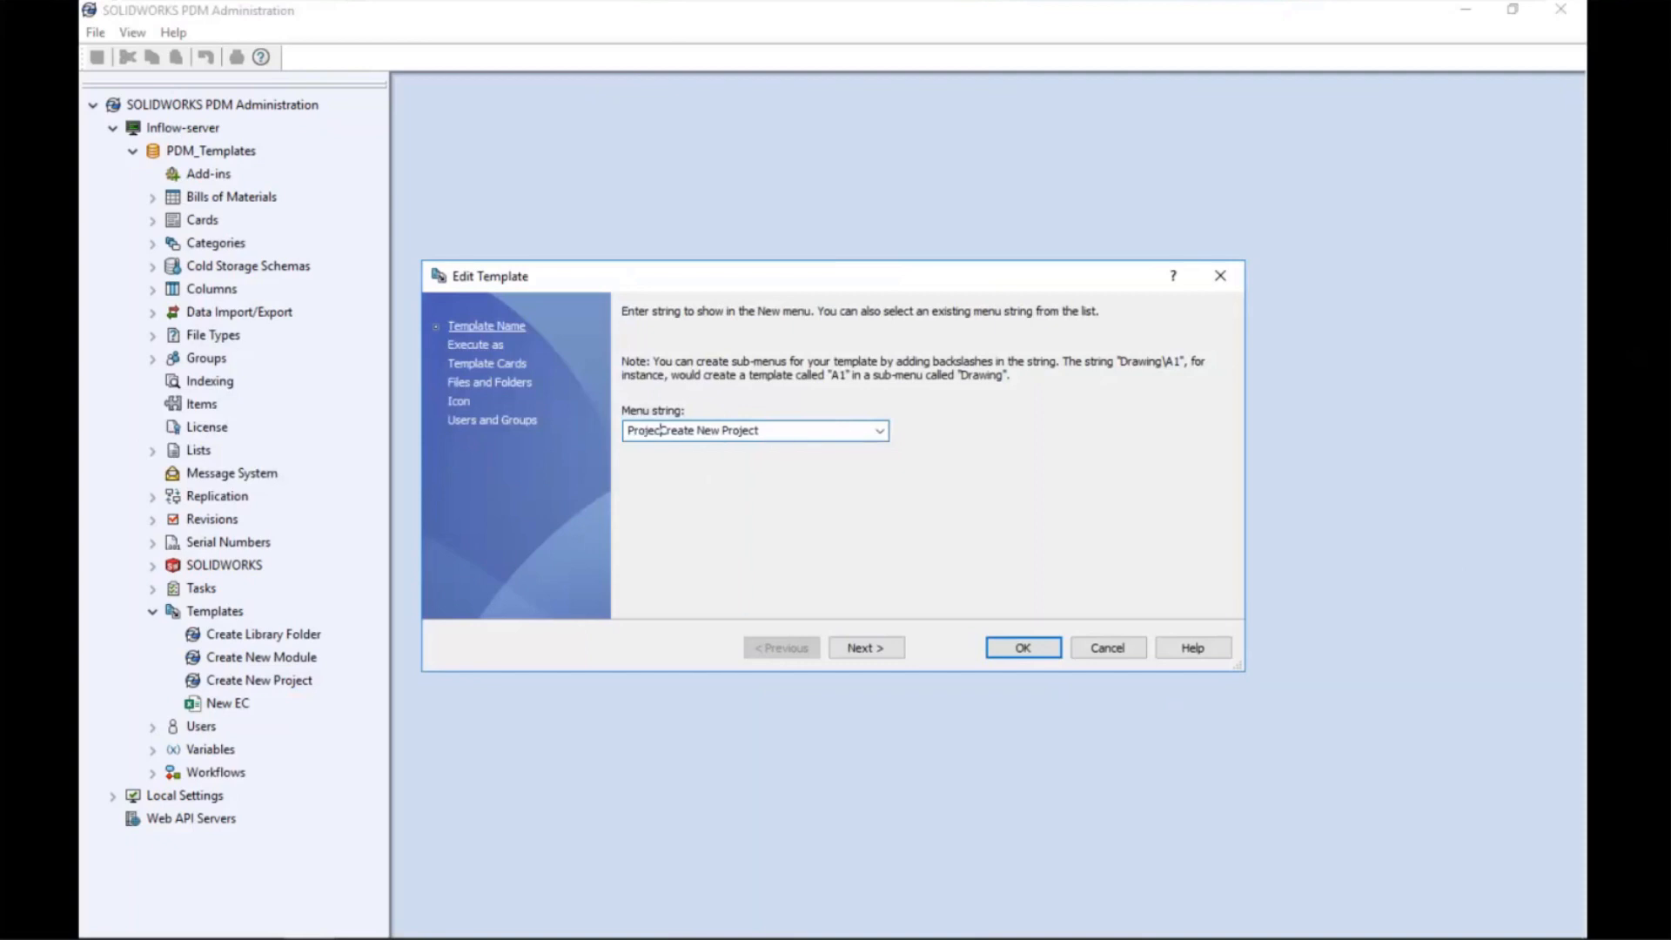
Strip the 'Projects\' prefix so the menu string reads just 'Create New Project'.
text(\)
drag(670, 430, 625, 431)
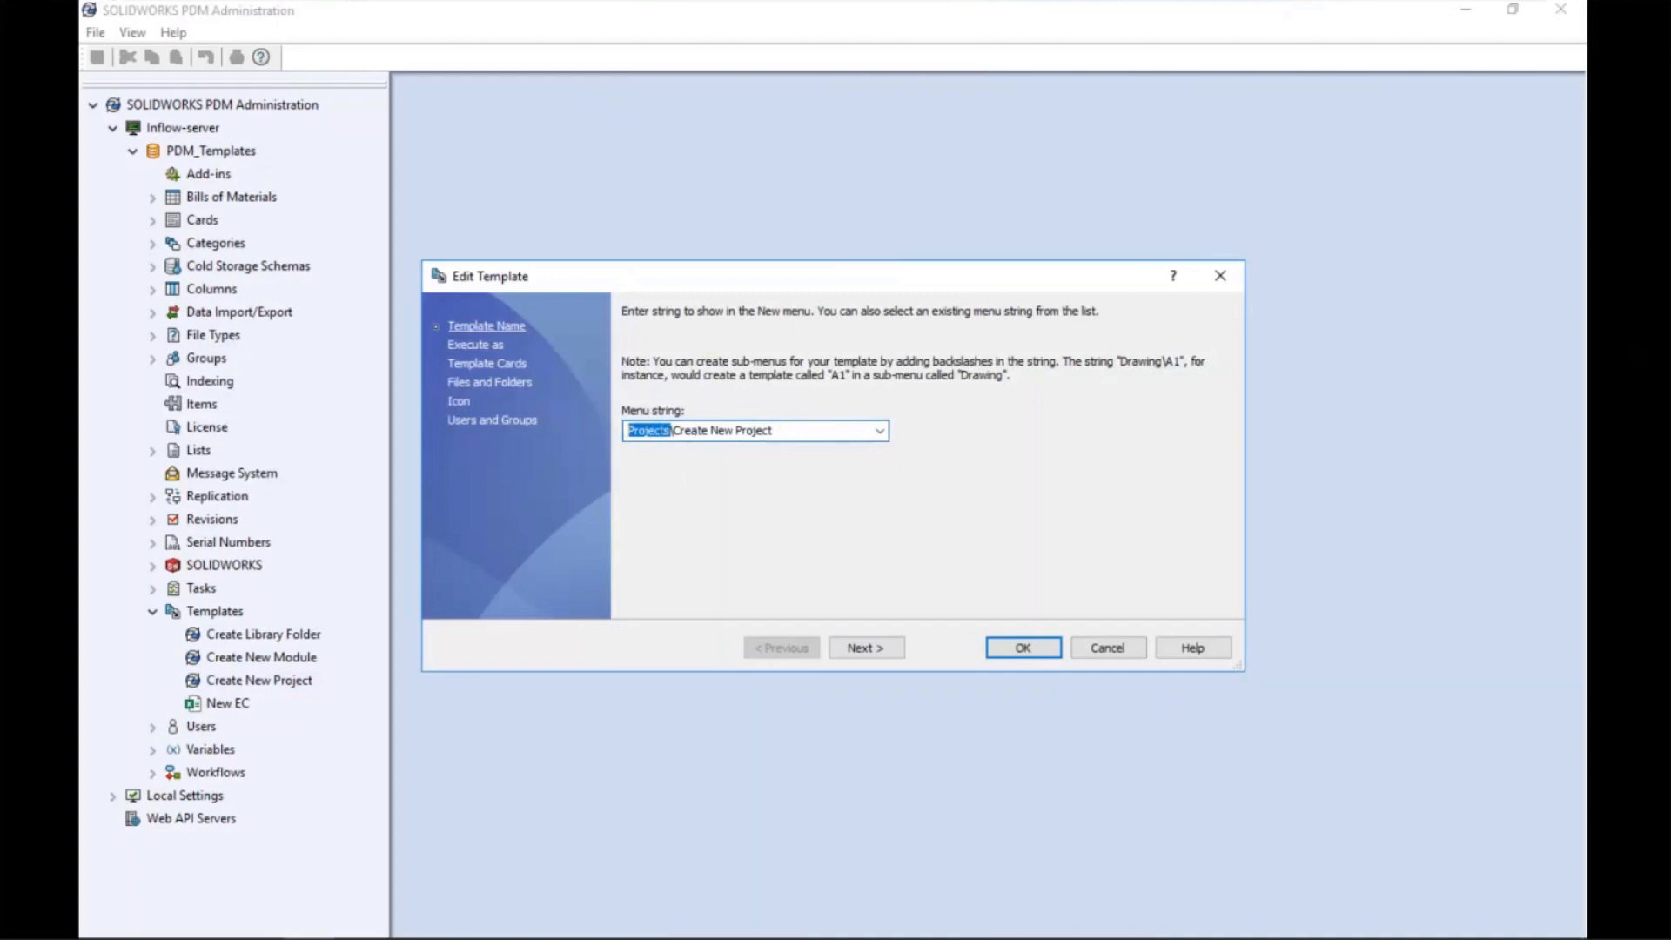
key(Right)
key(BackSpace)
key(BackSpace)
key(BackSpace)
key(BackSpace)
key(BackSpace)
key(BackSpace)
key(BackSpace)
key(BackSpace)
key(Delete)
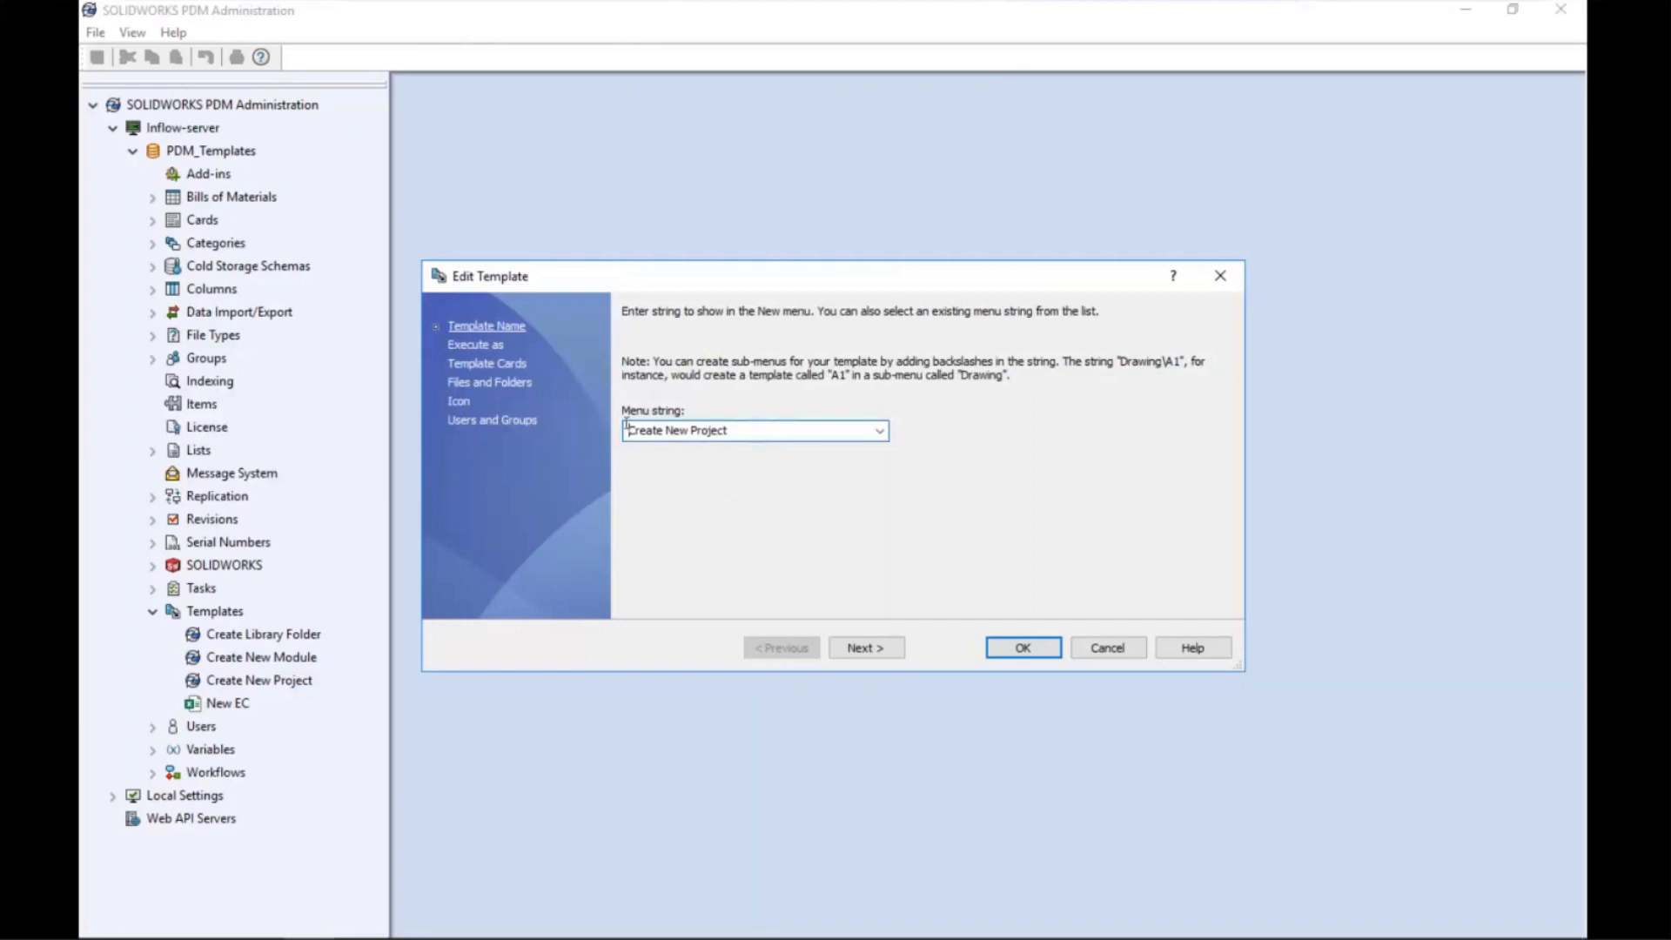
On the Execute as page, read permissions from the admin user with an empty password.
click(861, 648)
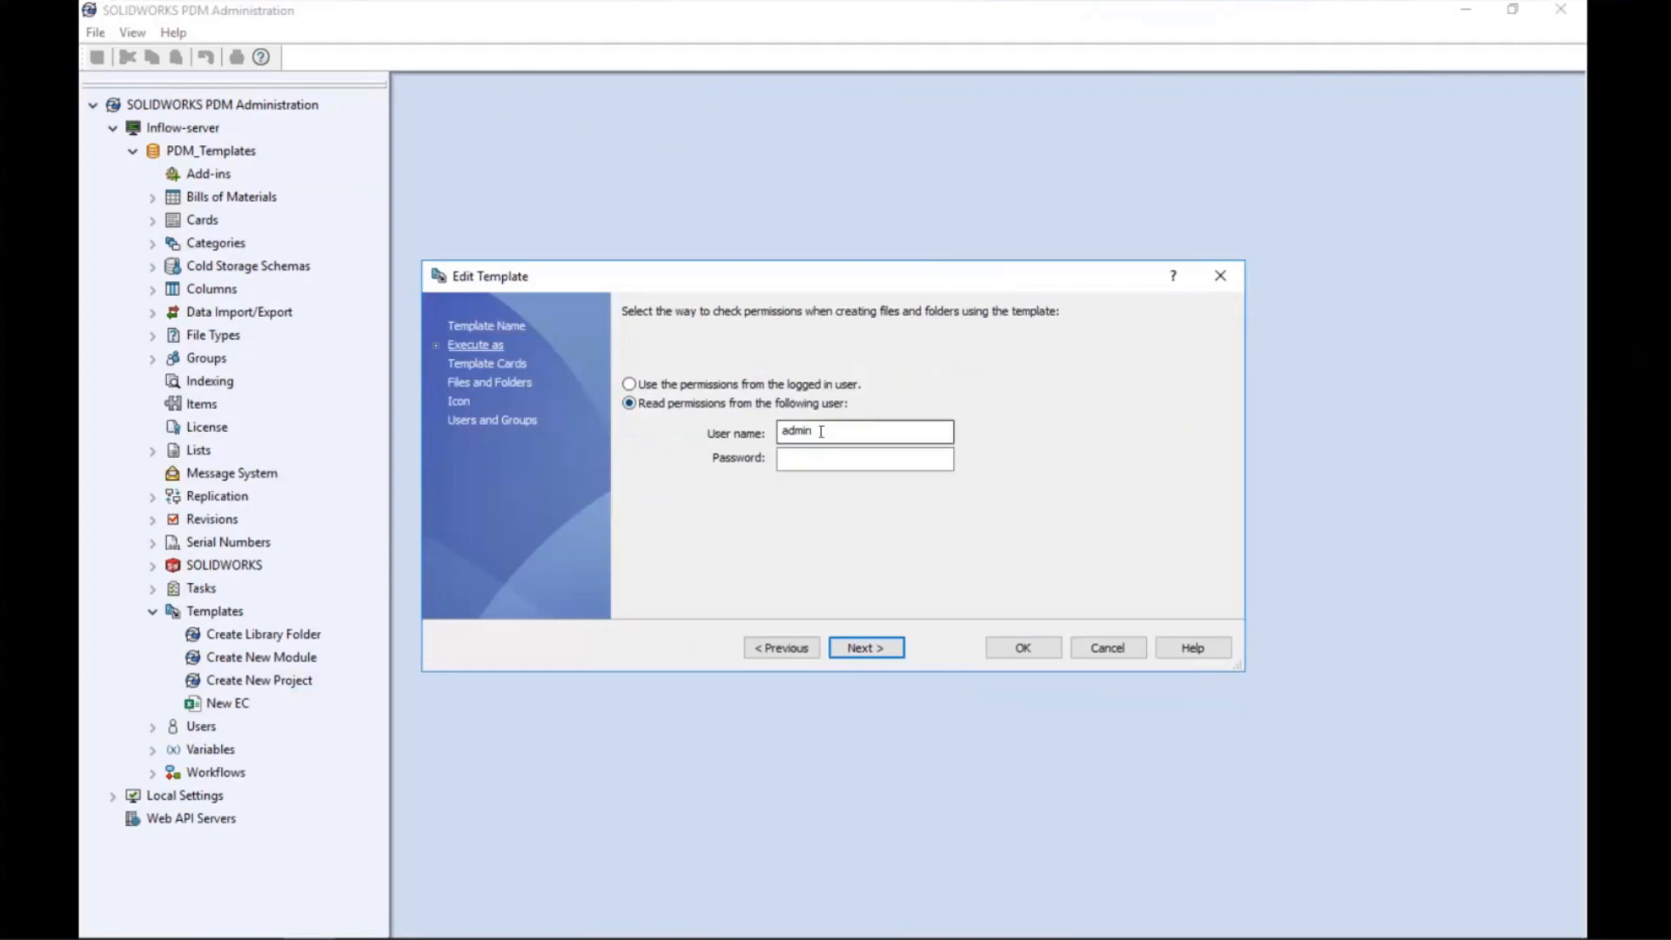
drag(813, 432, 750, 426)
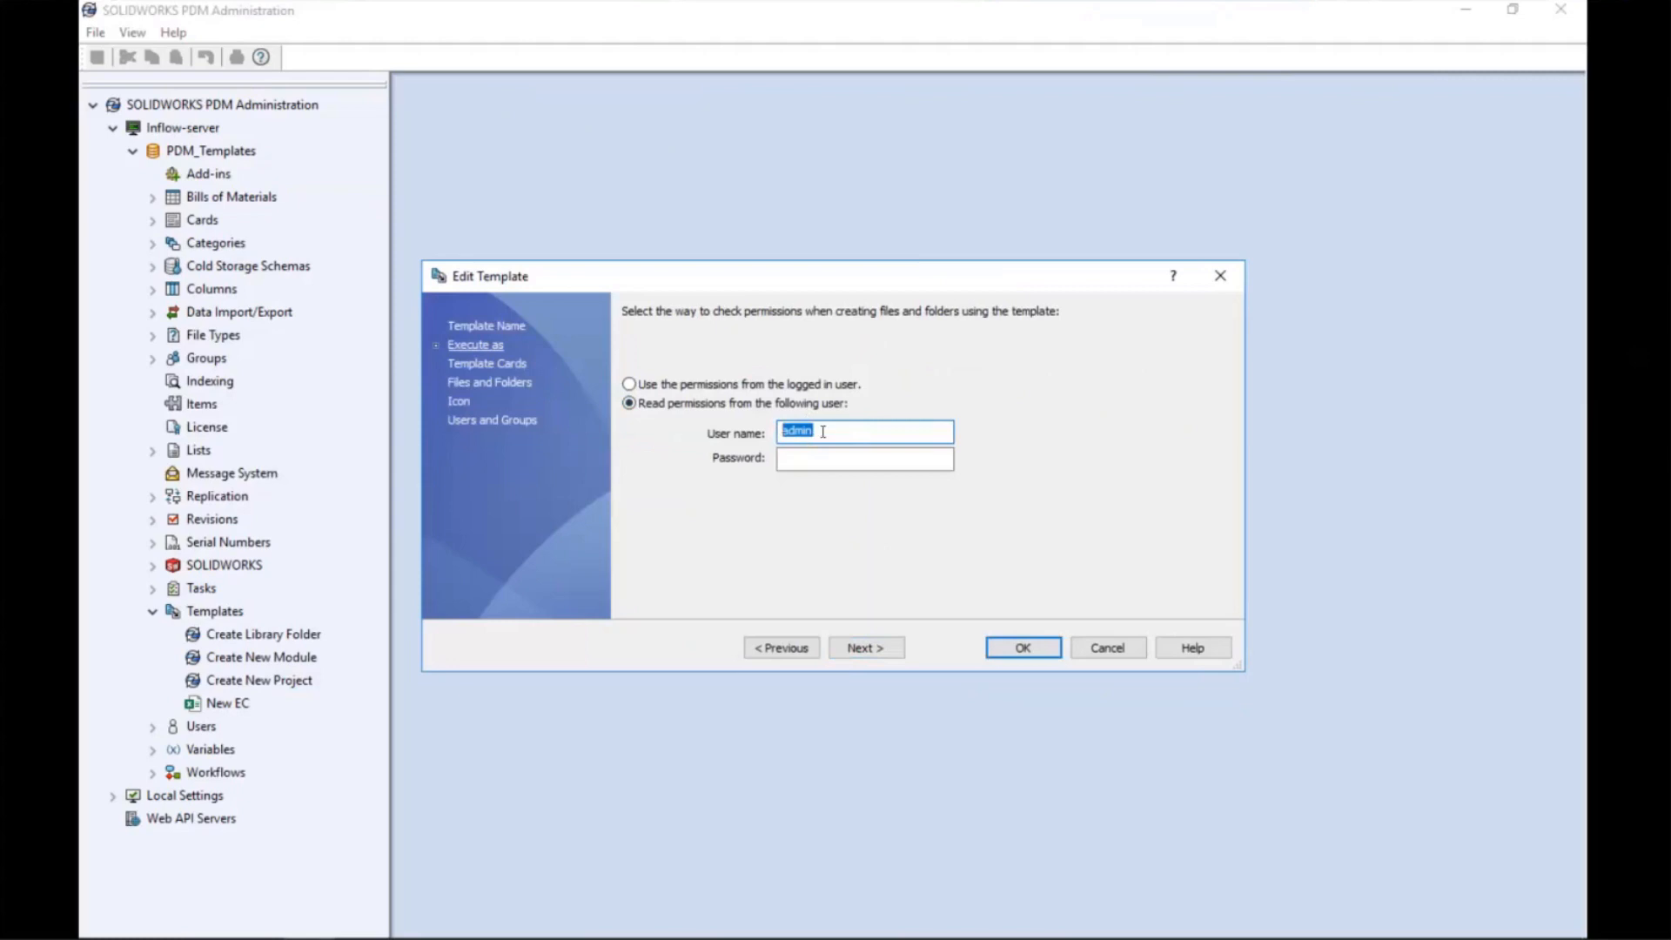
drag(822, 432, 774, 430)
click(851, 461)
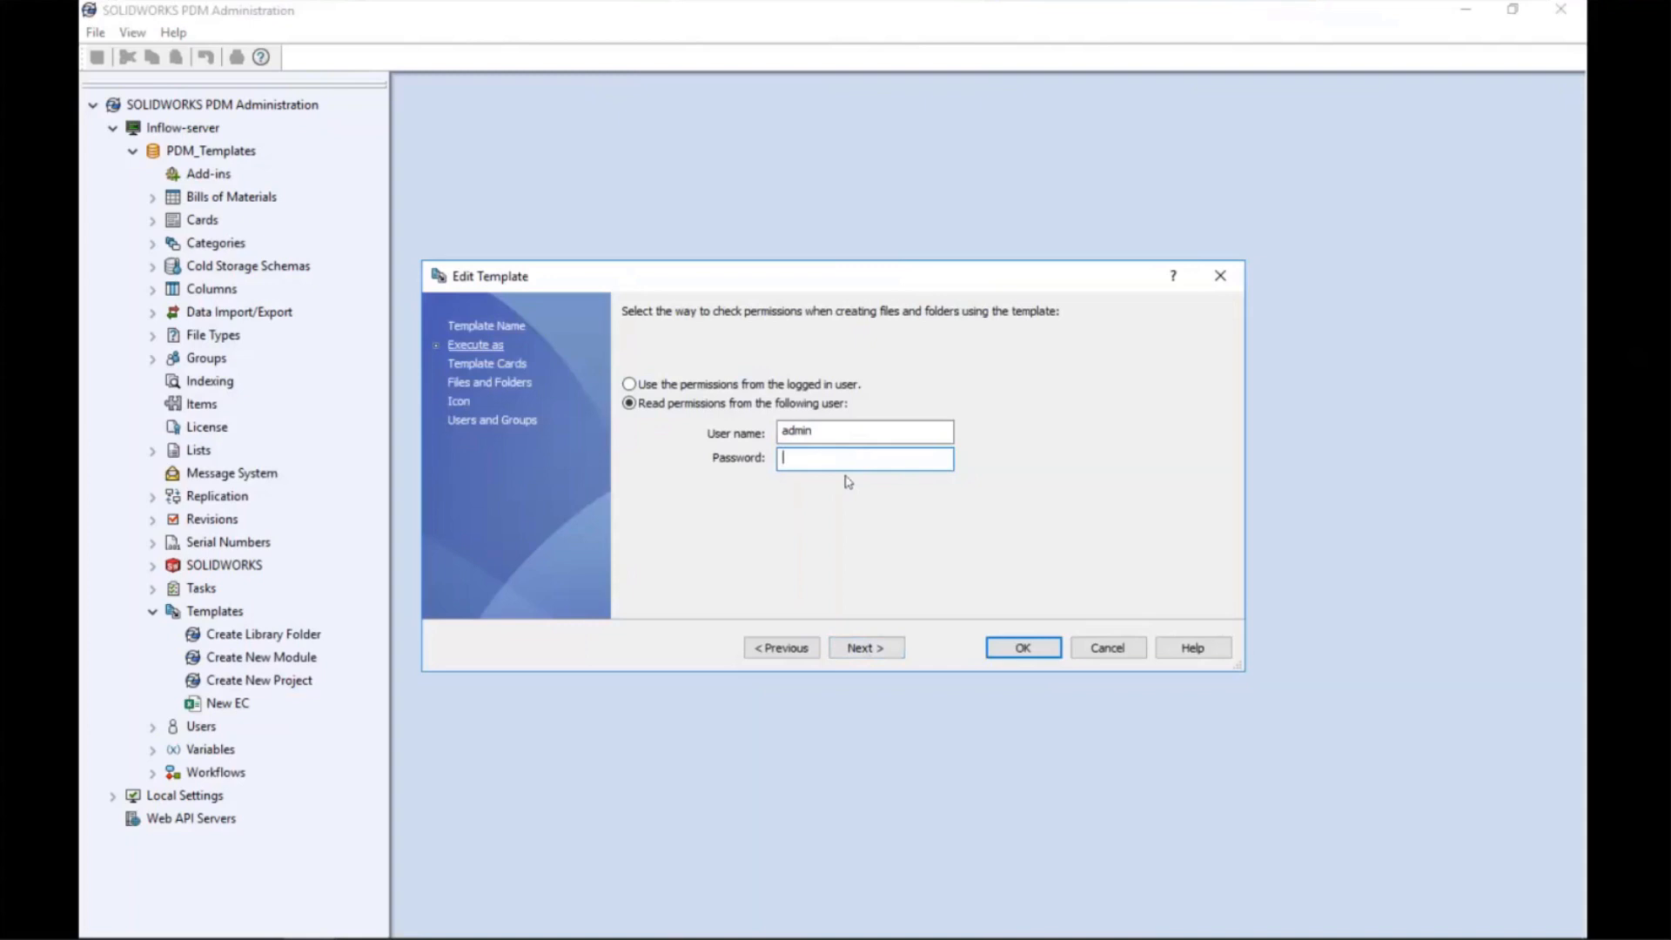
drag(835, 430, 772, 433)
click(809, 459)
Advance to Template Cards, select the New Project card, and move the dialog up-right.
click(867, 650)
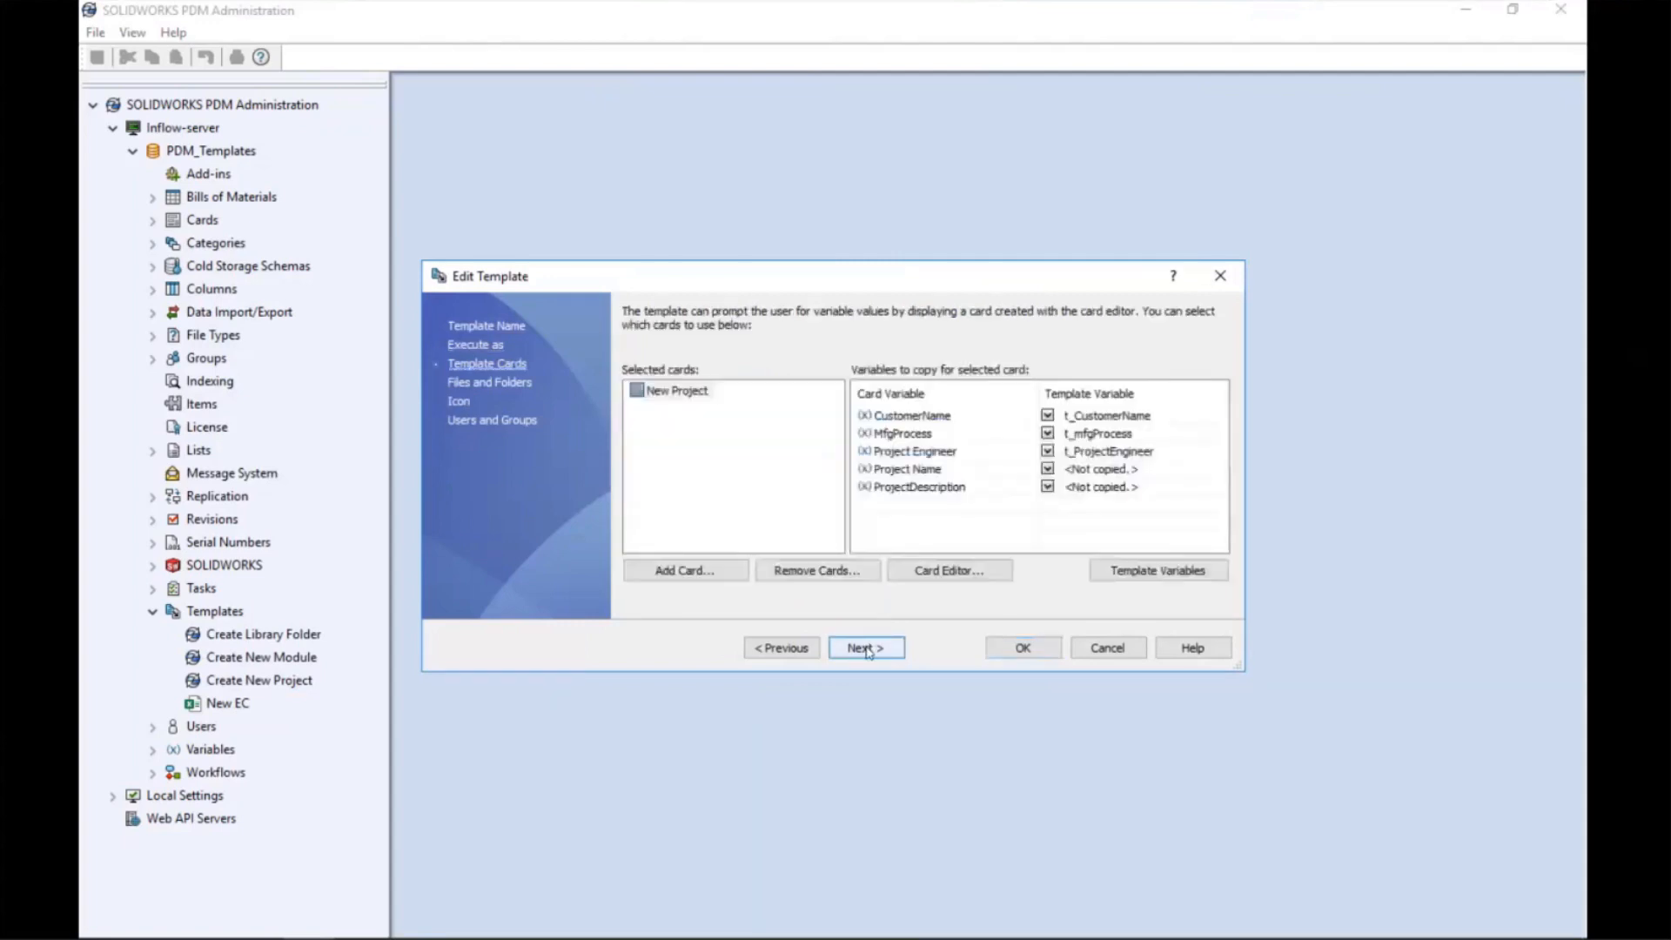
click(676, 393)
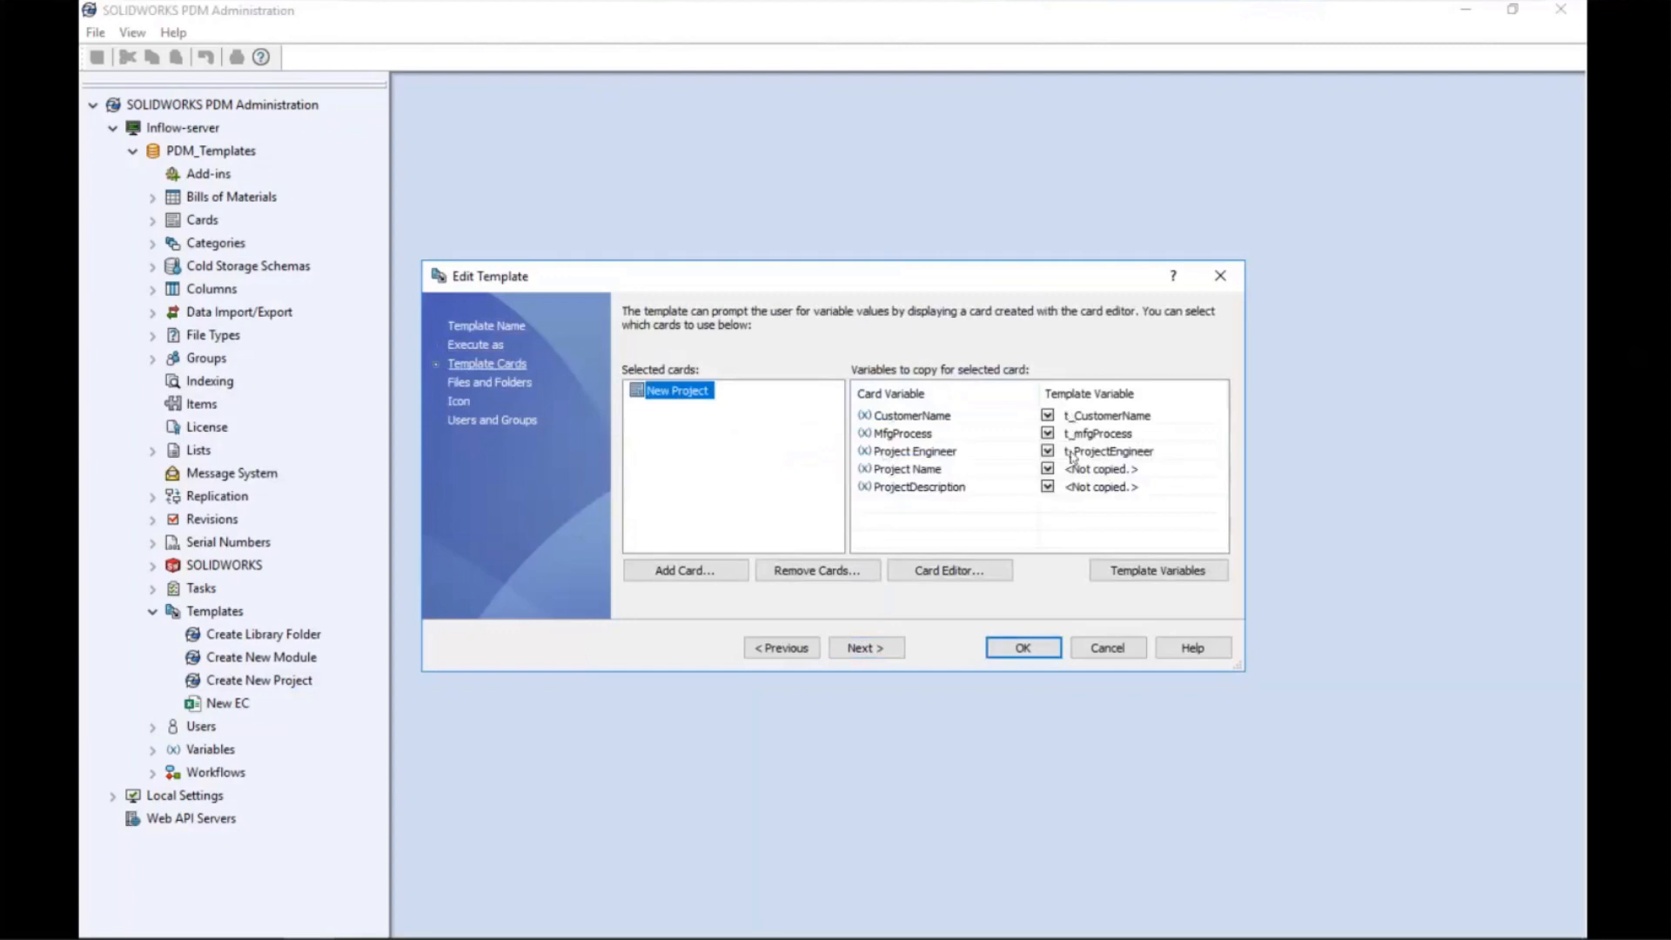
drag(1099, 279, 1198, 97)
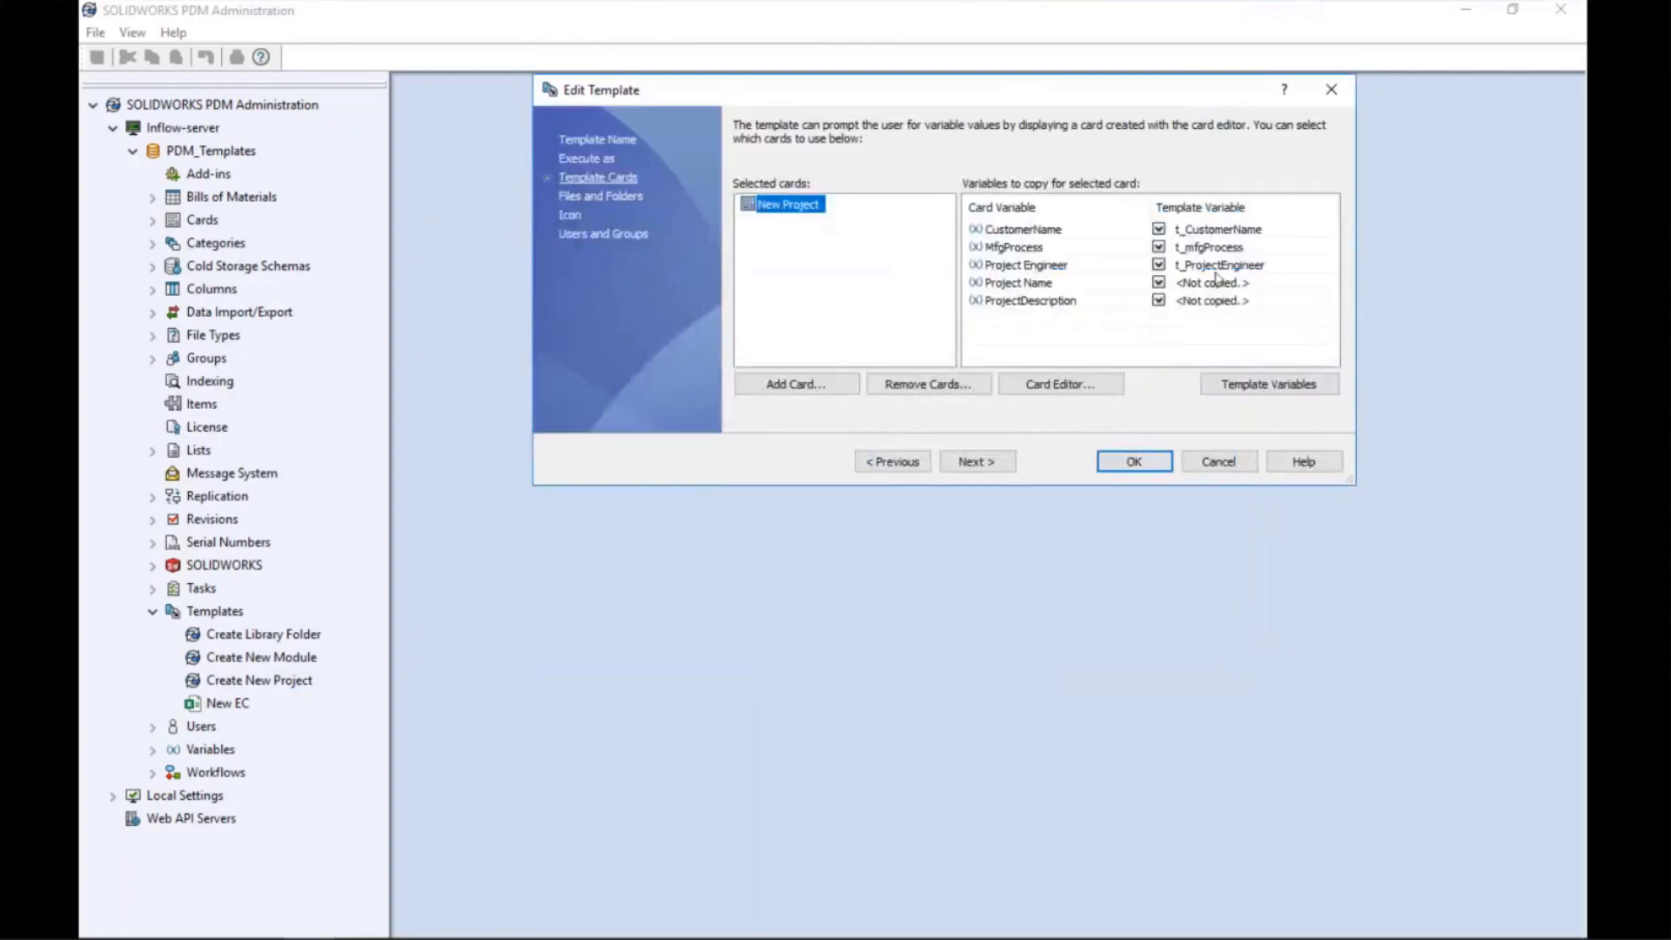
Review the t_AssemblyNumber, t_Year and t_ProjectNumber variables, then add a new template variable.
click(1274, 388)
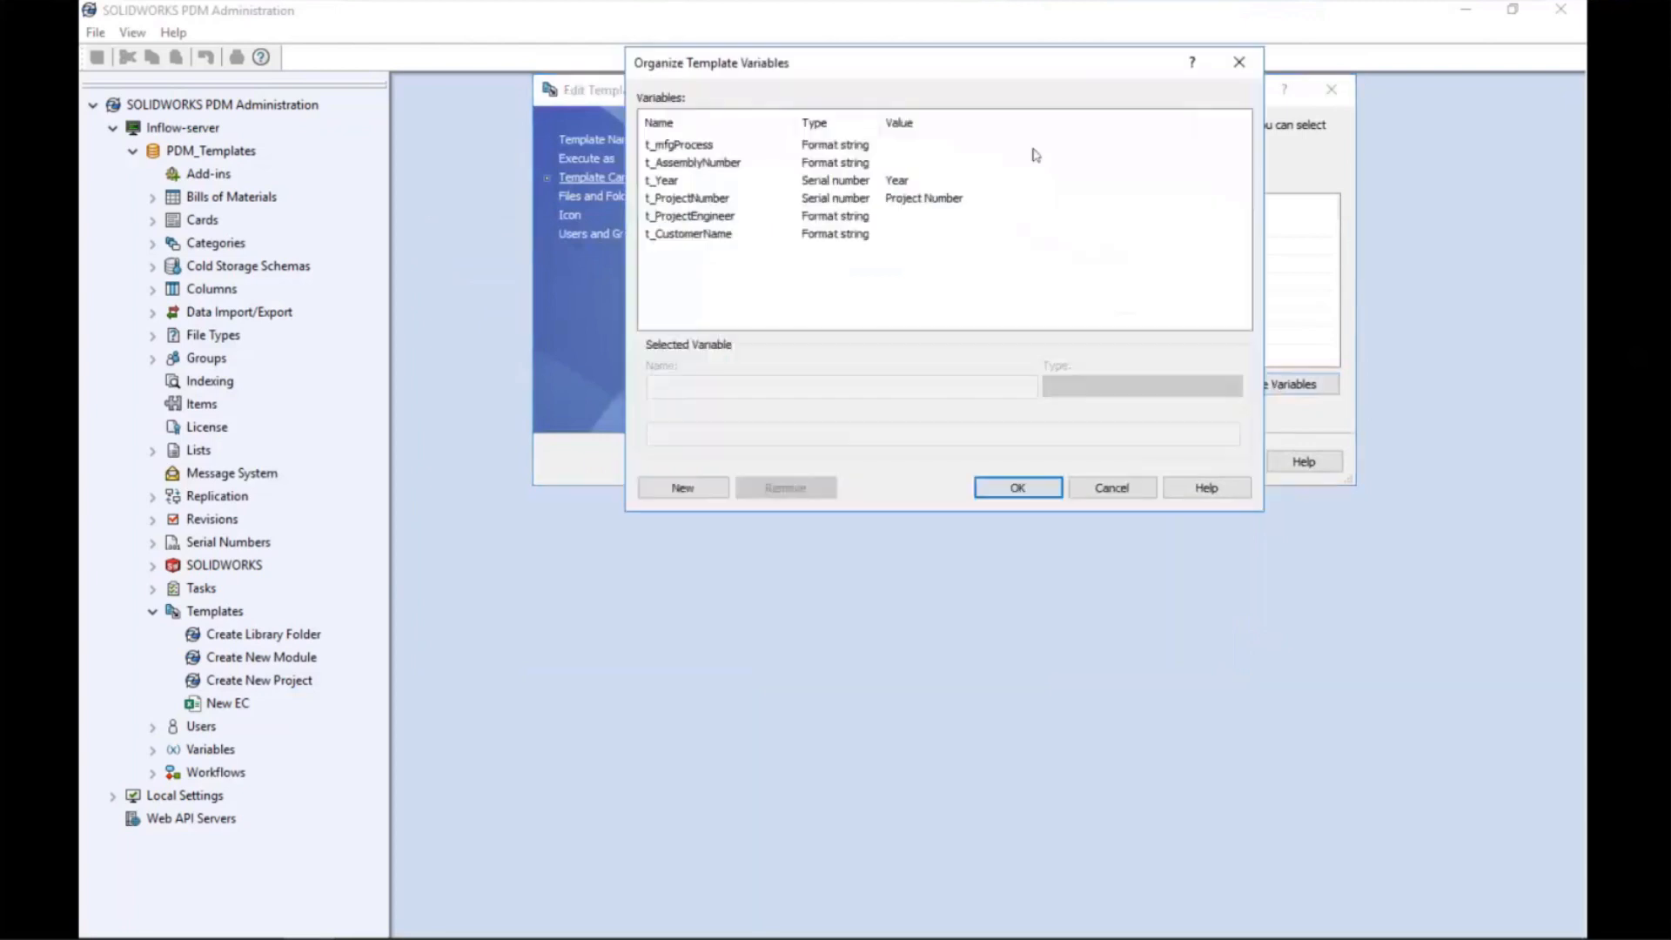
drag(992, 60, 876, 339)
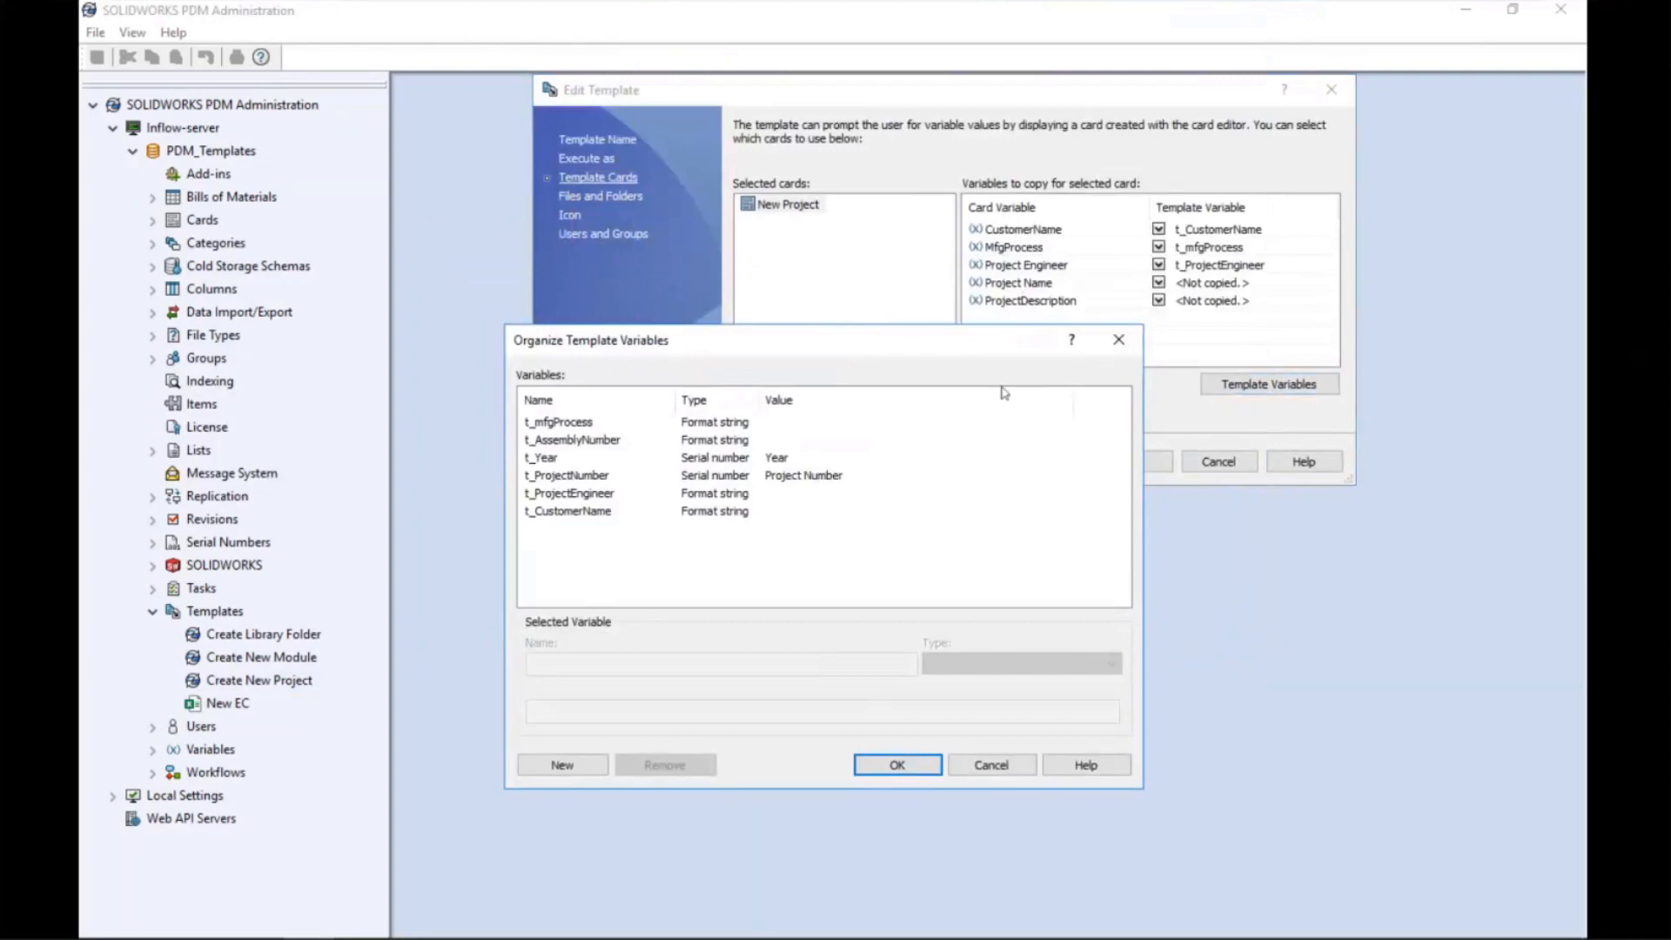
click(590, 444)
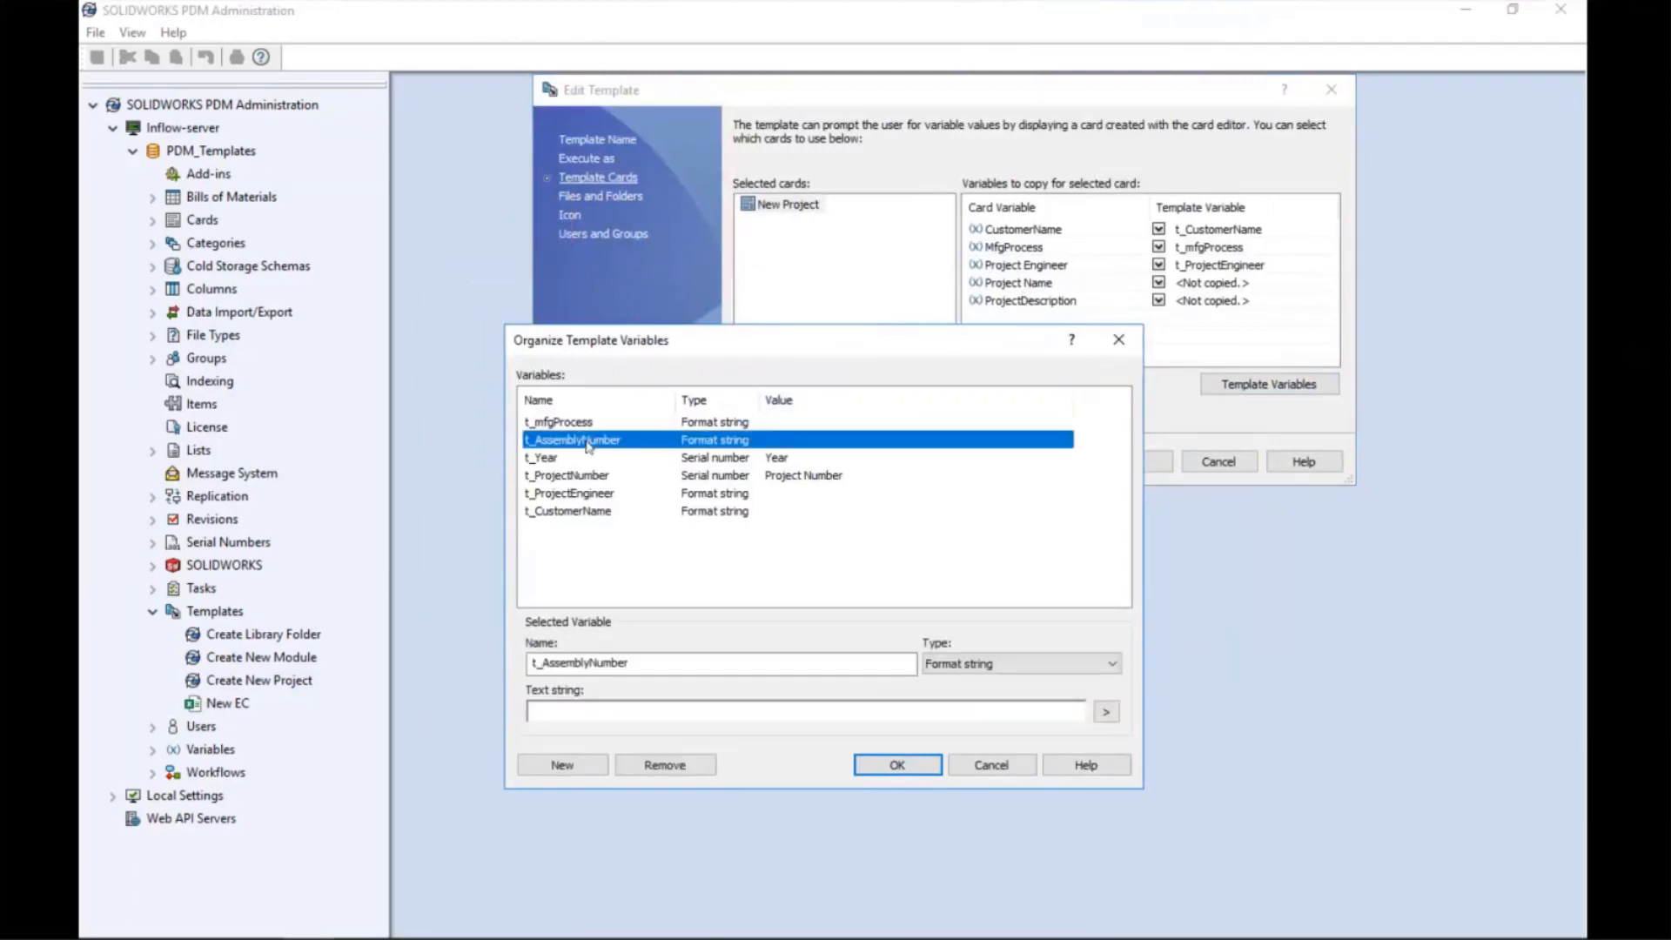
click(574, 460)
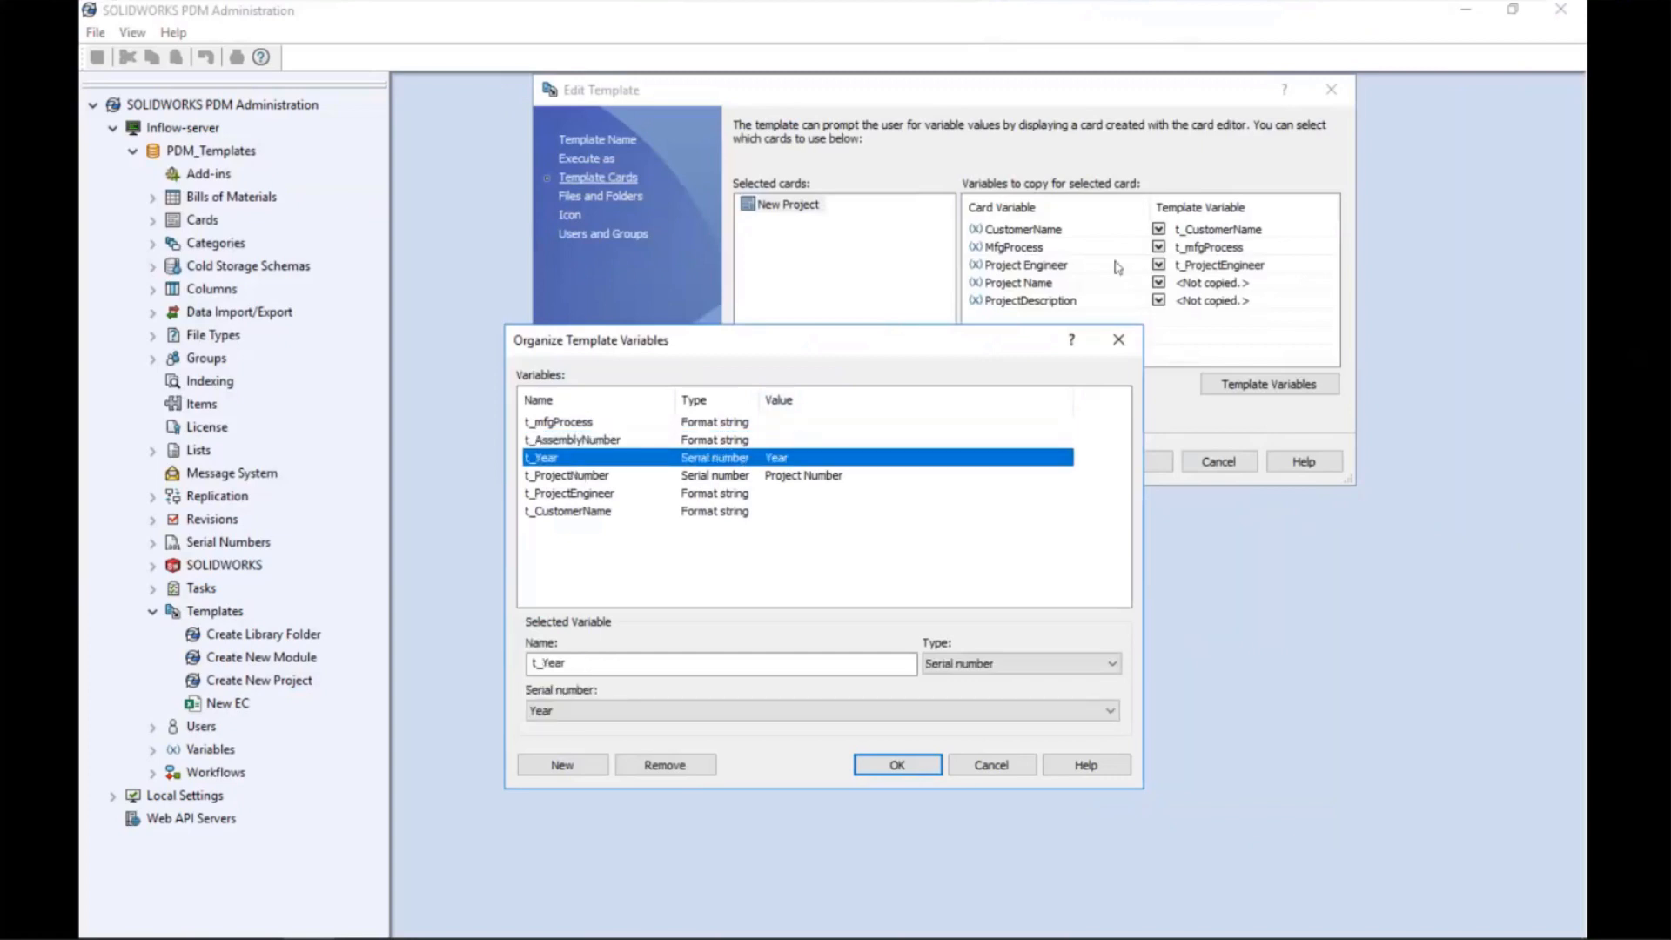
click(743, 481)
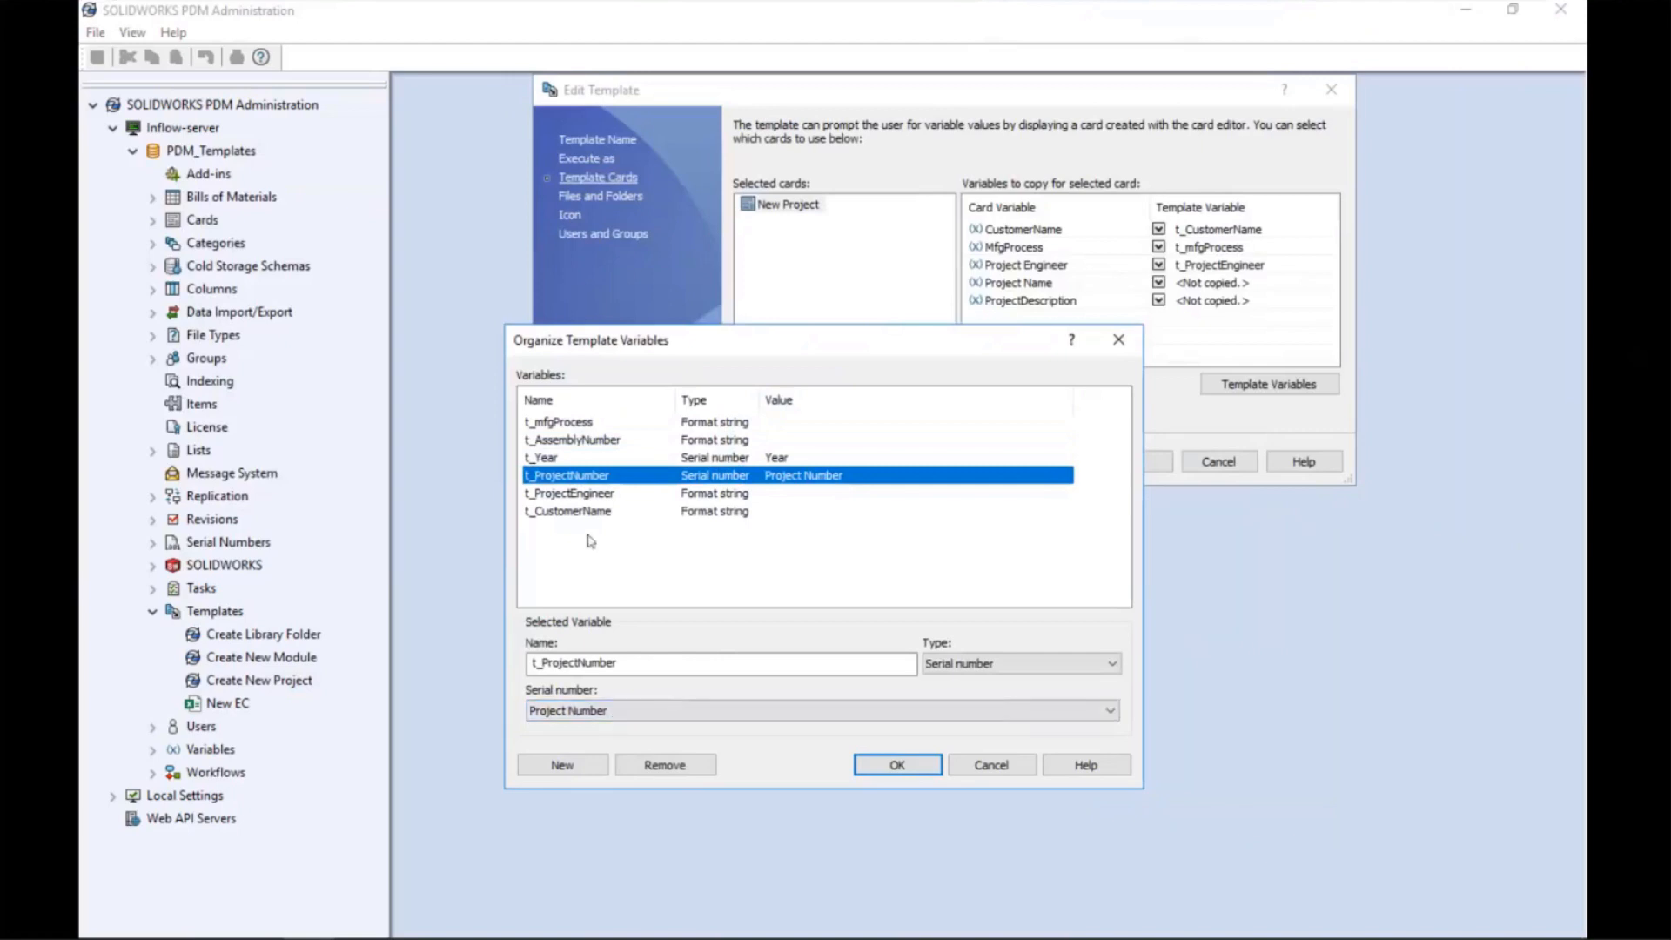
click(599, 762)
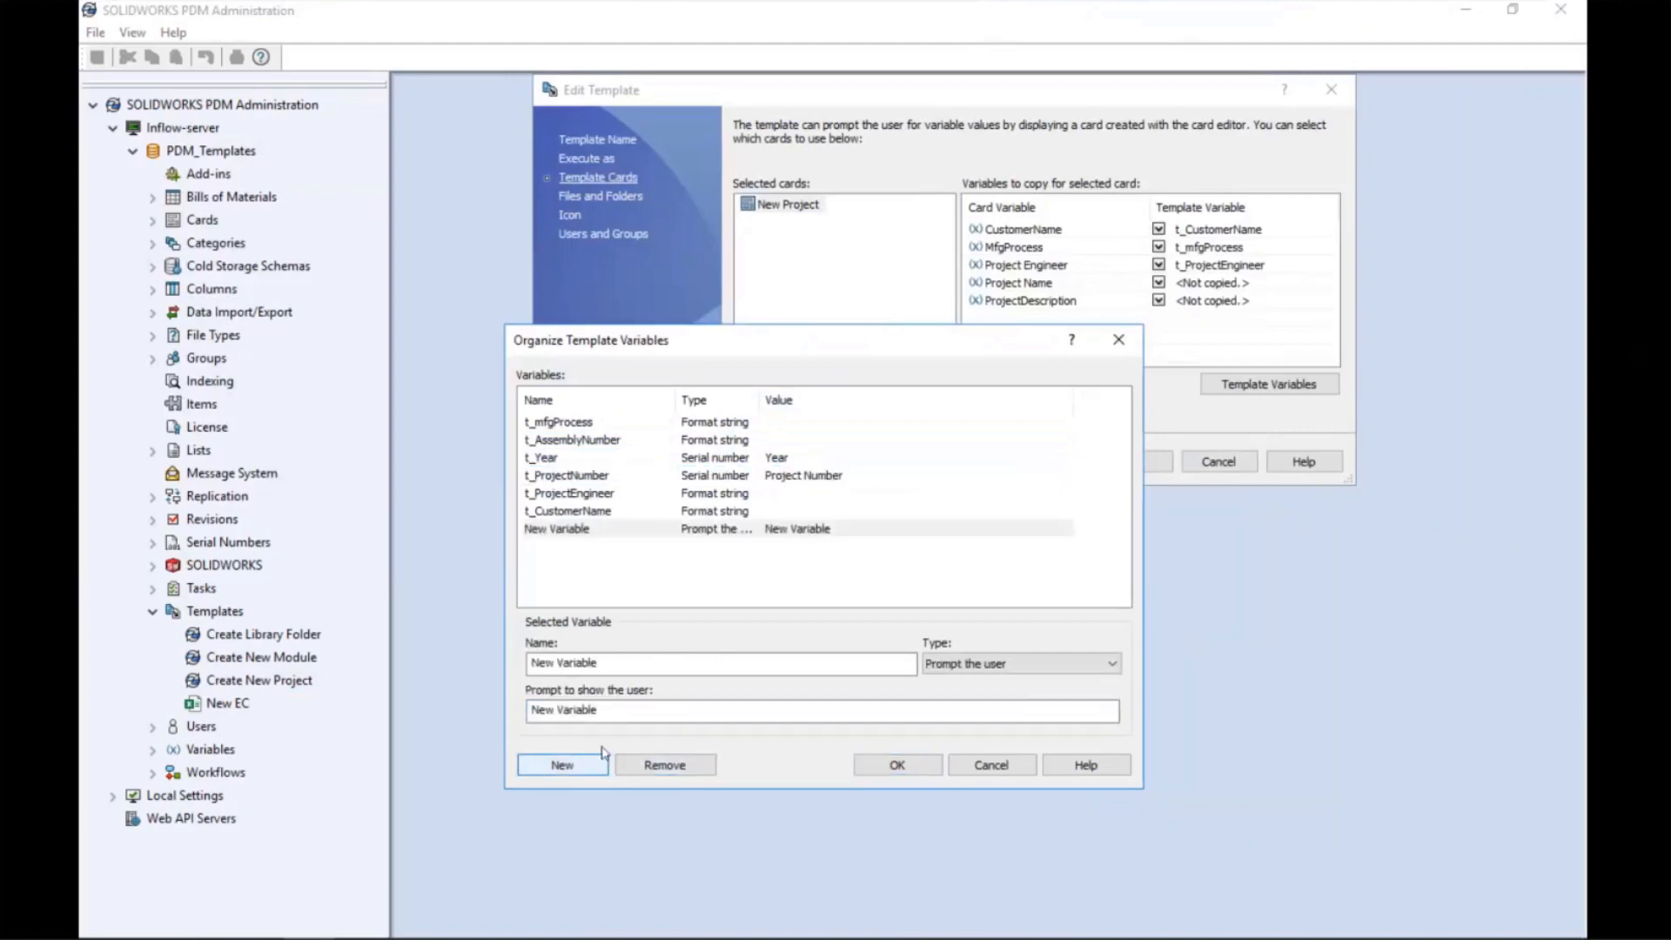
Name the new variable t_ProjectName, make it a Format string, and clear its text string.
text(t)
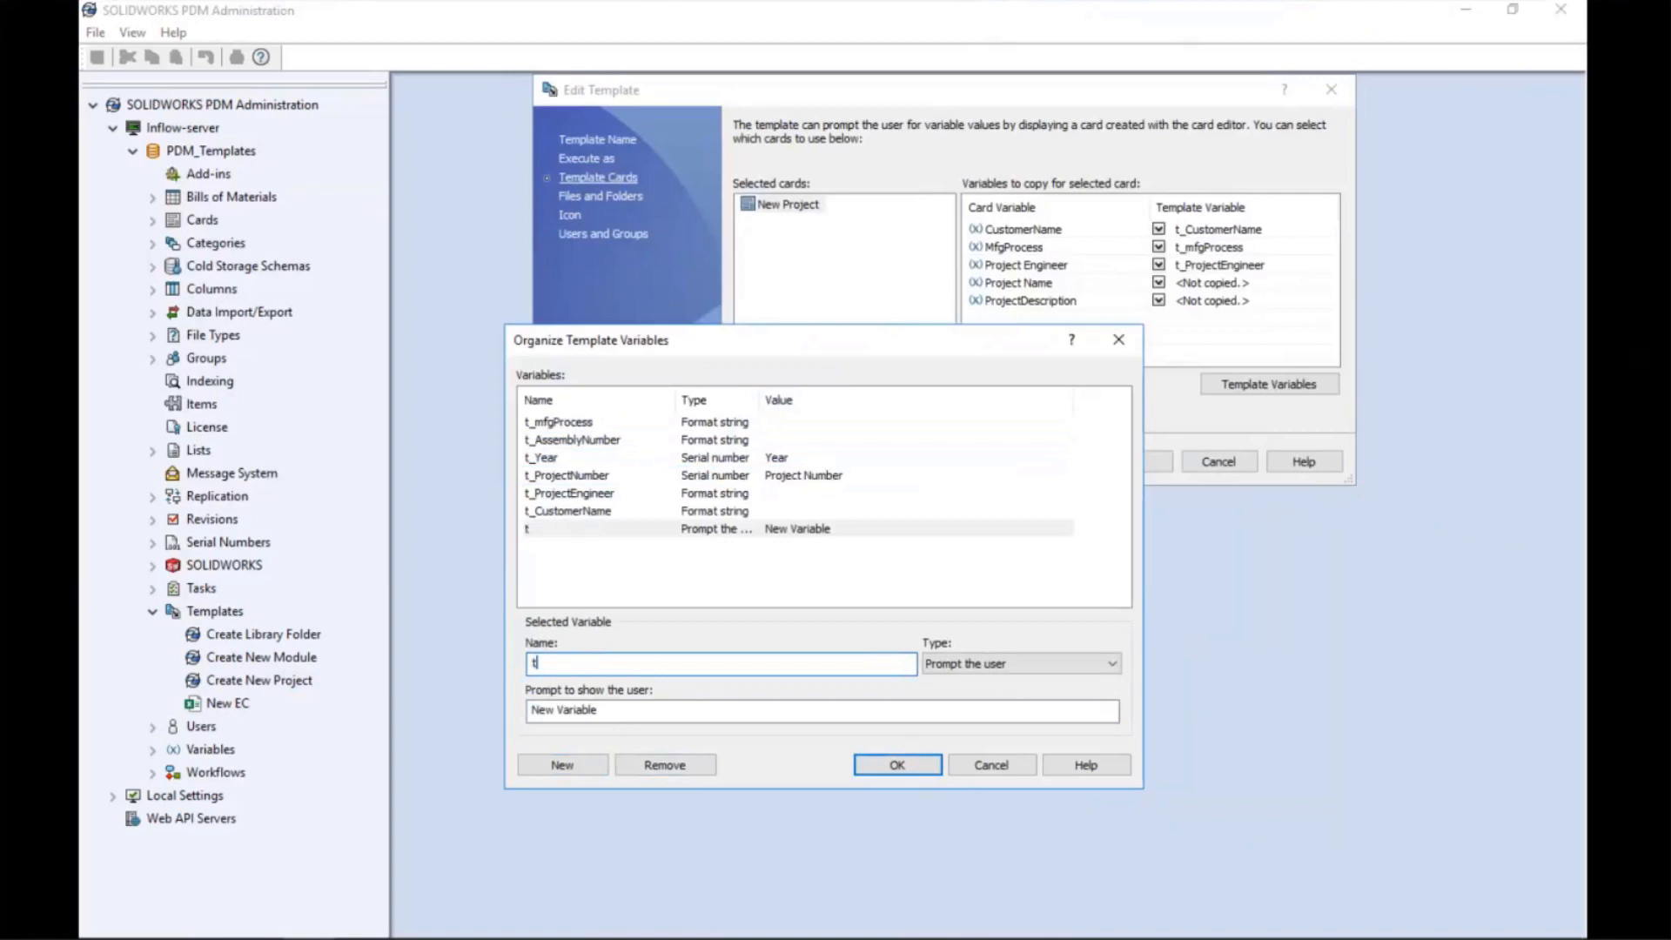
text(_)
text(Project)
text(Name)
click(993, 665)
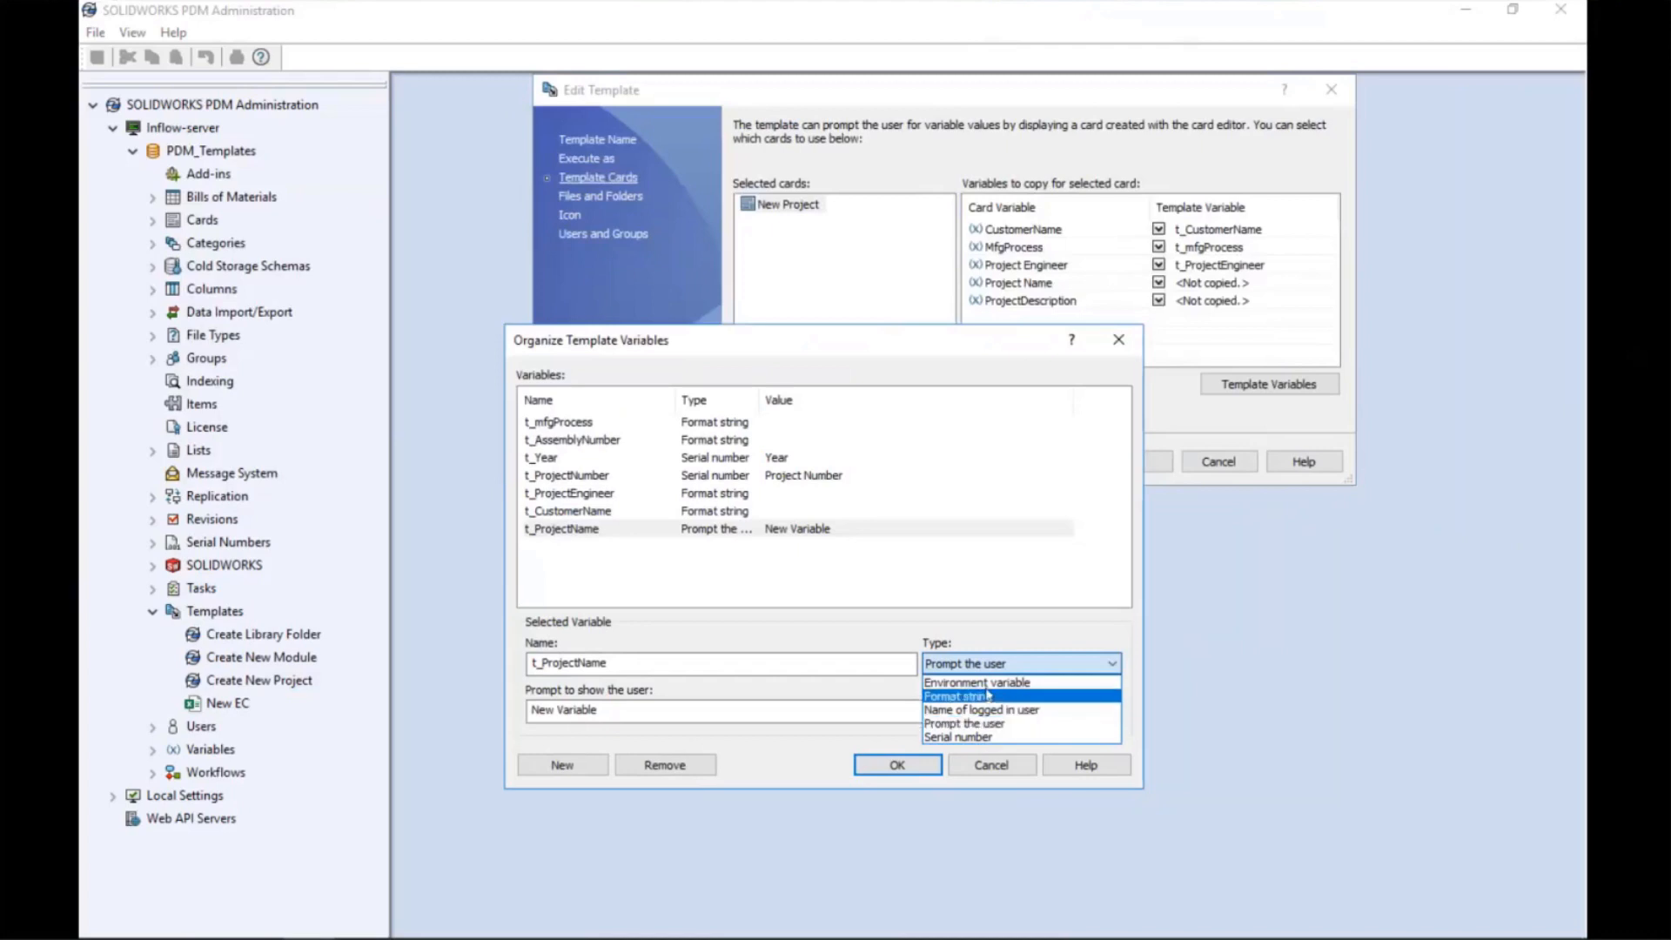
click(986, 696)
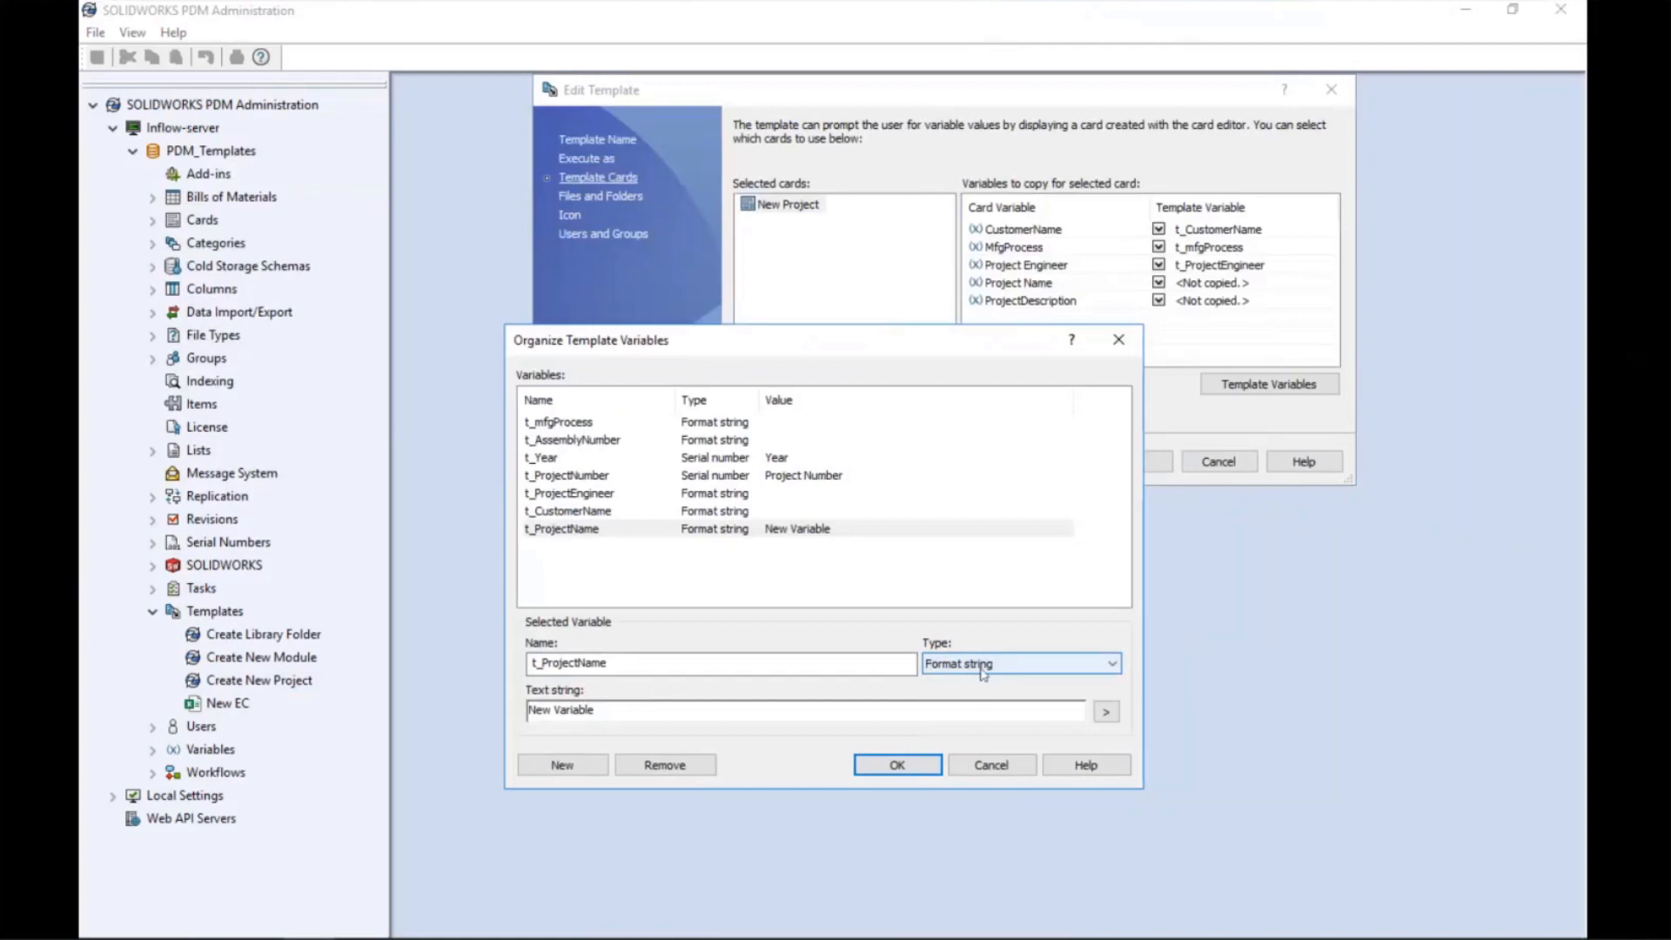
drag(599, 710, 529, 710)
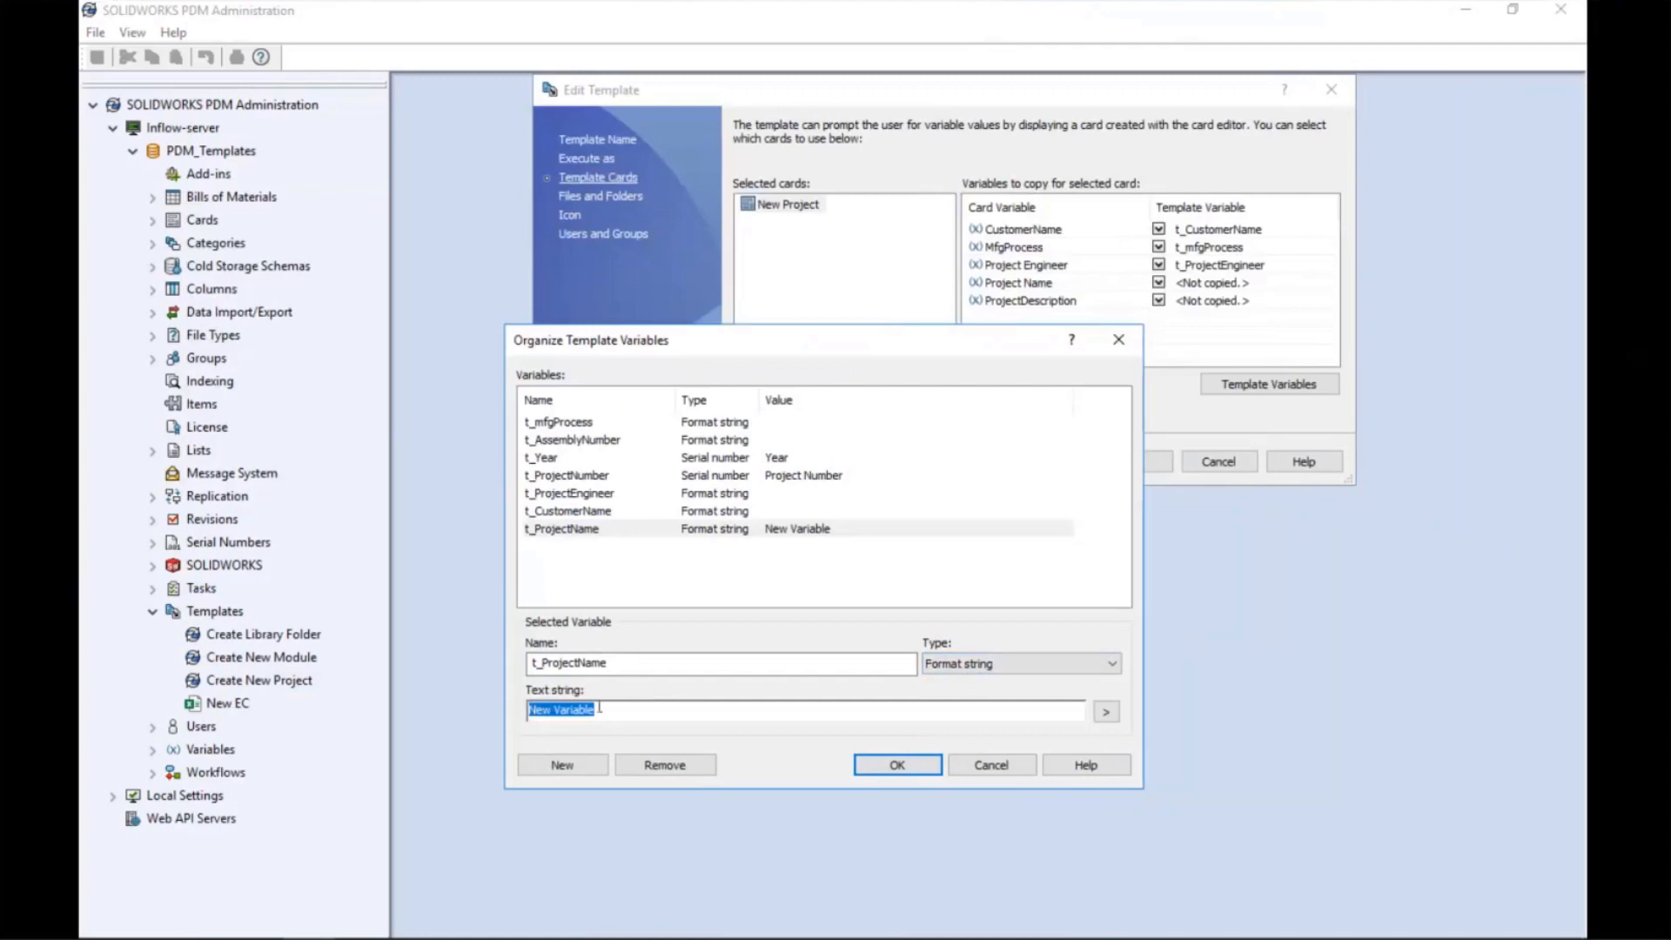
key(BackSpace)
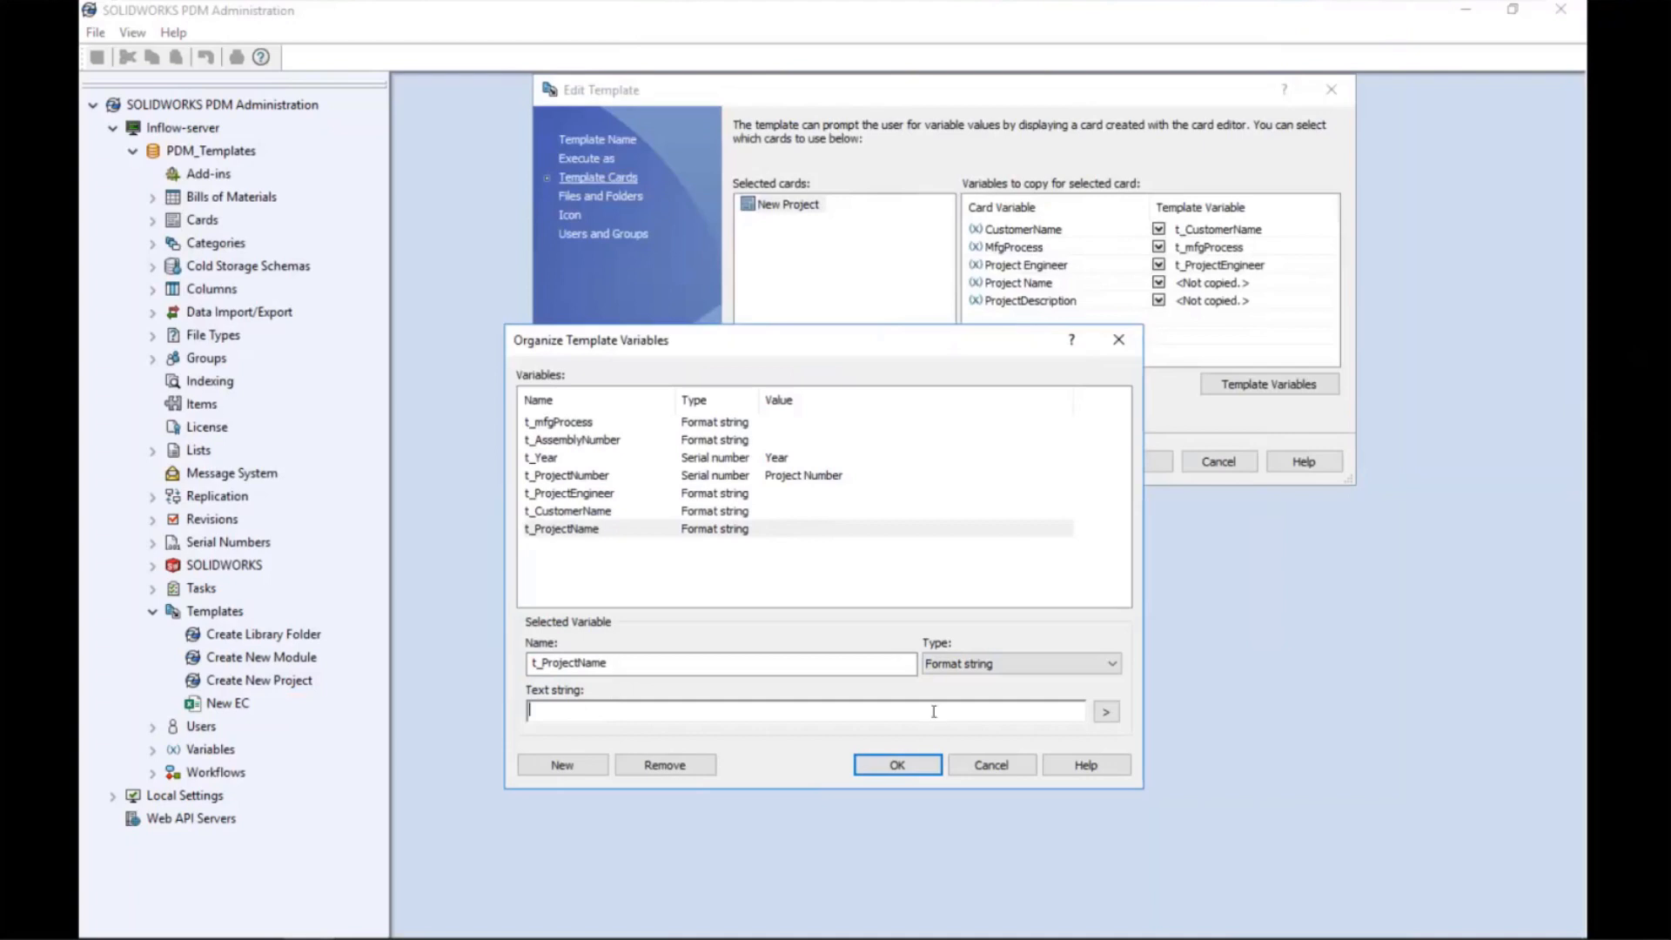
Add t_ProjectDescription as a Format string variable with empty text, and save the variables.
click(562, 765)
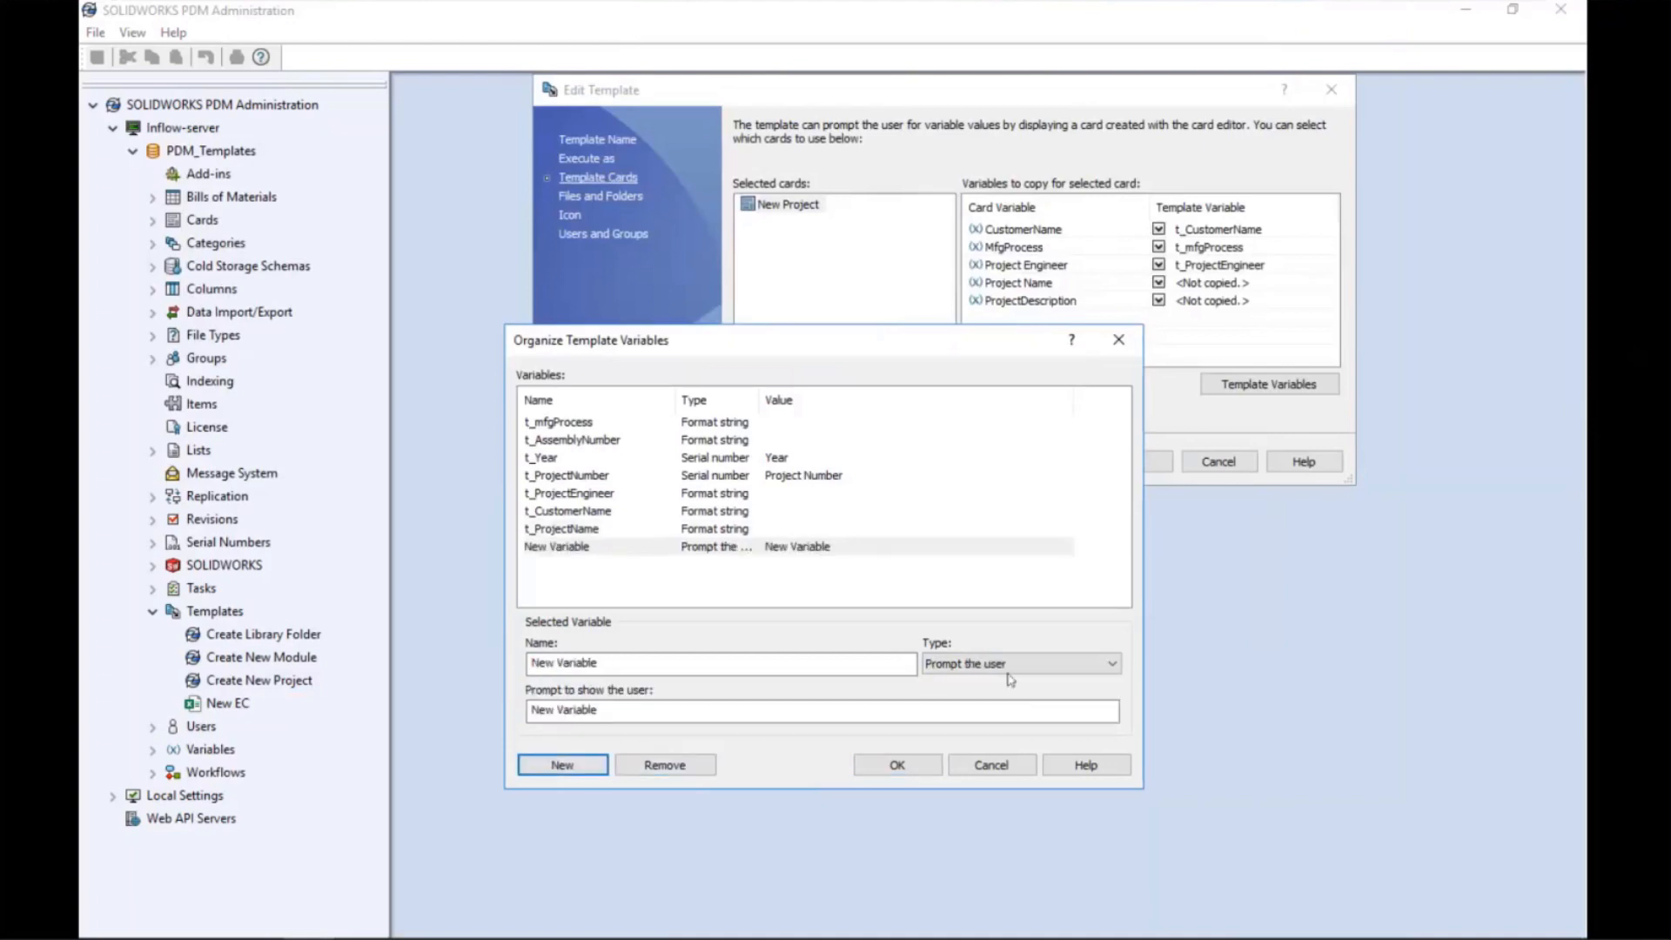
drag(599, 664, 550, 687)
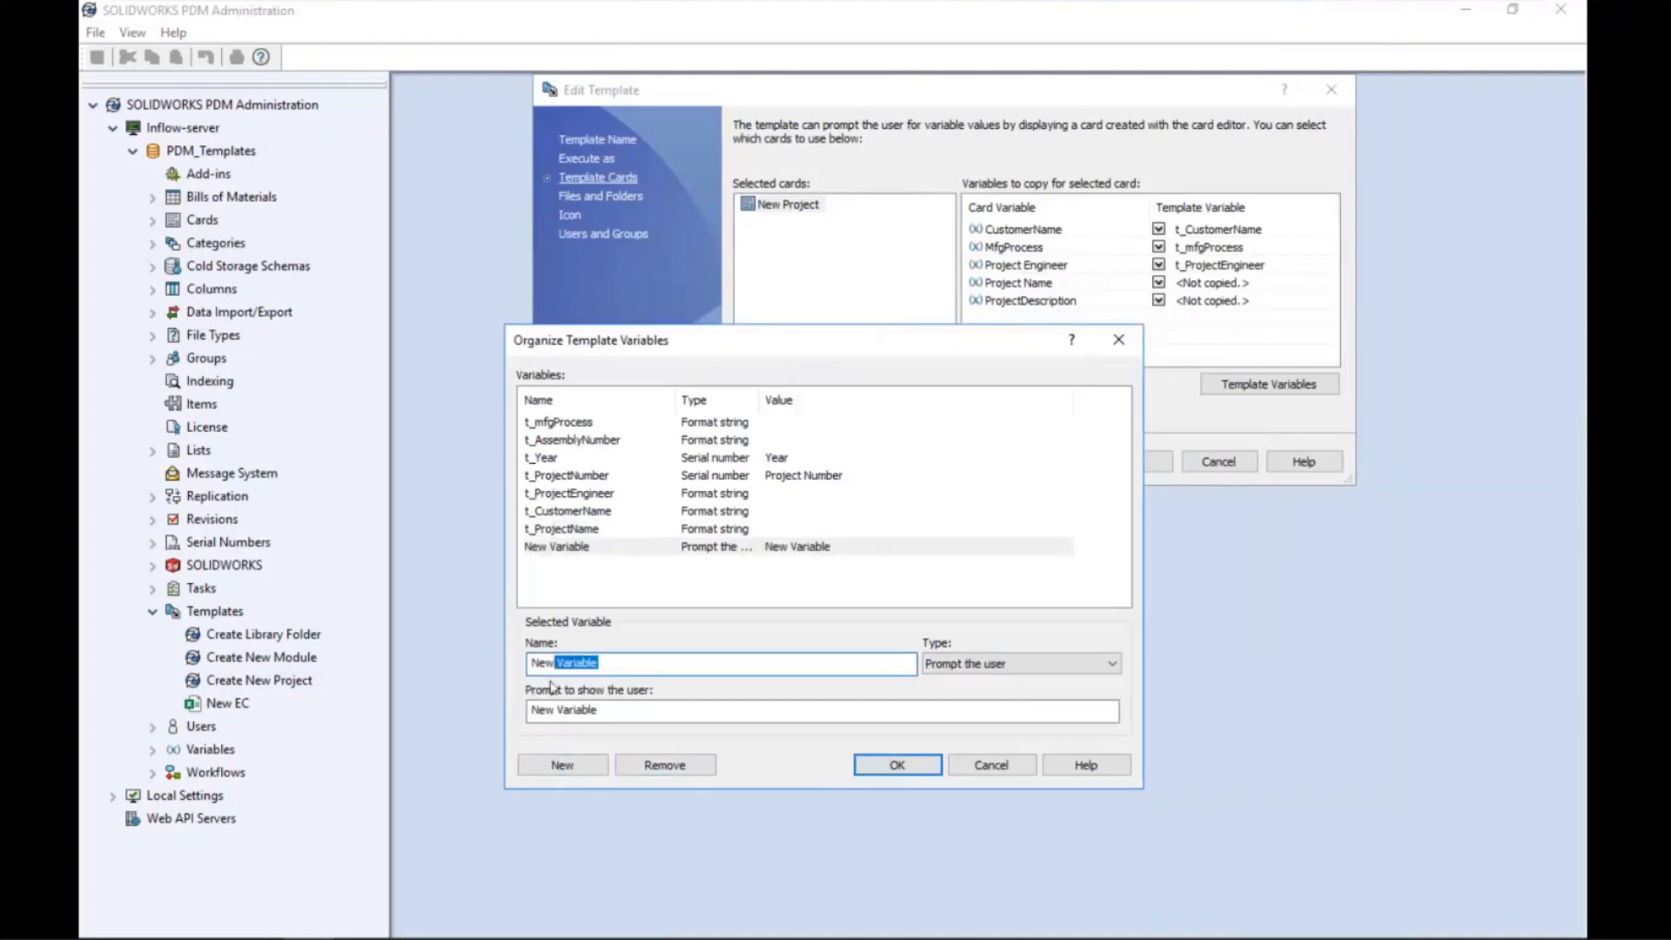
key(BackSpace)
key(BackSpace)
key(BackSpace)
key(BackSpace)
key(BackSpace)
text(t)
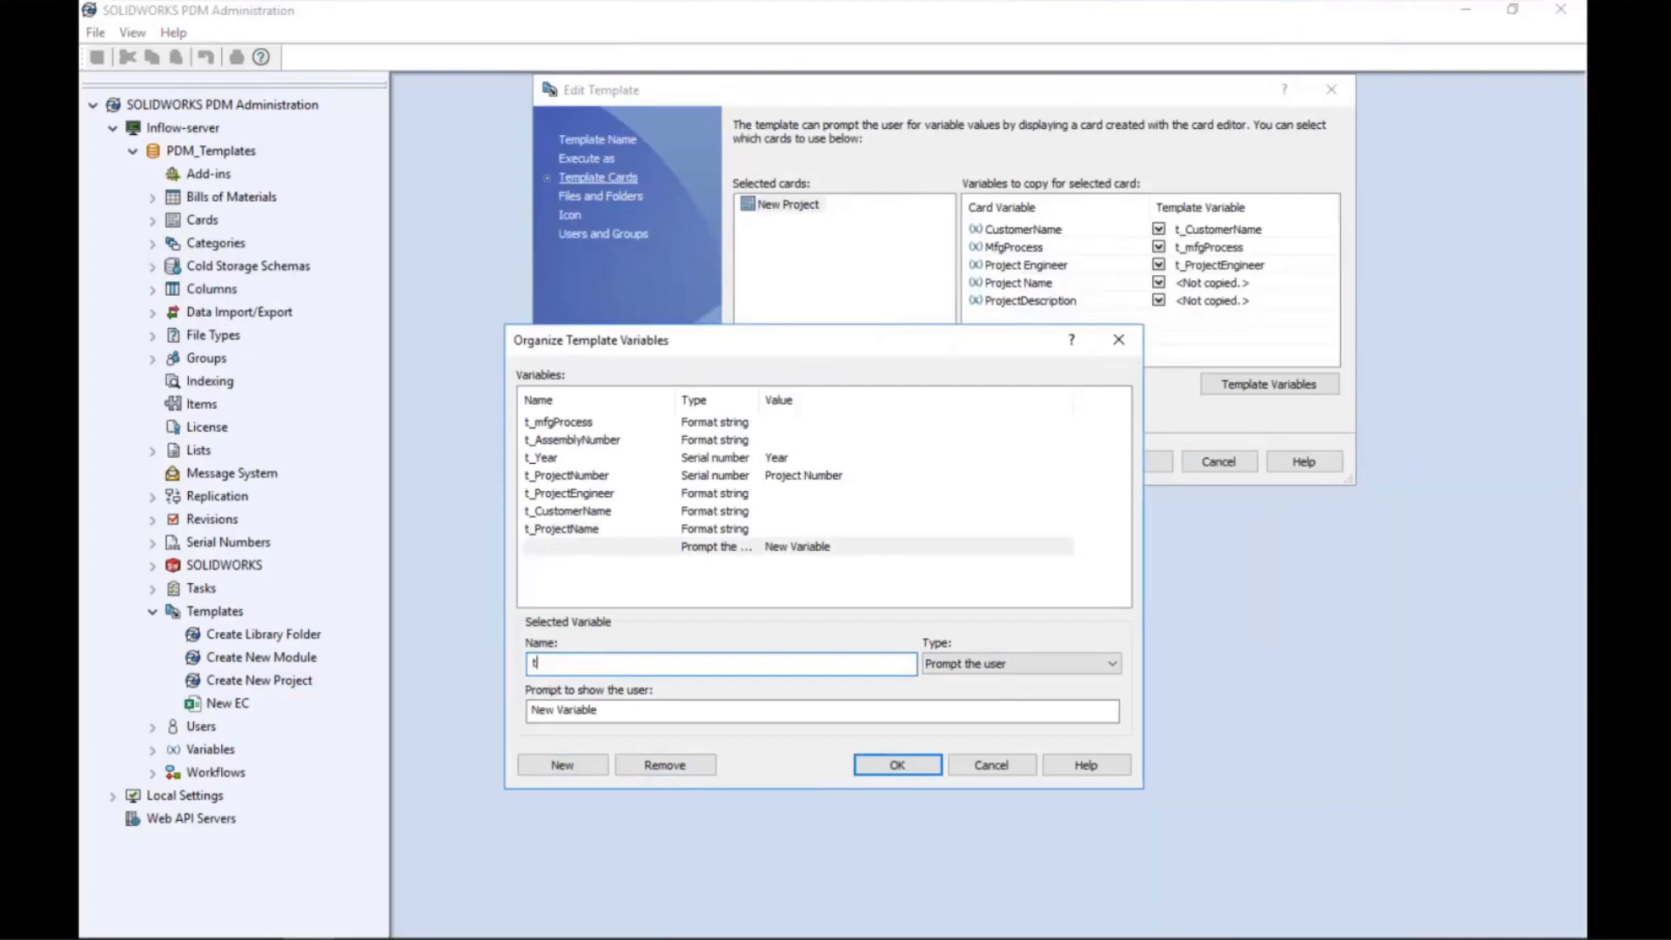
text(_ProjectDescription)
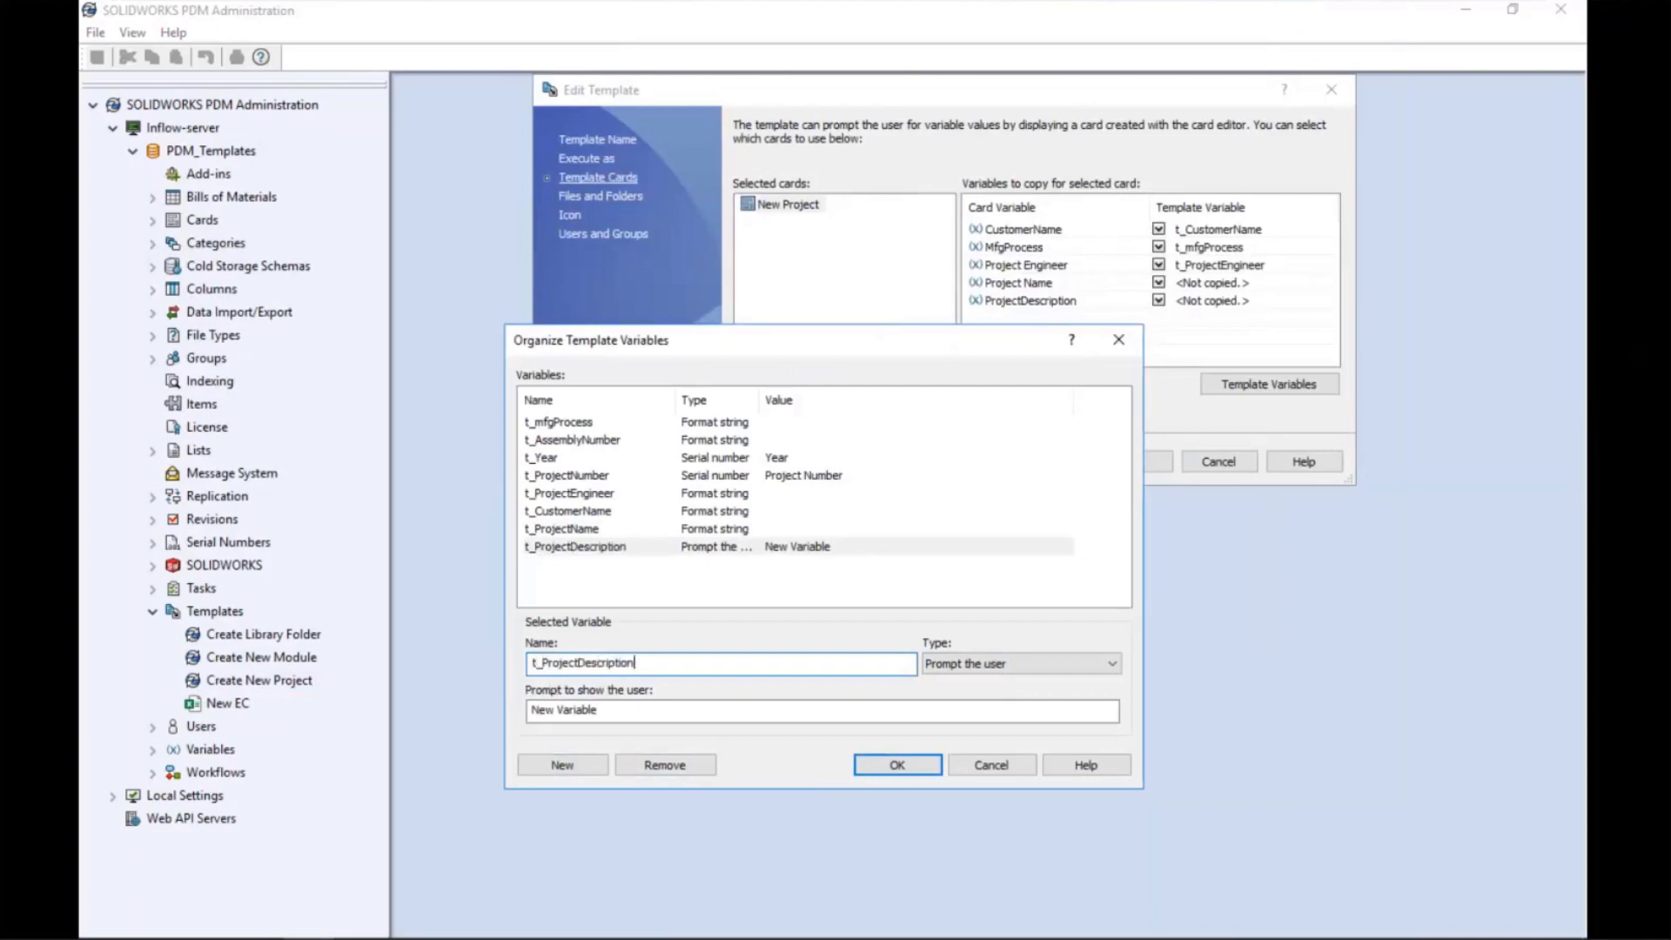
click(937, 675)
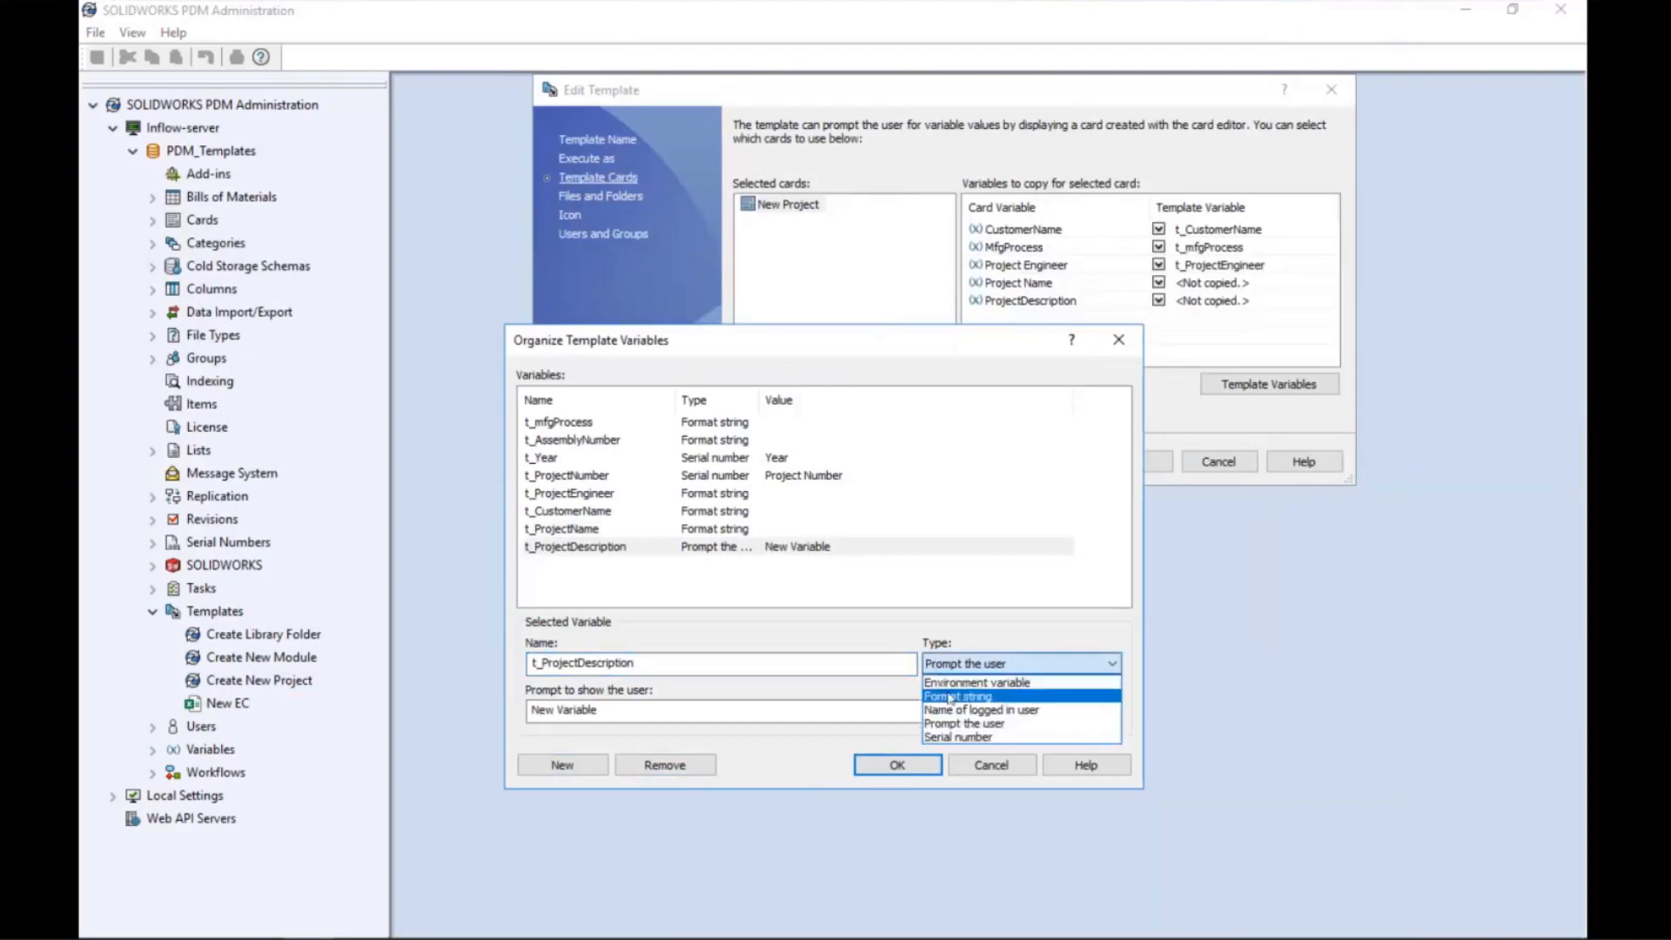
click(958, 694)
drag(599, 710, 431, 721)
key(BackSpace)
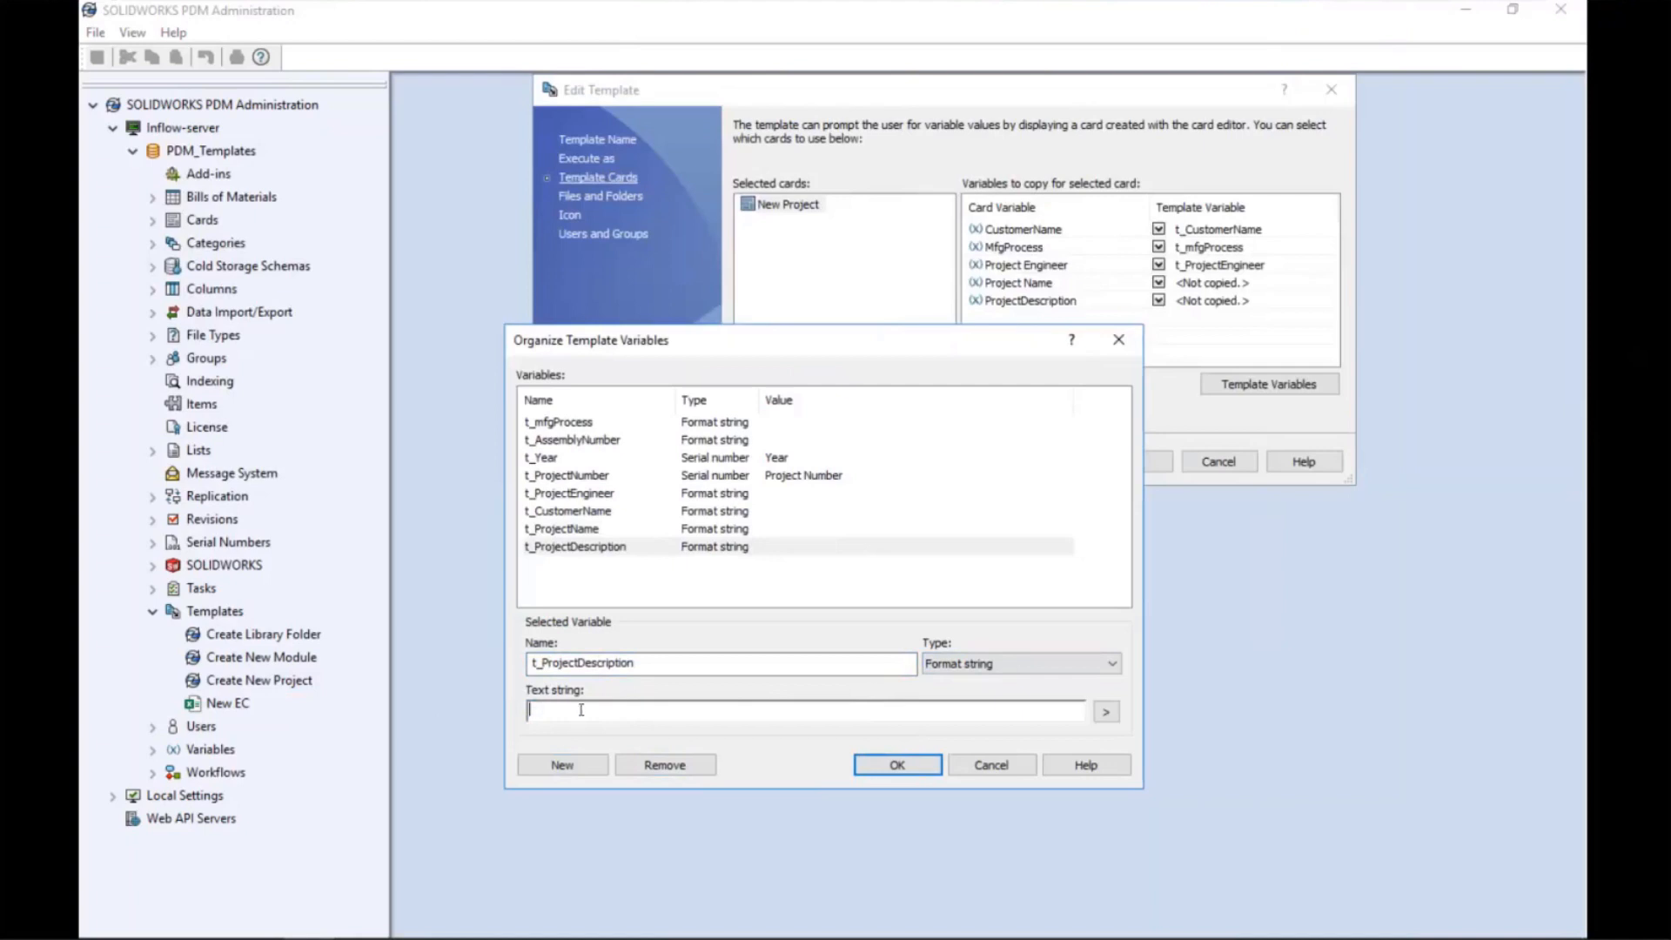
click(898, 766)
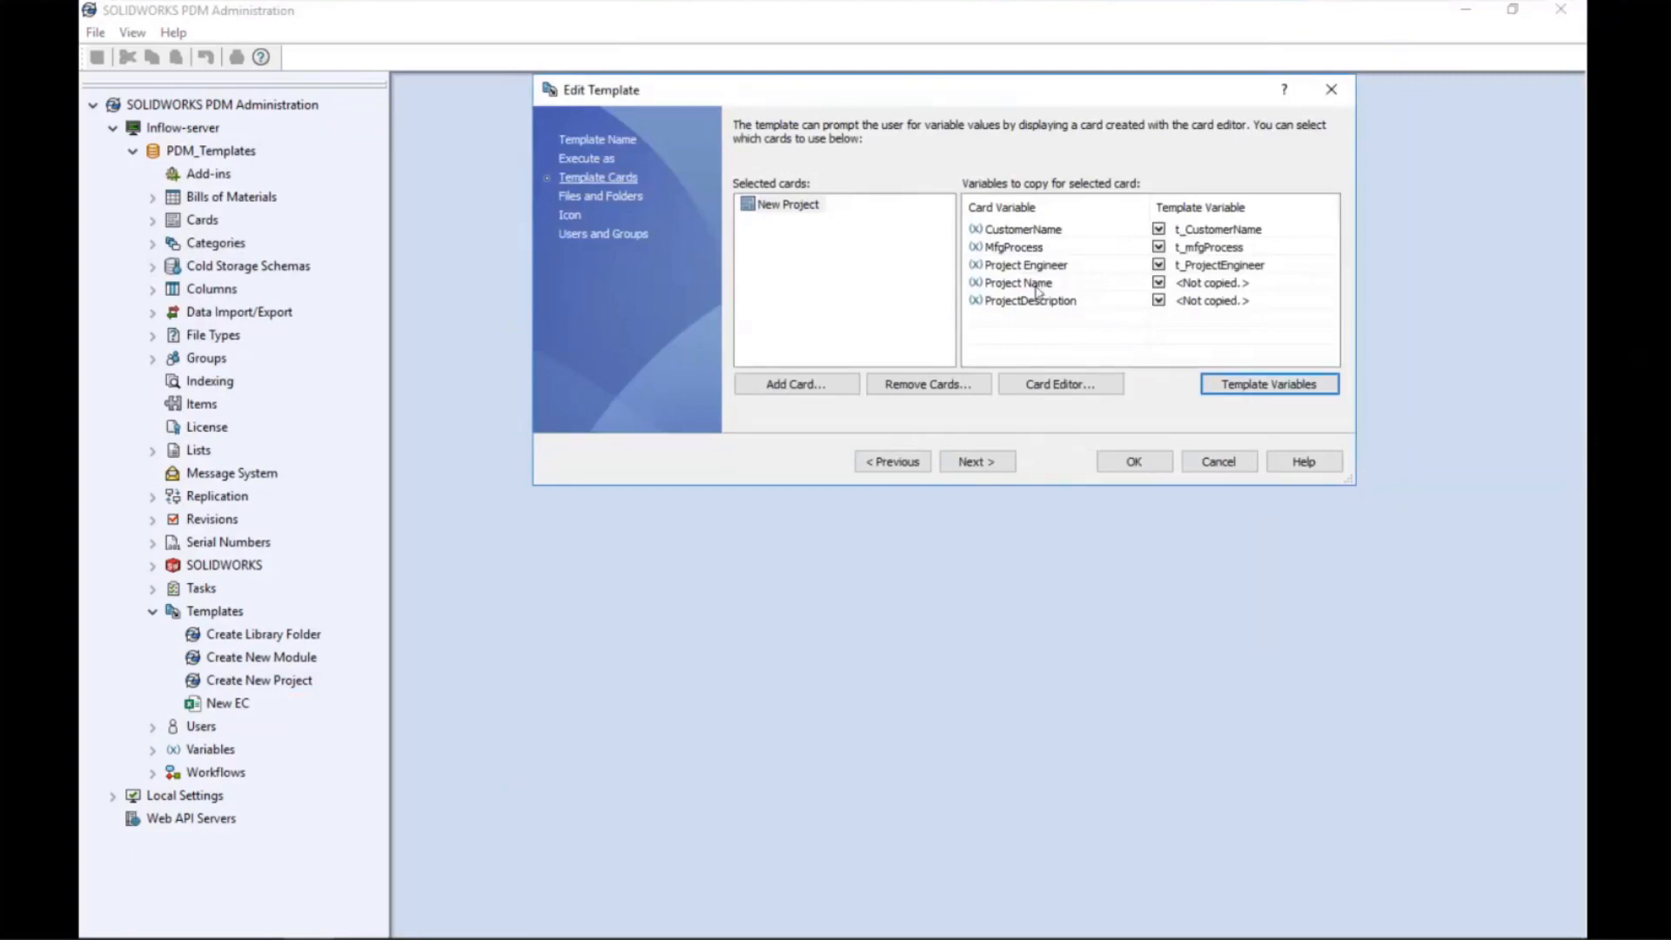
Map card field Project Name to t_ProjectName and ProjectDescription to t_ProjectDescription.
click(1205, 282)
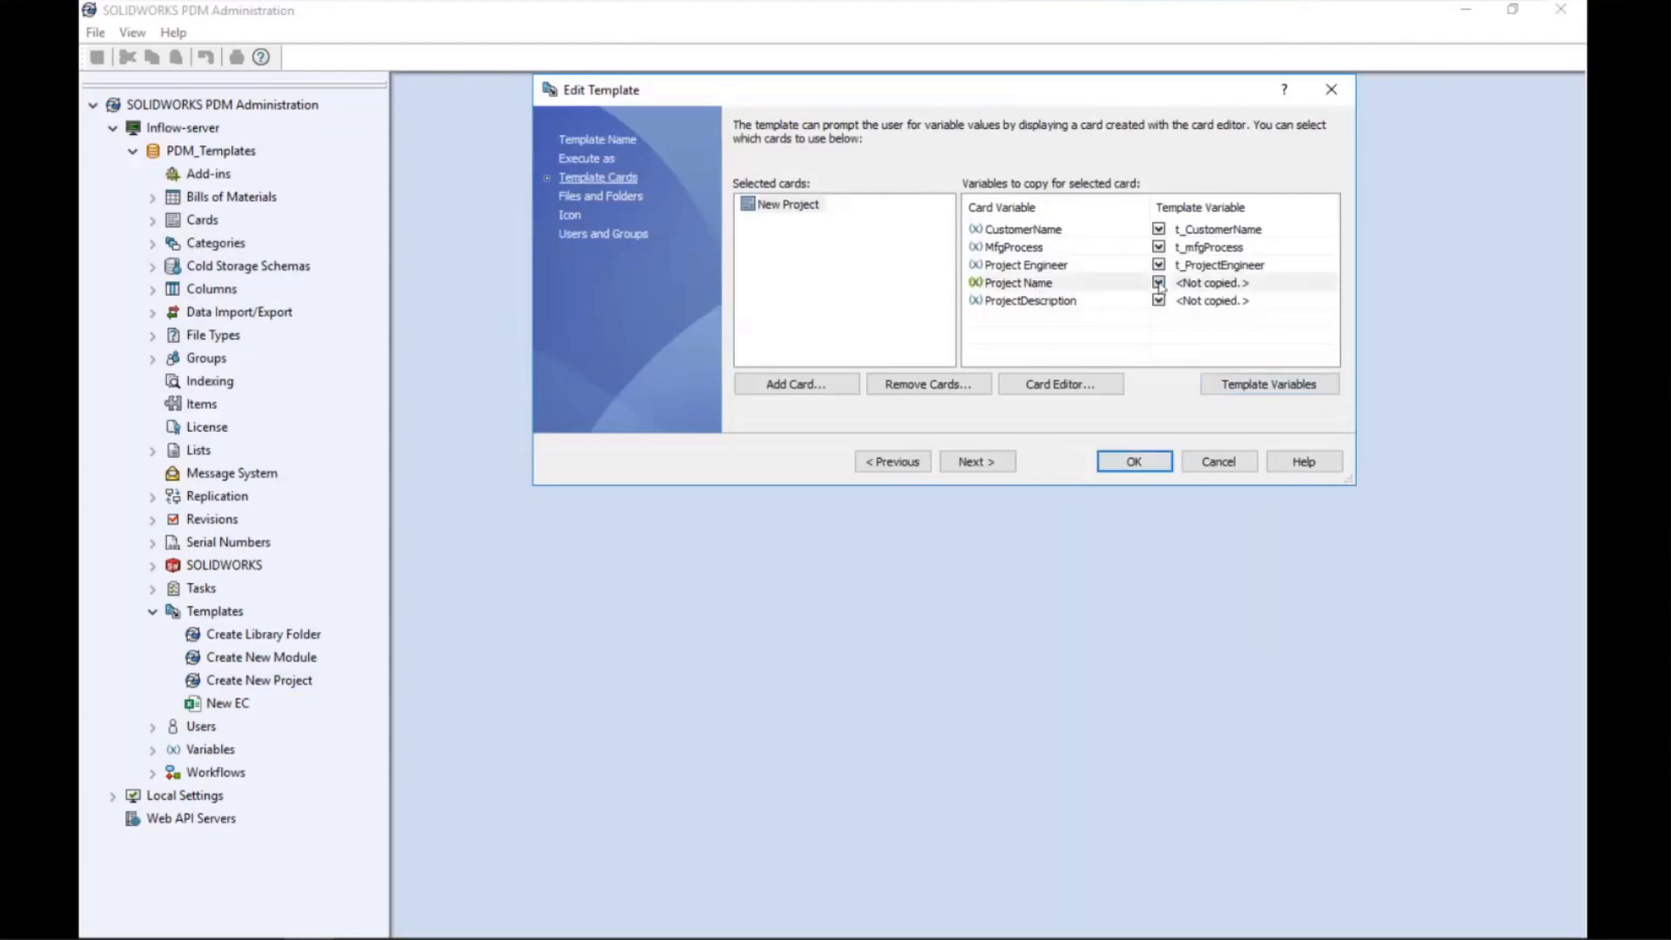
click(1206, 283)
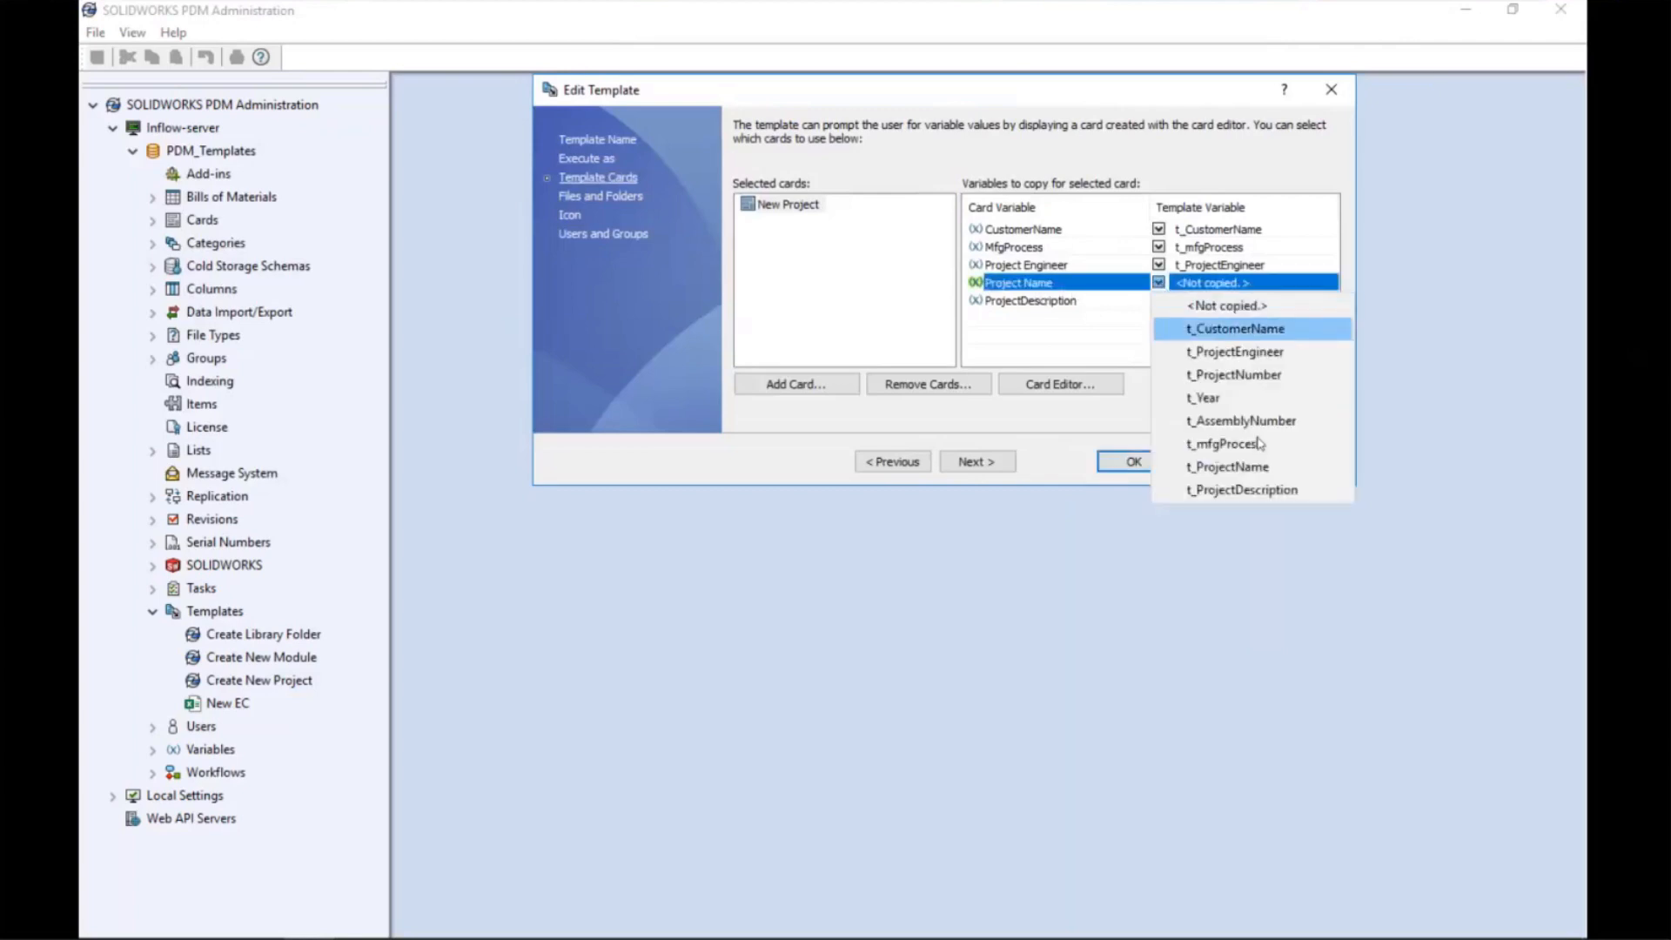
click(1229, 467)
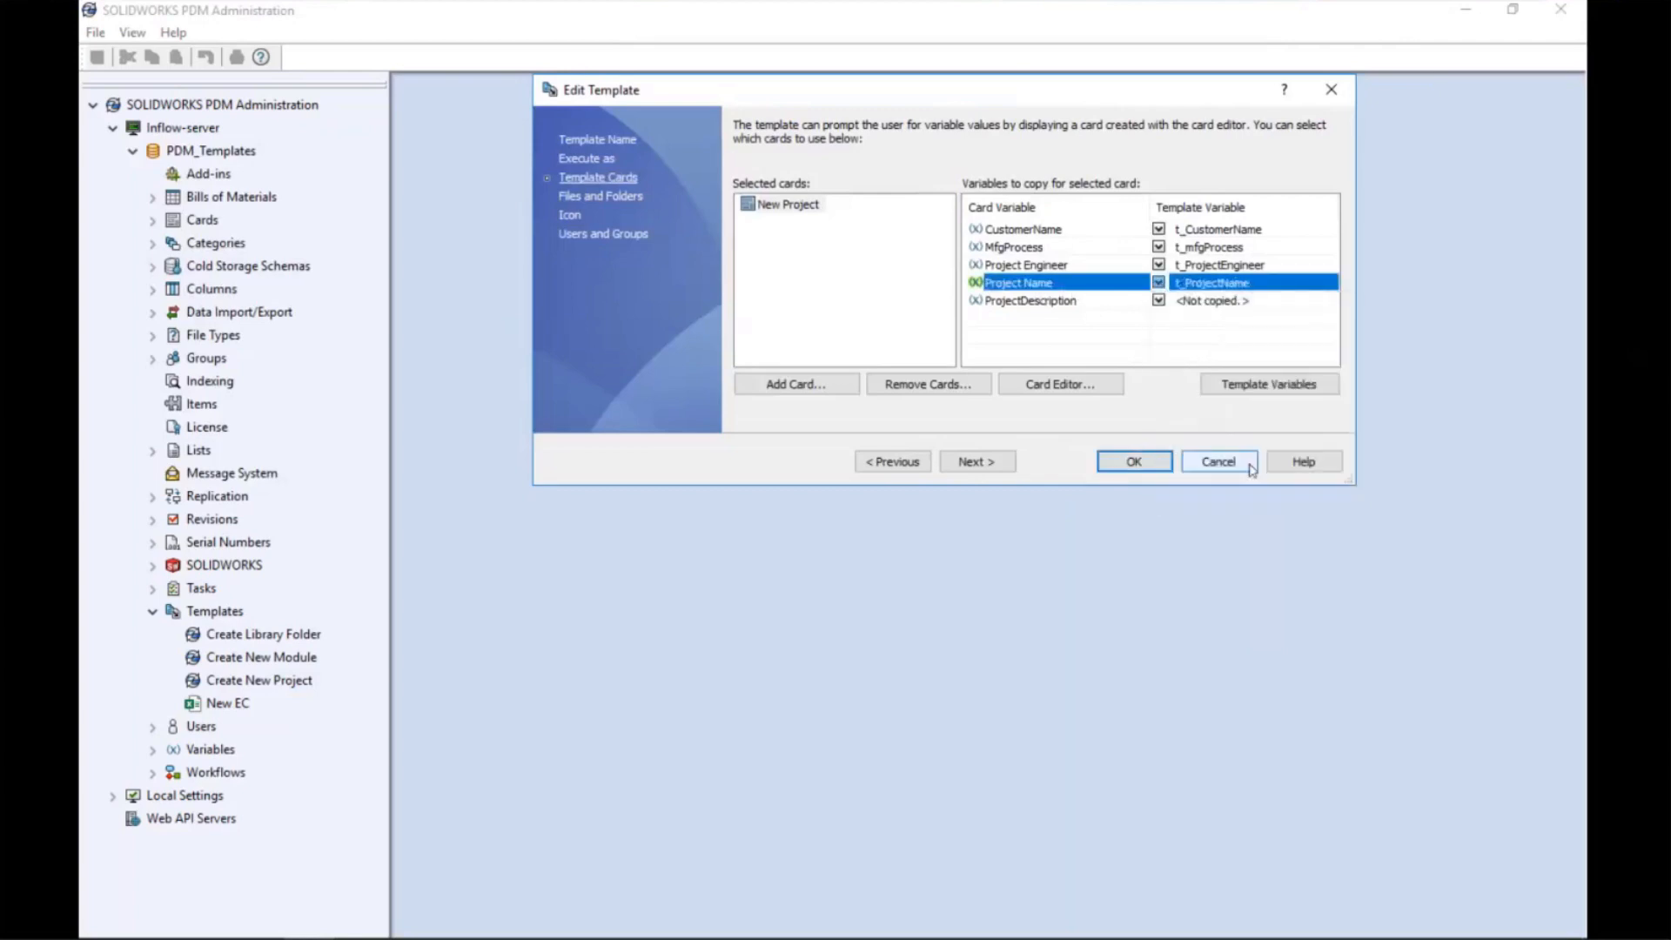
click(1217, 302)
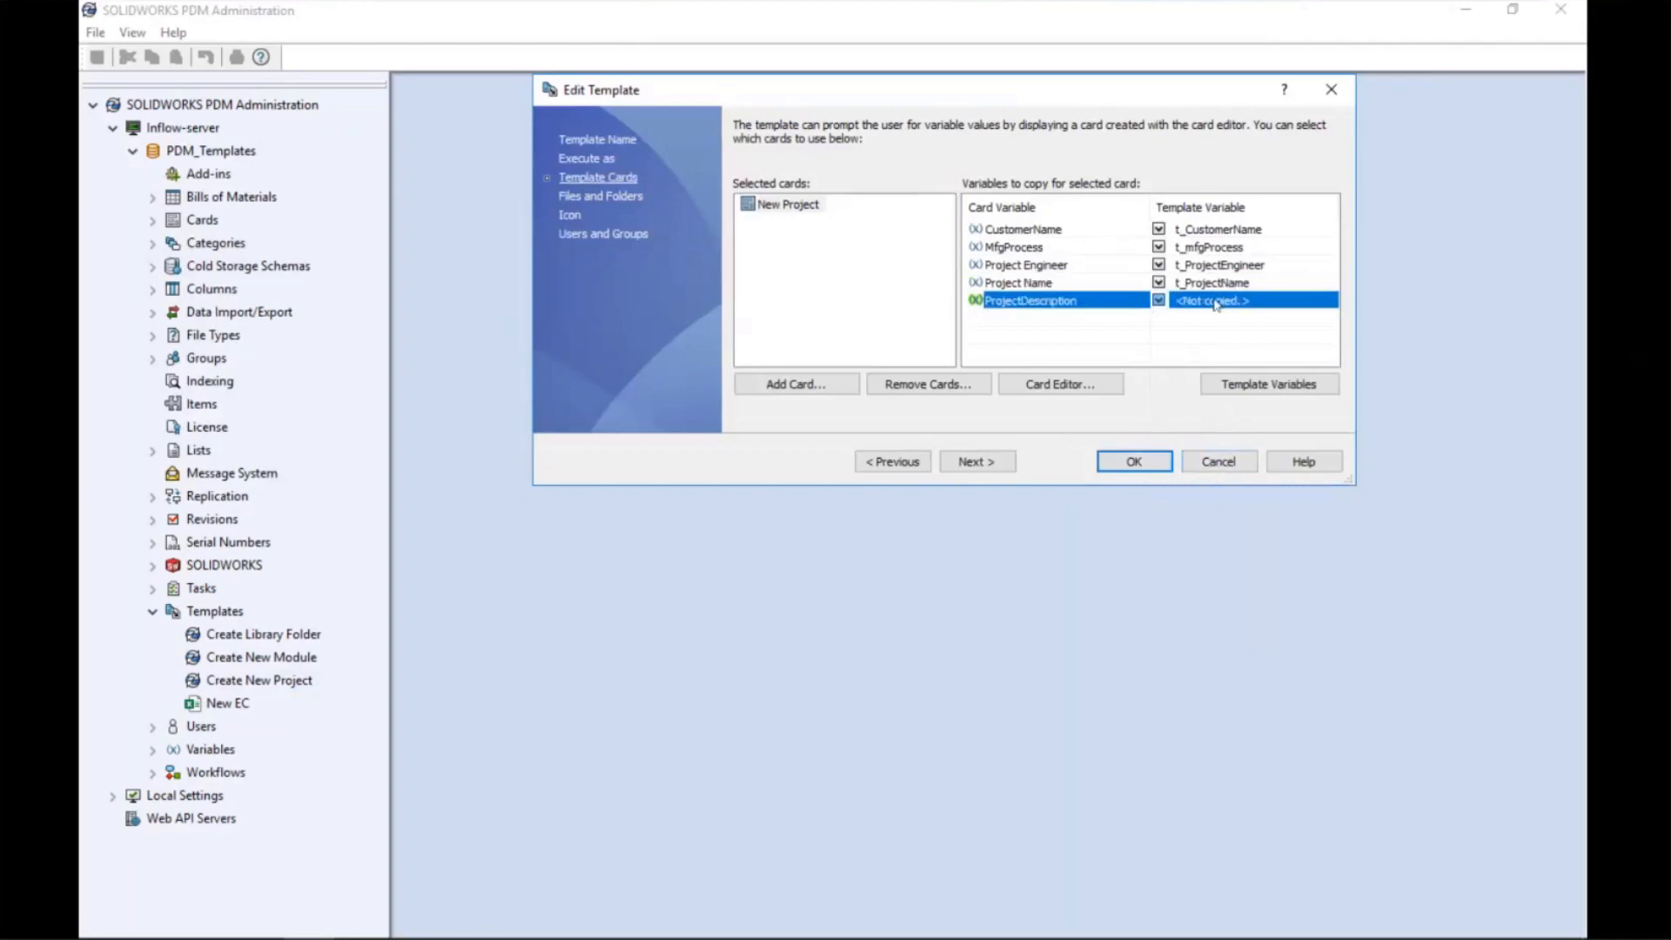
click(1160, 302)
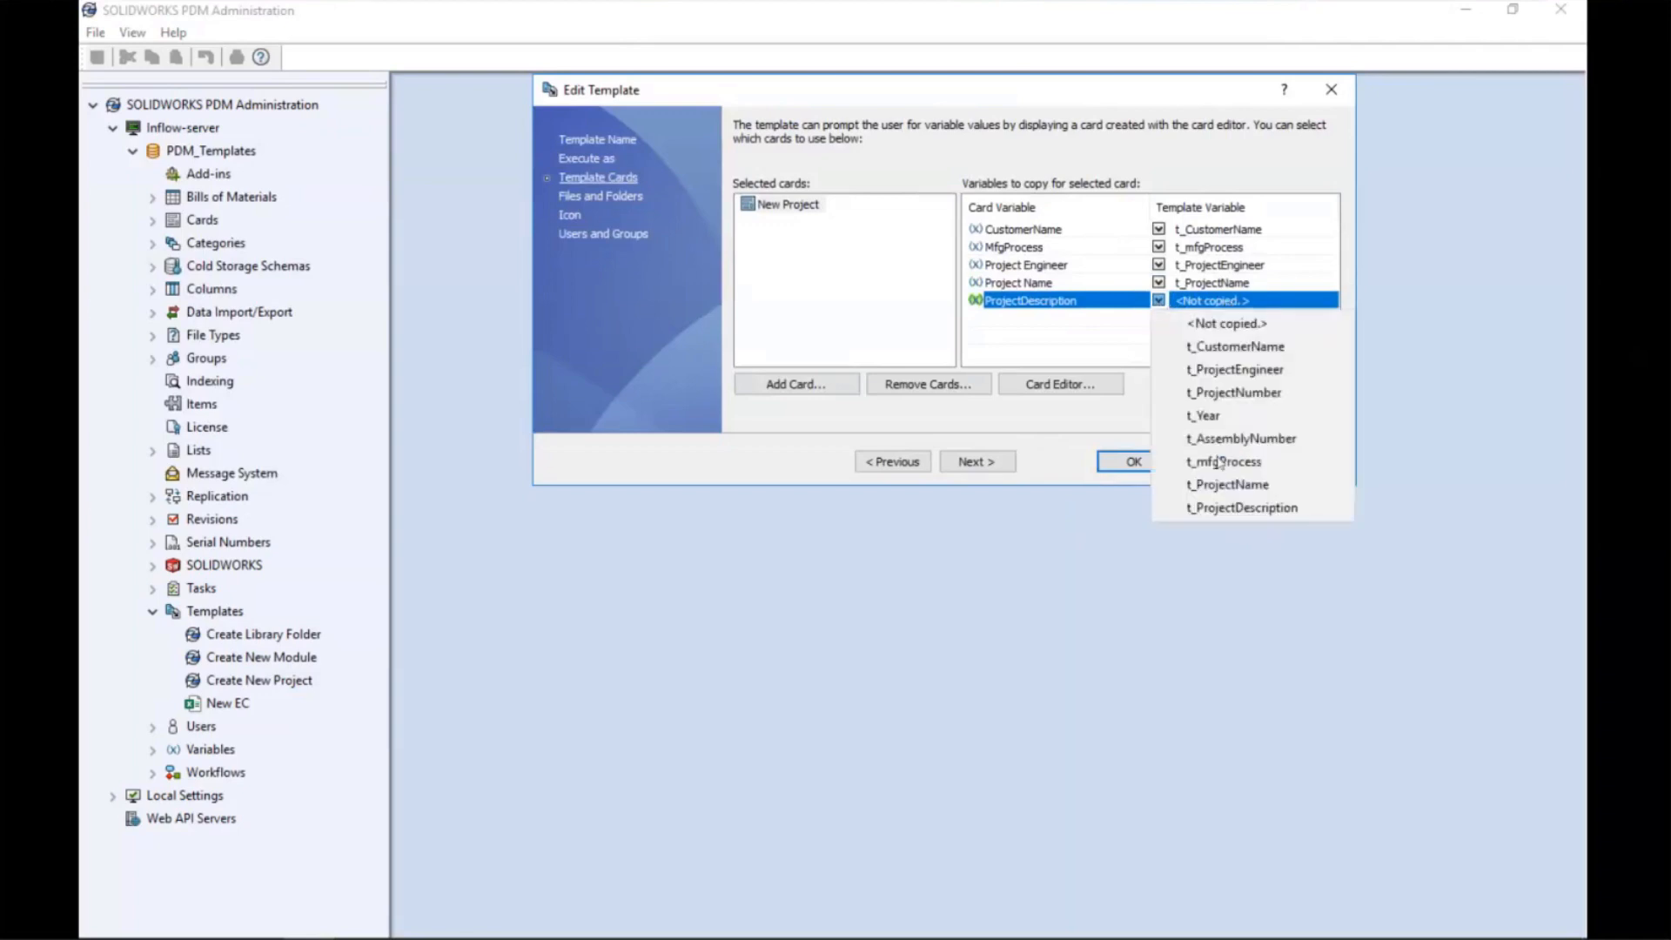
click(1229, 508)
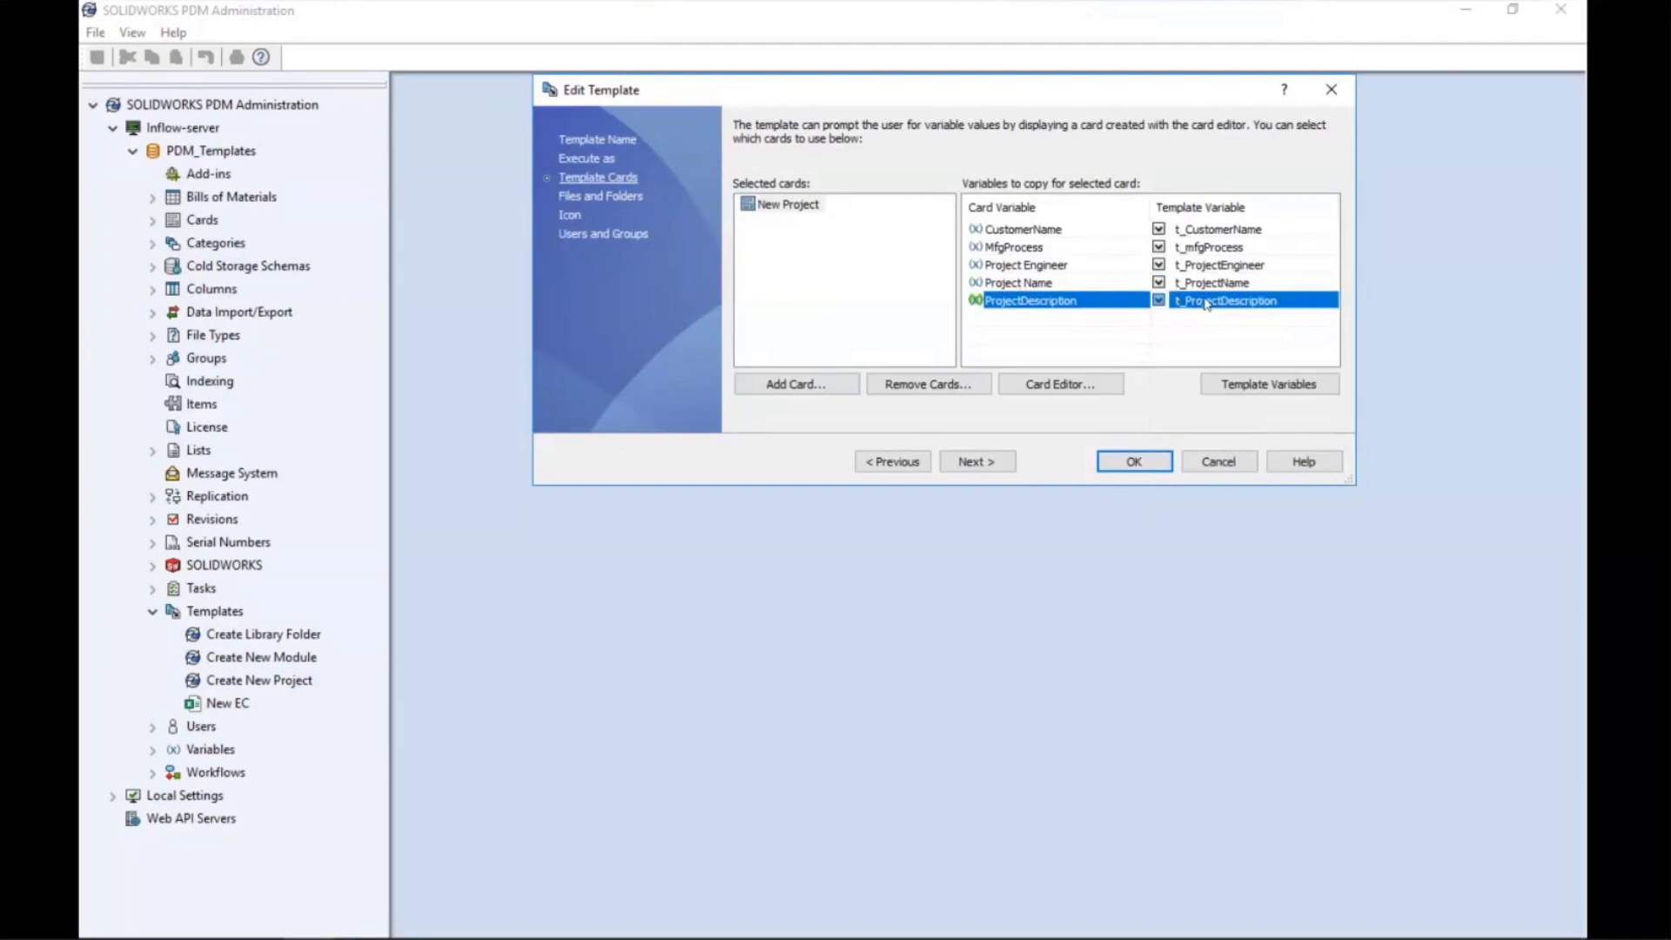
click(990, 467)
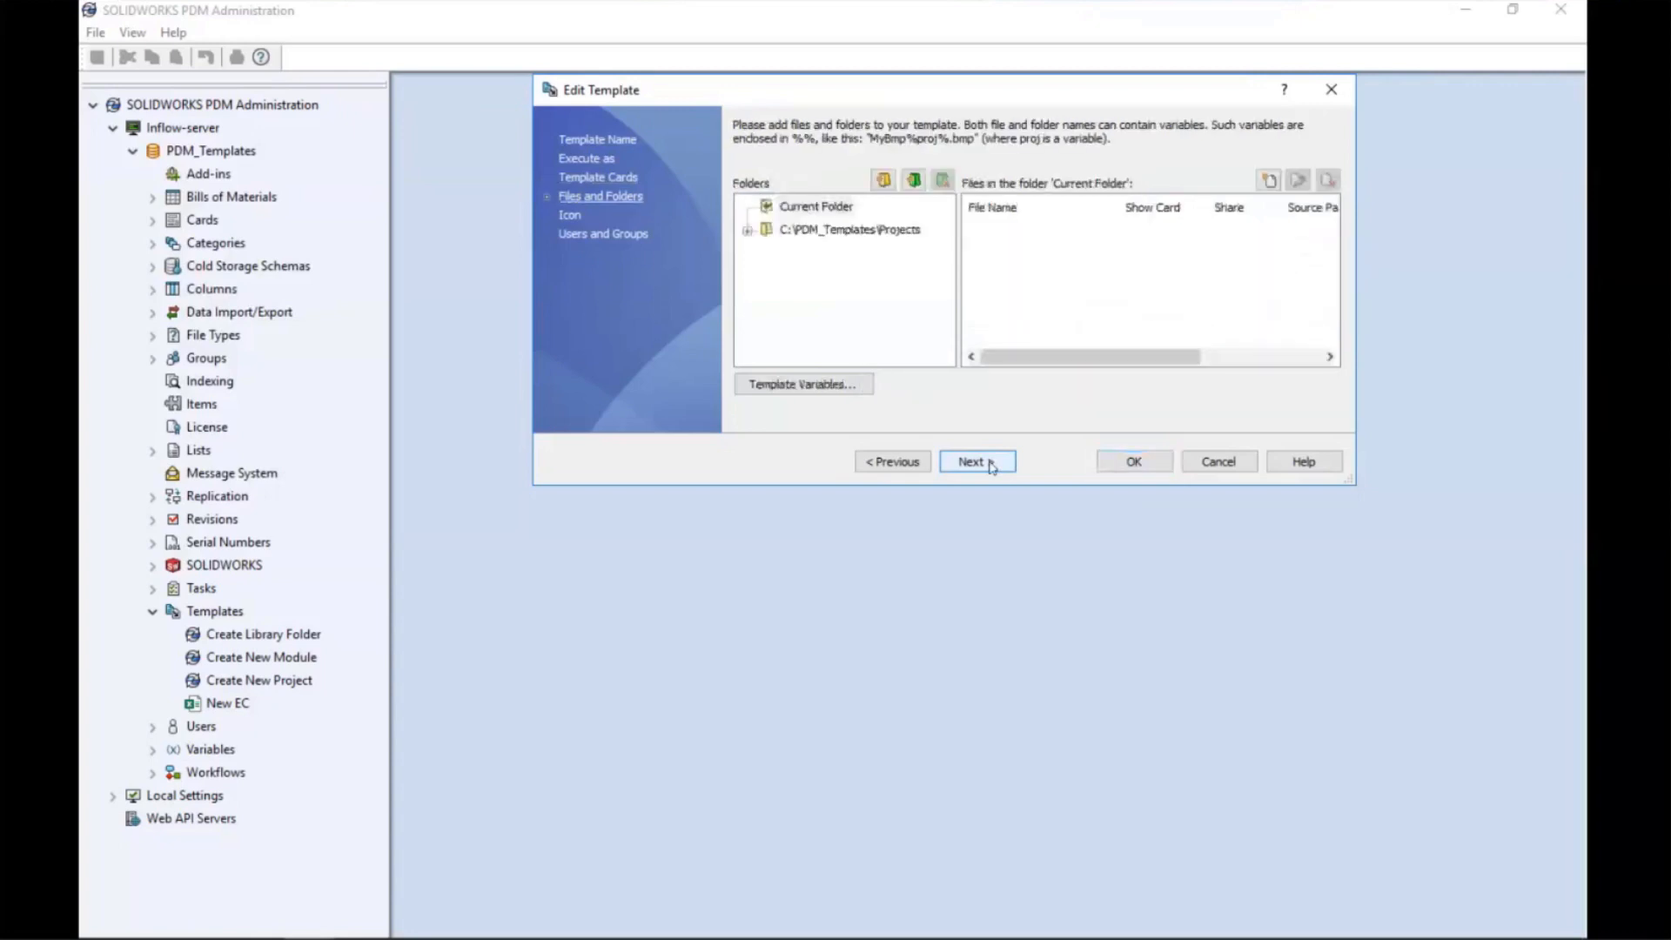
Select the C:\PDM_Templates\Projects template folder, leaving its name unchanged.
click(782, 228)
click(769, 209)
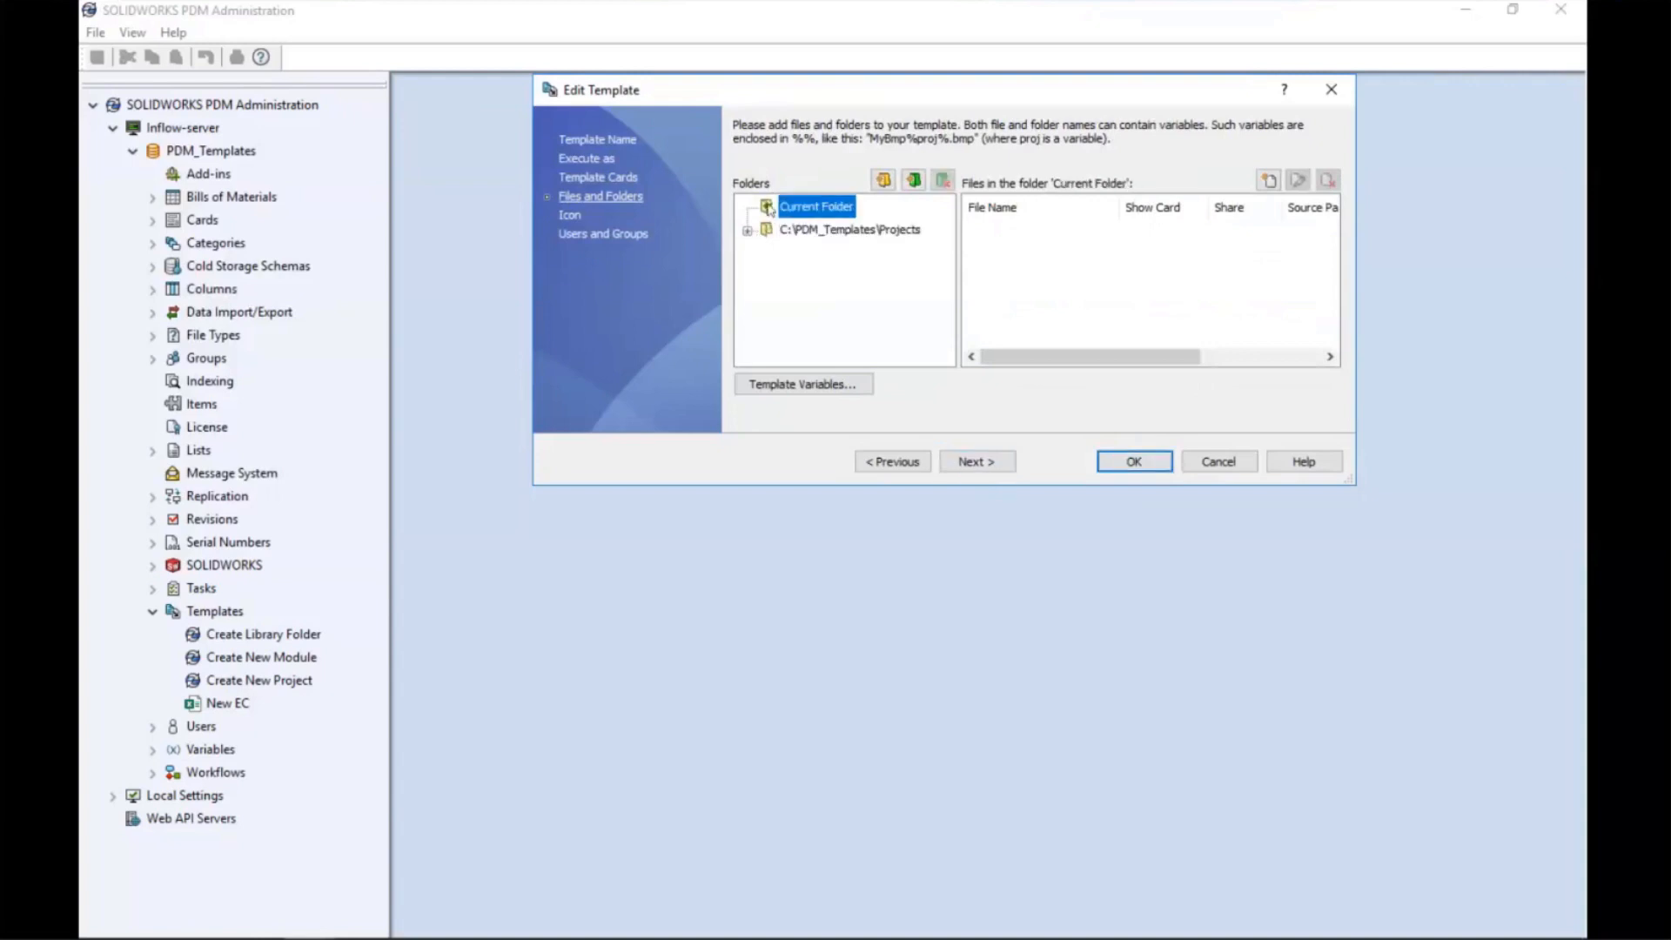
click(791, 230)
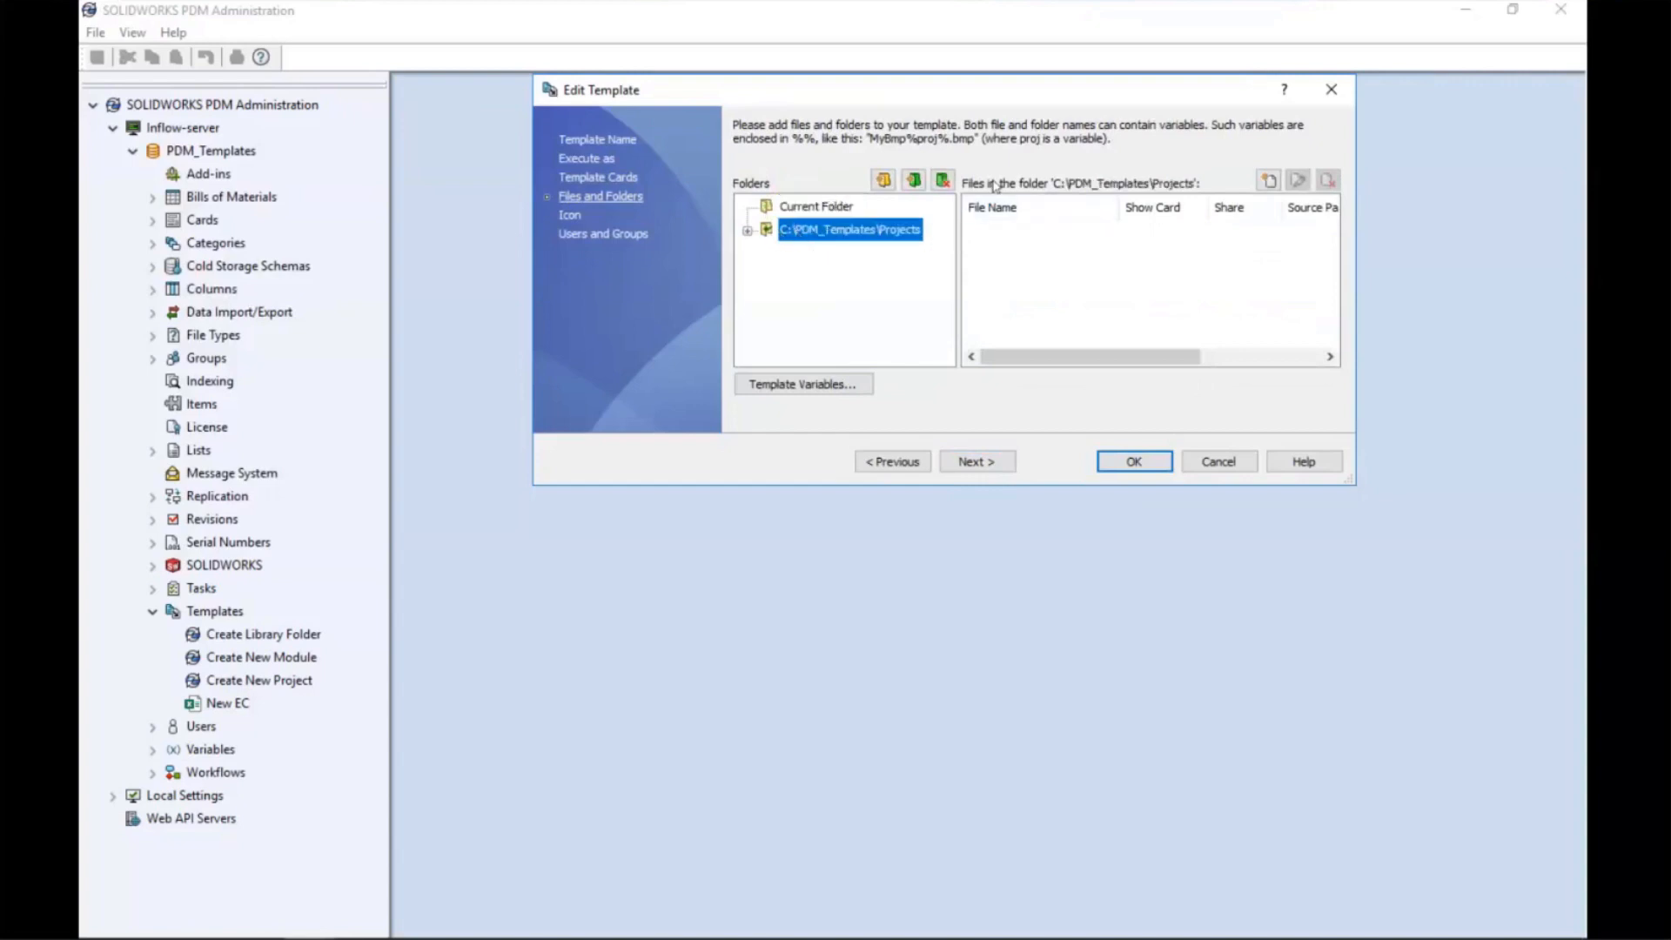
click(829, 212)
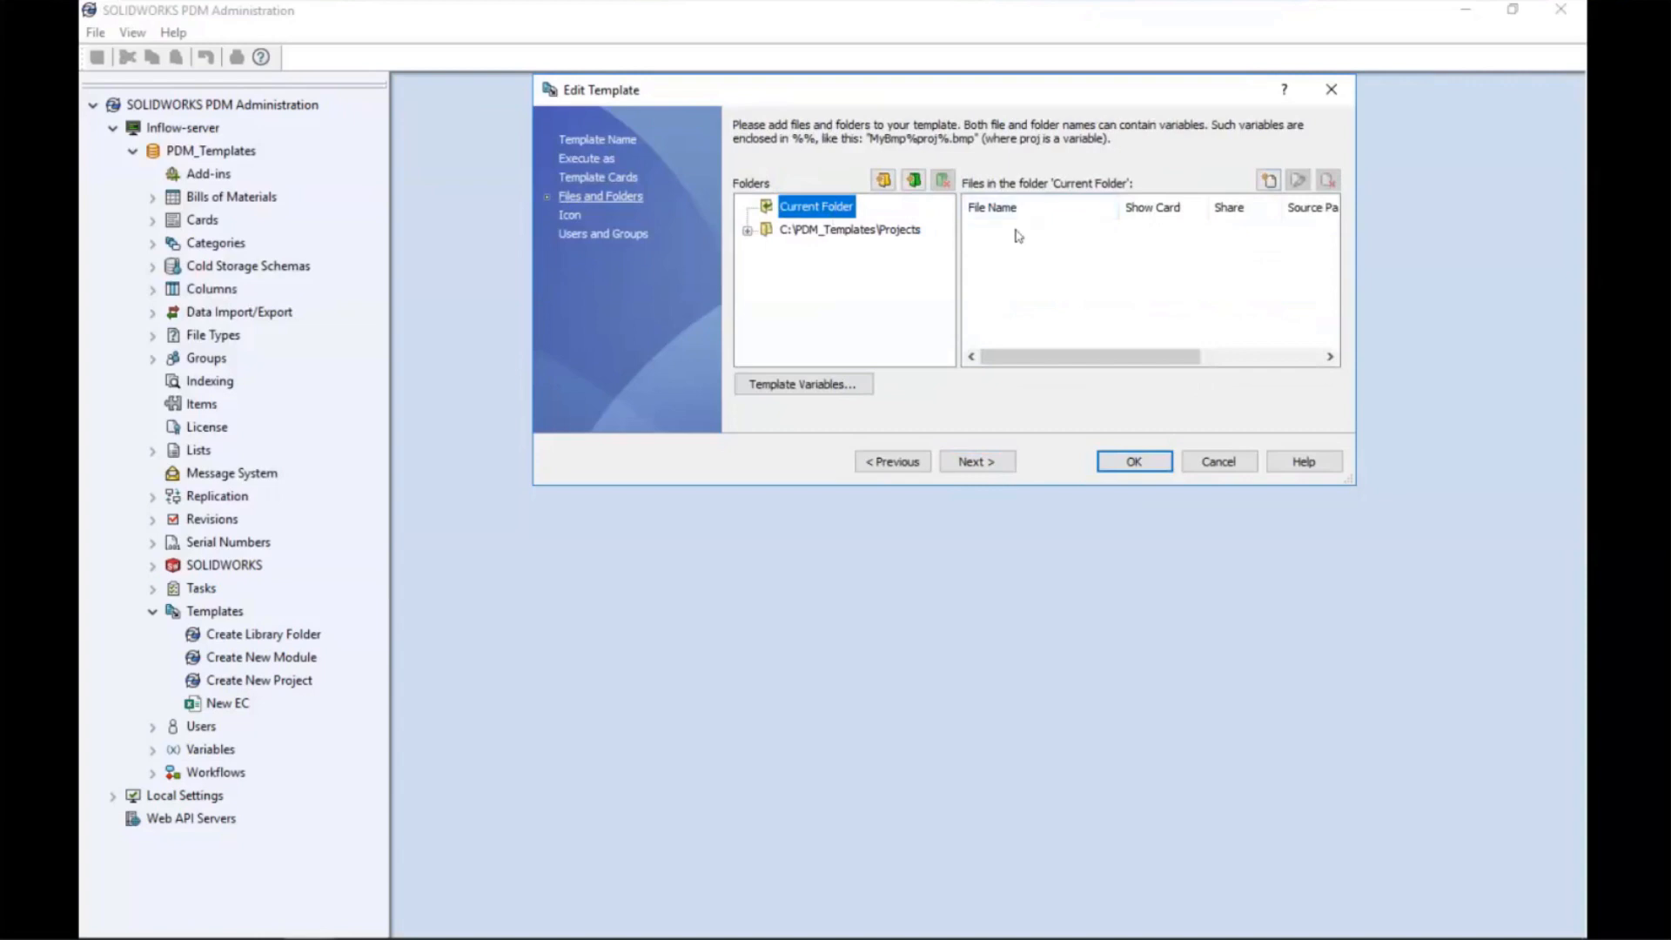
click(805, 230)
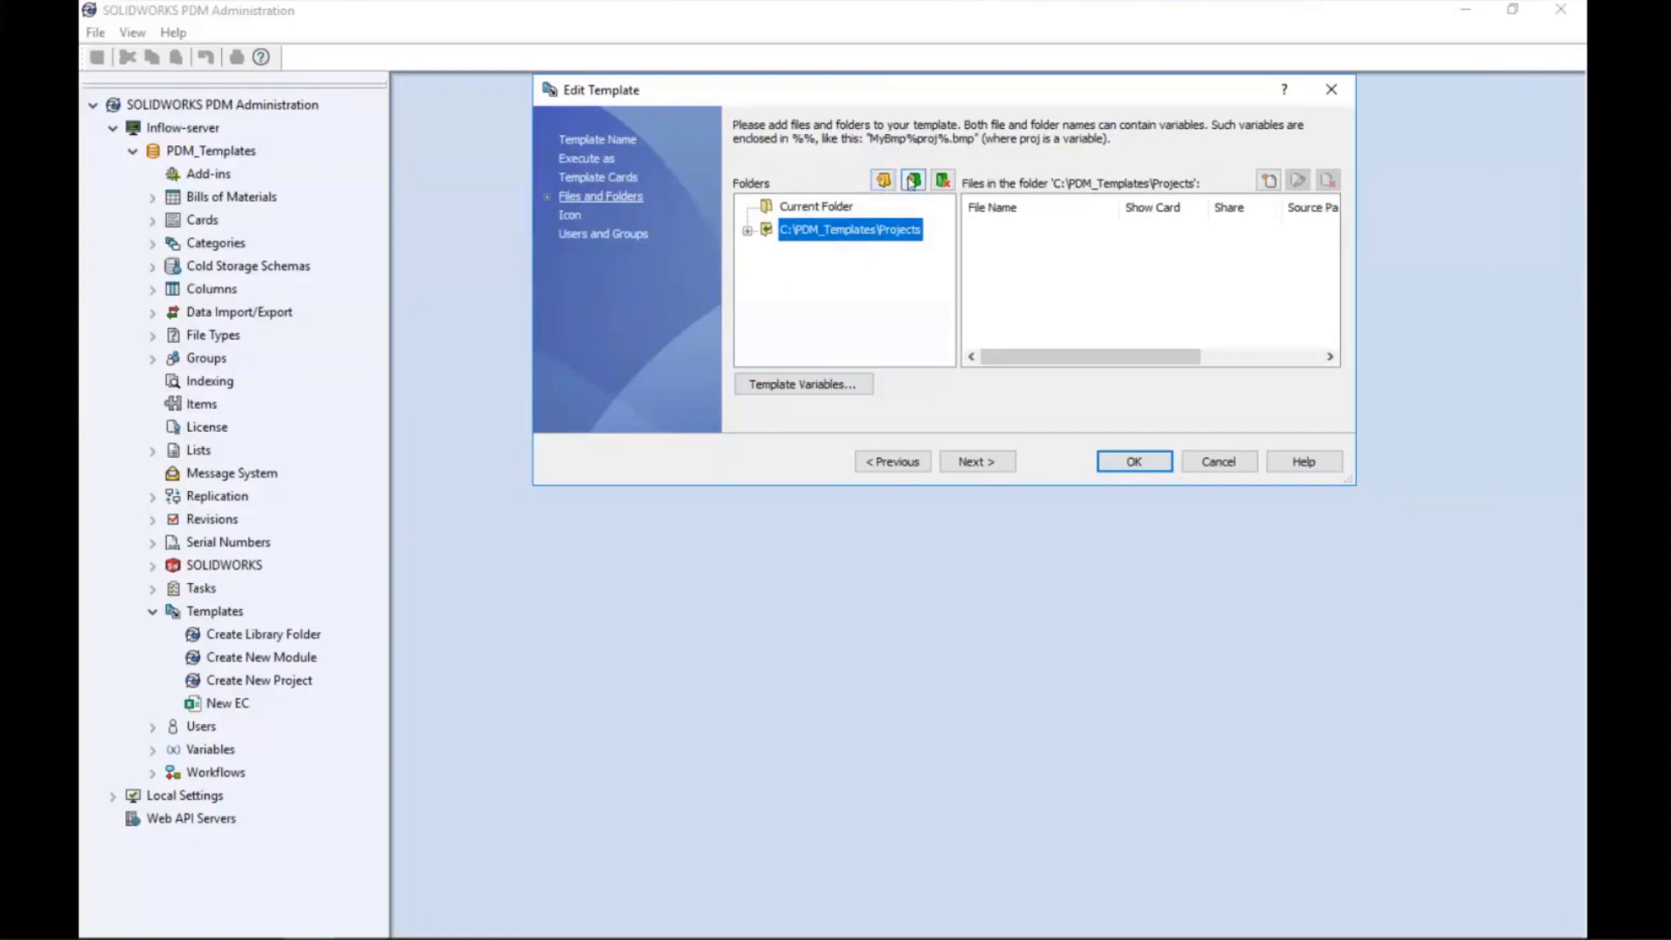
click(824, 235)
click(826, 229)
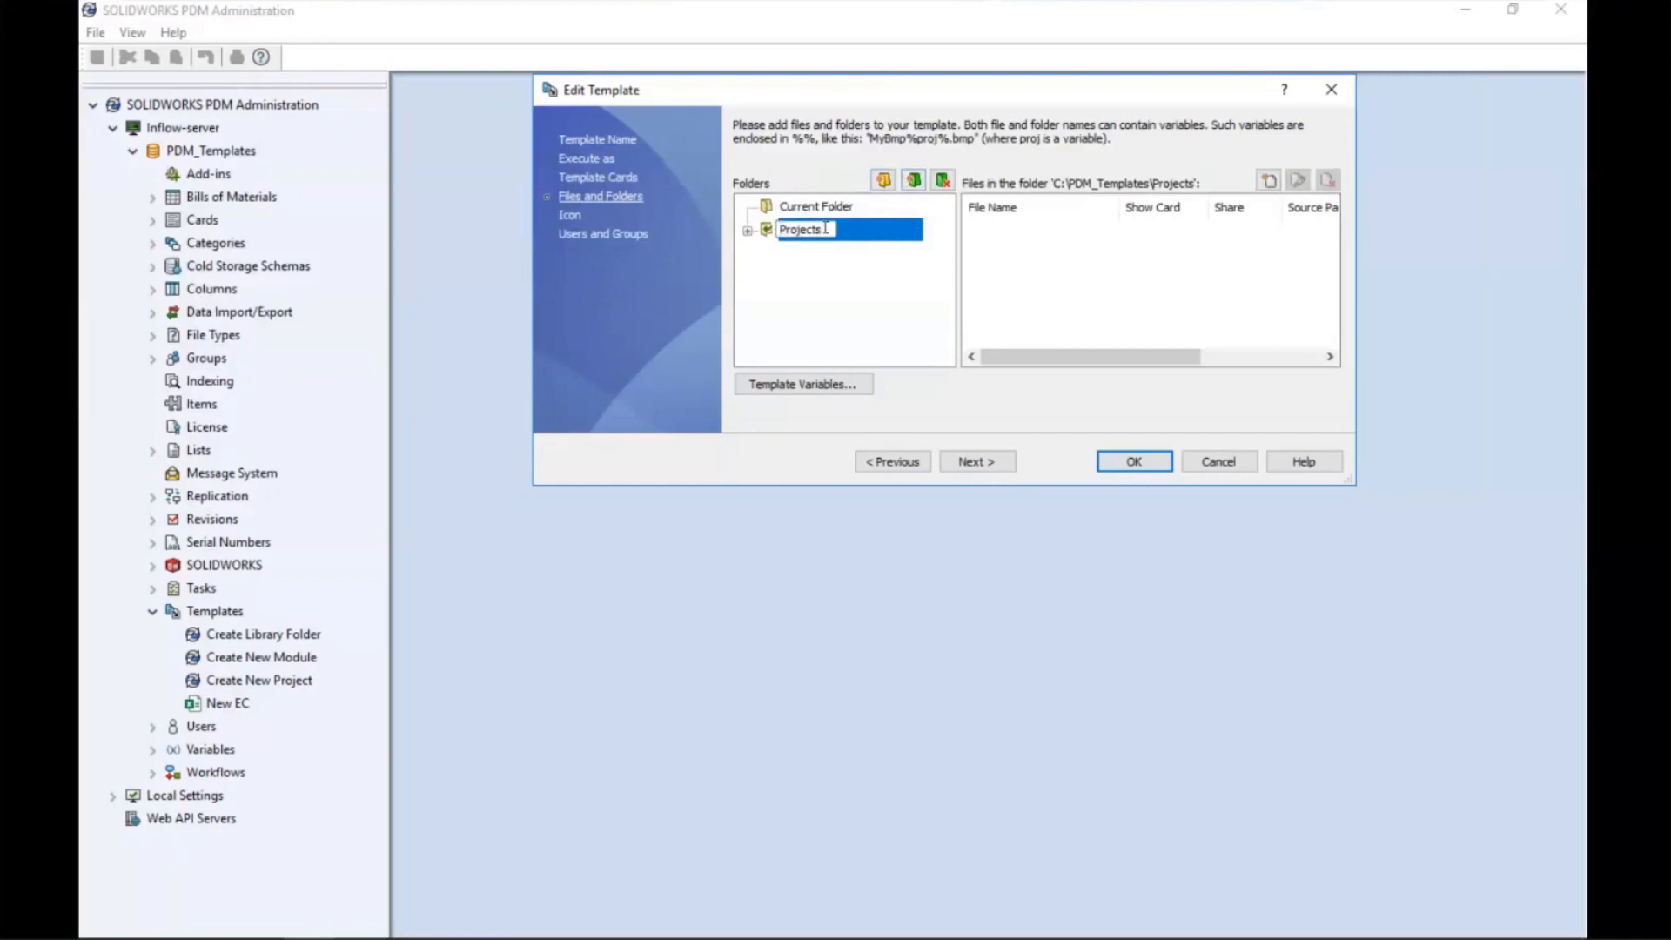
click(804, 256)
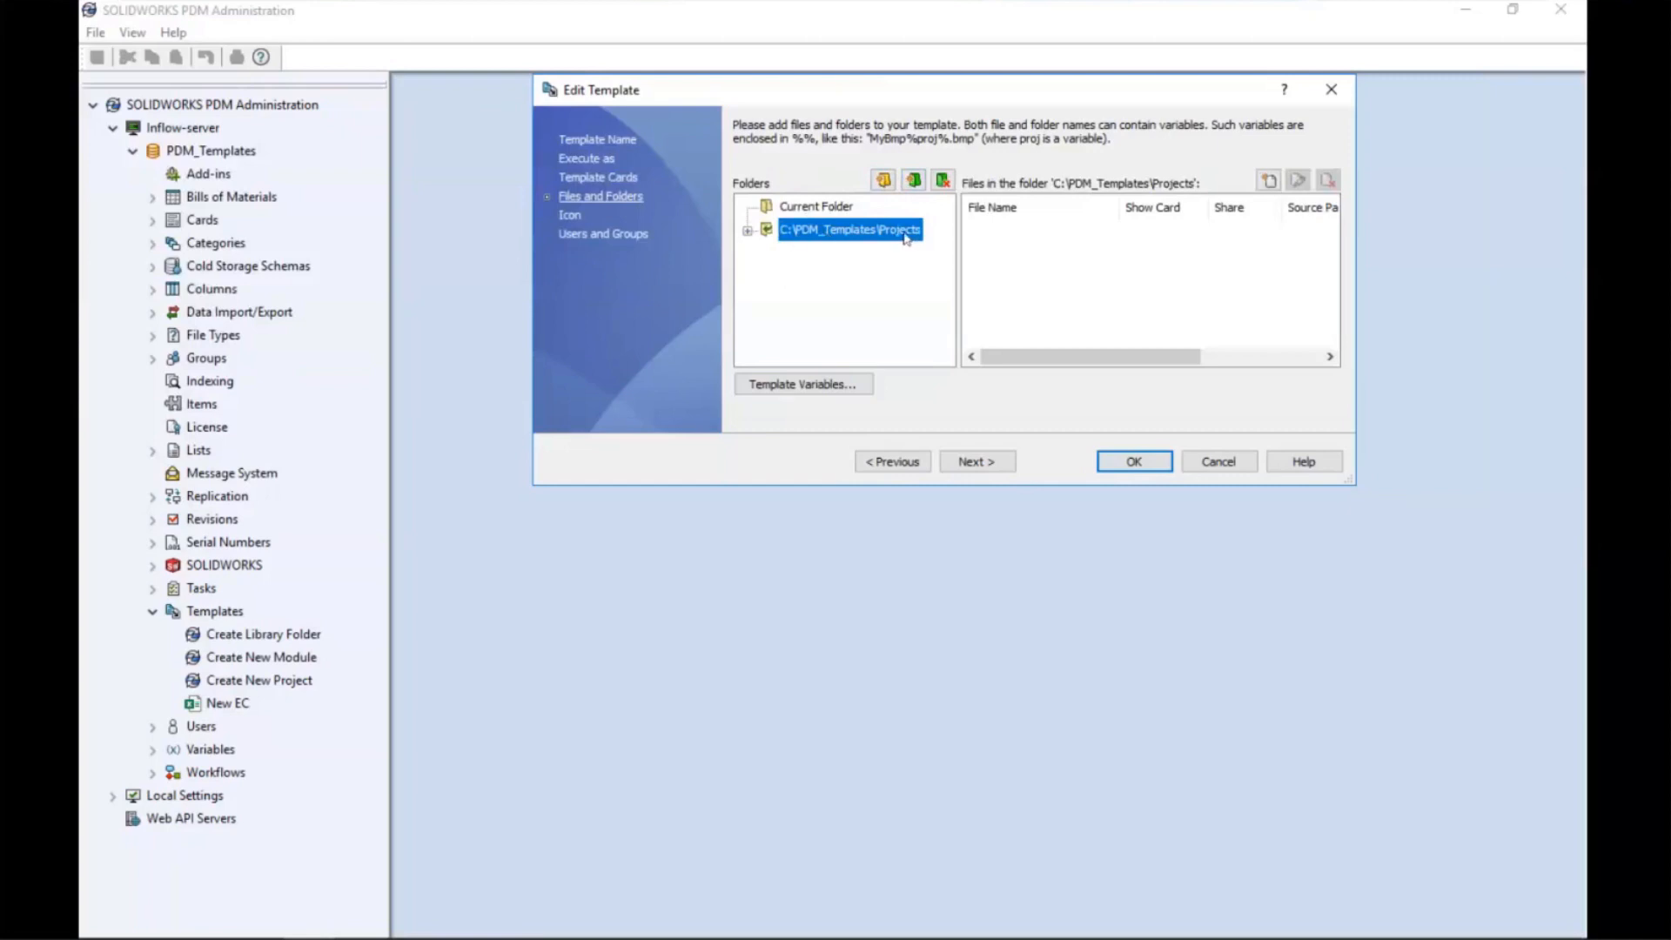
Expand Projects and Eng-Mech, then add a new folder directly under Projects.
double_click(797, 236)
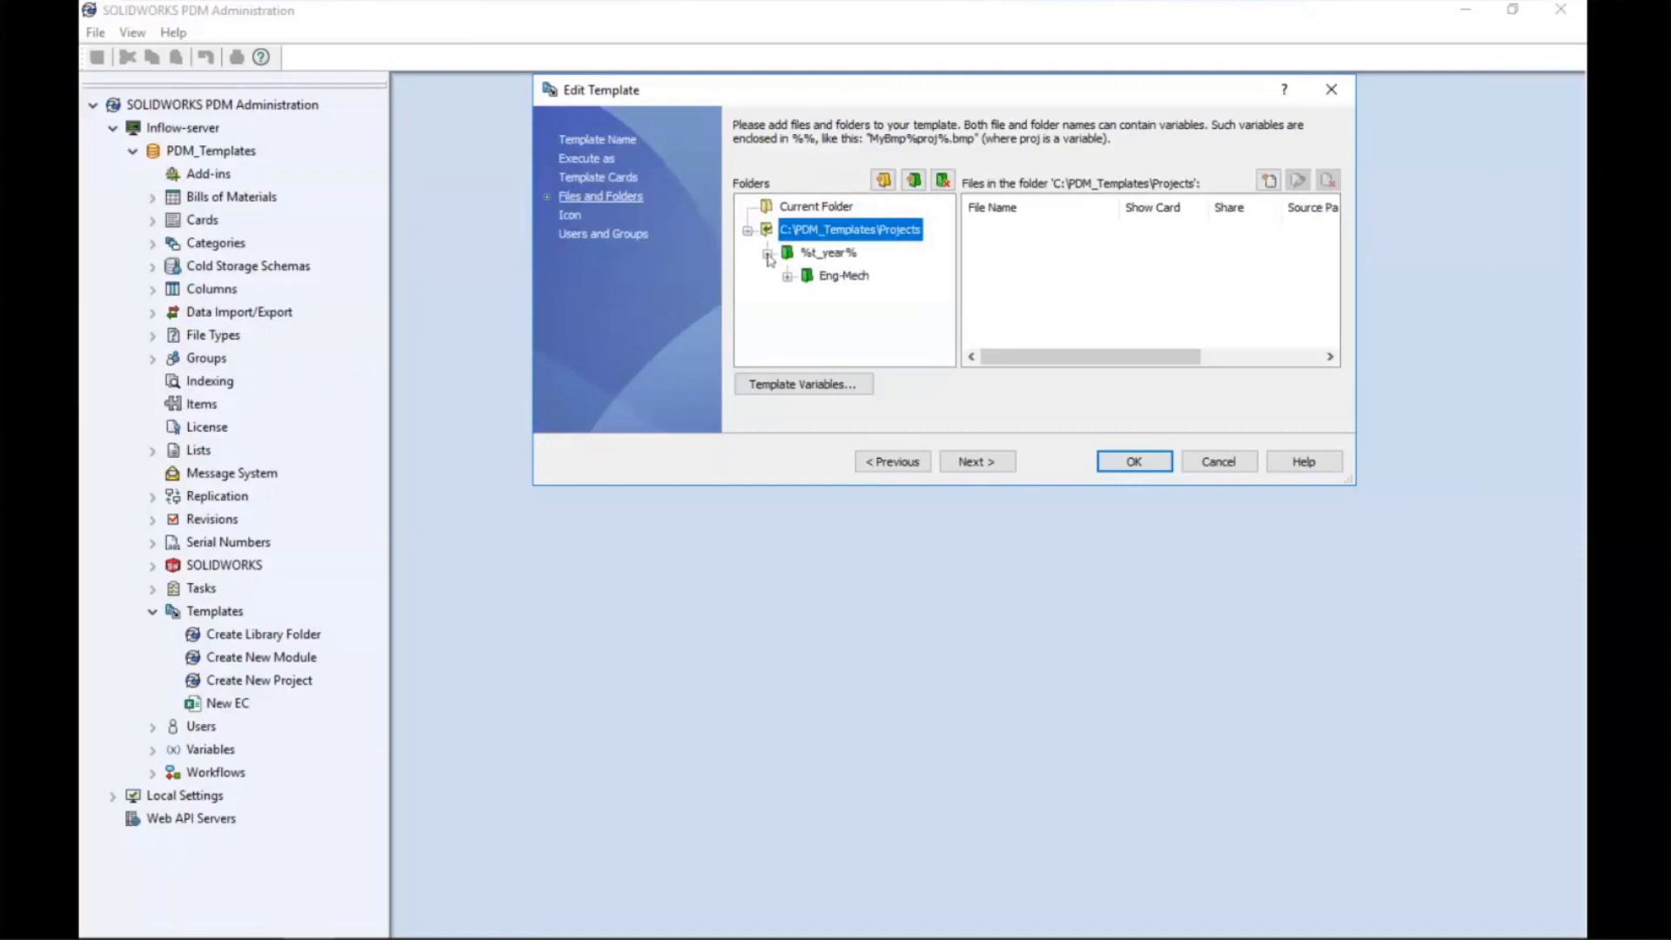
click(786, 276)
click(824, 253)
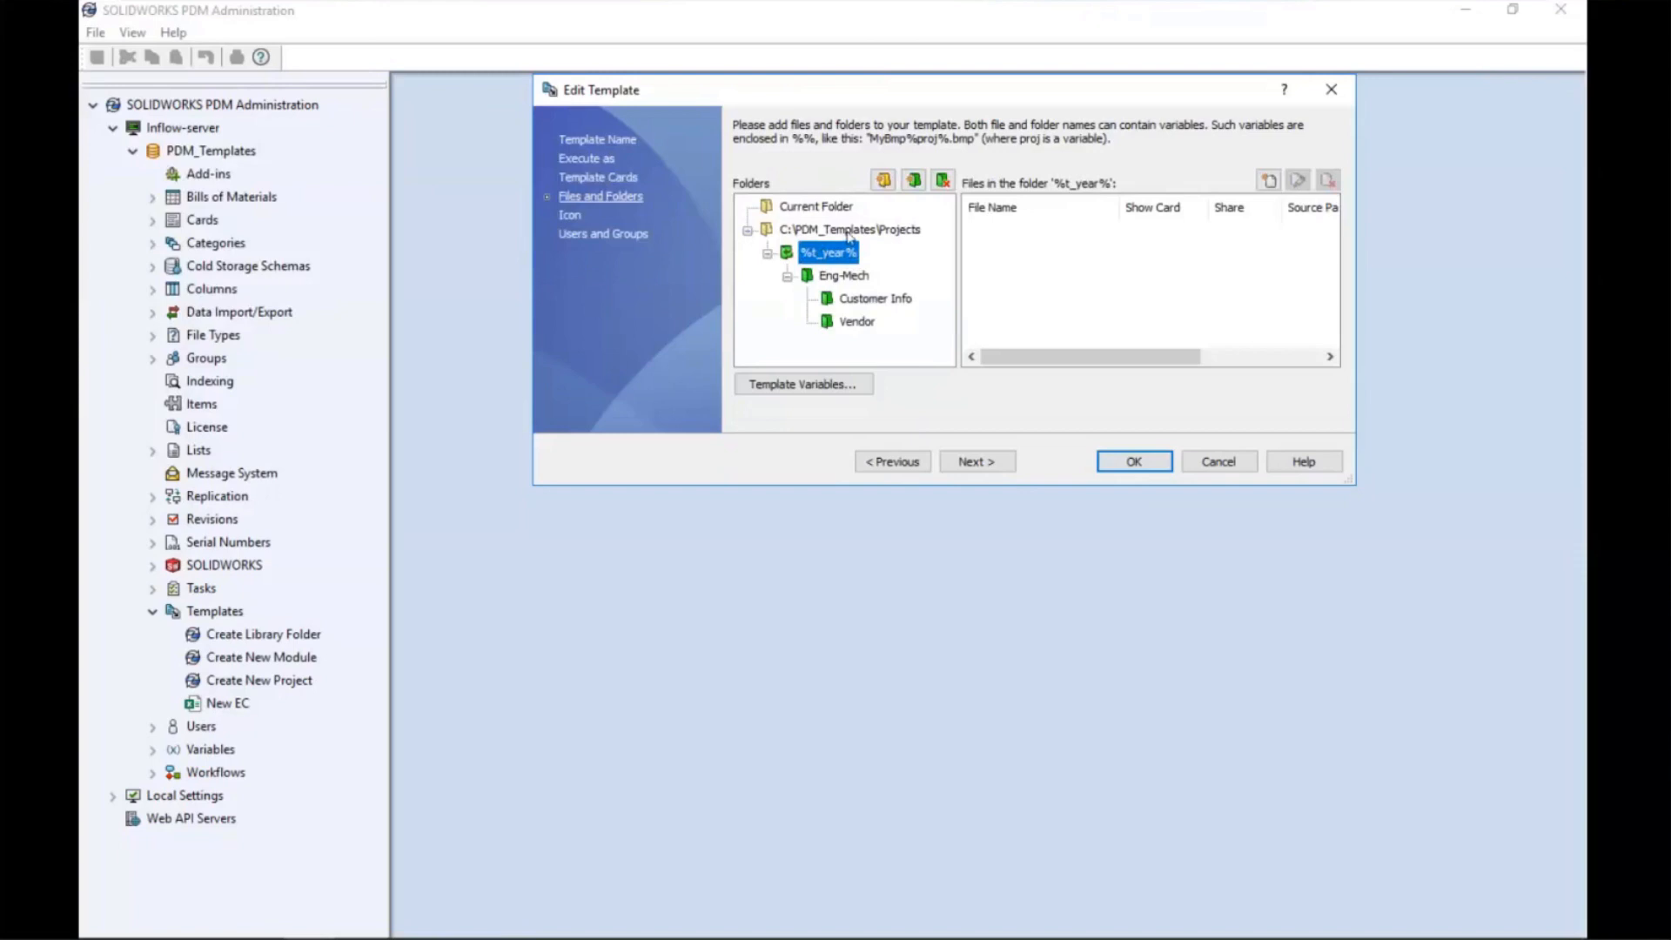
click(849, 231)
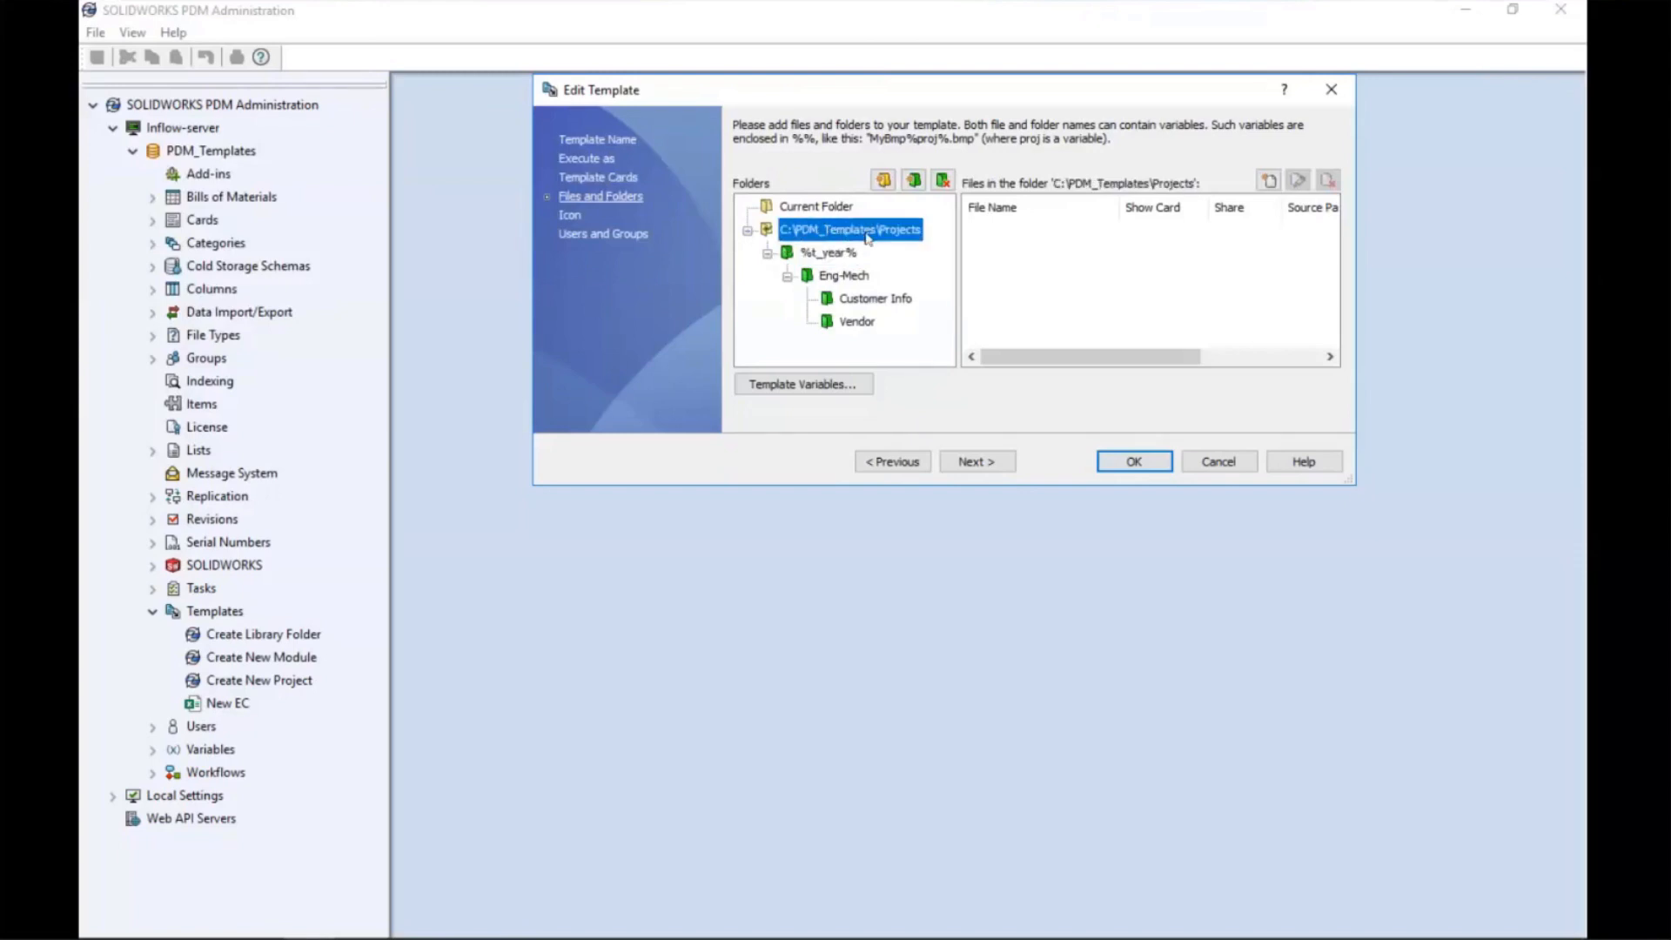
click(914, 181)
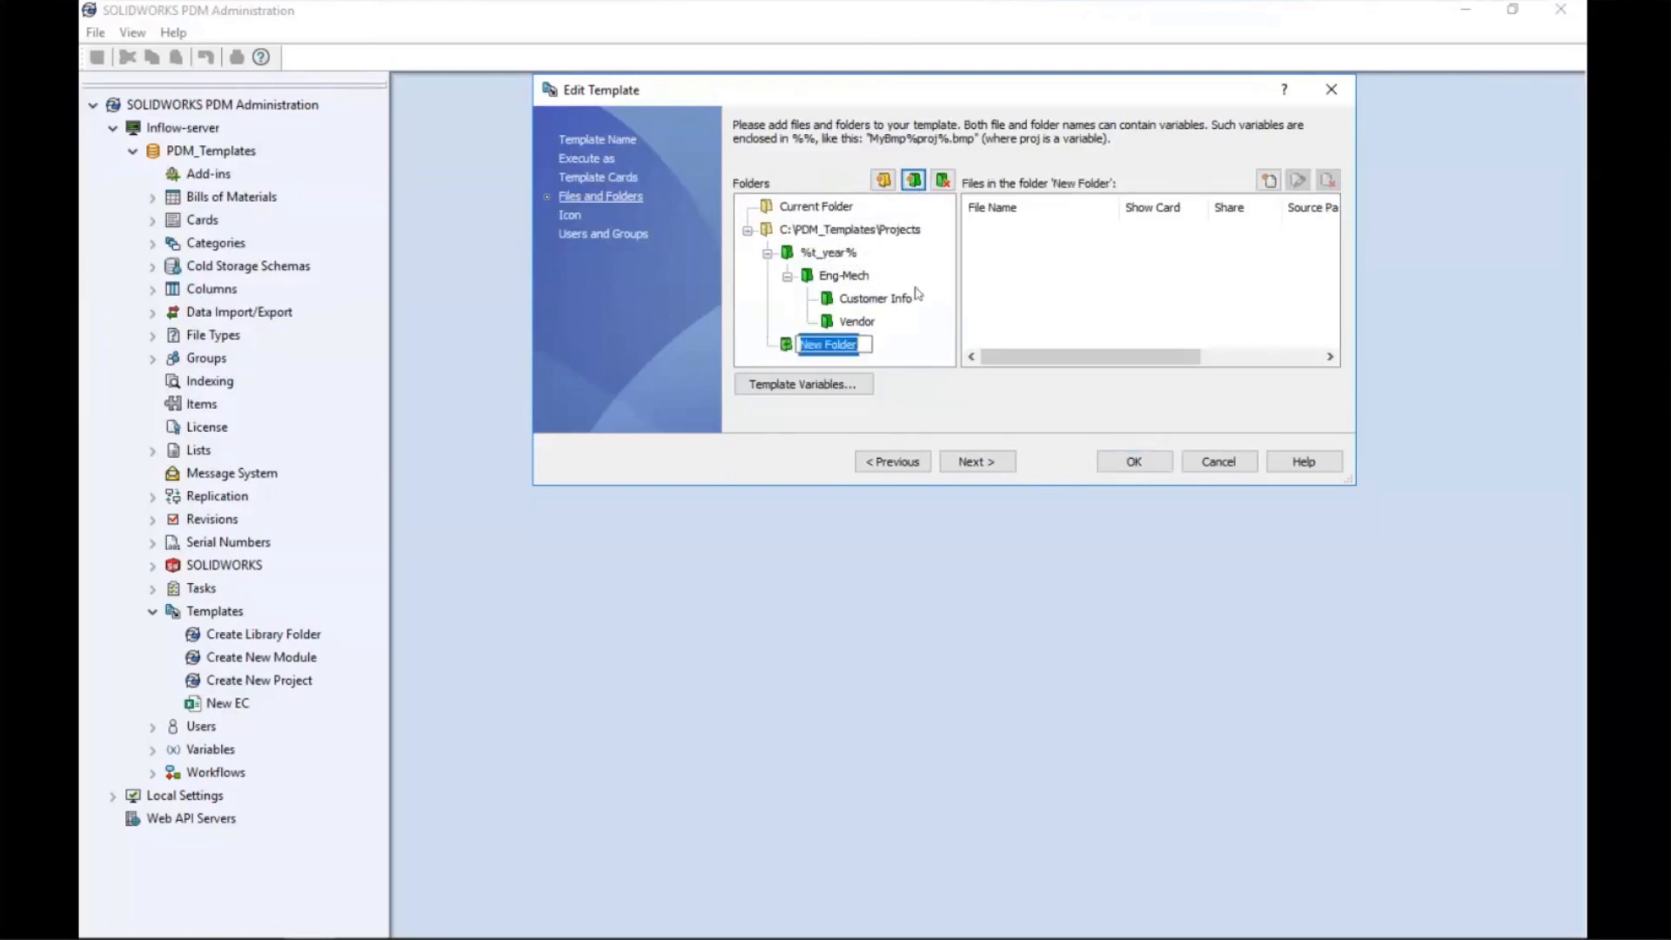
Name the new folder %t_ProjectNumber%.
text(%t_)
text(ProjectNumber%)
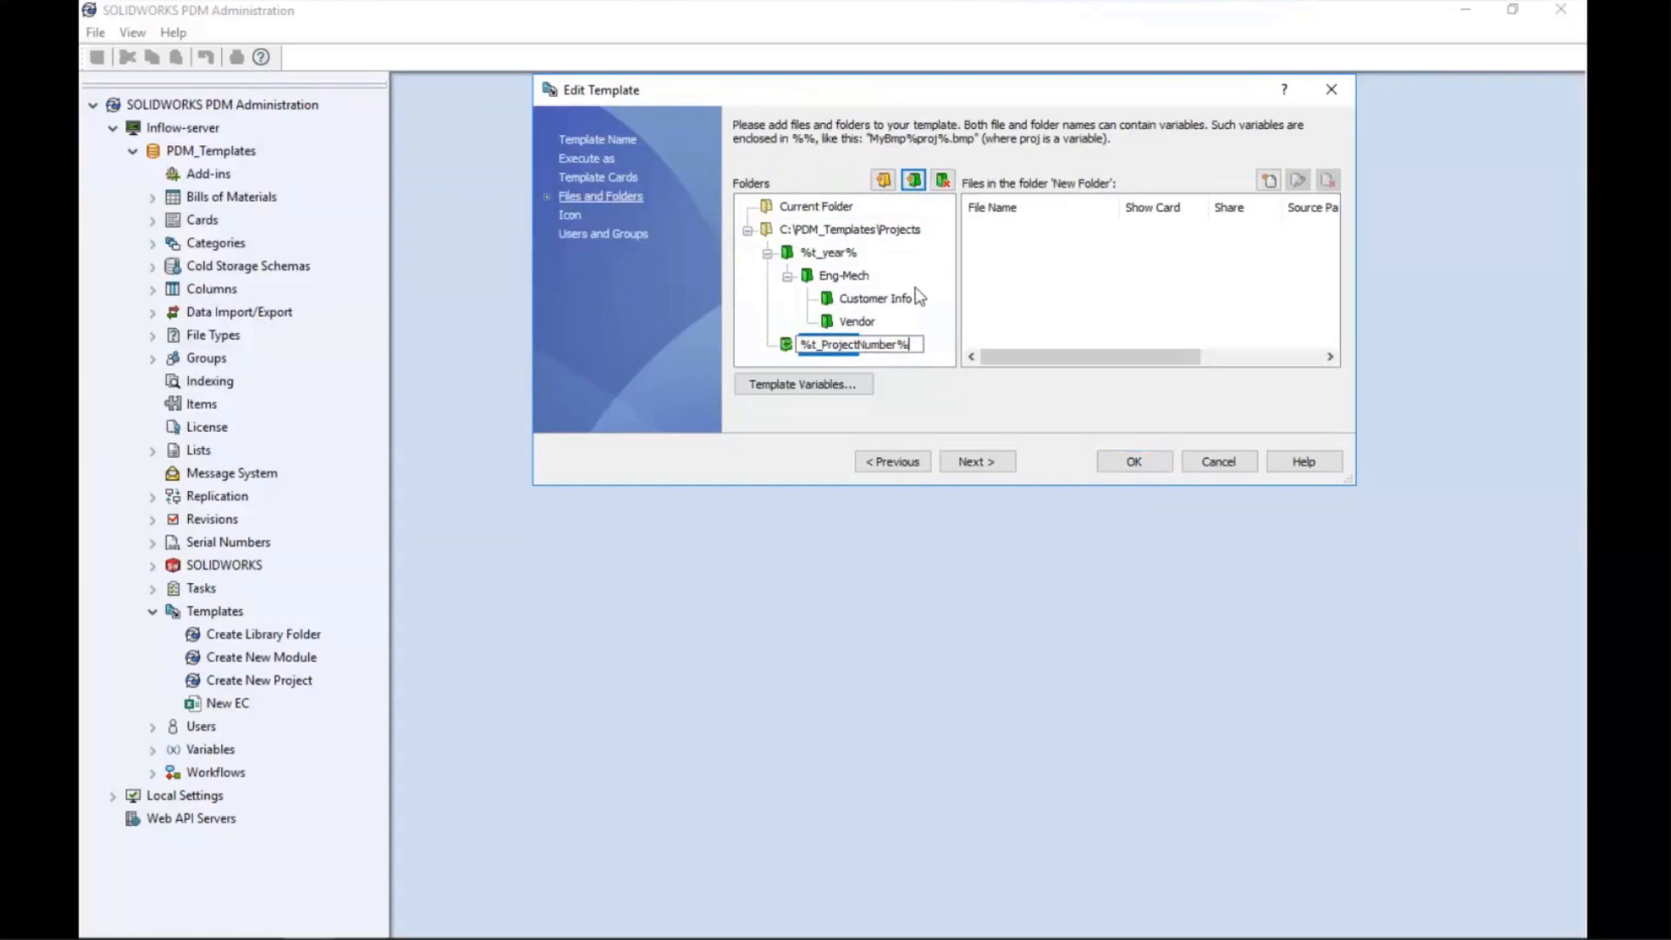
click(939, 349)
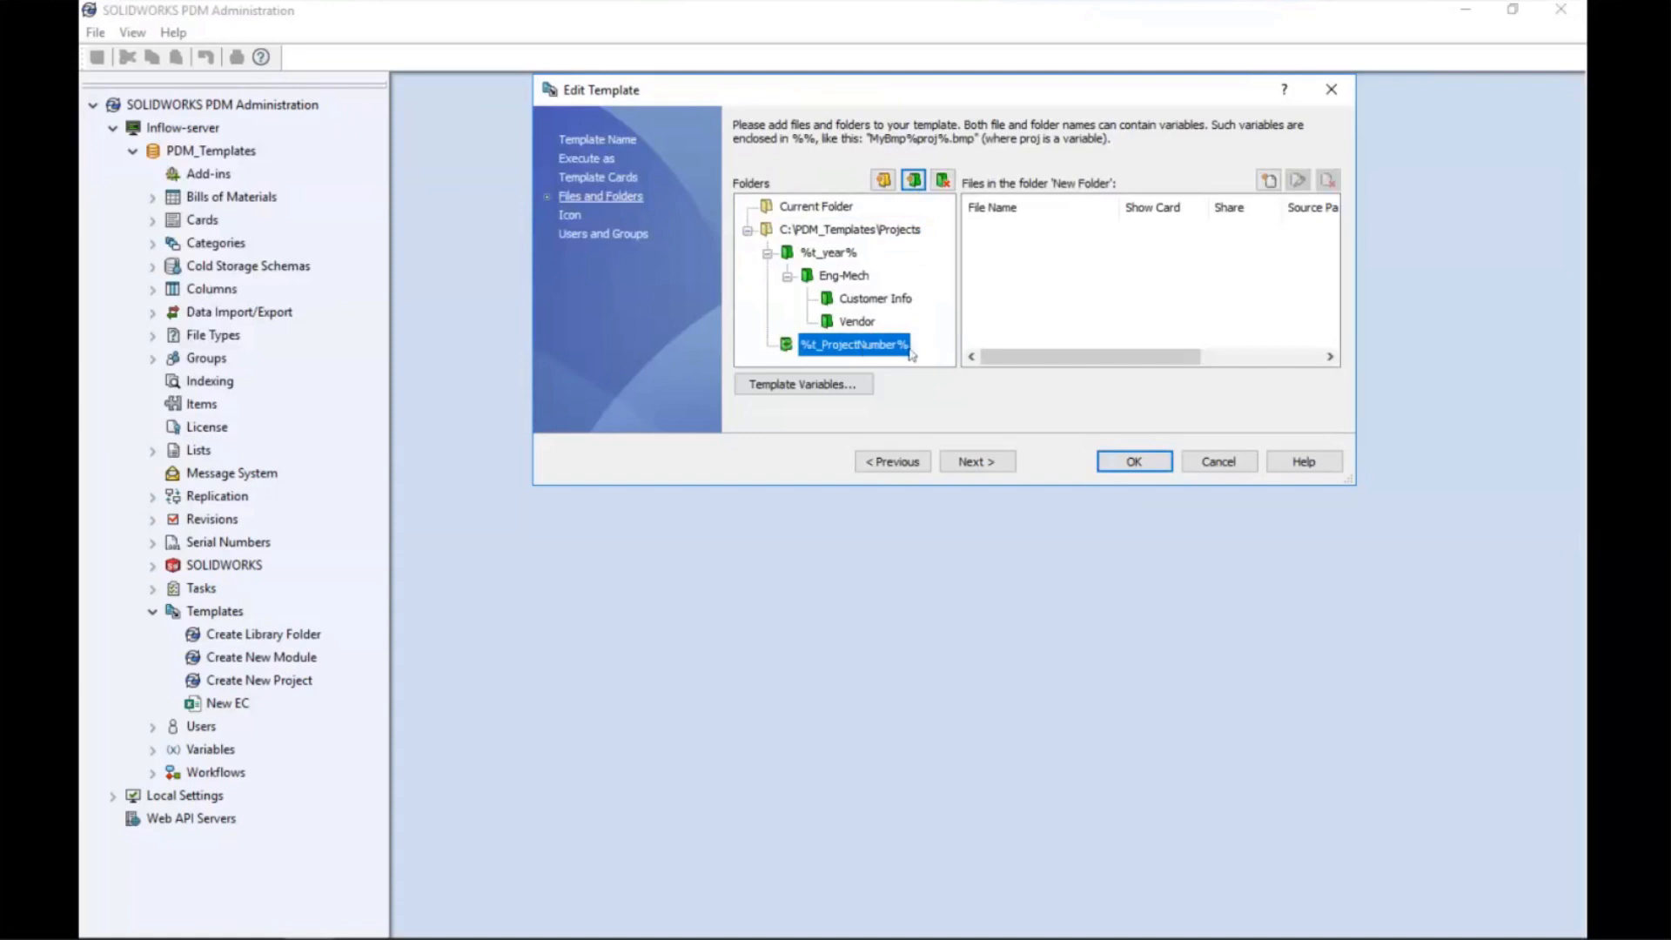
Move Eng-Mech into %t_ProjectNumber%, and %t_ProjectNumber% into %t_year%, expanding the tree.
click(833, 279)
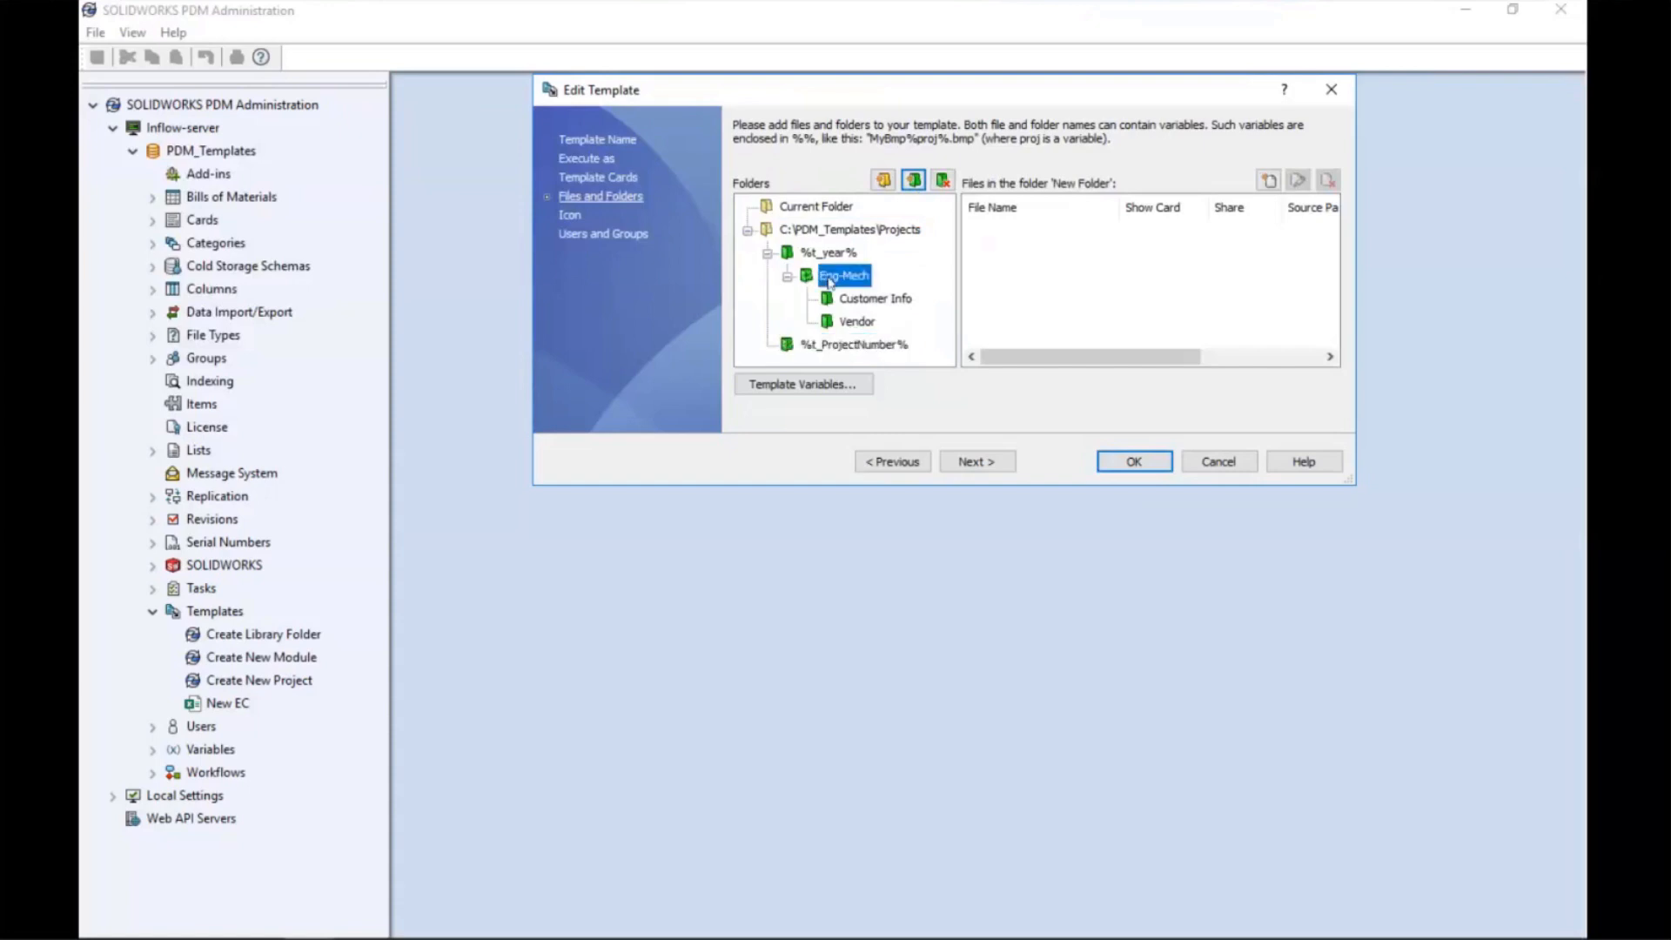
click(841, 325)
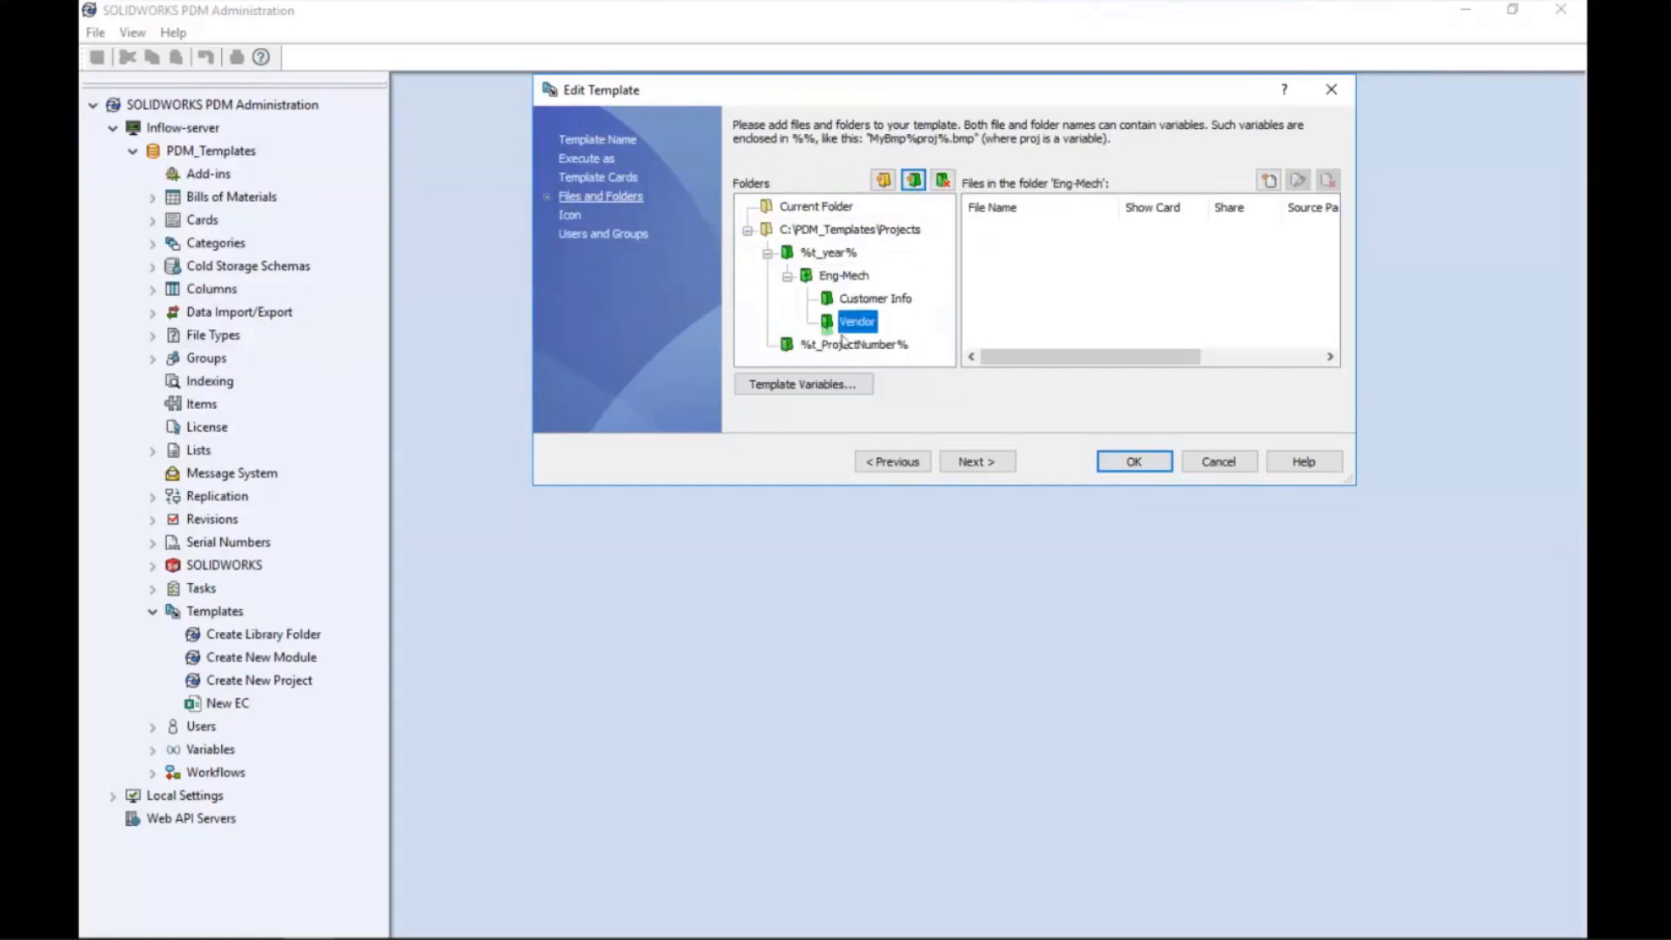
drag(843, 340, 847, 345)
click(833, 277)
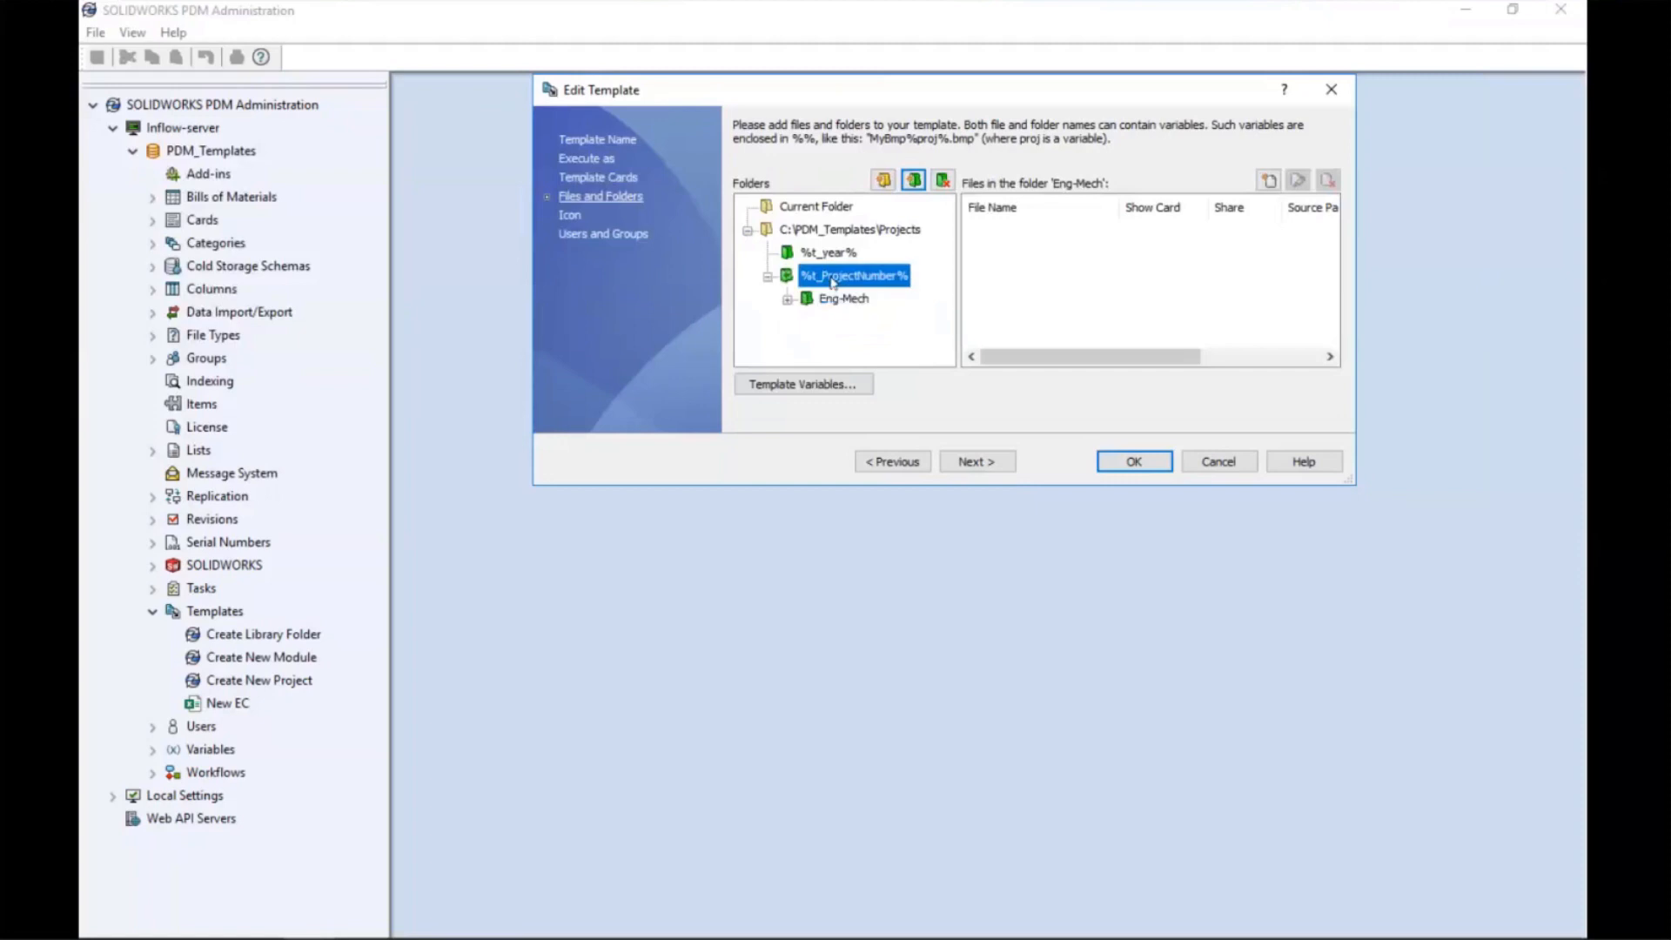
click(833, 256)
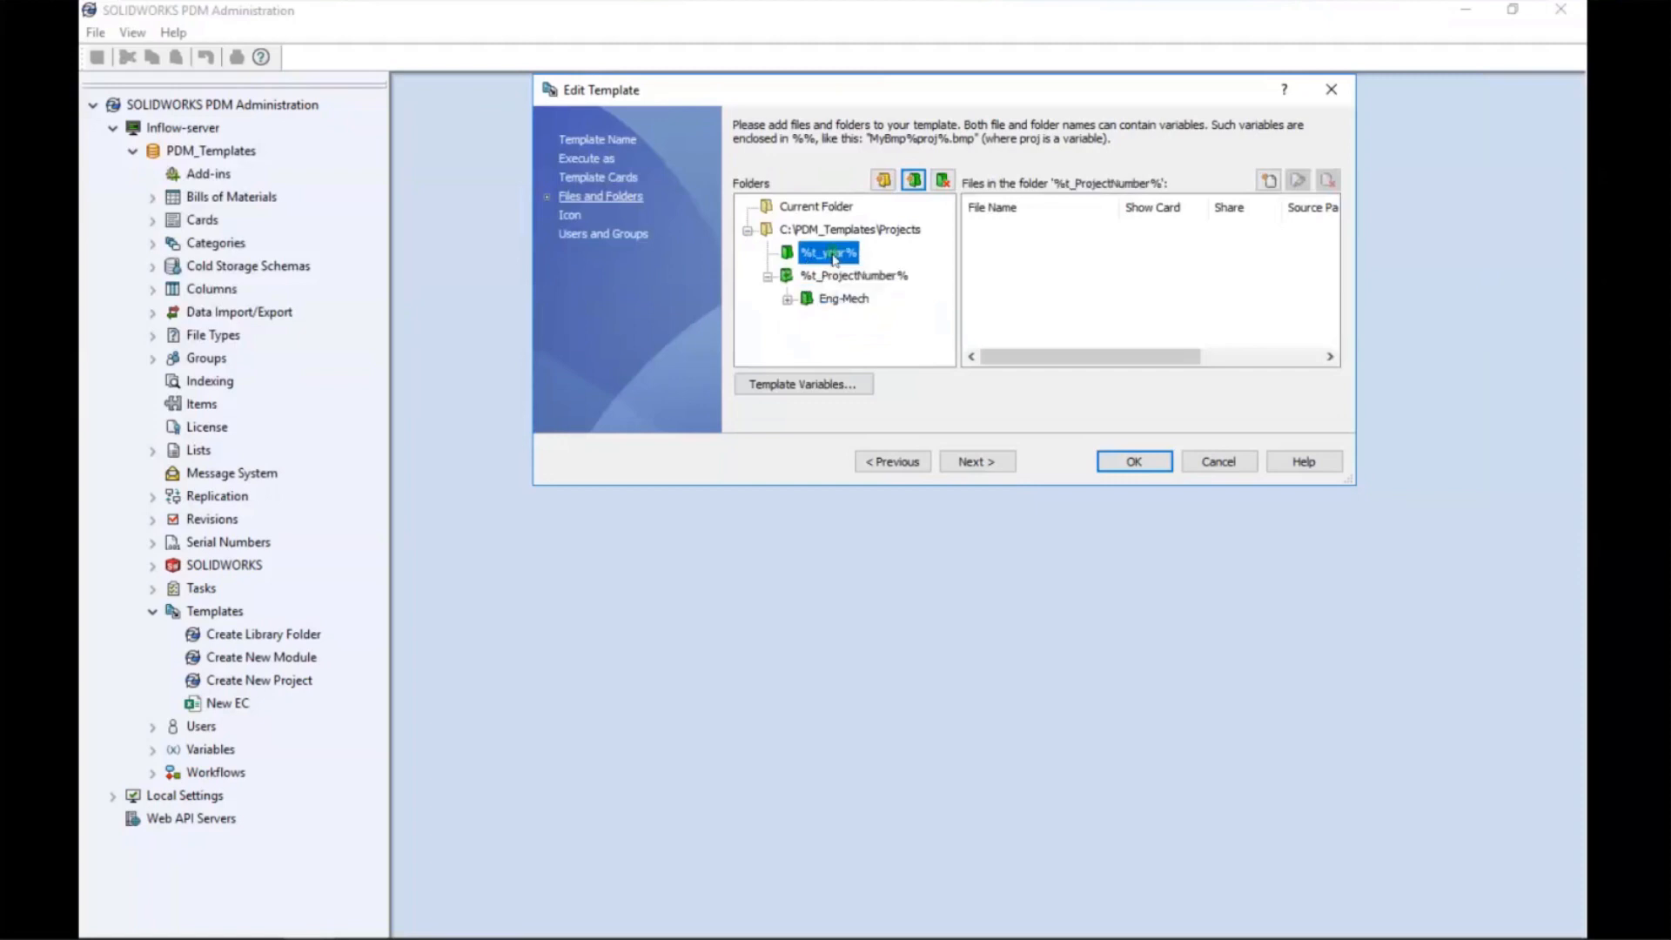
drag(833, 258, 831, 255)
click(787, 275)
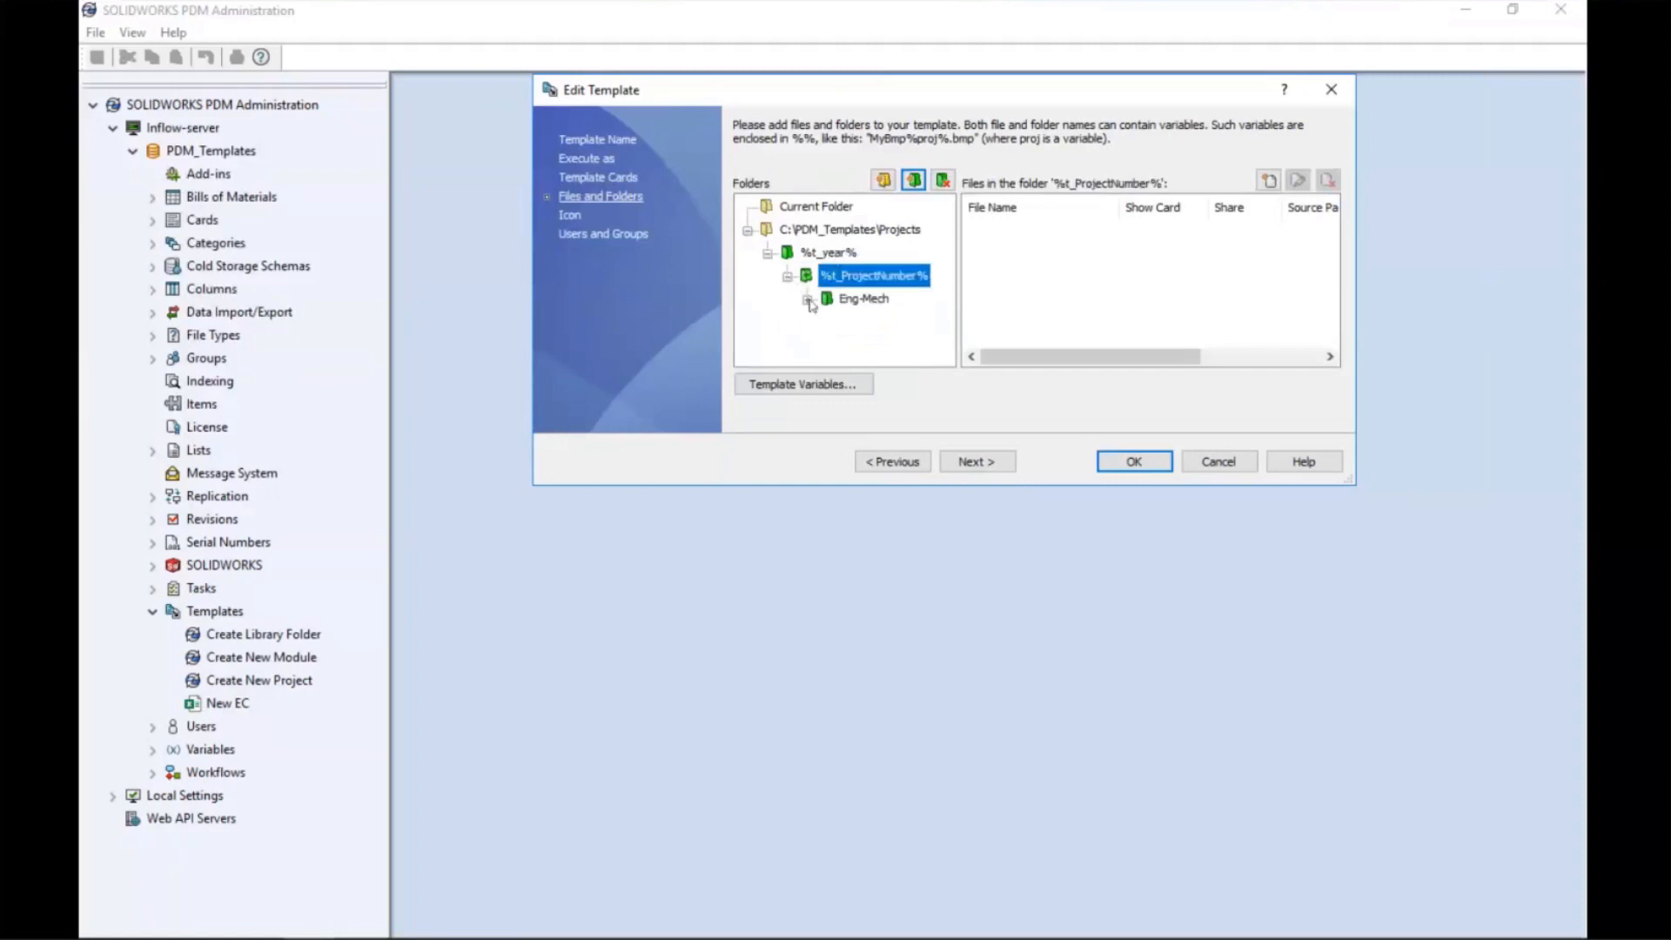
click(807, 301)
Check the nesting from C:\PDM_Templates\Projects through %t_year% and %t_ProjectNumber% to Eng-Mech.
click(833, 255)
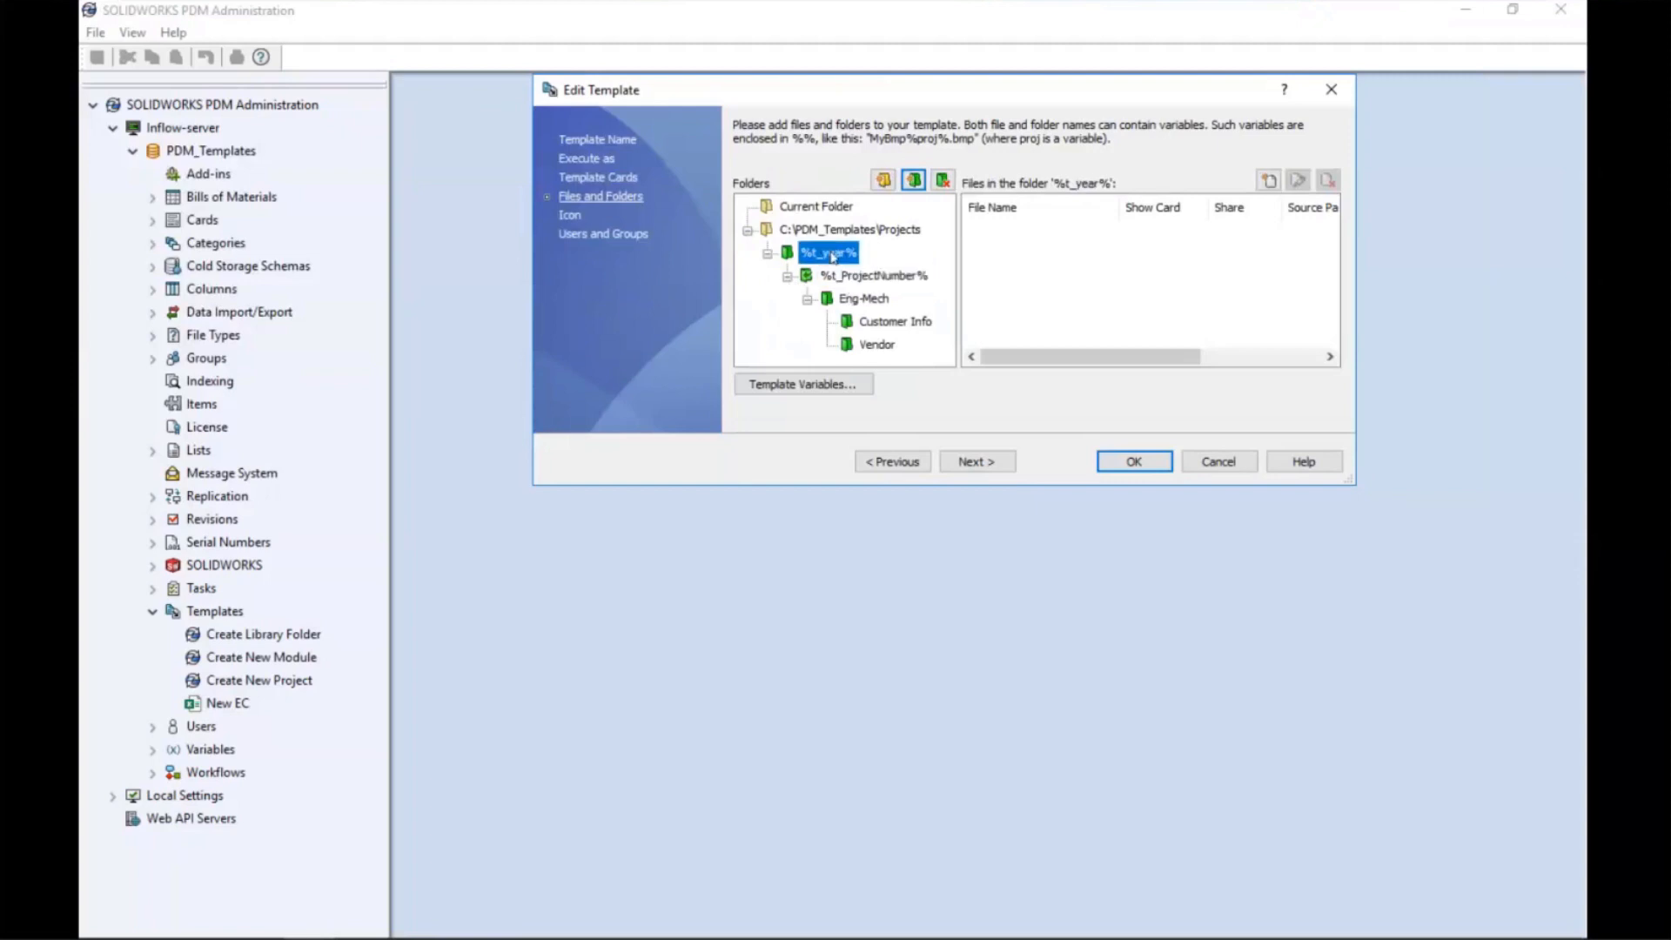
click(891, 230)
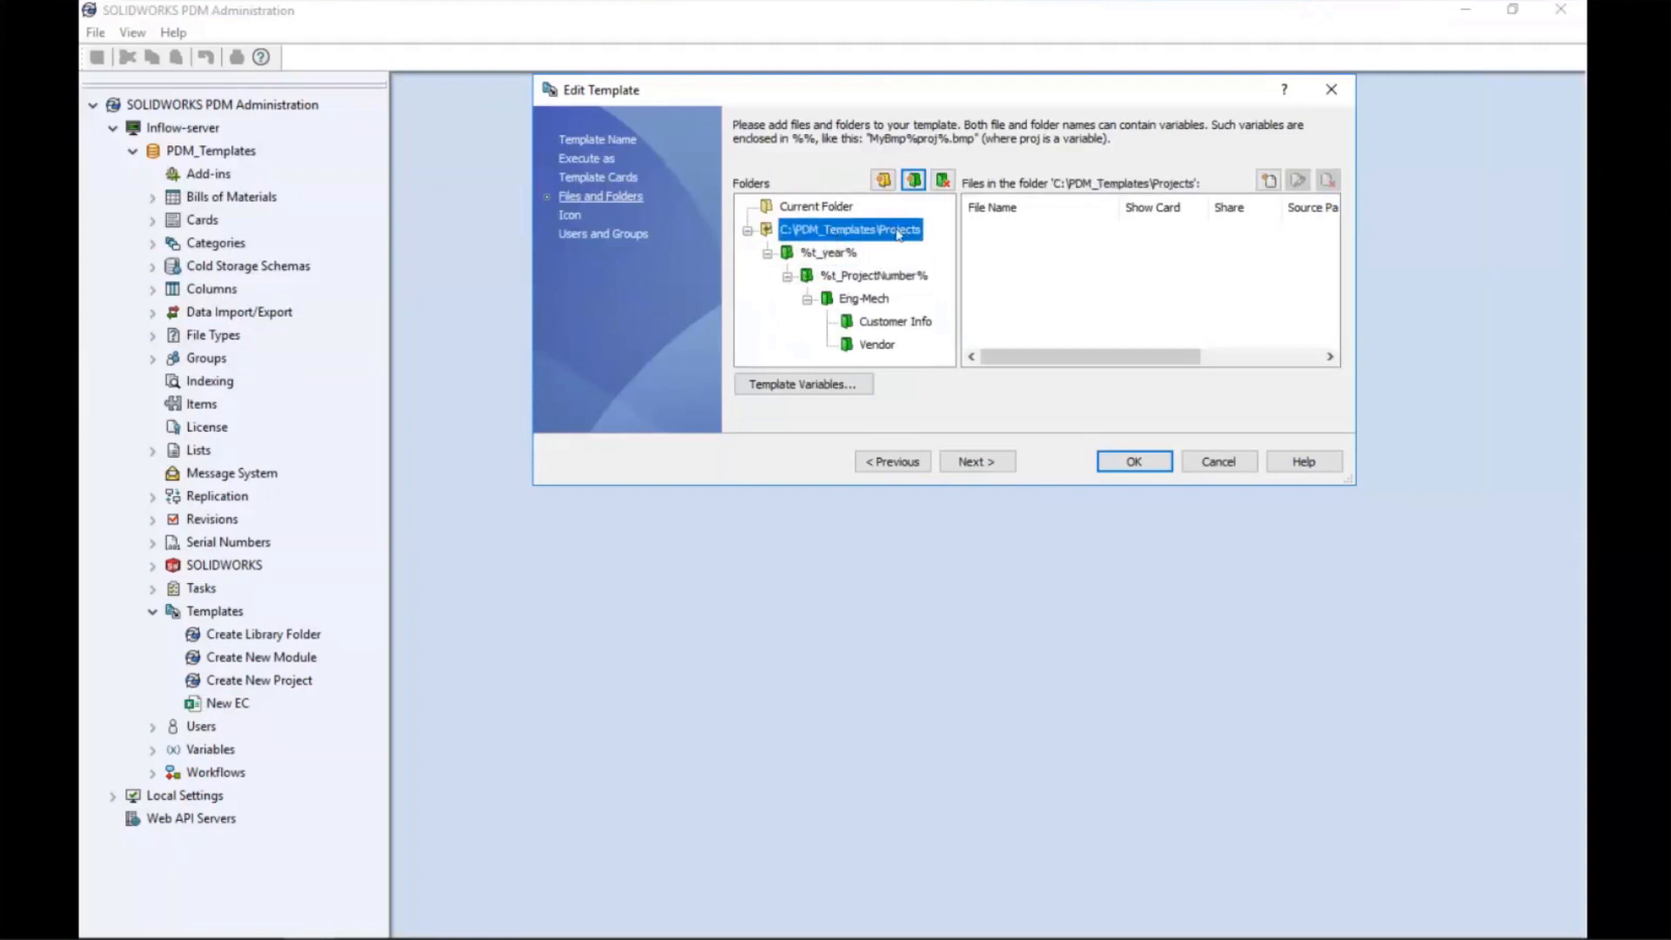
click(817, 254)
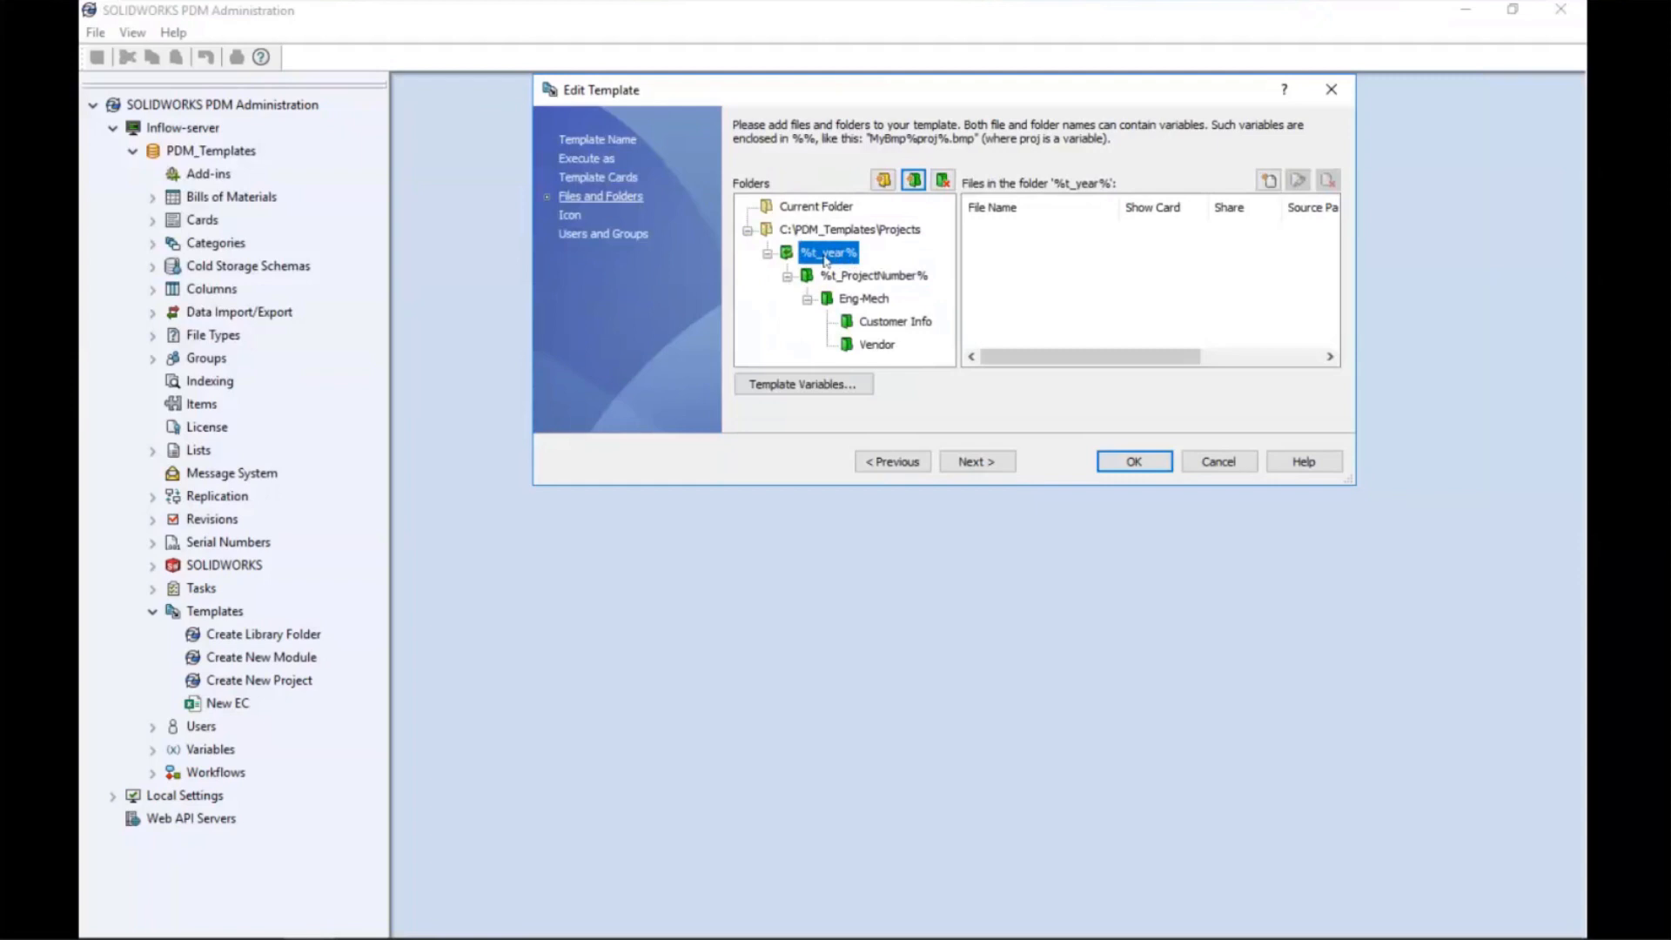
click(854, 277)
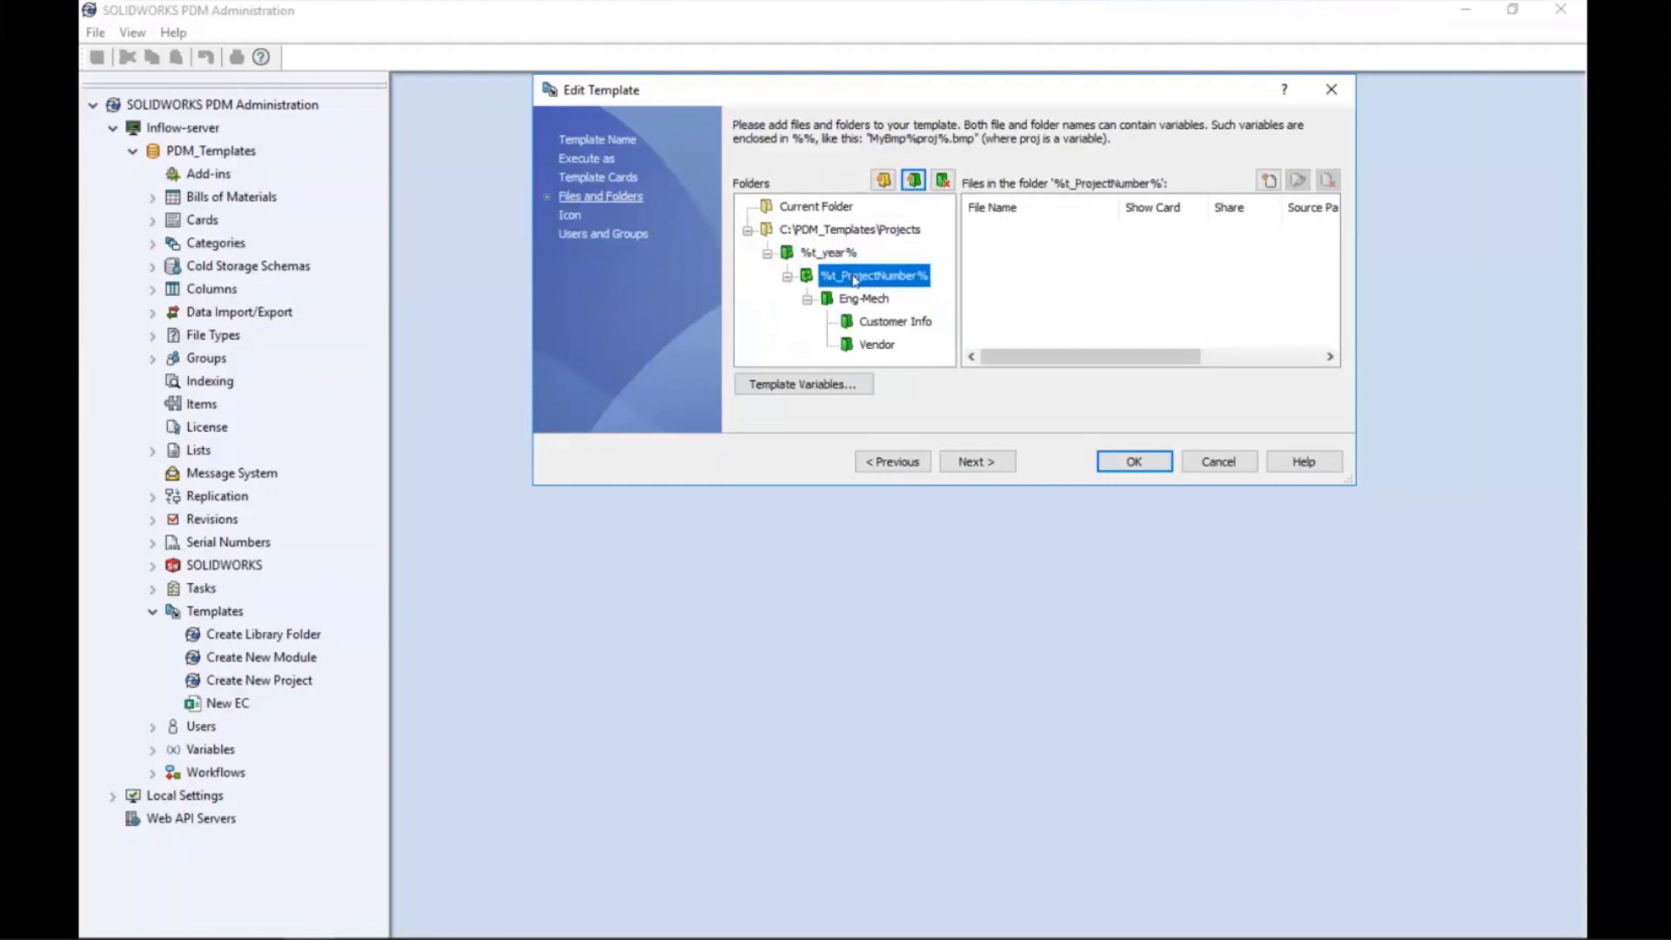
click(863, 300)
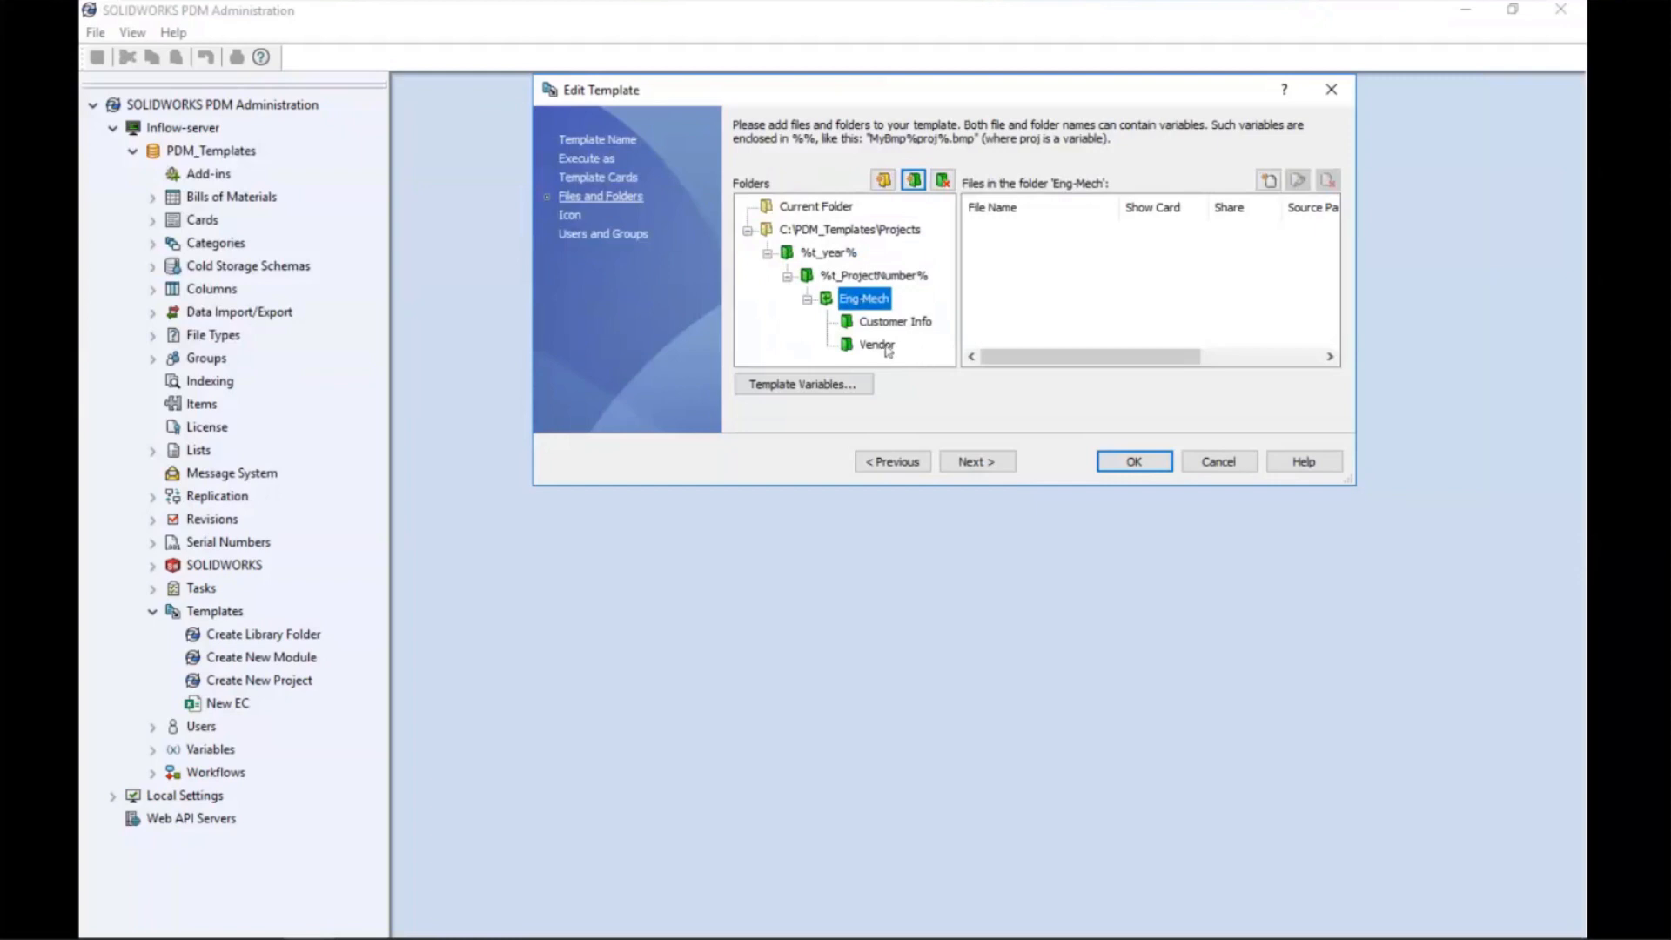
click(832, 254)
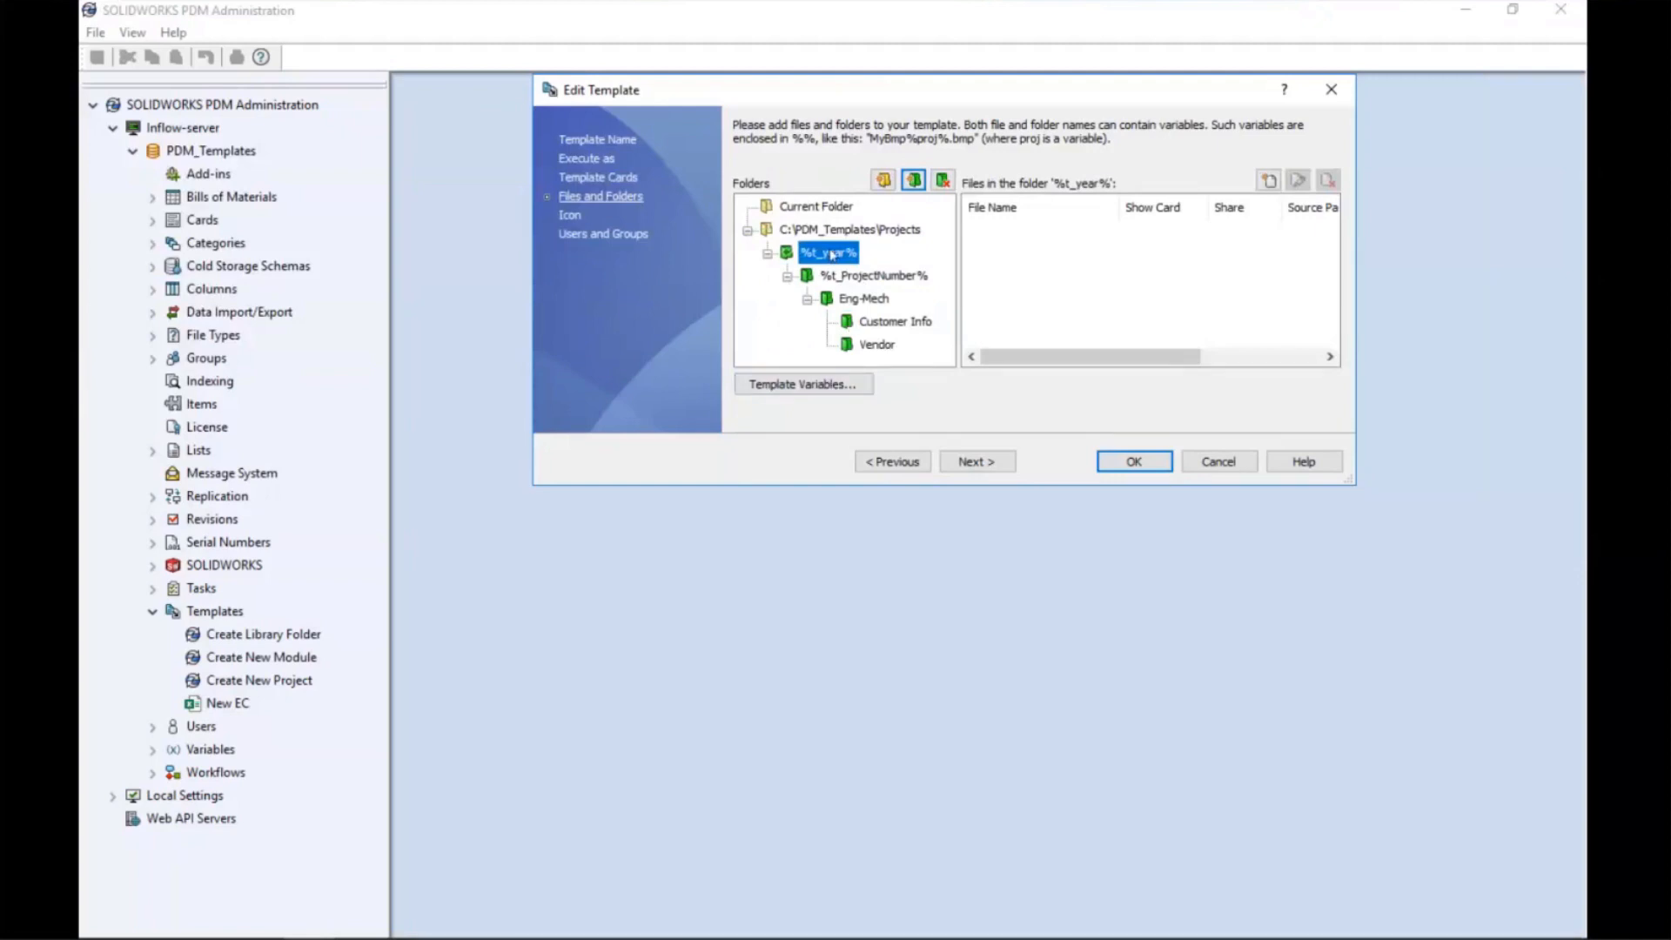
In %t_year% Properties, keep rights inherited from the parent folder and view per-user rights.
right_click(832, 254)
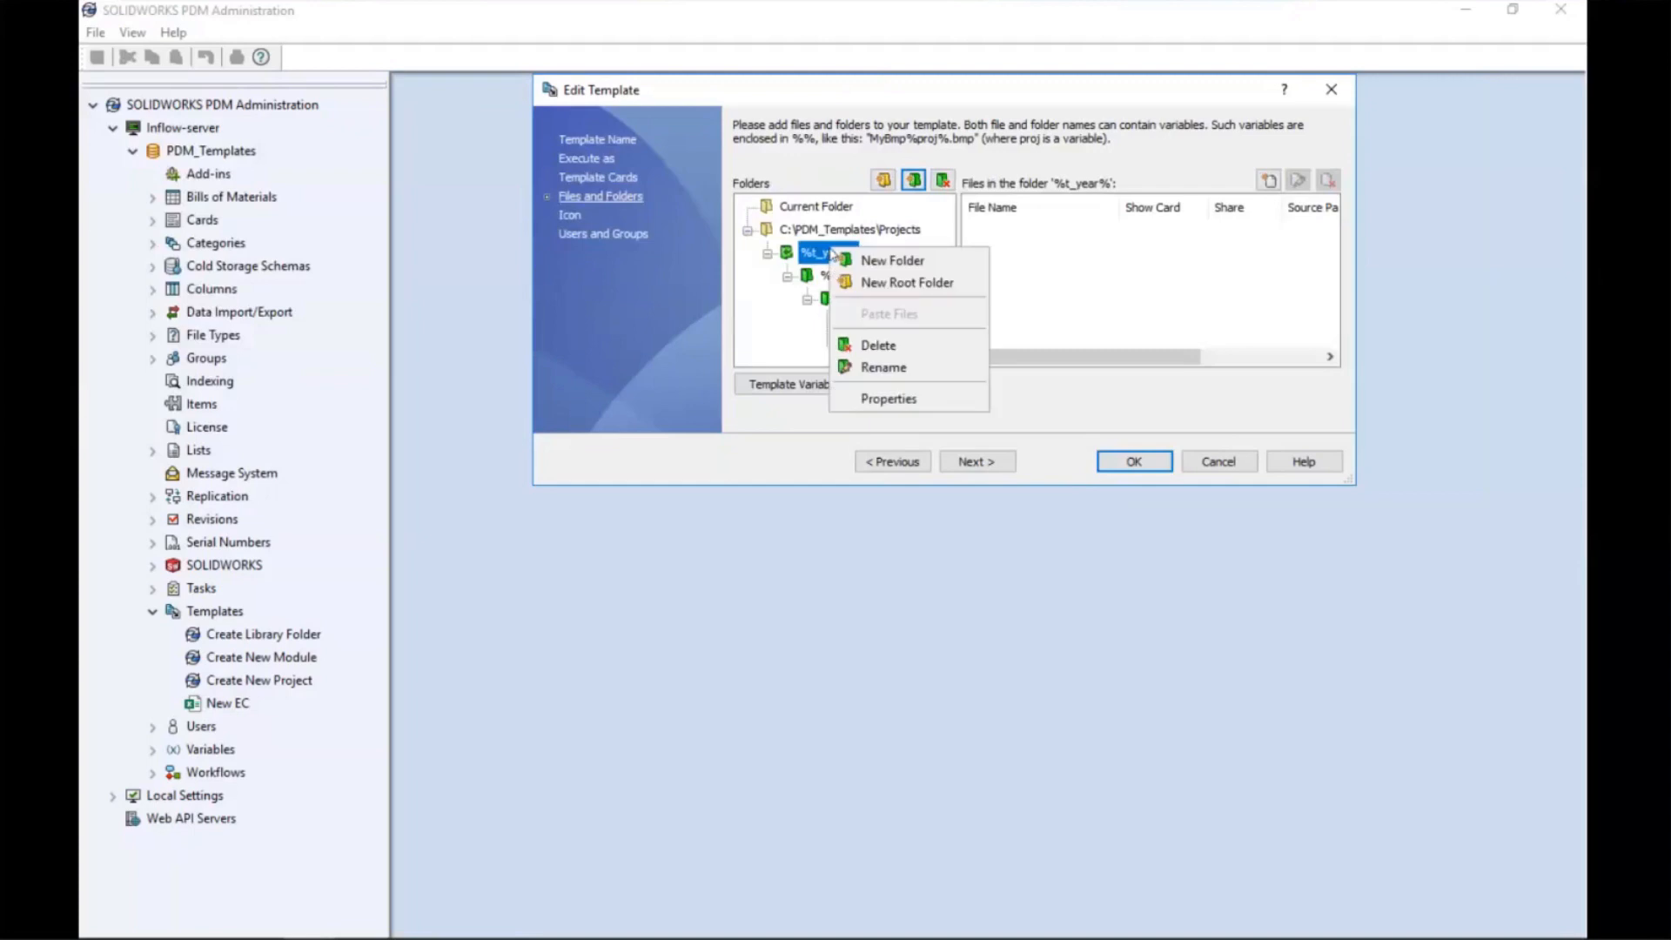
click(922, 402)
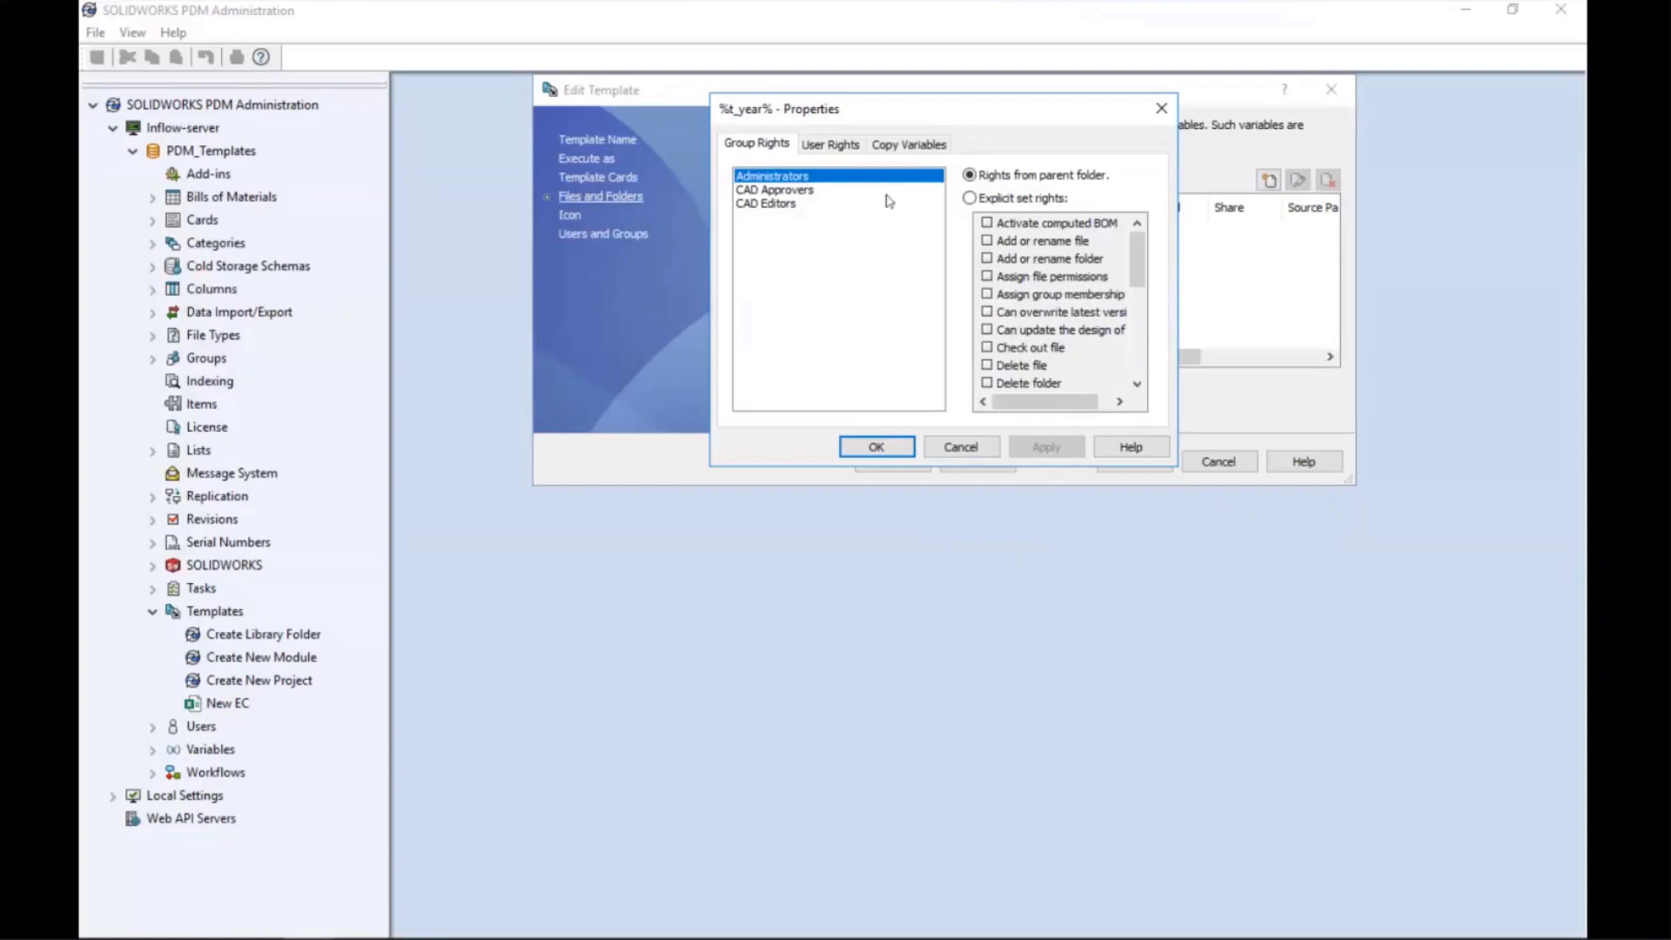
click(981, 201)
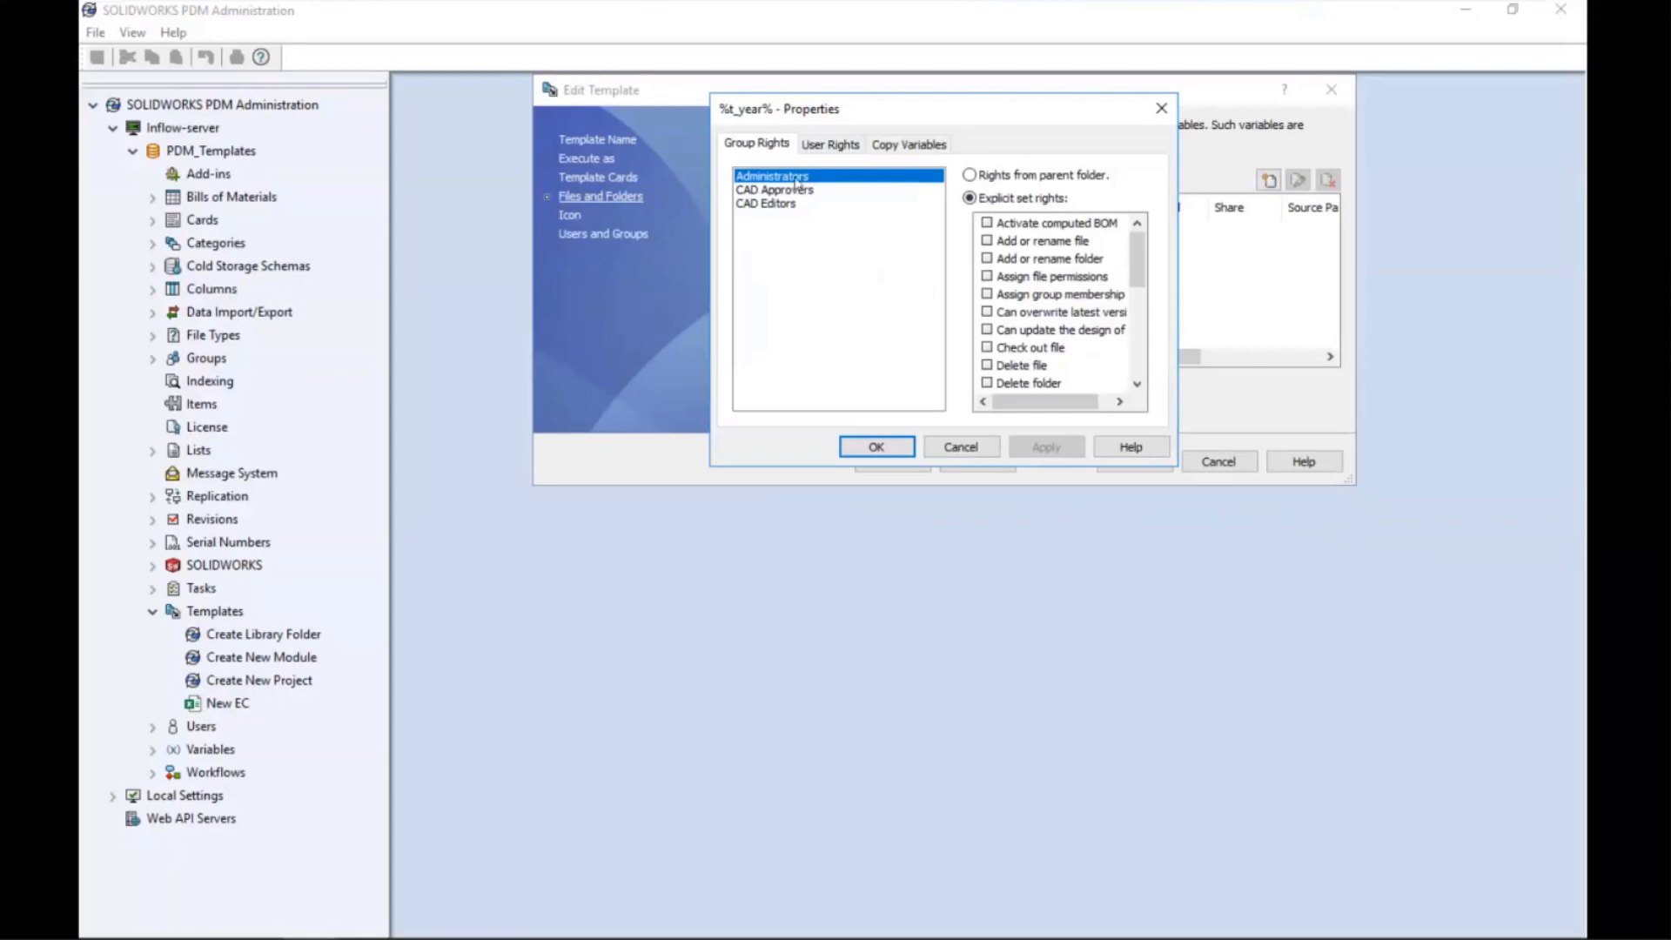
click(993, 177)
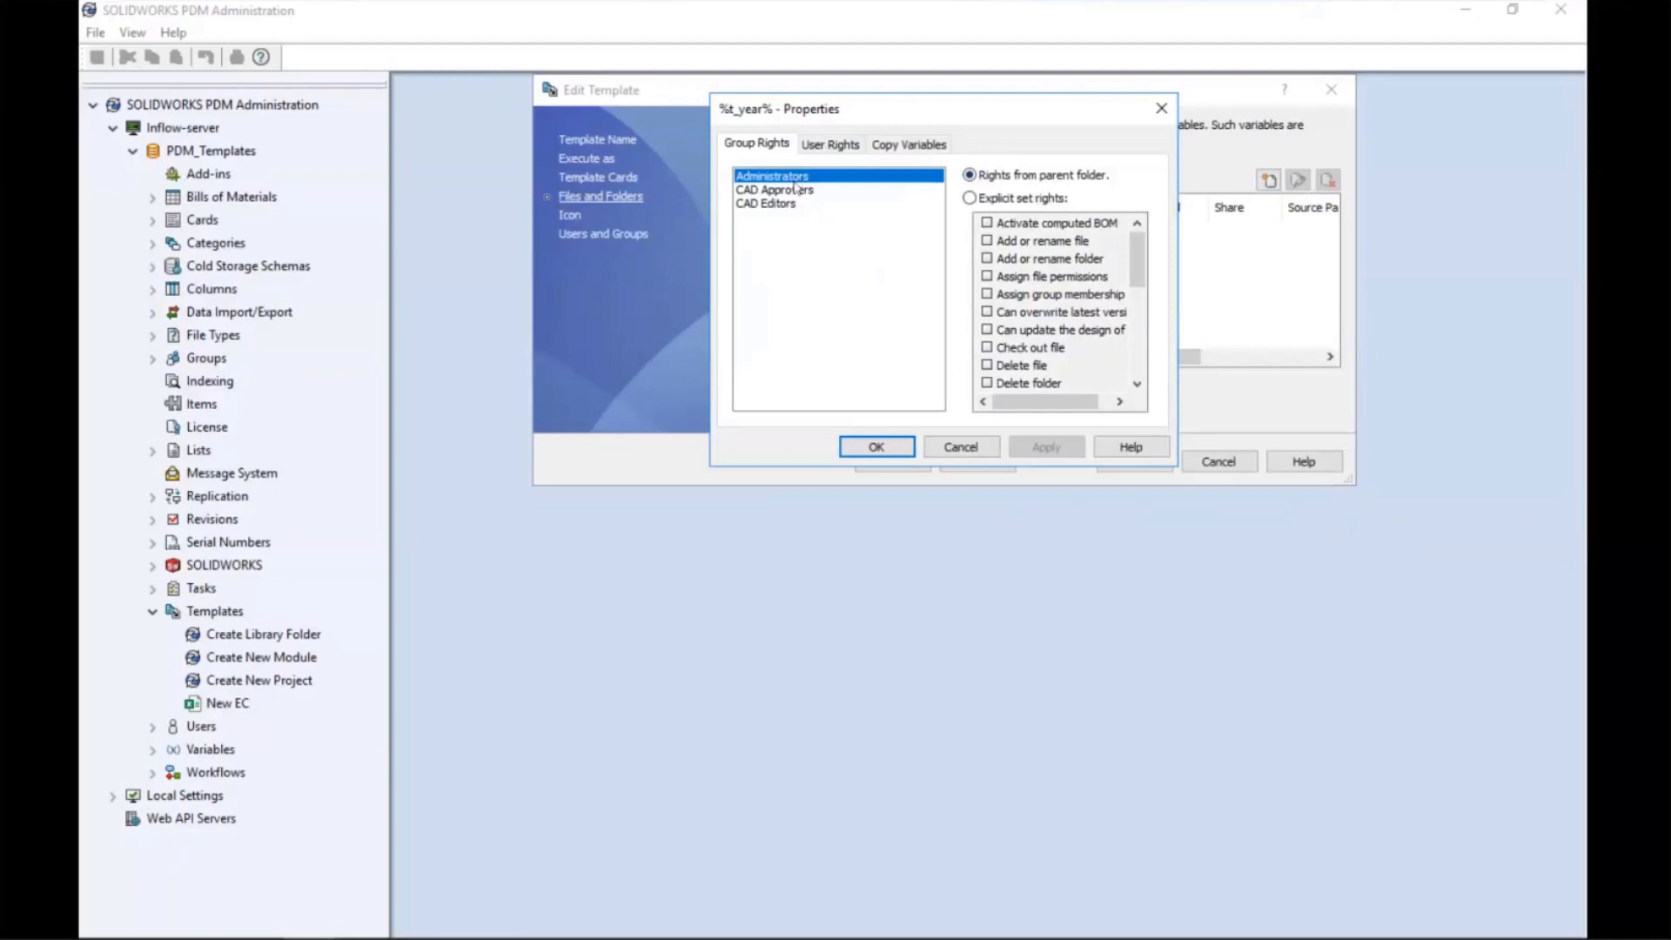
click(831, 144)
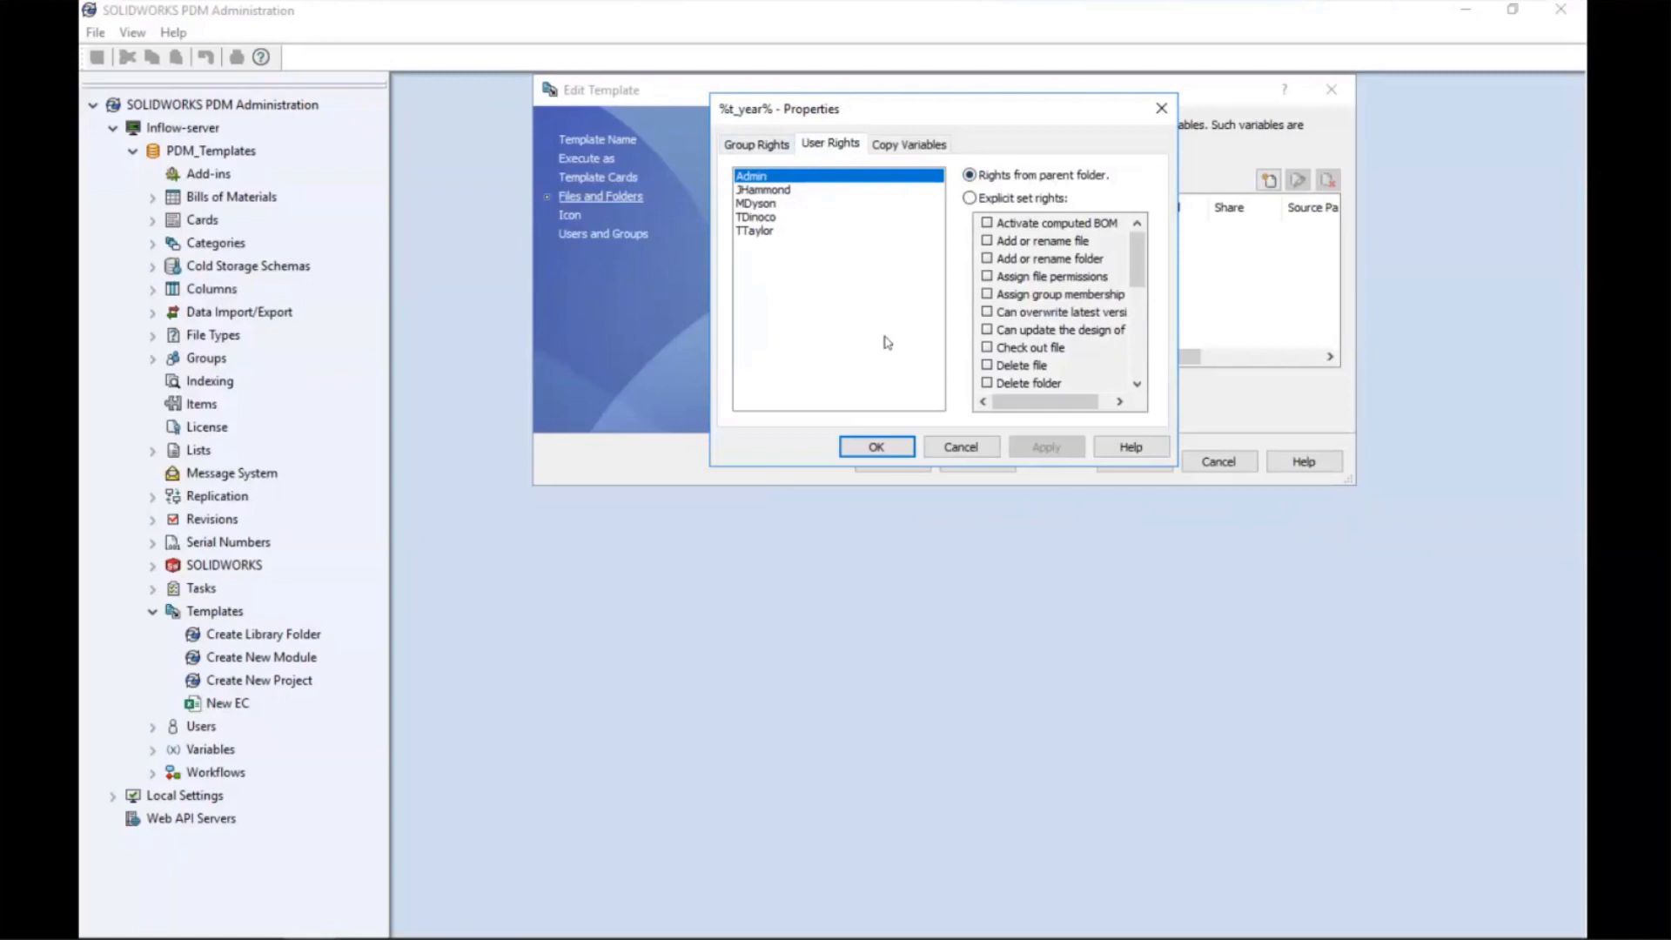
Review the %t_year% folder's Copy Variables, close its properties and select the %t_ProjectNumber% folder.
click(885, 152)
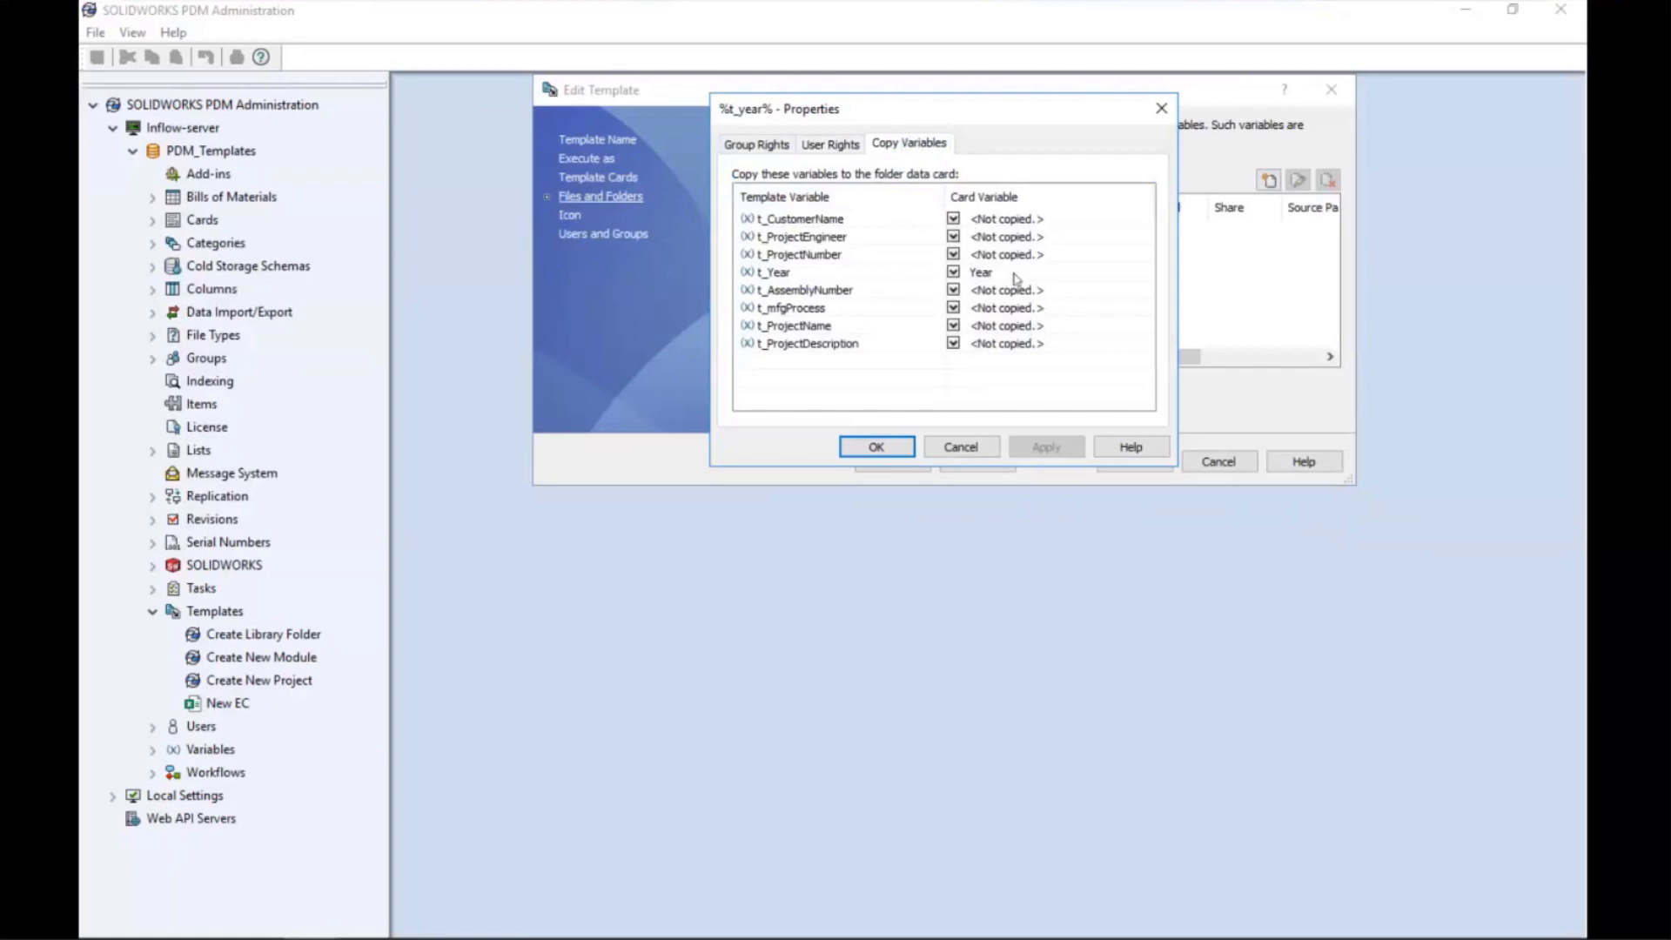
click(878, 448)
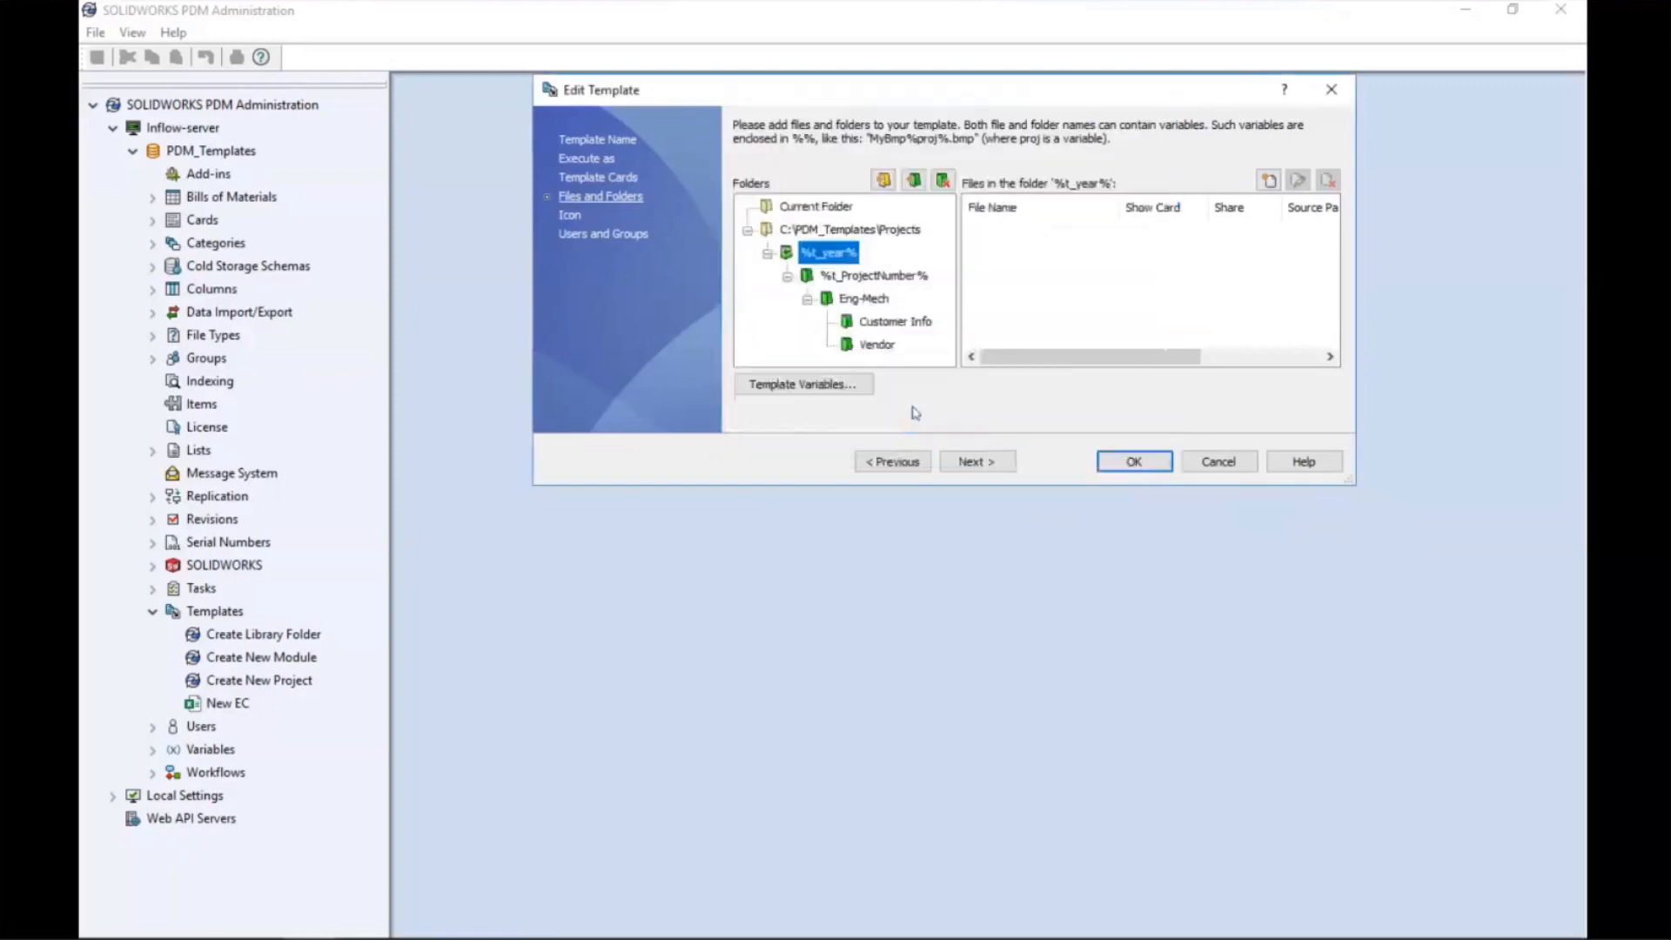
click(877, 277)
In %t_ProjectNumber%'s Copy Variables, map t_CustomerName, t_ProjectEngineer and t_ProjectNumber to matching card variables.
right_click(877, 279)
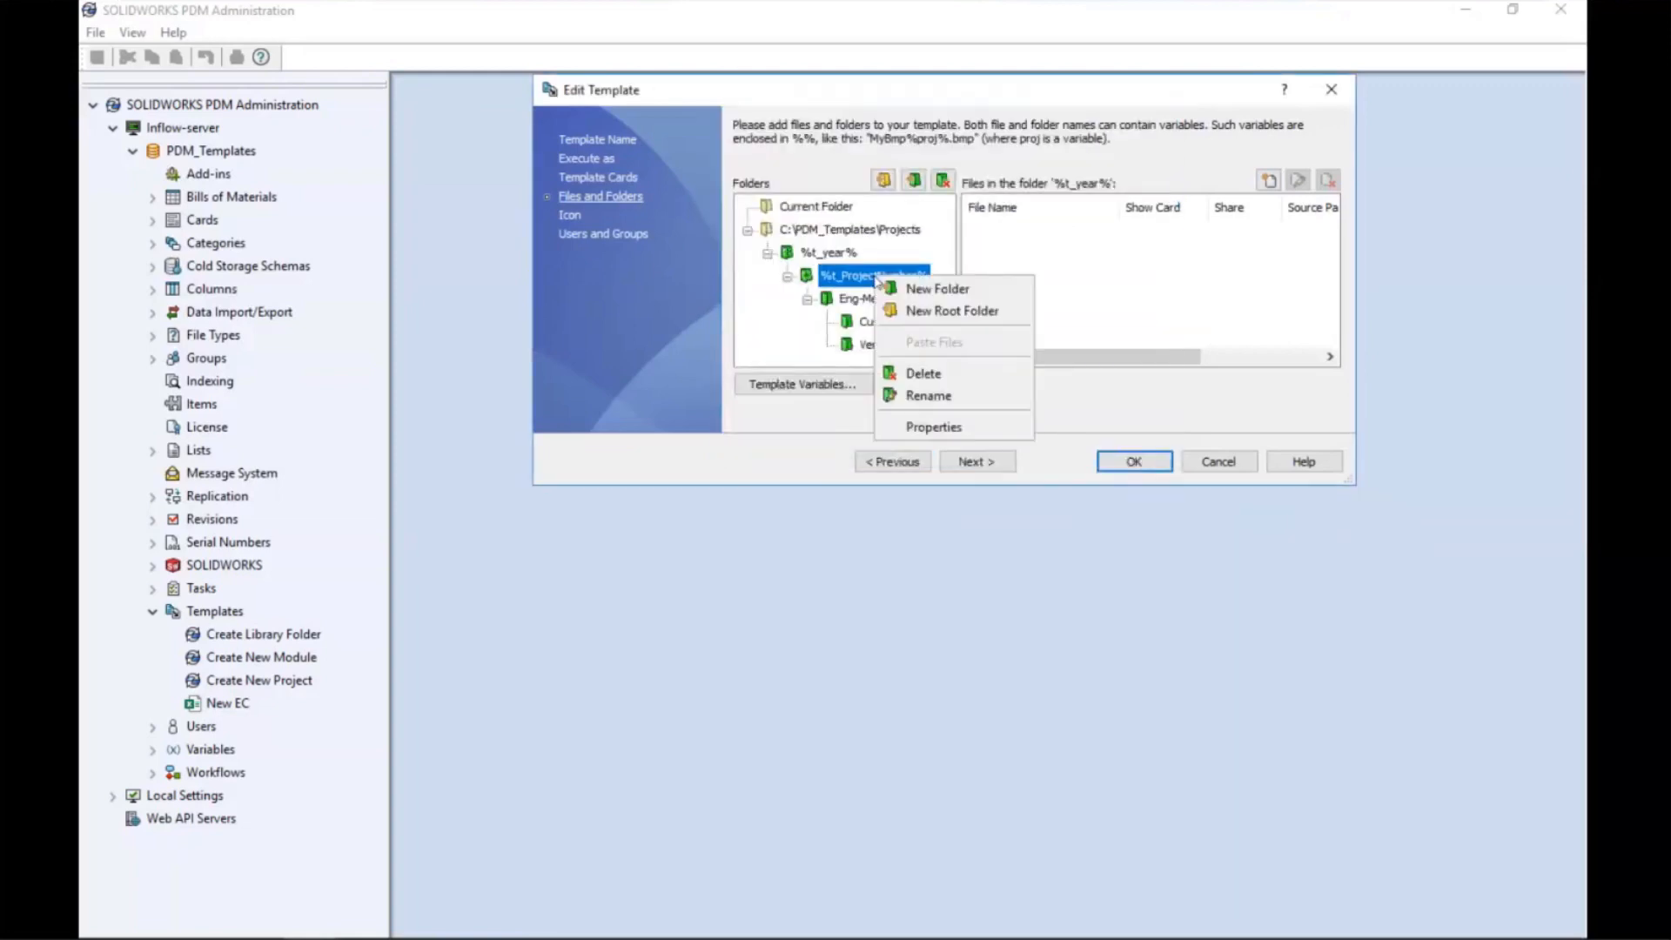
click(935, 428)
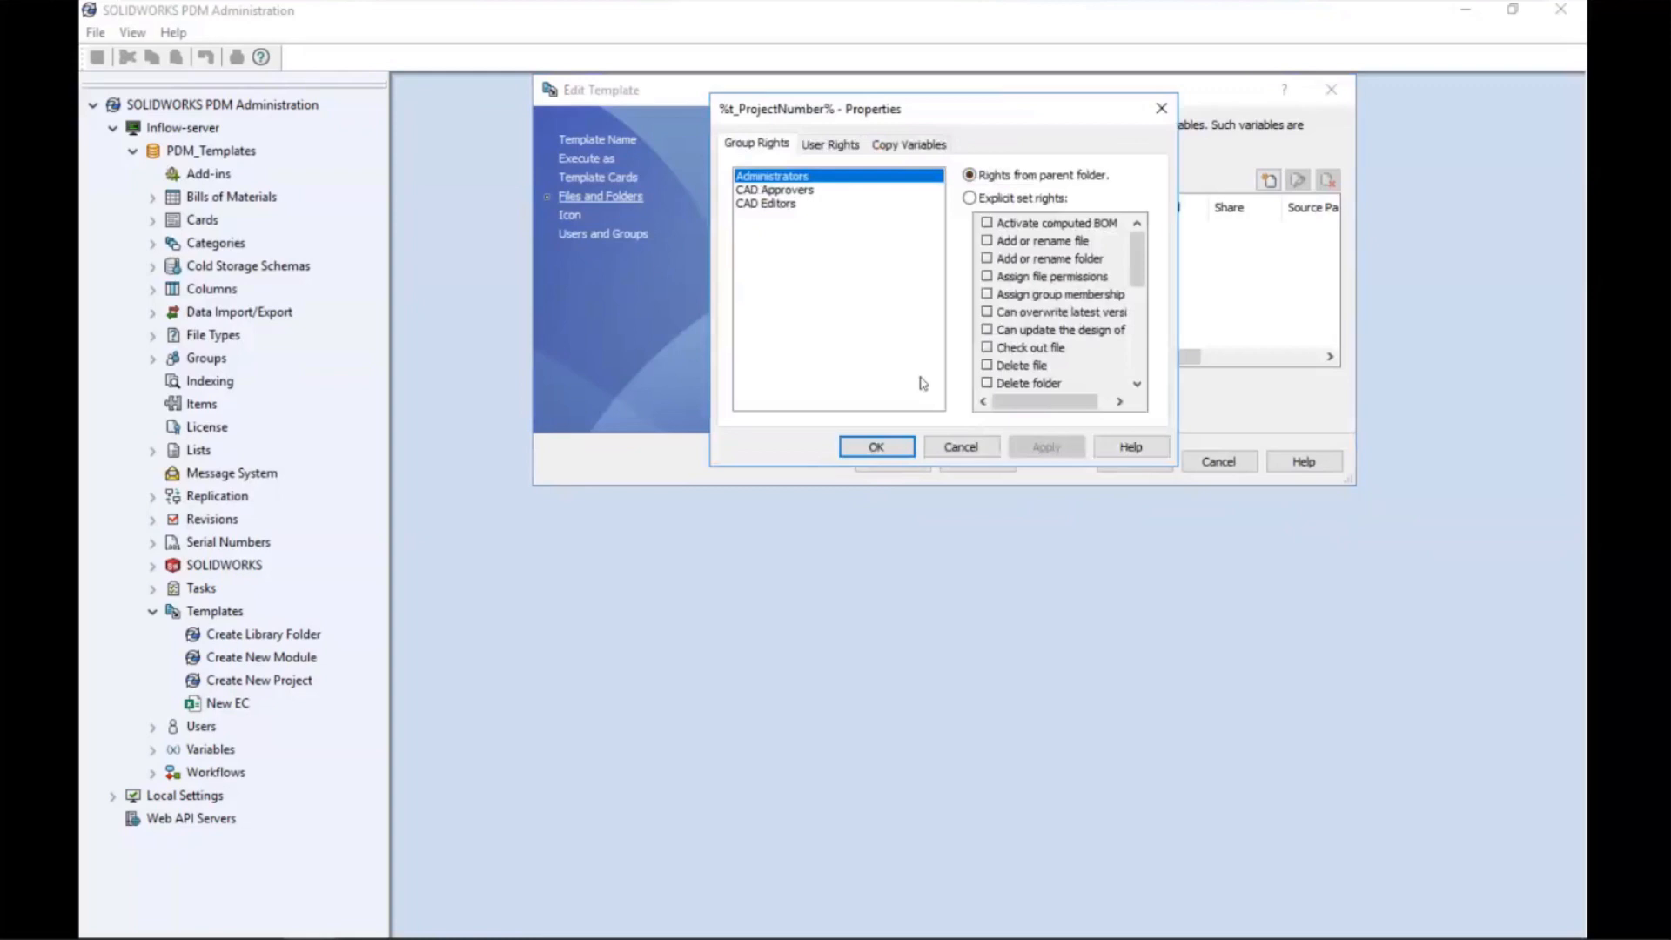
click(881, 146)
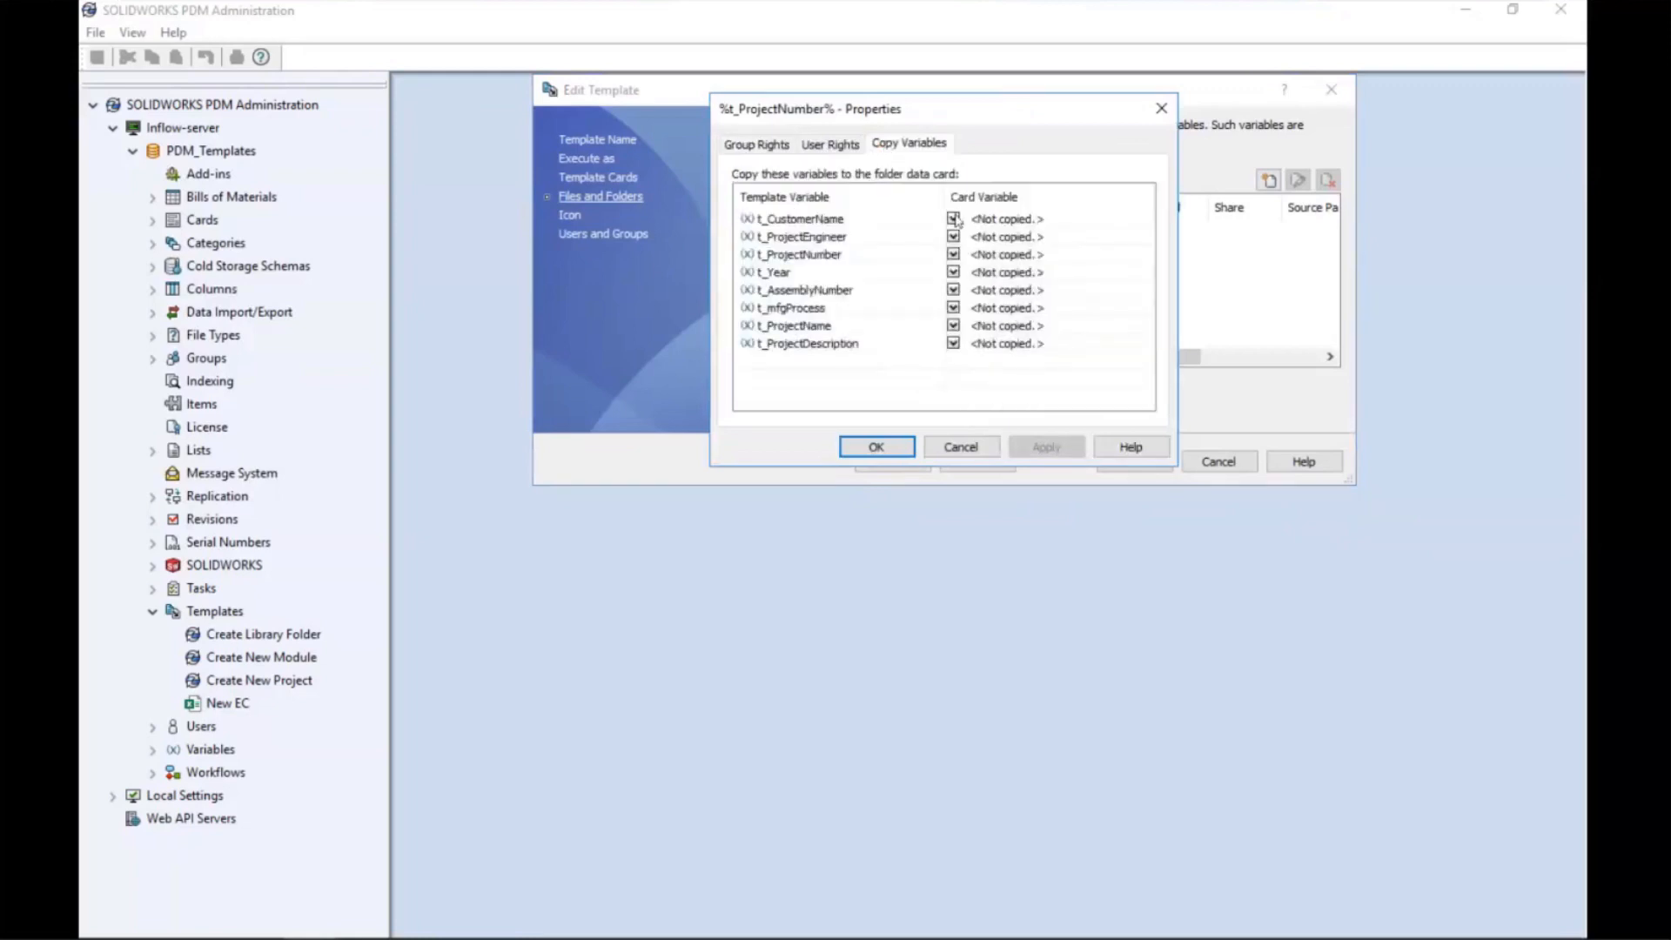
click(955, 219)
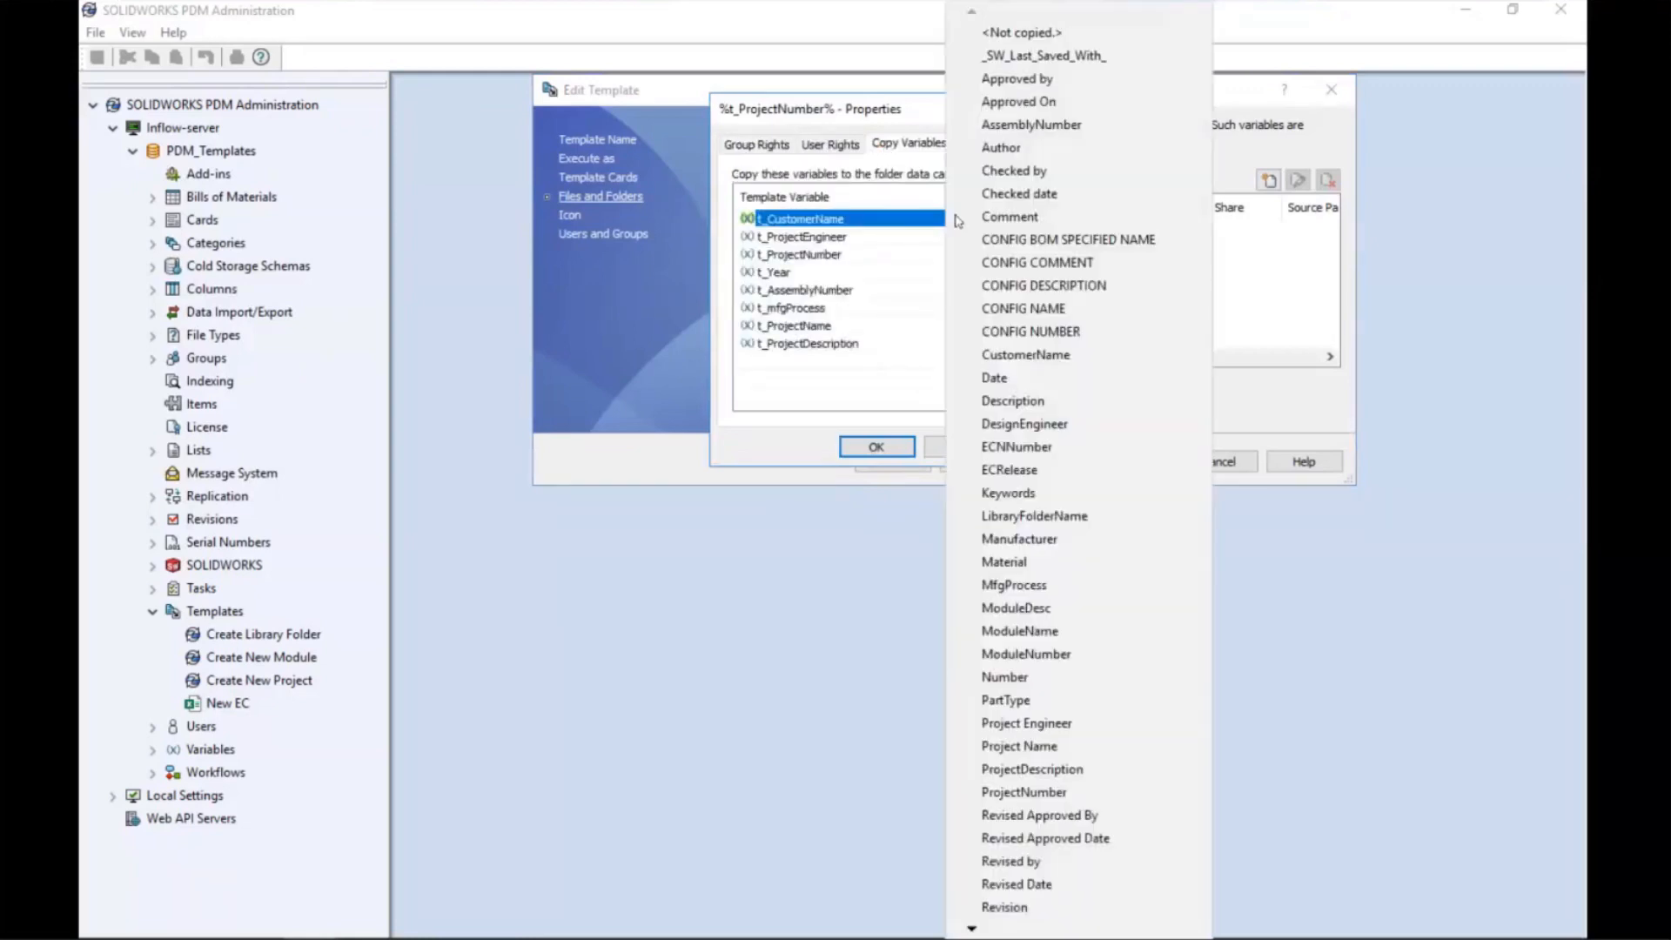
click(1025, 354)
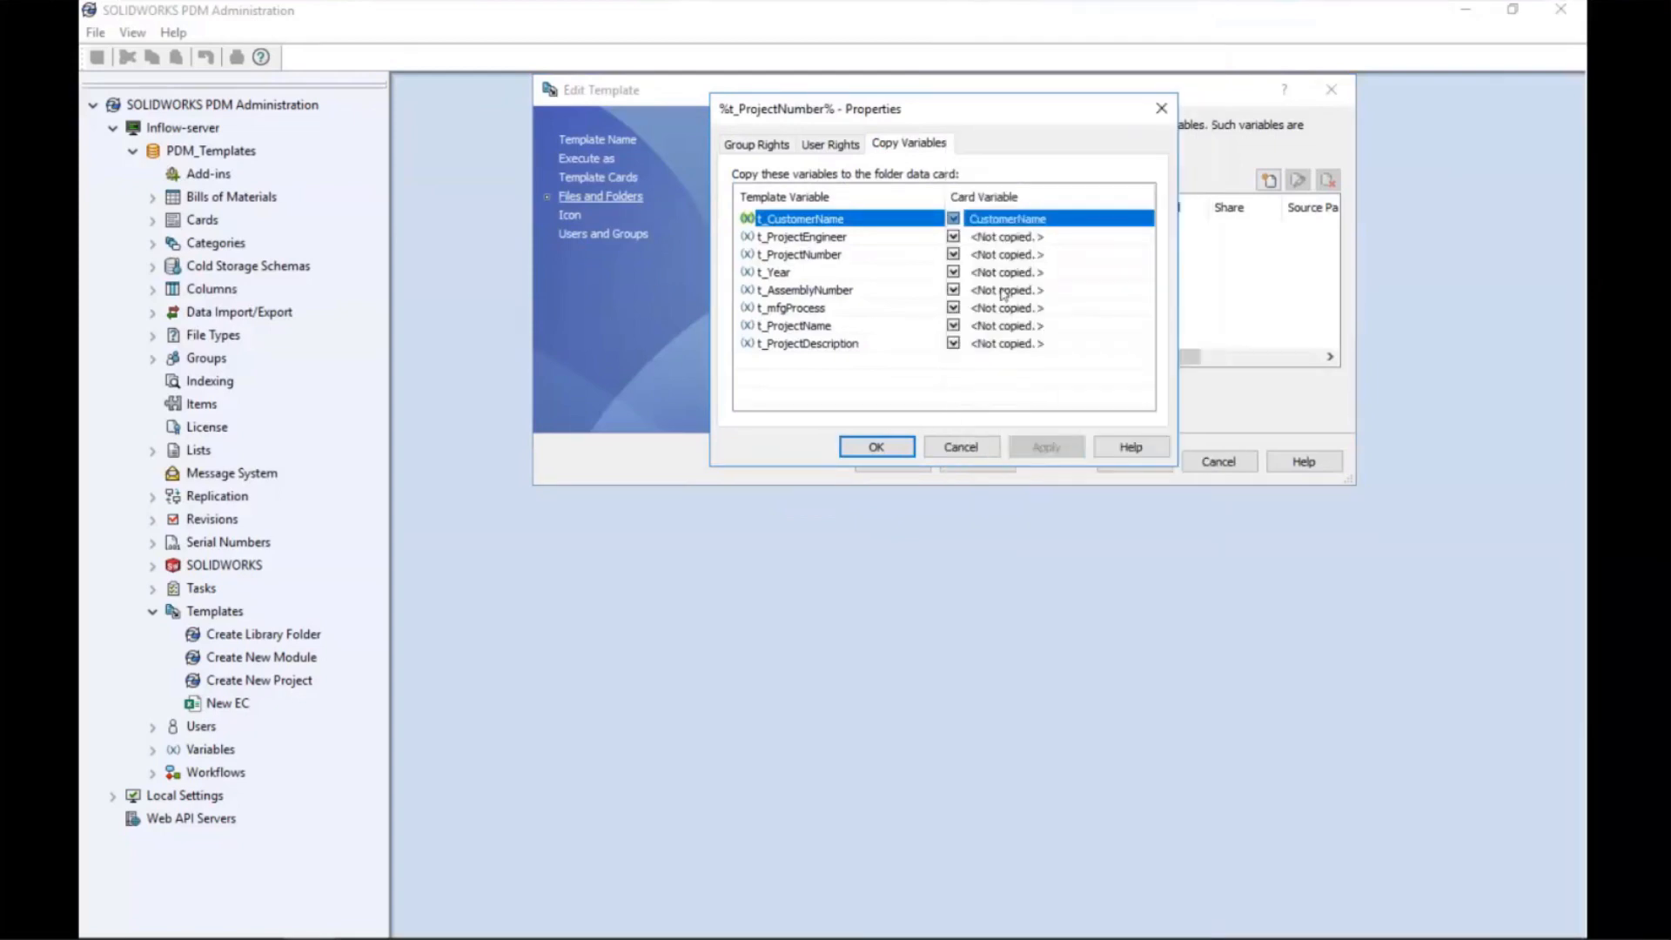
click(954, 238)
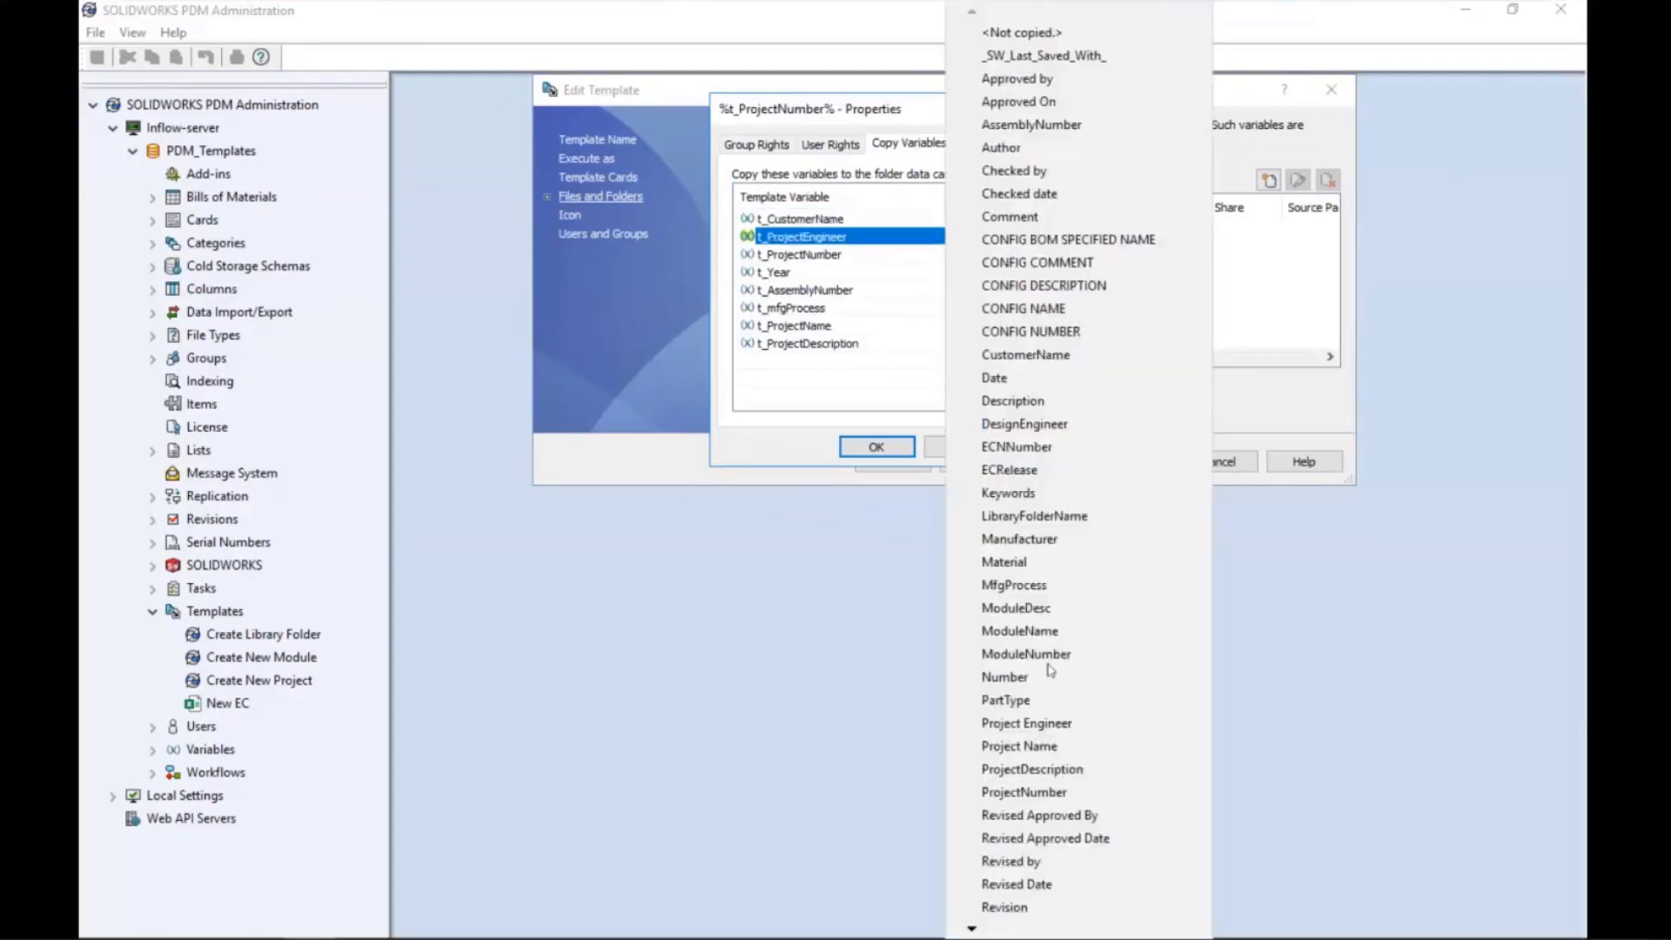
click(1027, 723)
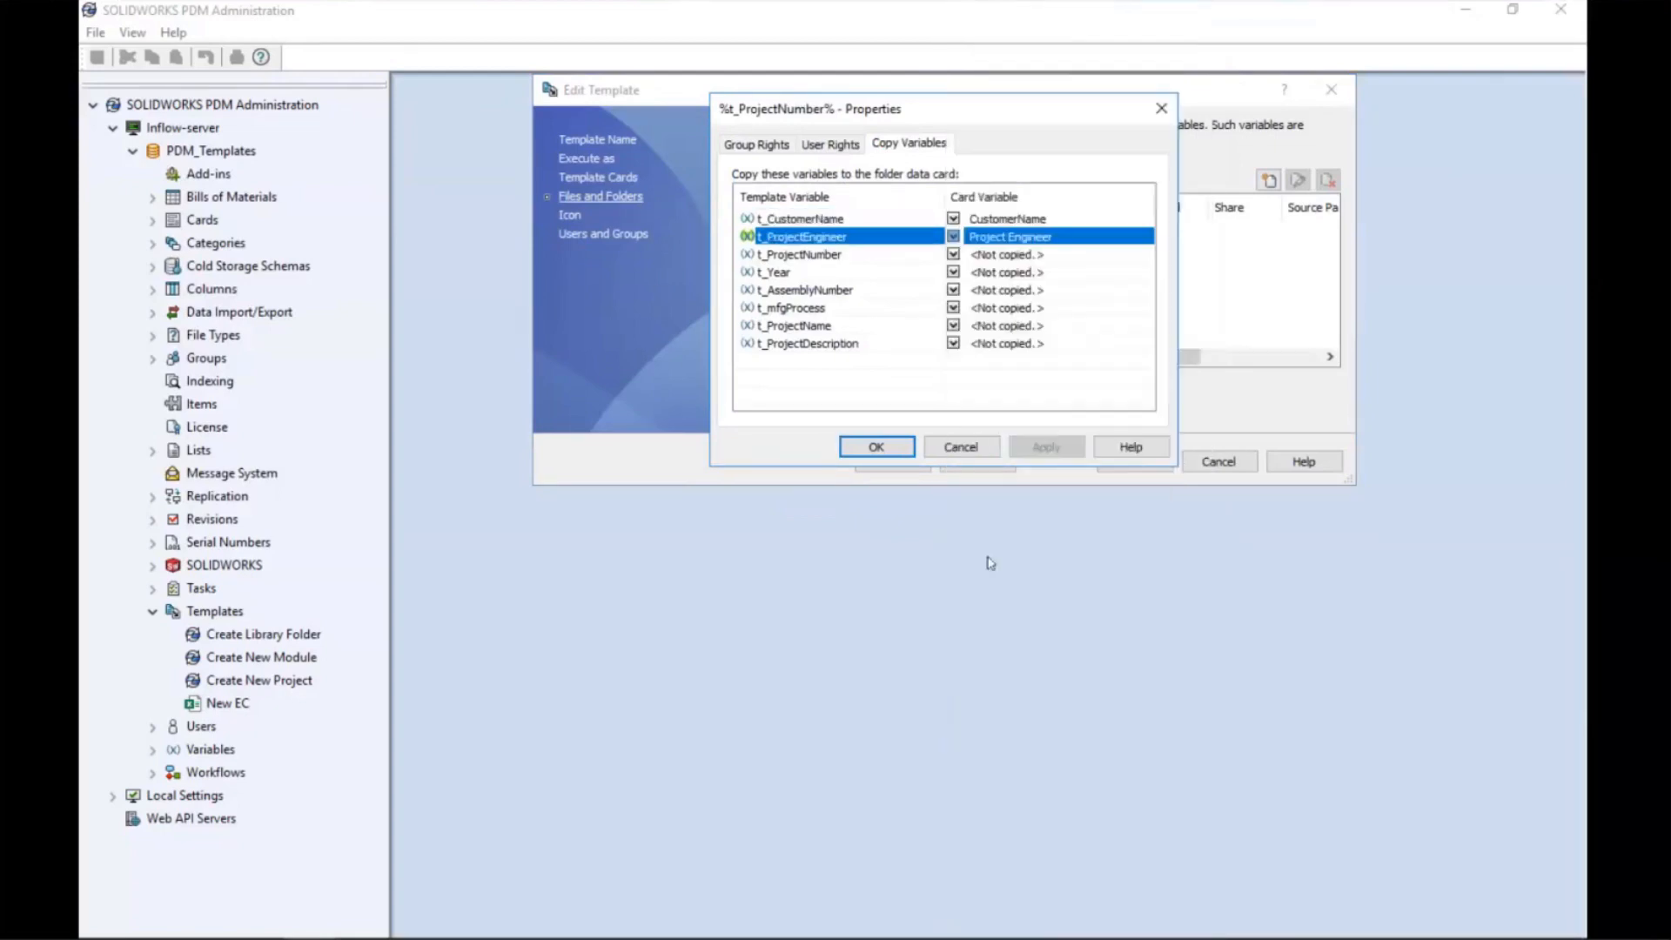
click(960, 258)
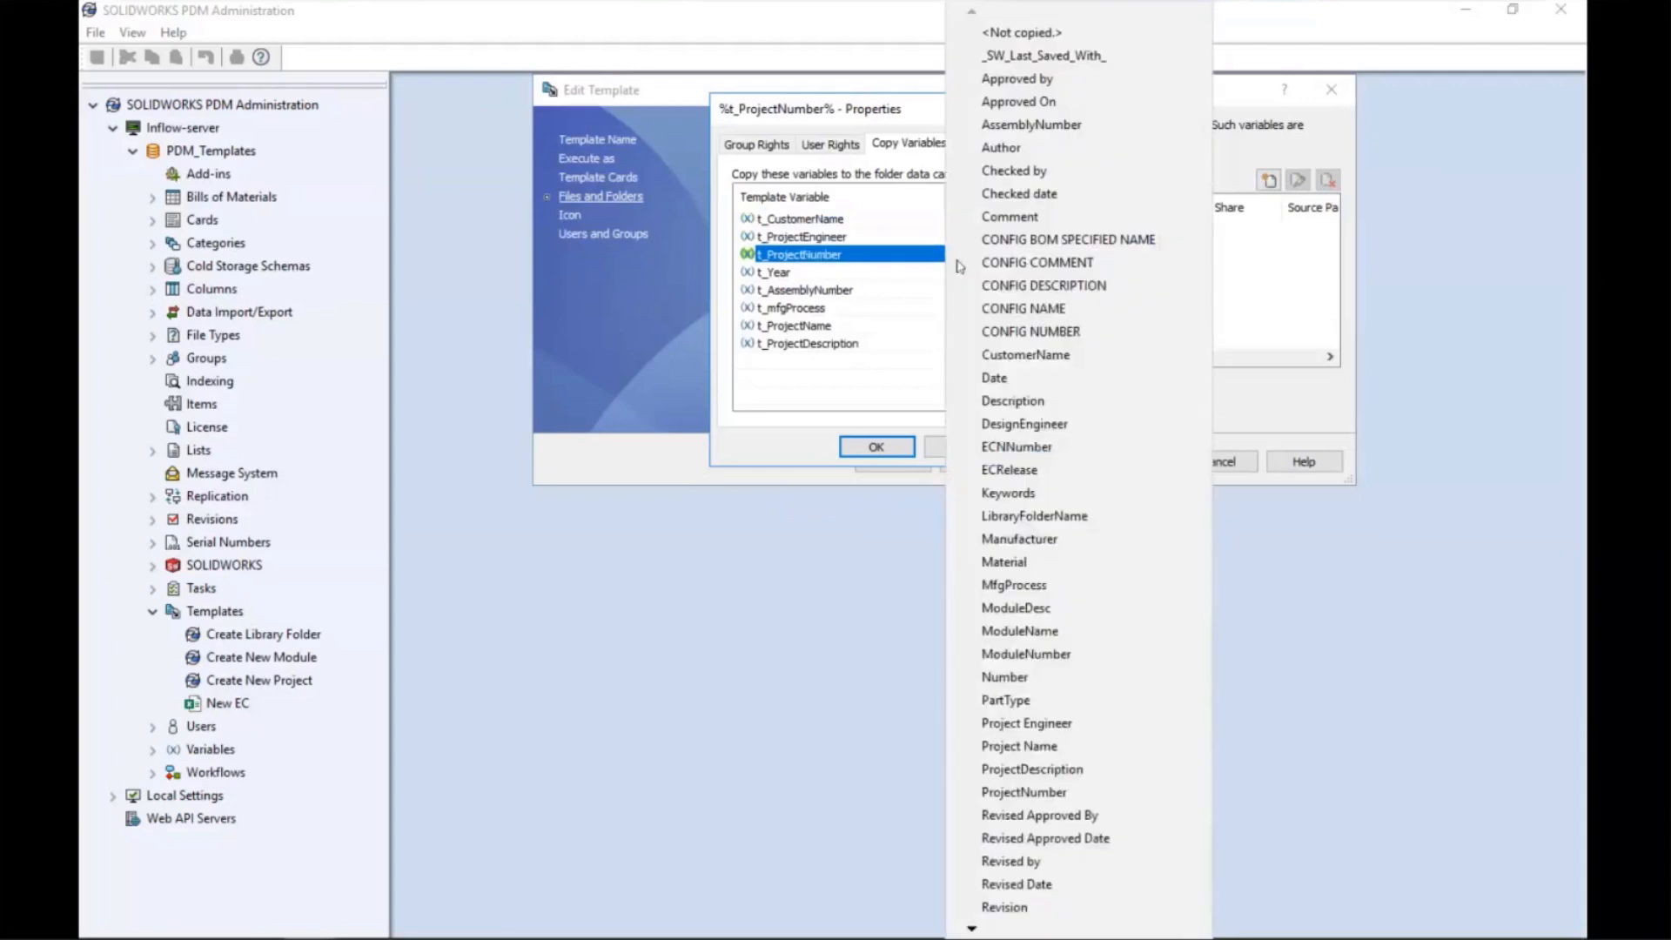
click(1024, 792)
Map t_AssemblyNumber, t_mfgProcess, t_ProjectName and t_ProjectDescription to their card variables and save.
click(959, 293)
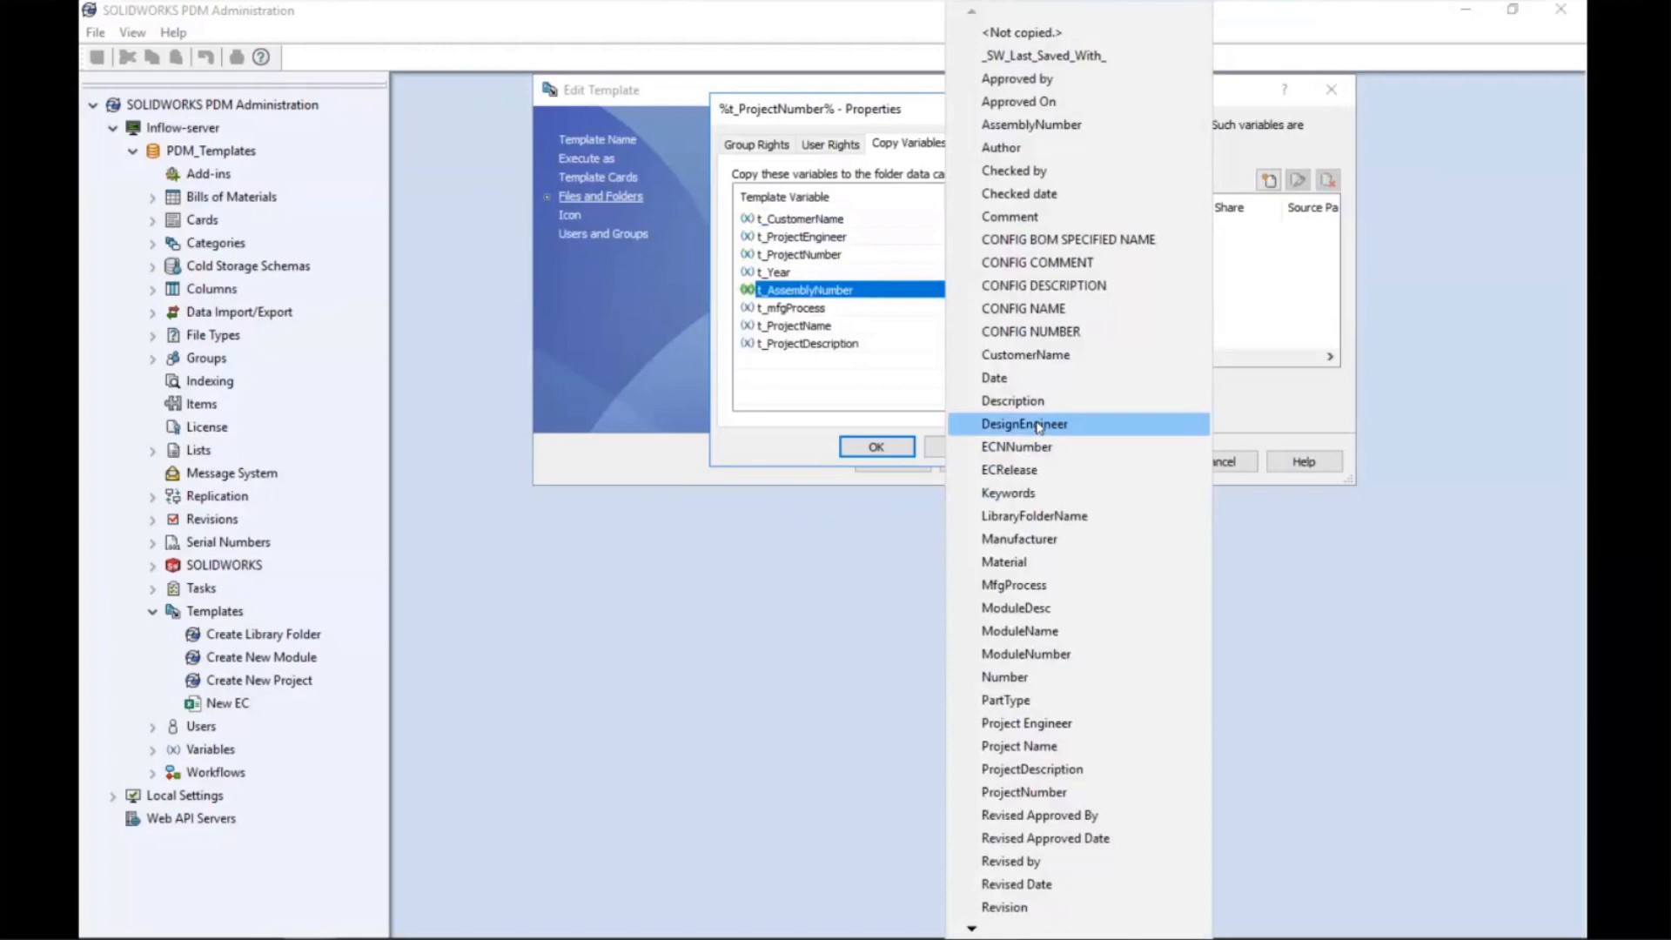
click(1032, 125)
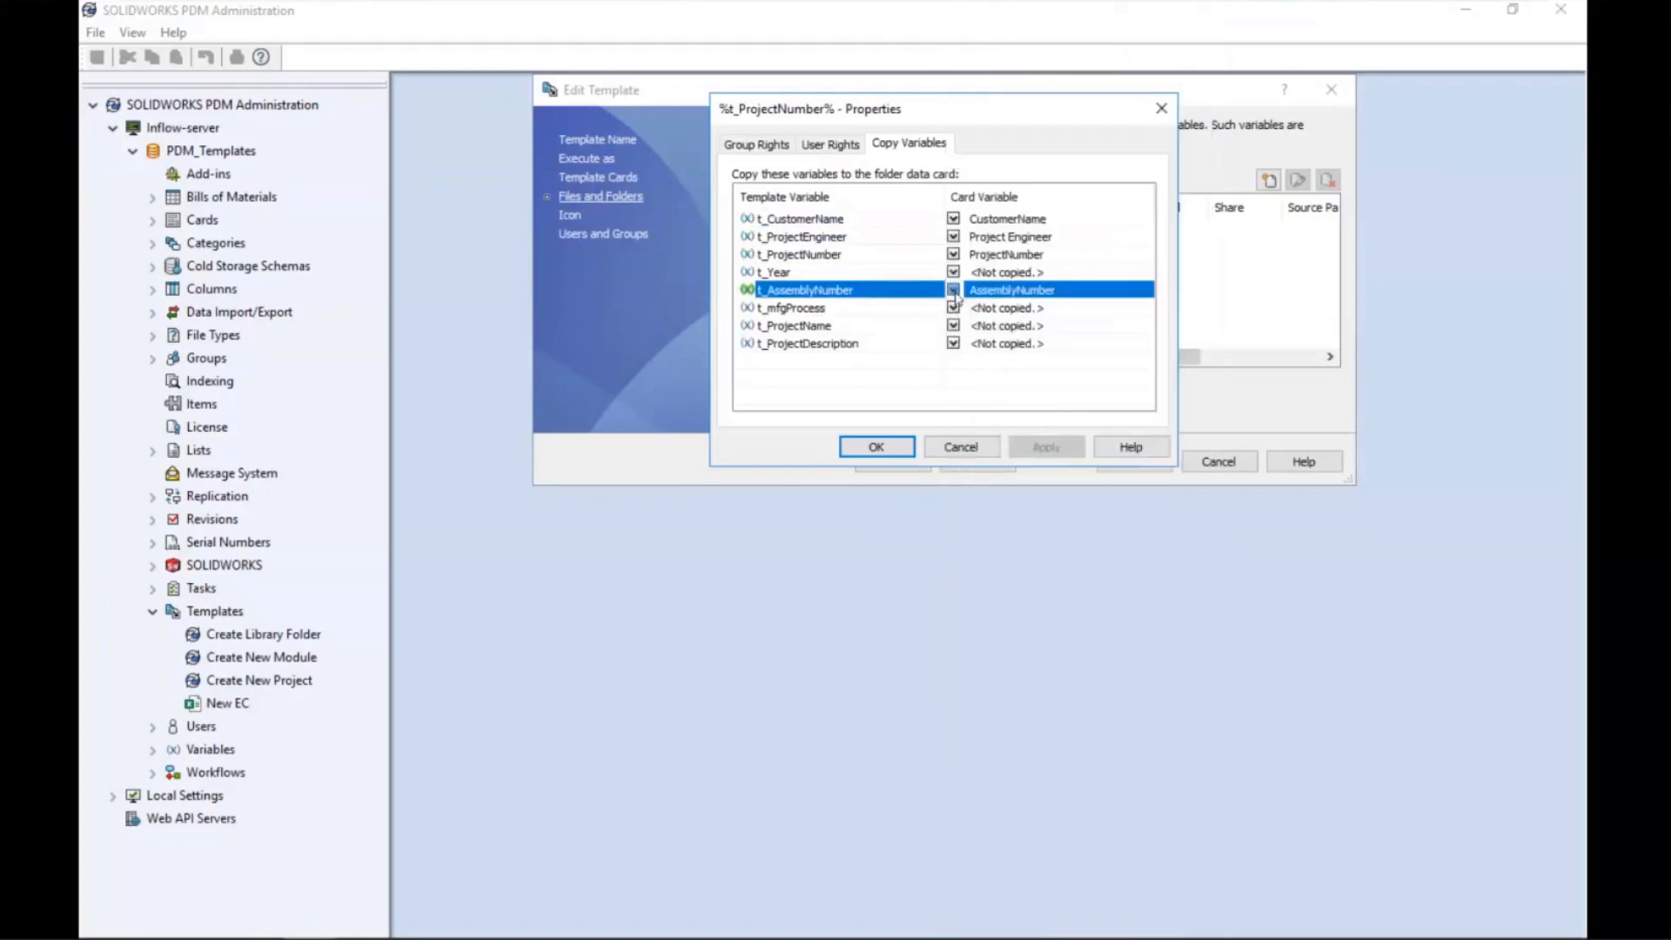
click(957, 310)
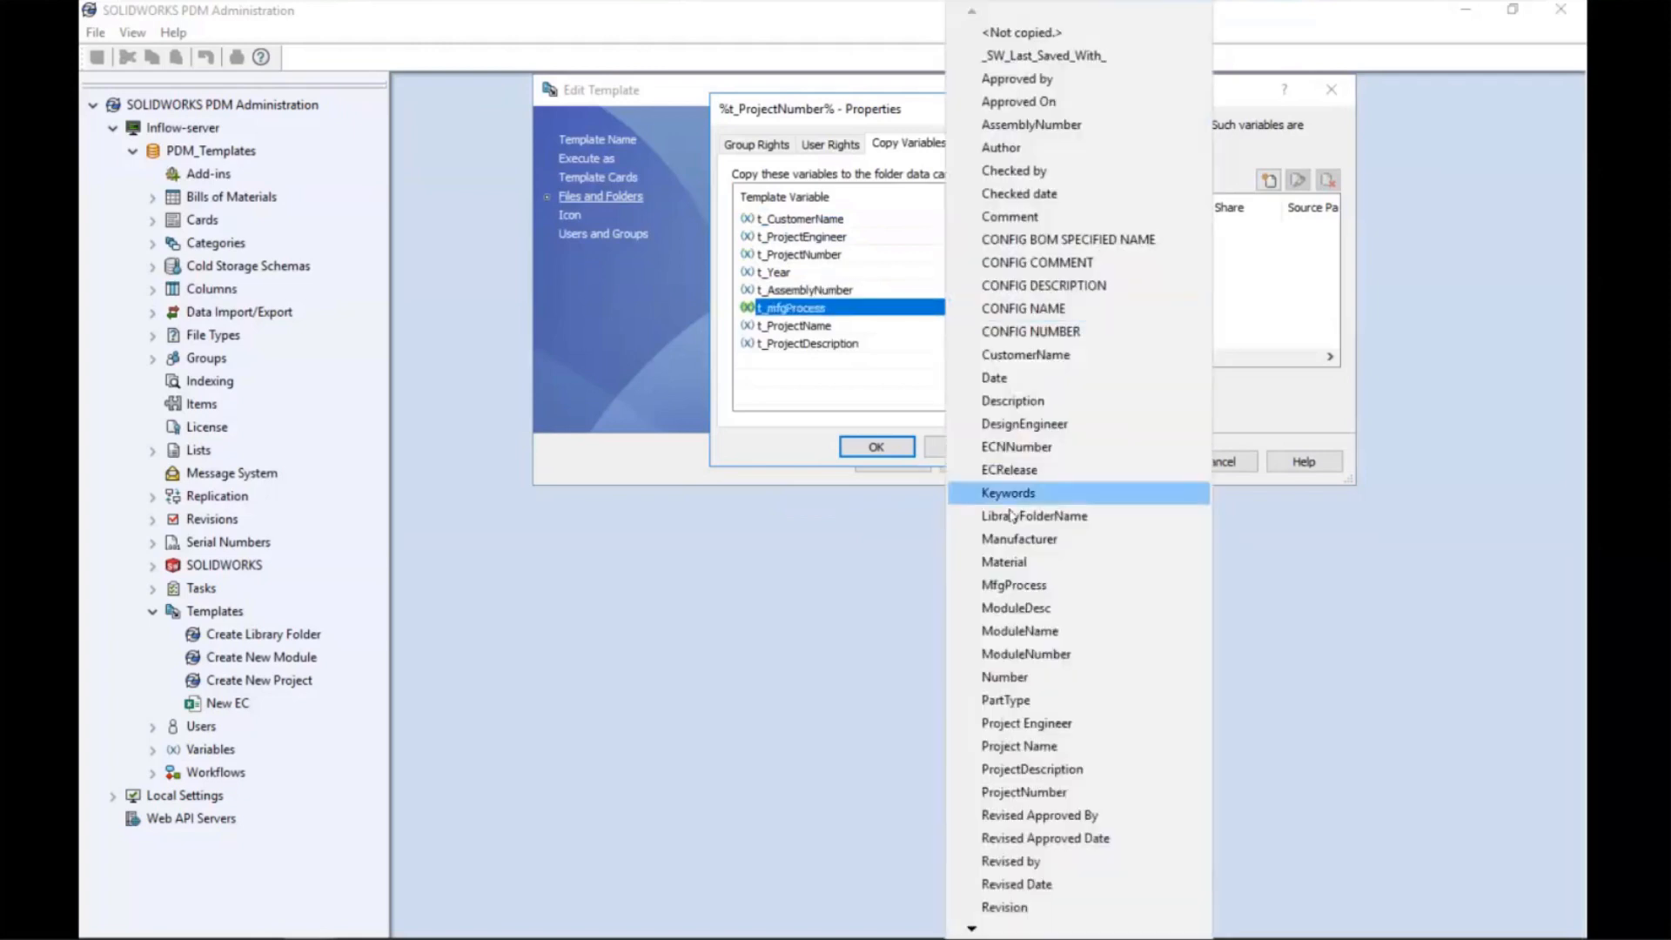
click(1012, 585)
click(955, 332)
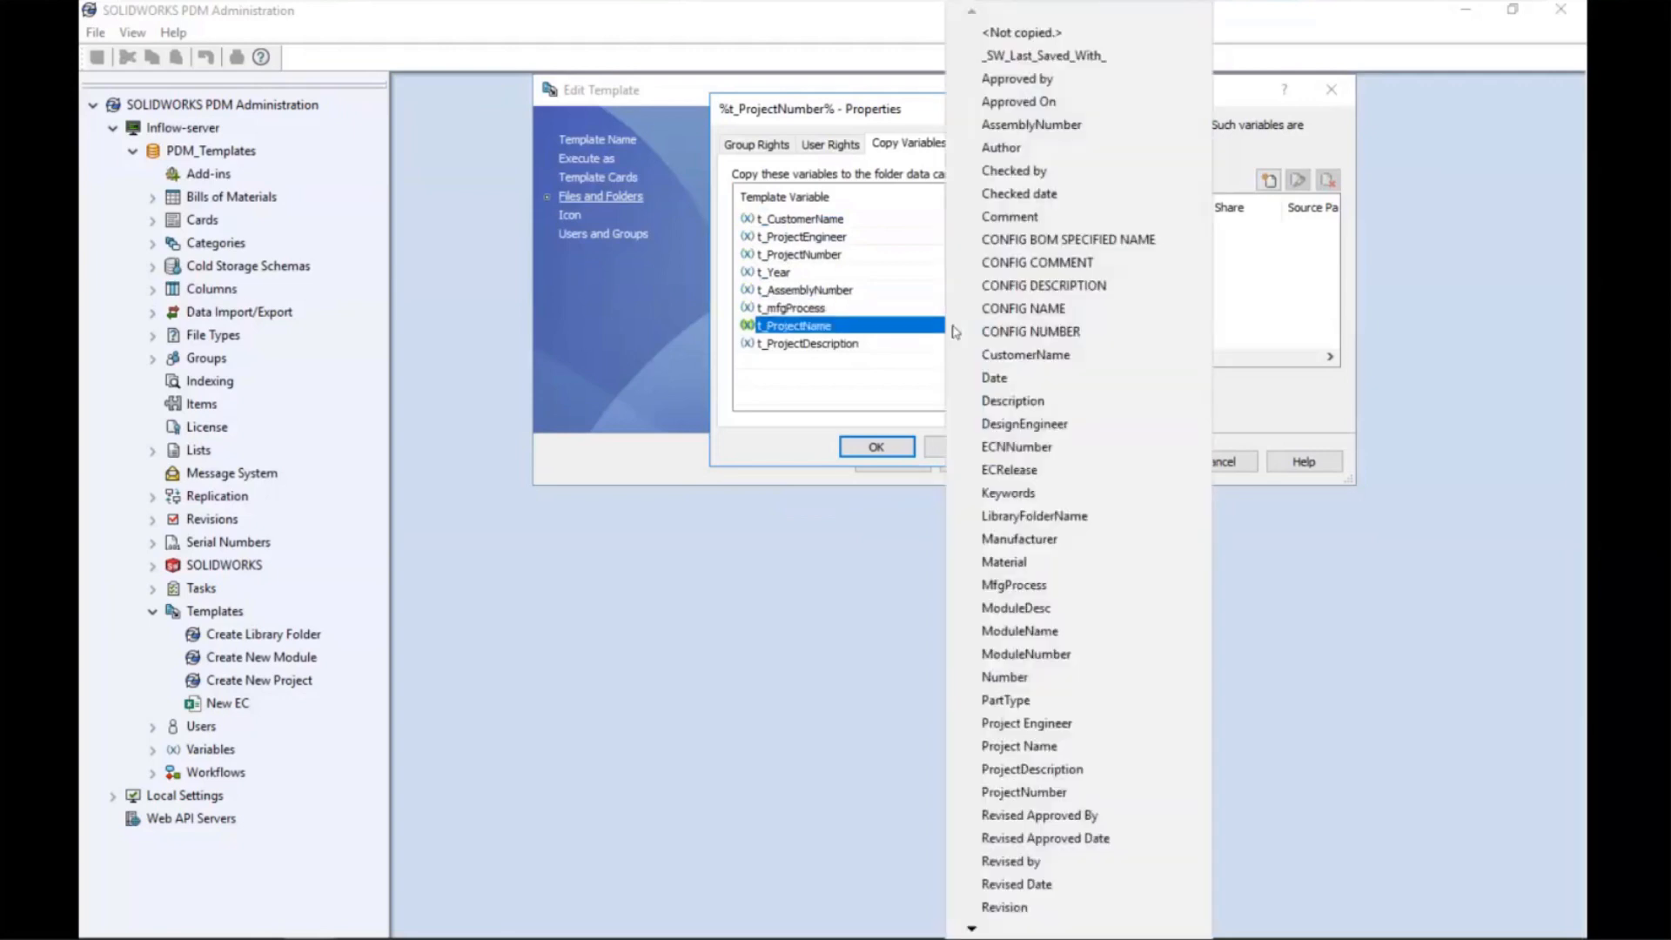
click(1032, 746)
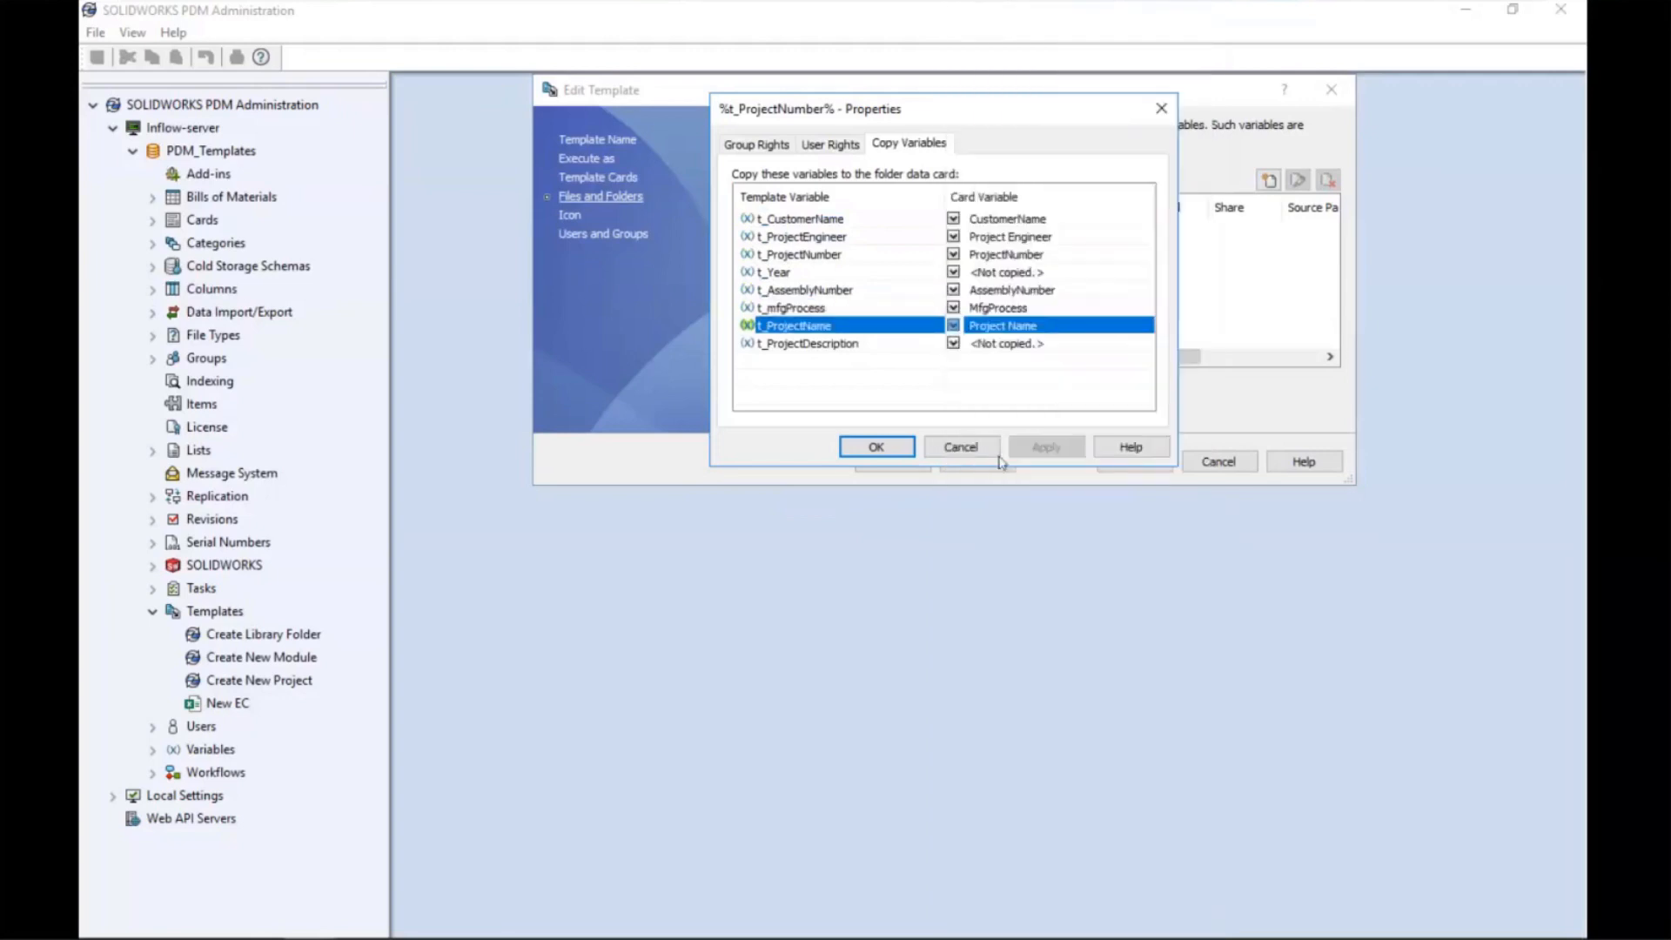
click(959, 348)
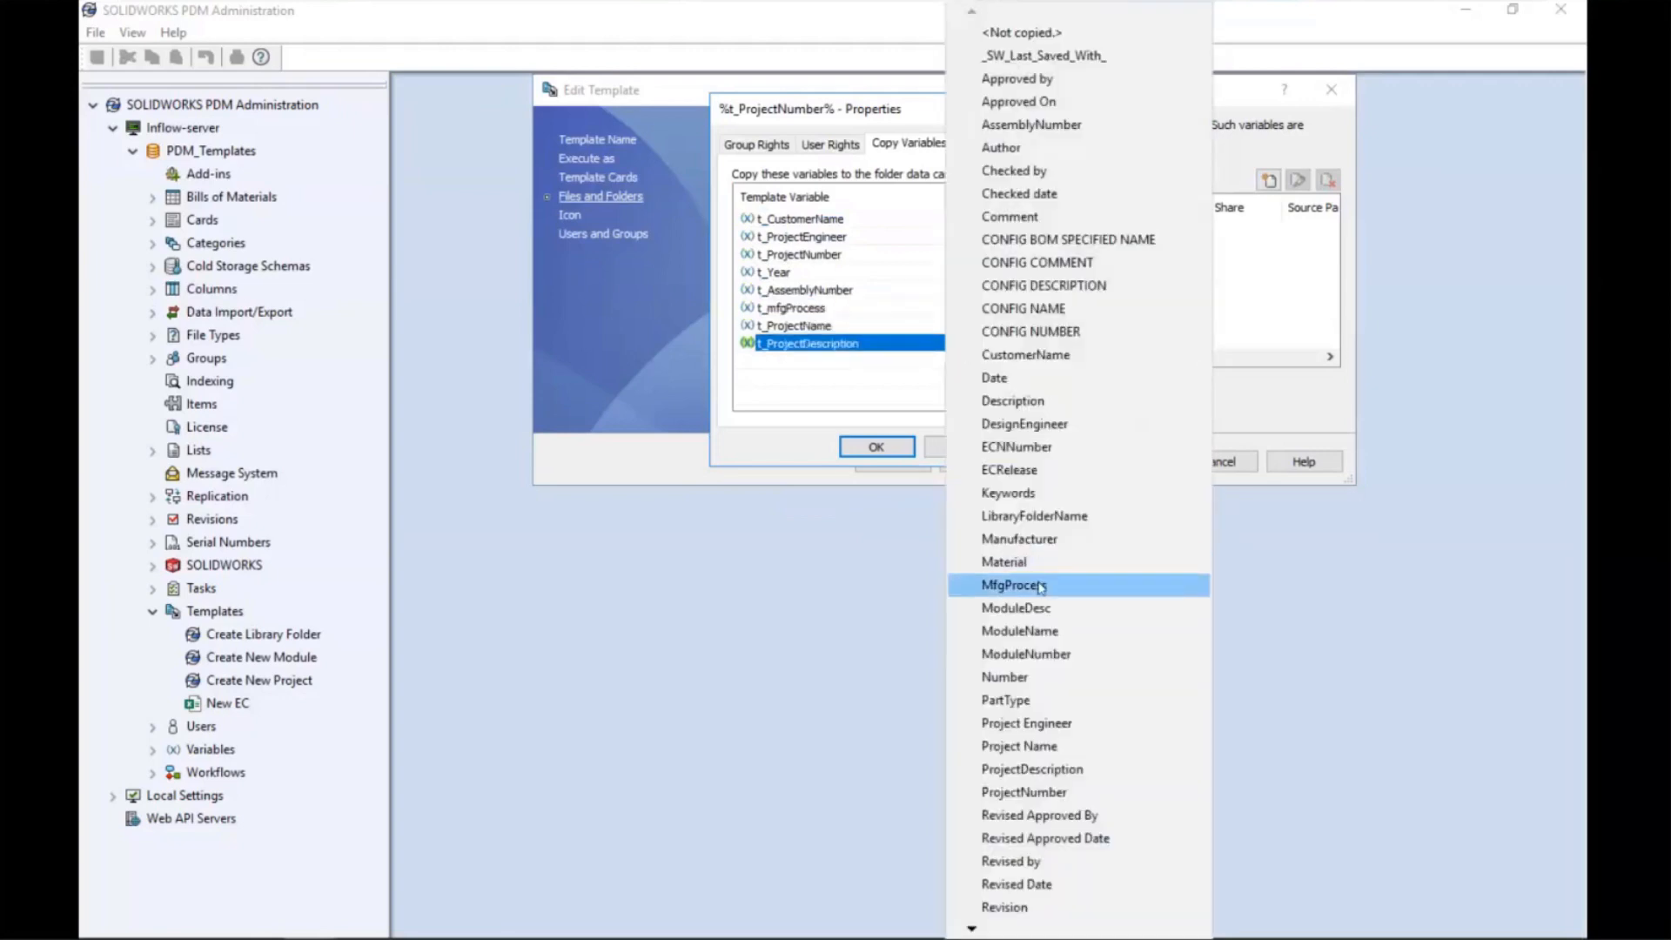
click(1044, 769)
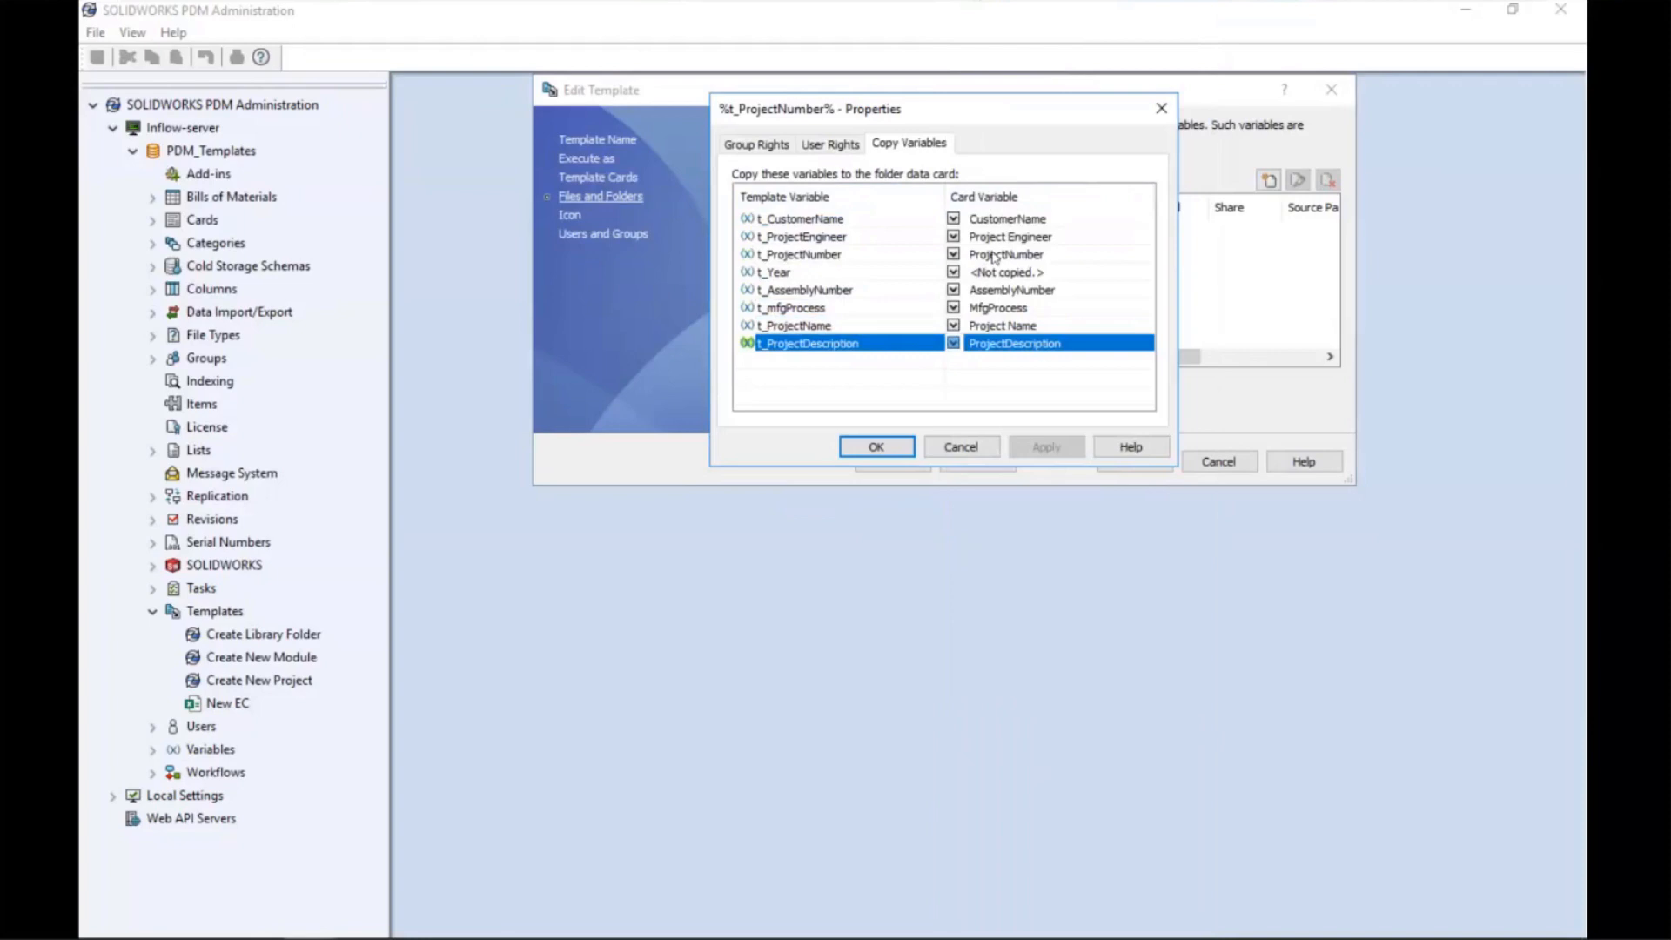
click(875, 447)
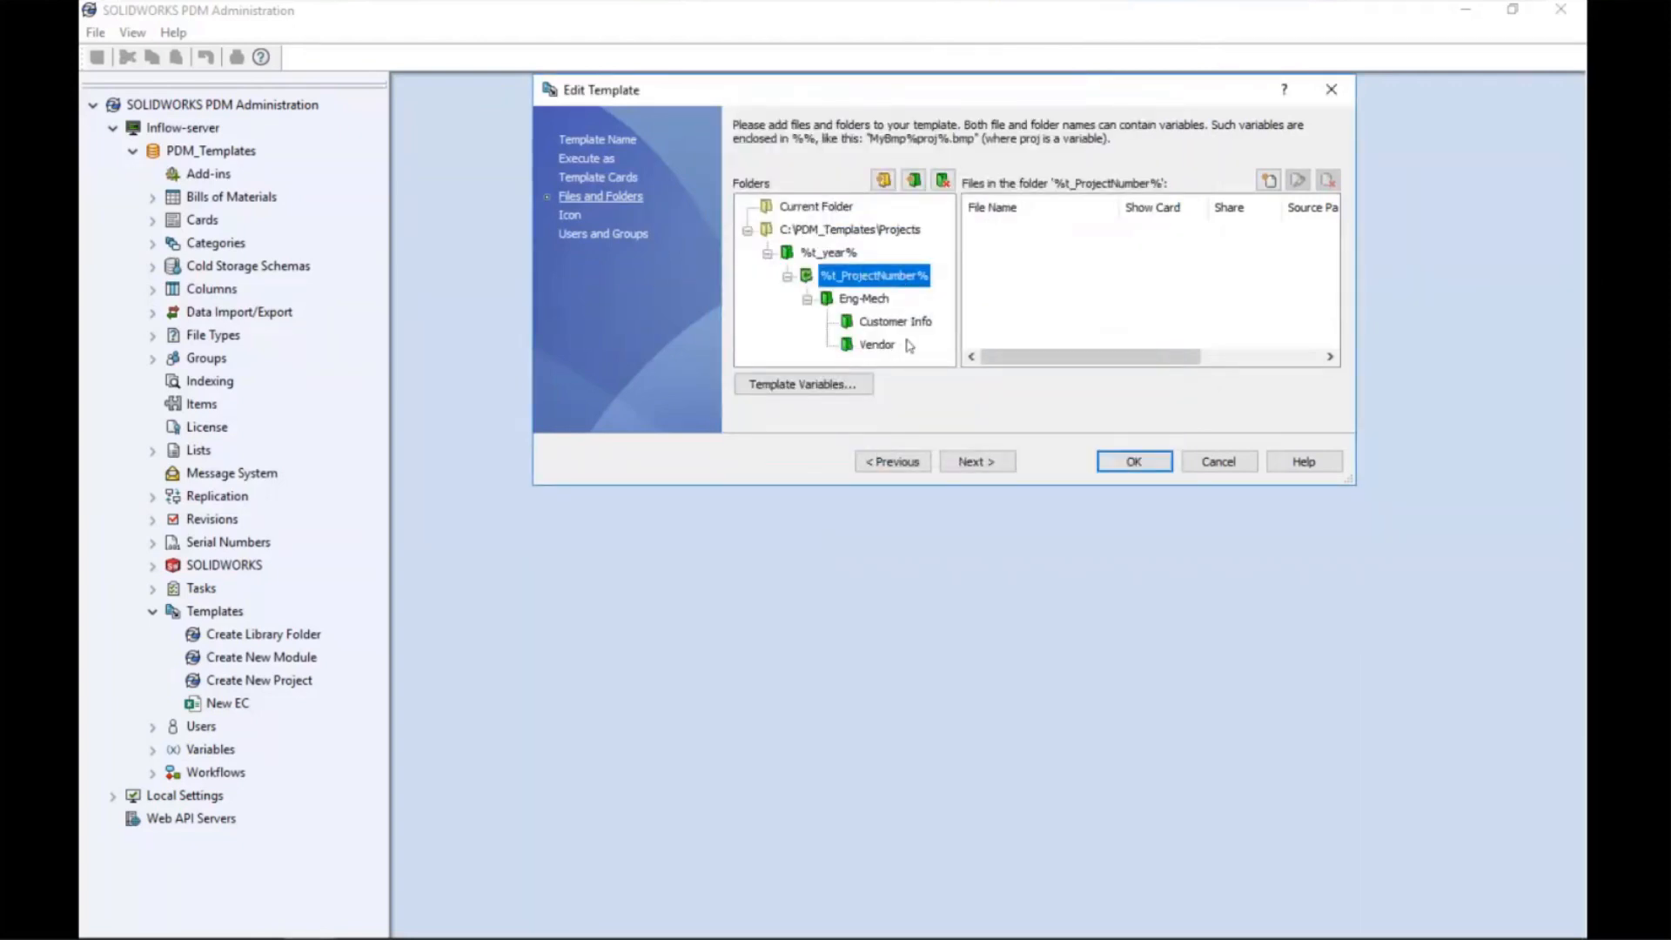
Leave the template icon extension at .cvs and continue to the Users and Groups page.
click(977, 463)
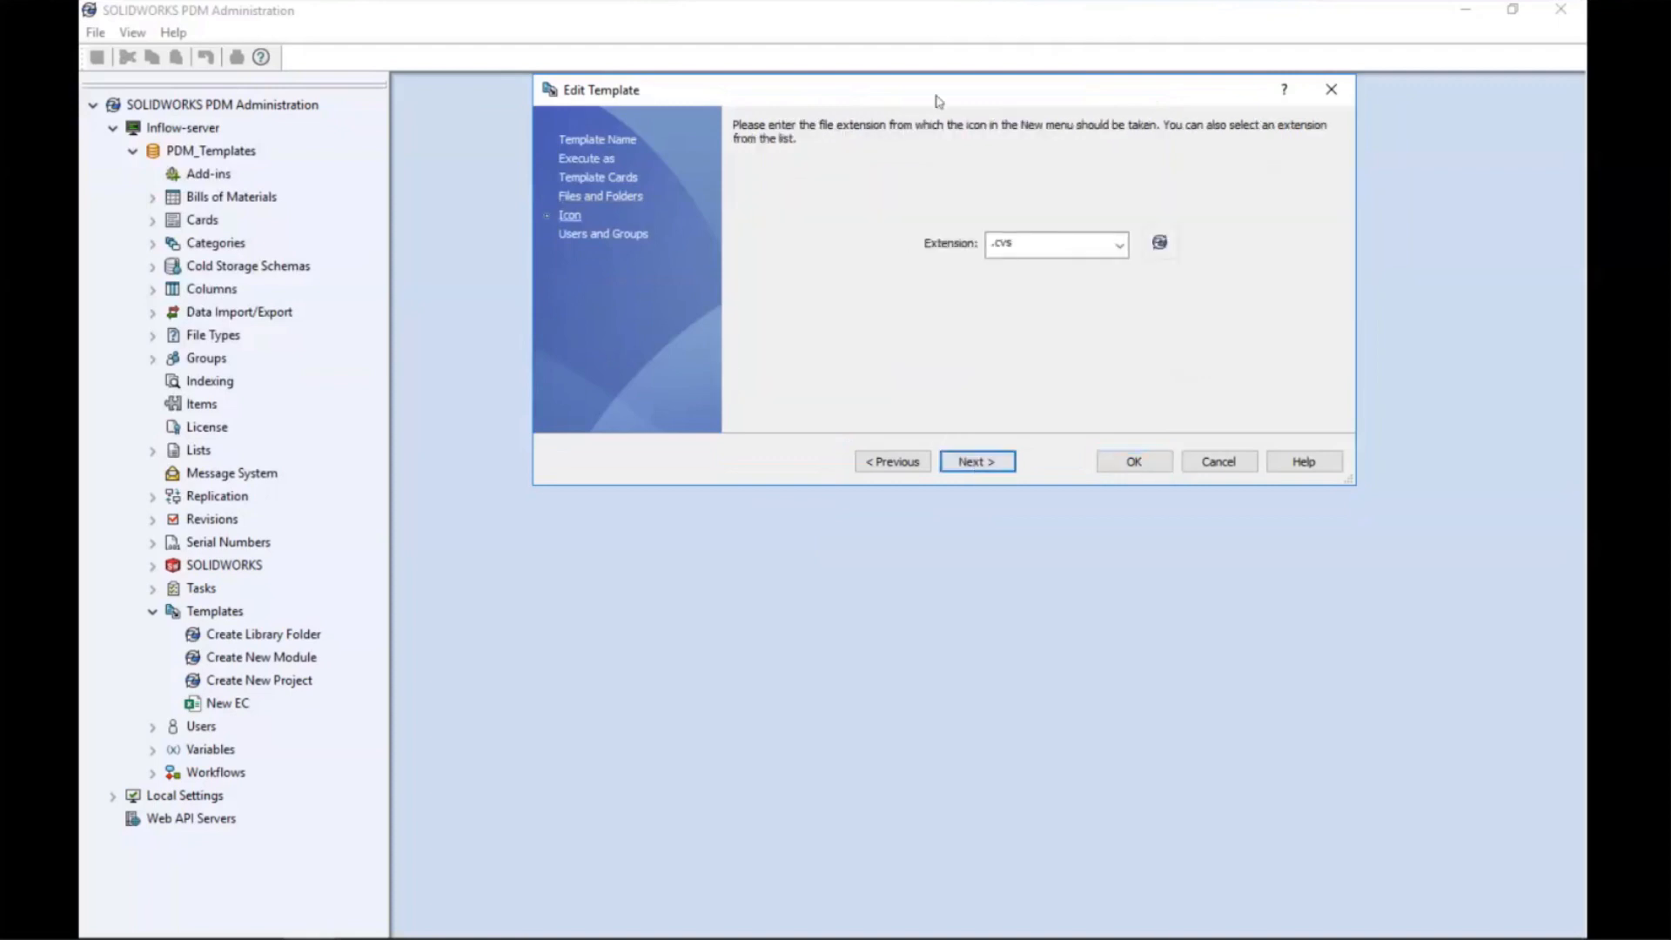
drag(936, 101, 894, 235)
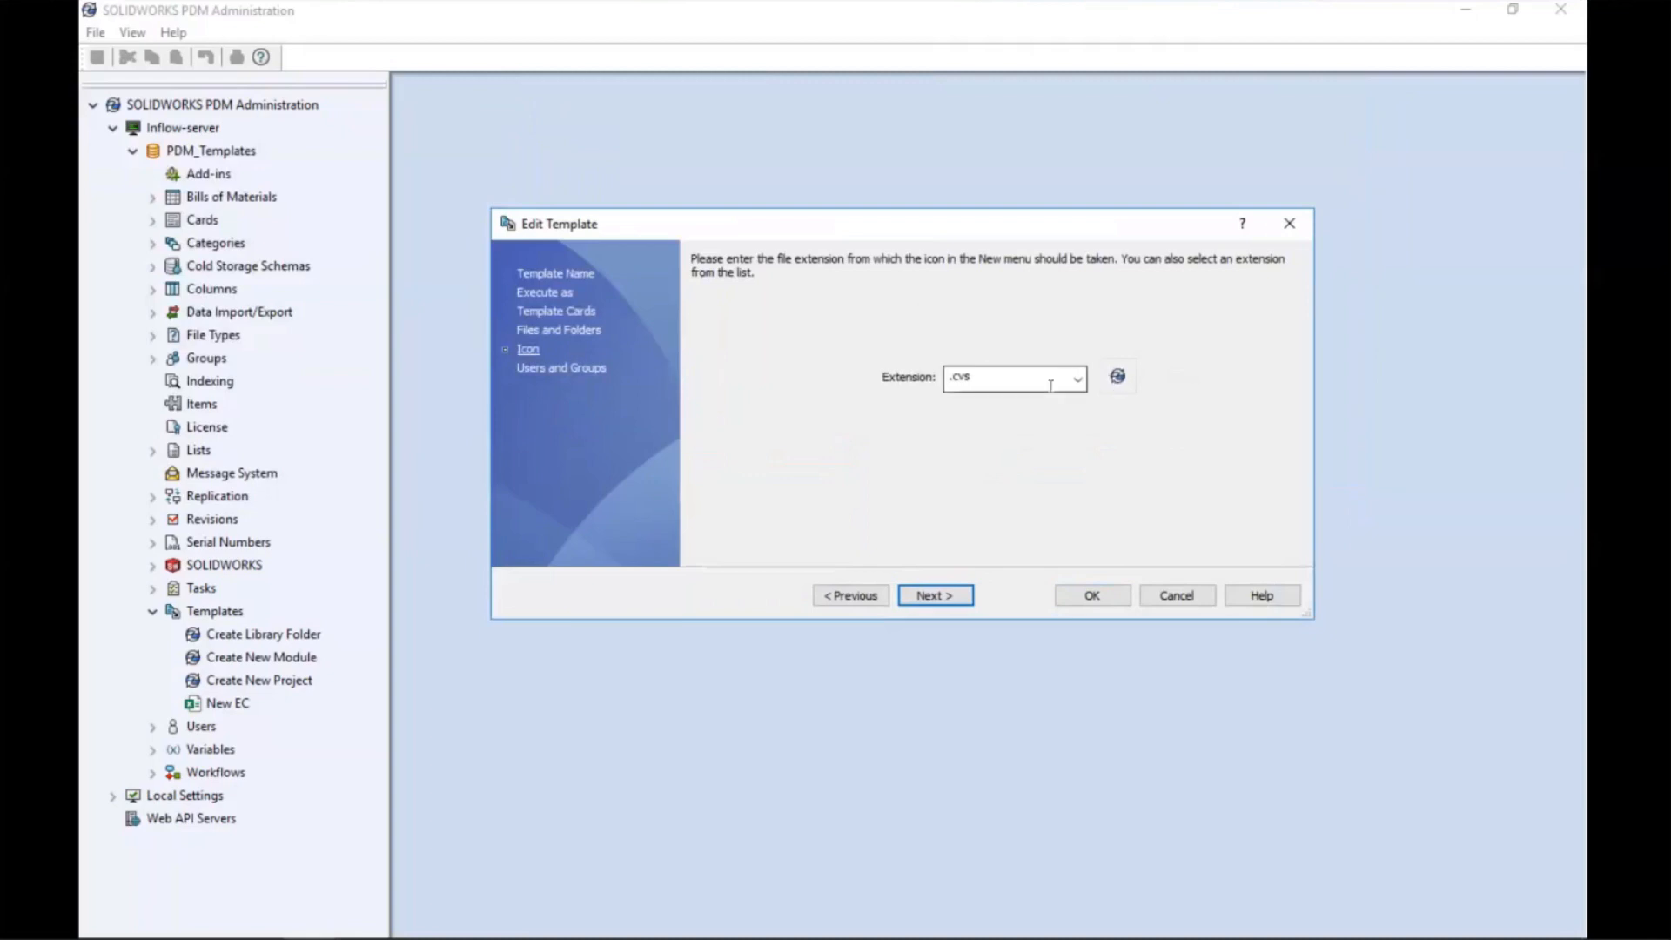
click(1081, 381)
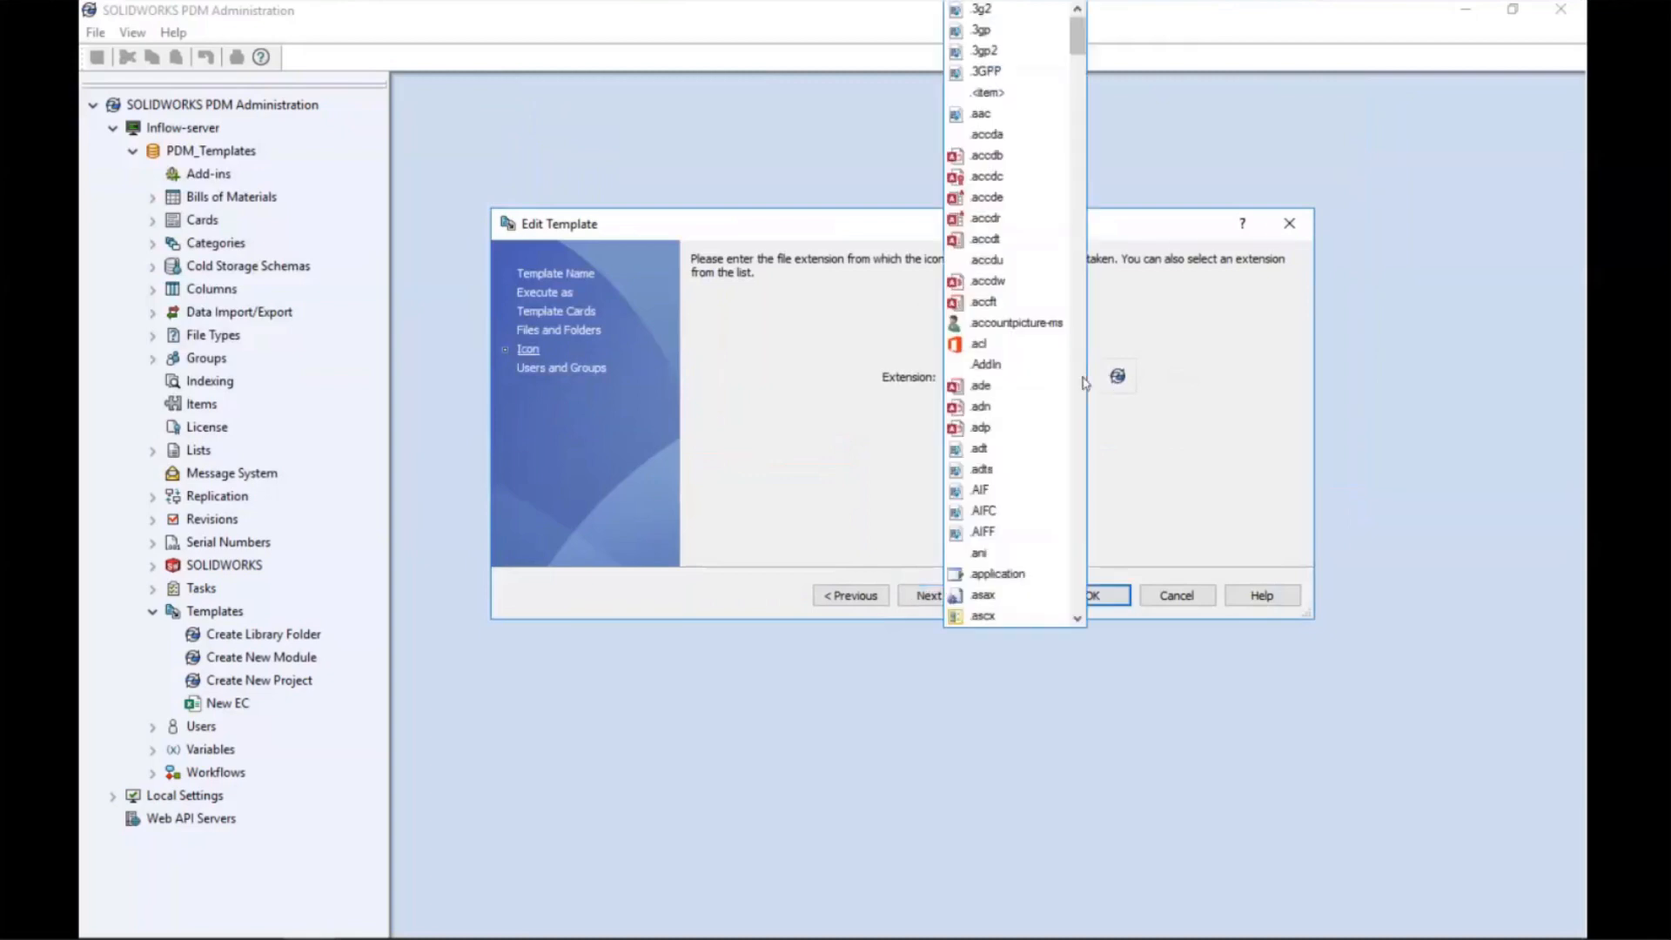
click(899, 436)
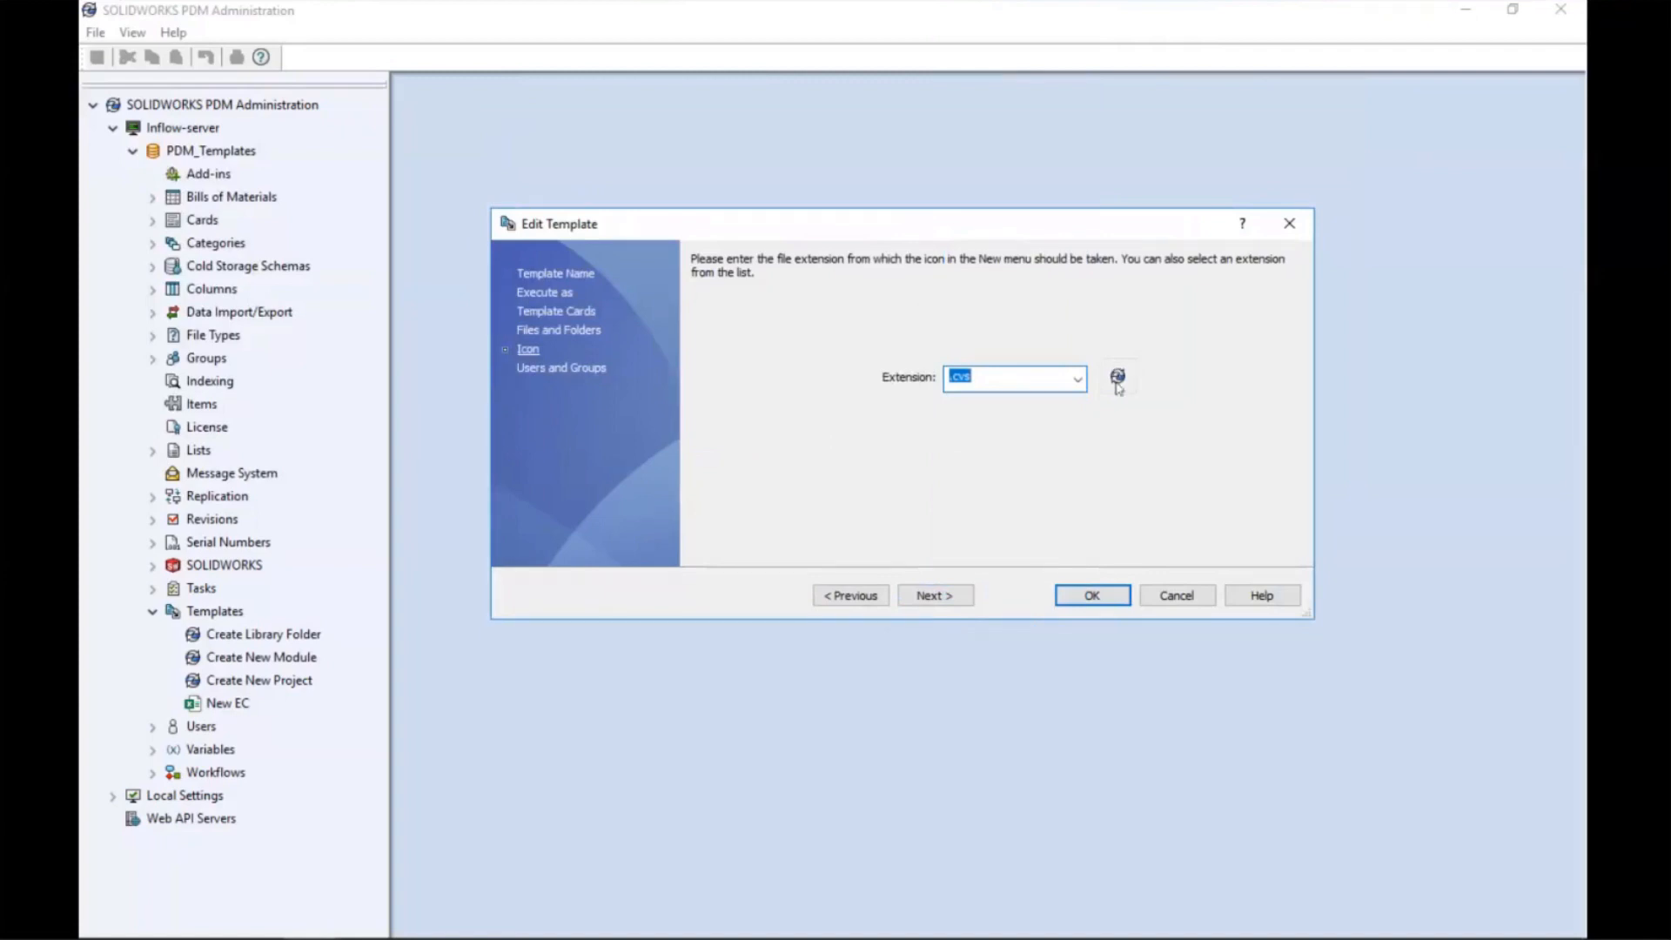
drag(978, 377, 939, 376)
click(1018, 382)
click(945, 599)
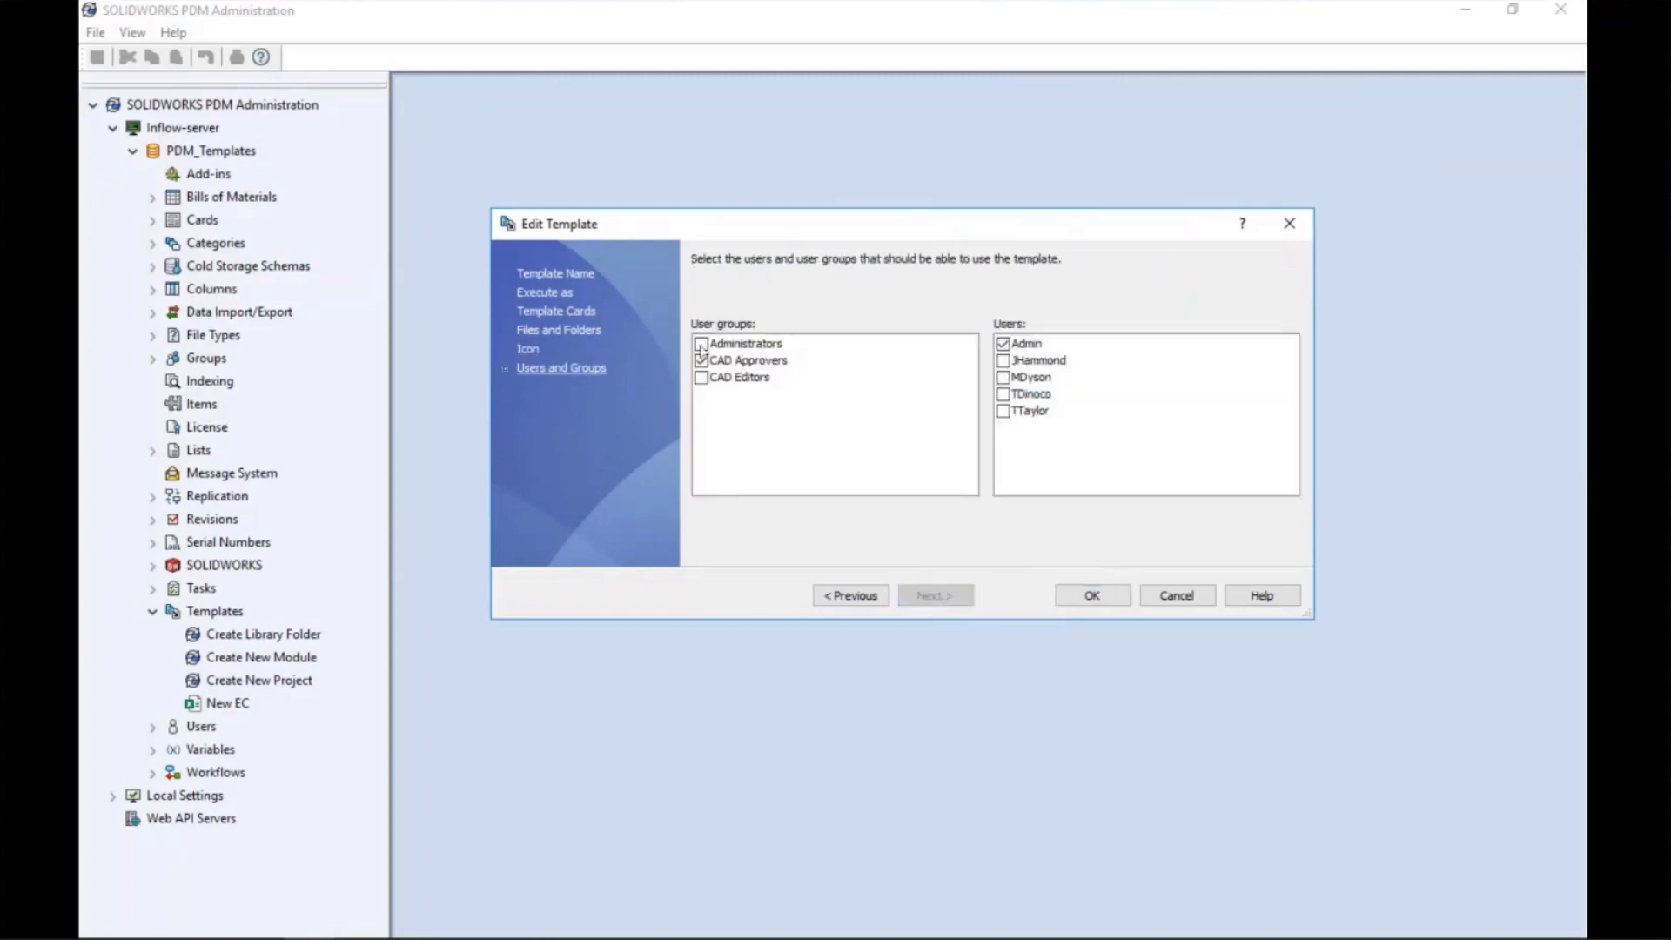
Allow the Administrators group to use the template and save the template edits.
click(702, 344)
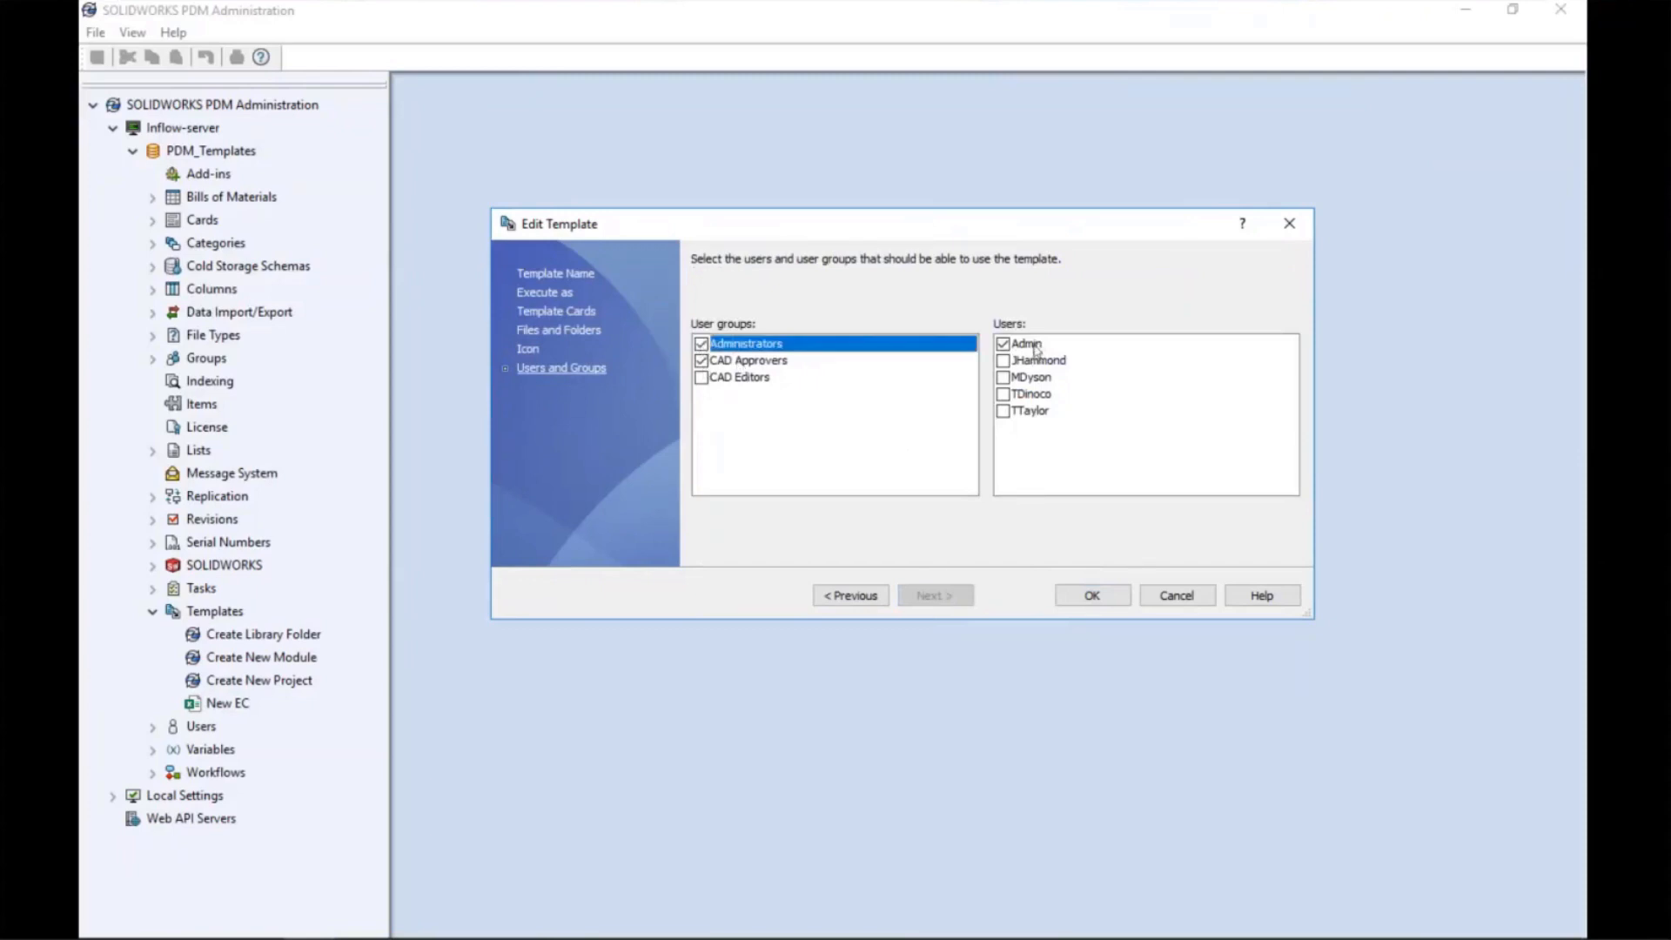
click(1092, 597)
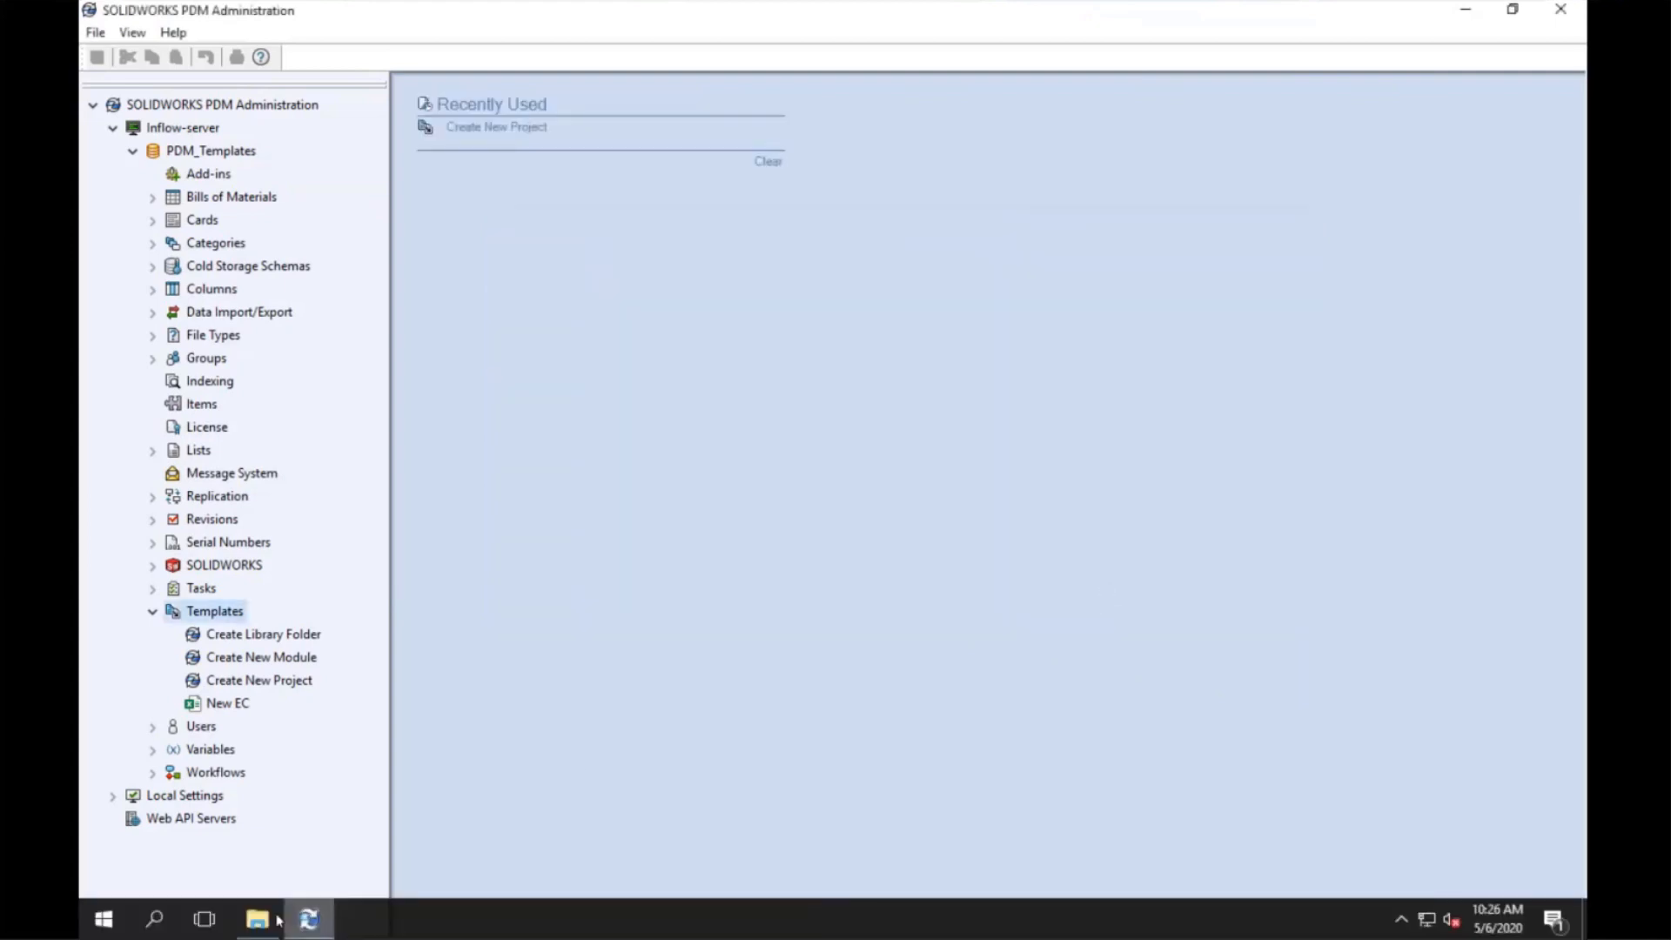
Start creating a new project from the template in the PDM_Templates vault window.
click(261, 919)
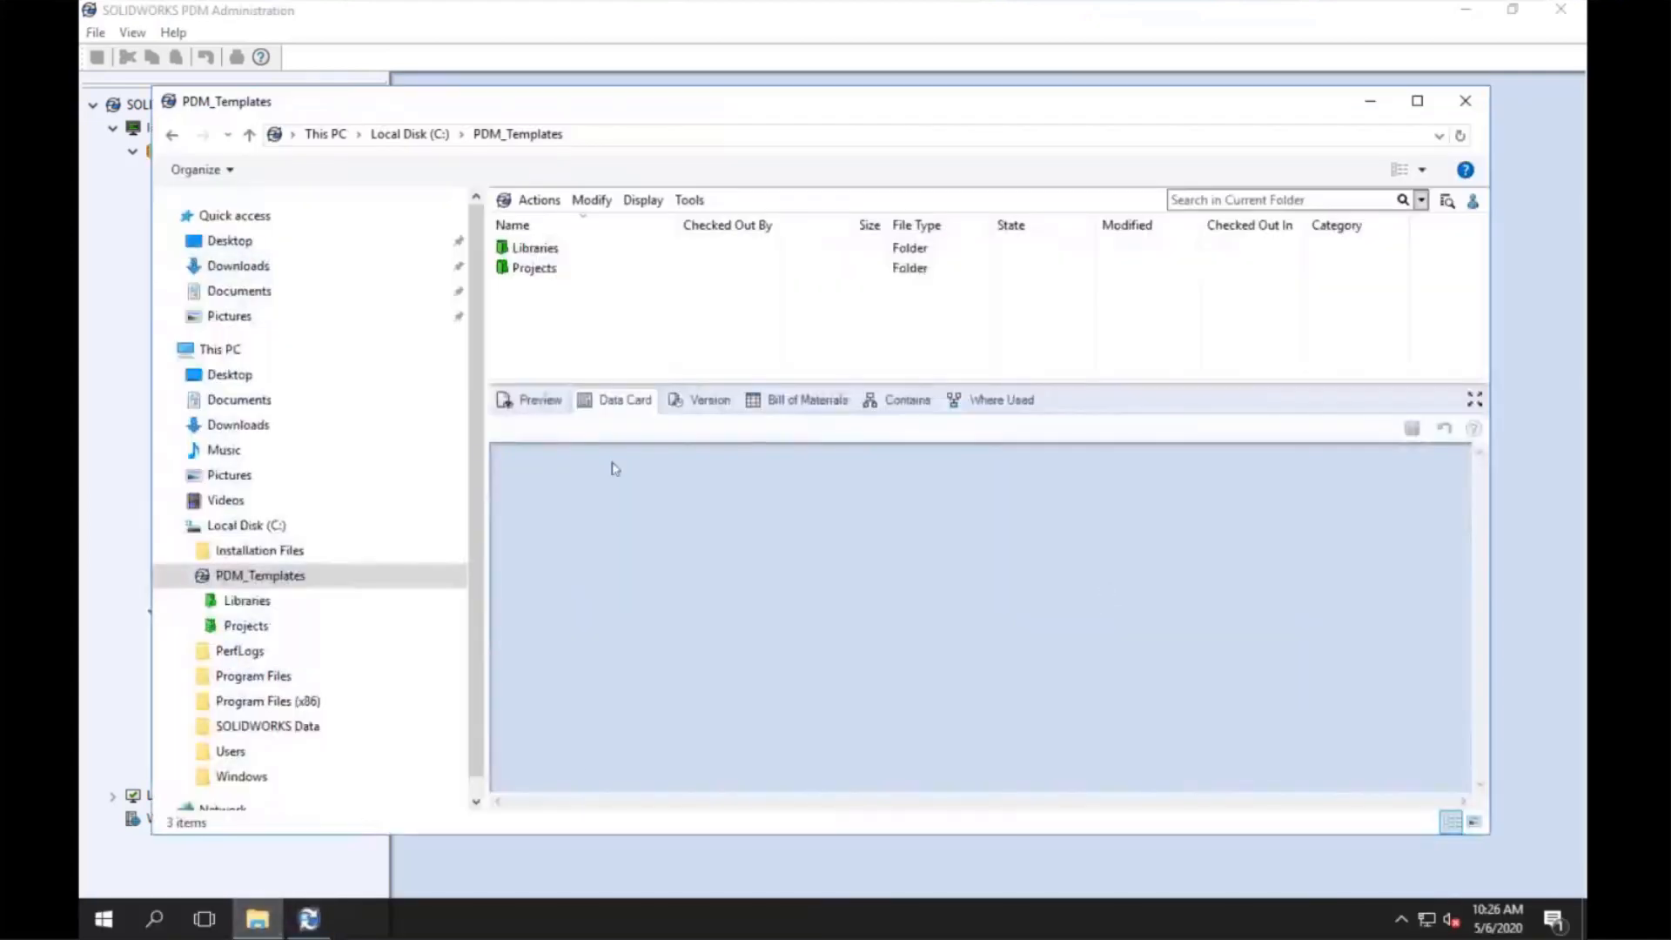
right_click(606, 340)
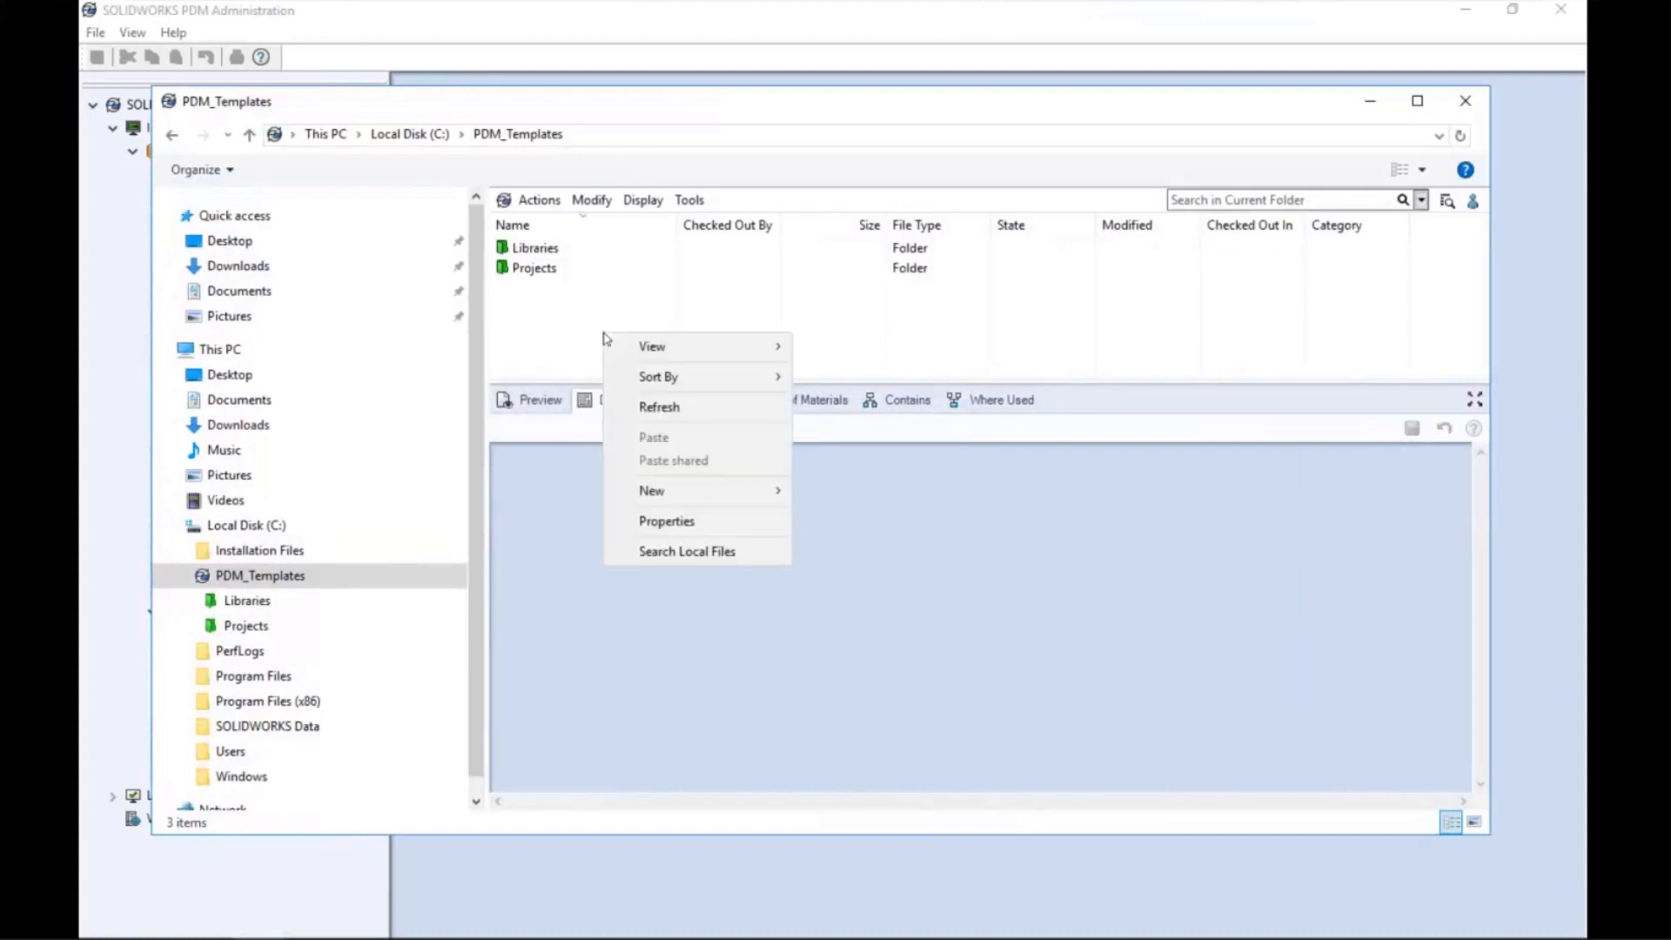
mouse_move(712, 505)
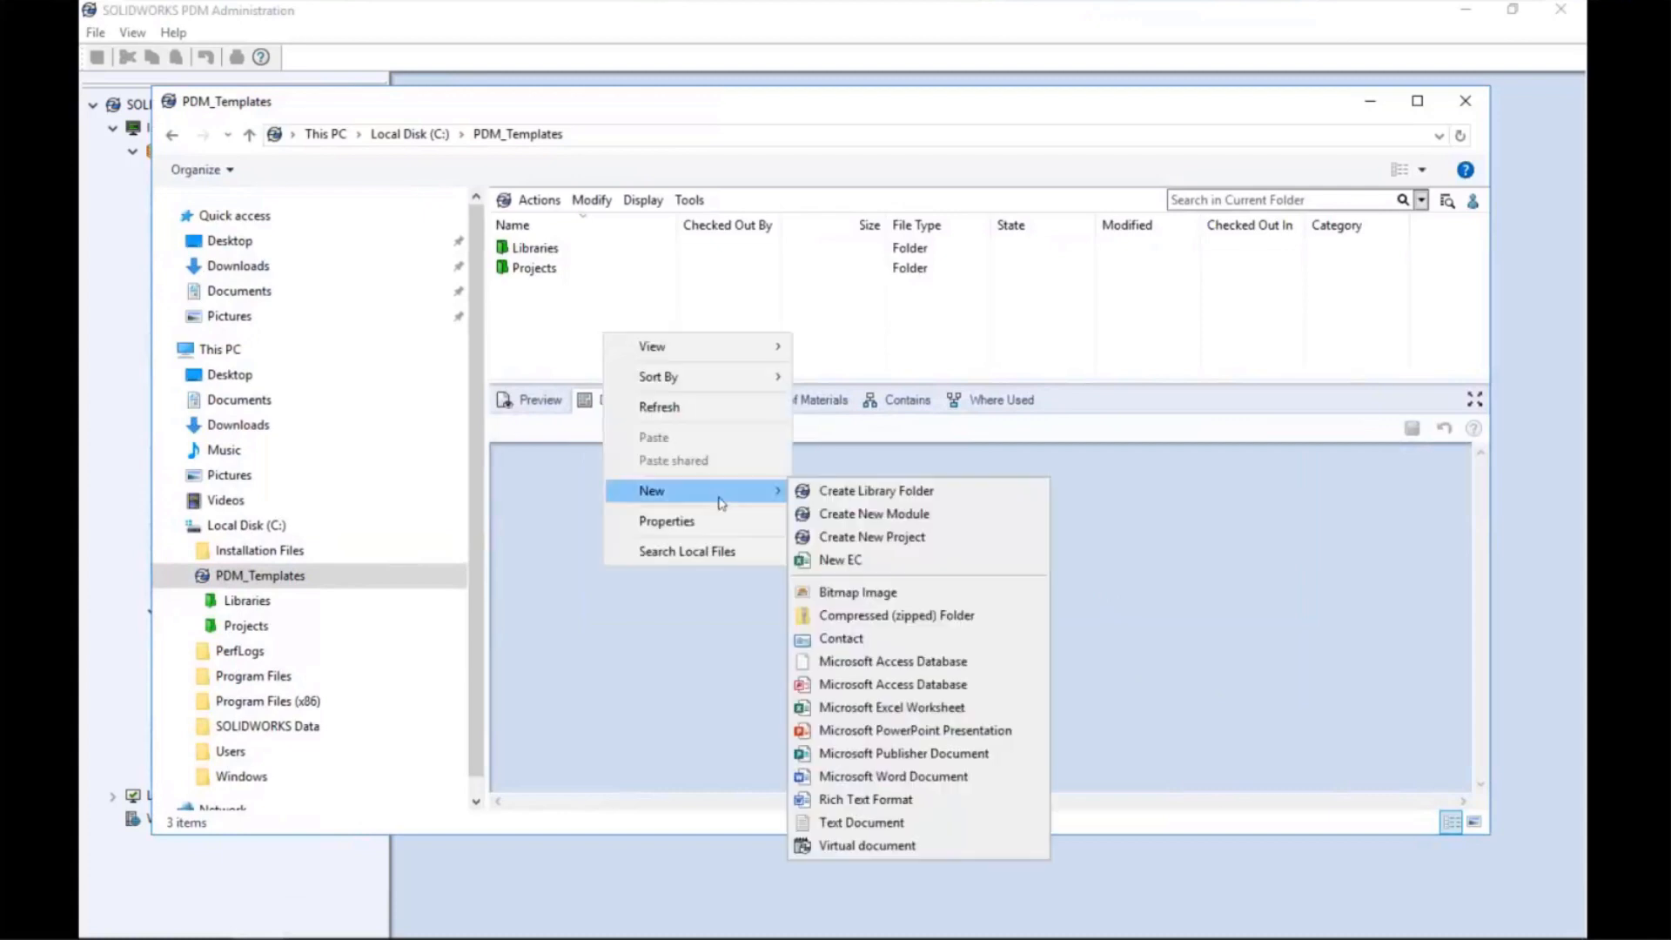
click(946, 544)
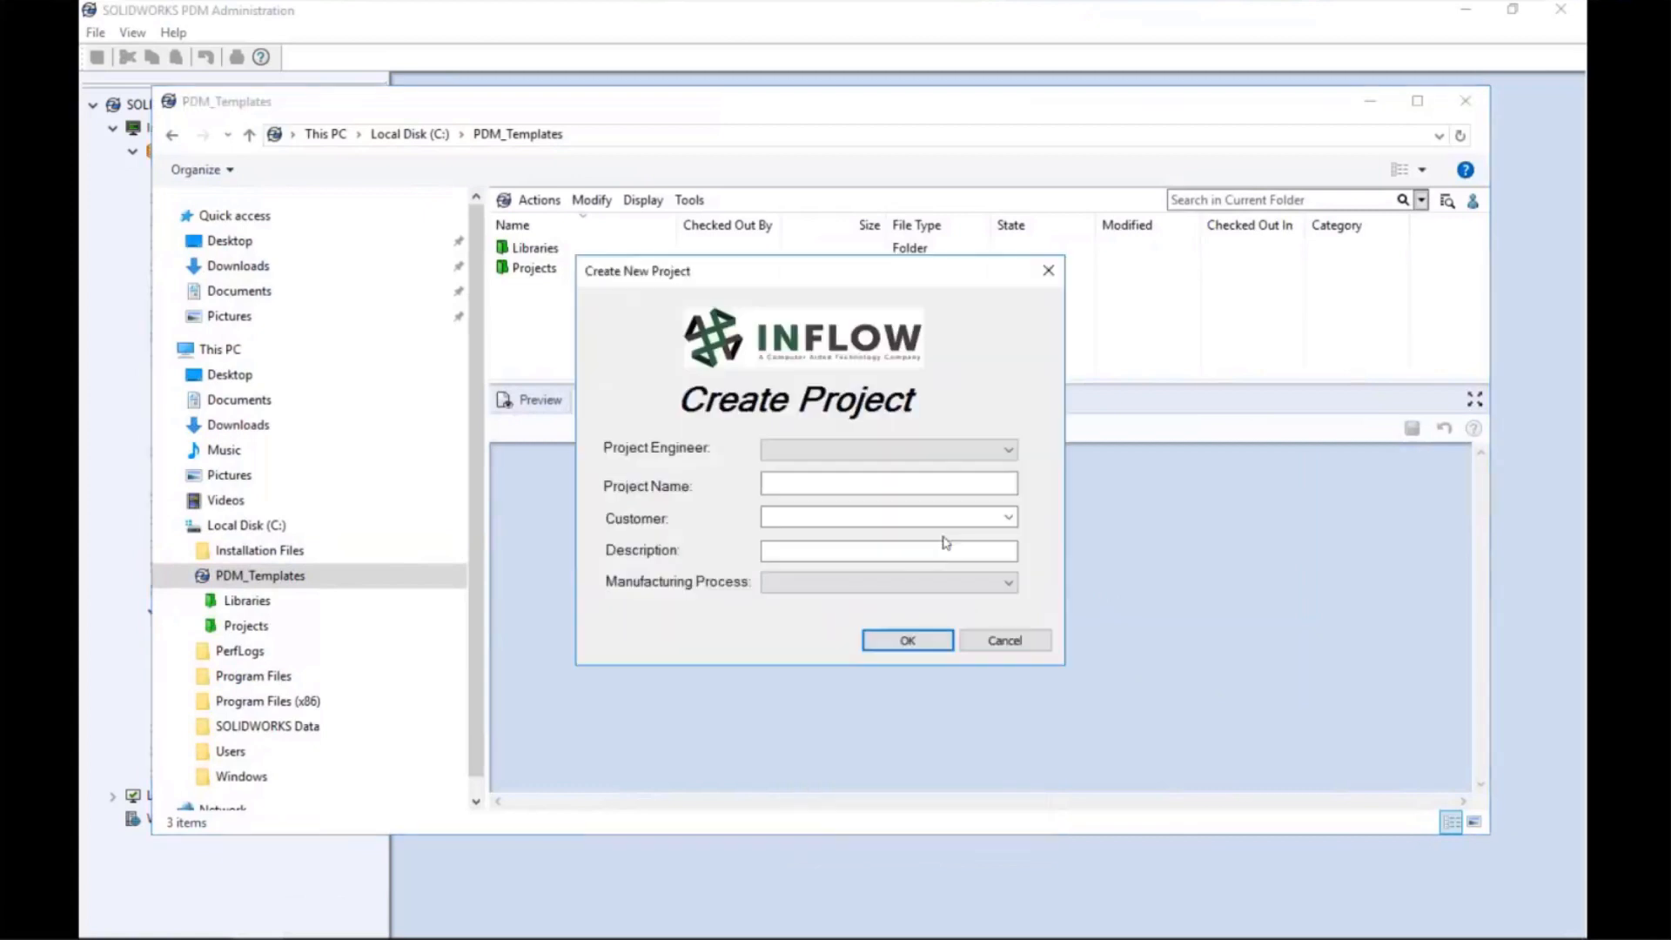
Choose the project engineer, name the project Terminator and set customer Cyberdyne Systems.
click(911, 453)
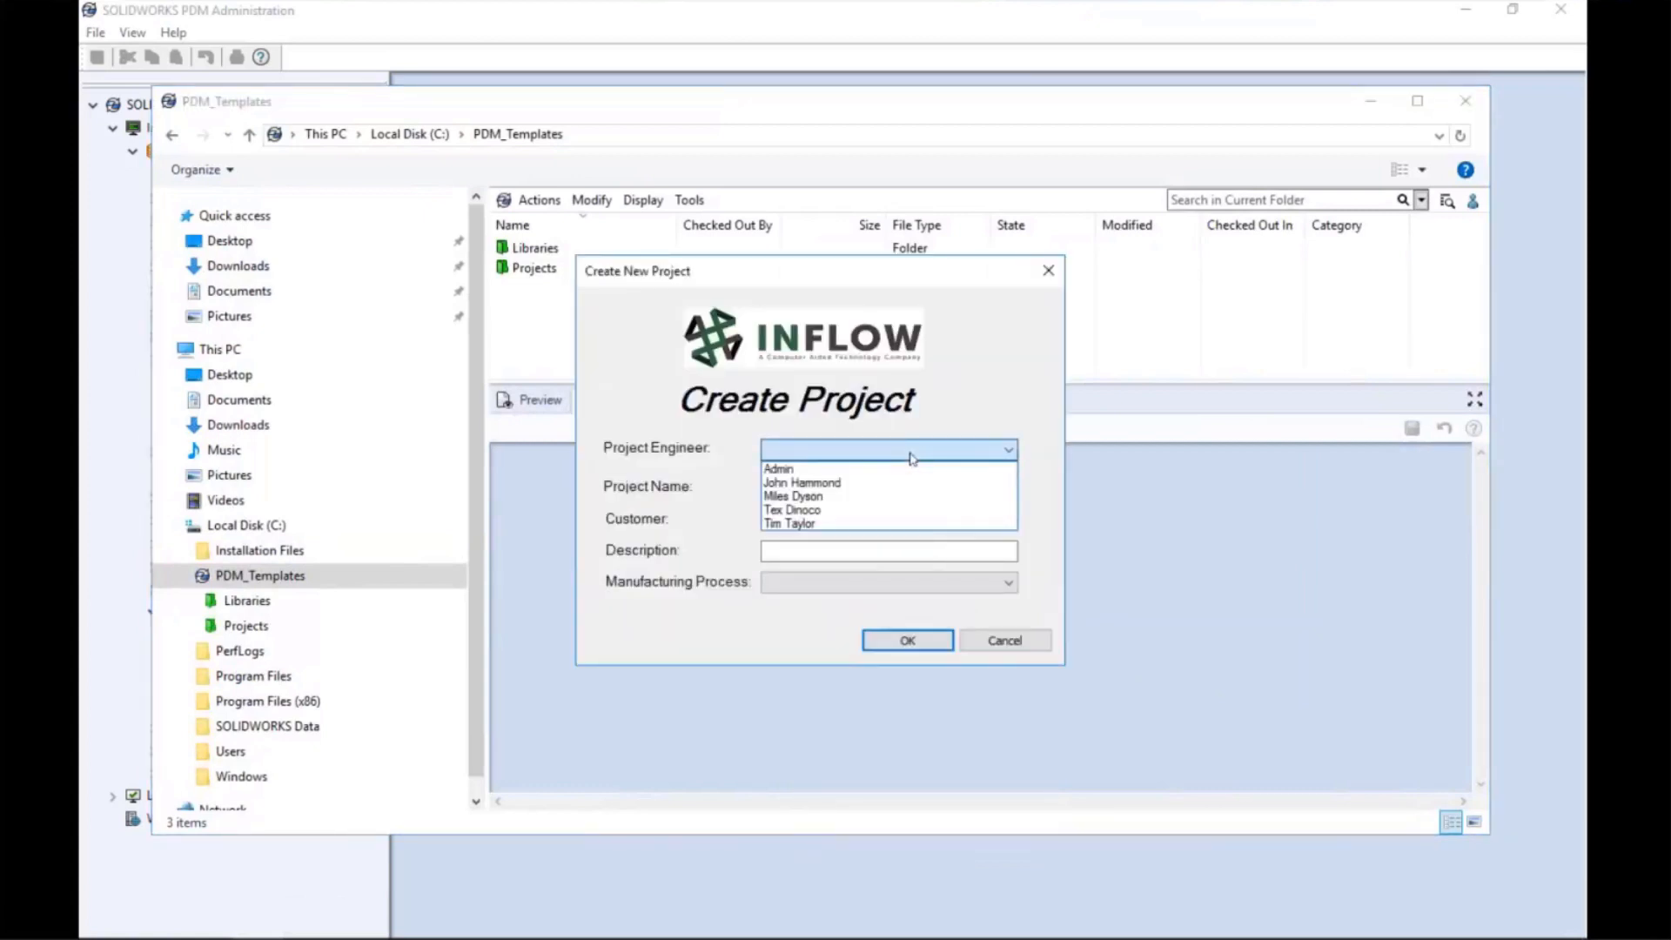
click(907, 498)
click(963, 482)
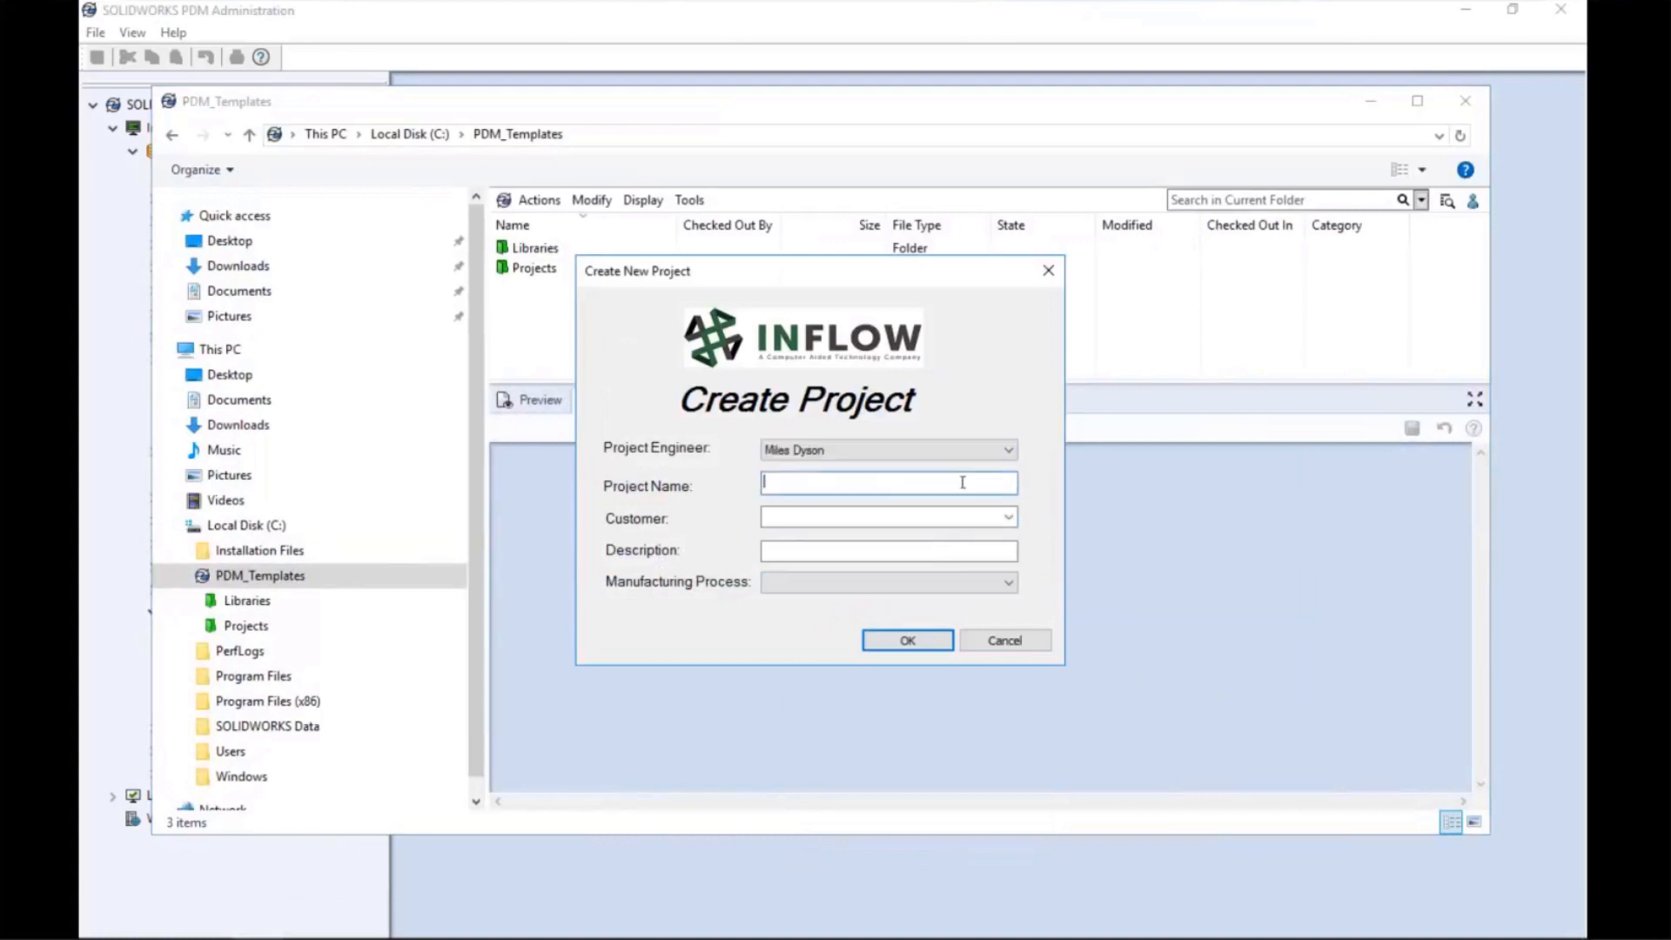
text(Terminator)
key(Tab)
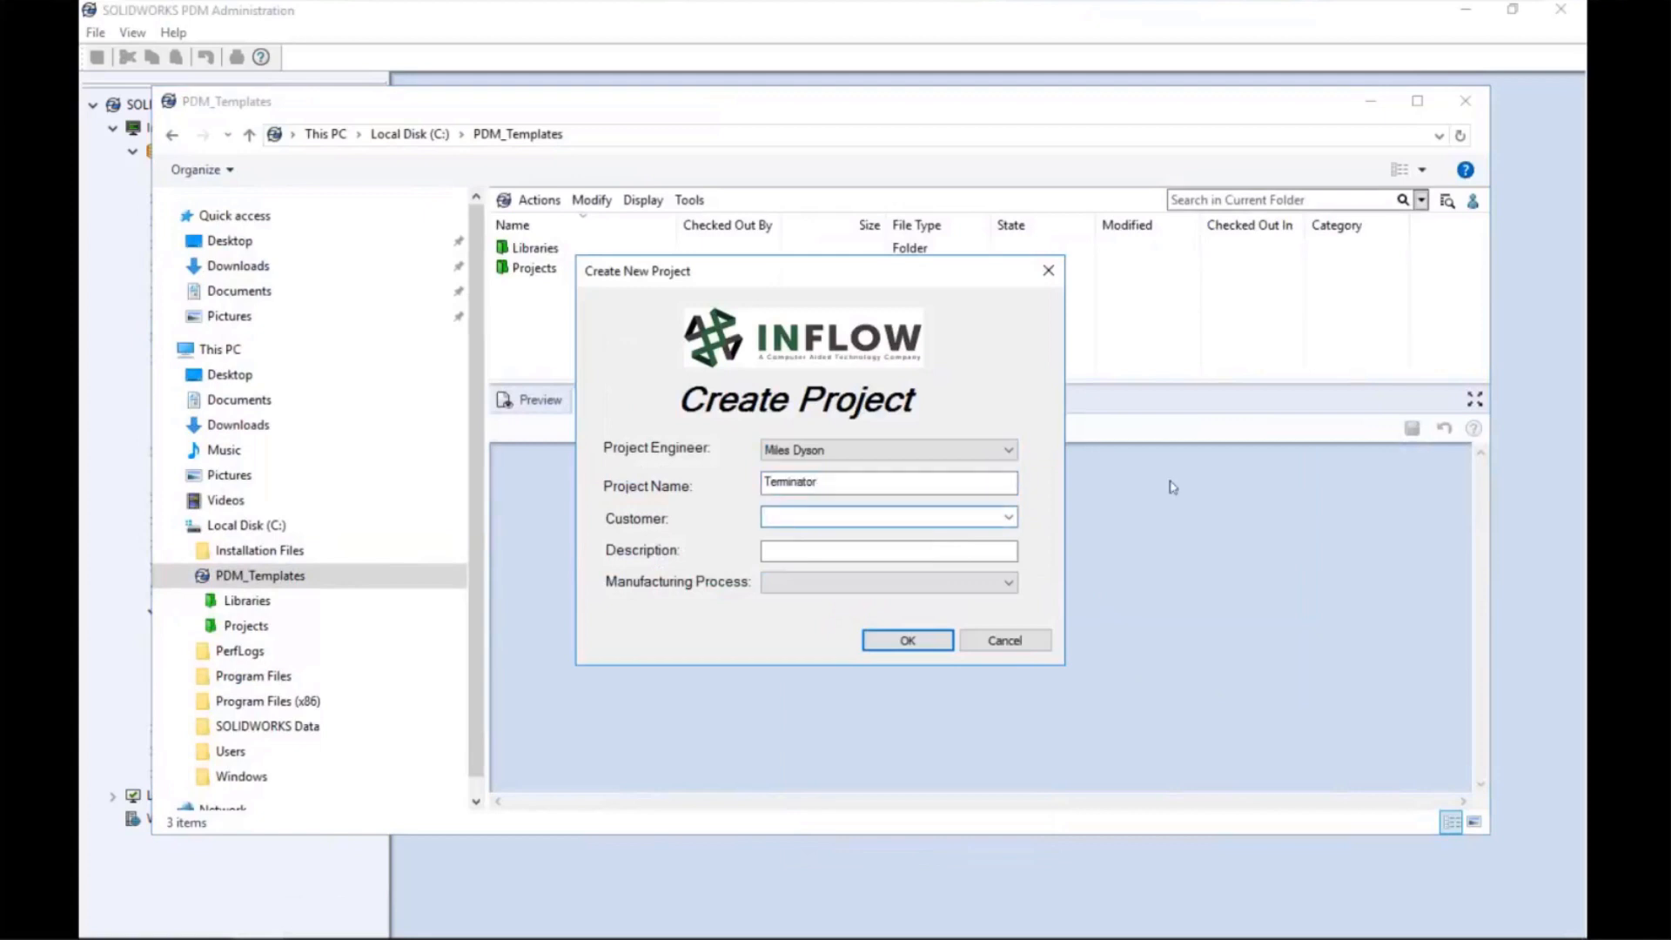
click(1008, 519)
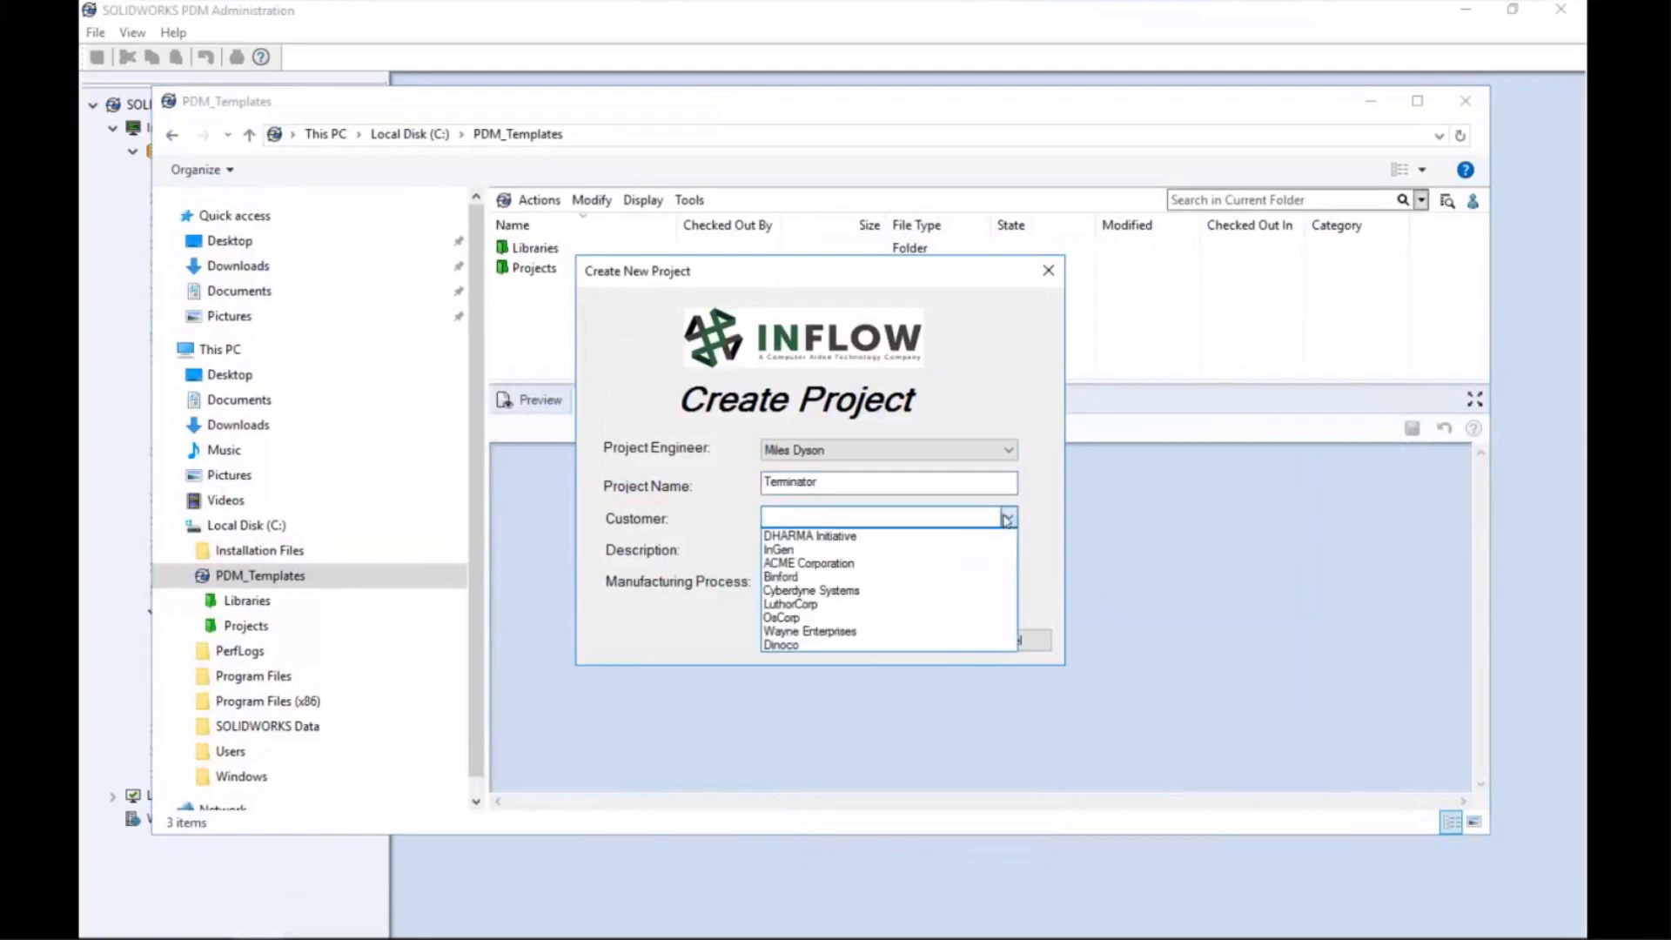
click(936, 591)
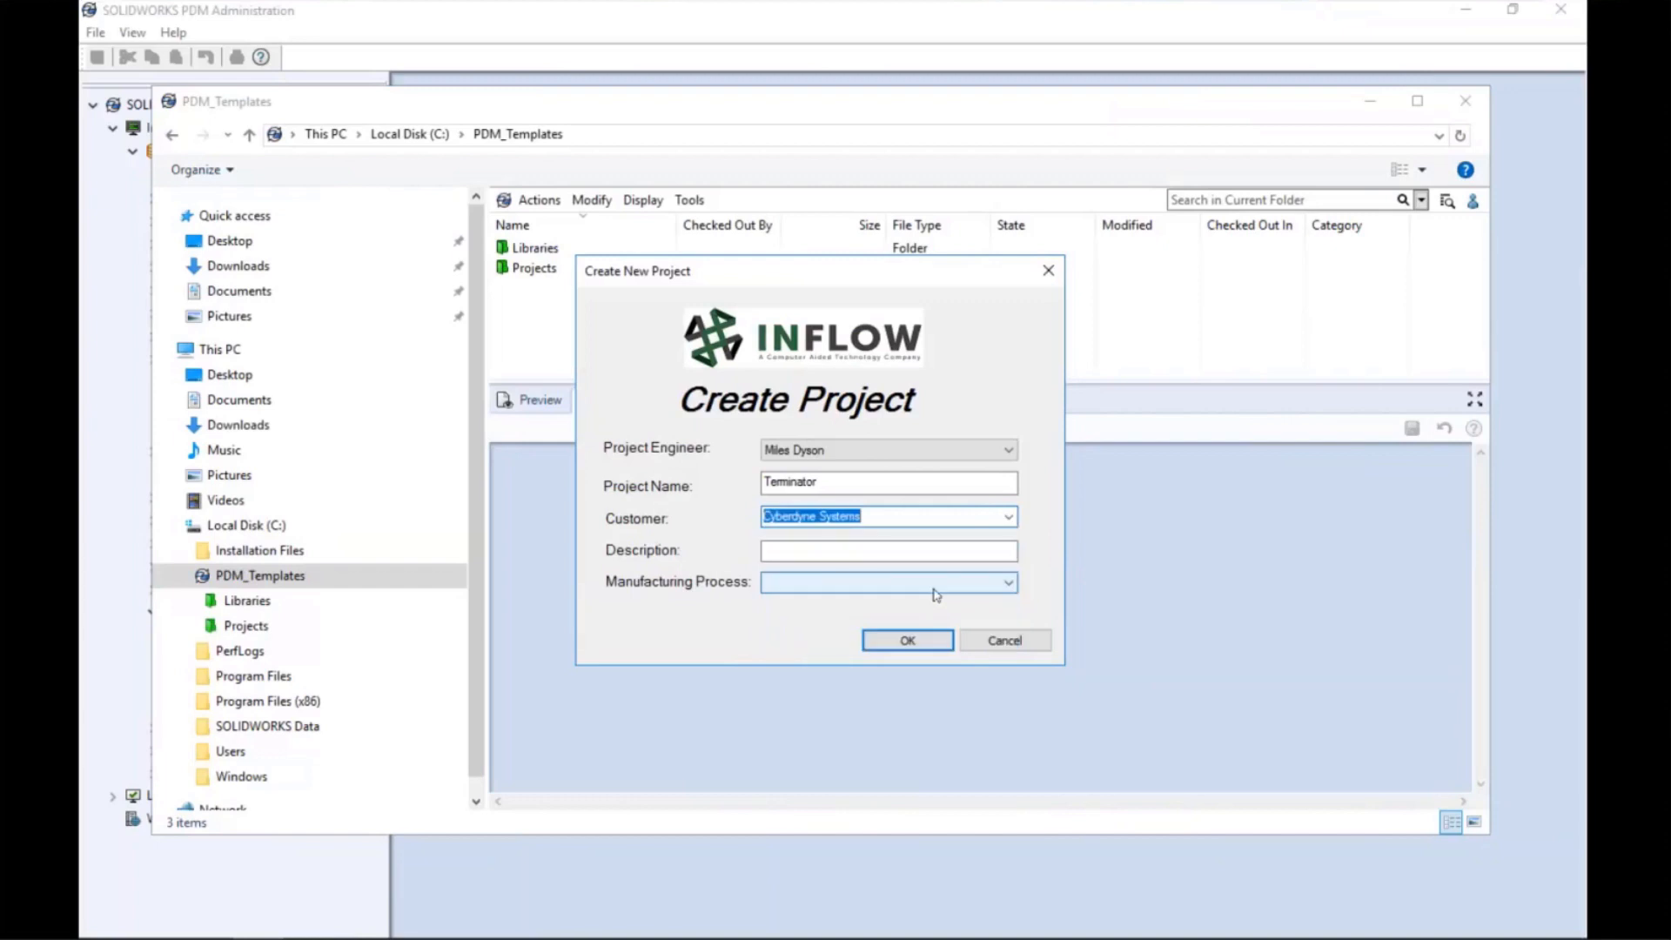
Describe the project as T-800 Infiltrator with Laser process and create it.
click(855, 549)
text(T)
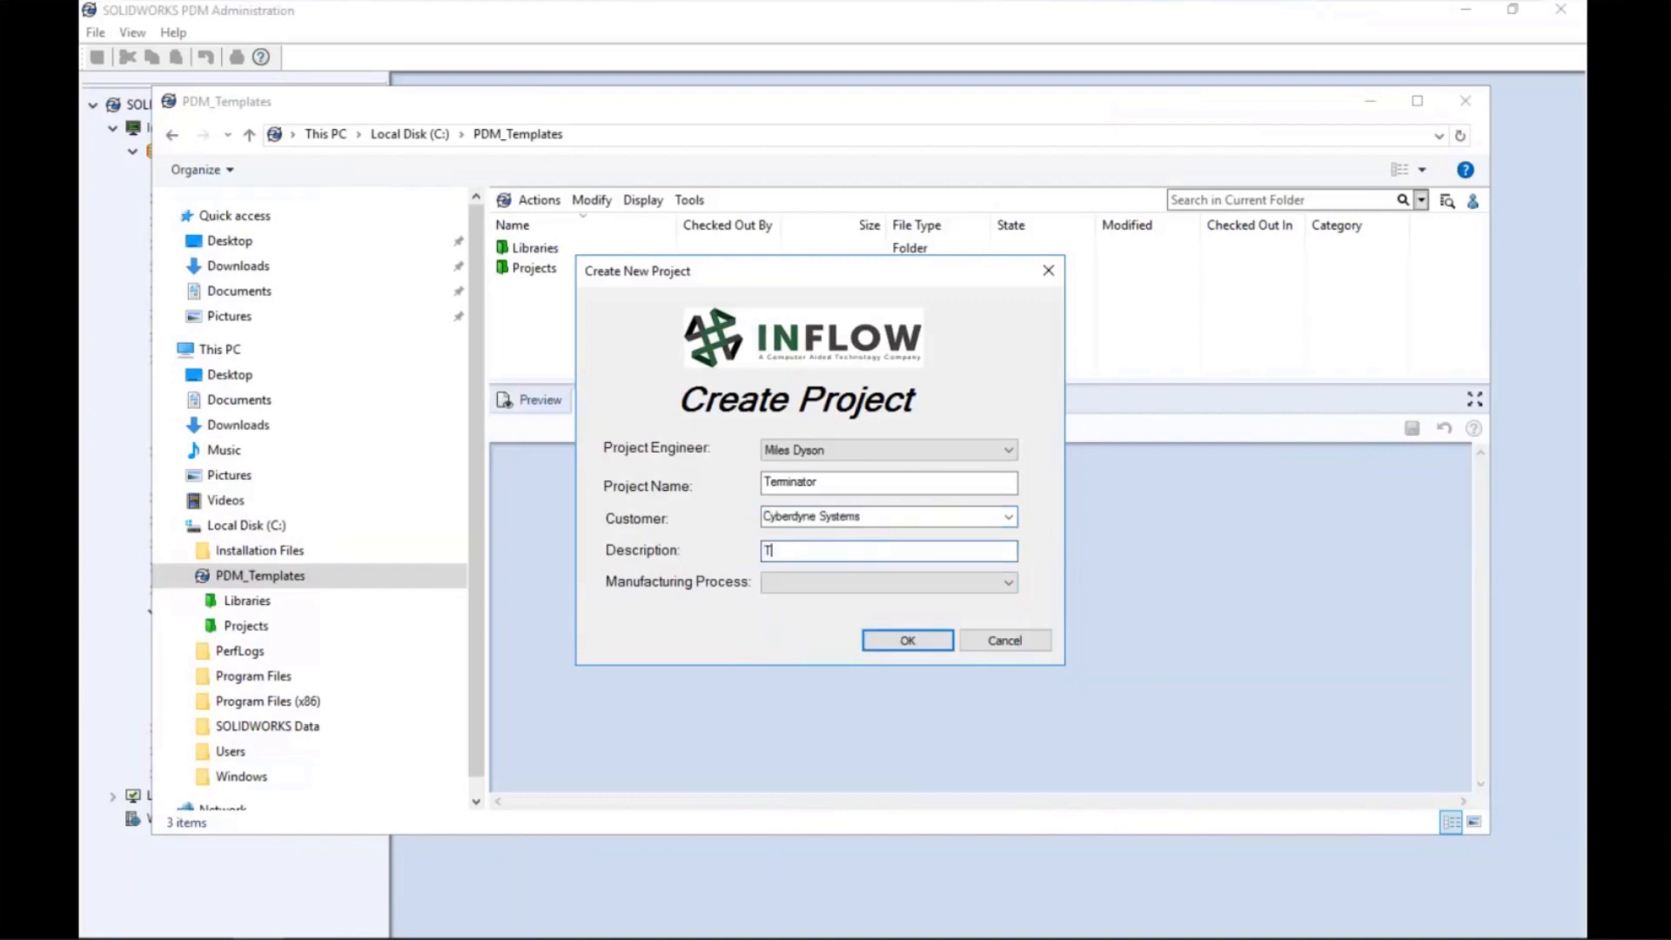
text(-800 Infiltrator)
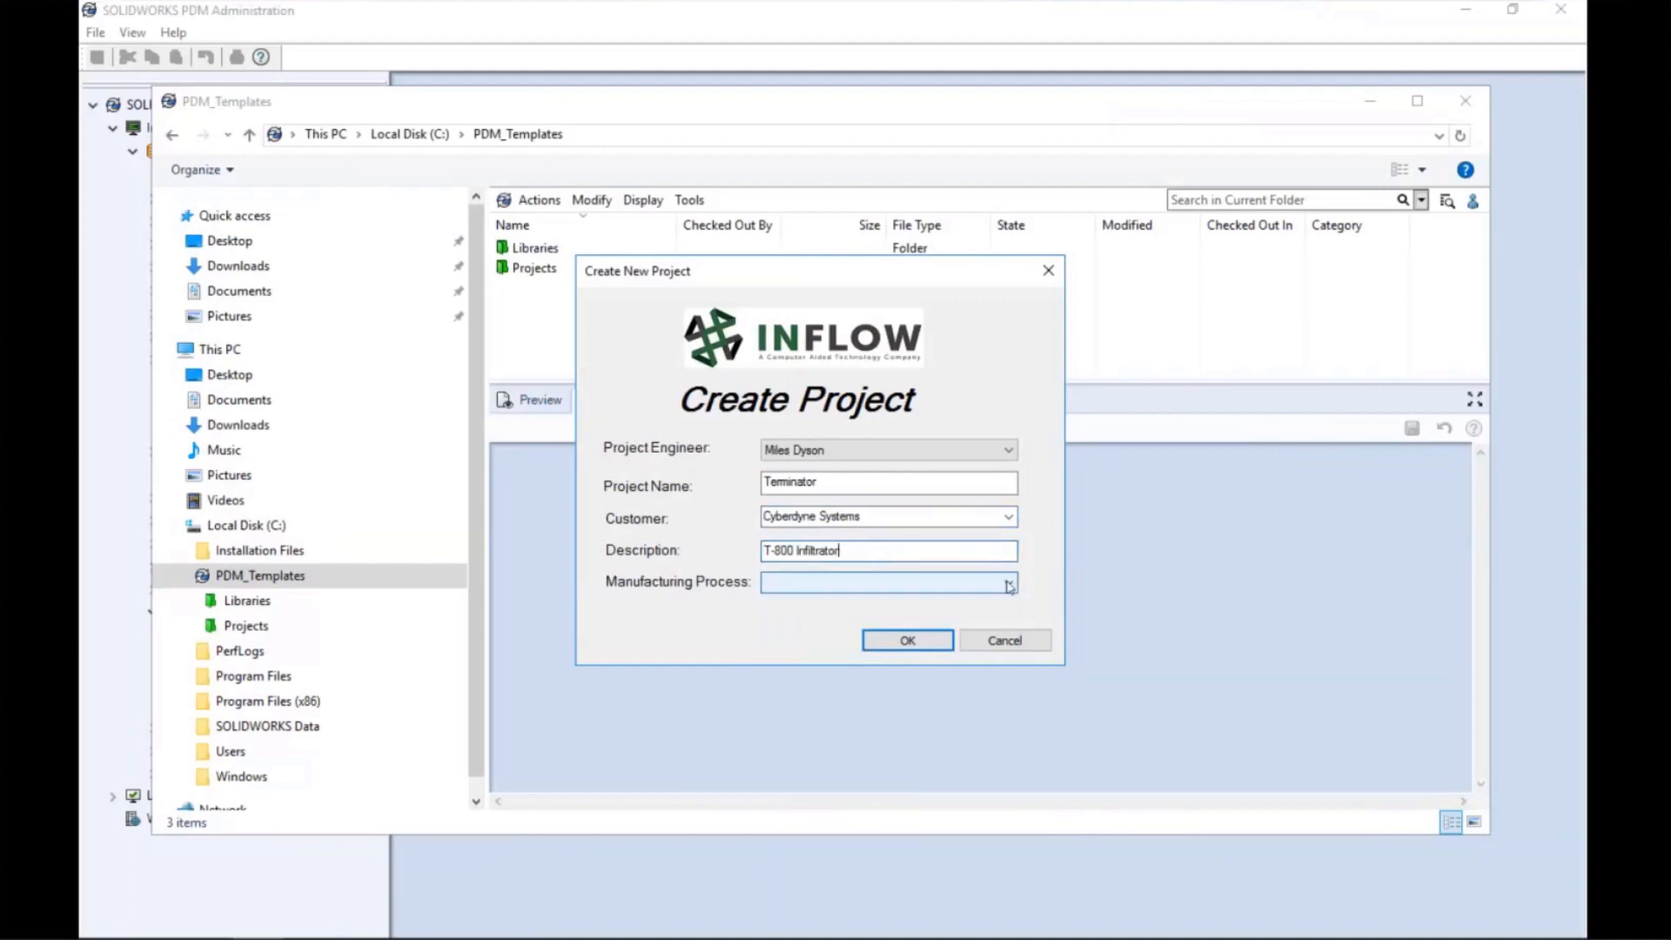
click(966, 582)
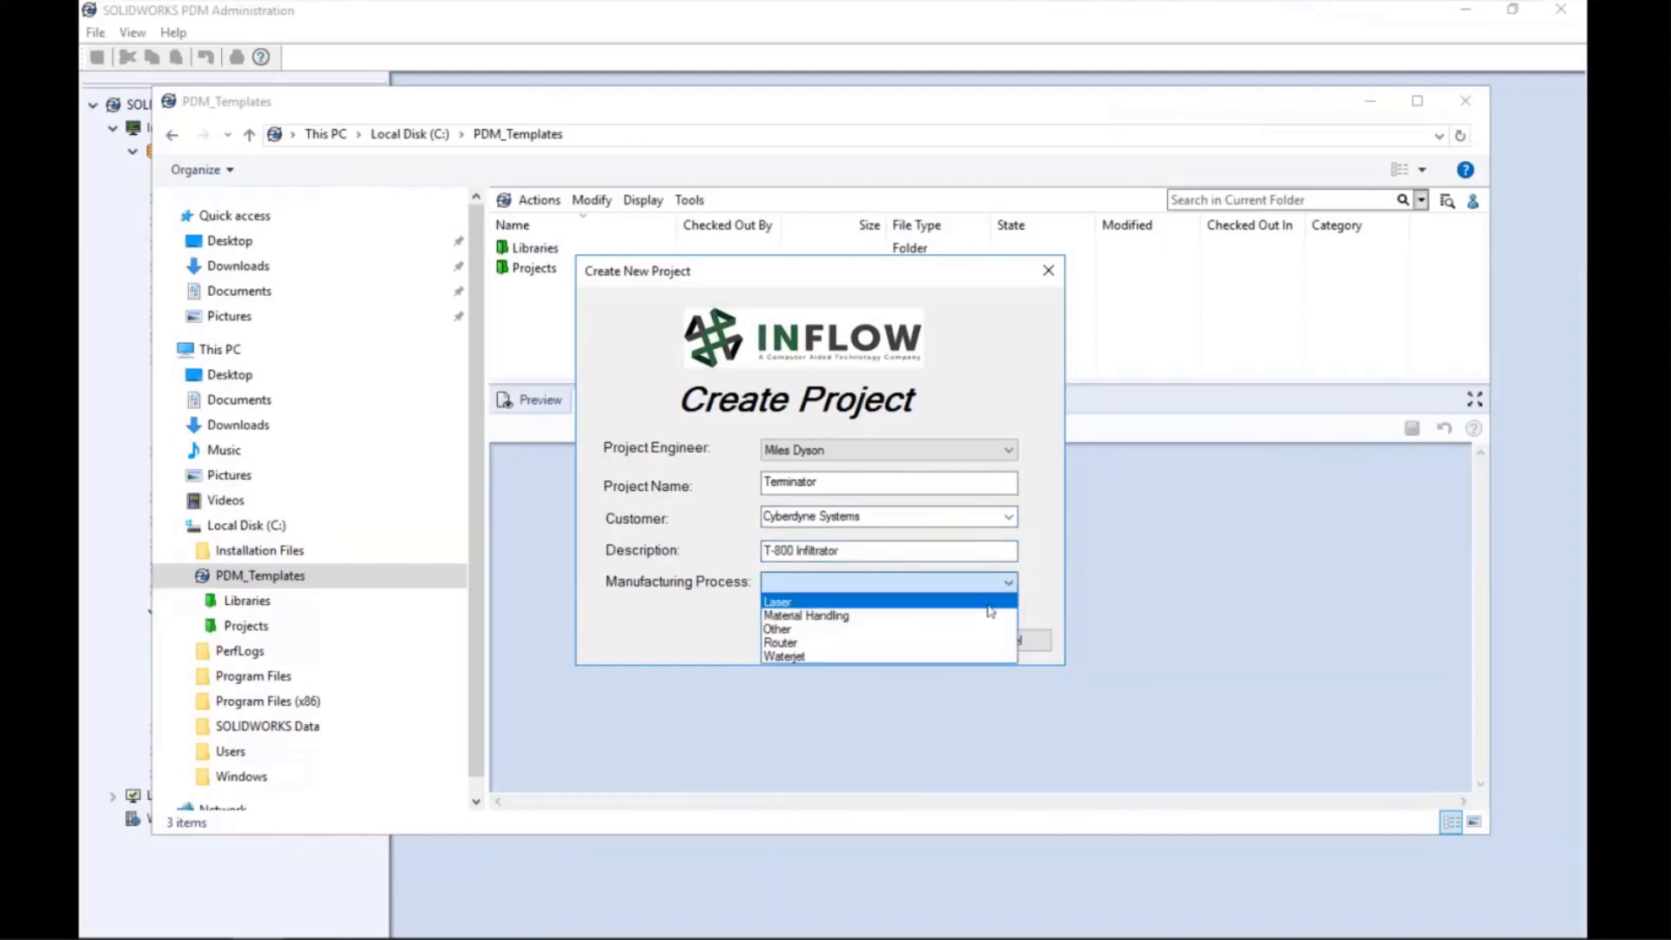
click(989, 605)
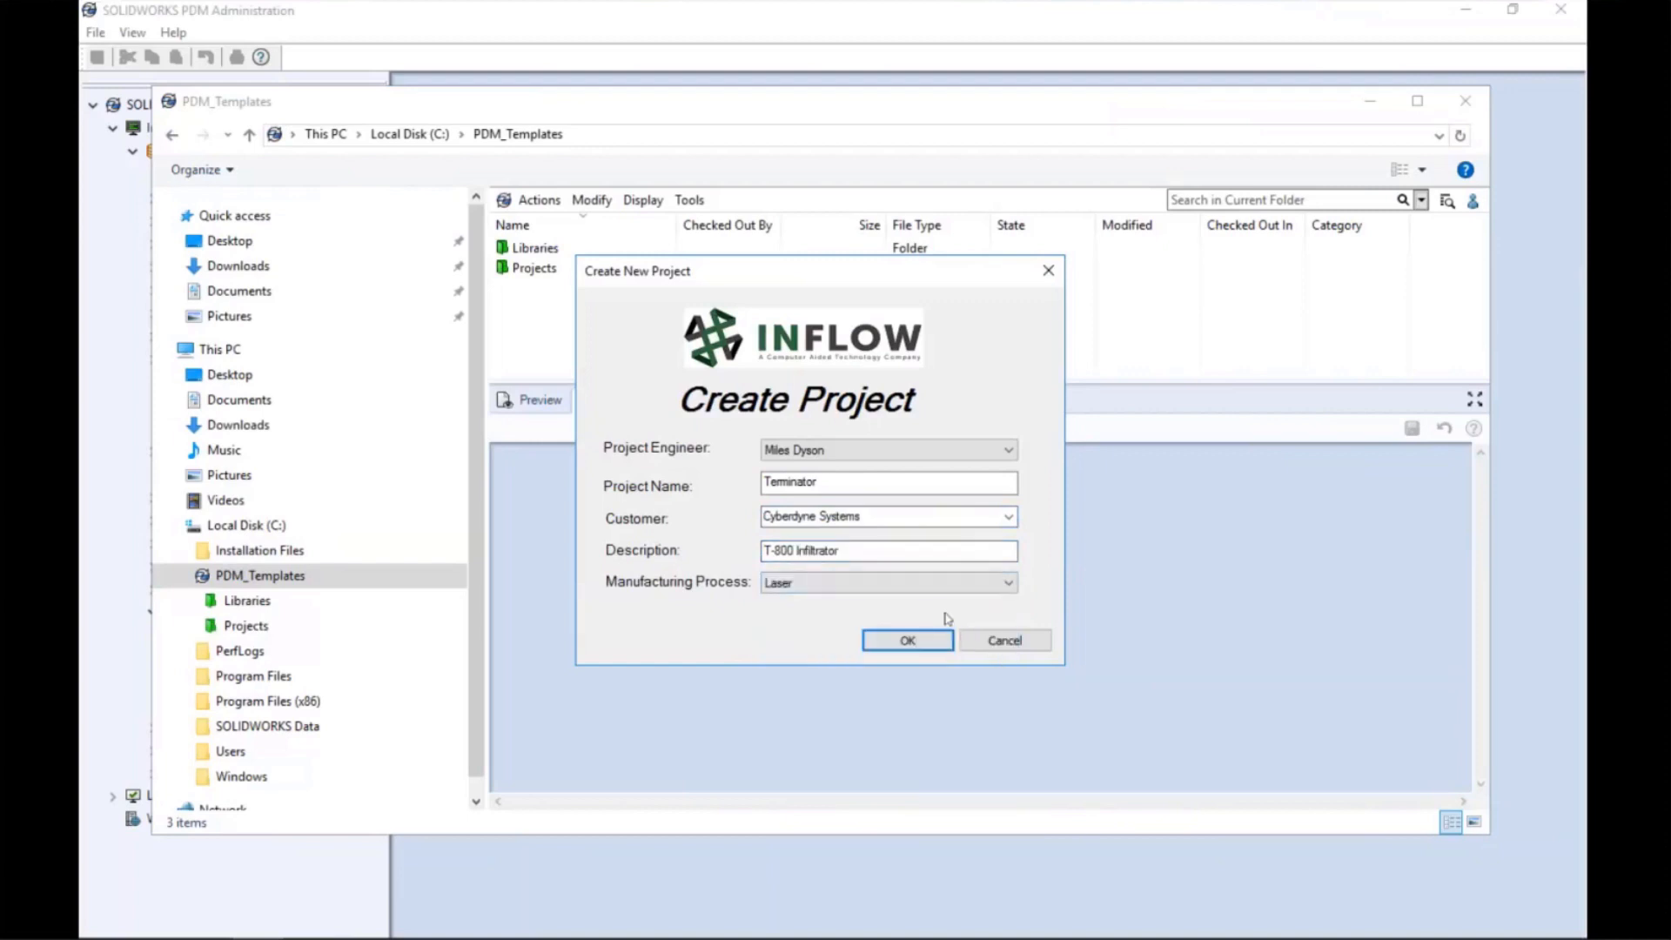
click(908, 640)
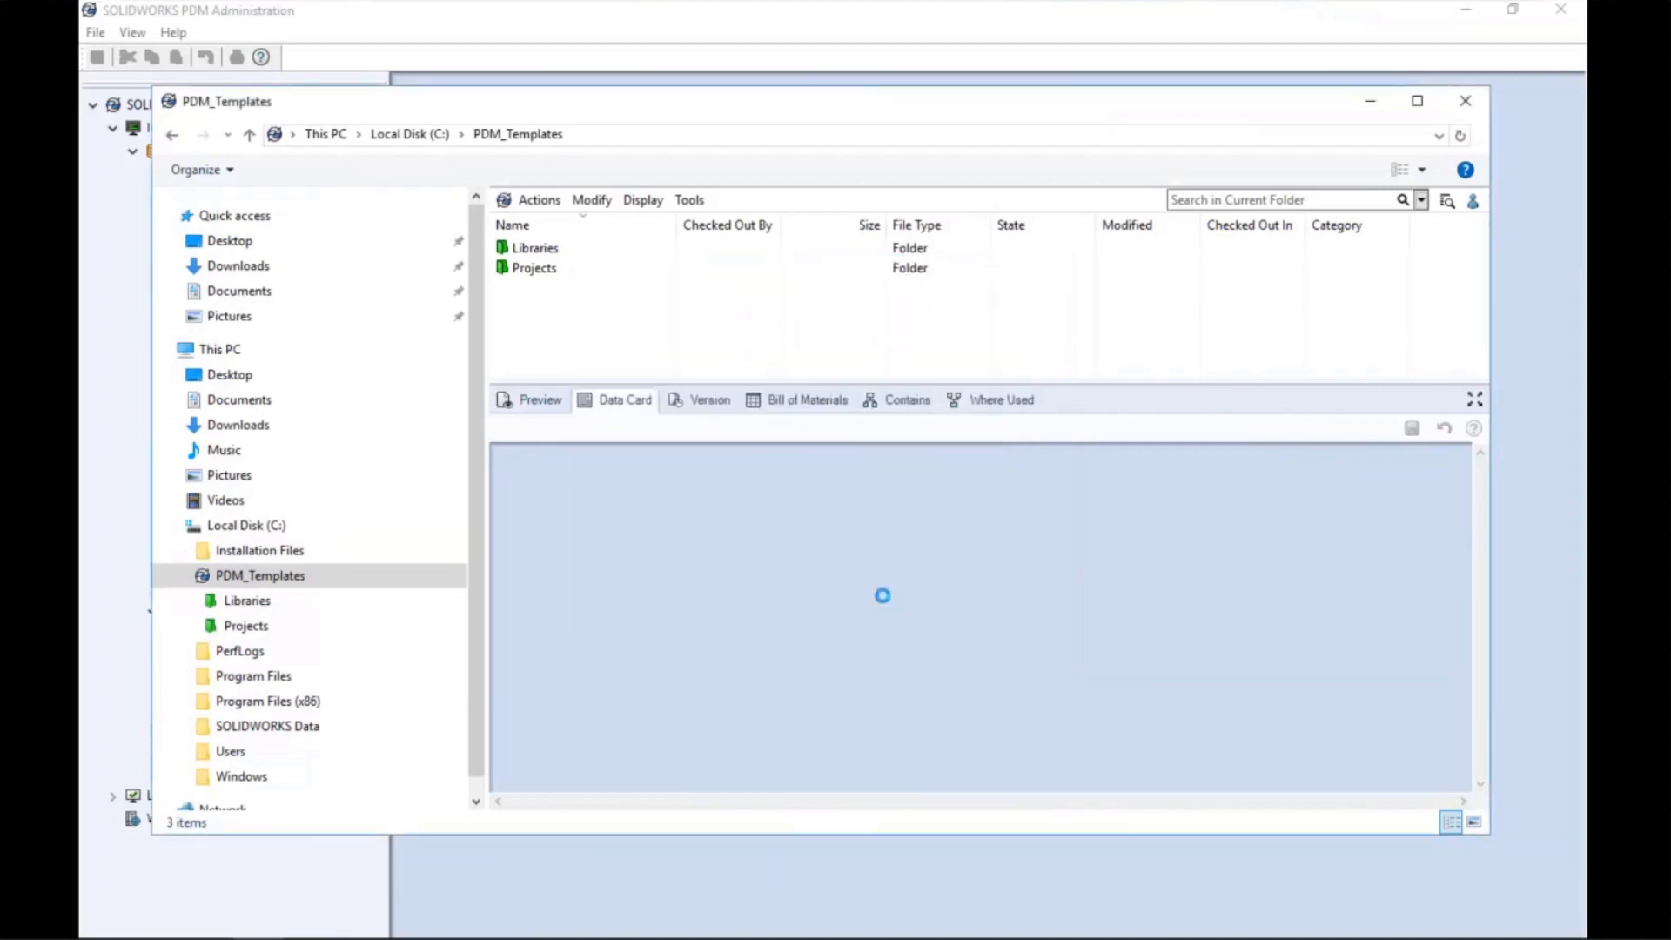
Browse Projects\2020\P-1007\Eng-Mech to verify the new project, then close the vault window.
double_click(551, 273)
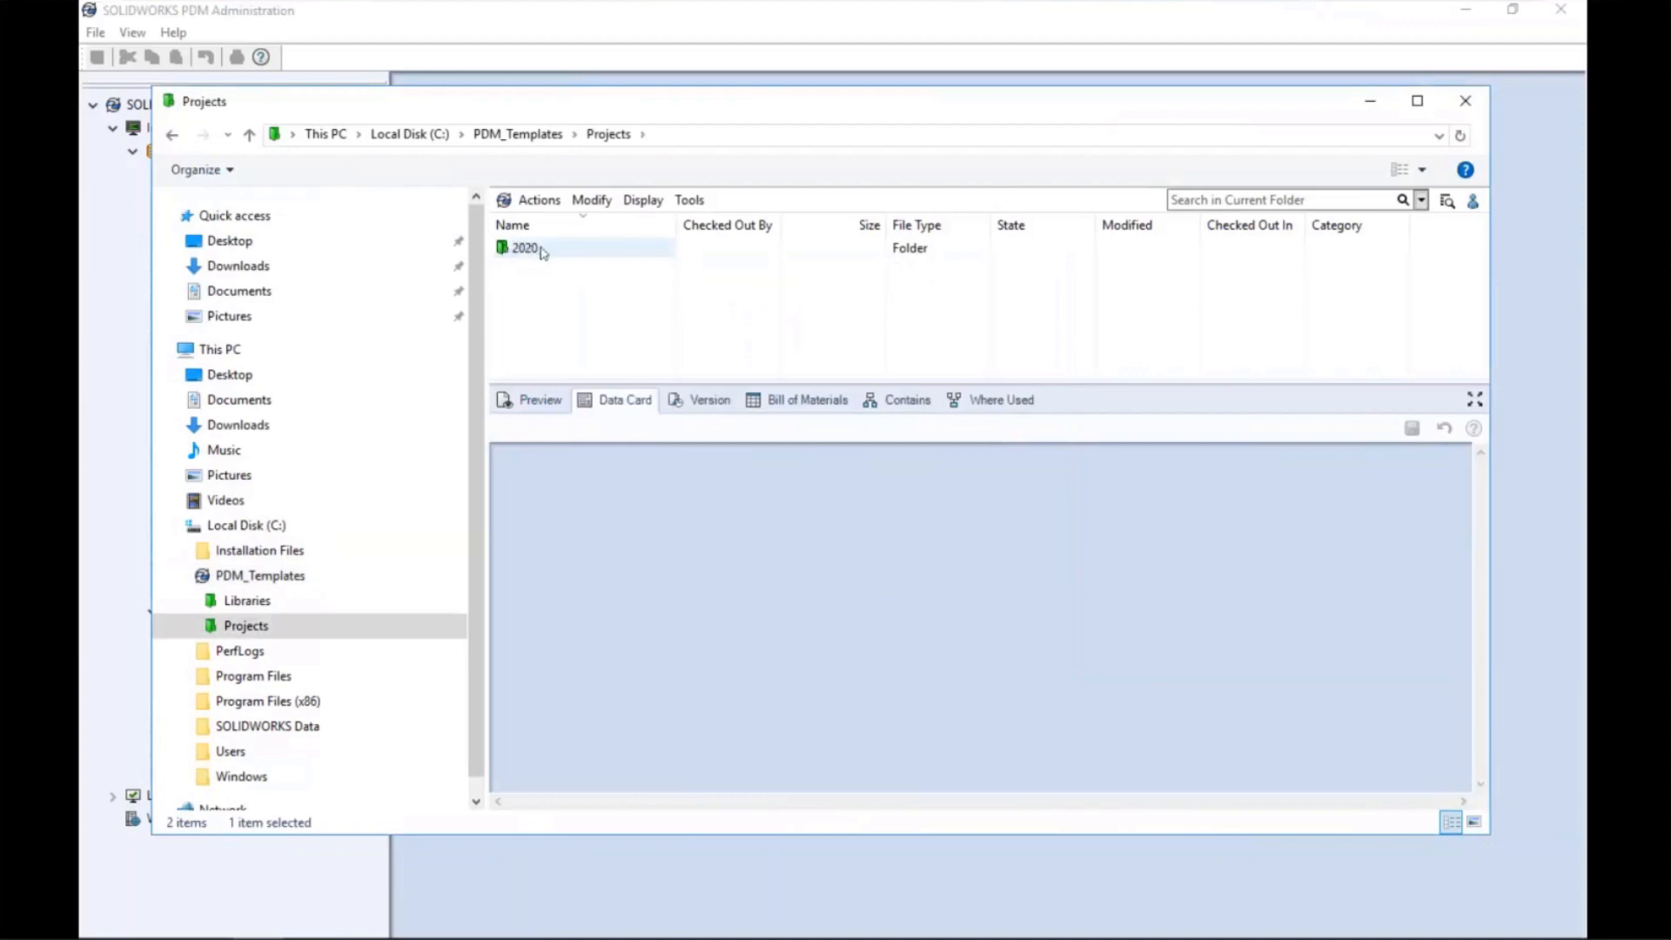
double_click(540, 249)
click(590, 309)
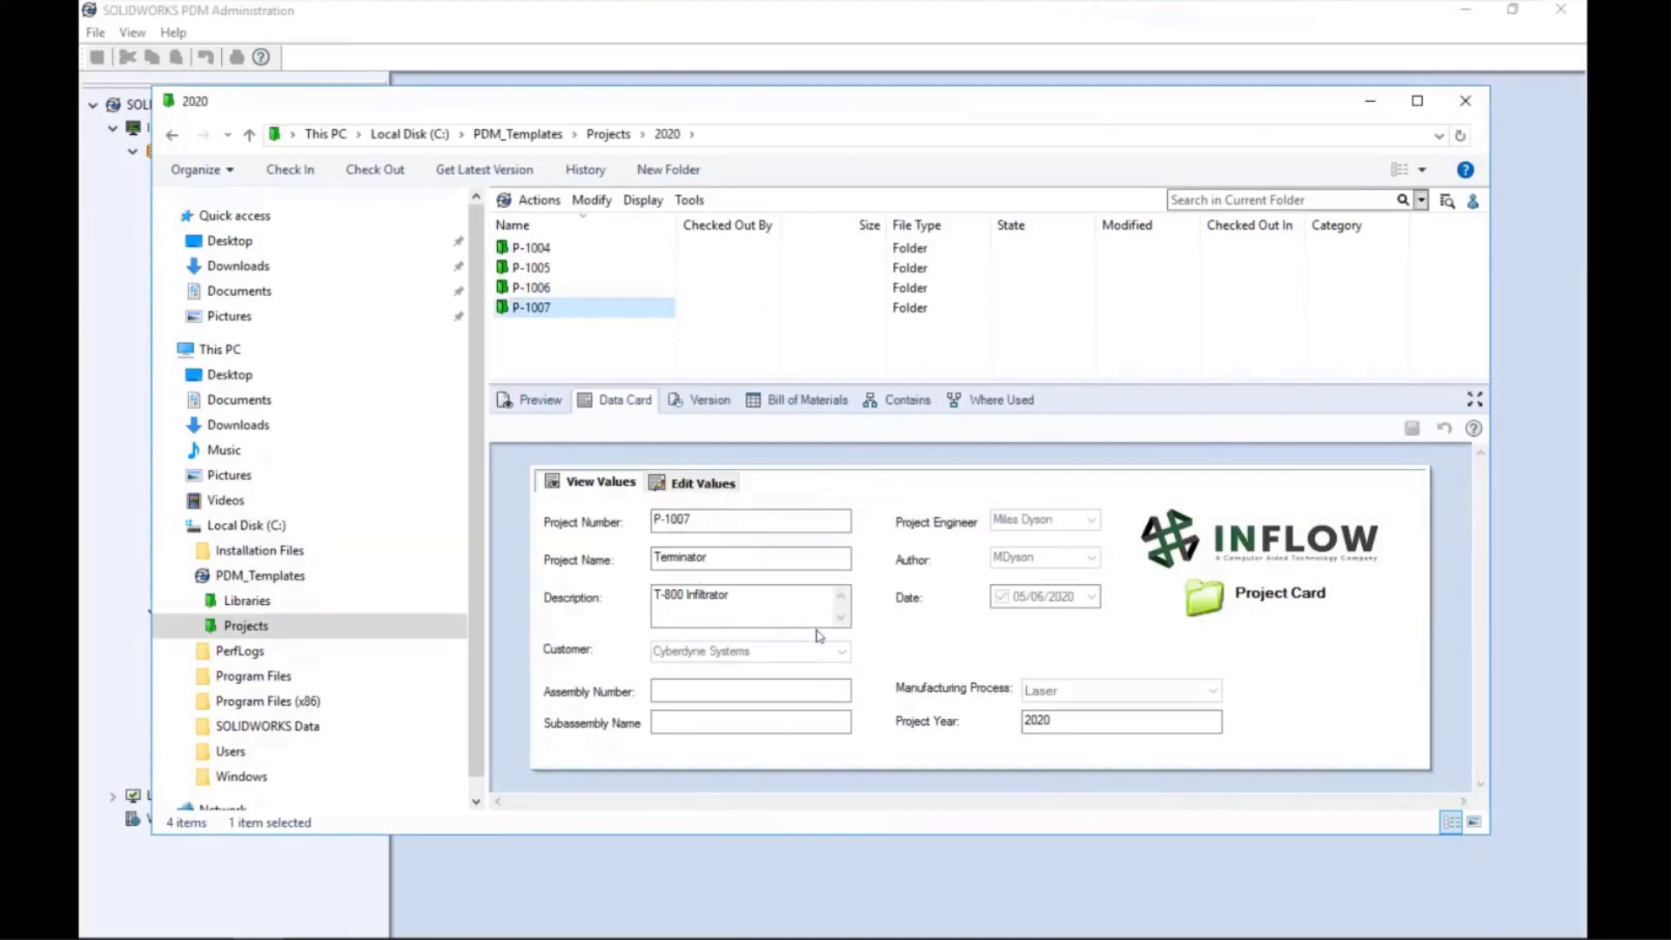
double_click(561, 313)
click(550, 254)
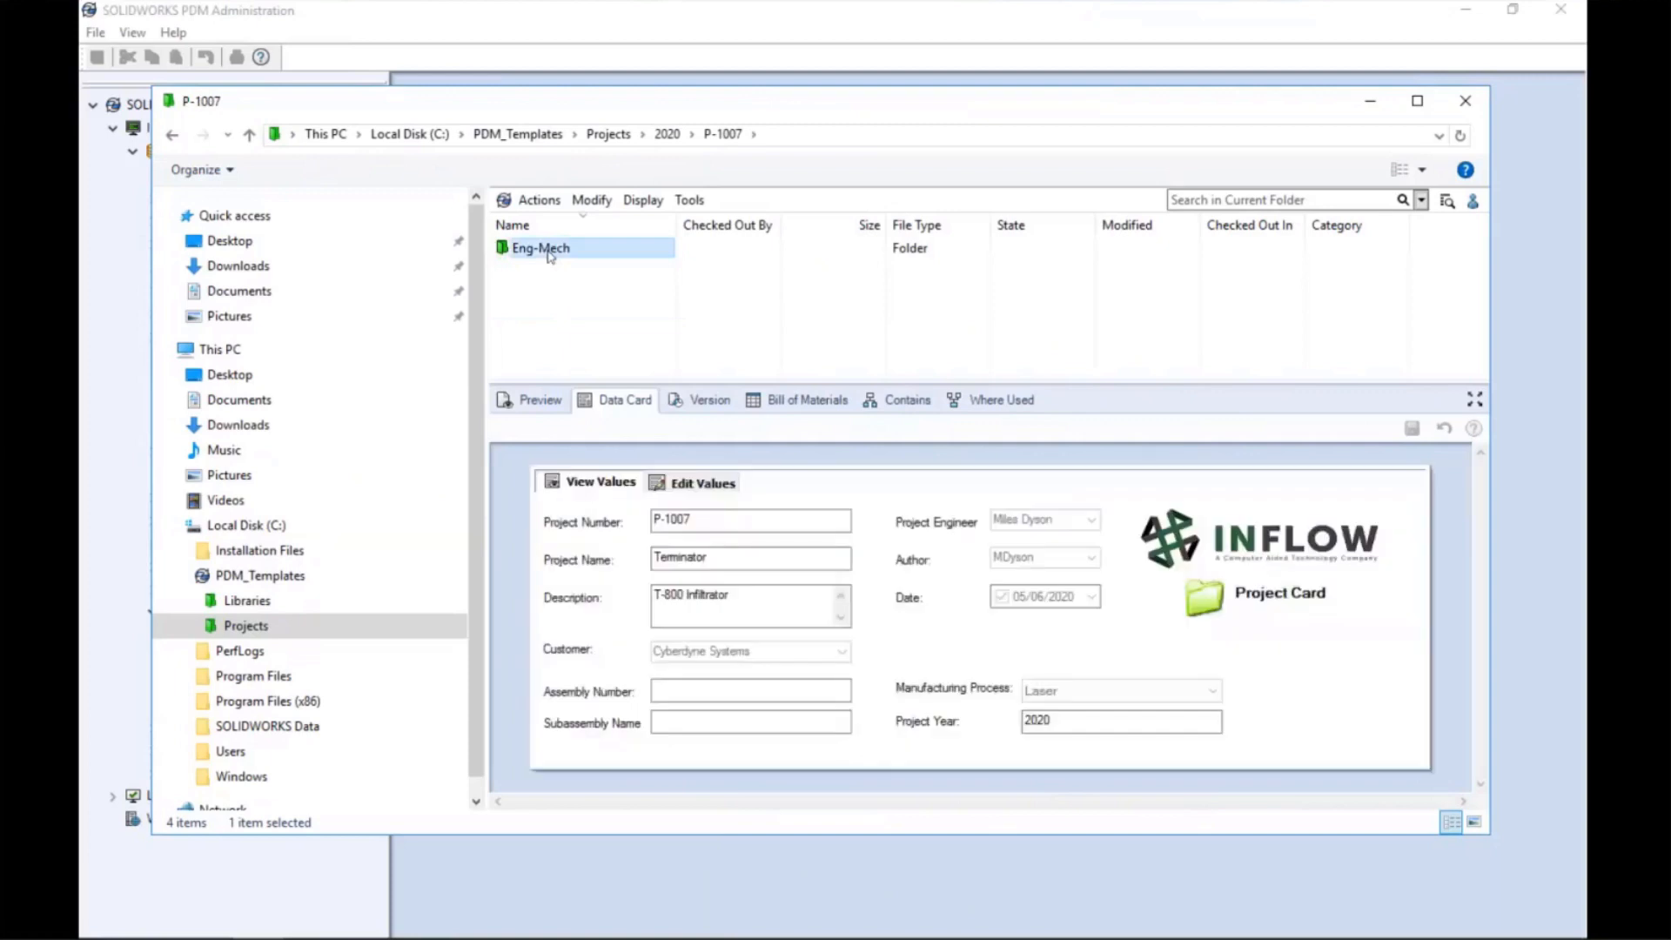
double_click(549, 251)
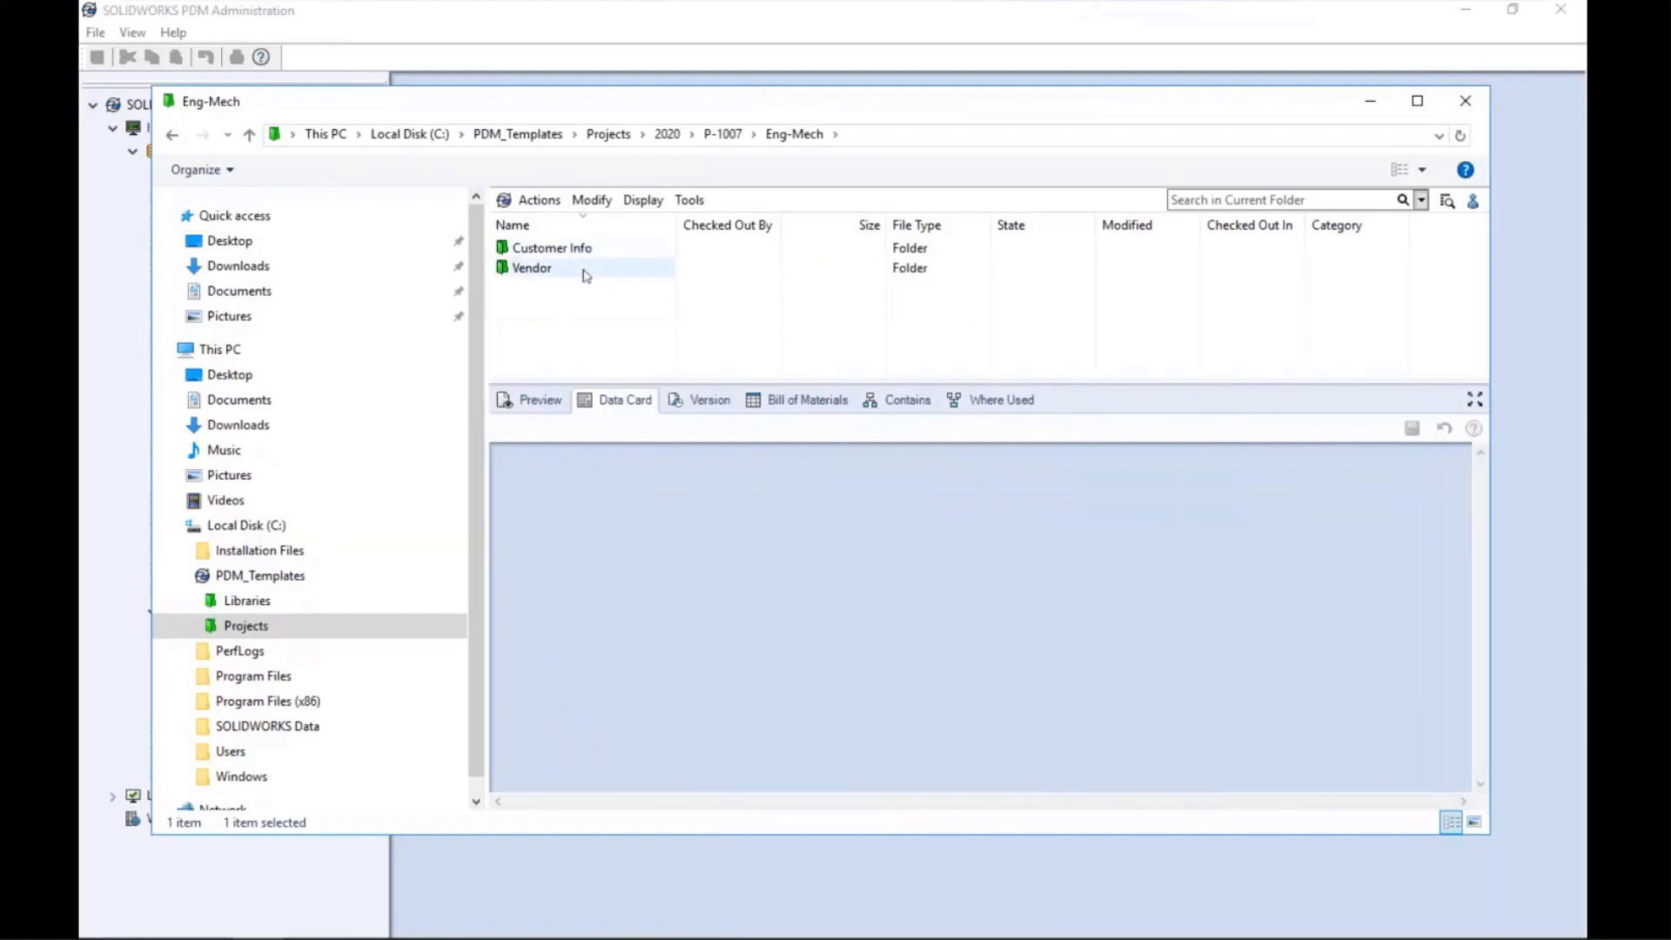
click(722, 46)
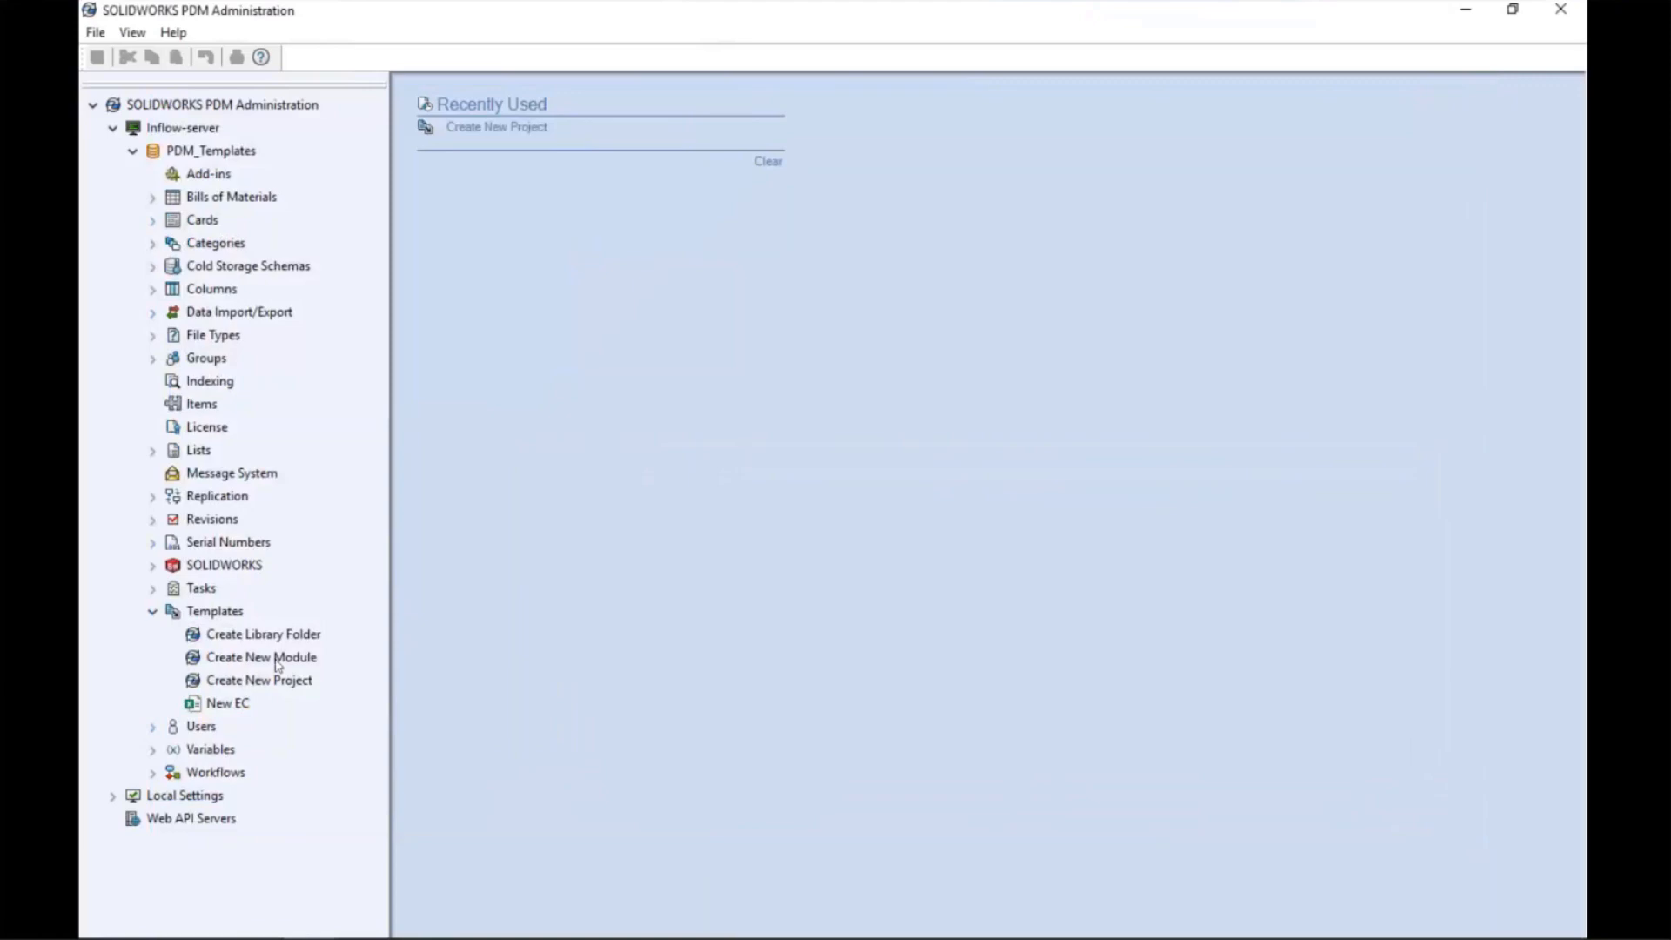
click(152, 220)
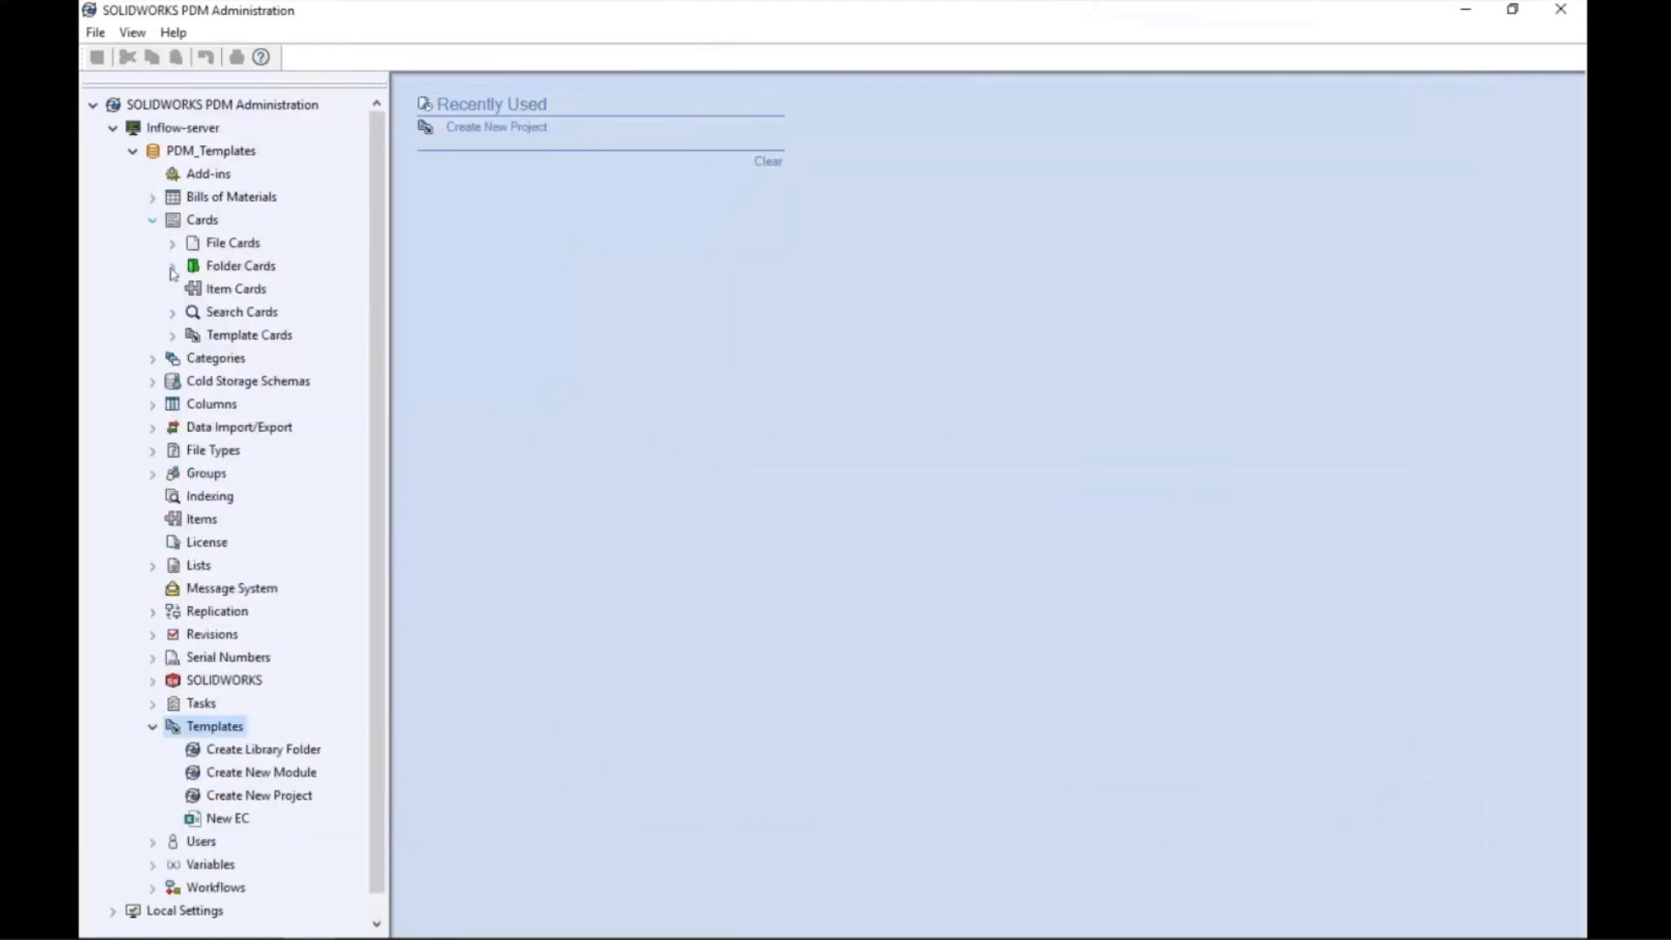
click(173, 335)
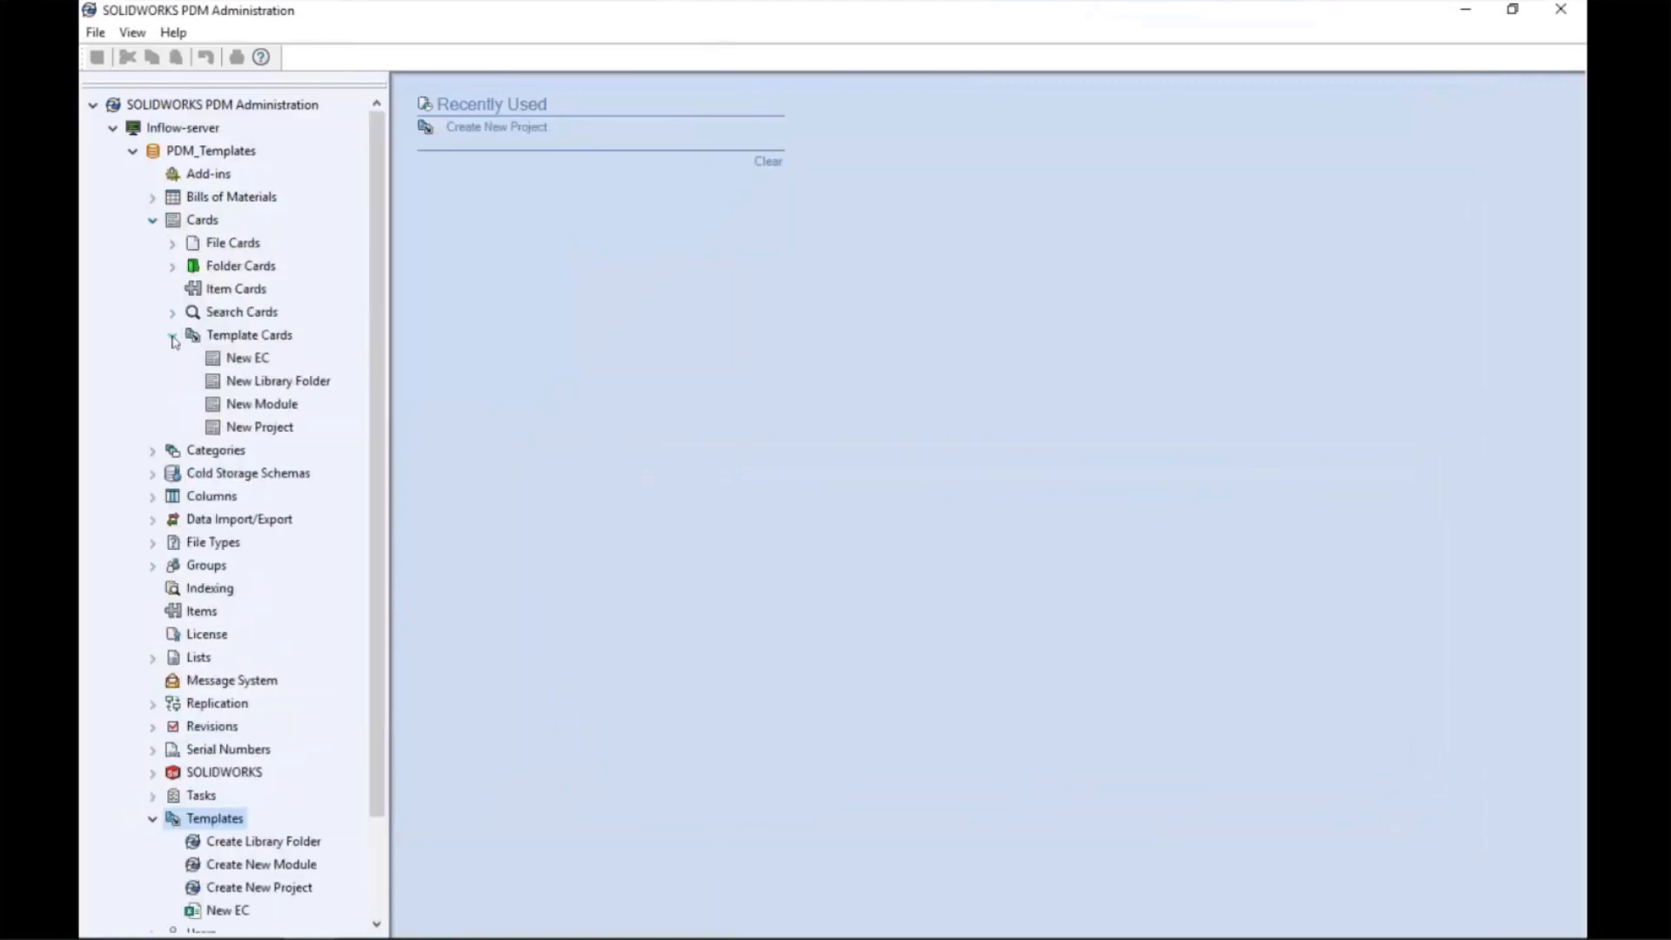
double_click(261, 404)
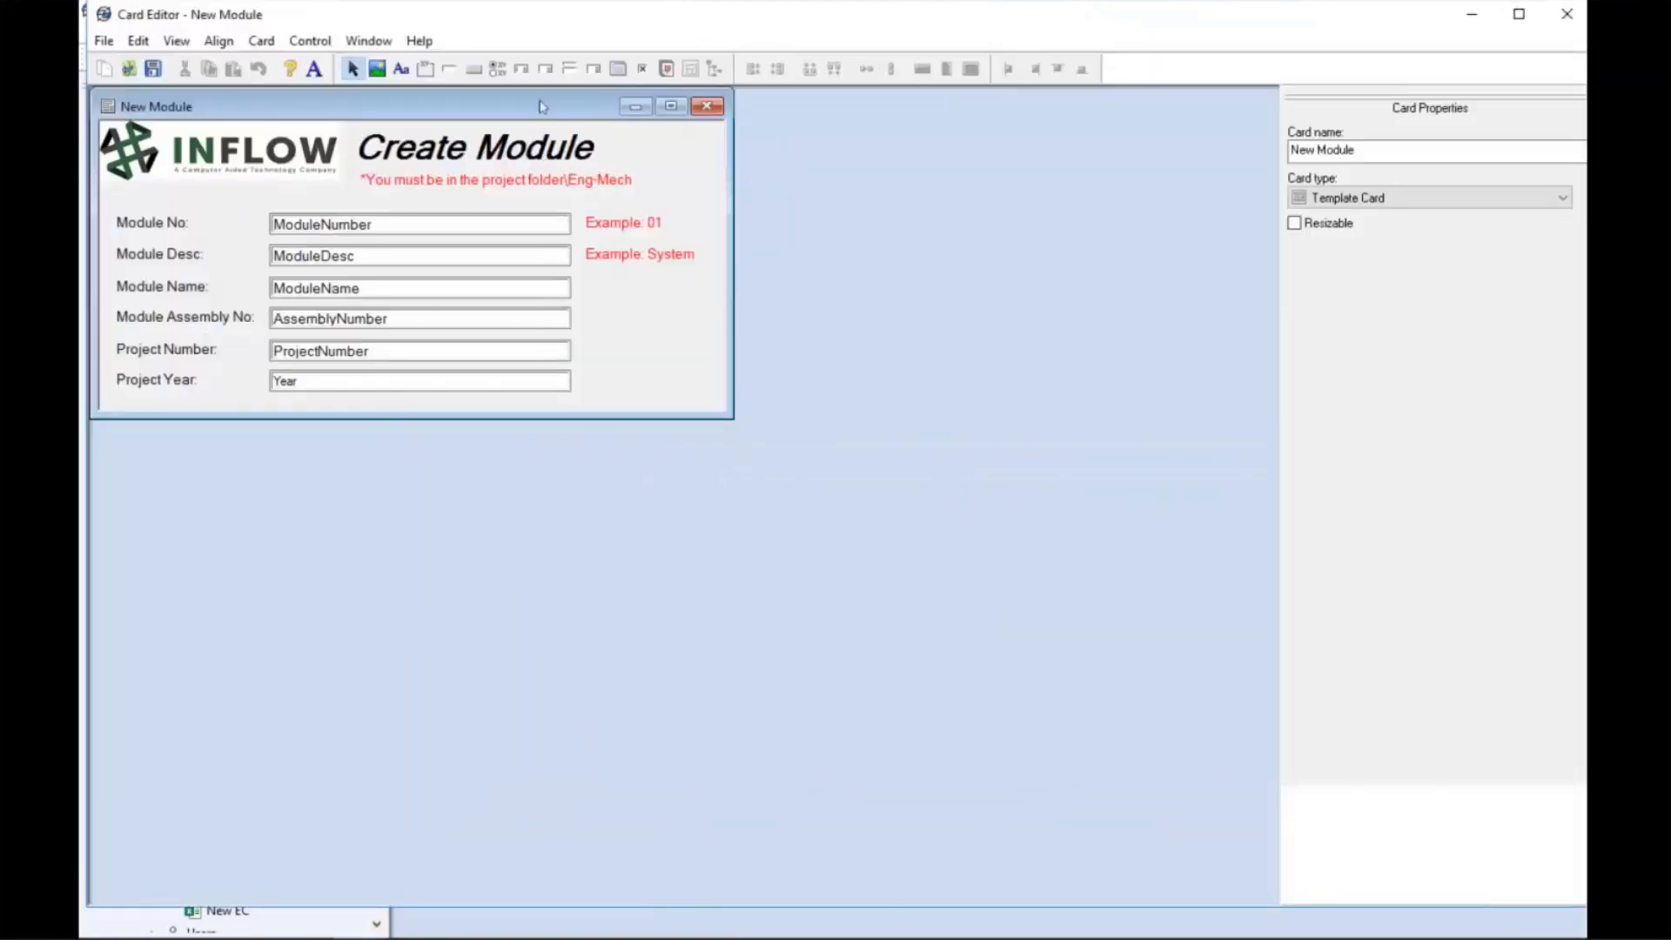
drag(542, 107, 965, 265)
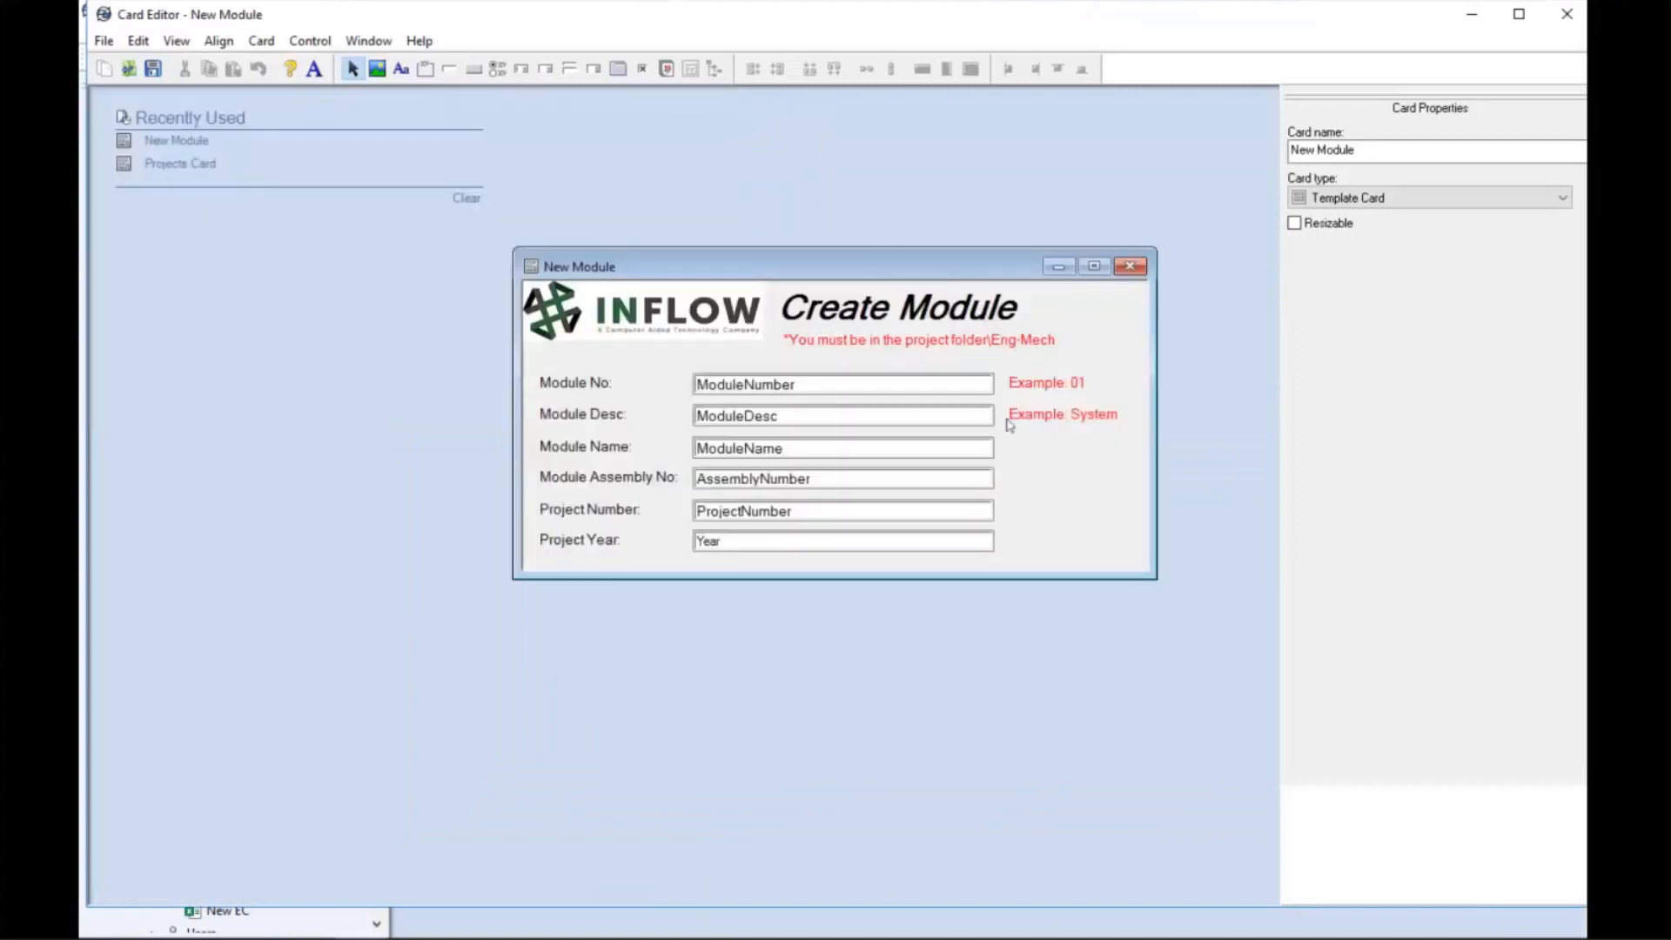
click(932, 380)
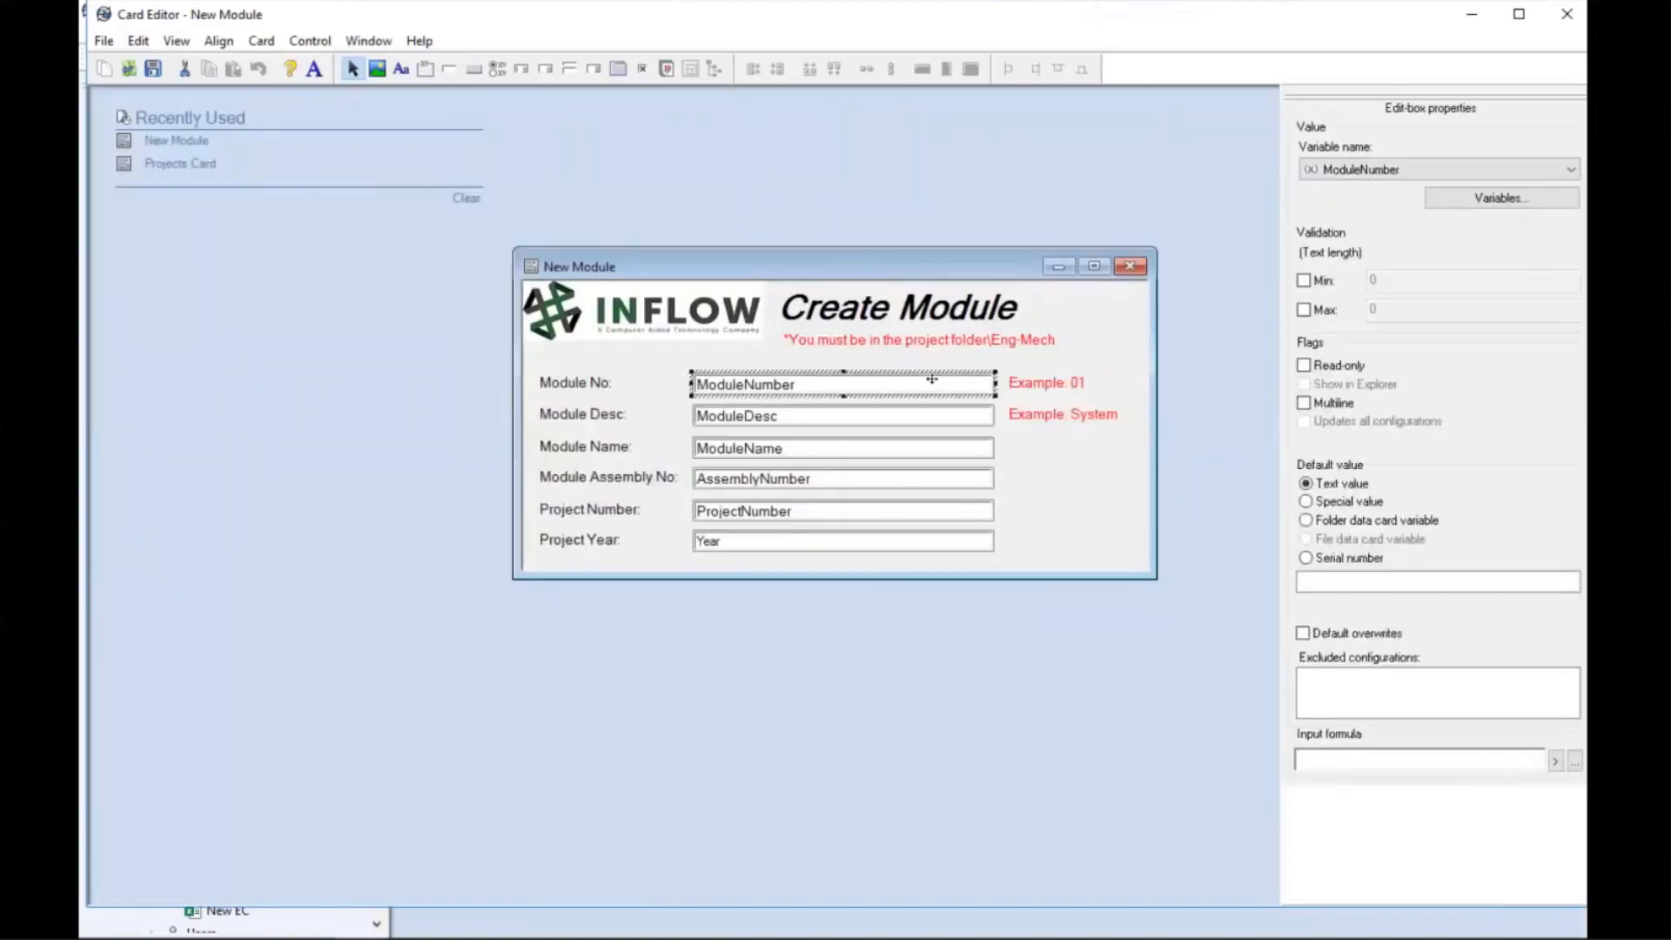
click(926, 408)
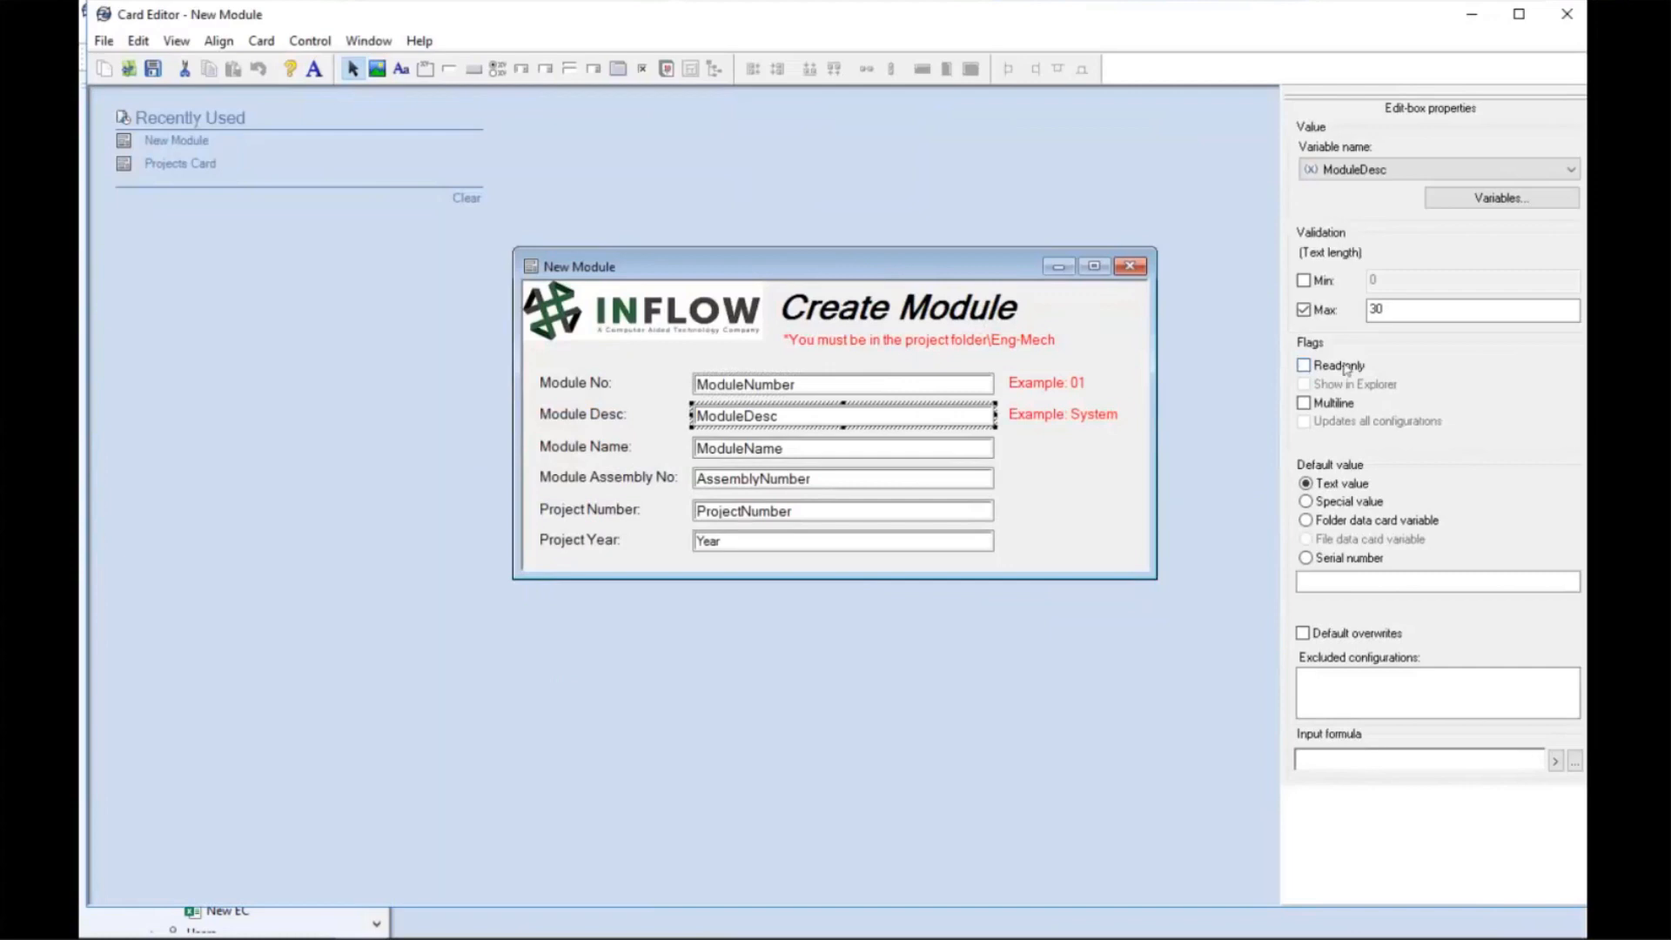
click(867, 446)
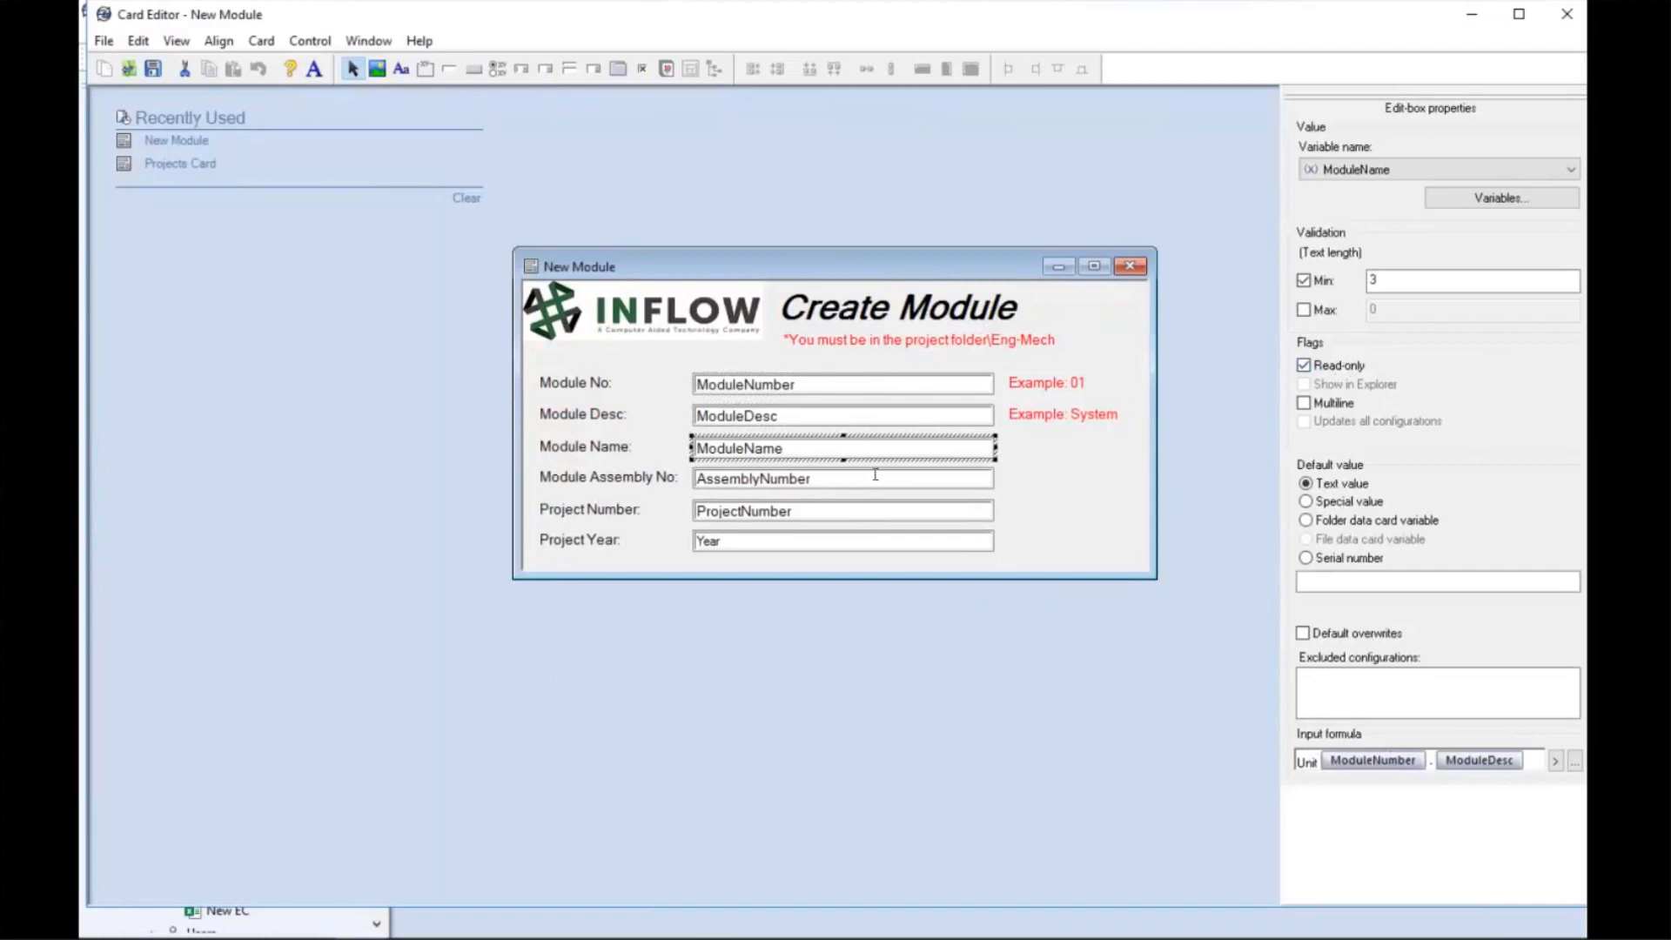
click(855, 508)
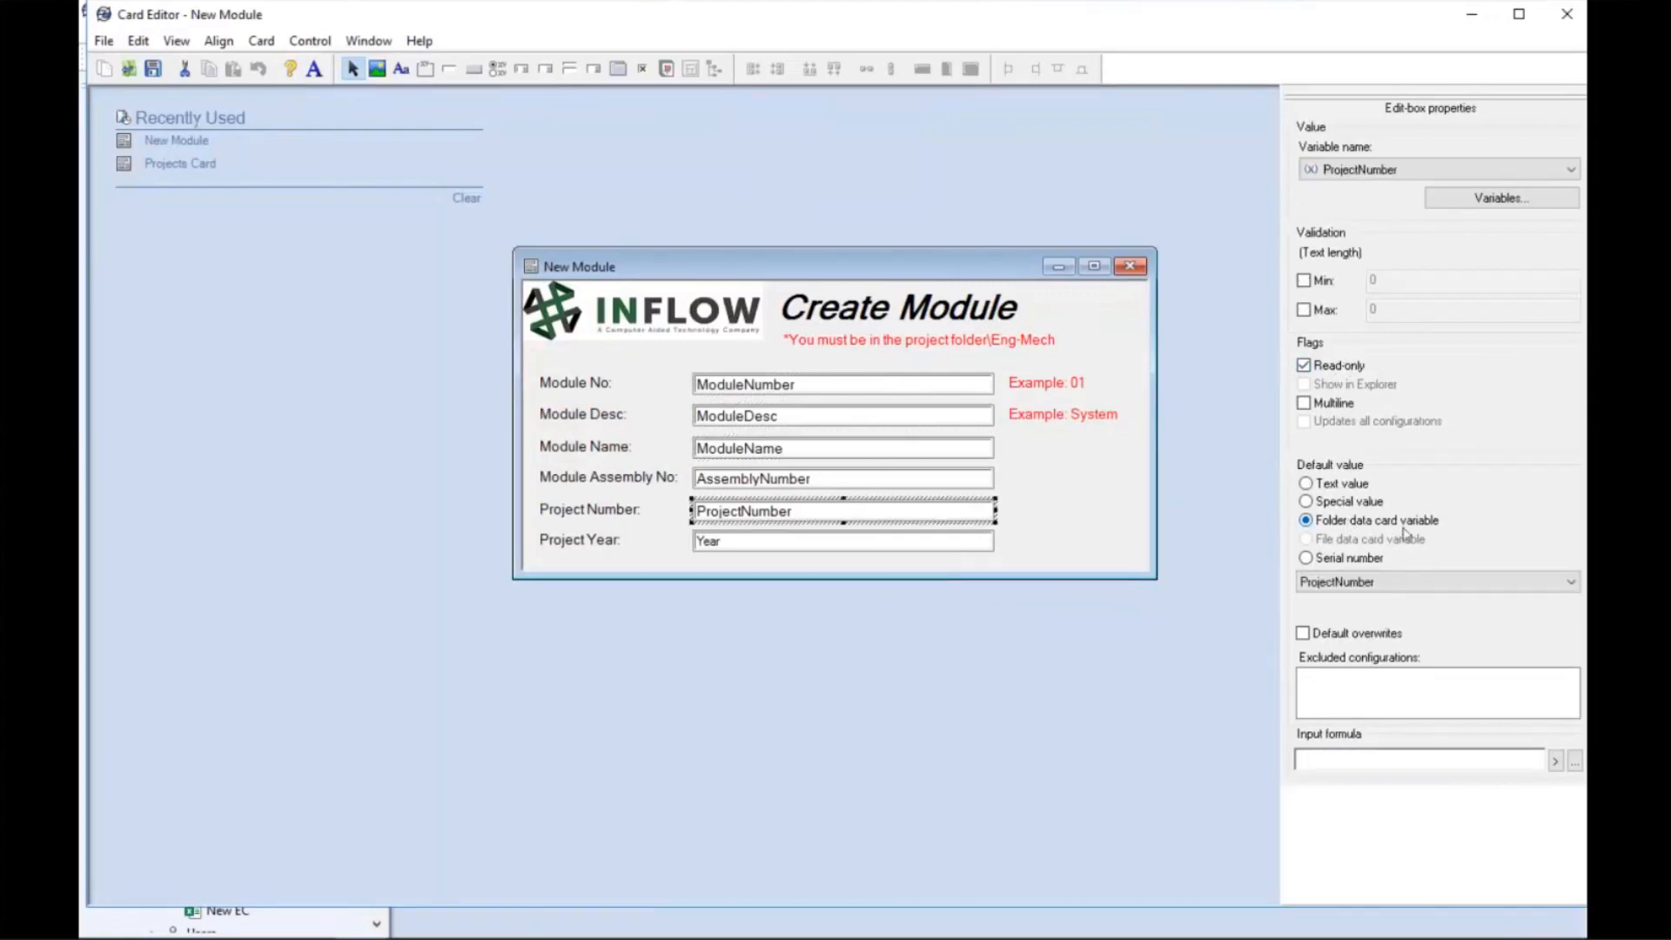
click(801, 541)
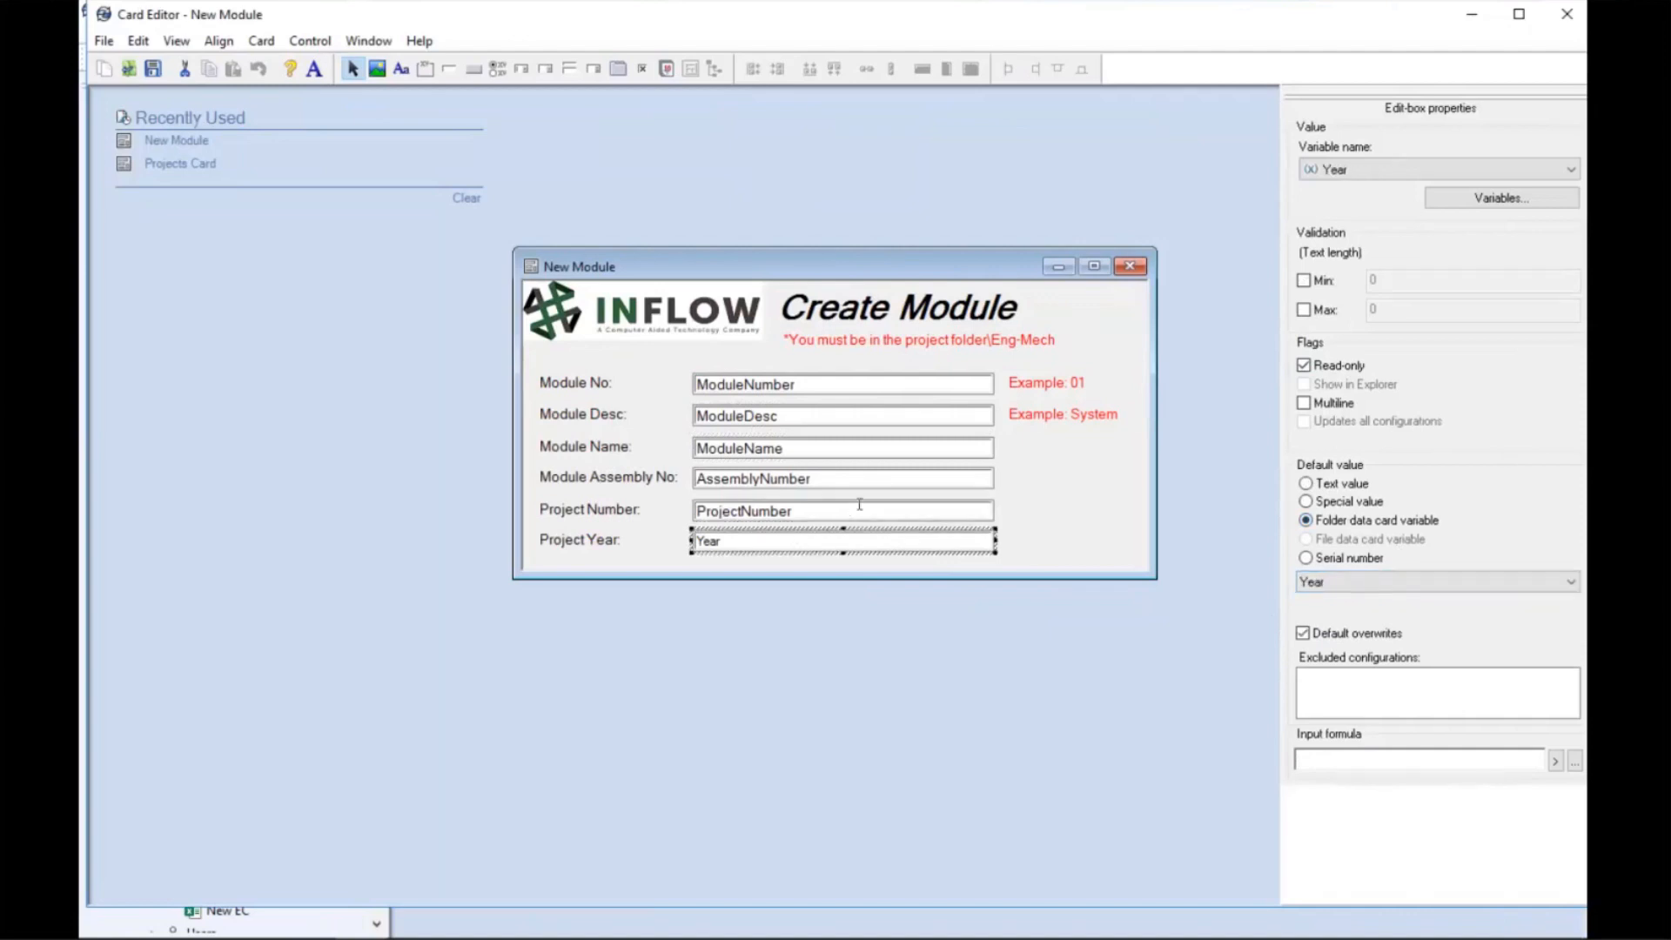
click(1075, 465)
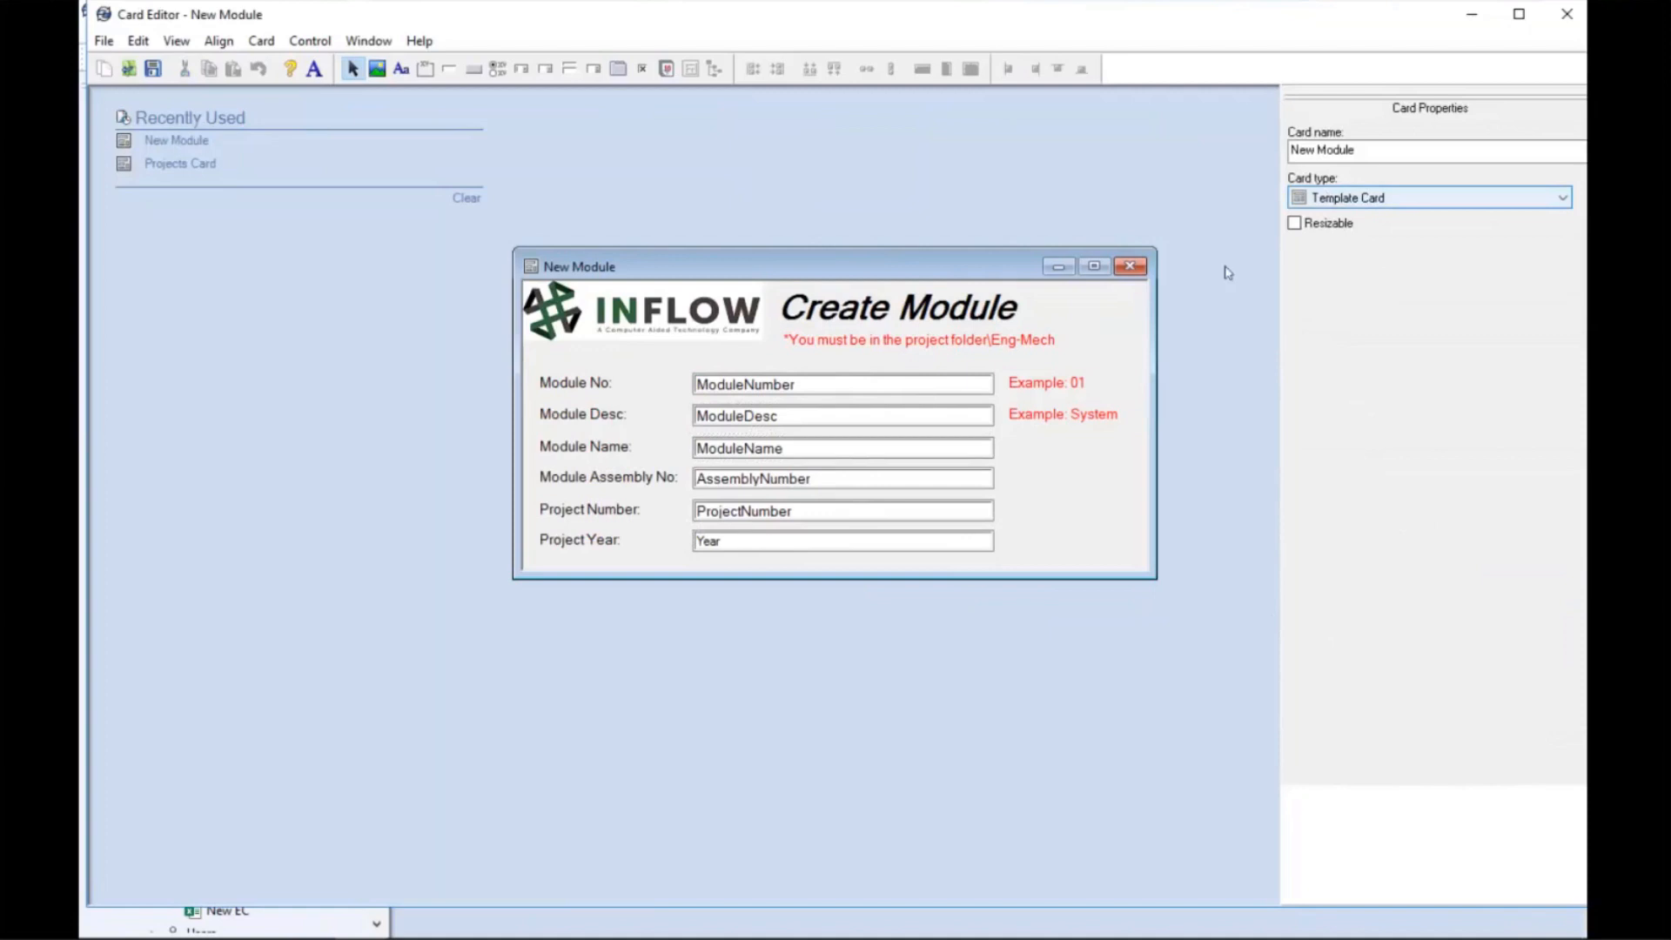
click(1567, 14)
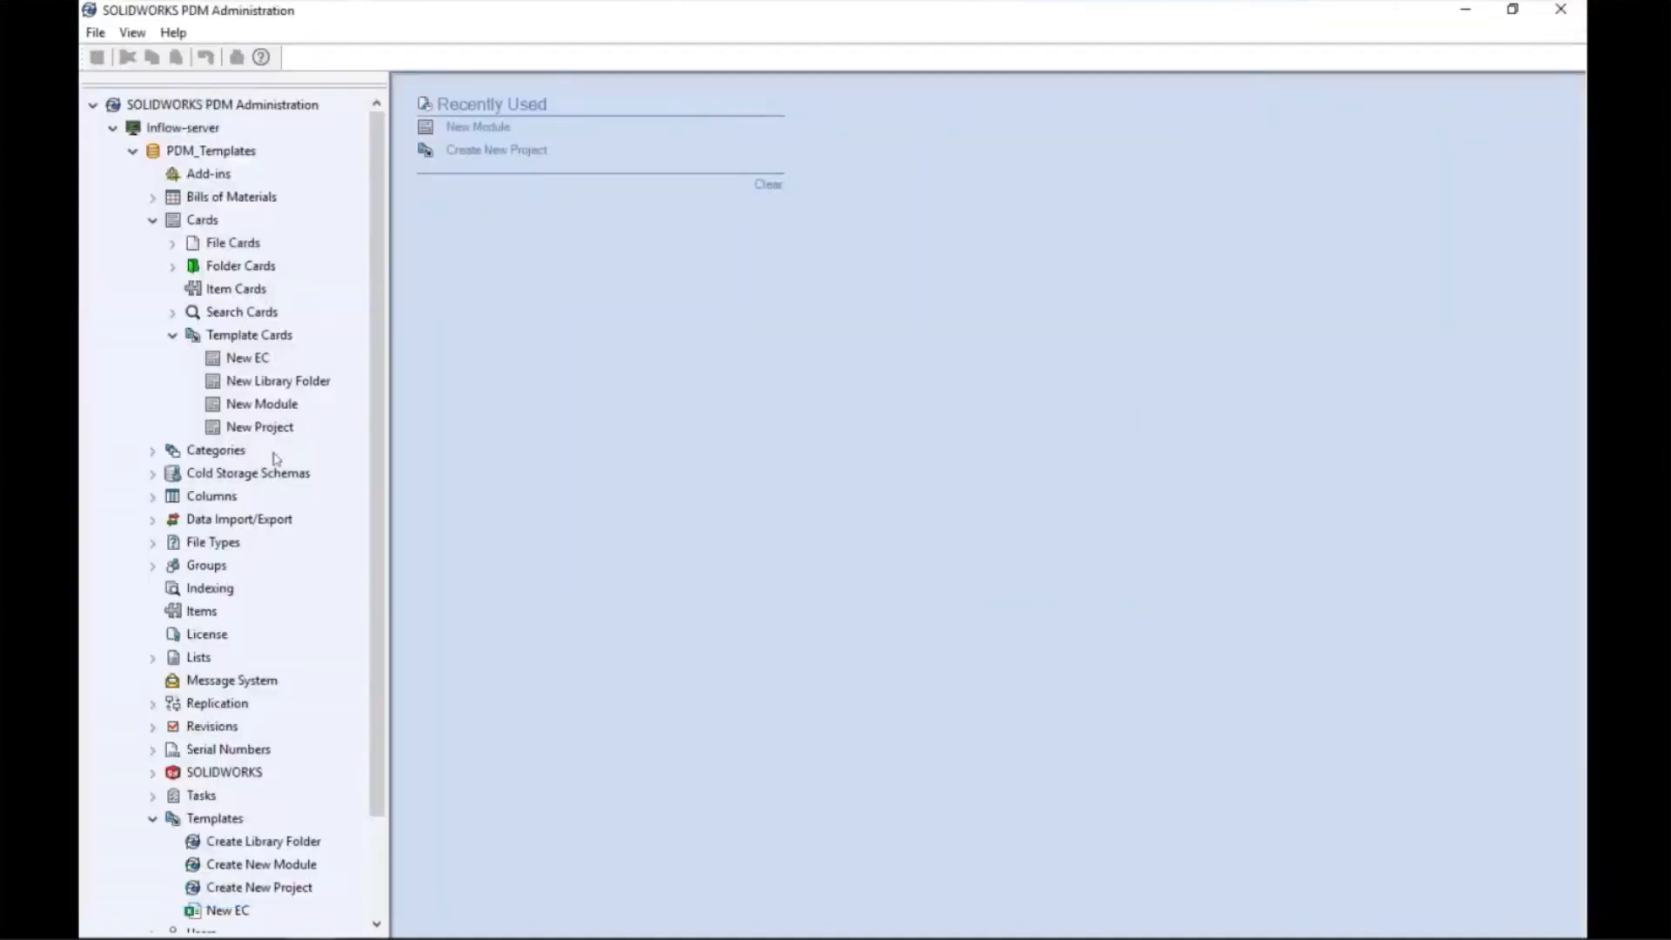
Open the Create New Module template and step through to its Template Variables list.
double_click(181, 223)
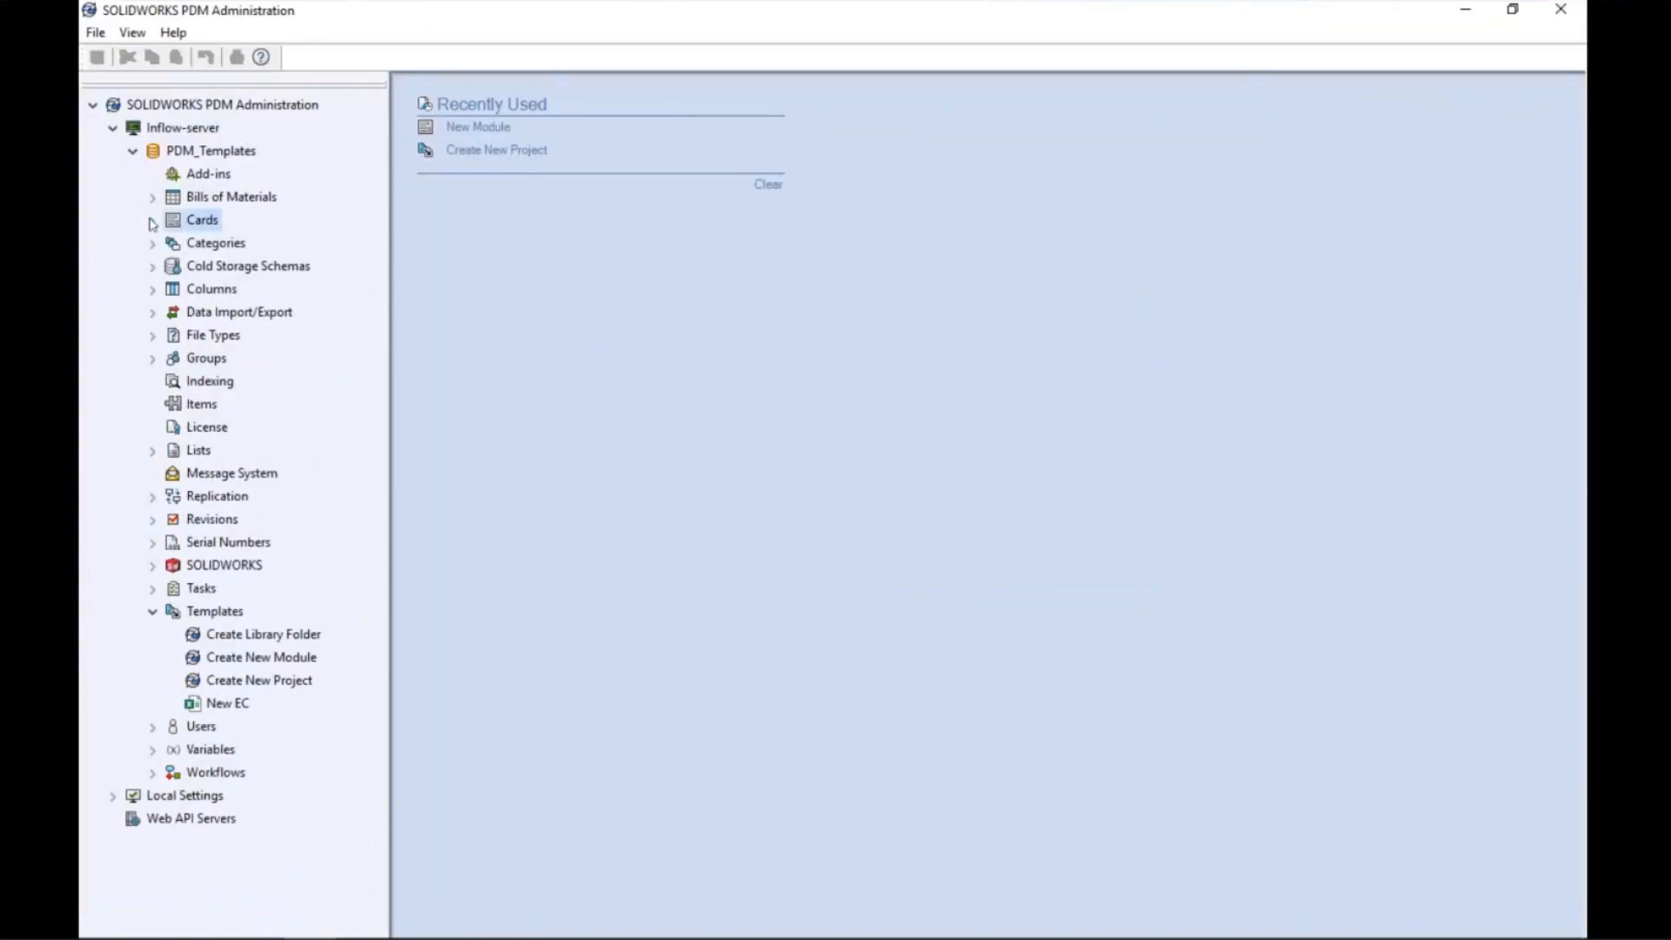
double_click(262, 658)
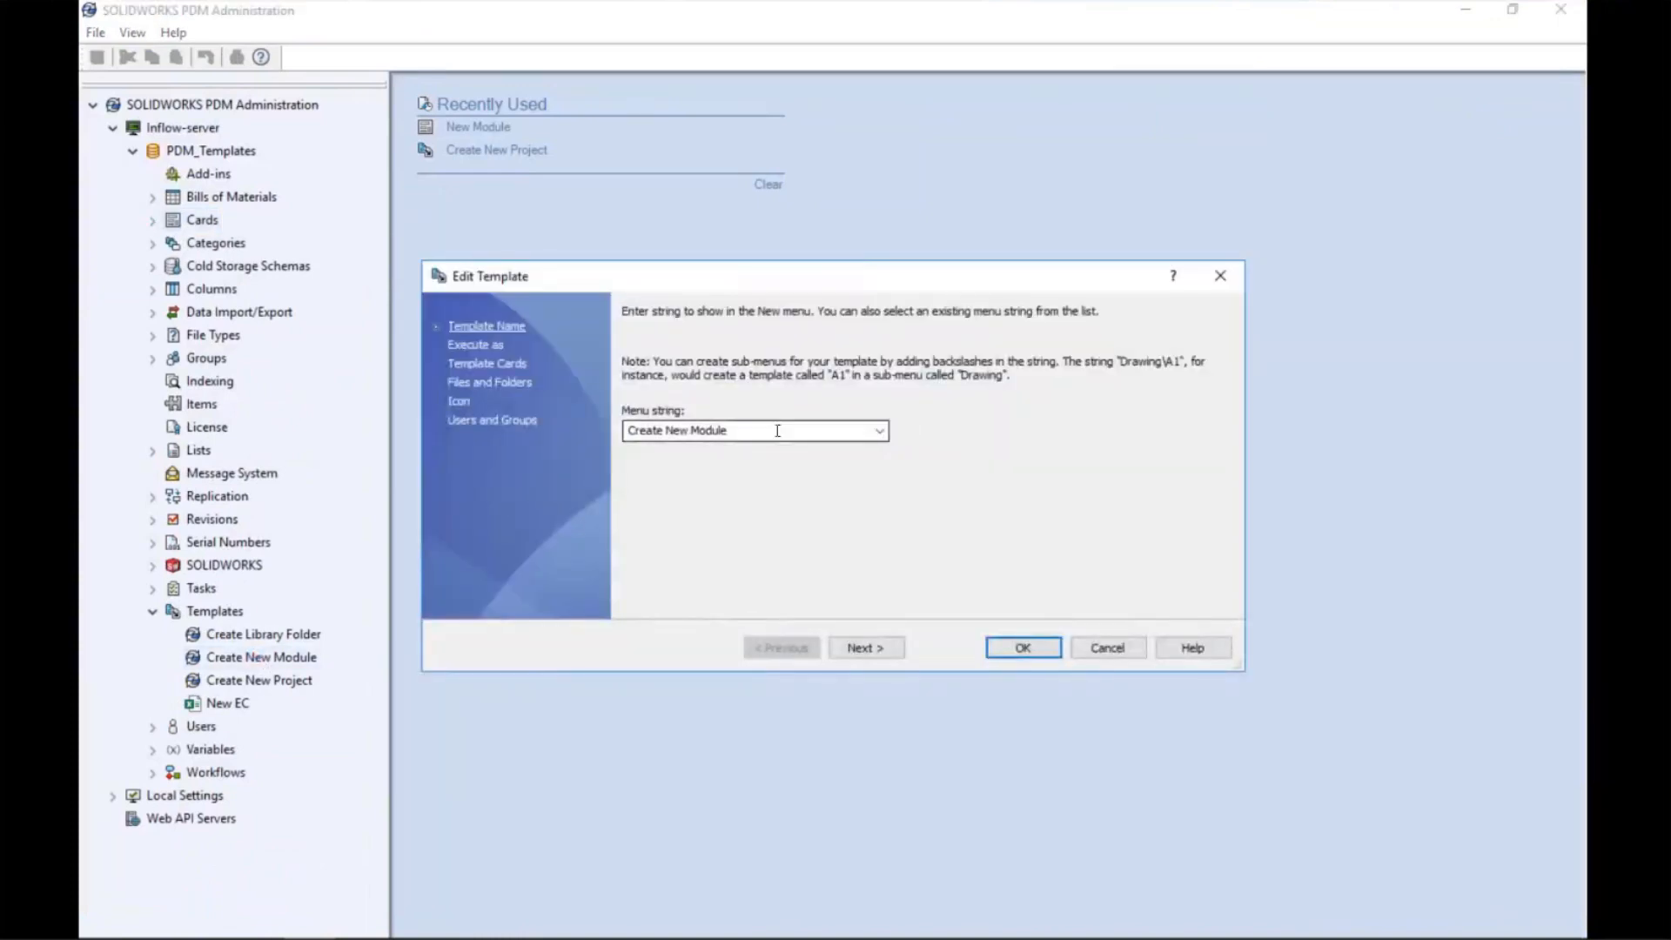
click(778, 430)
click(778, 431)
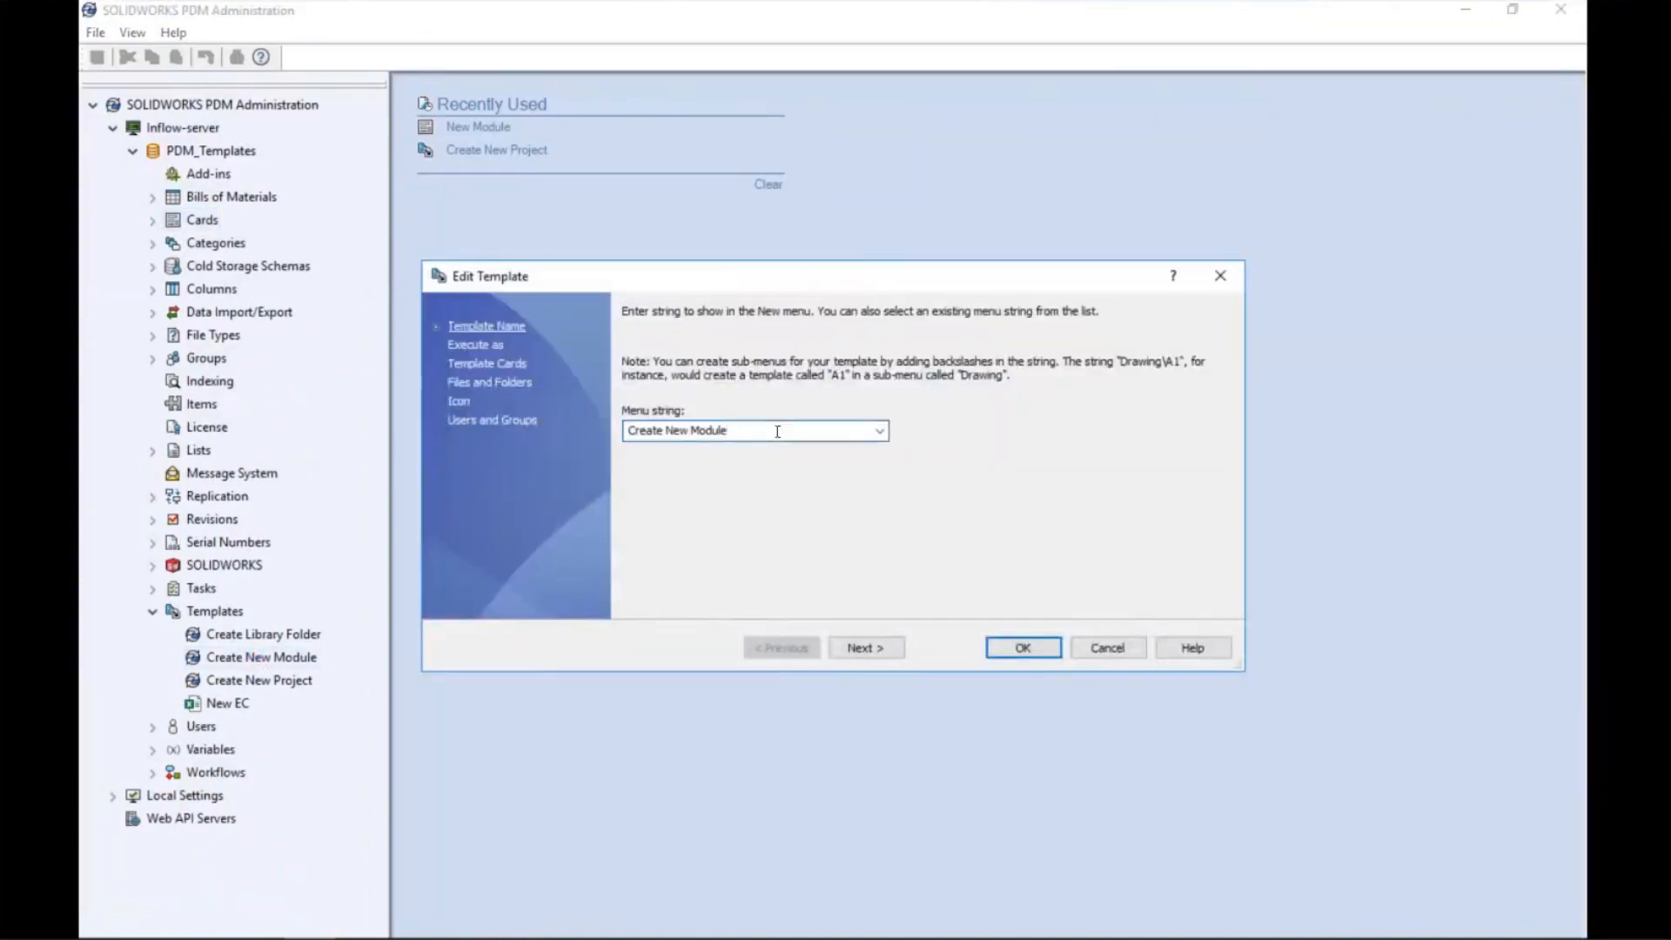
click(866, 647)
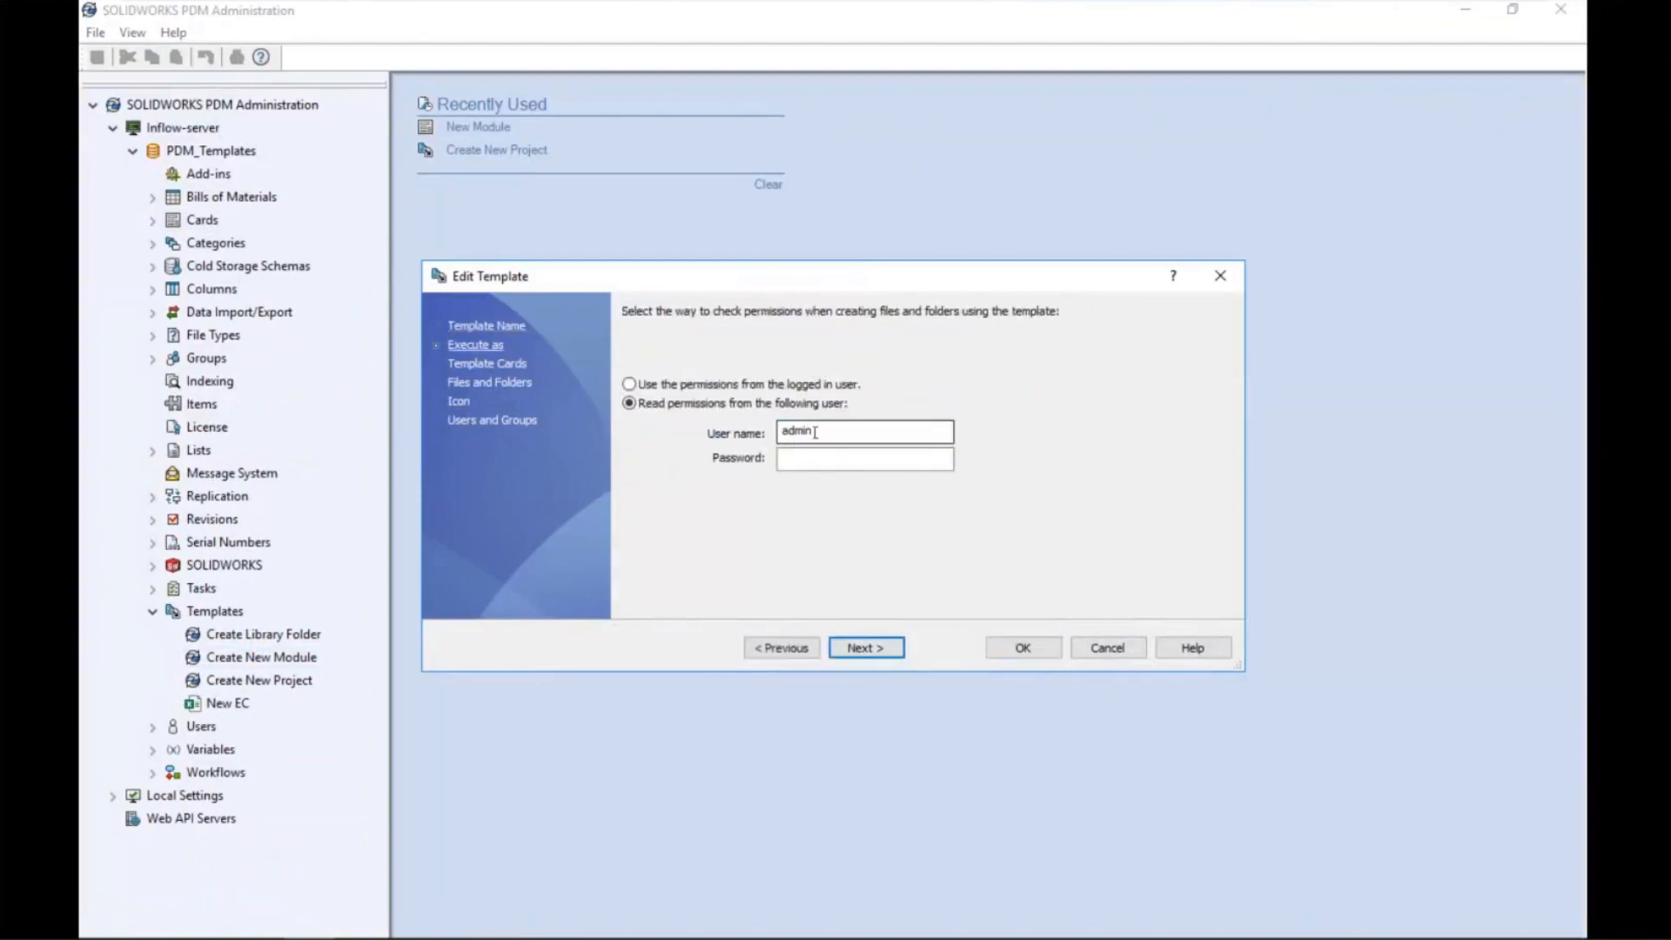
click(871, 654)
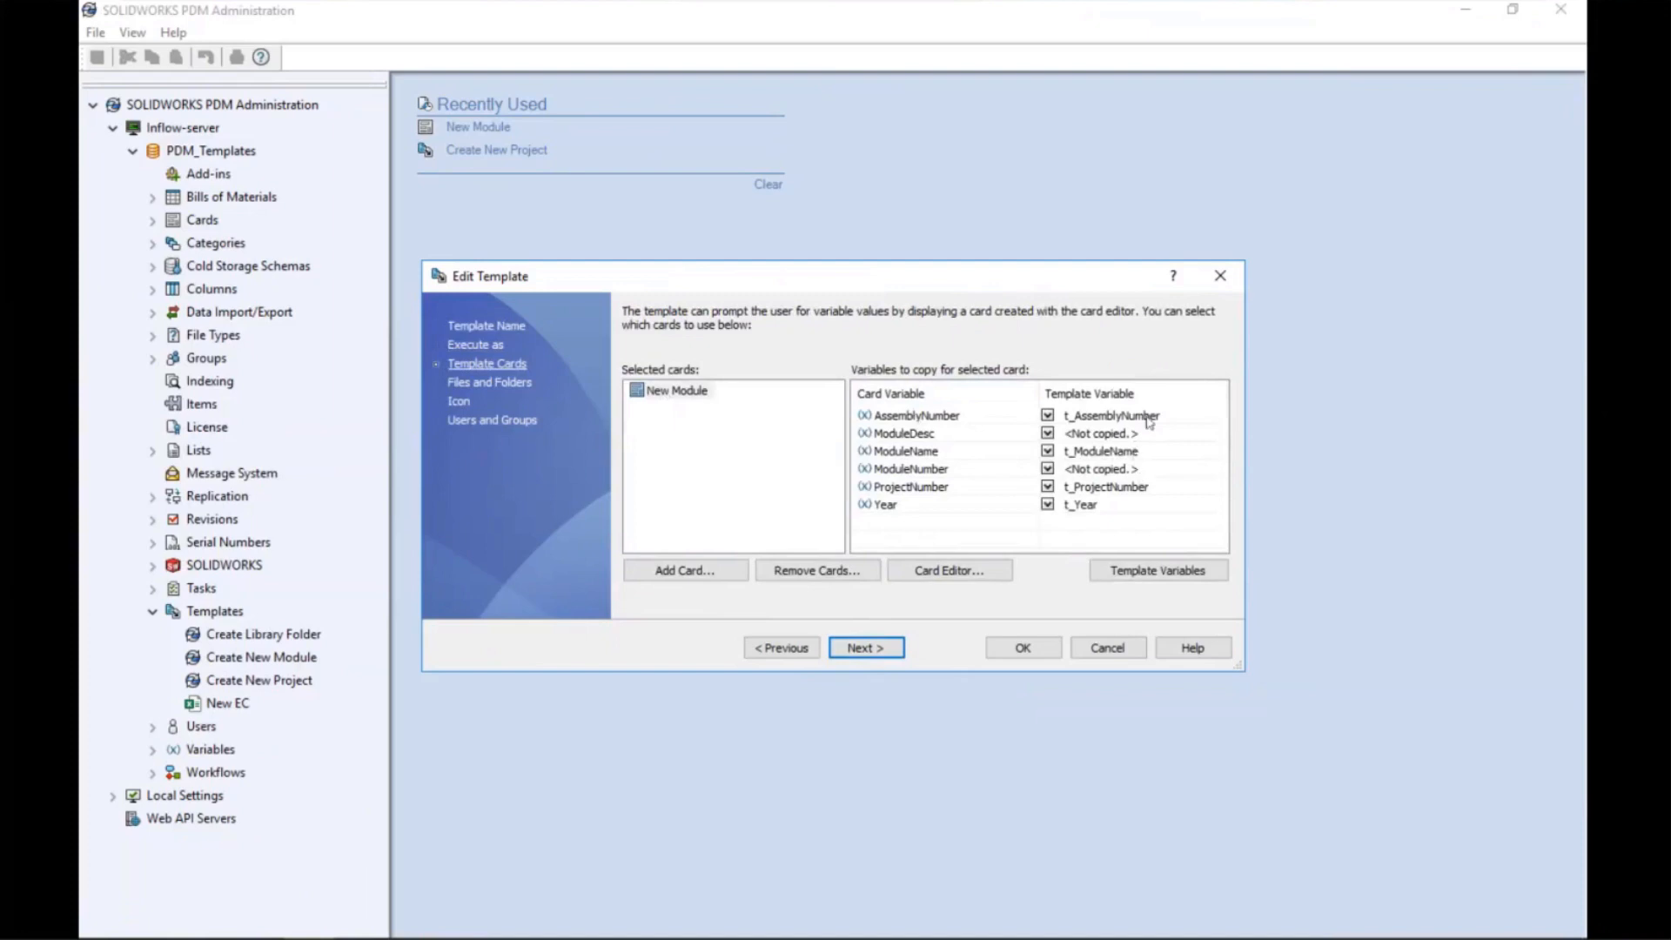
click(1143, 572)
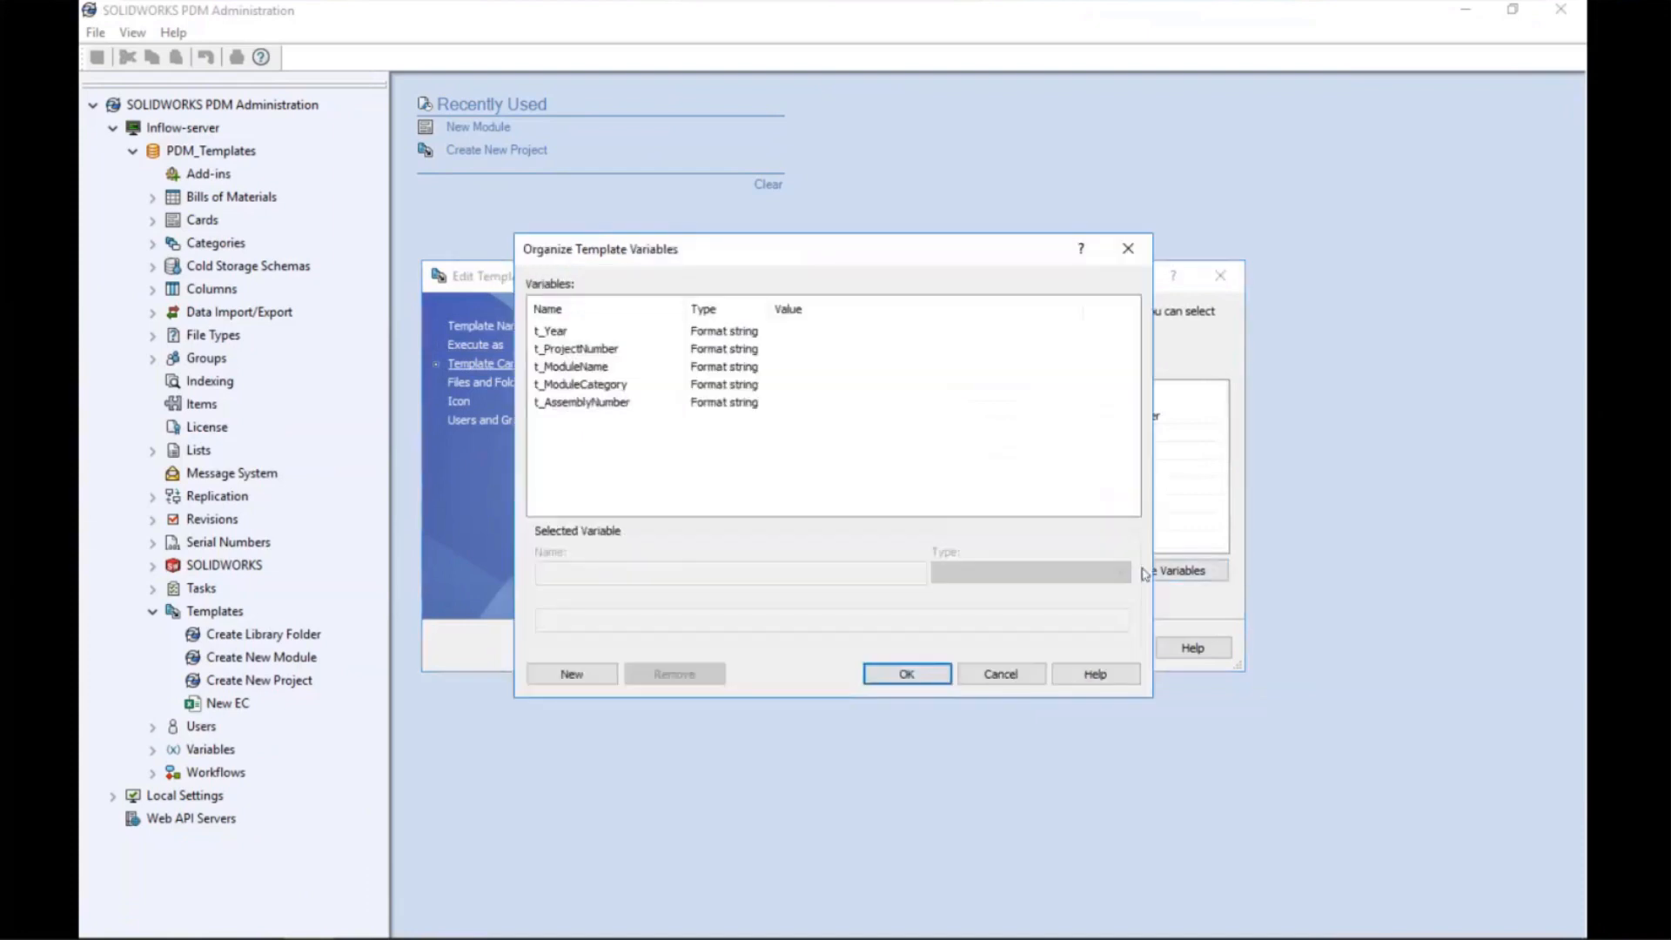
Rename t_ModuleCategory to t_ModuleCategory2, then advance to Files and Folders and expand Projects.
click(601, 386)
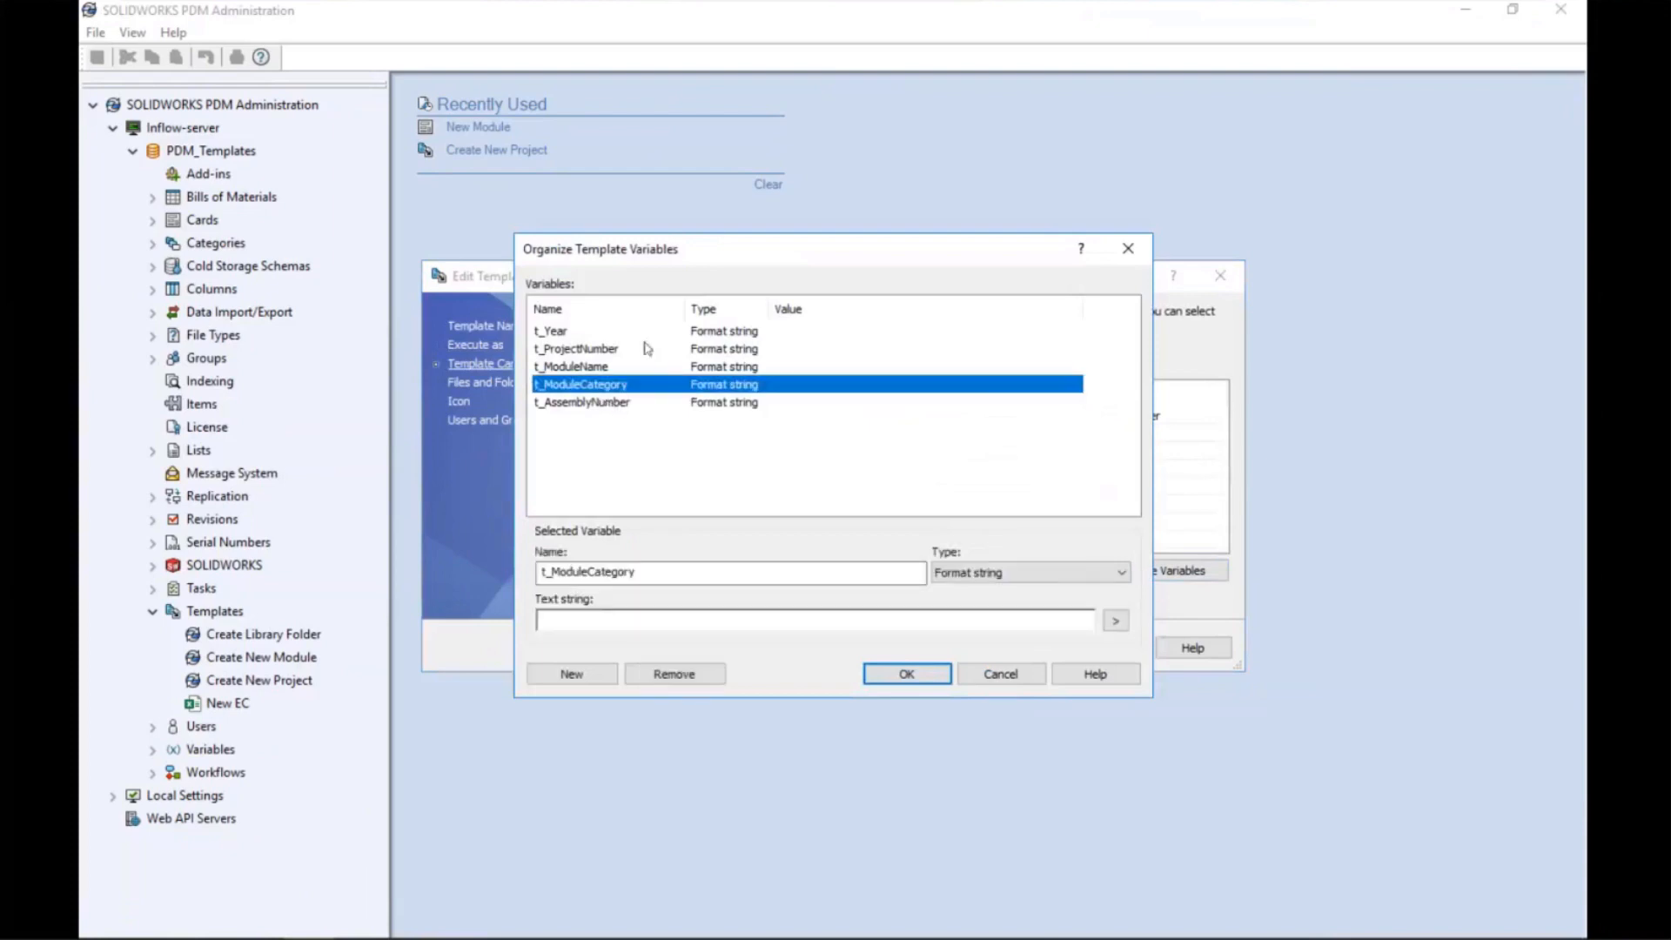
drag(711, 249, 398, 238)
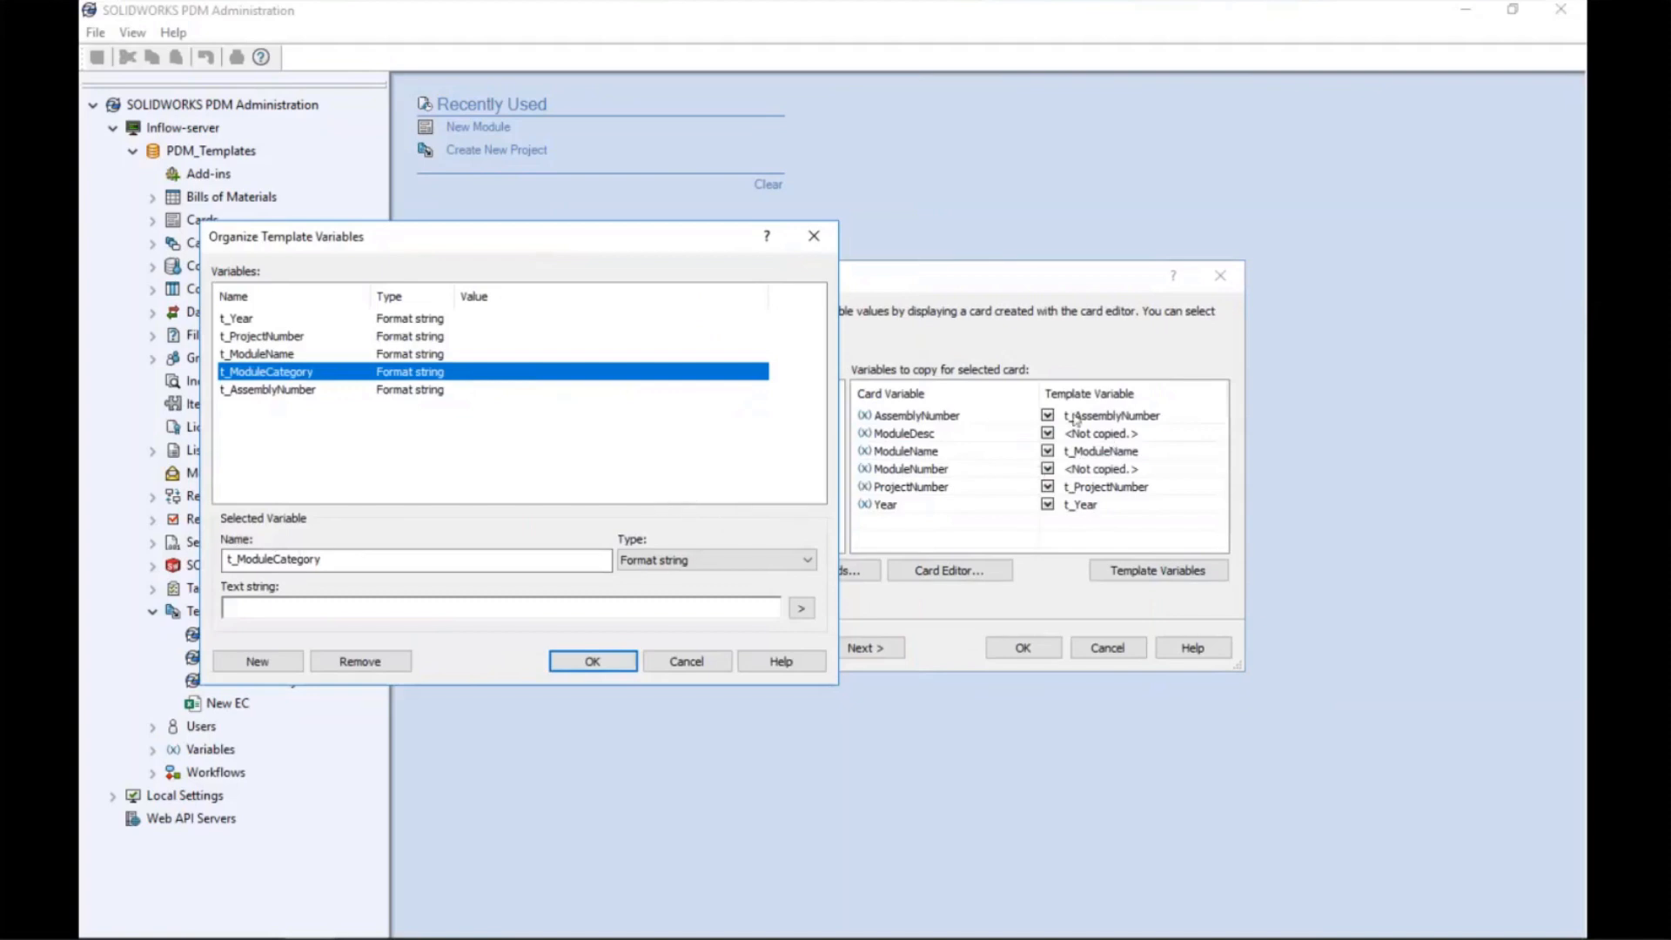
click(361, 555)
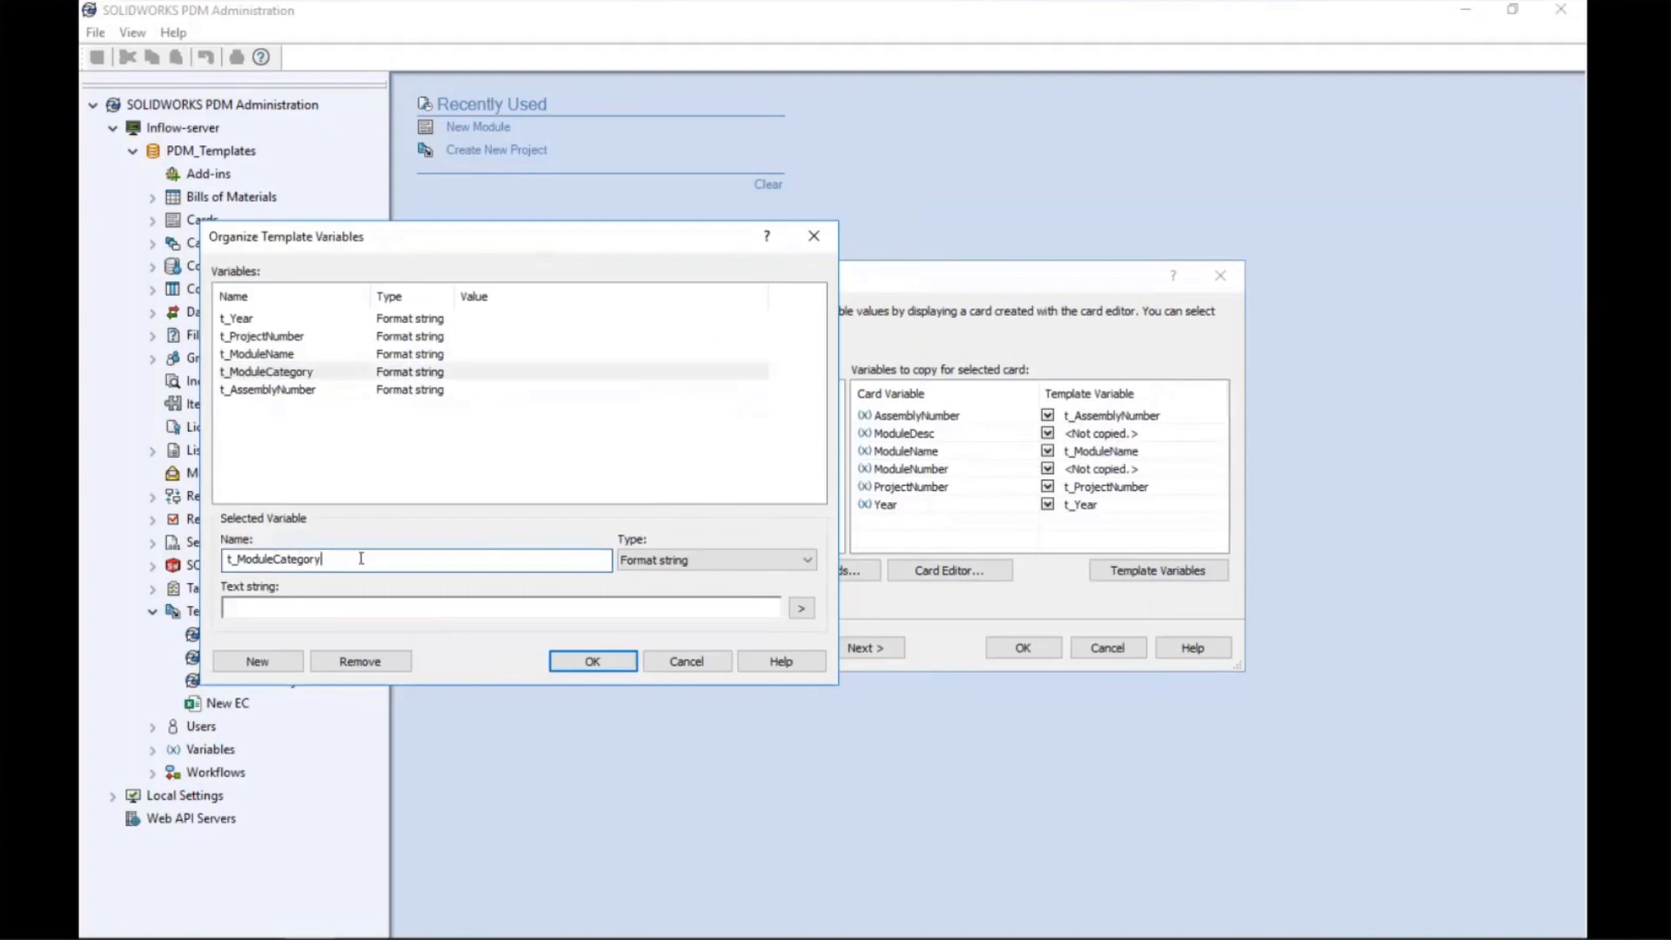
text(2)
click(604, 662)
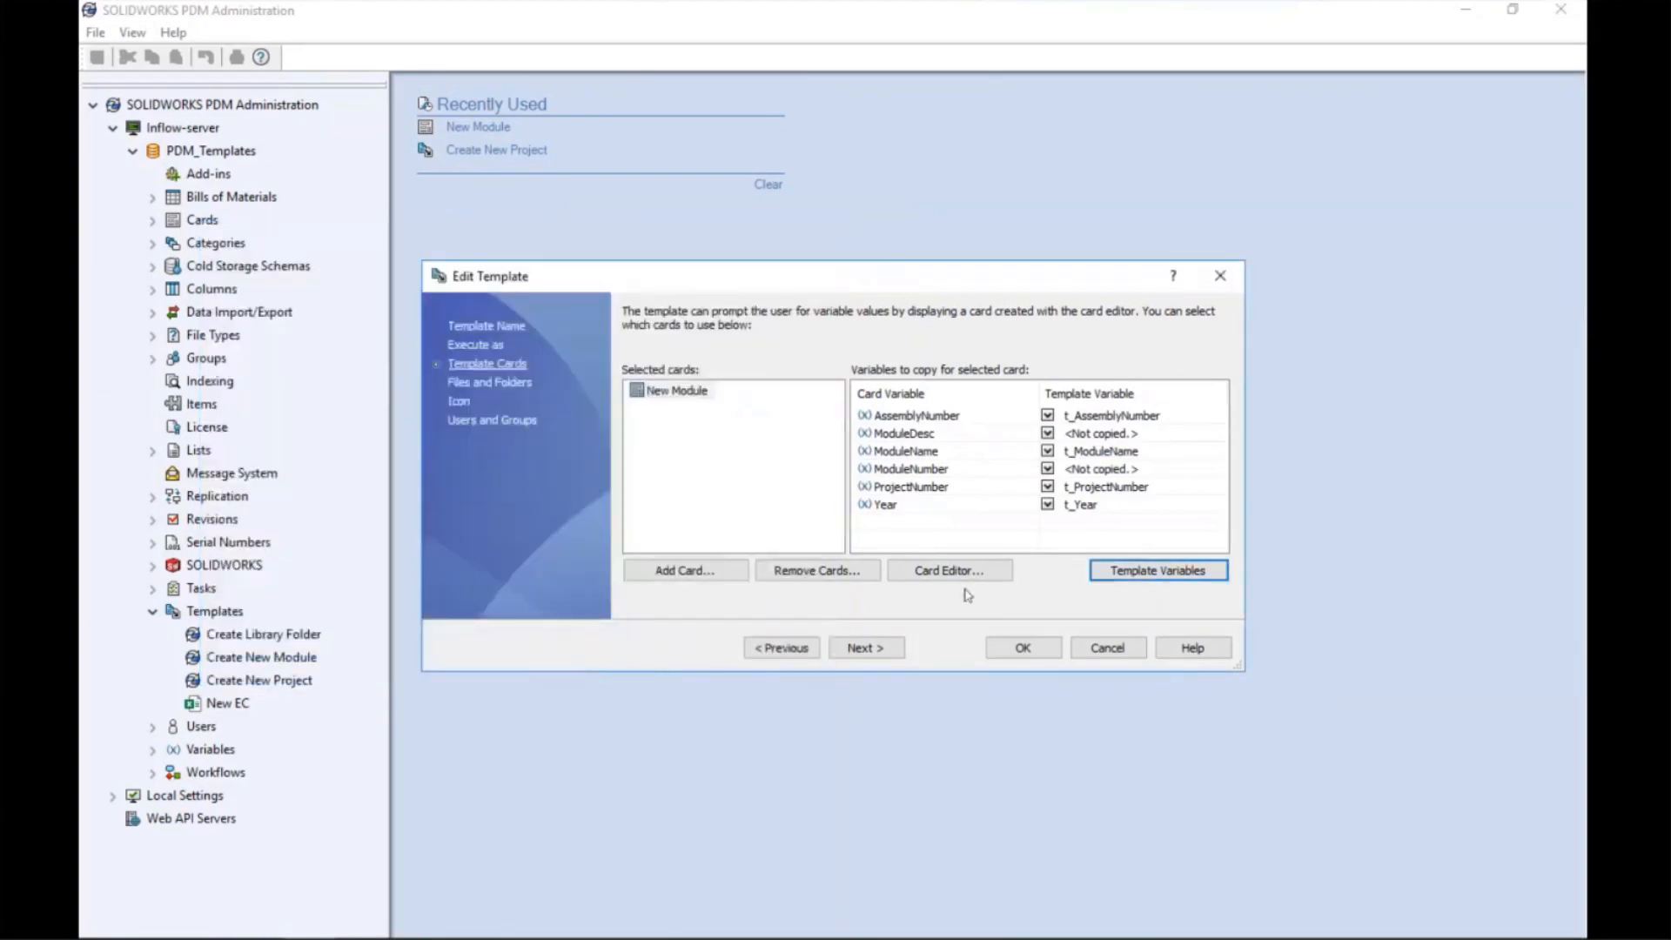
click(865, 647)
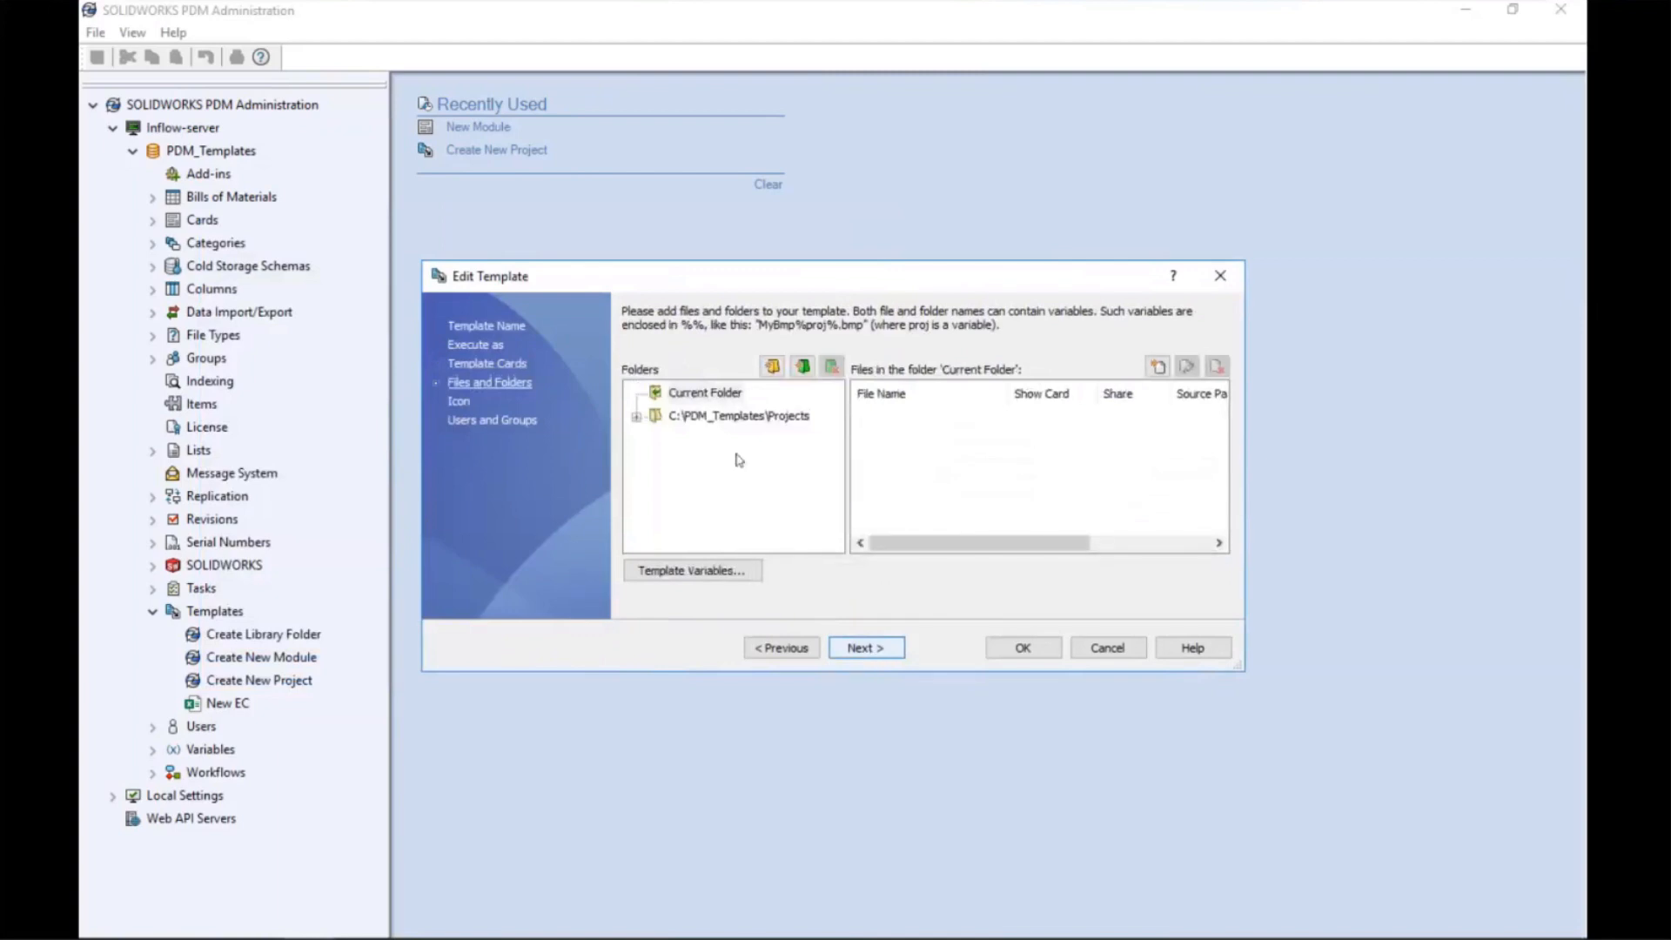
click(636, 416)
Inspect %t_ModuleName%'s Copy Variables, where t_modulecategory shows 'Source variable not found!'.
click(656, 439)
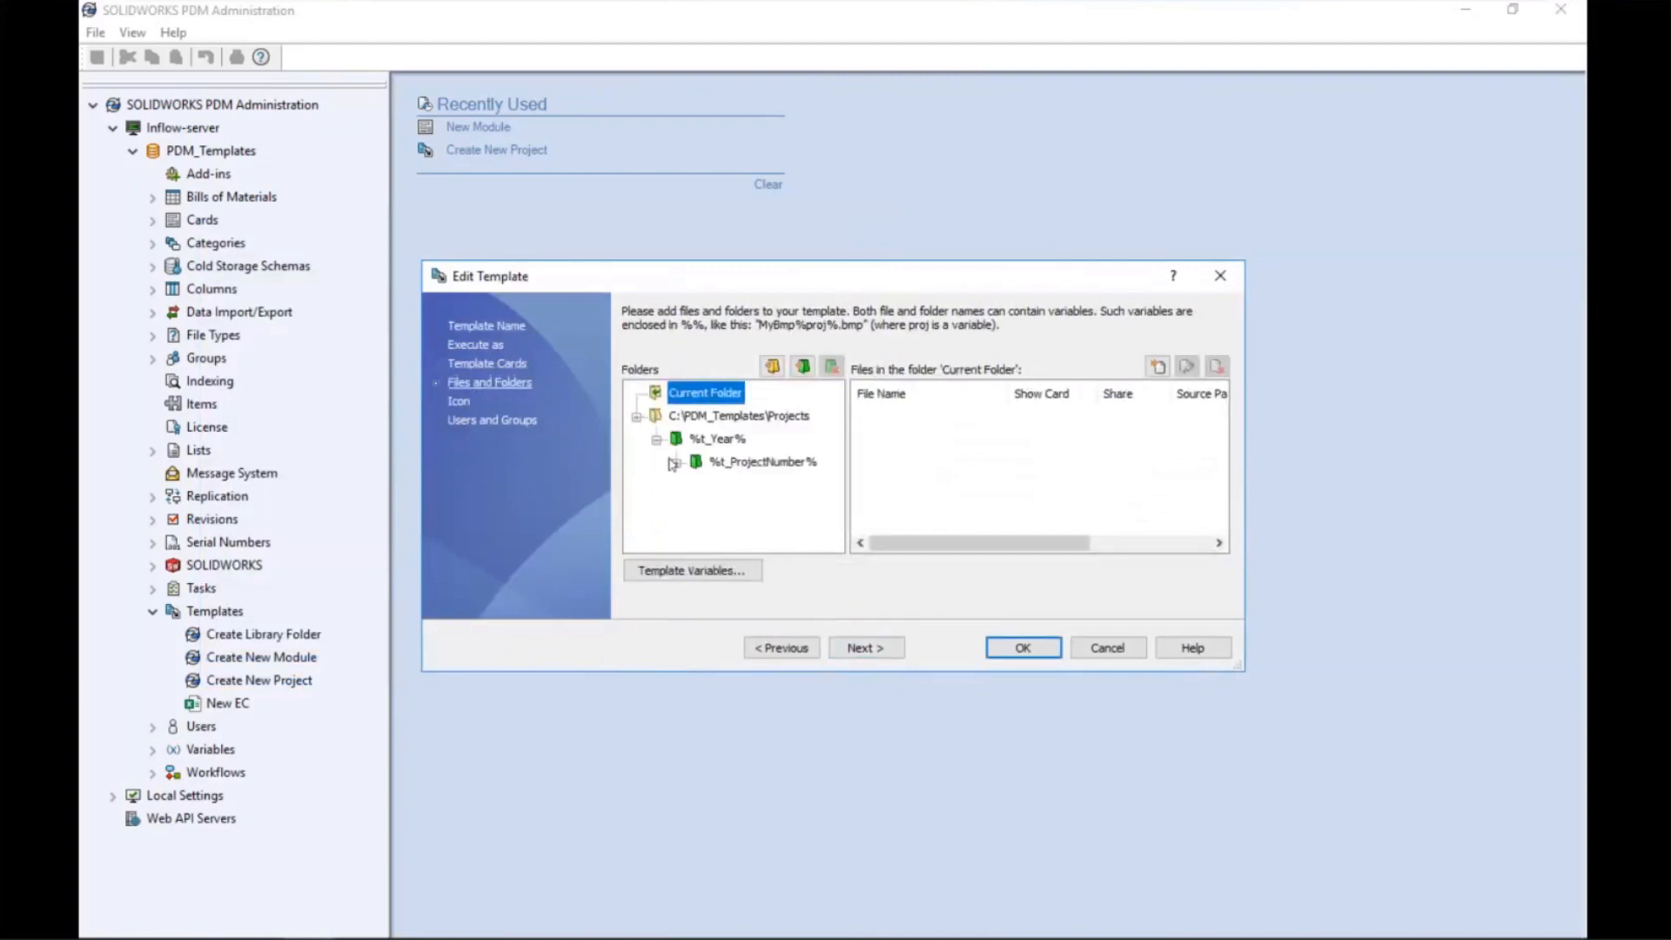
click(676, 463)
click(696, 485)
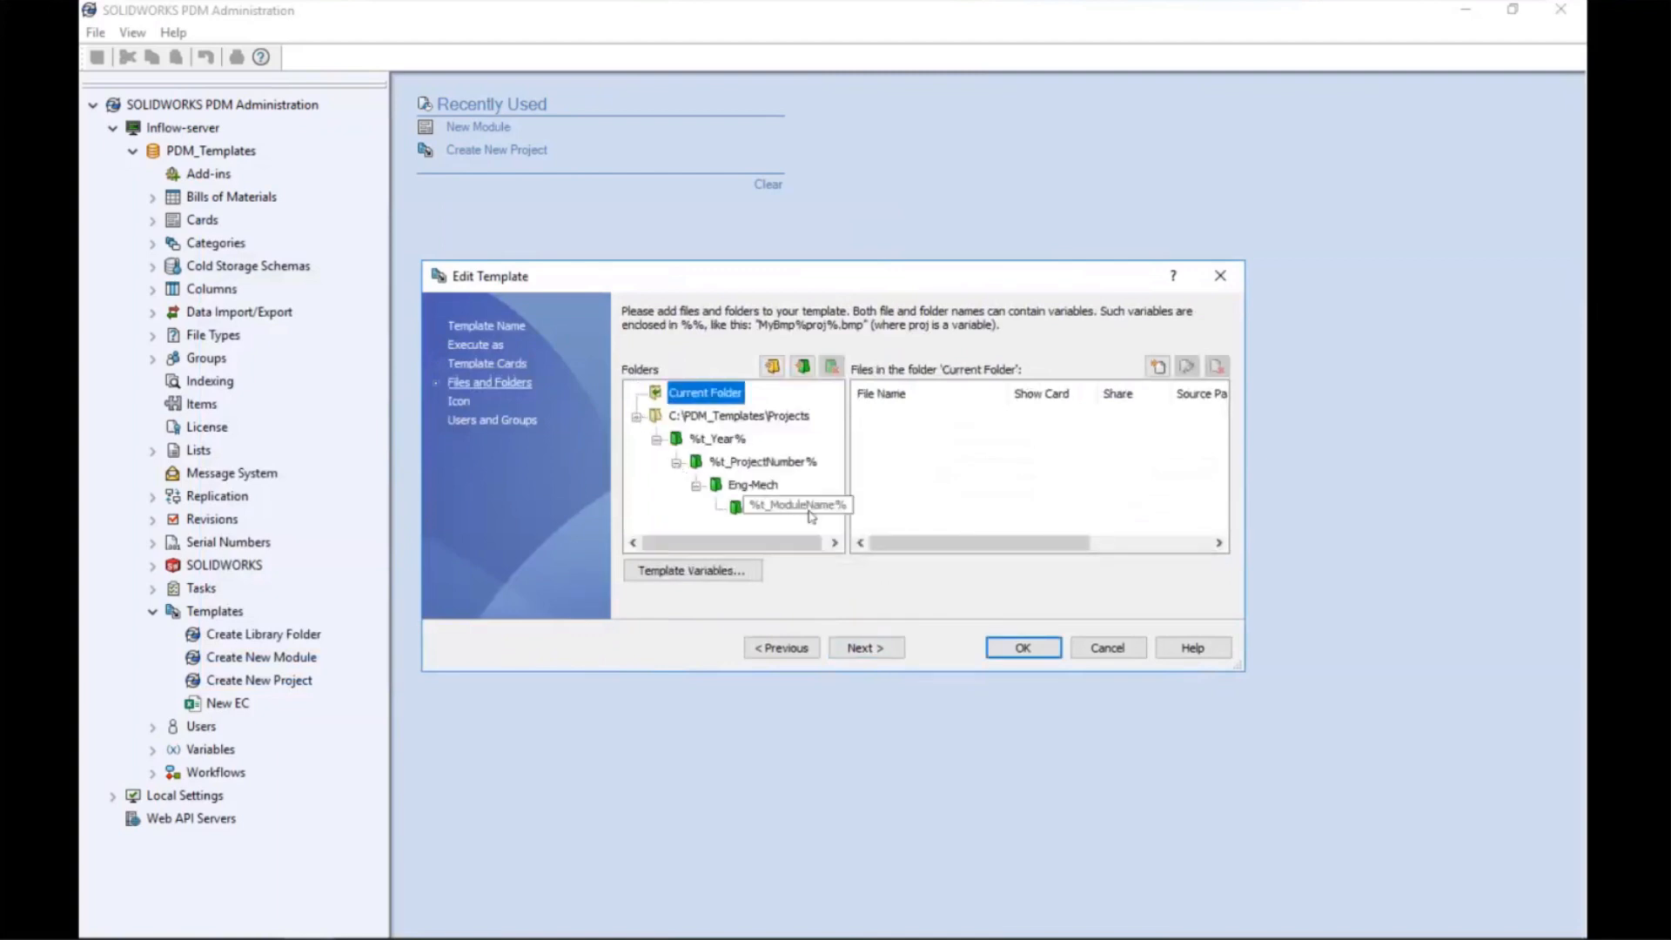
click(801, 506)
right_click(802, 510)
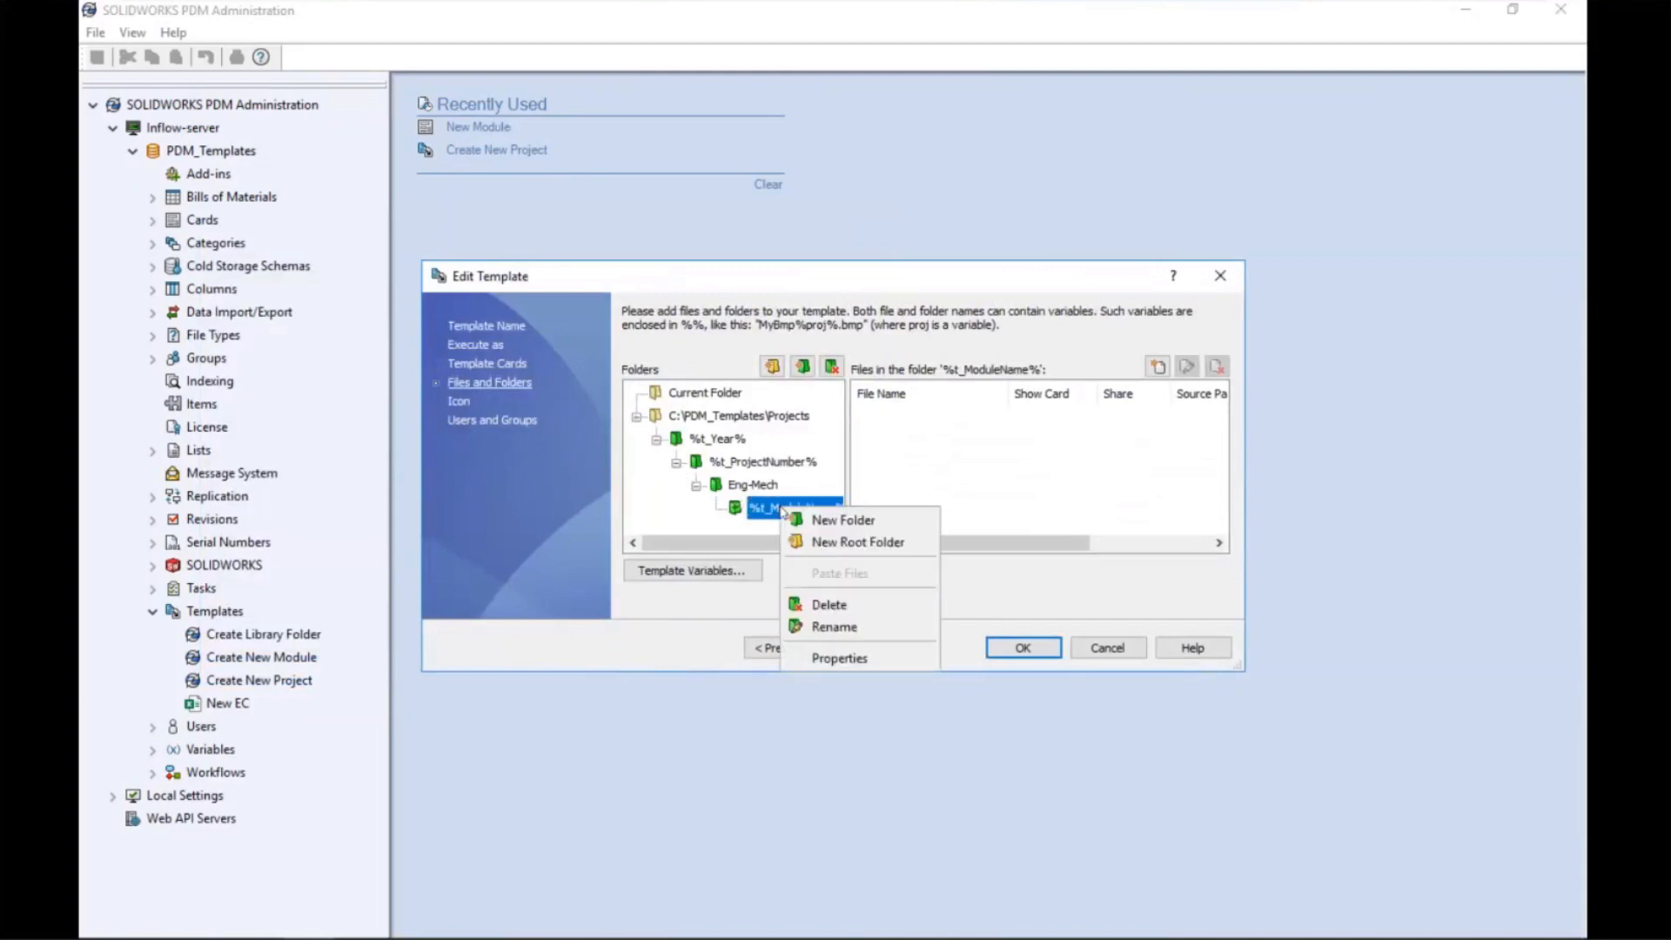
click(830, 655)
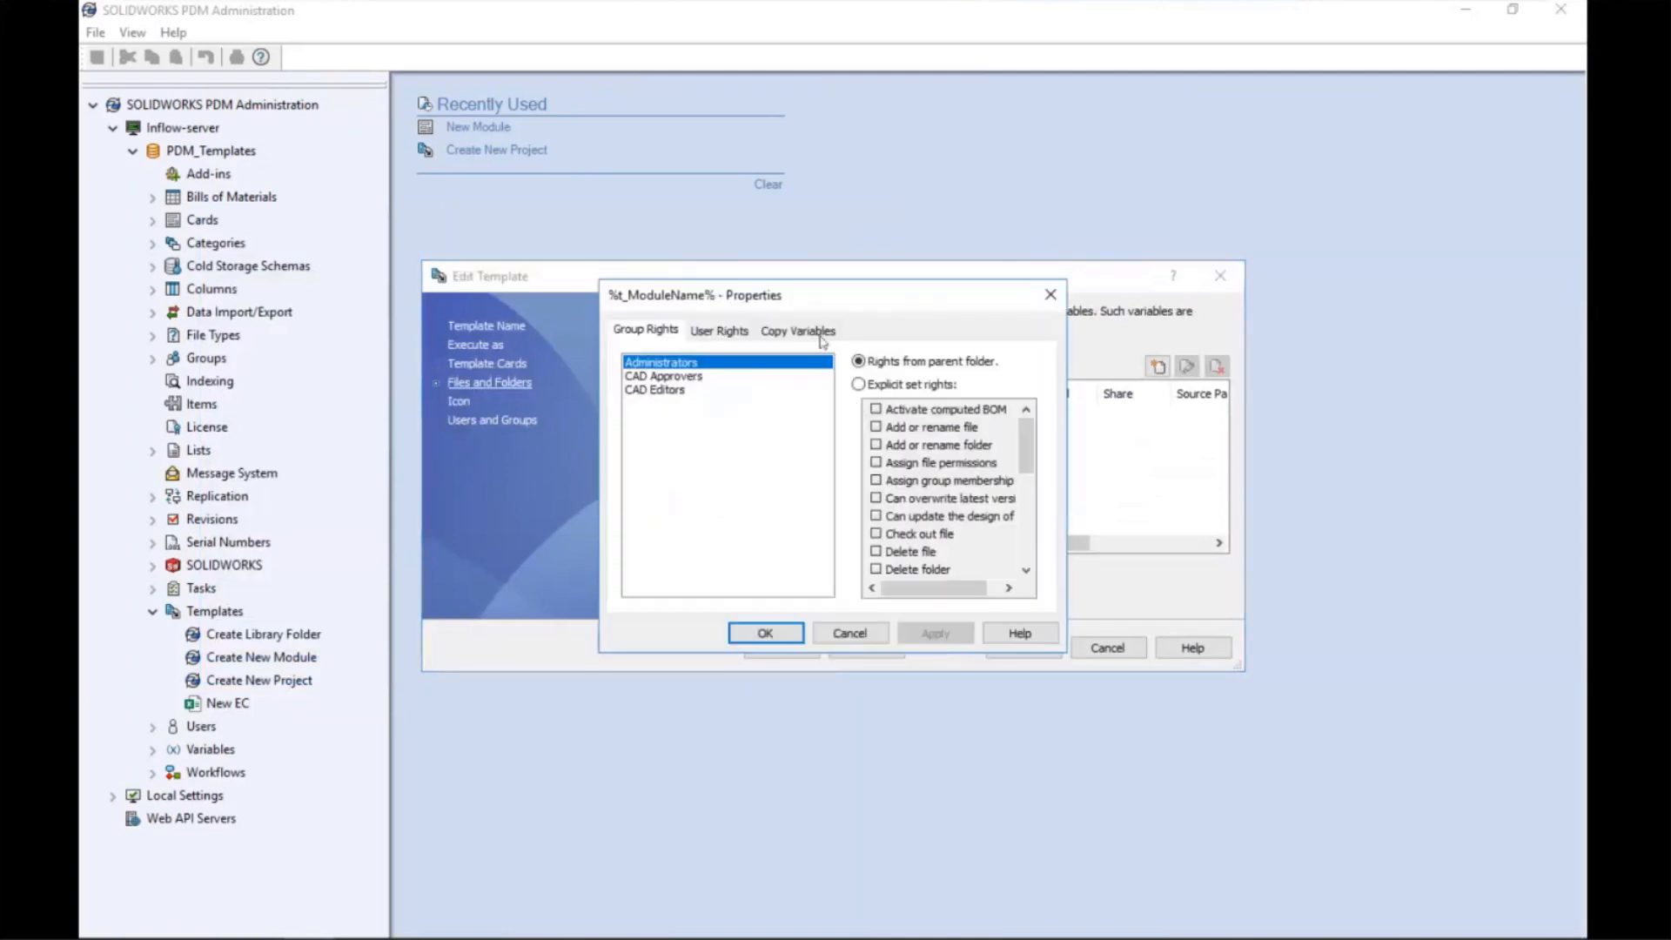
click(819, 336)
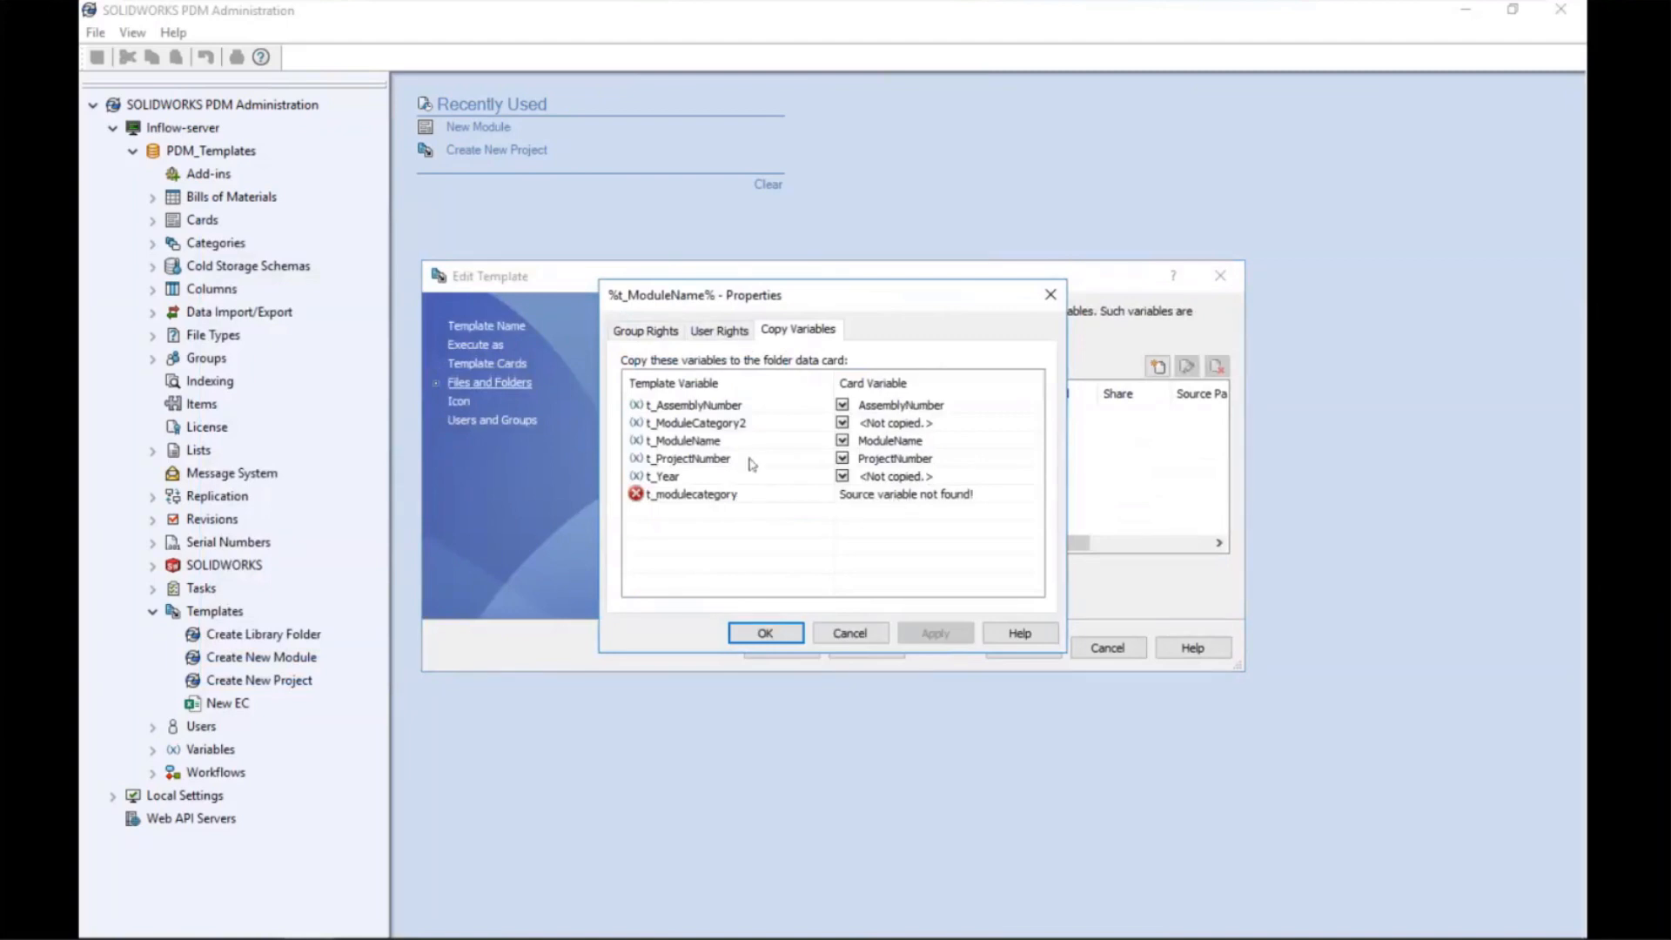
click(717, 424)
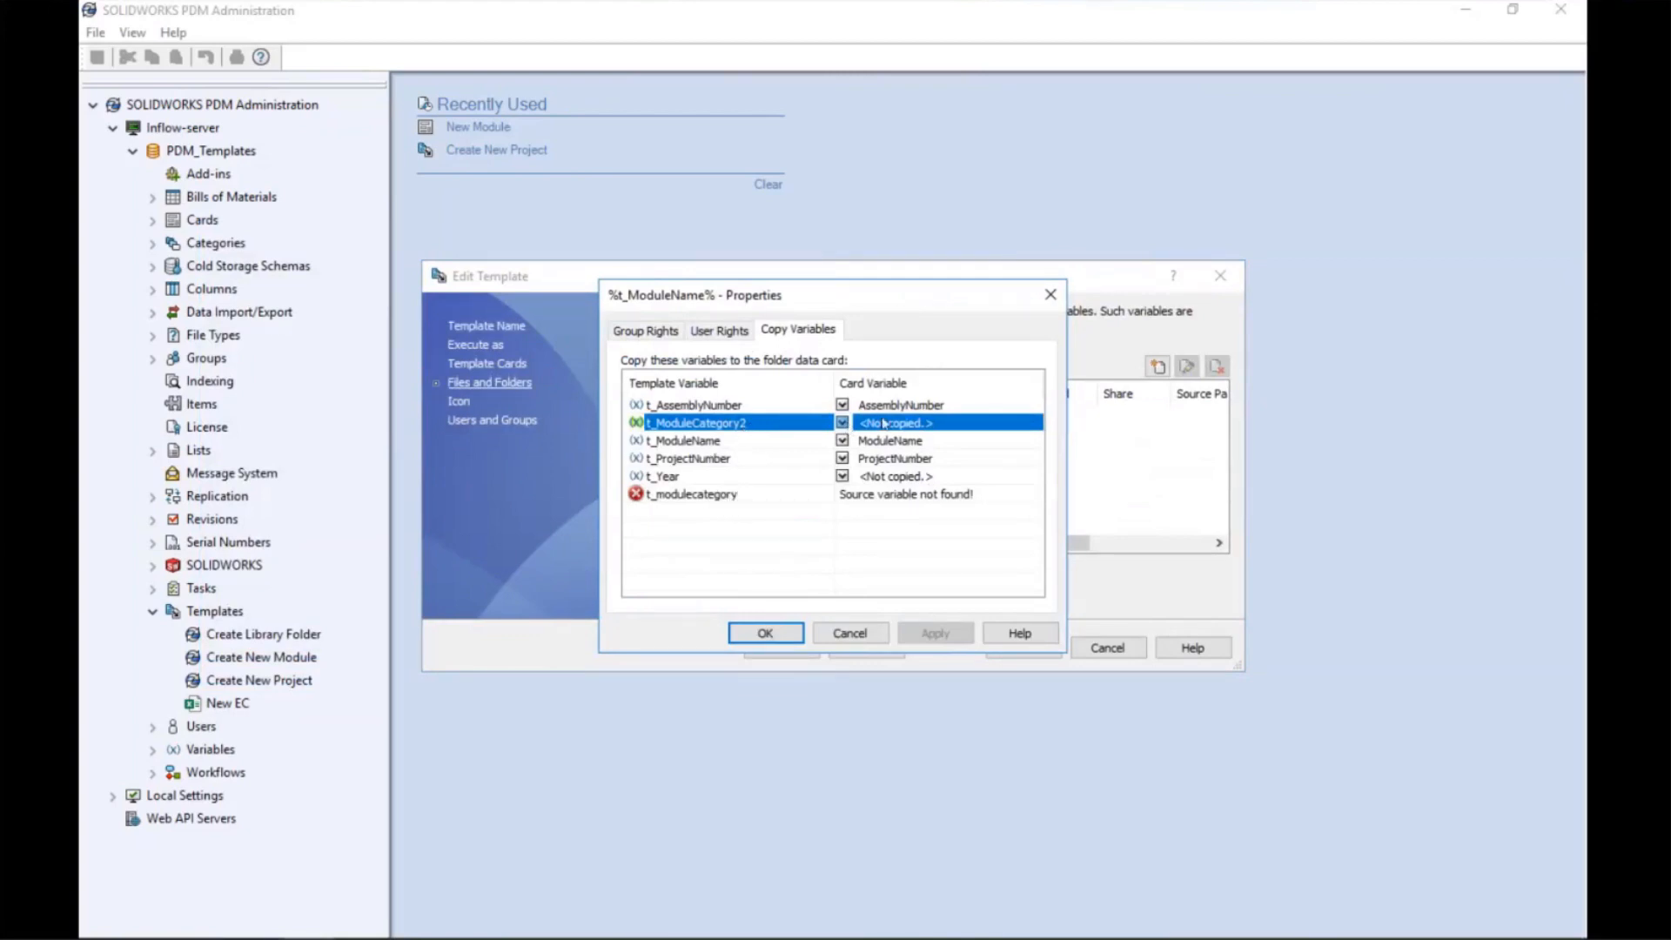
click(802, 497)
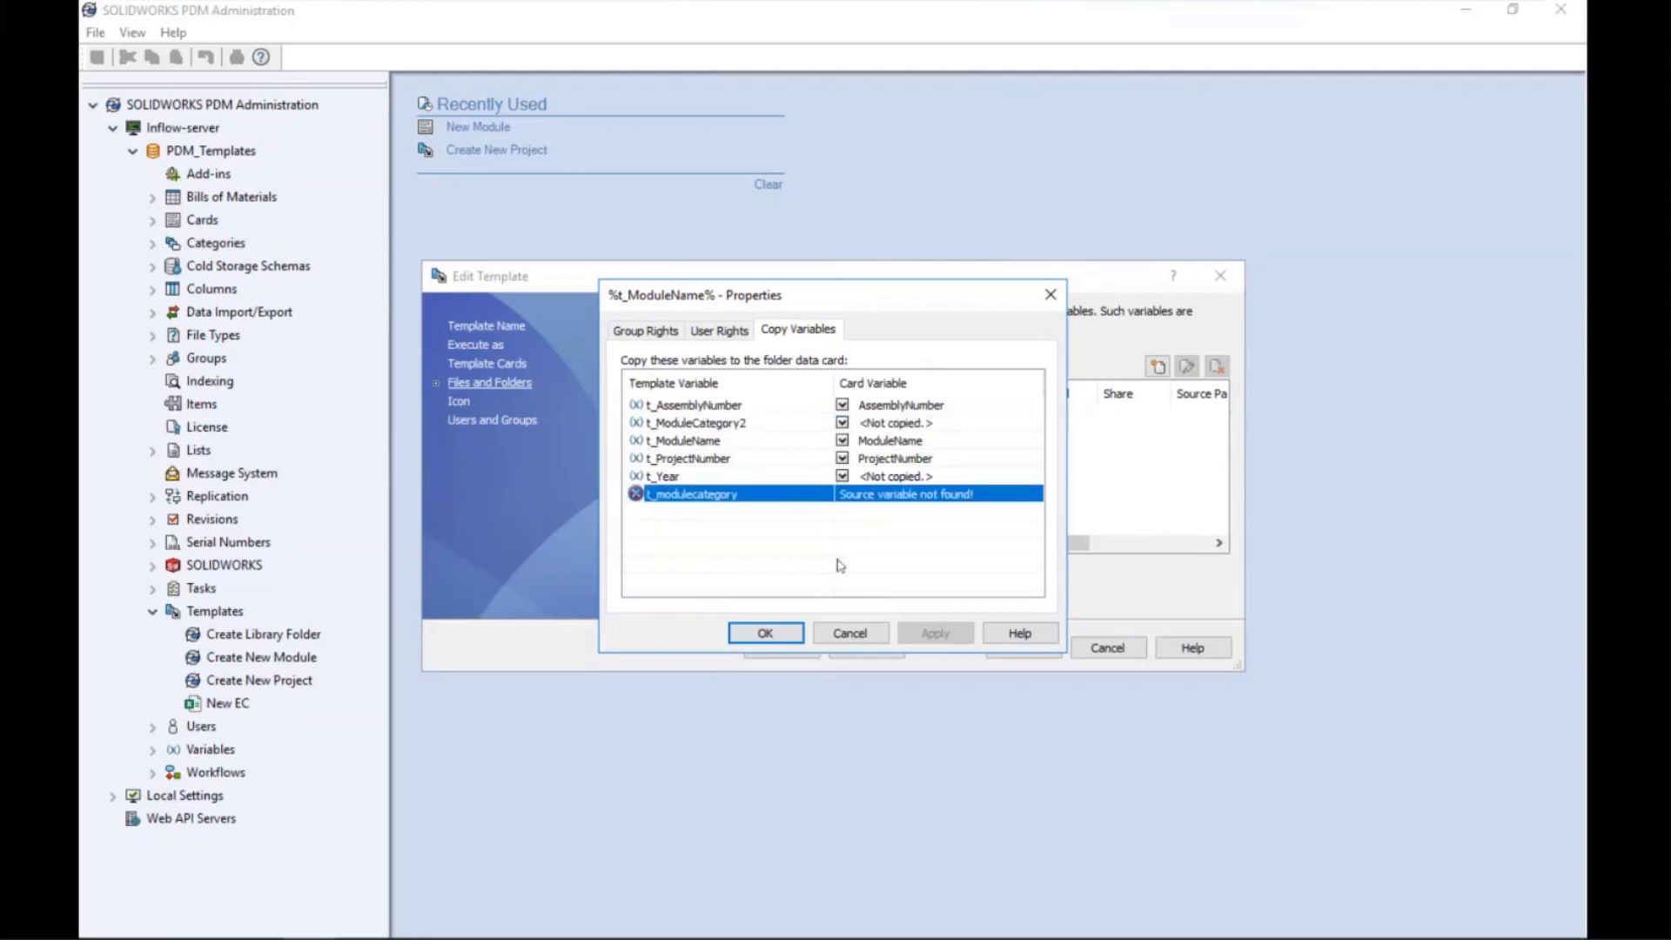
Rename template variable t_ModuleCategory2 back to t_ModuleCategory.
click(852, 634)
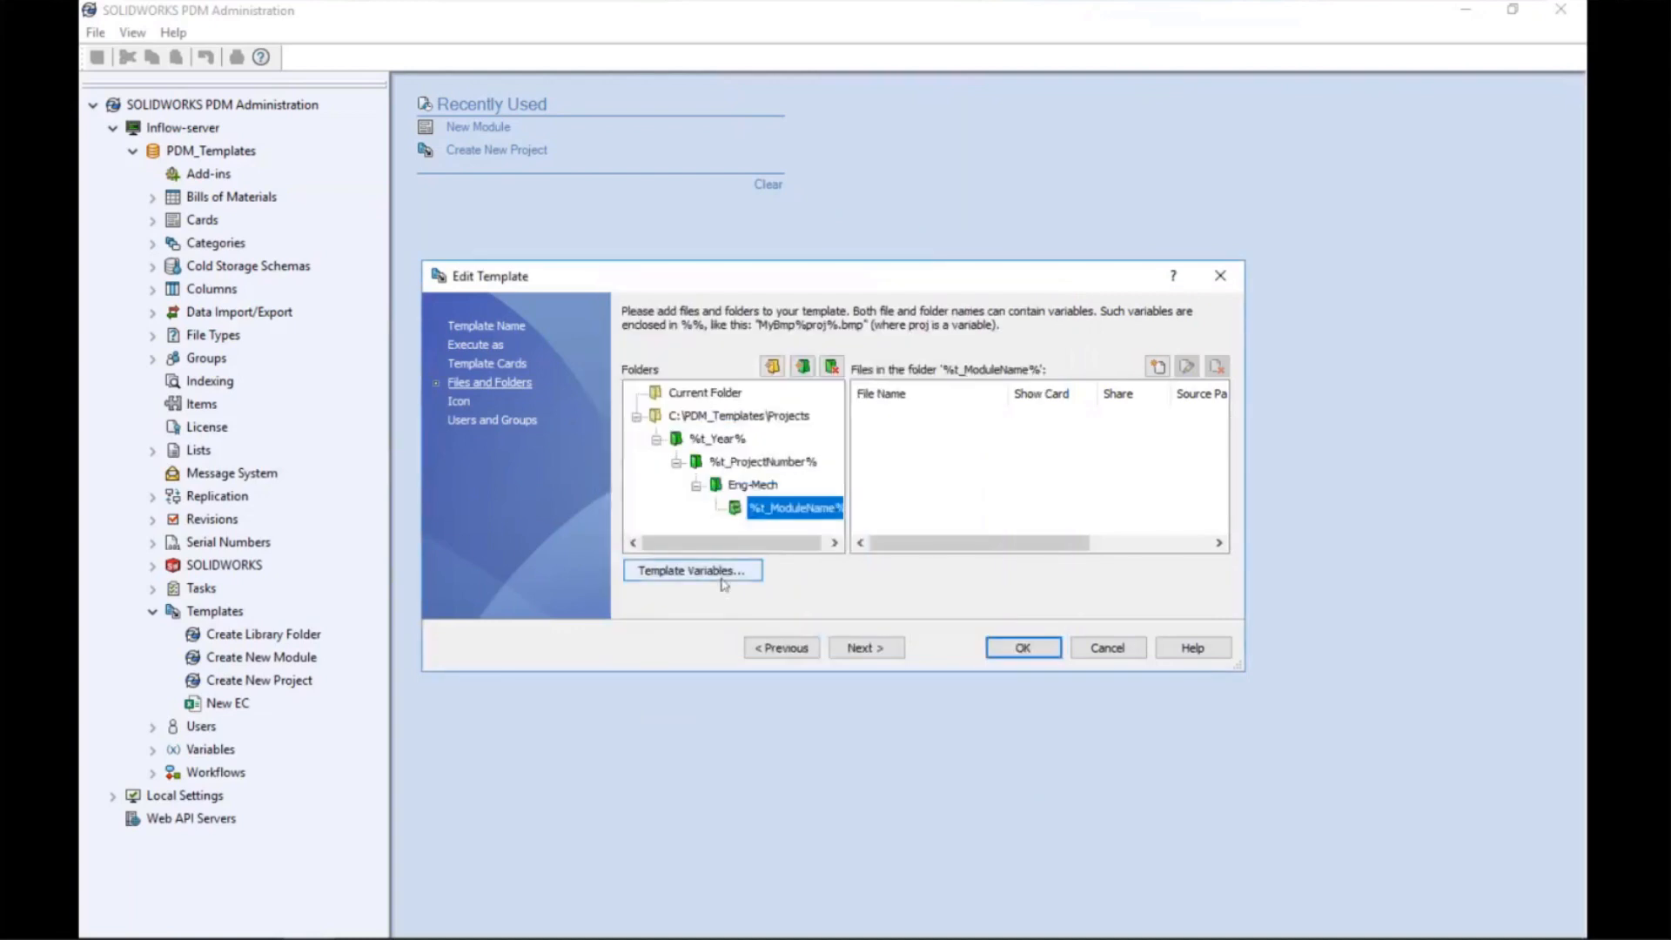
click(719, 573)
click(610, 385)
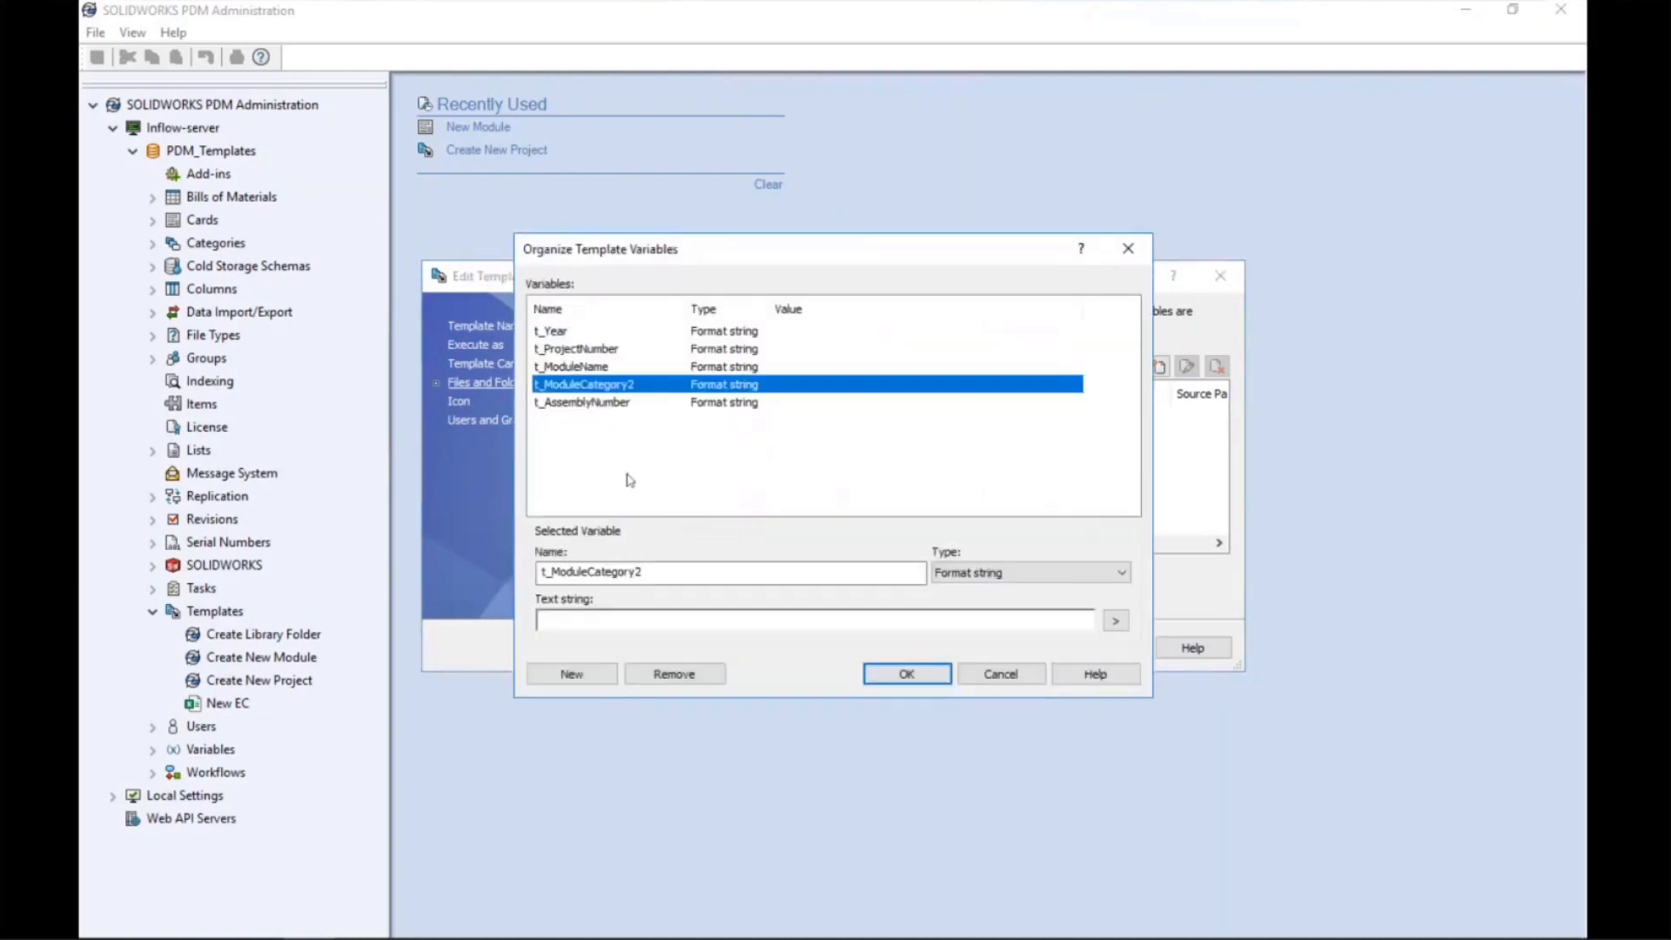
click(674, 574)
key(BackSpace)
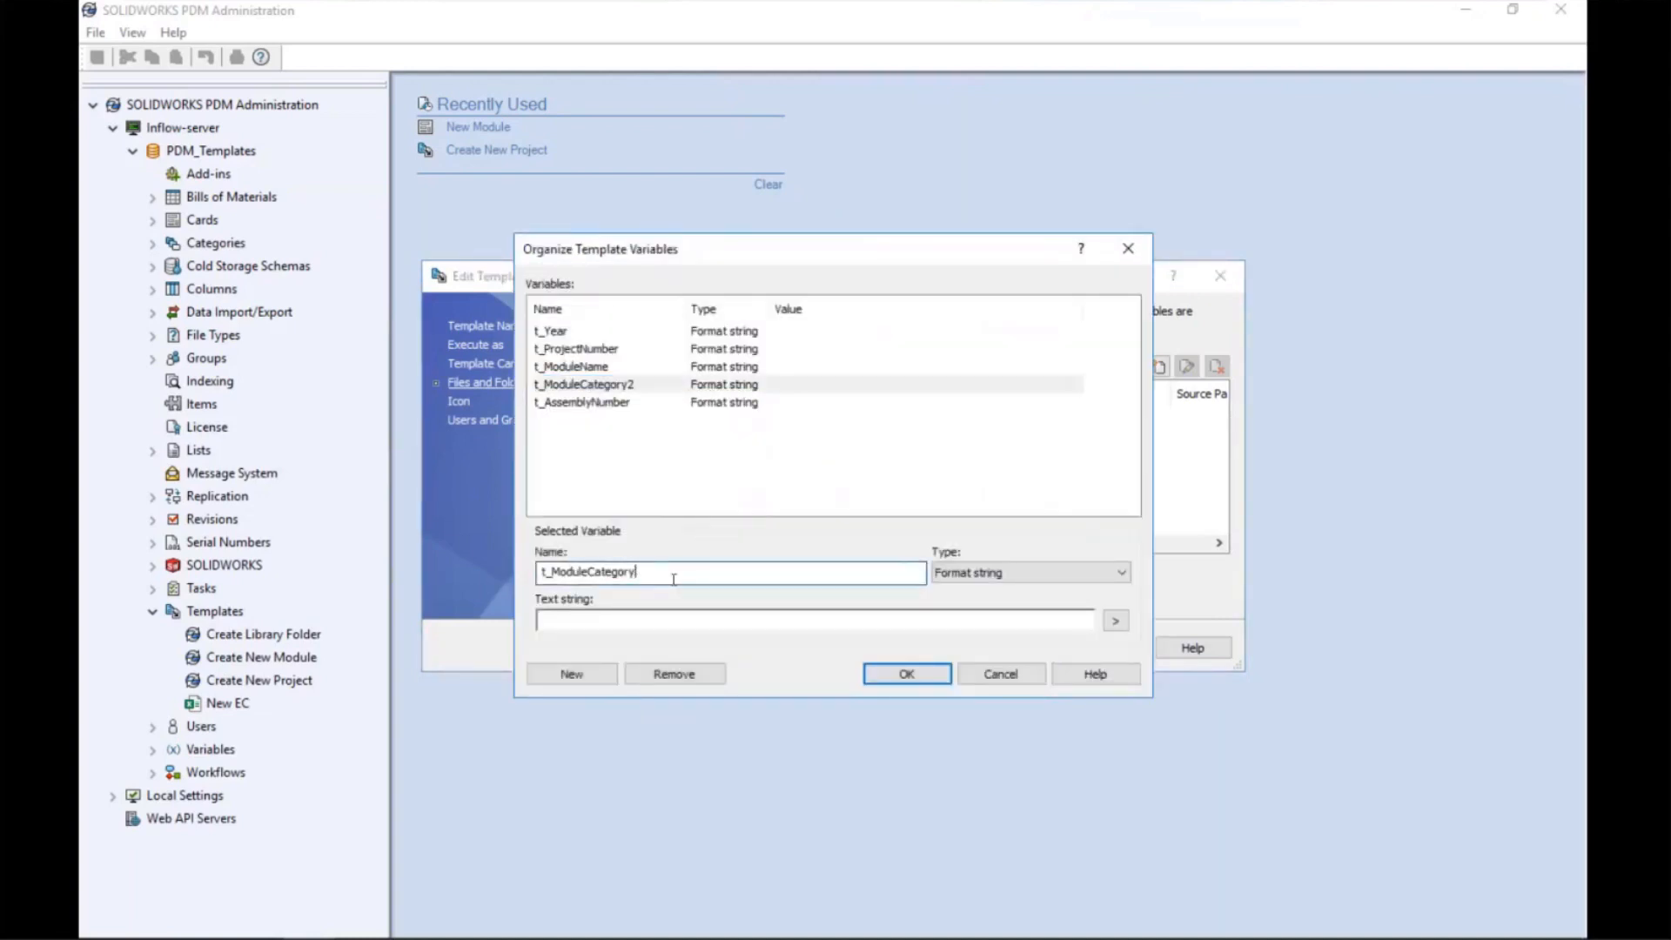
click(905, 674)
Set %t_ModuleName%'s t_ModuleCategory mapping to <Not copied.> and save the folder properties.
right_click(784, 506)
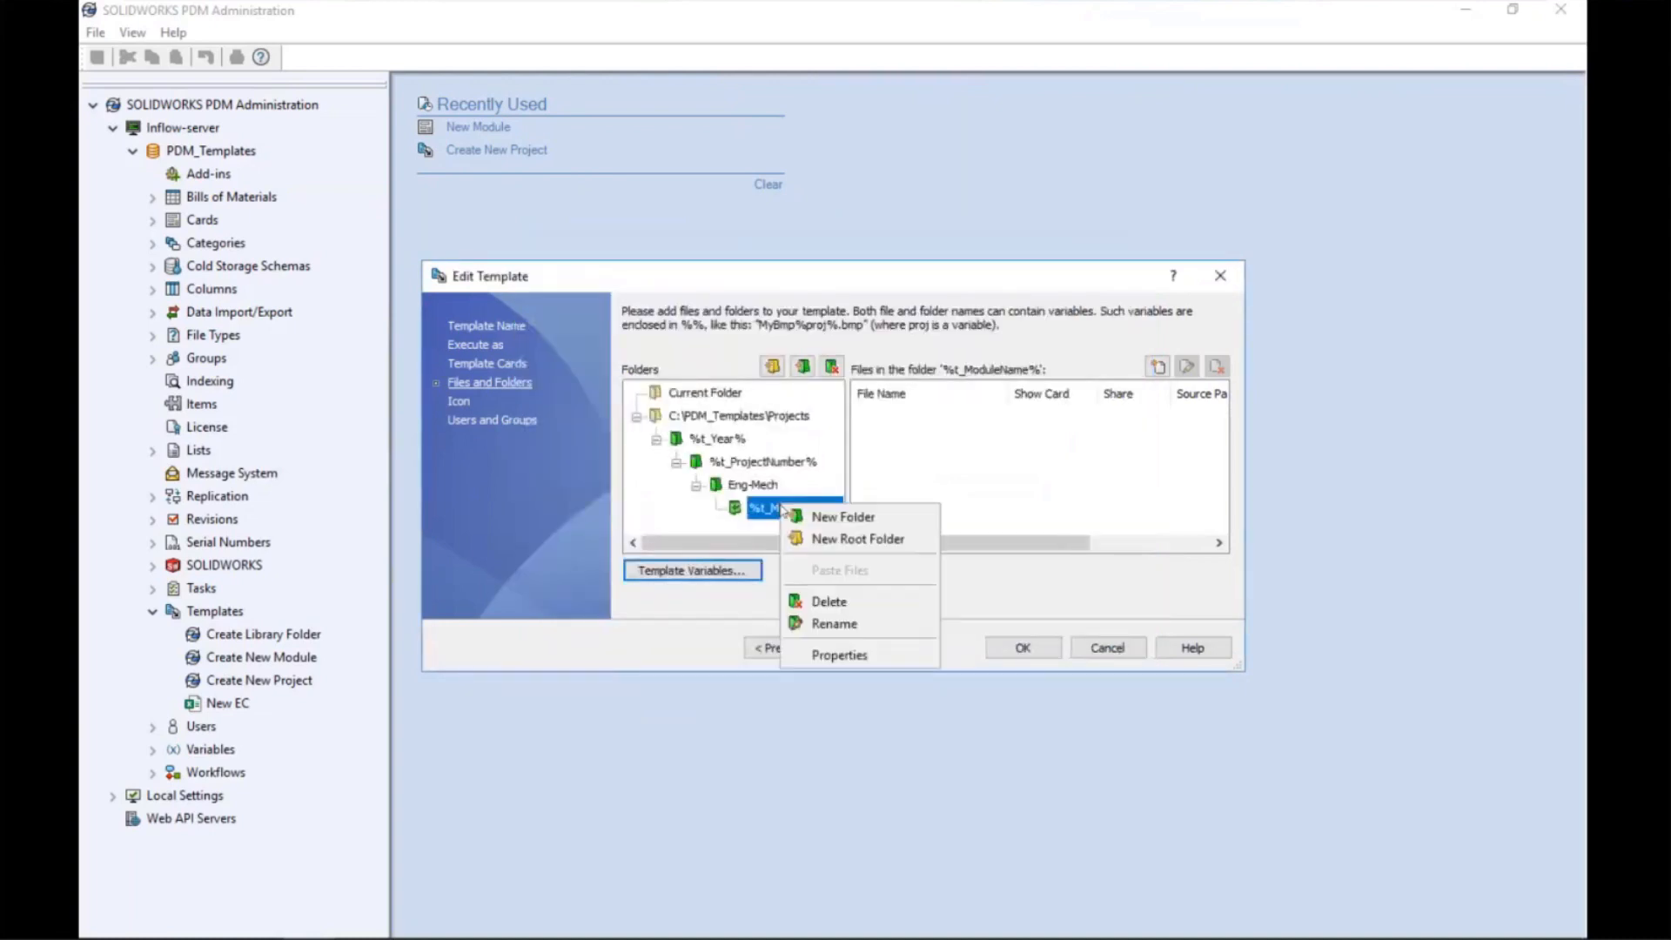
click(832, 655)
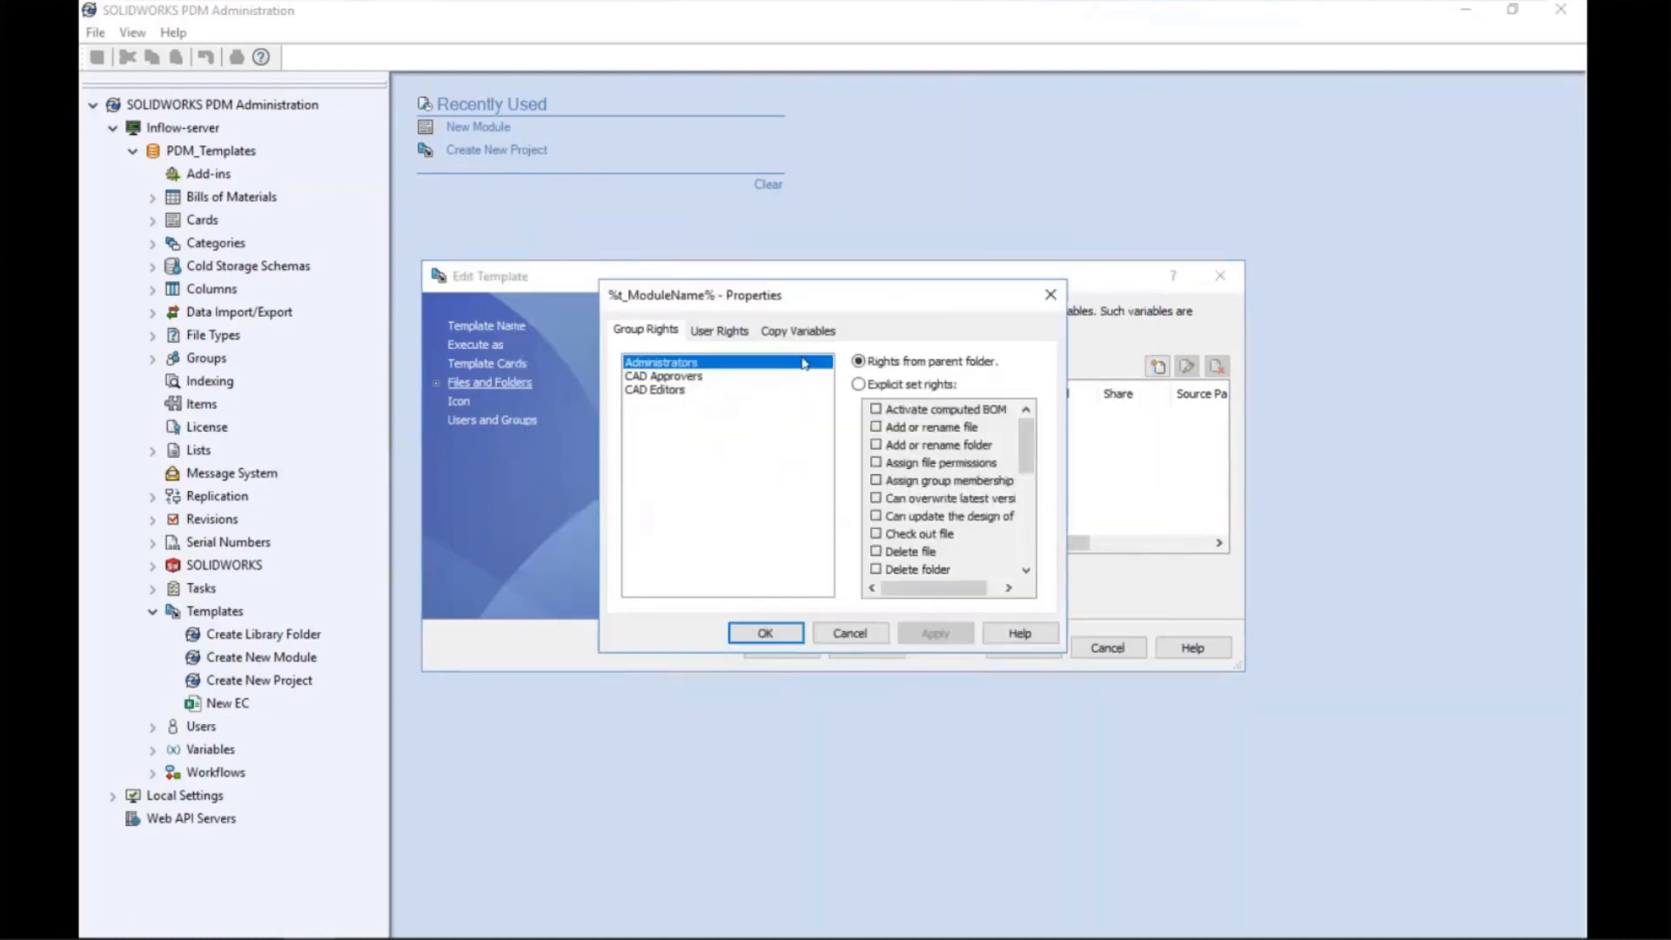
click(798, 329)
click(739, 423)
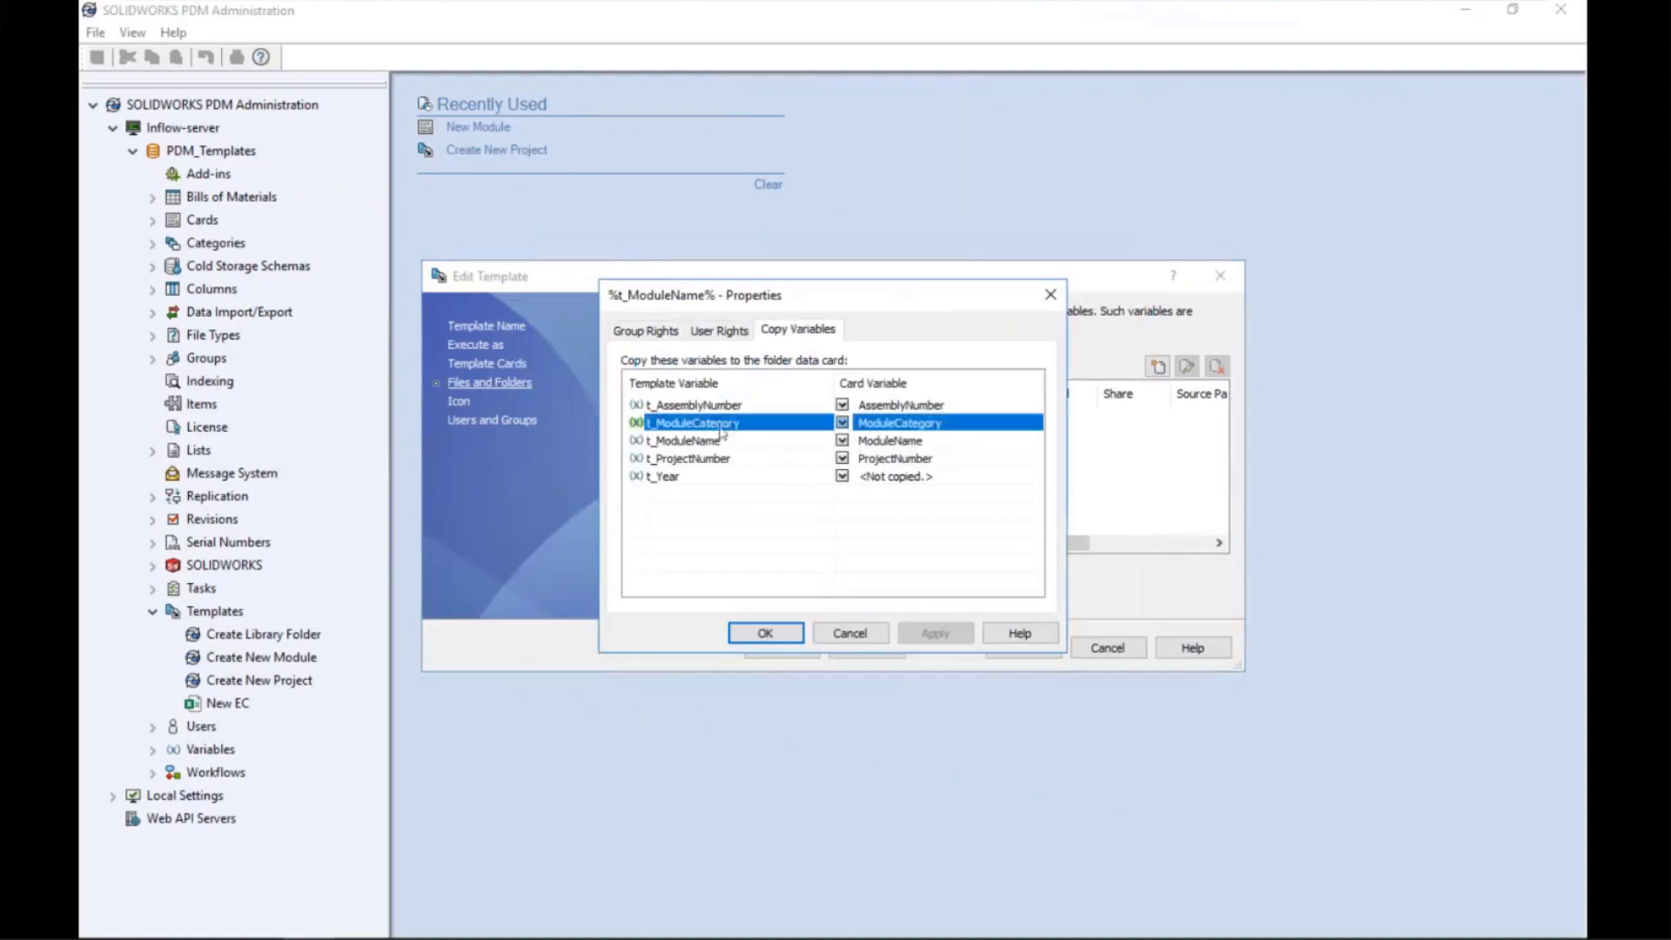
click(842, 424)
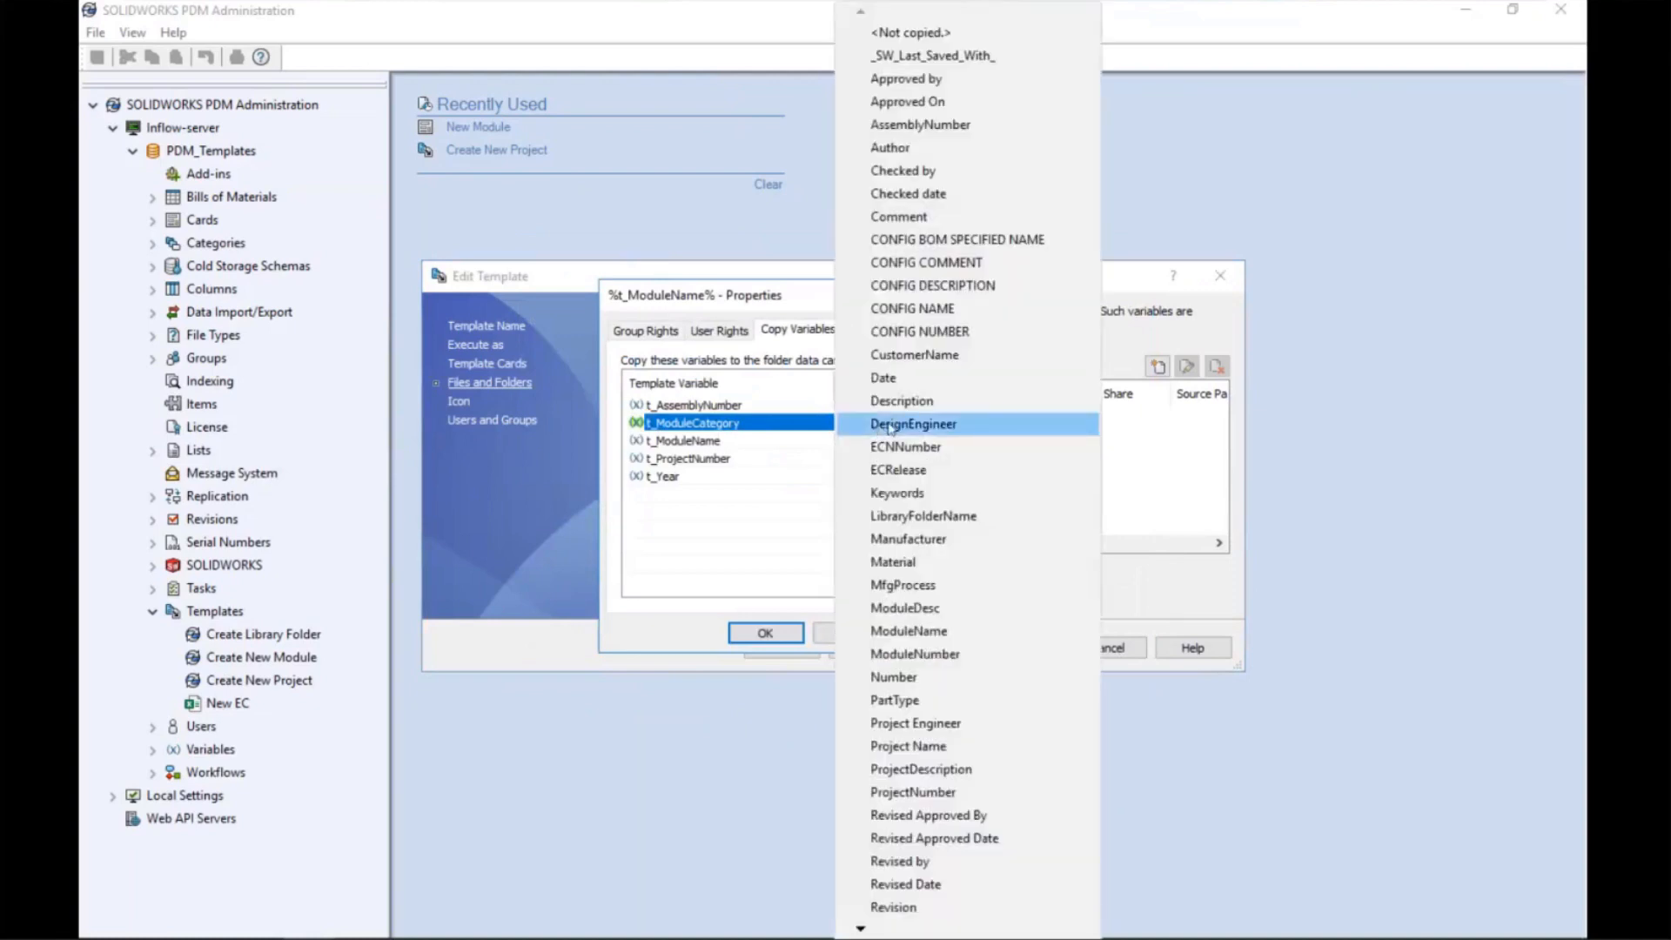
click(928, 35)
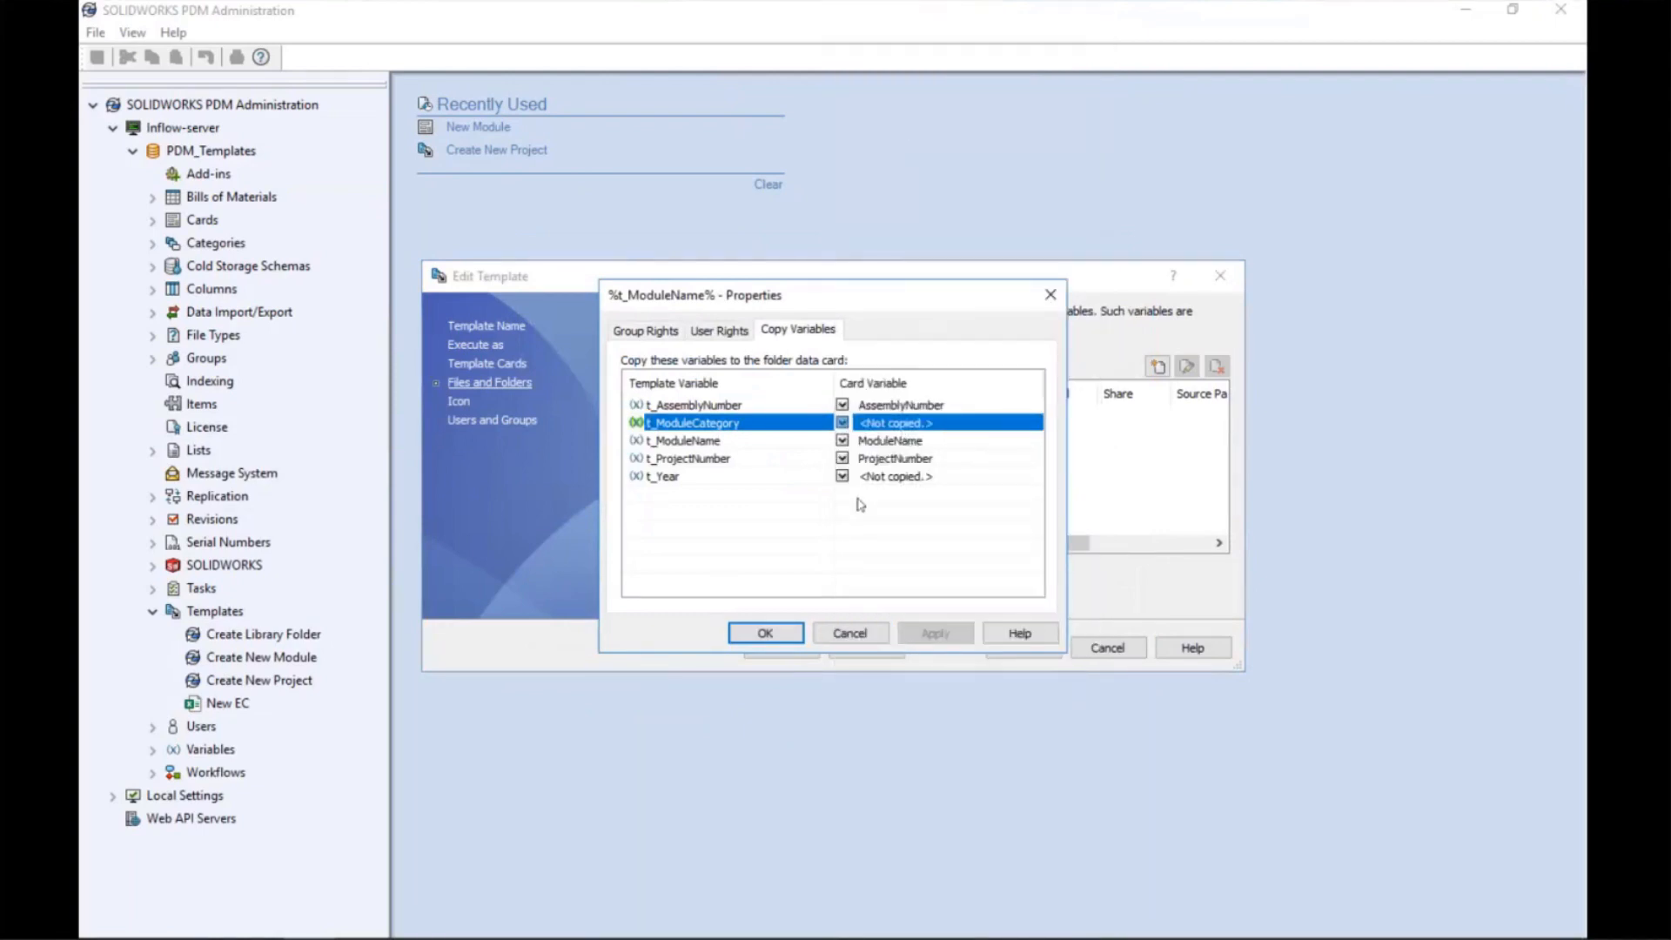
click(765, 633)
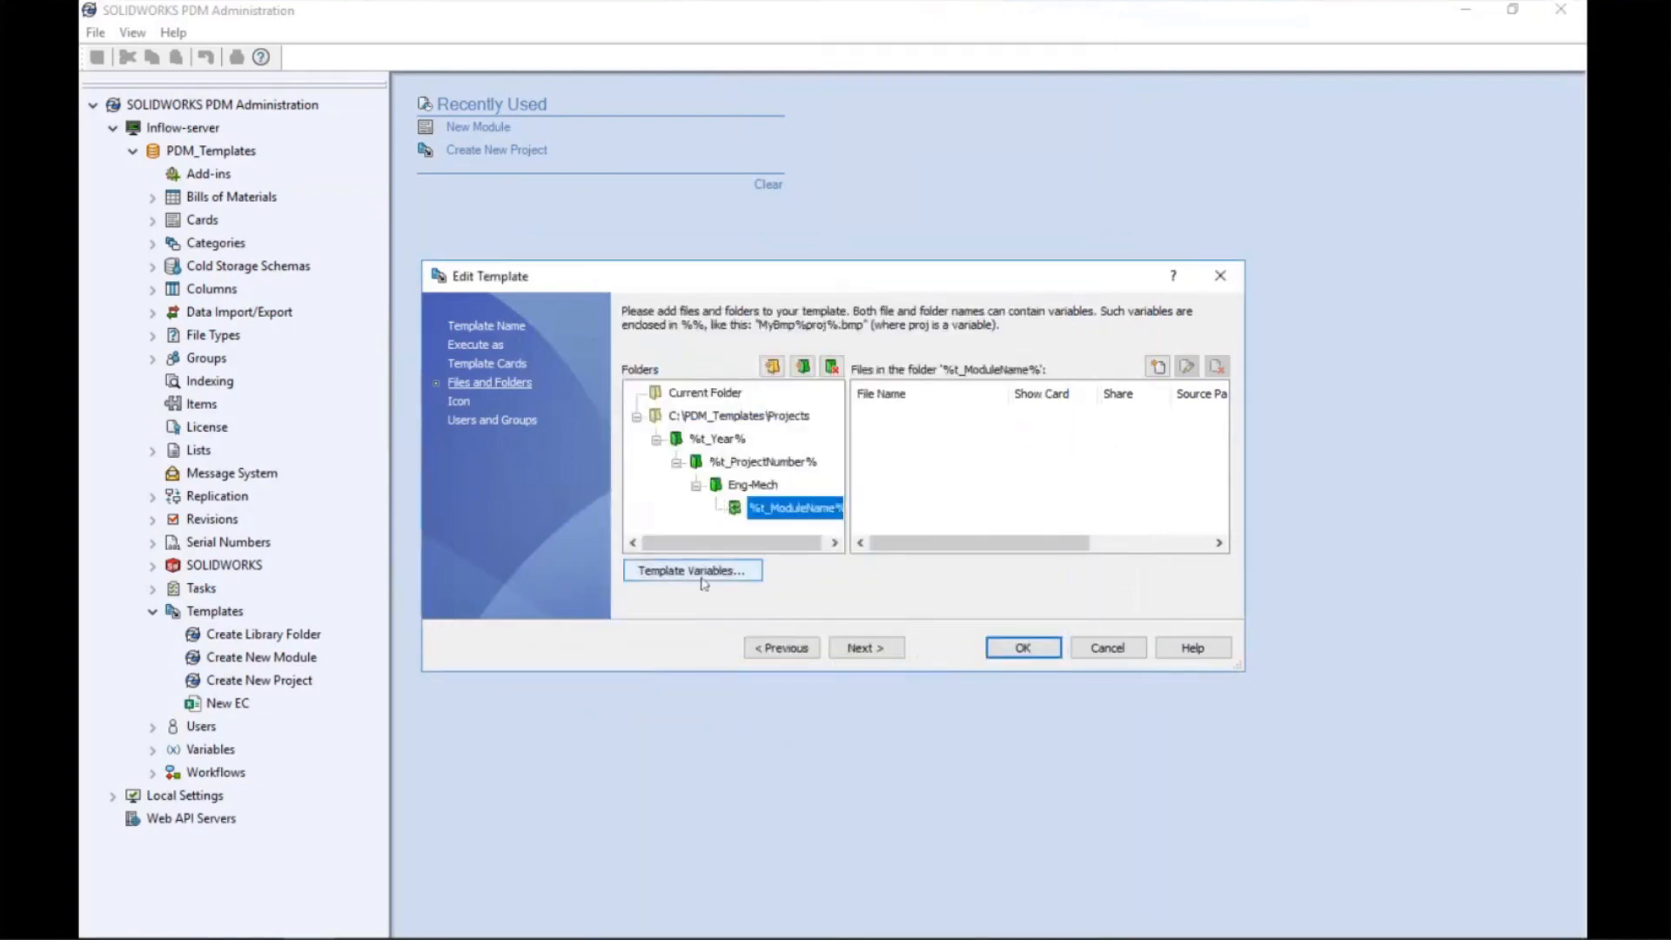
click(516, 364)
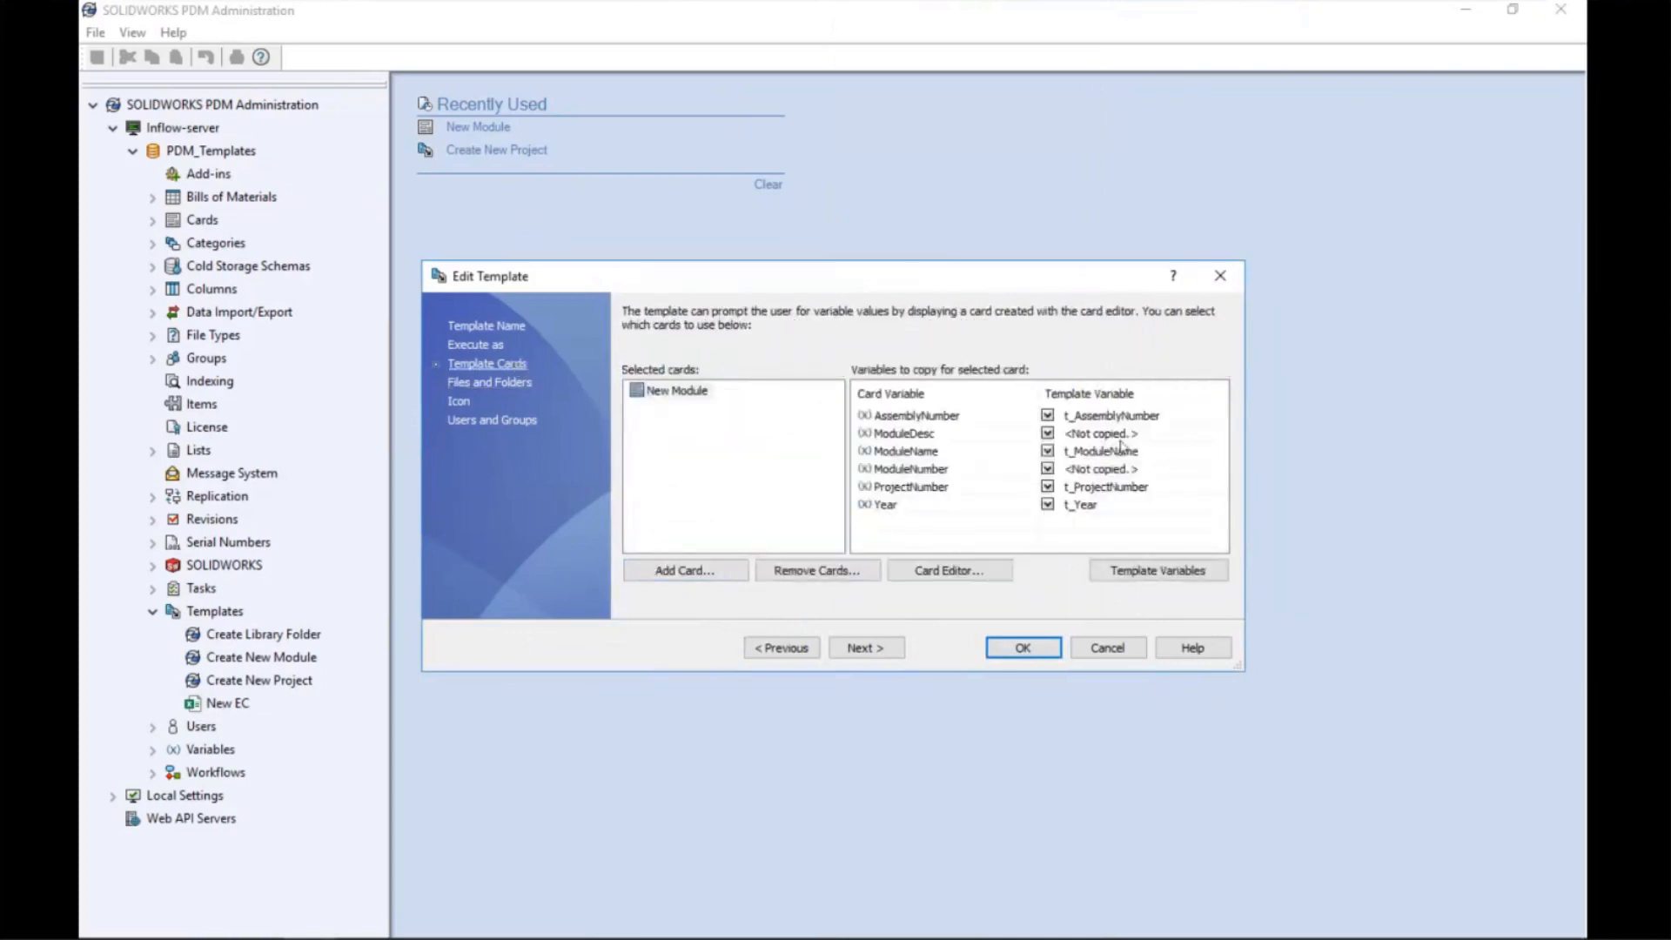
Keep ModuleName mapped to t_ModuleName and remove the t_ModuleCategory template variable.
click(1046, 453)
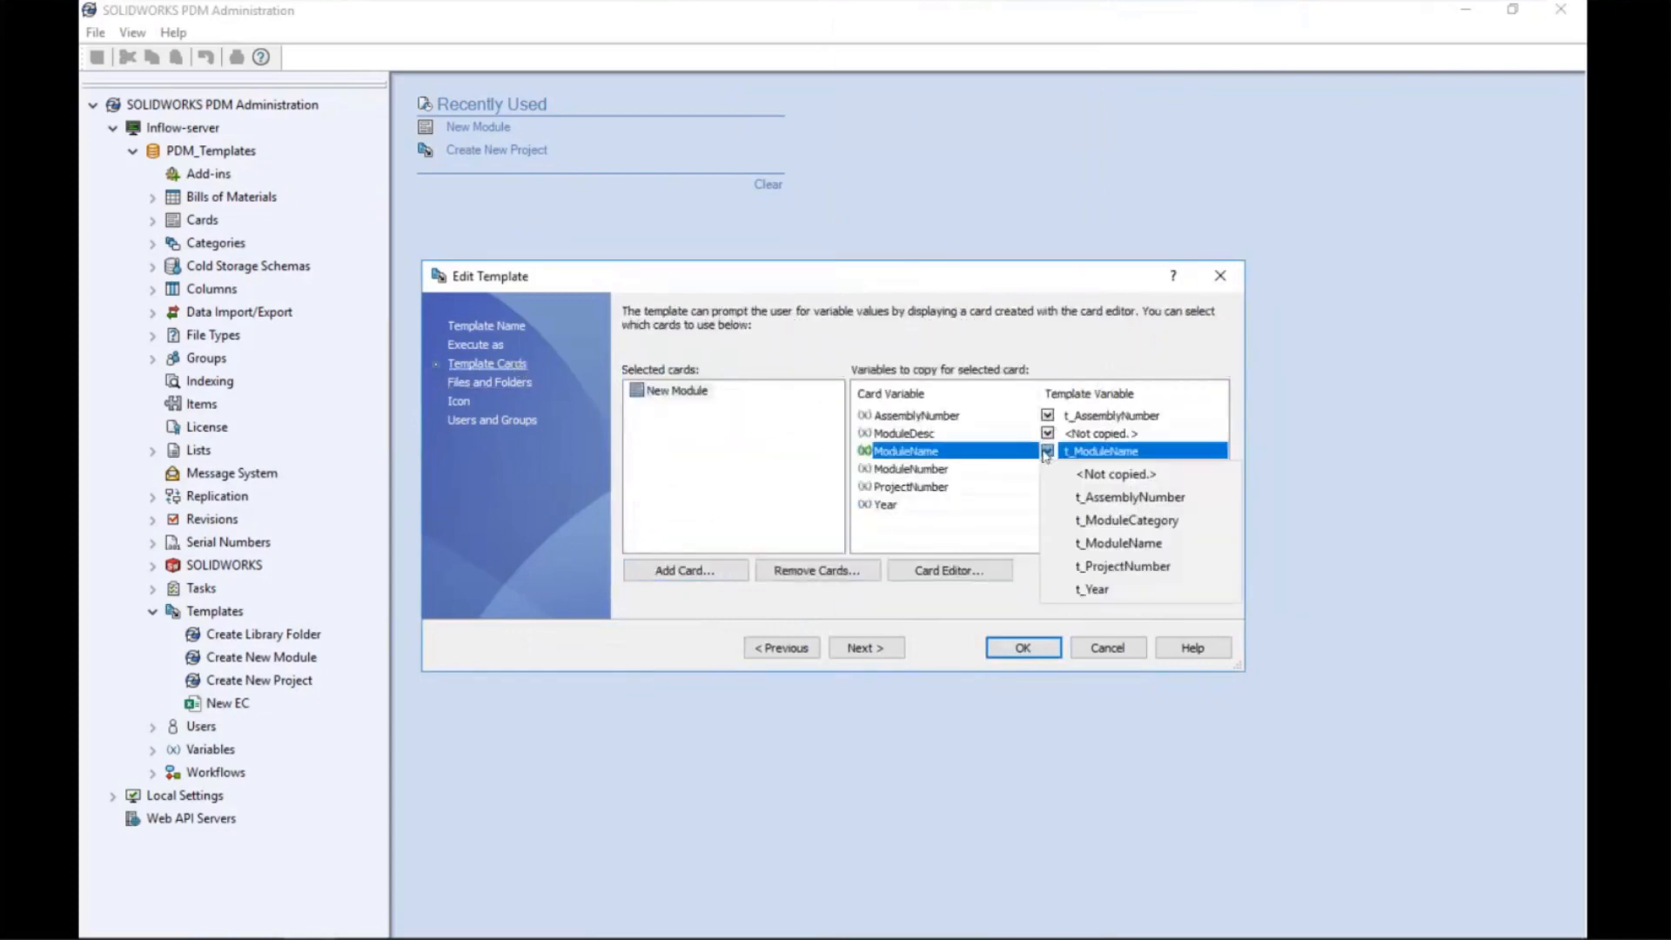
click(1063, 292)
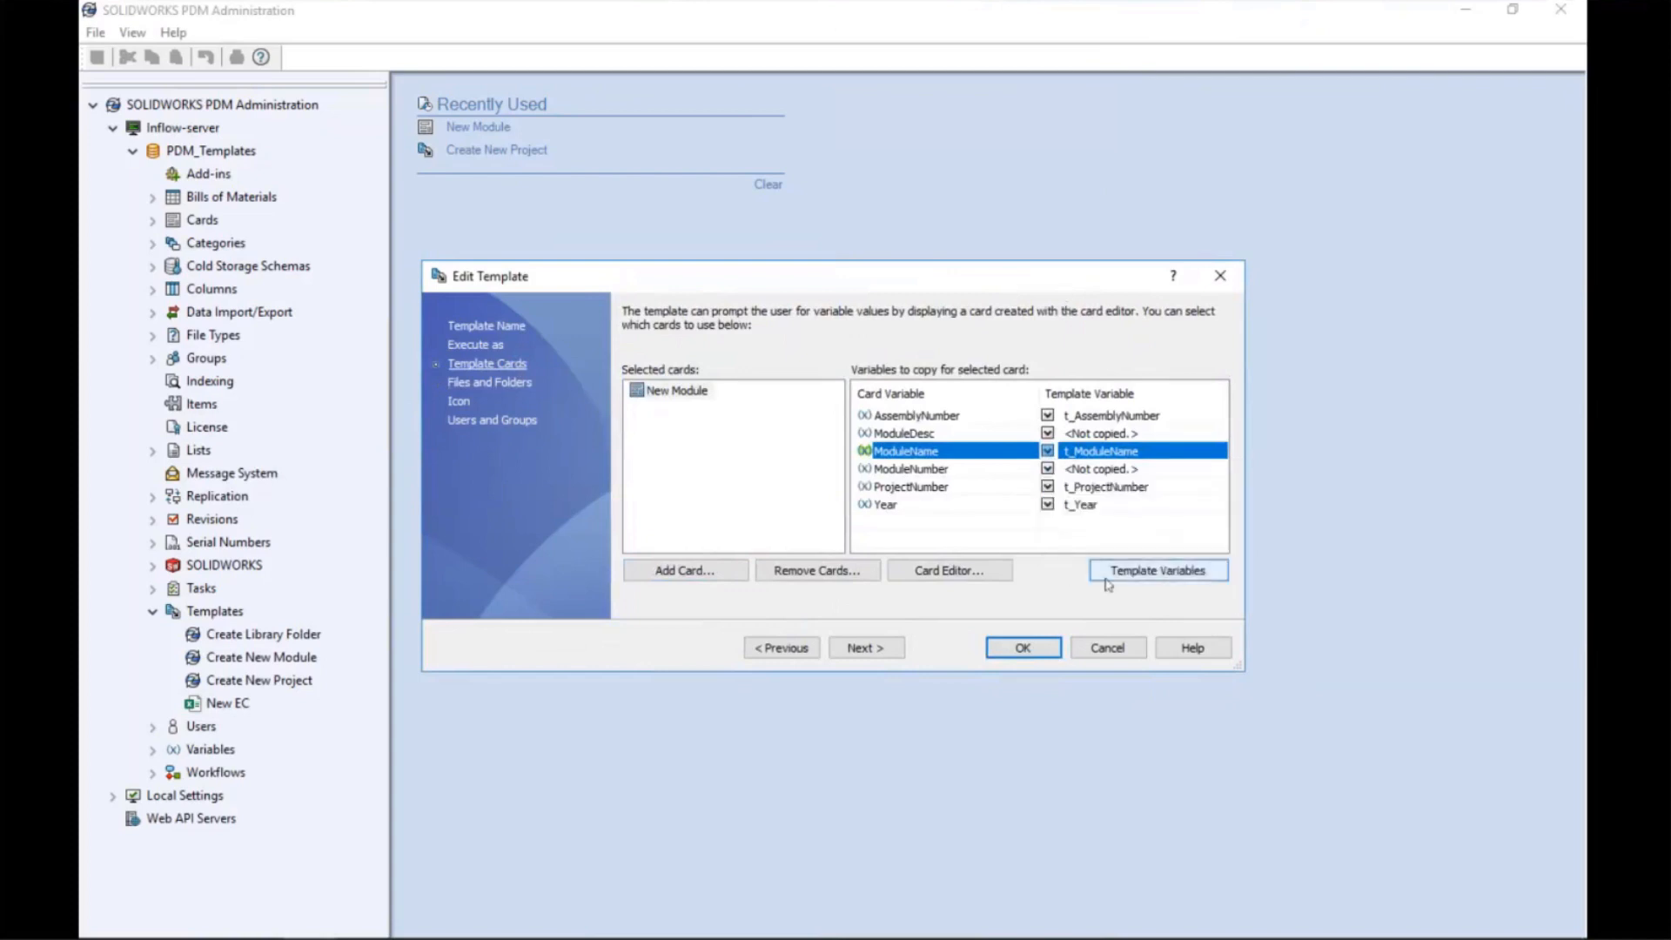
click(1141, 571)
click(613, 390)
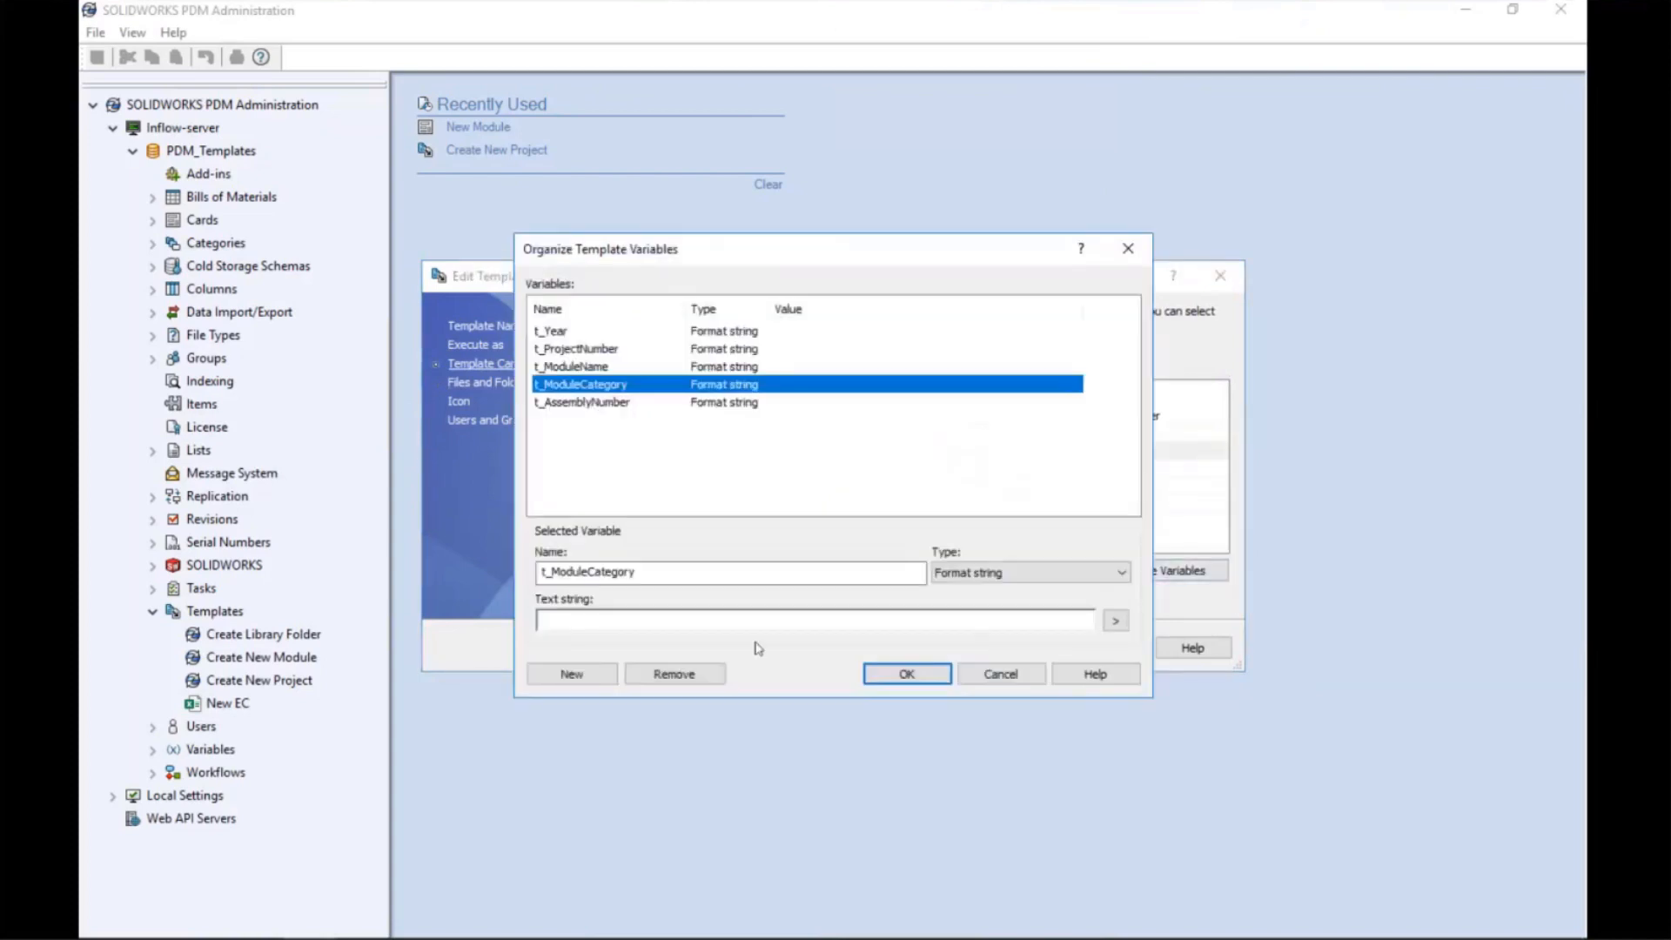
click(701, 679)
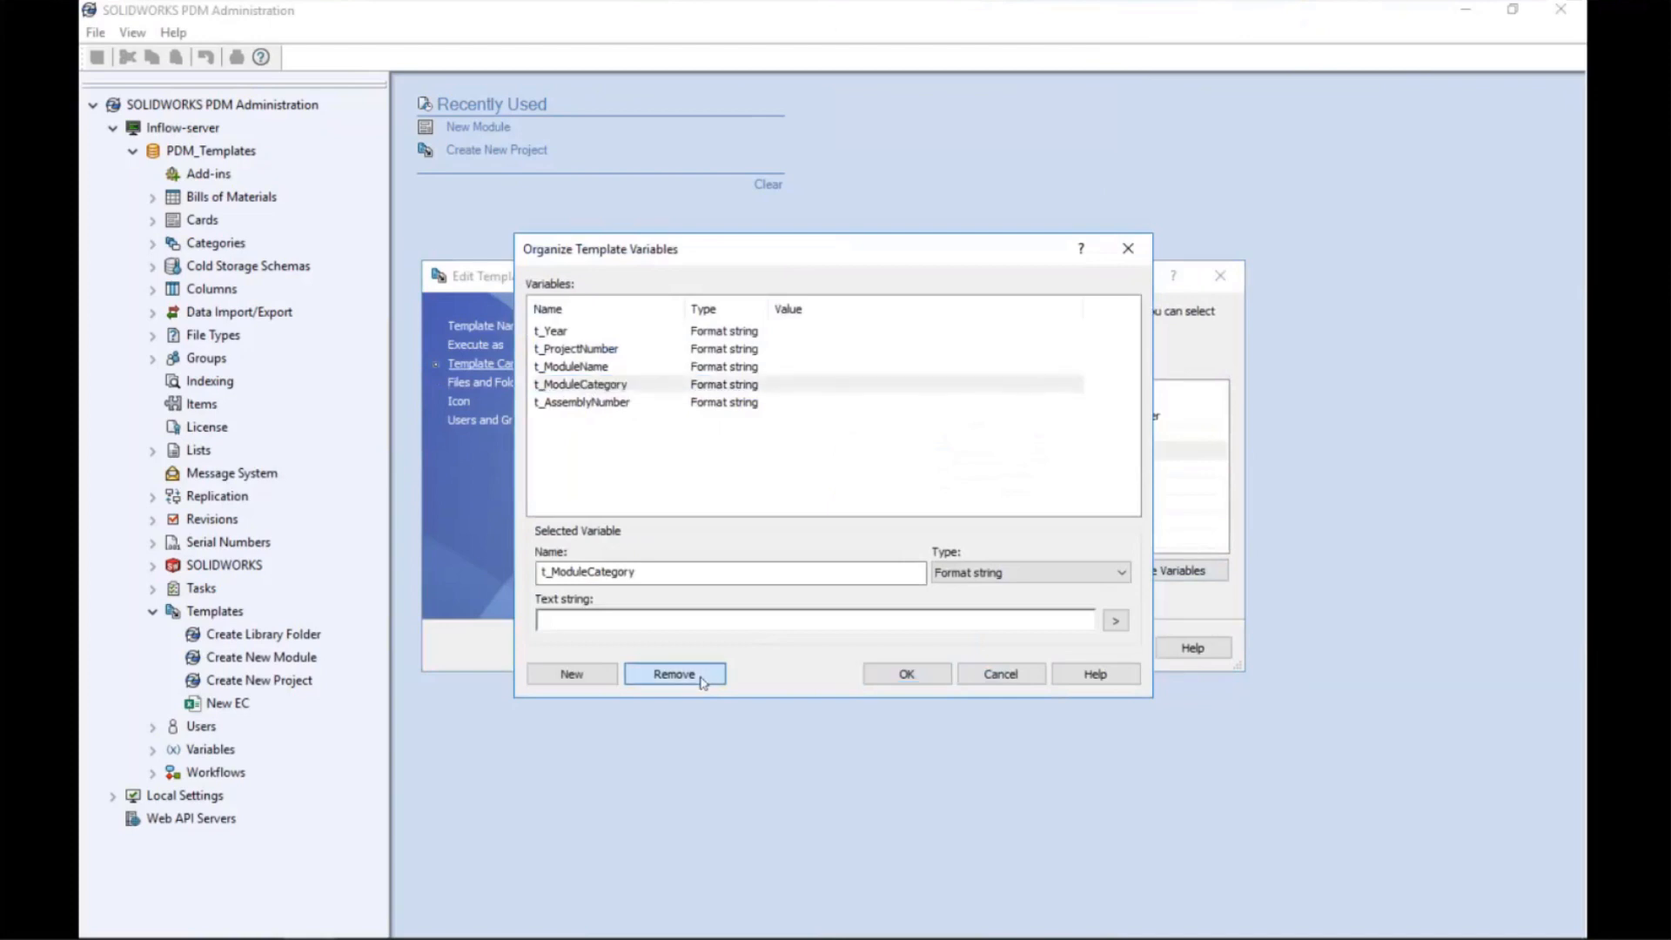
click(905, 675)
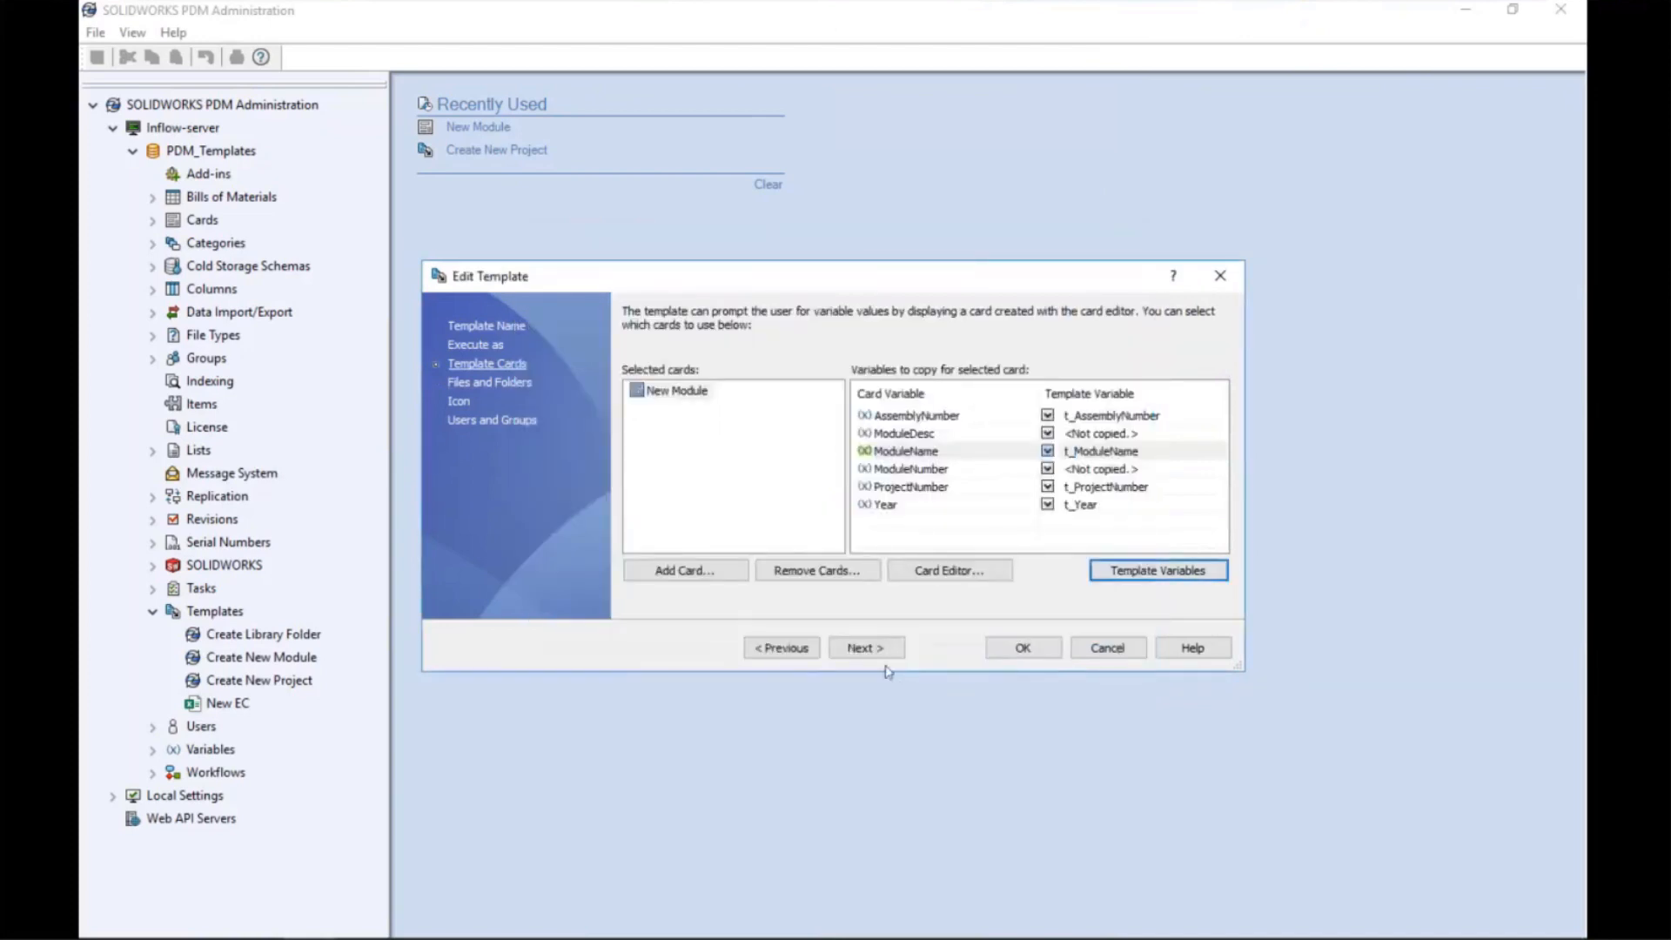
Review the Copy Variables in the %t_ModuleName% folder's properties, leaving them unchanged.
click(865, 648)
click(766, 508)
right_click(765, 507)
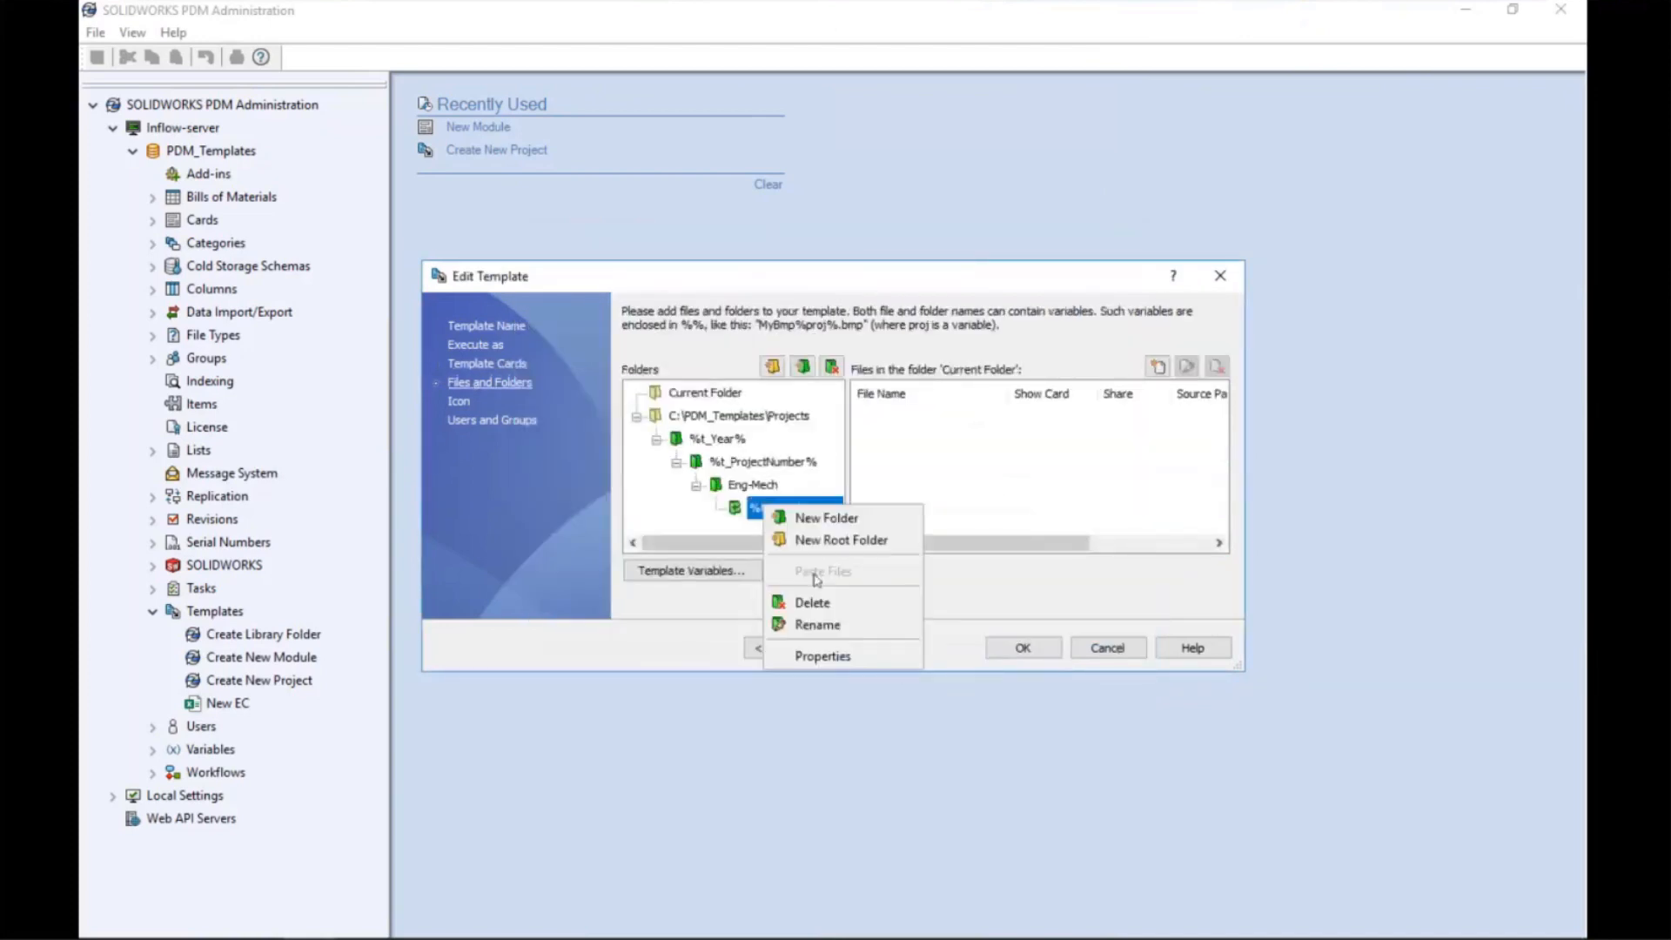
click(822, 656)
click(798, 329)
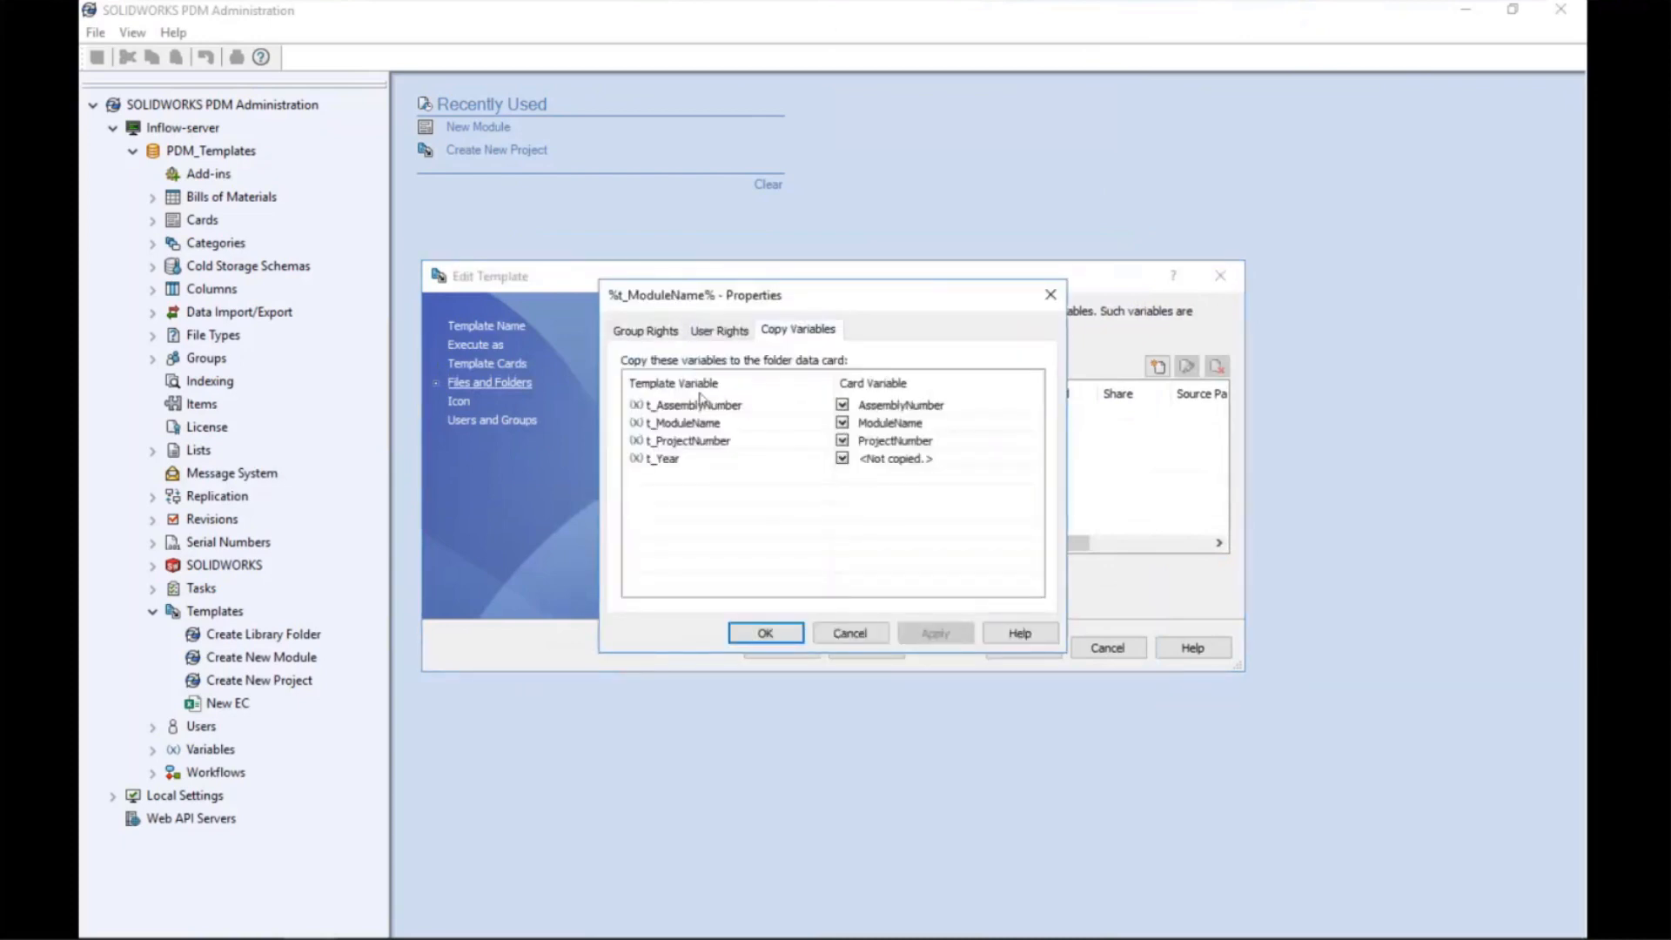
click(765, 634)
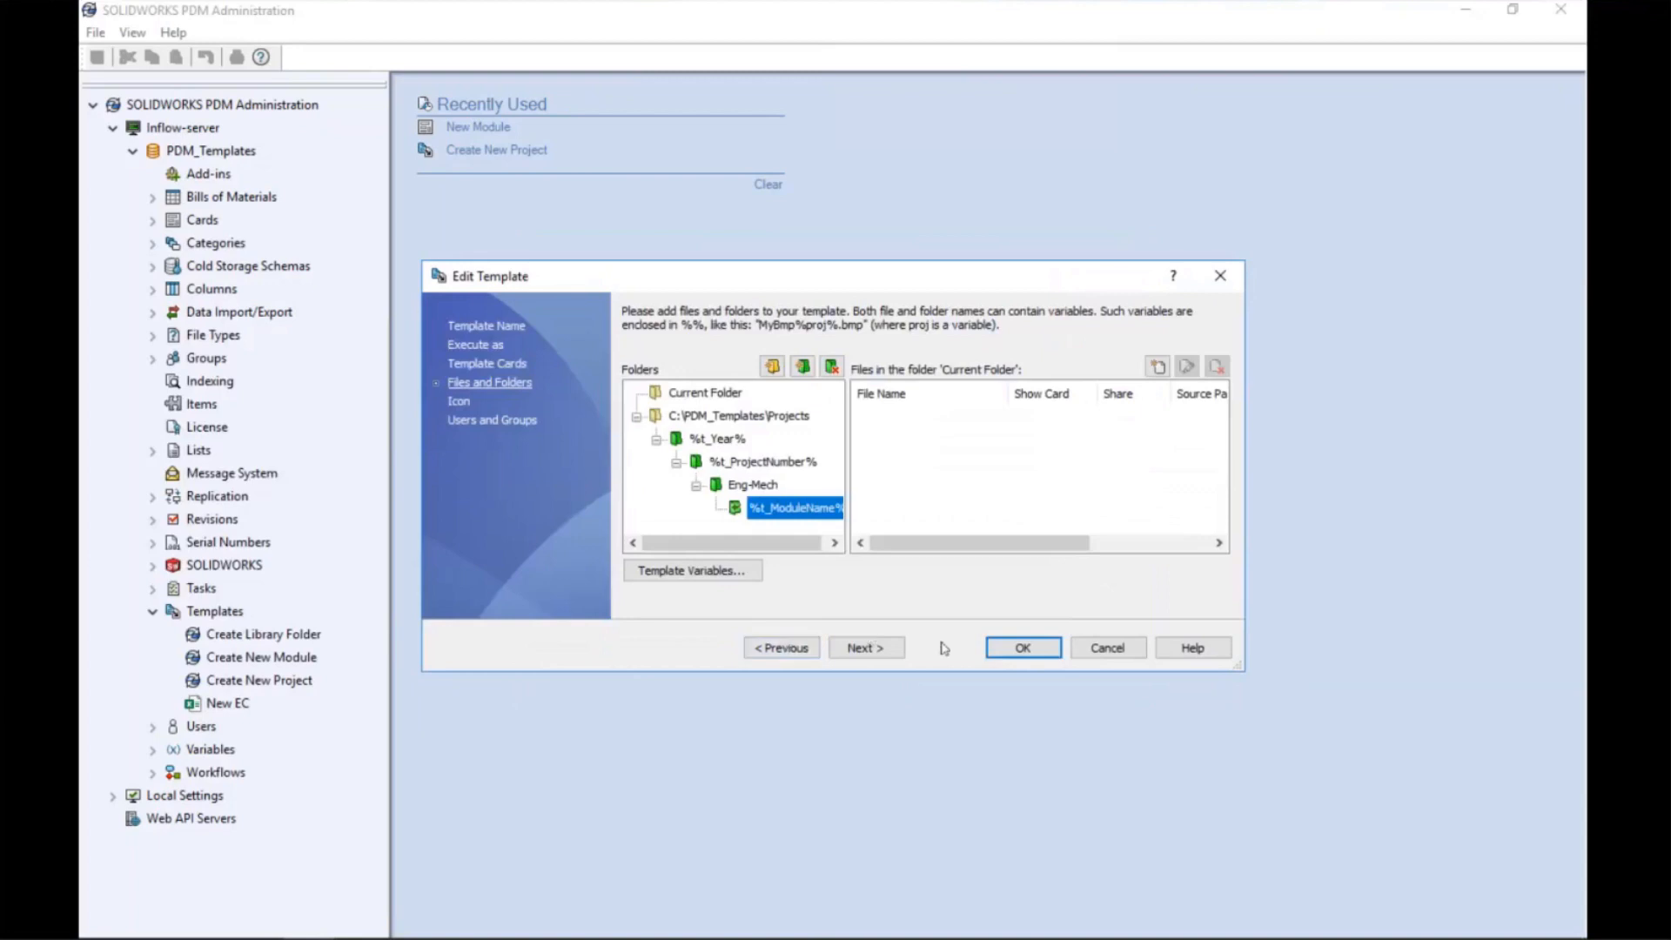
Finish the remaining wizard pages and save the Create New Module template.
click(858, 649)
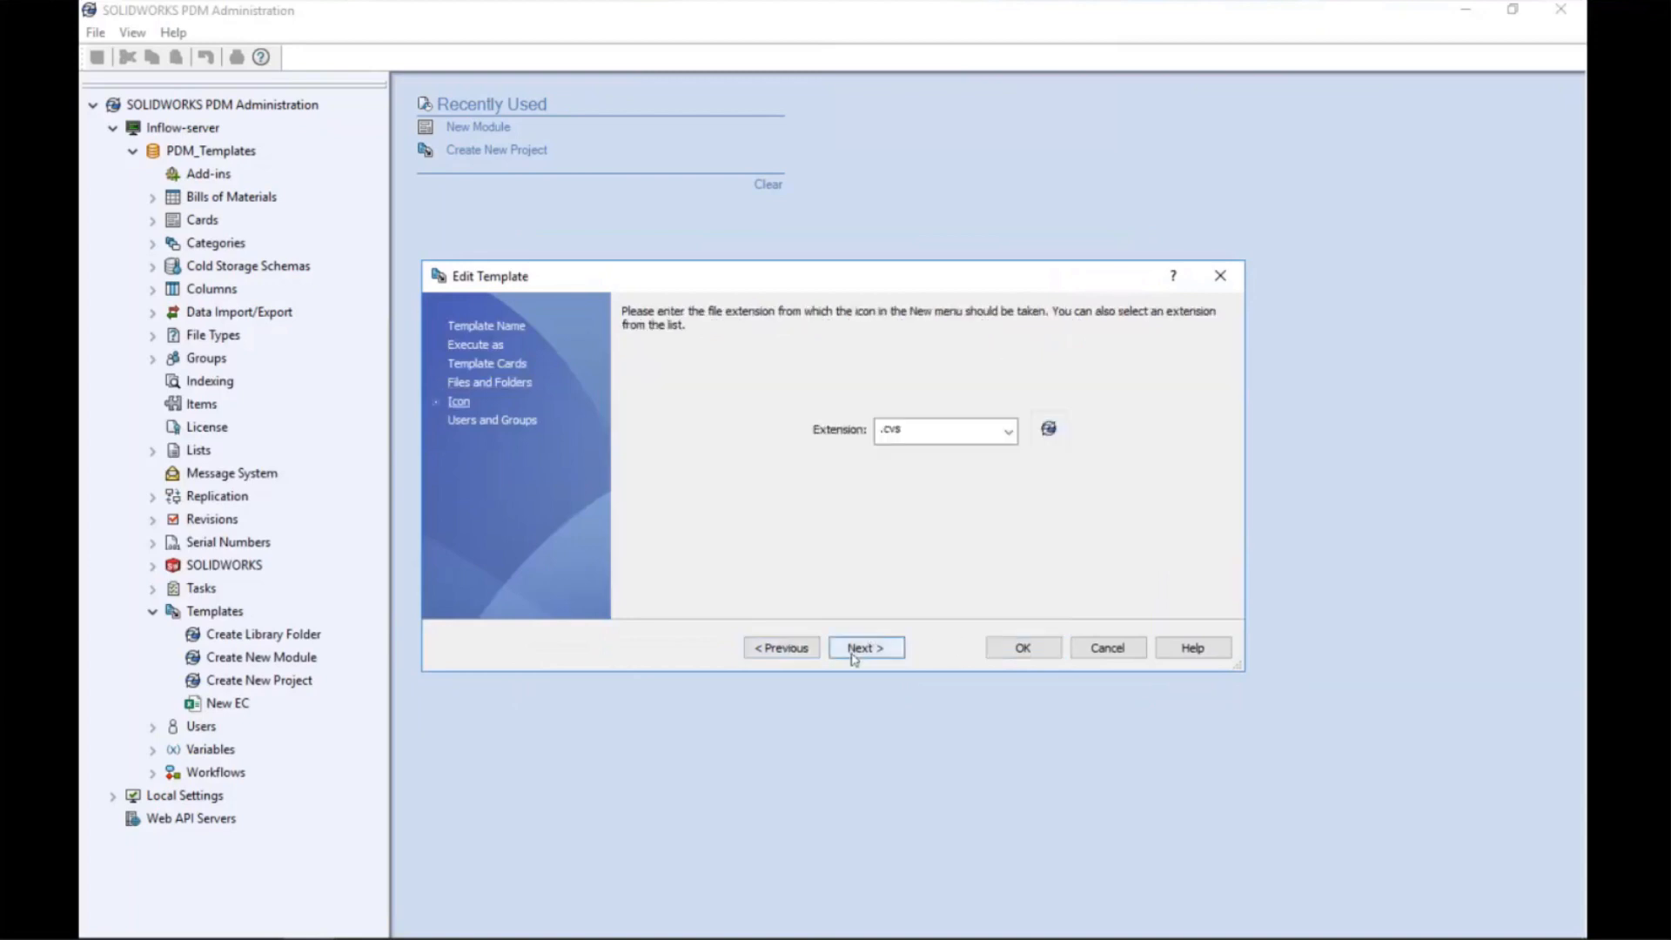
click(870, 651)
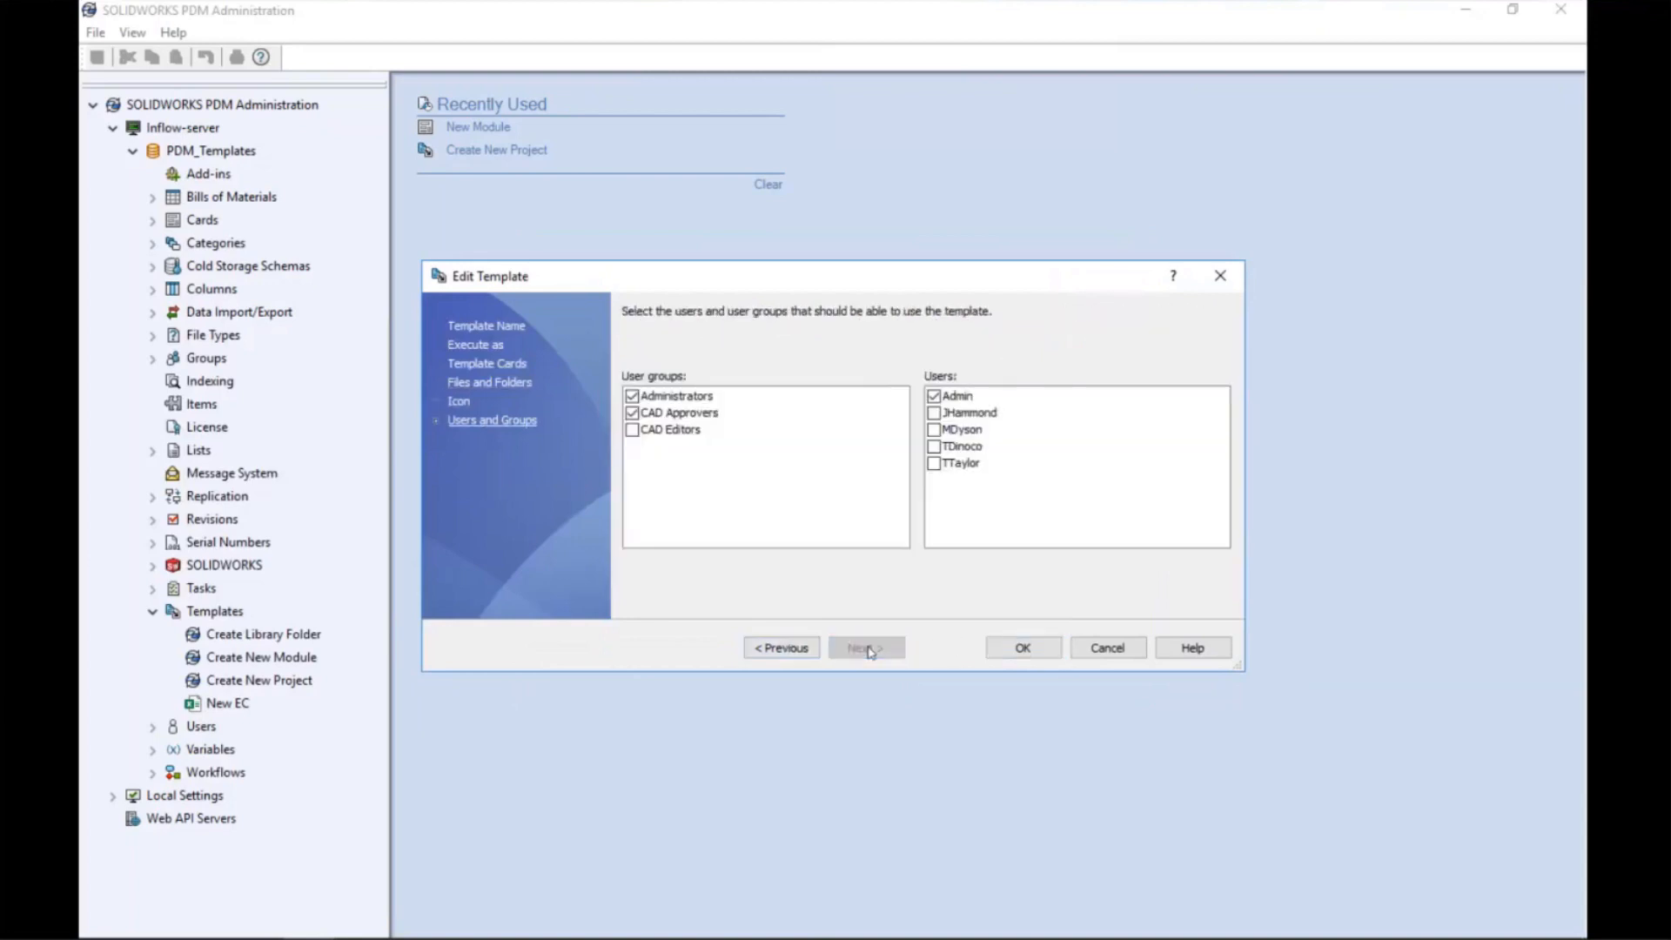
click(1024, 648)
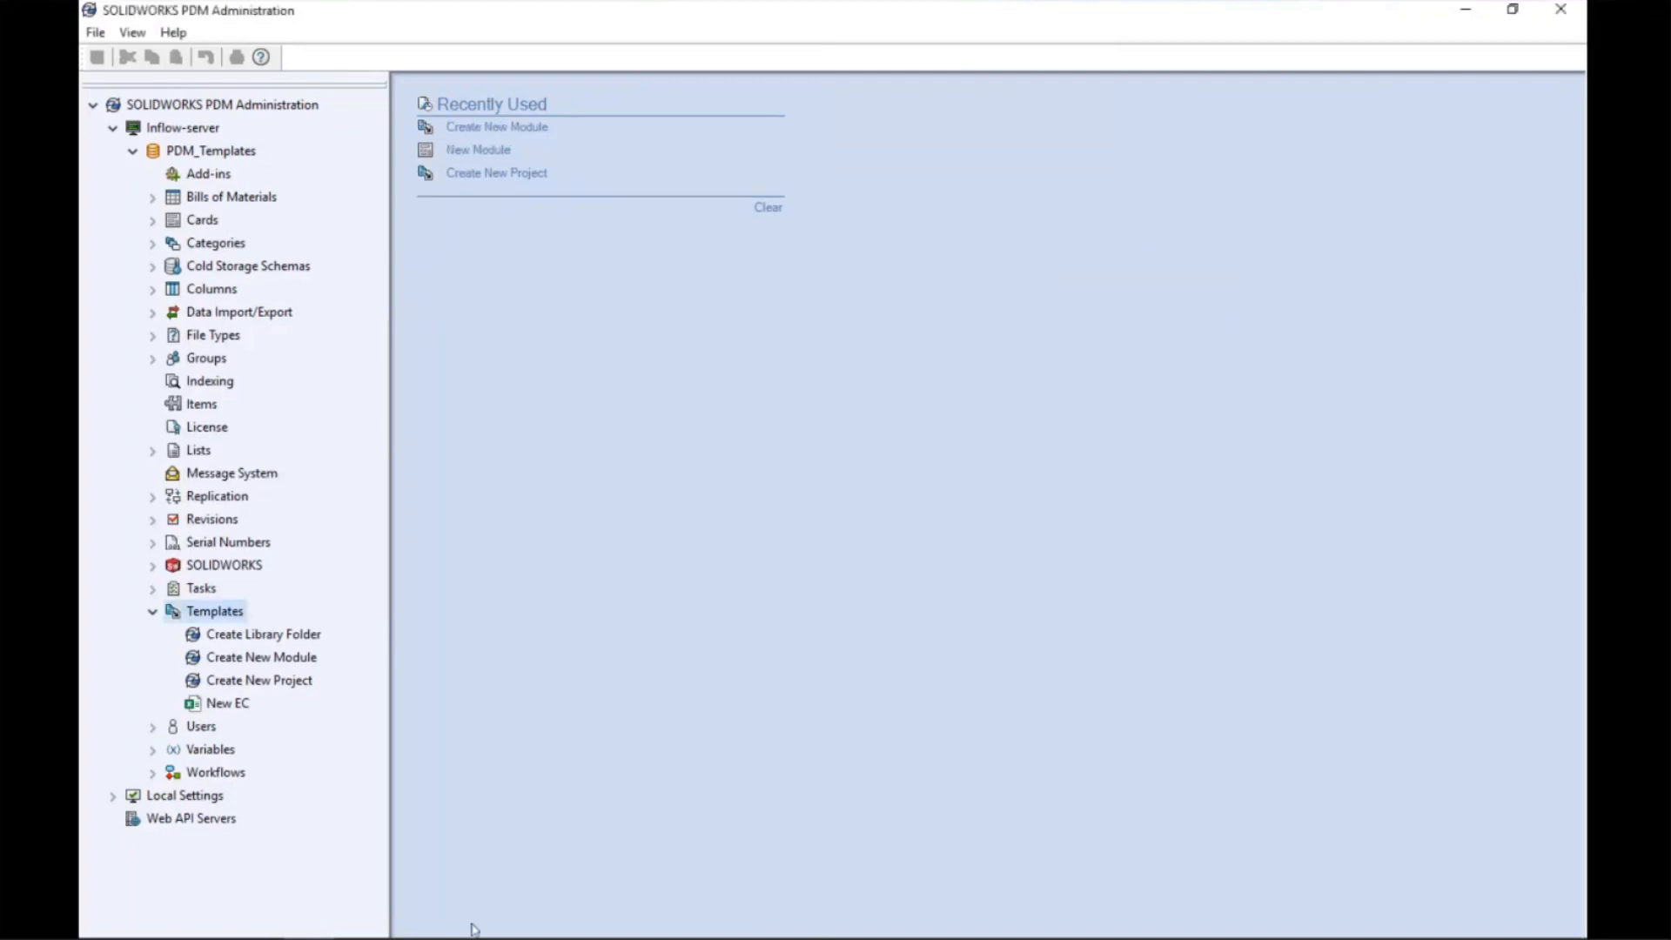
Launch the Create New Module template on the Eng-Mech folder.
click(258, 920)
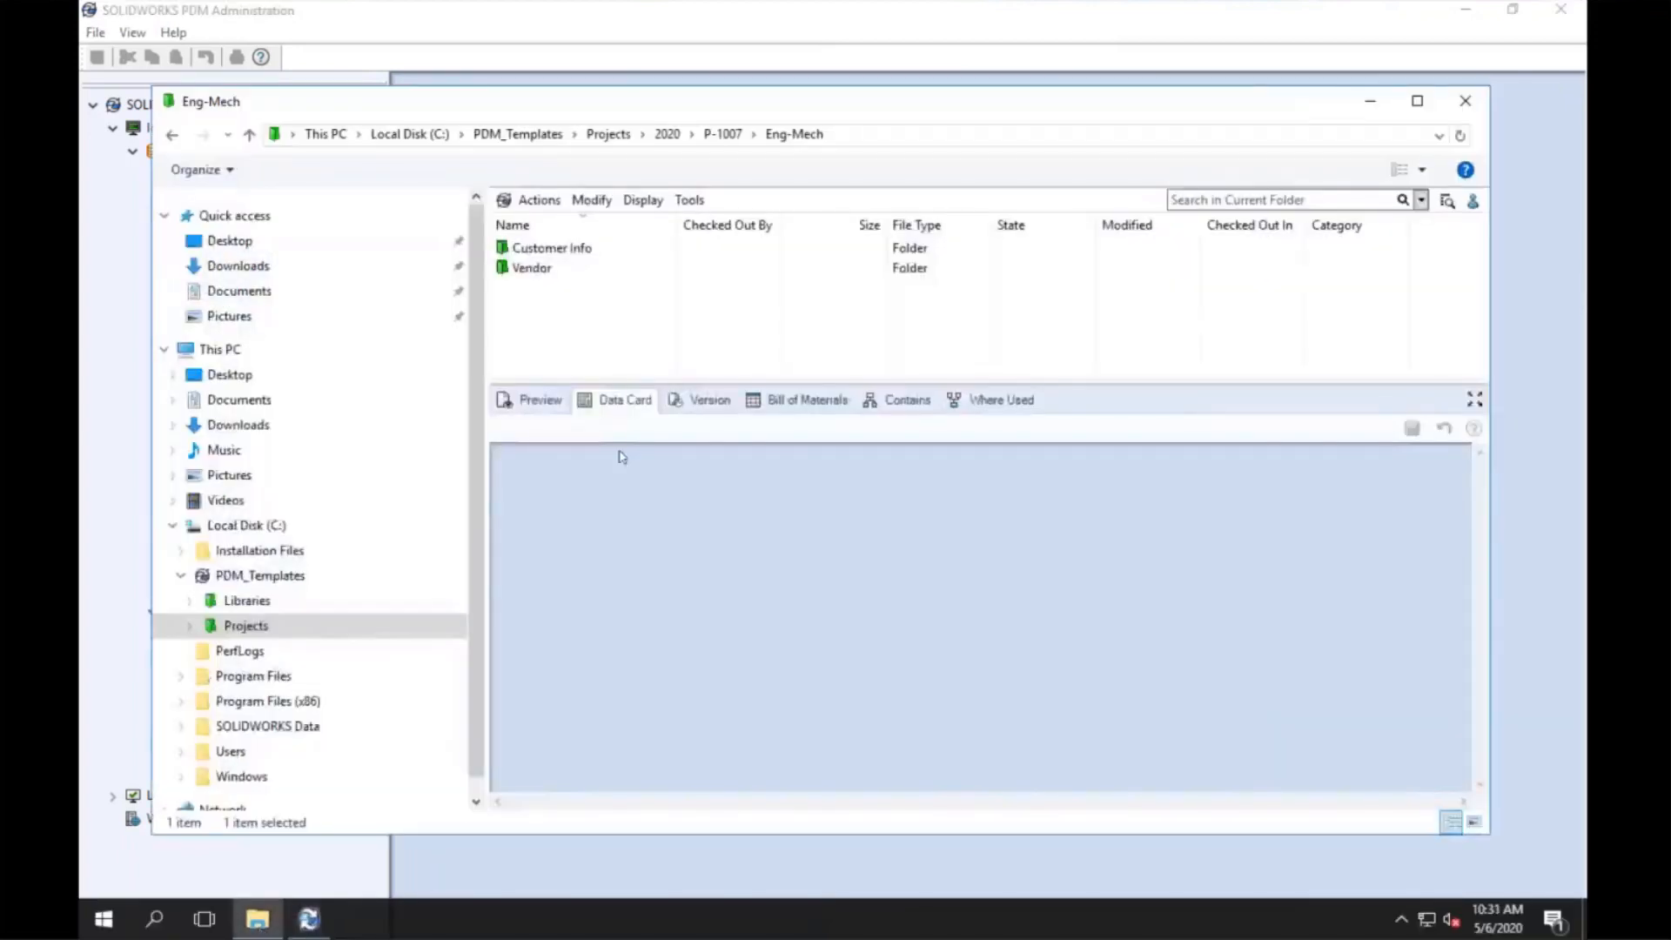
right_click(619, 335)
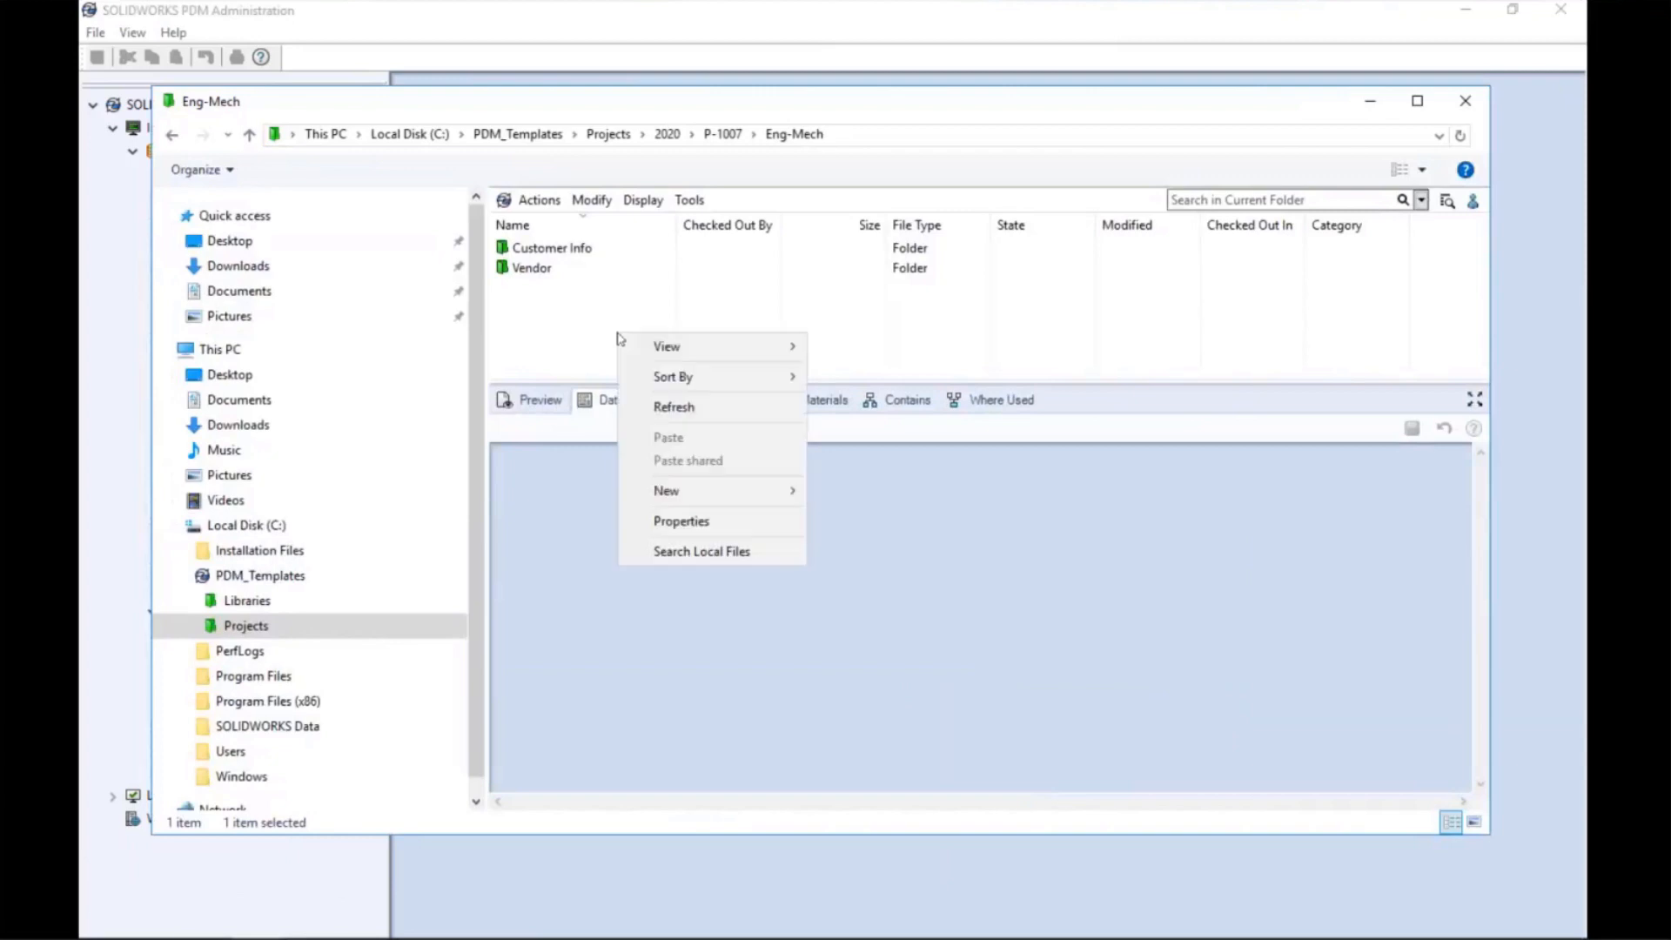
mouse_move(713, 500)
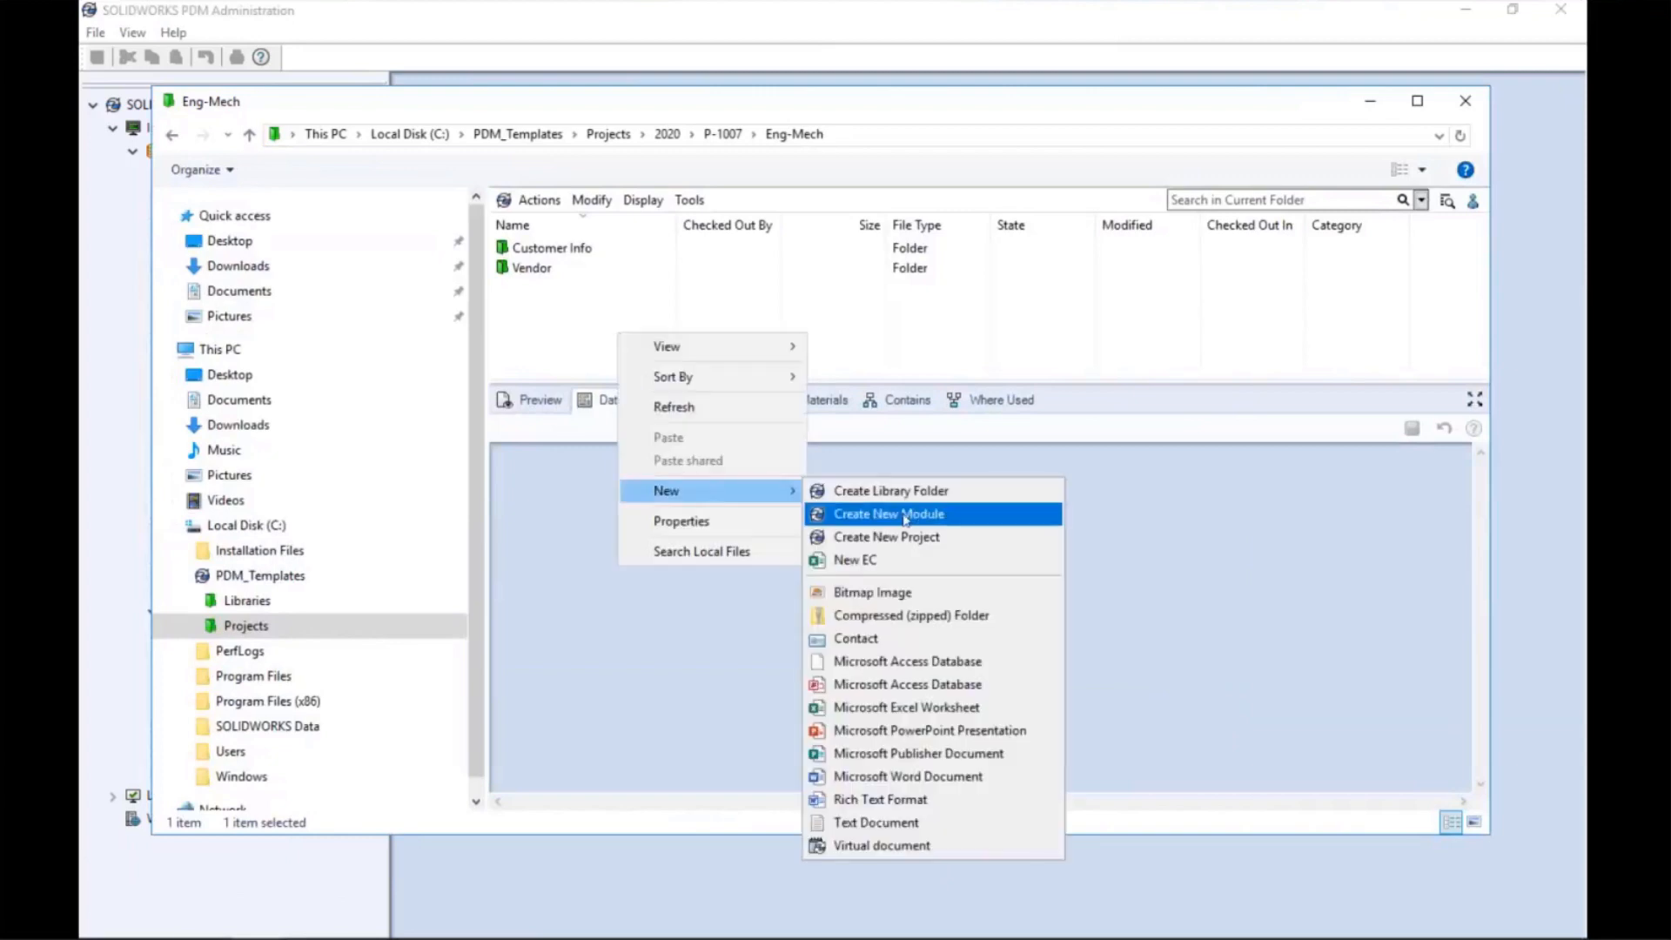
click(890, 514)
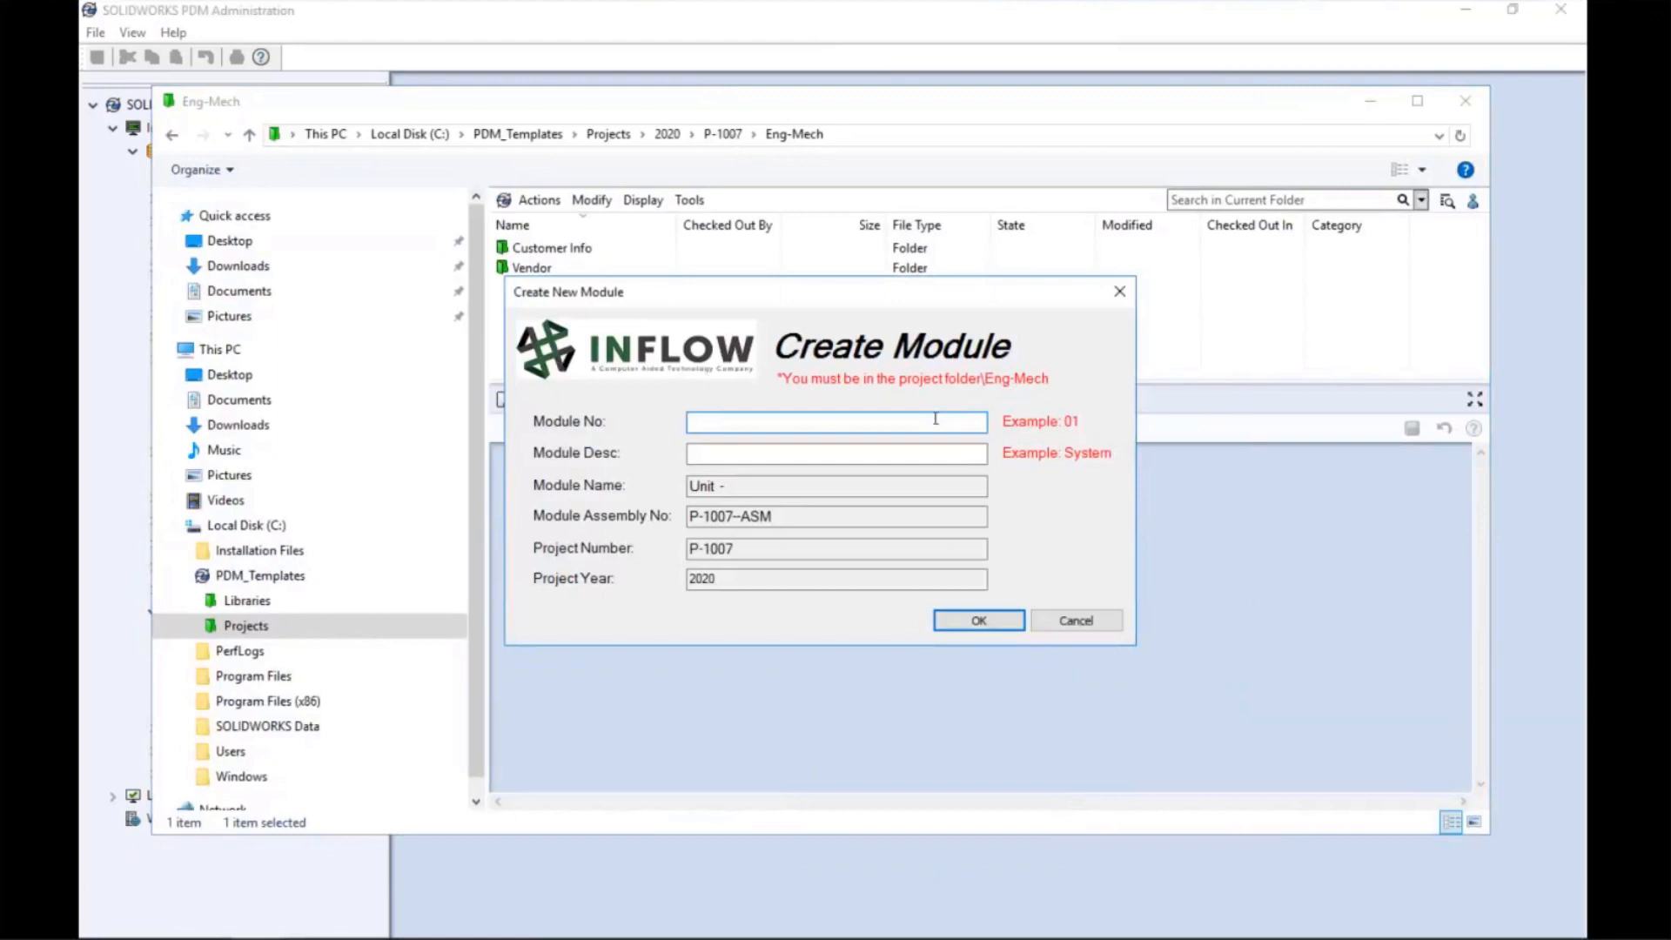
Enter module number 01 and description System in the Create Module form.
text(01)
key(Tab)
text(S)
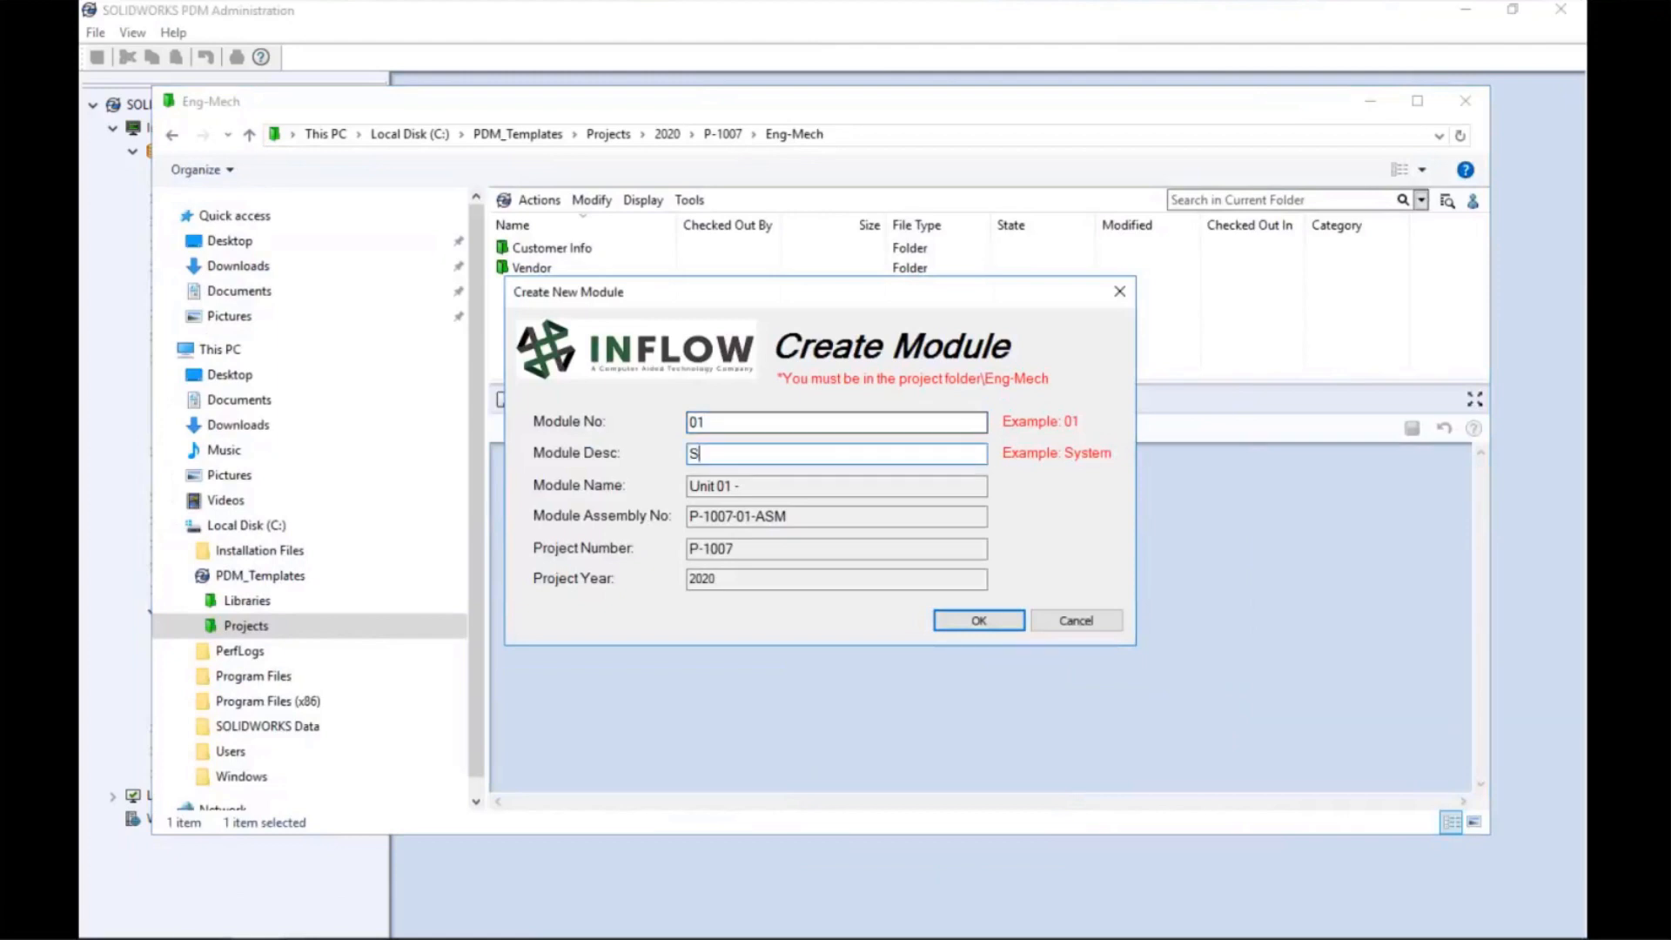
text(ystem)
drag(771, 448, 673, 454)
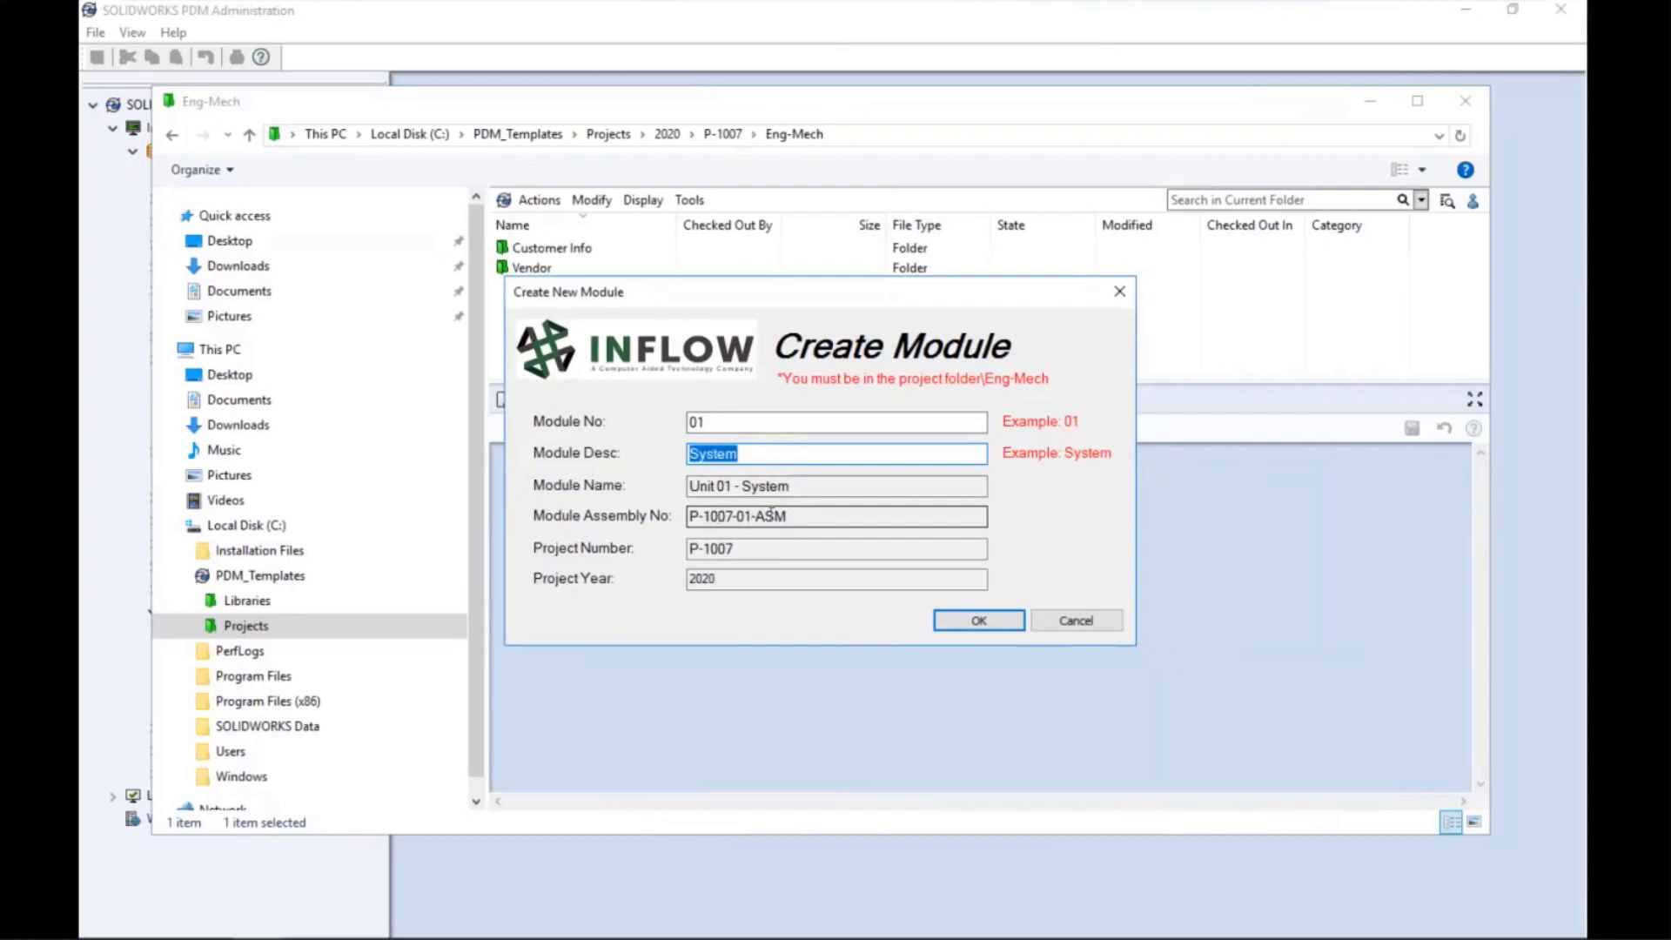
Create the Unit 01 - System folder, check its P-1007-01-ASM data card, then return to Eng-Mech.
click(977, 622)
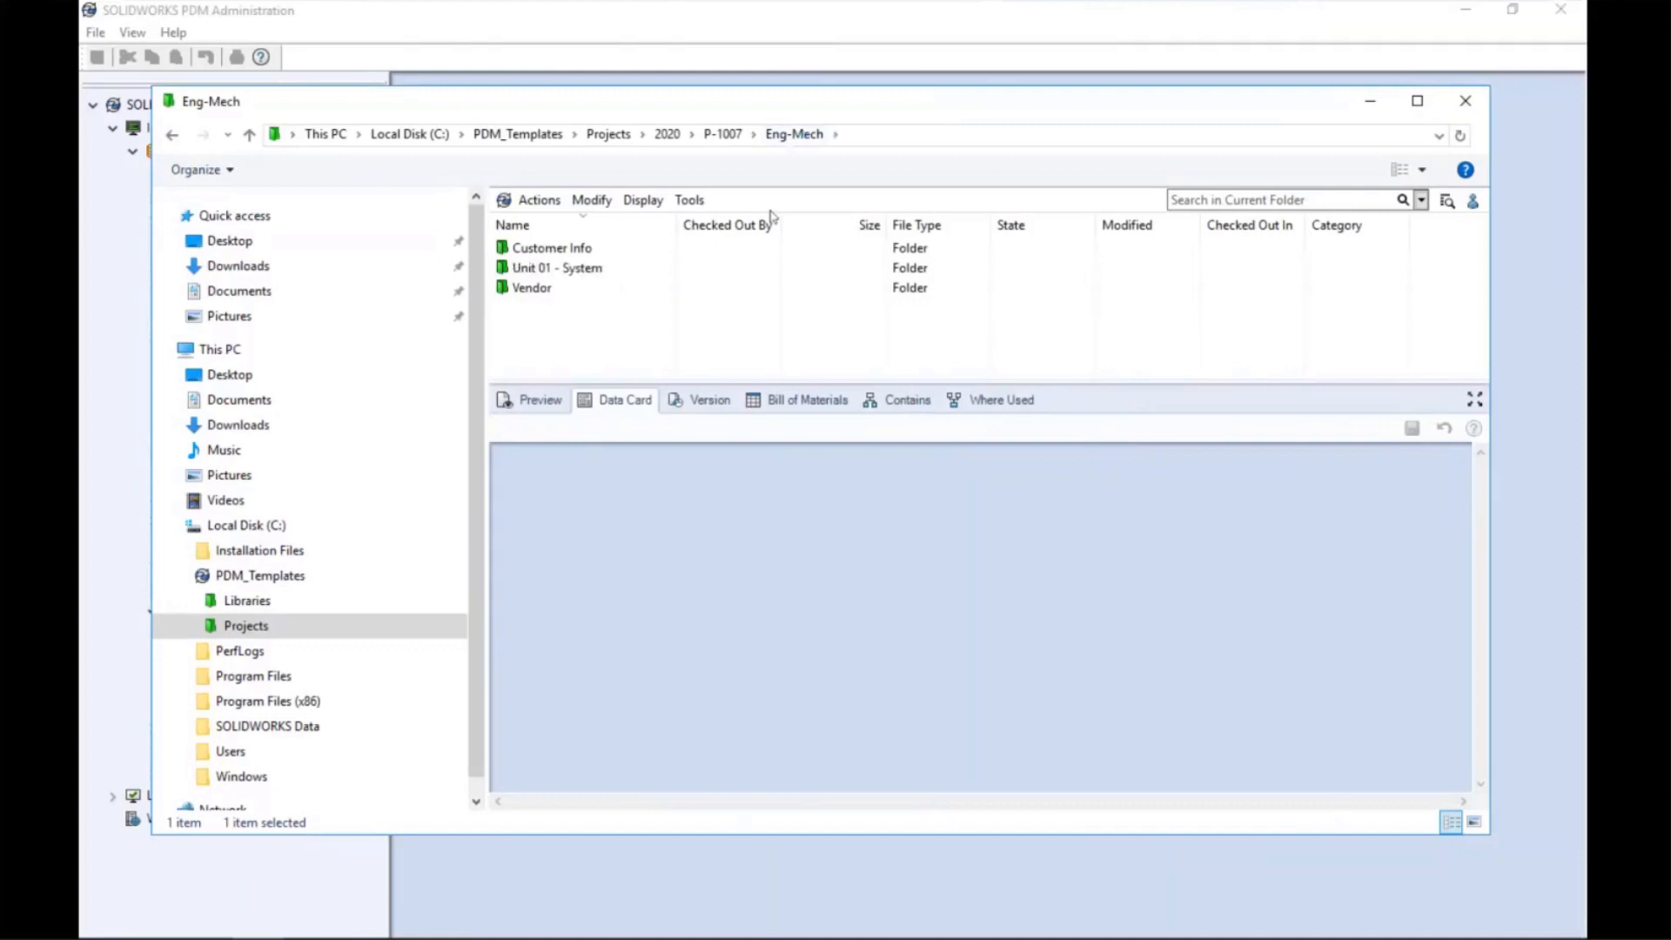
click(577, 270)
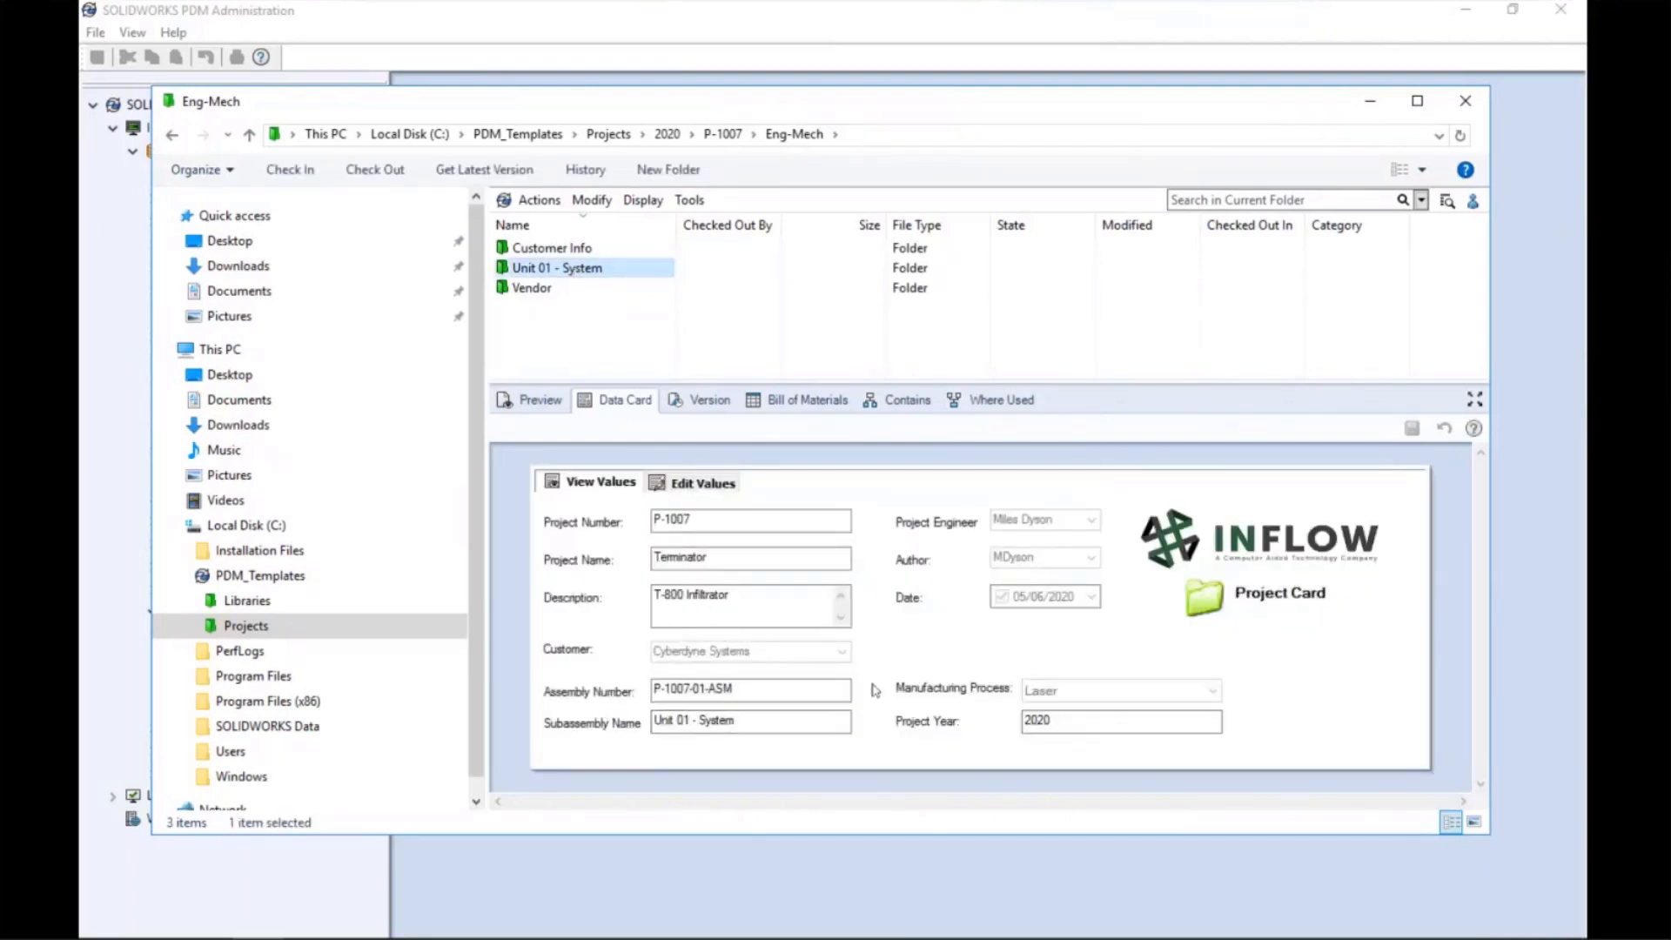
double_click(549, 269)
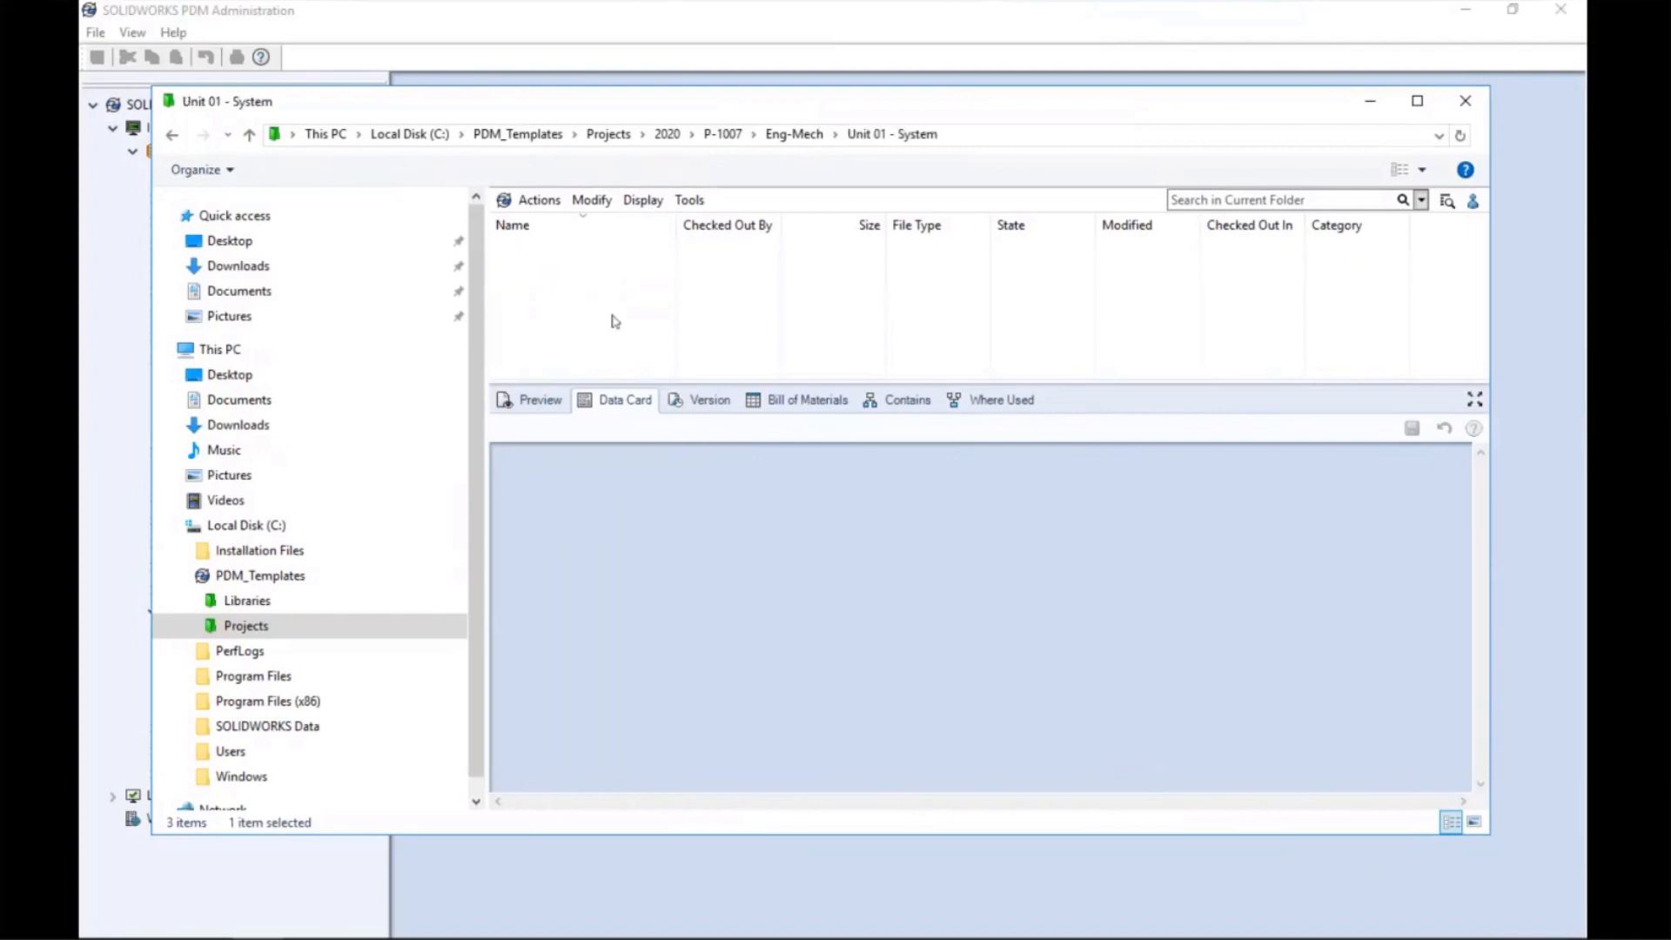
click(806, 135)
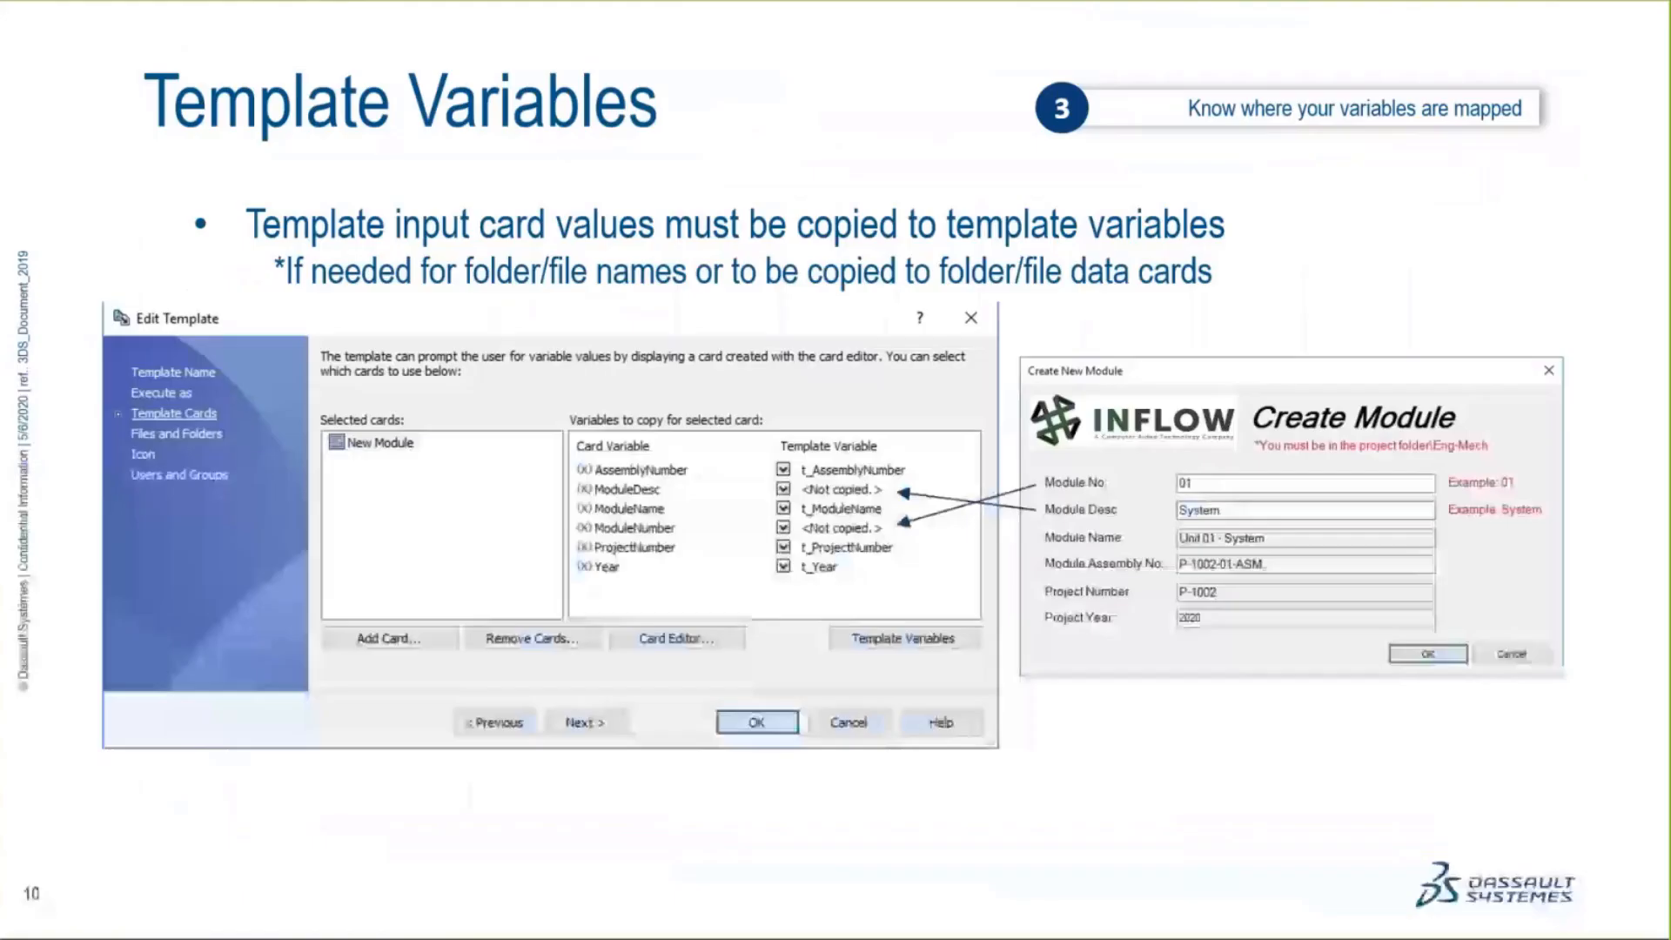
Advance the slideshow from slide 10 to slide 12, 'Do's & Don'ts of Template Variables'.
key(Right)
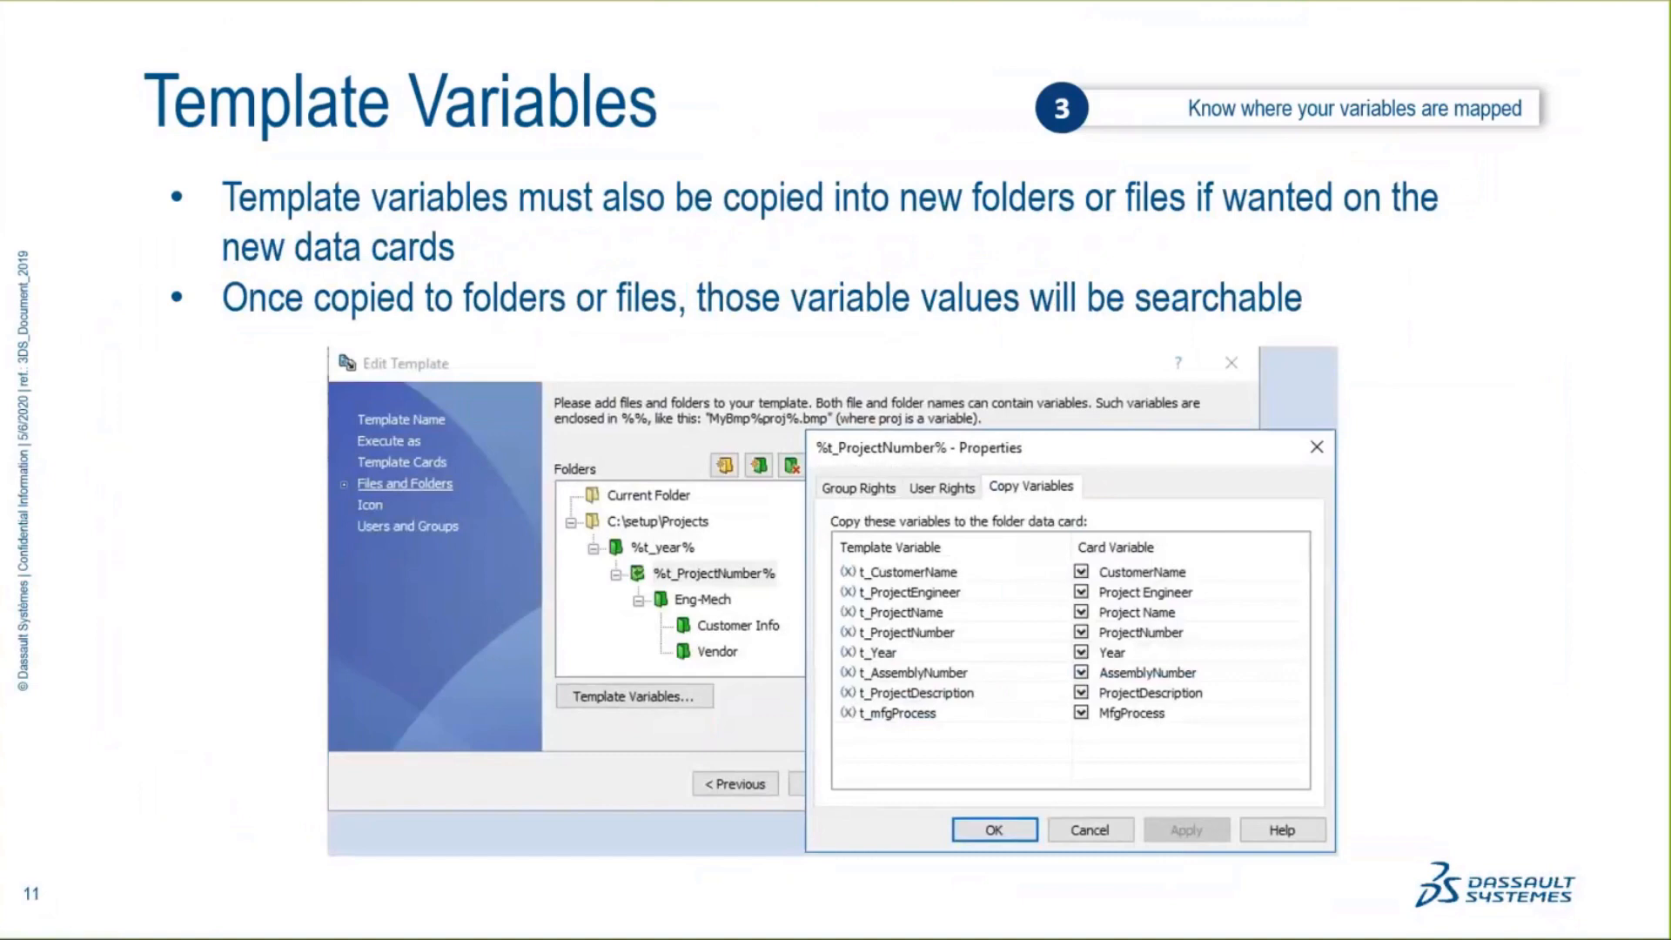
key(Right)
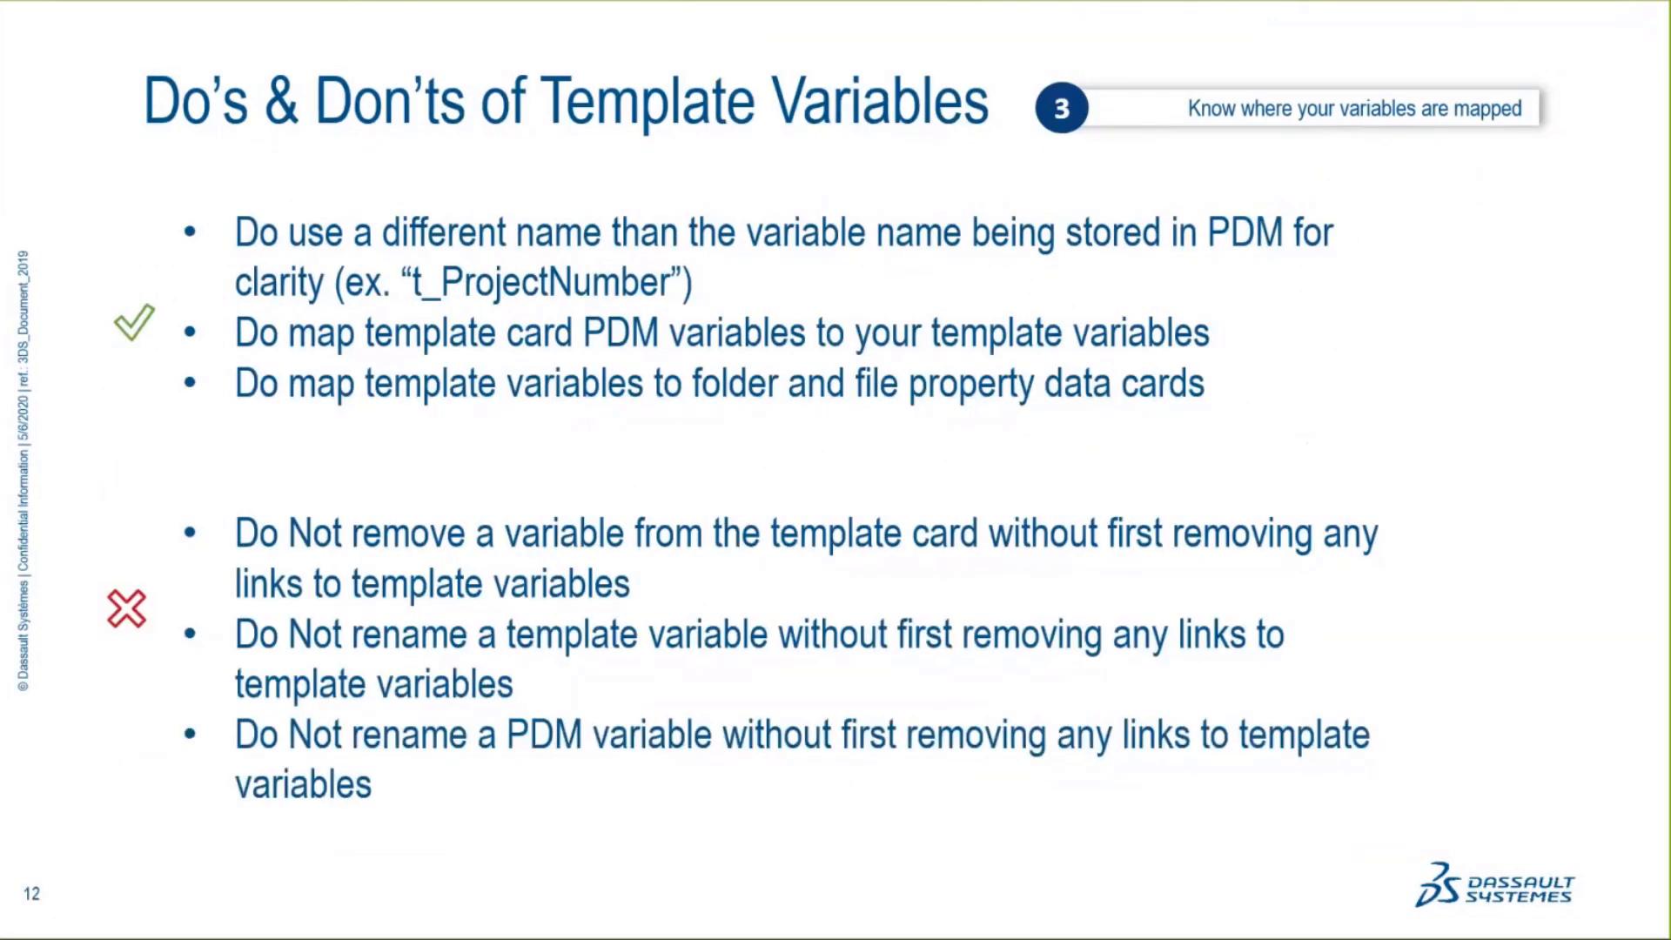
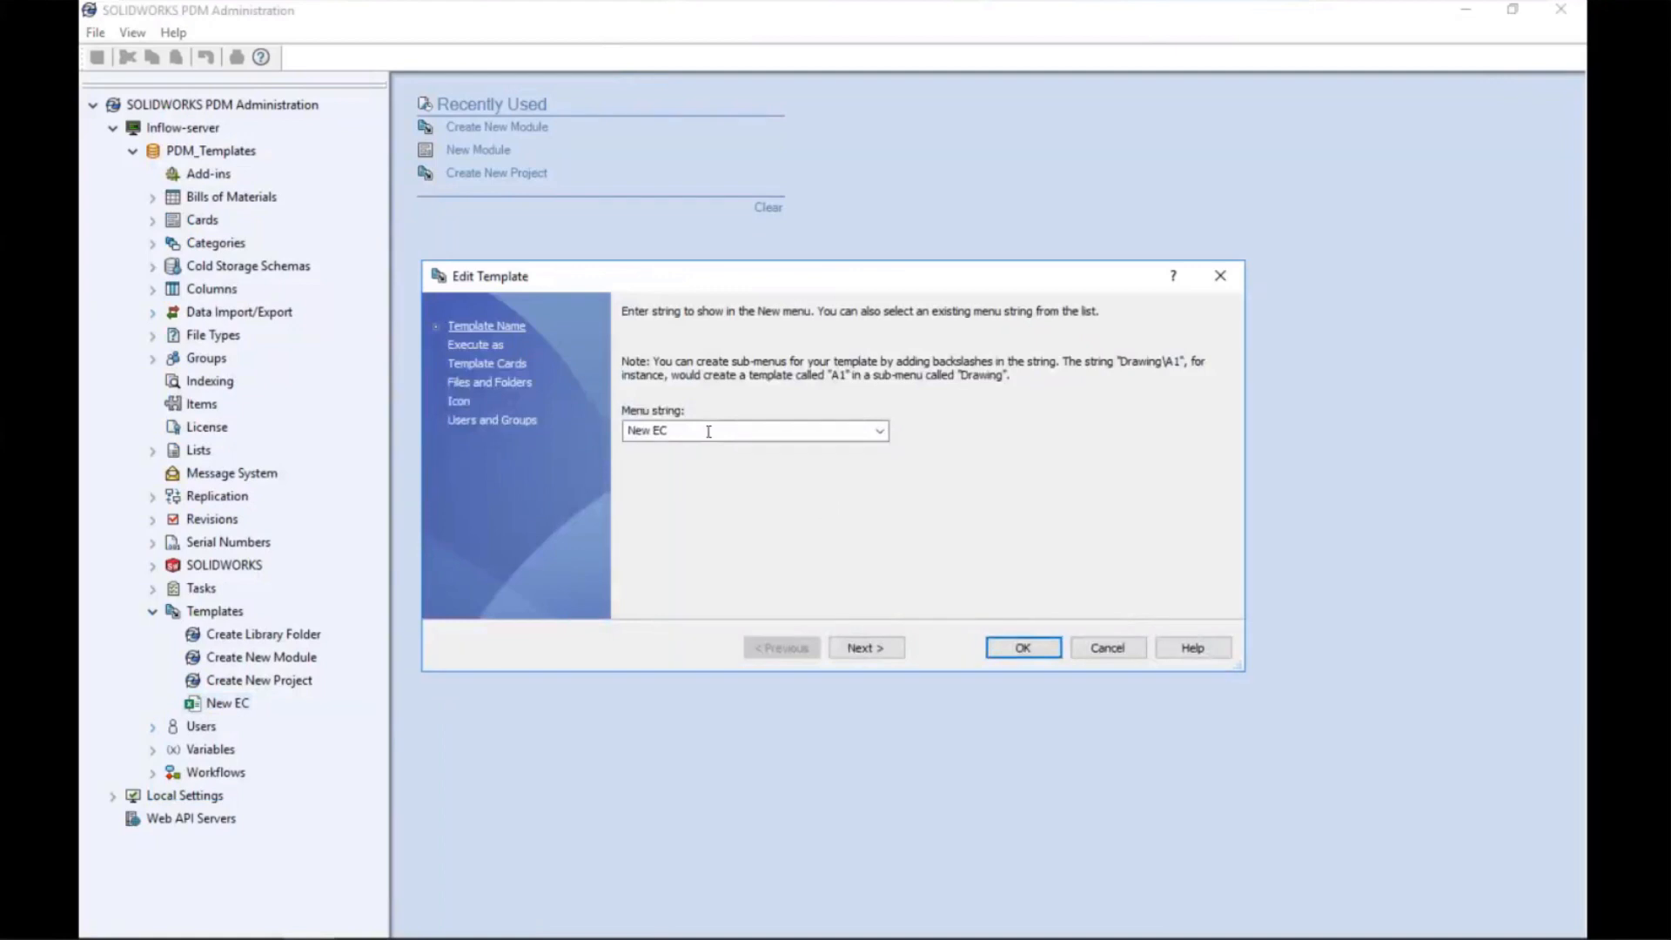
Move past the New EC menu string and execute-as permissions to the Template Cards page.
click(682, 429)
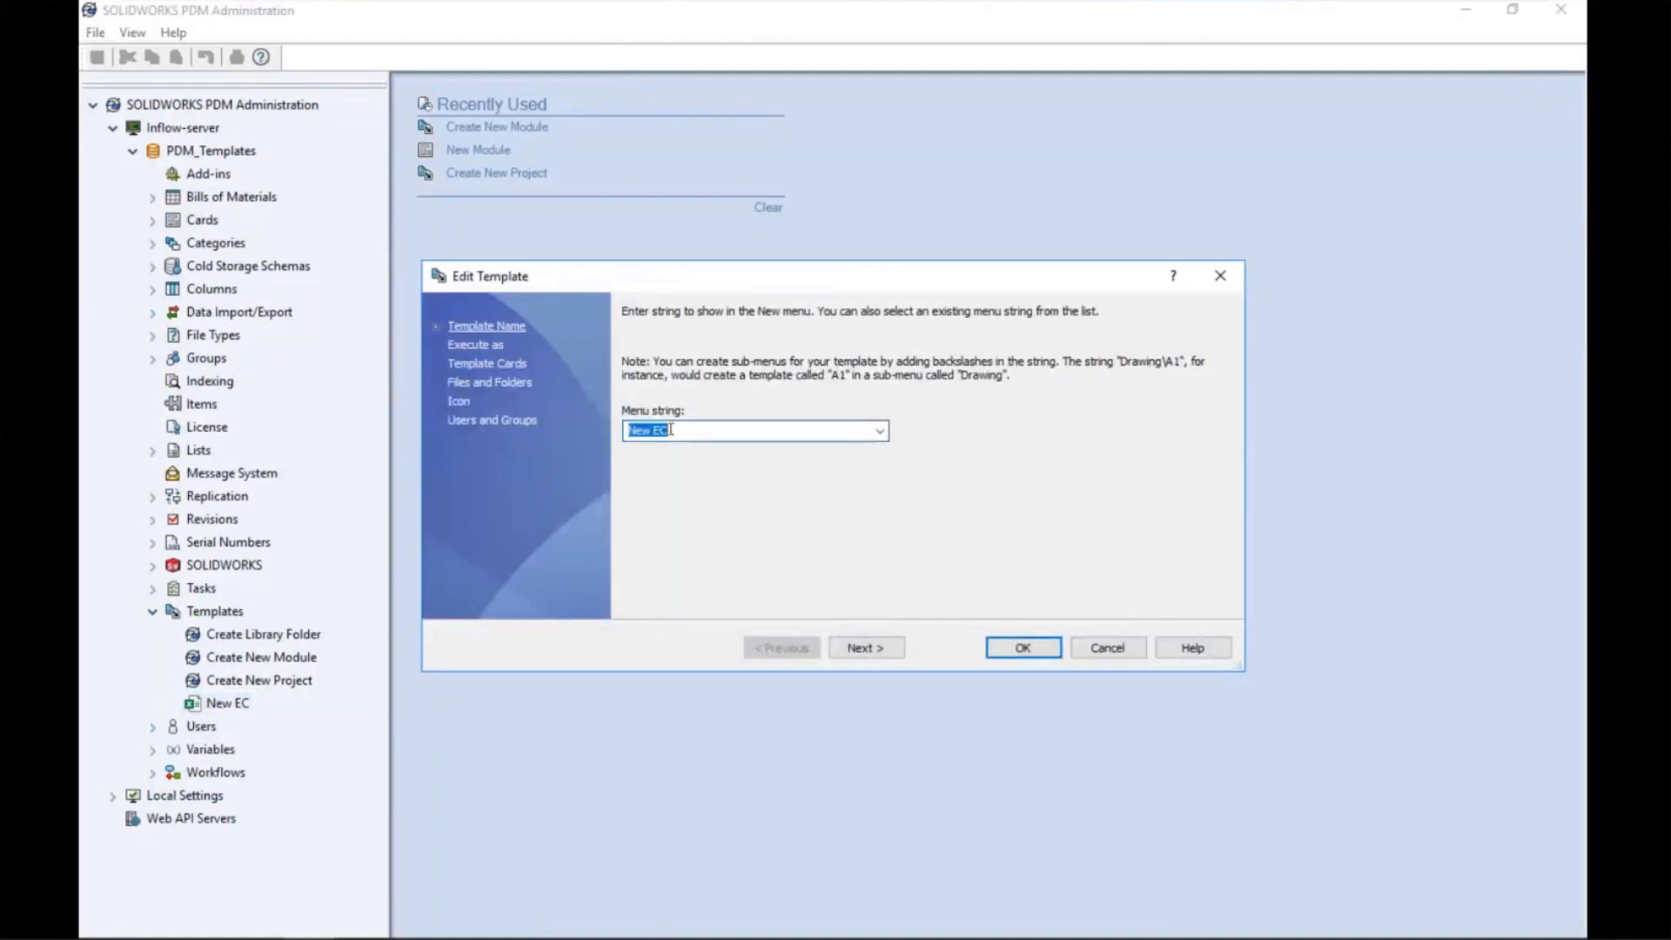
click(867, 647)
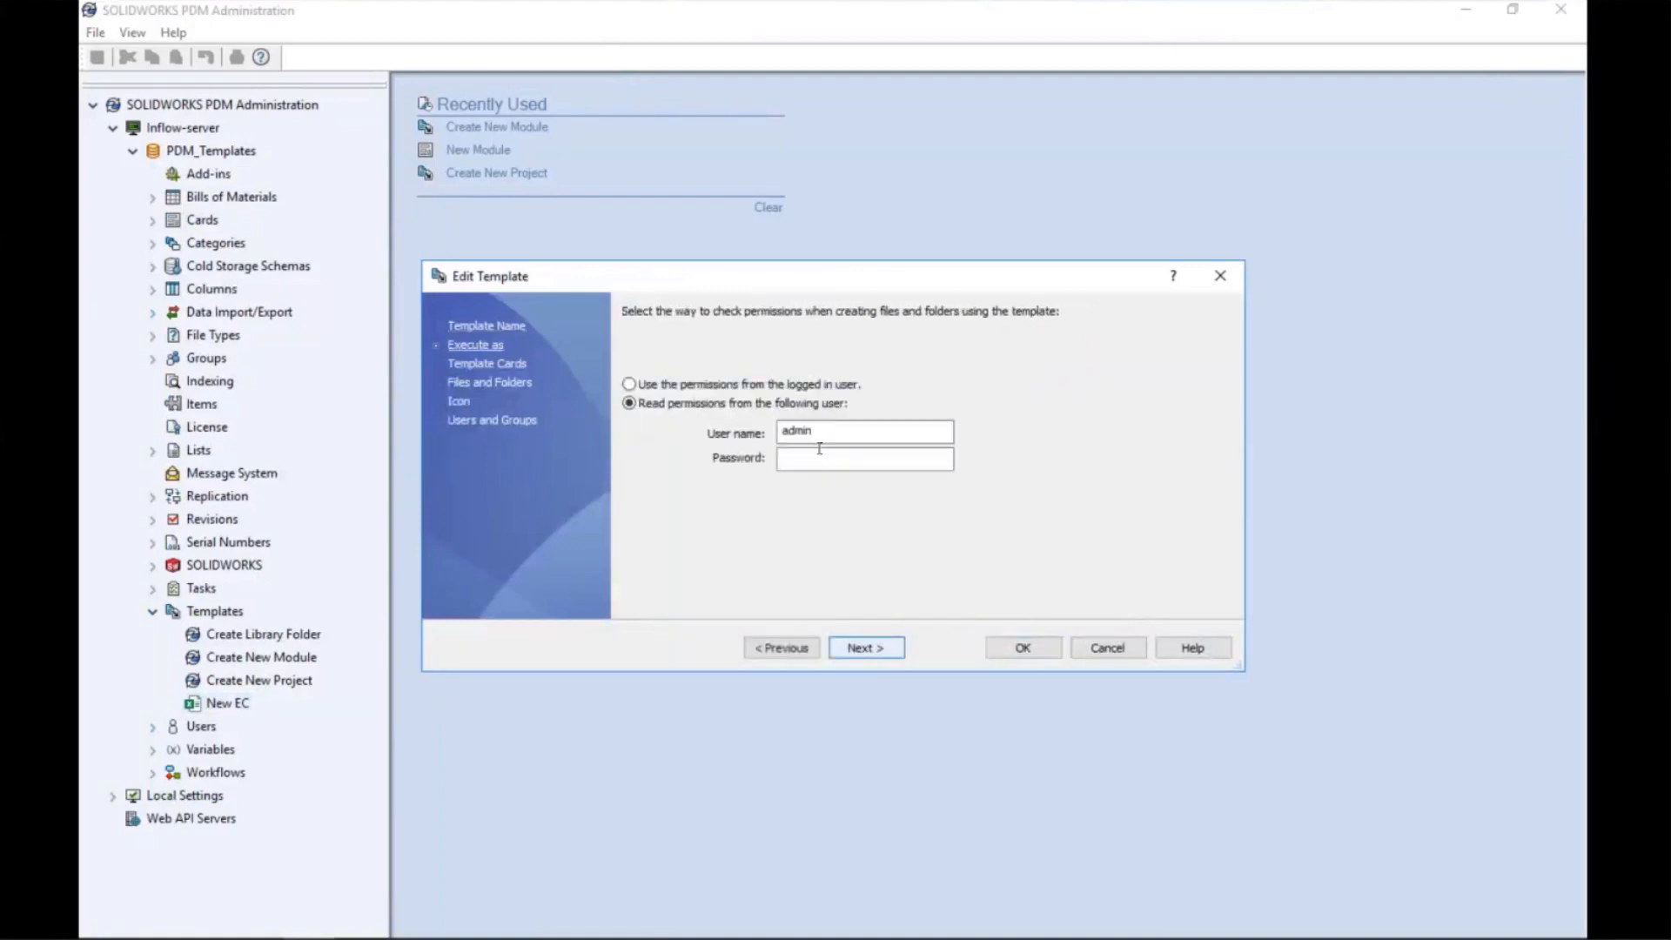
click(862, 648)
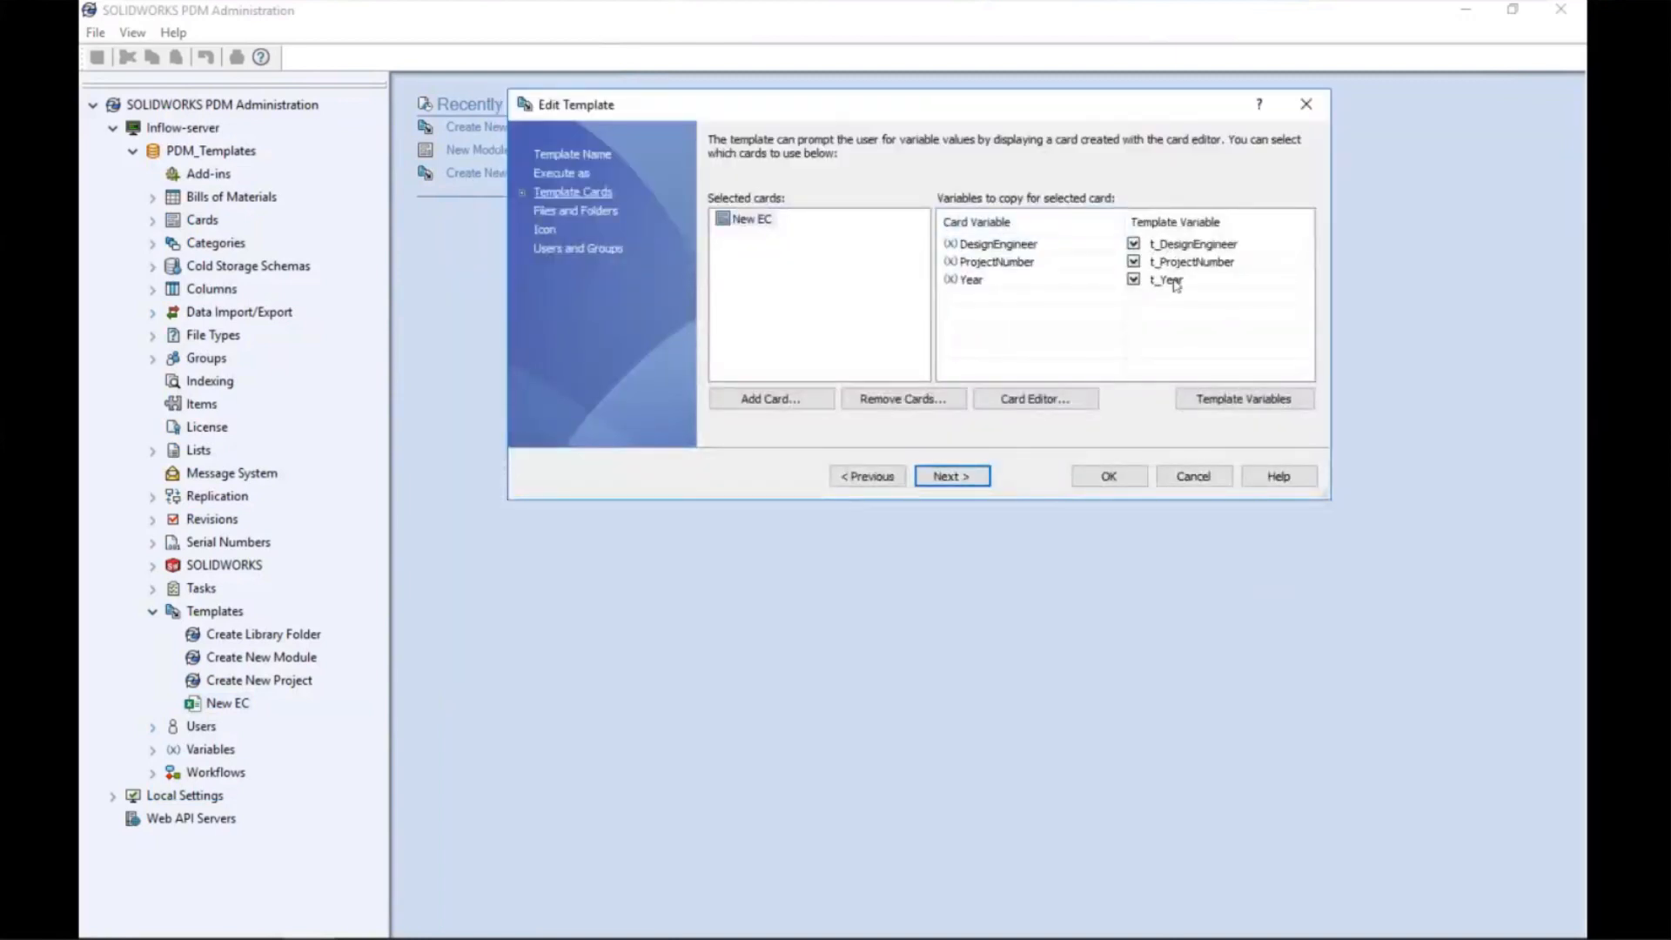
Review the t_Year, t_ProjectNumber, t_ECNNumber and t_DesignEngineer template variables without changes.
click(1219, 397)
drag(1005, 77, 894, 312)
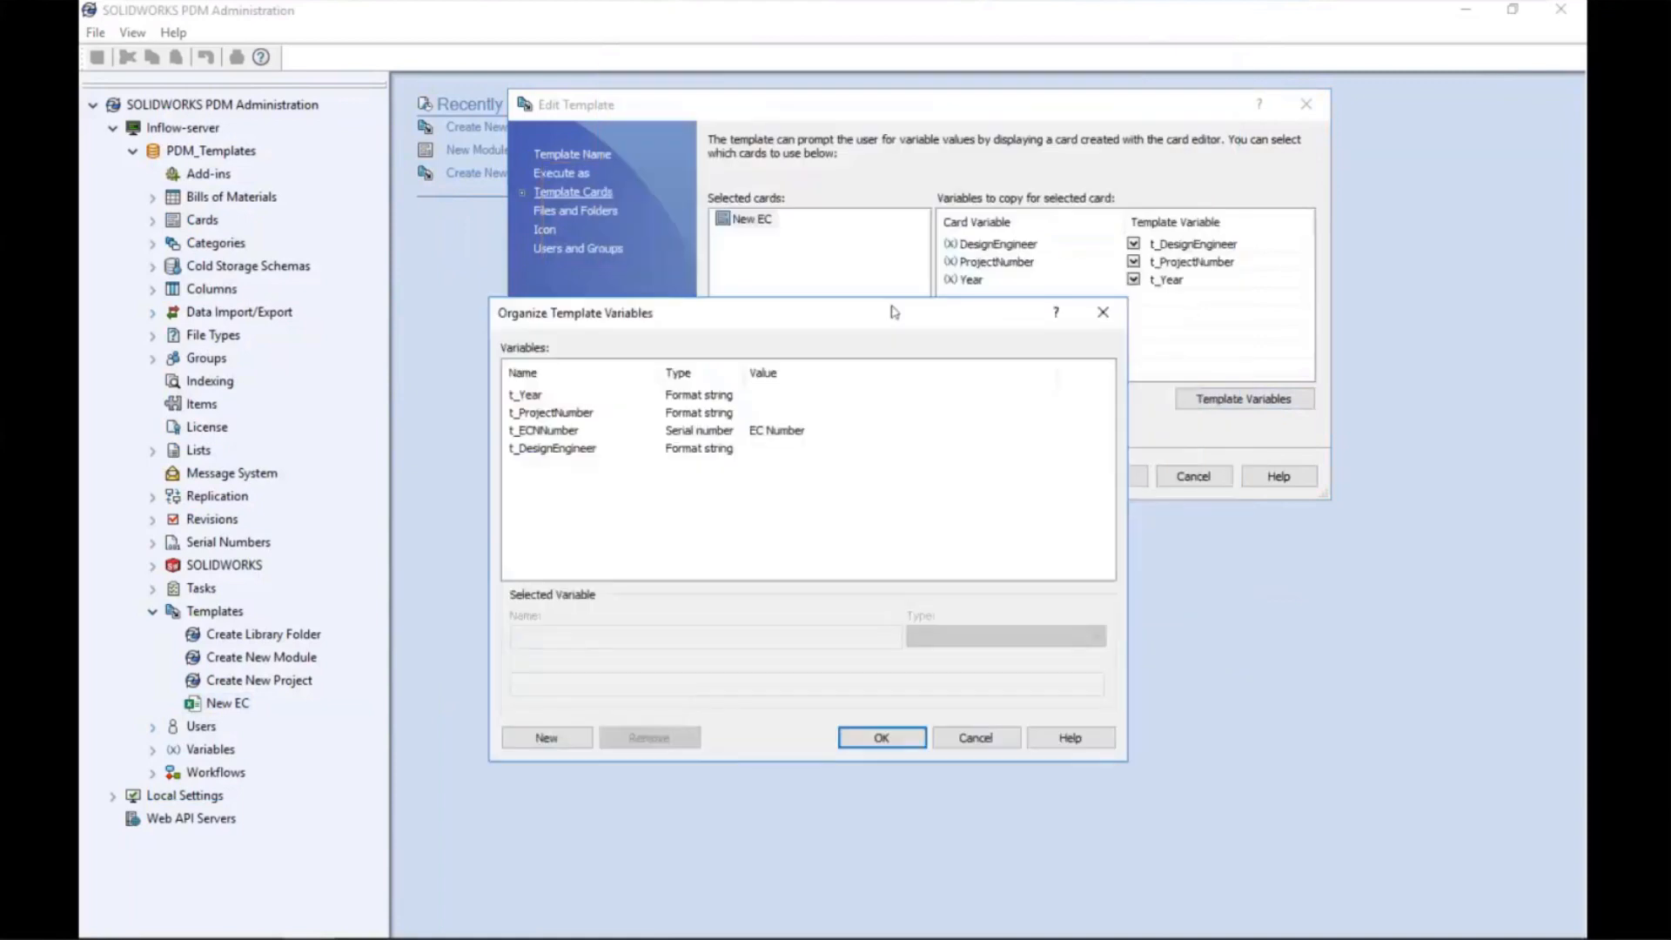
click(538, 399)
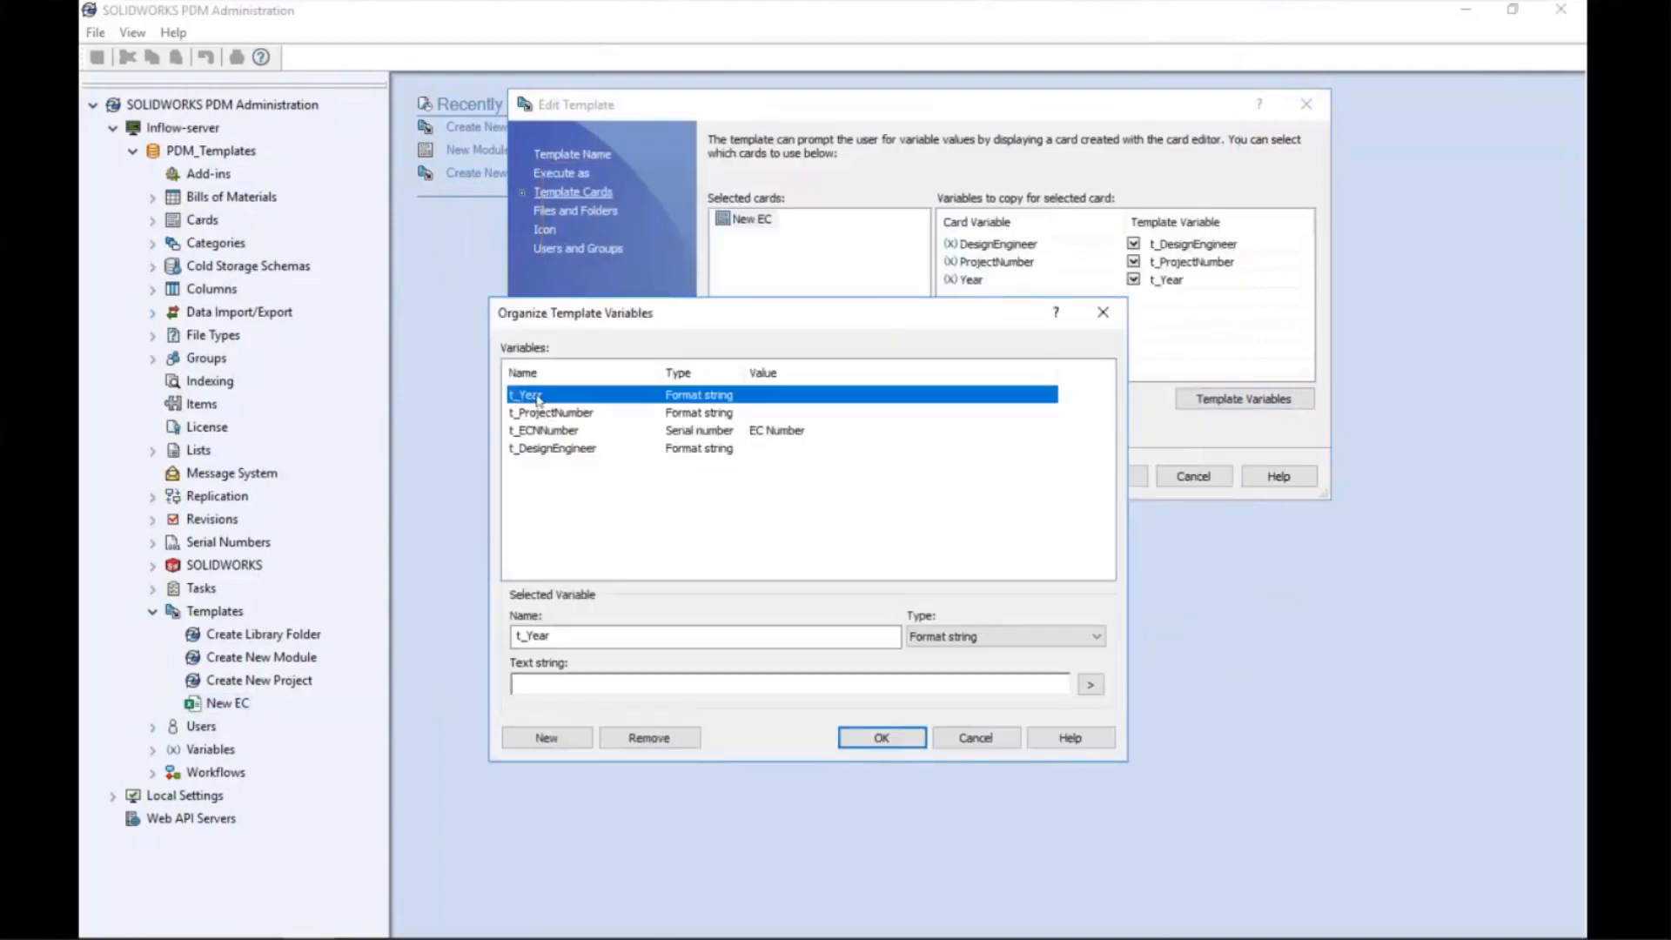
click(699, 412)
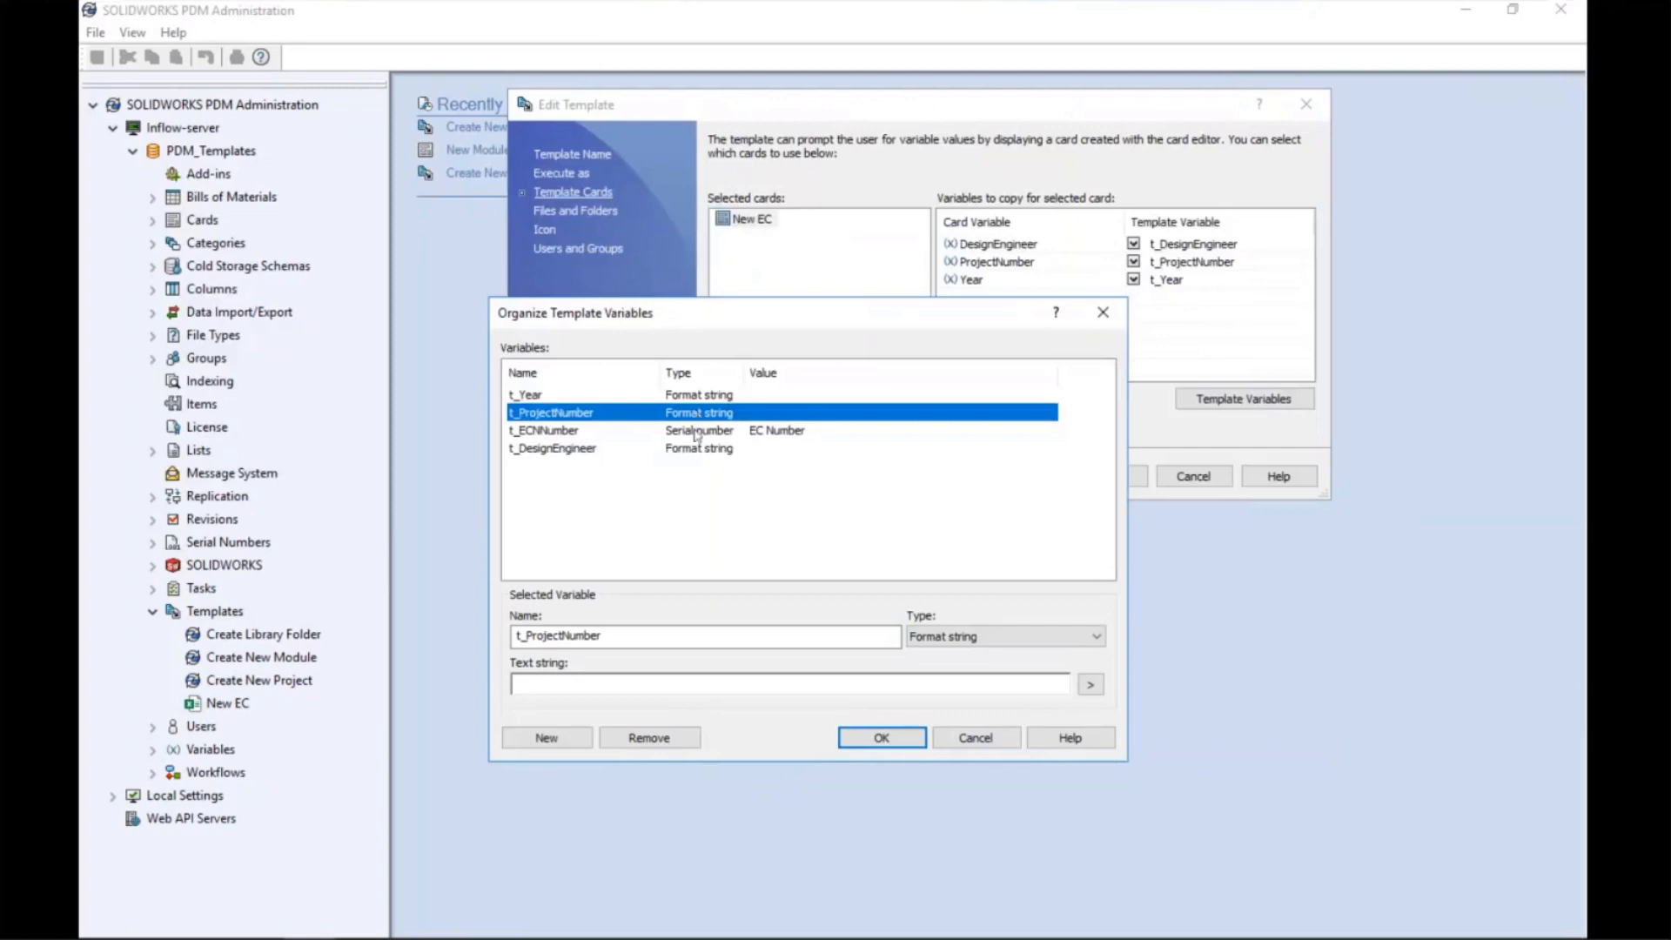
click(699, 431)
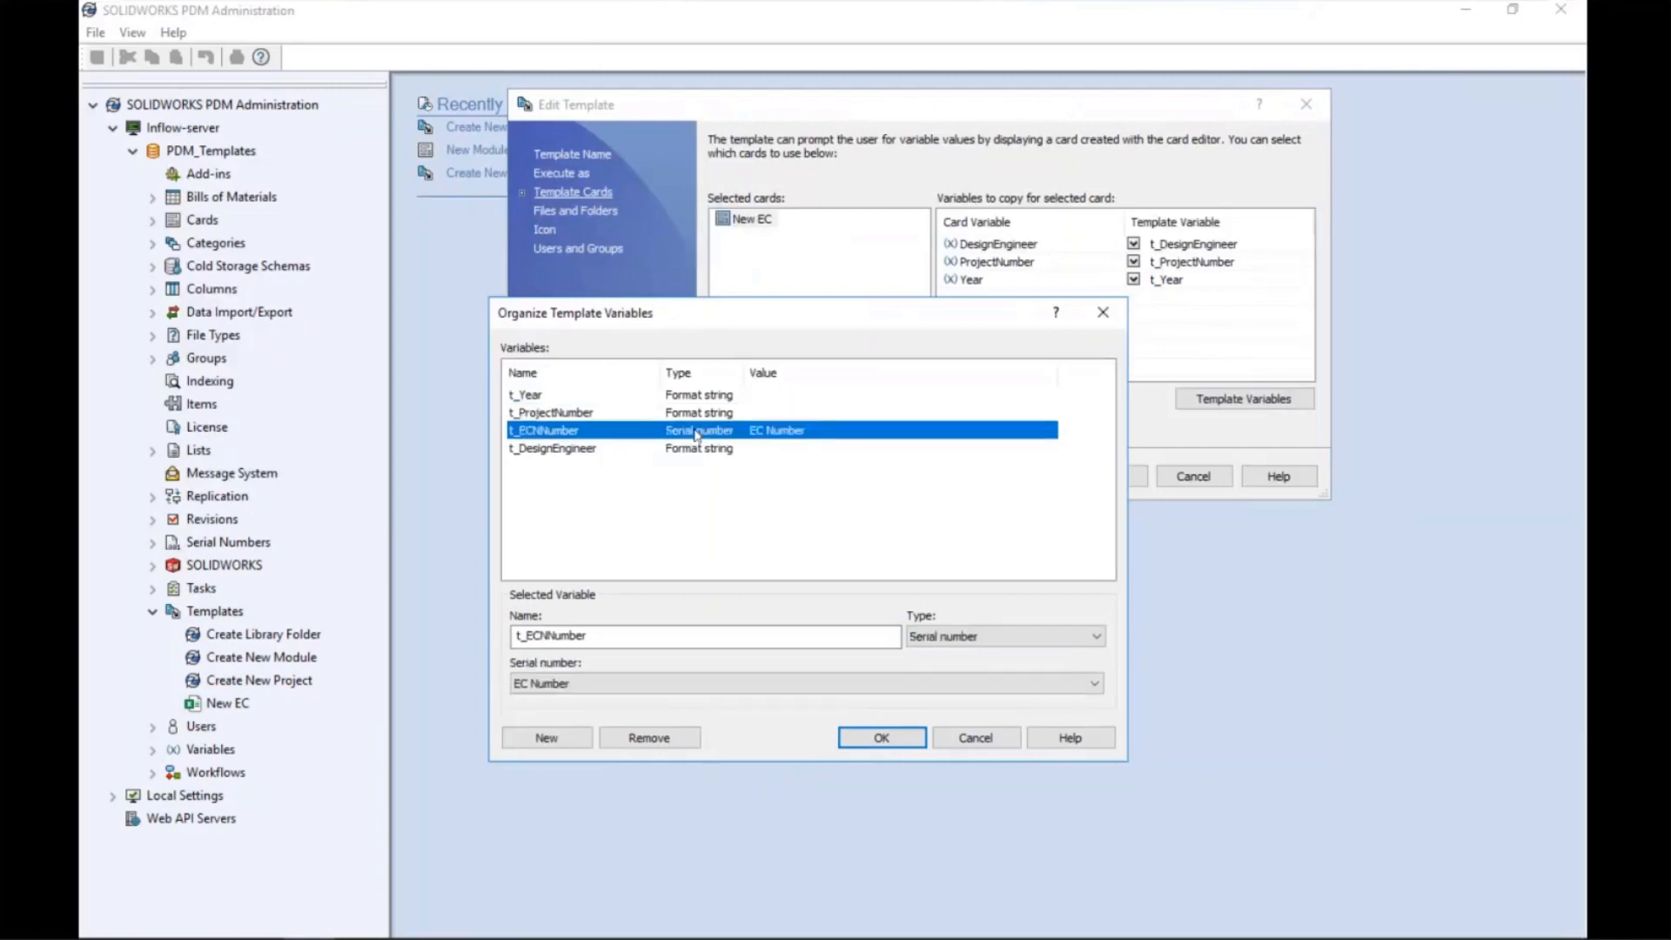
click(688, 450)
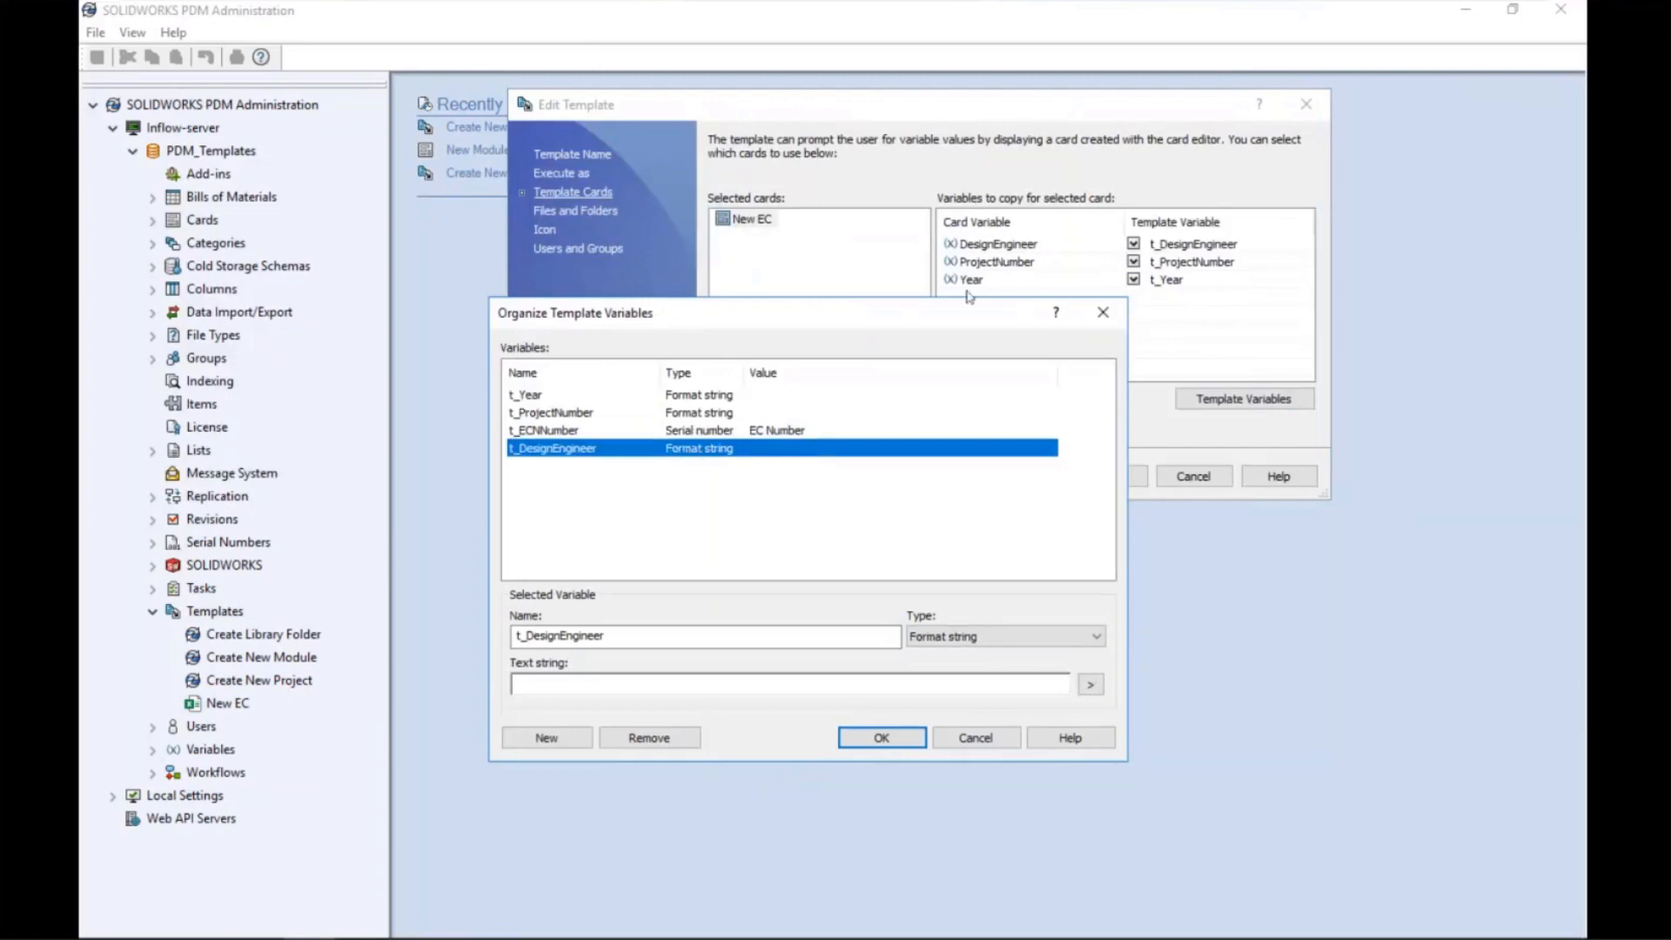
click(976, 738)
click(970, 480)
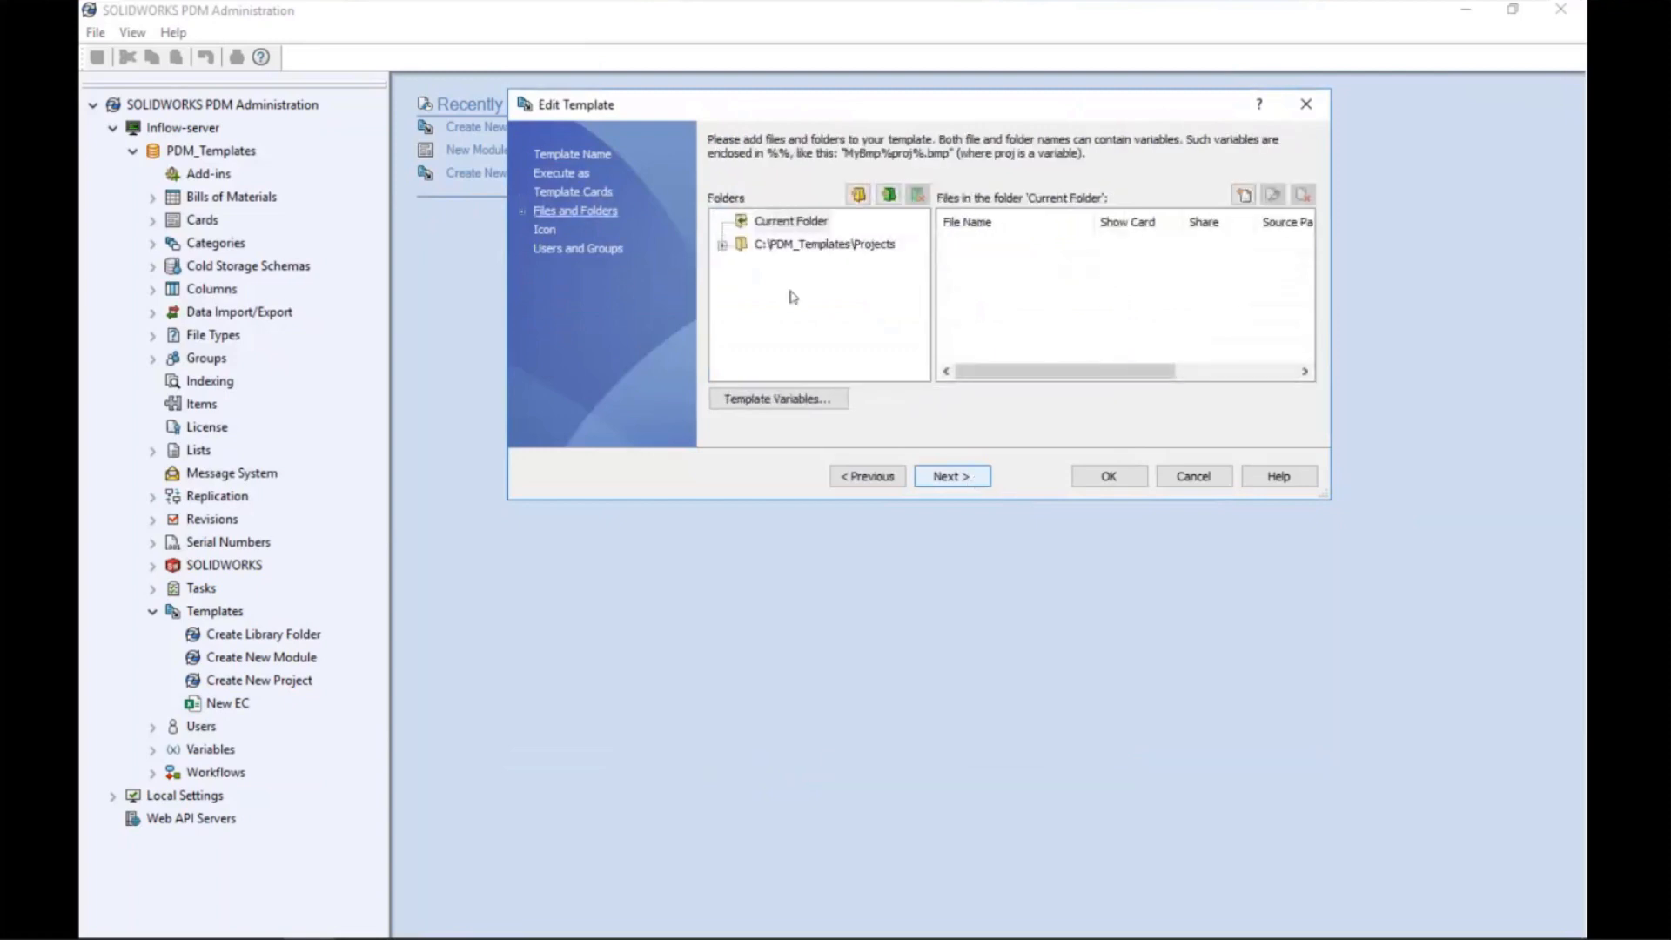
Expand Projects > %t_Year% > %t_ProjectNumber% to reveal Eng-Mech, then cancel the template editor.
click(721, 244)
click(794, 222)
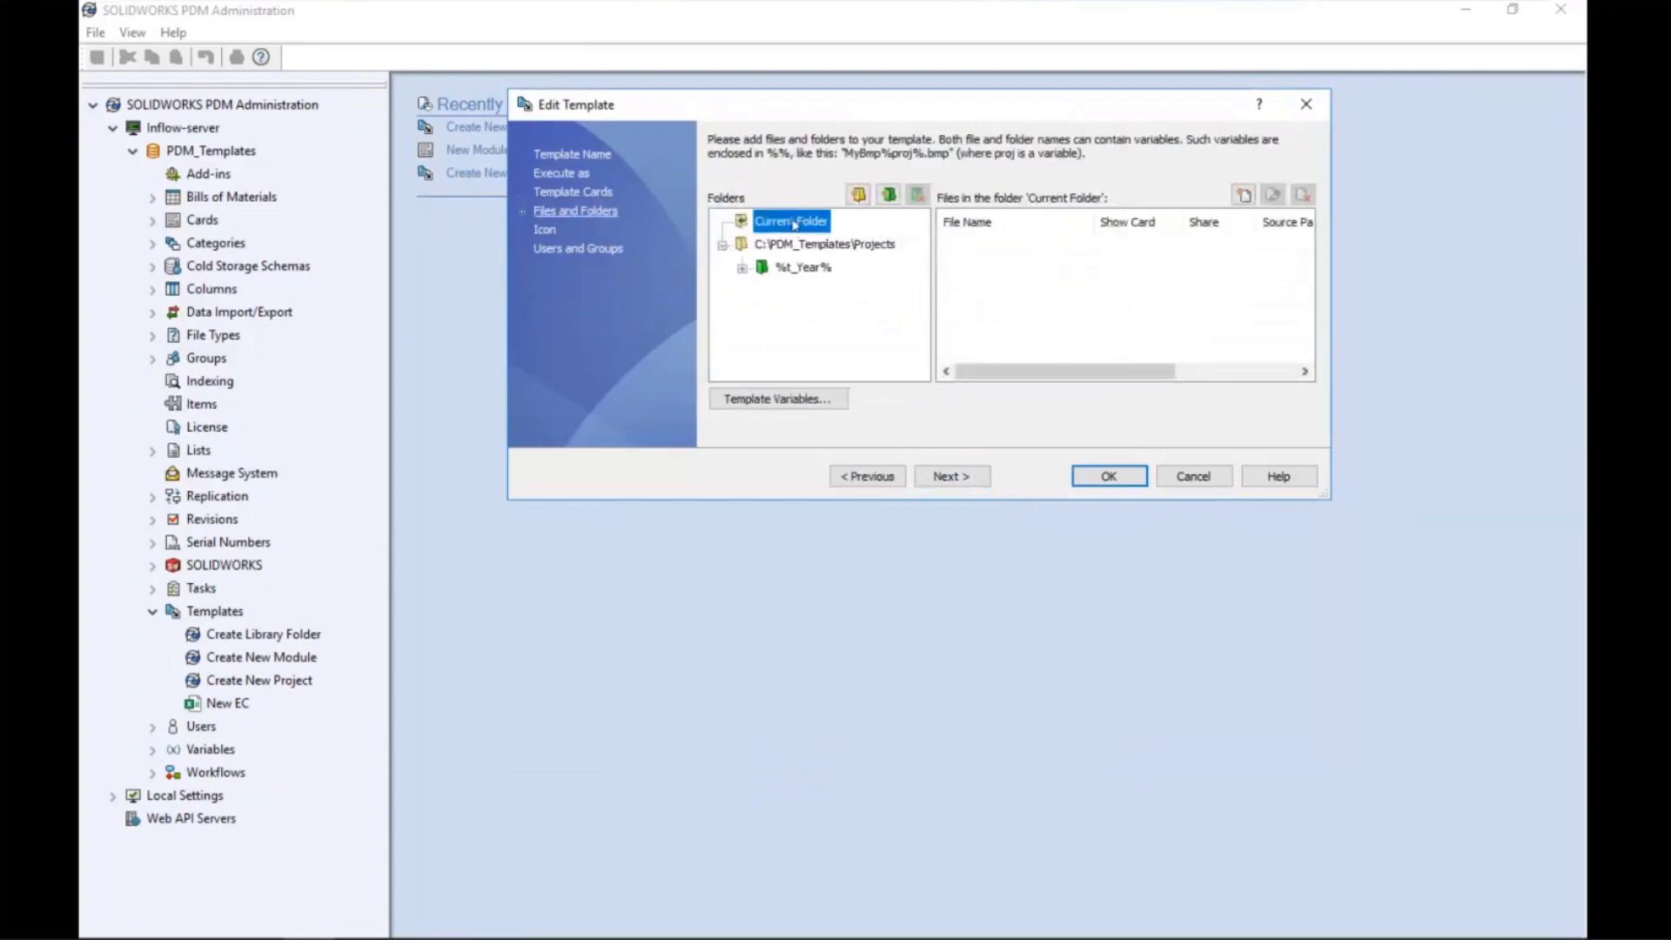
click(797, 244)
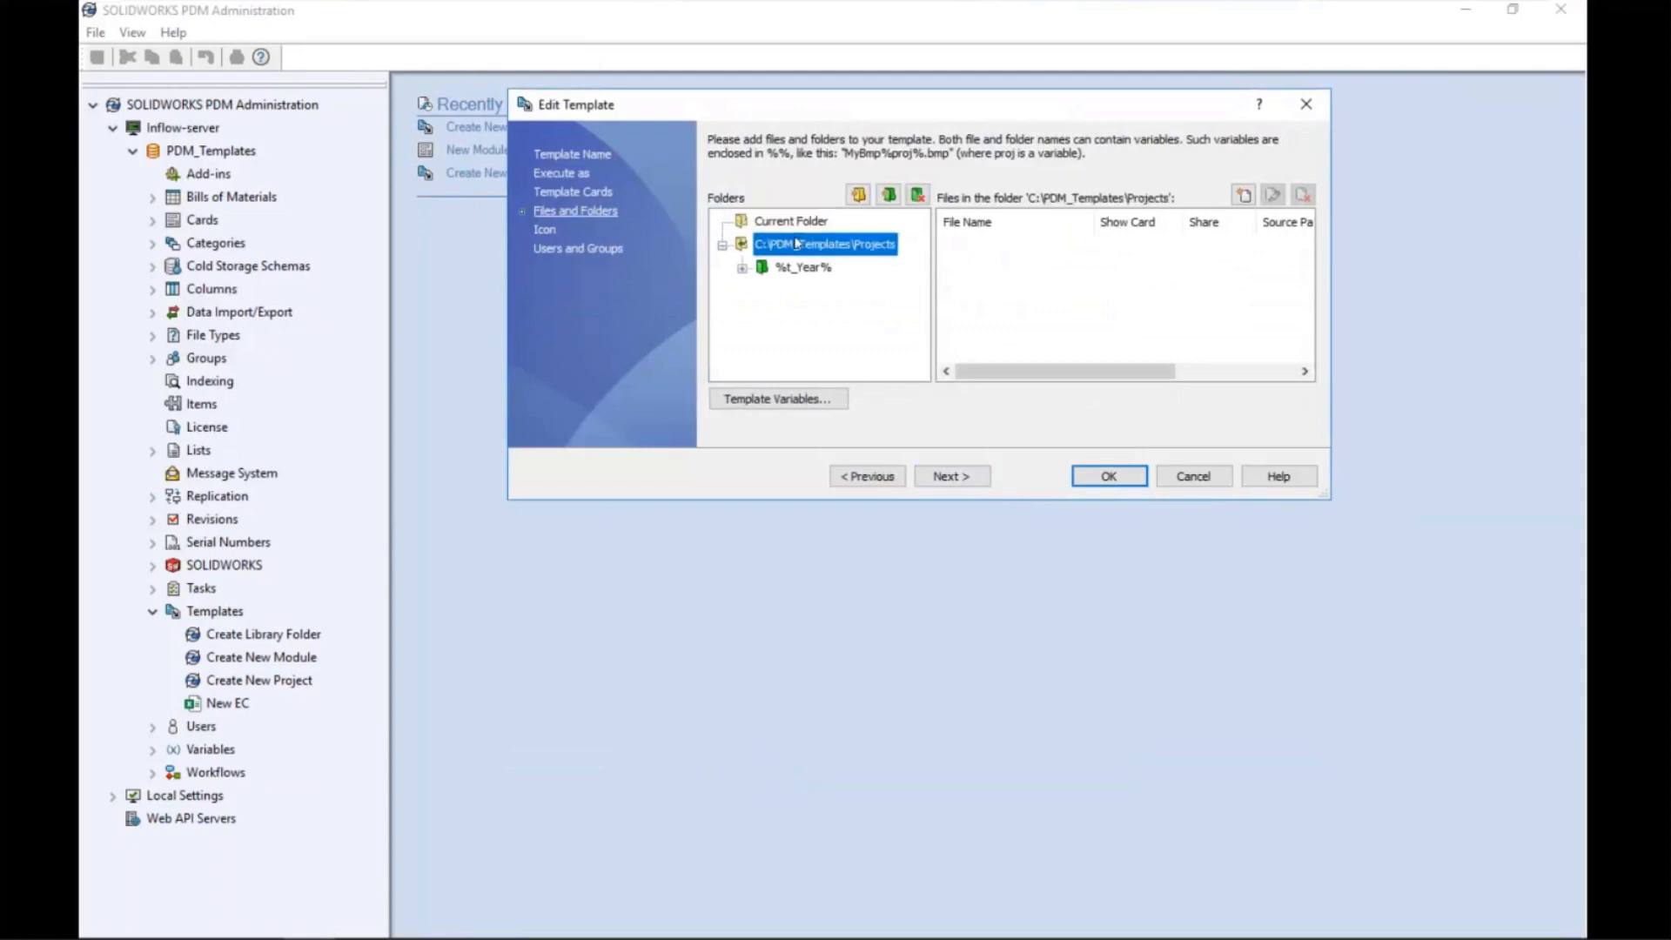
double_click(797, 269)
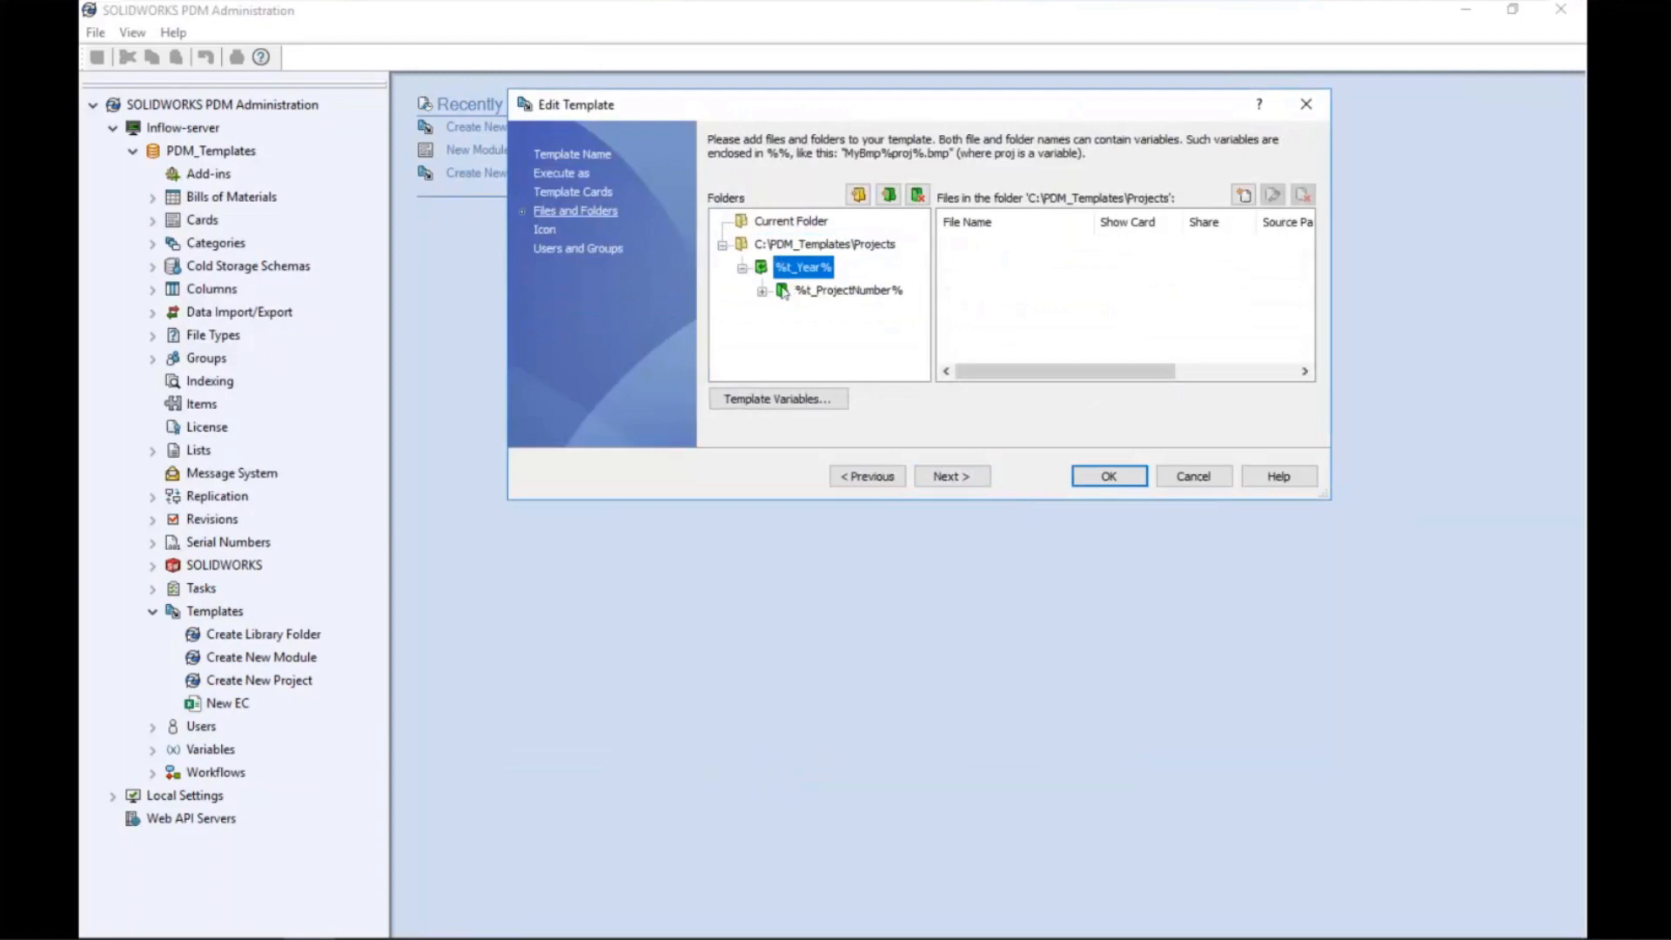
click(762, 291)
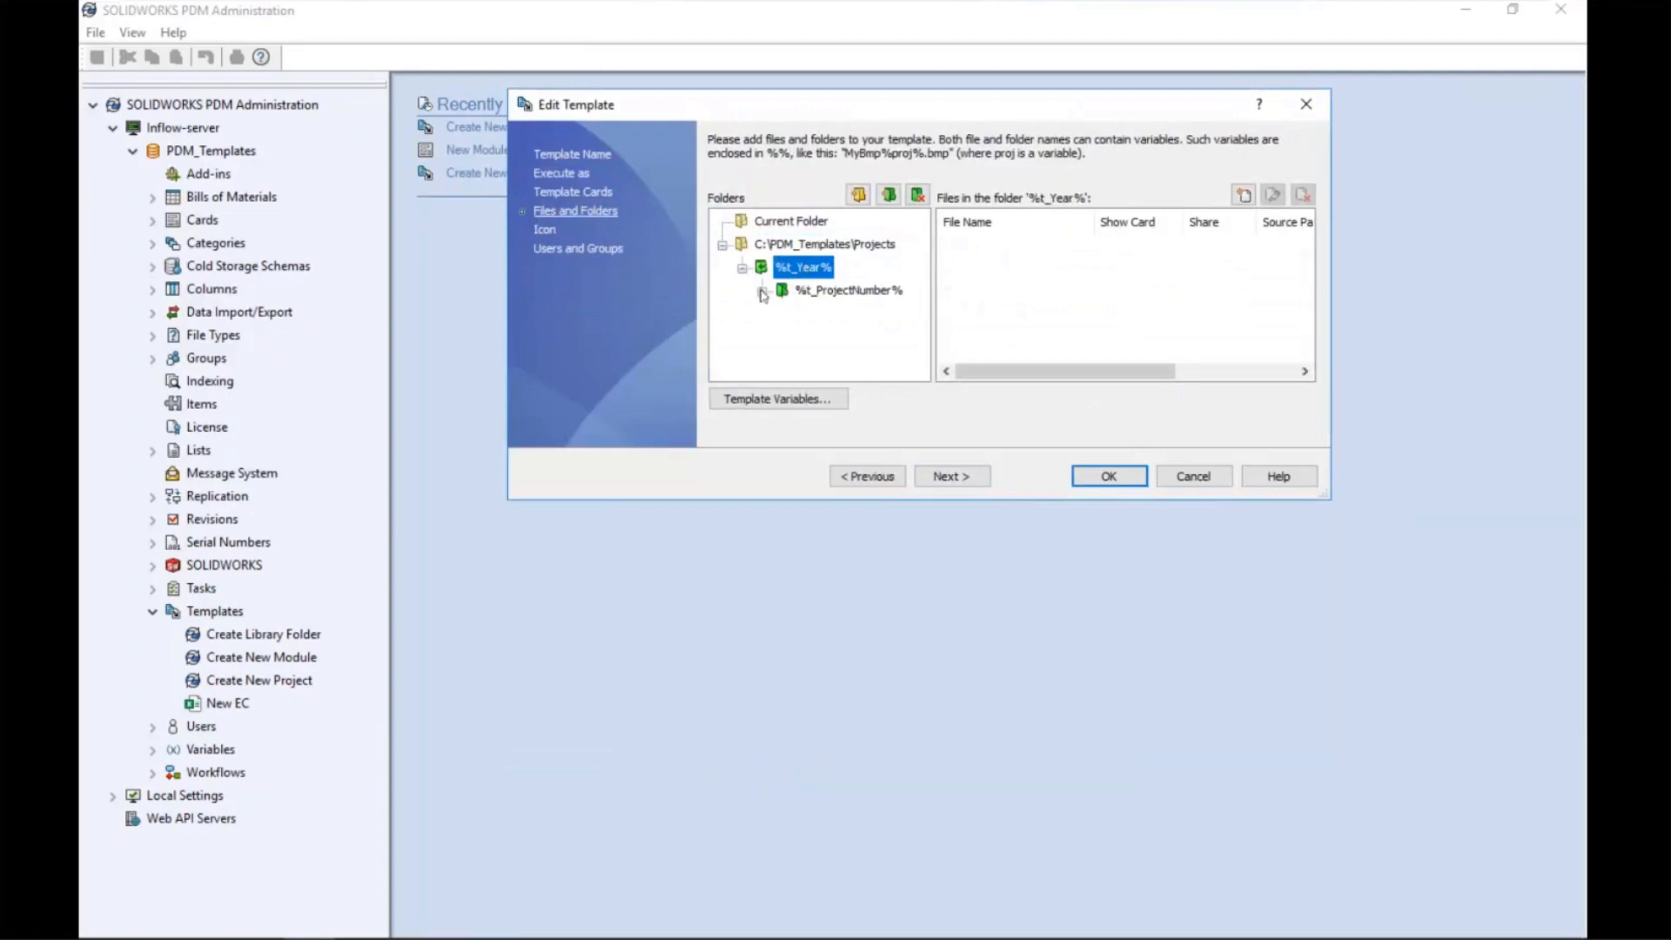
click(844, 292)
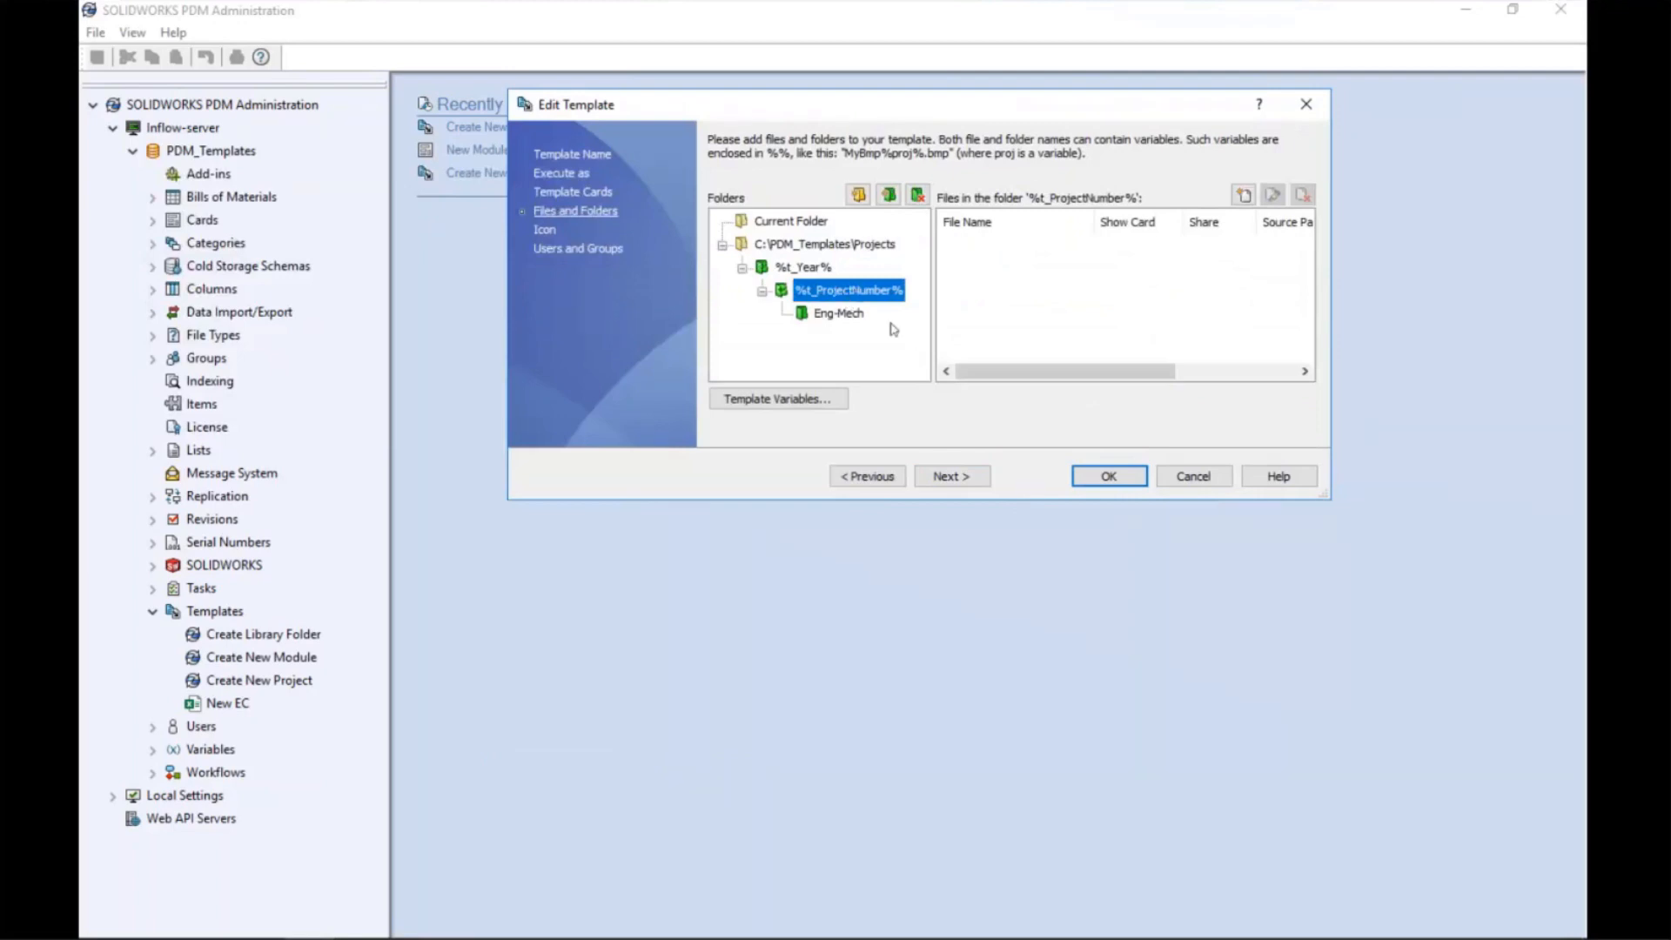
click(1183, 482)
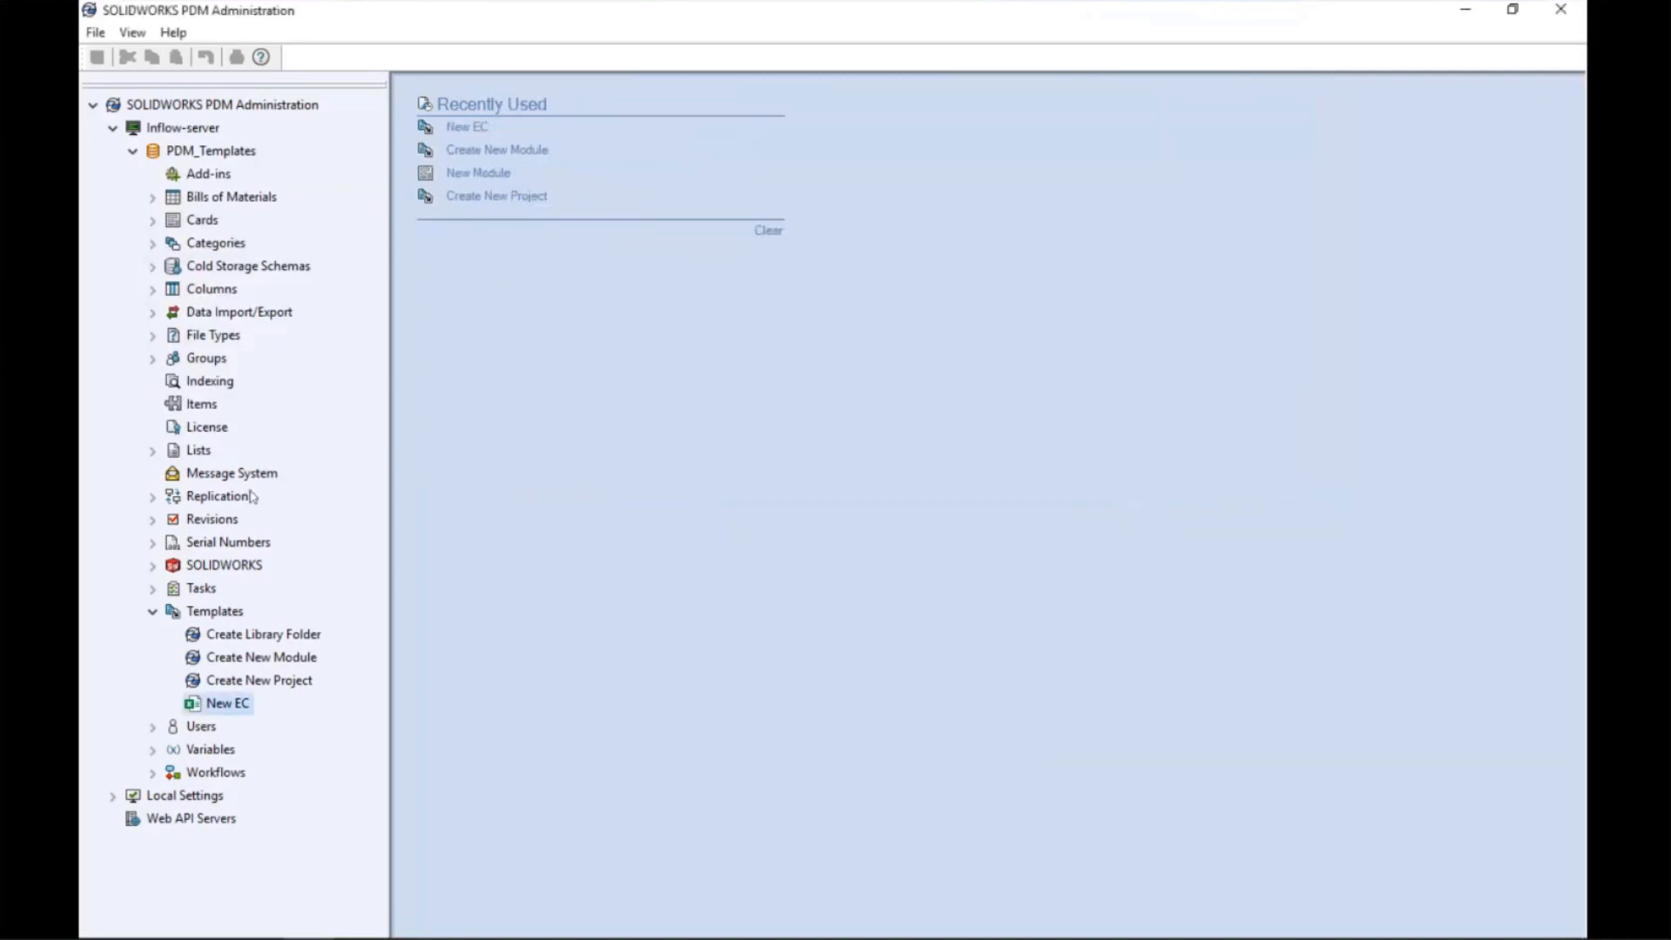
Expand Lists > Card Lists and open the Project Number list.
click(153, 450)
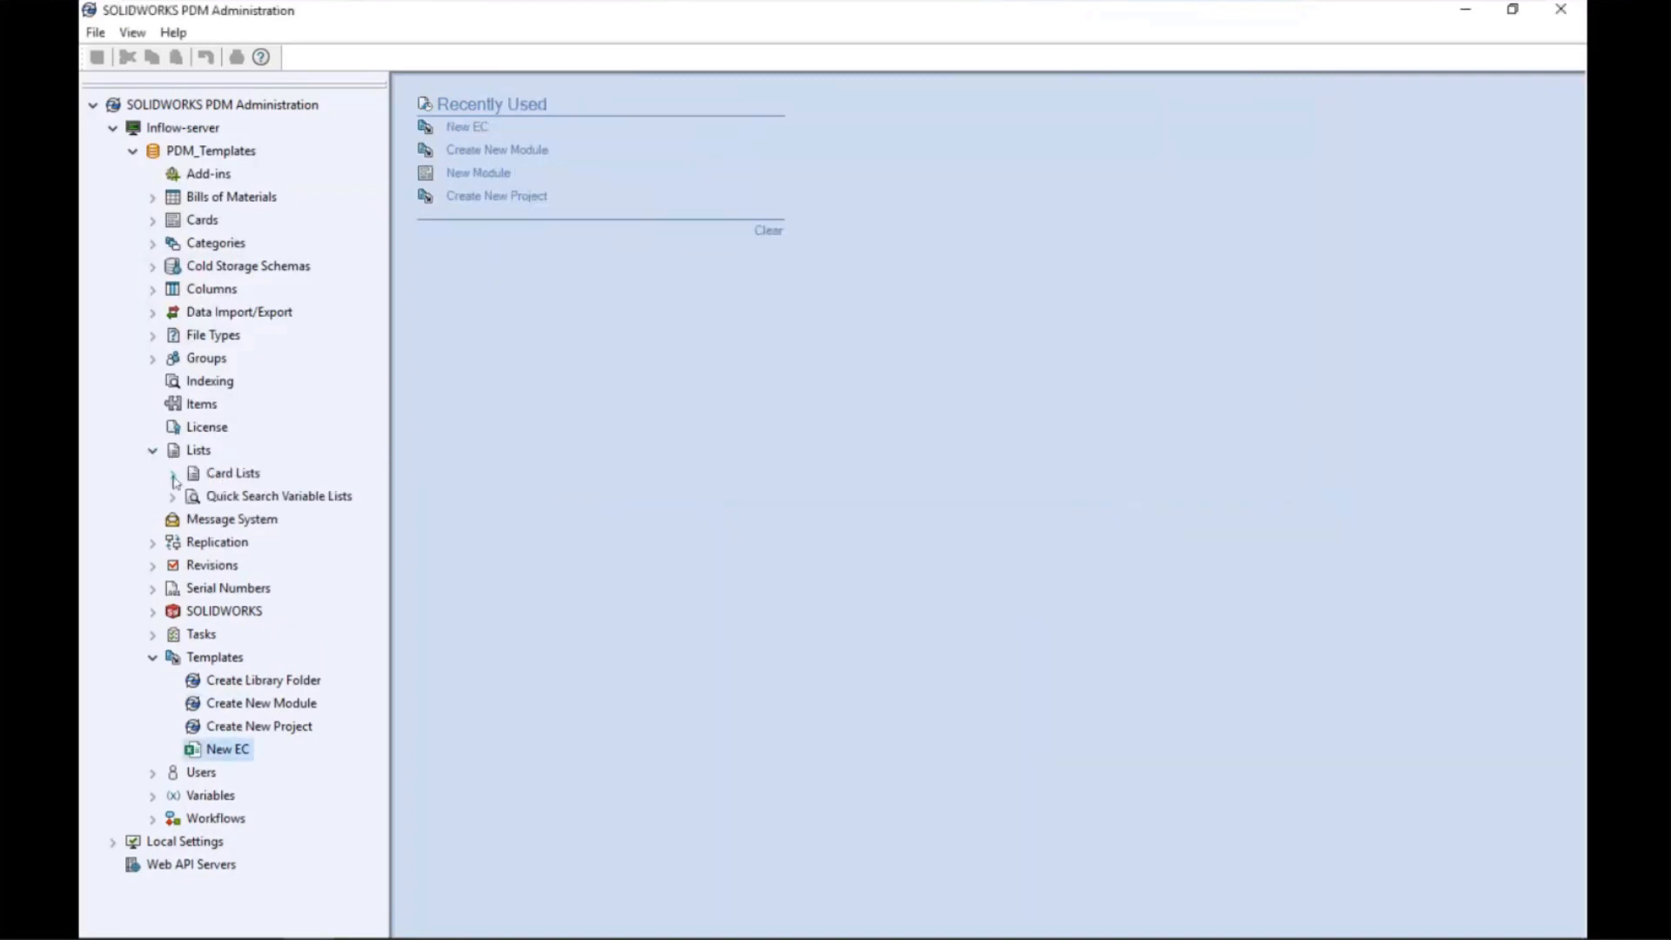
click(173, 474)
click(265, 569)
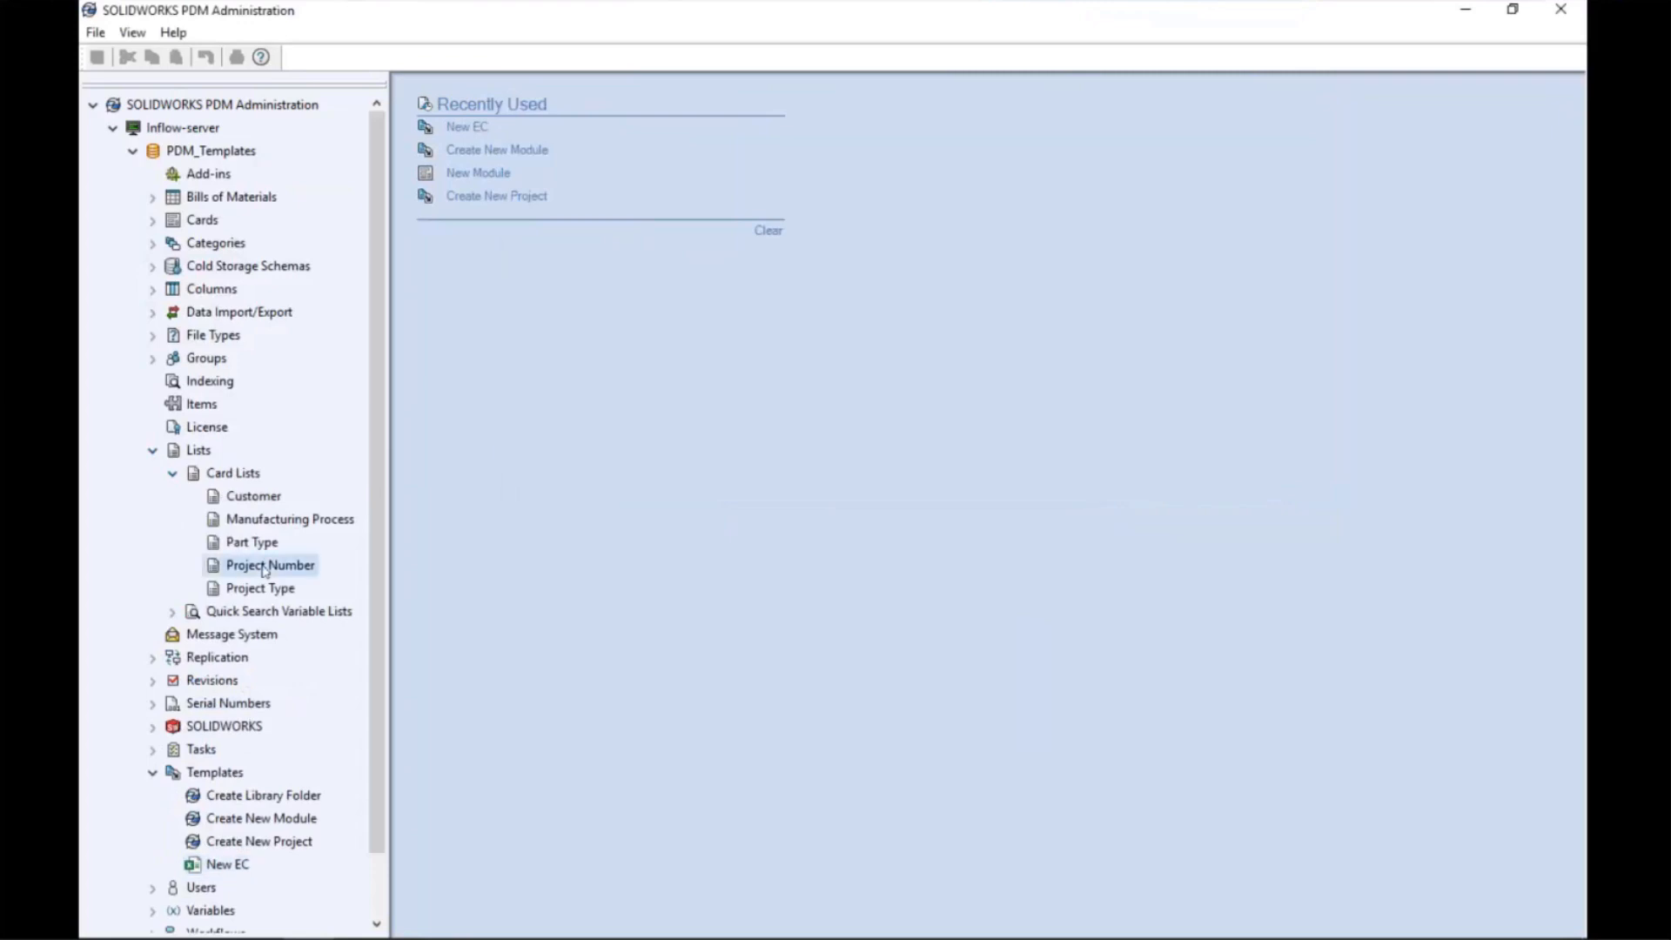
double_click(264, 569)
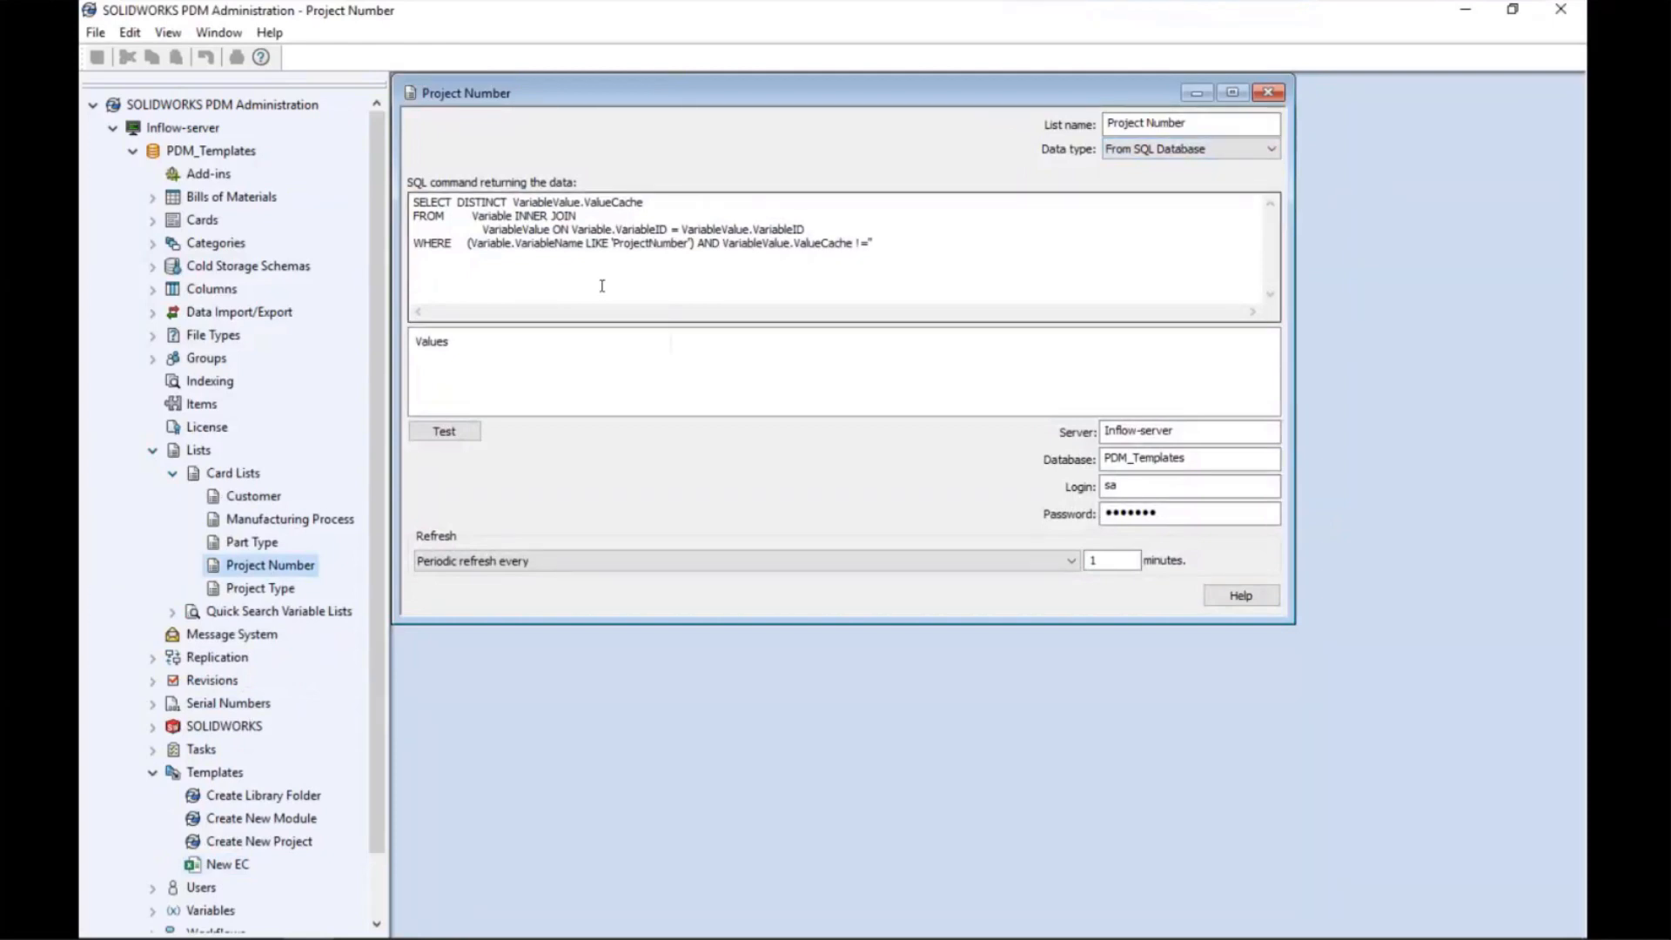
Keep the refresh interval at 1 minute, preview the SQL list values, and close the list.
click(1105, 559)
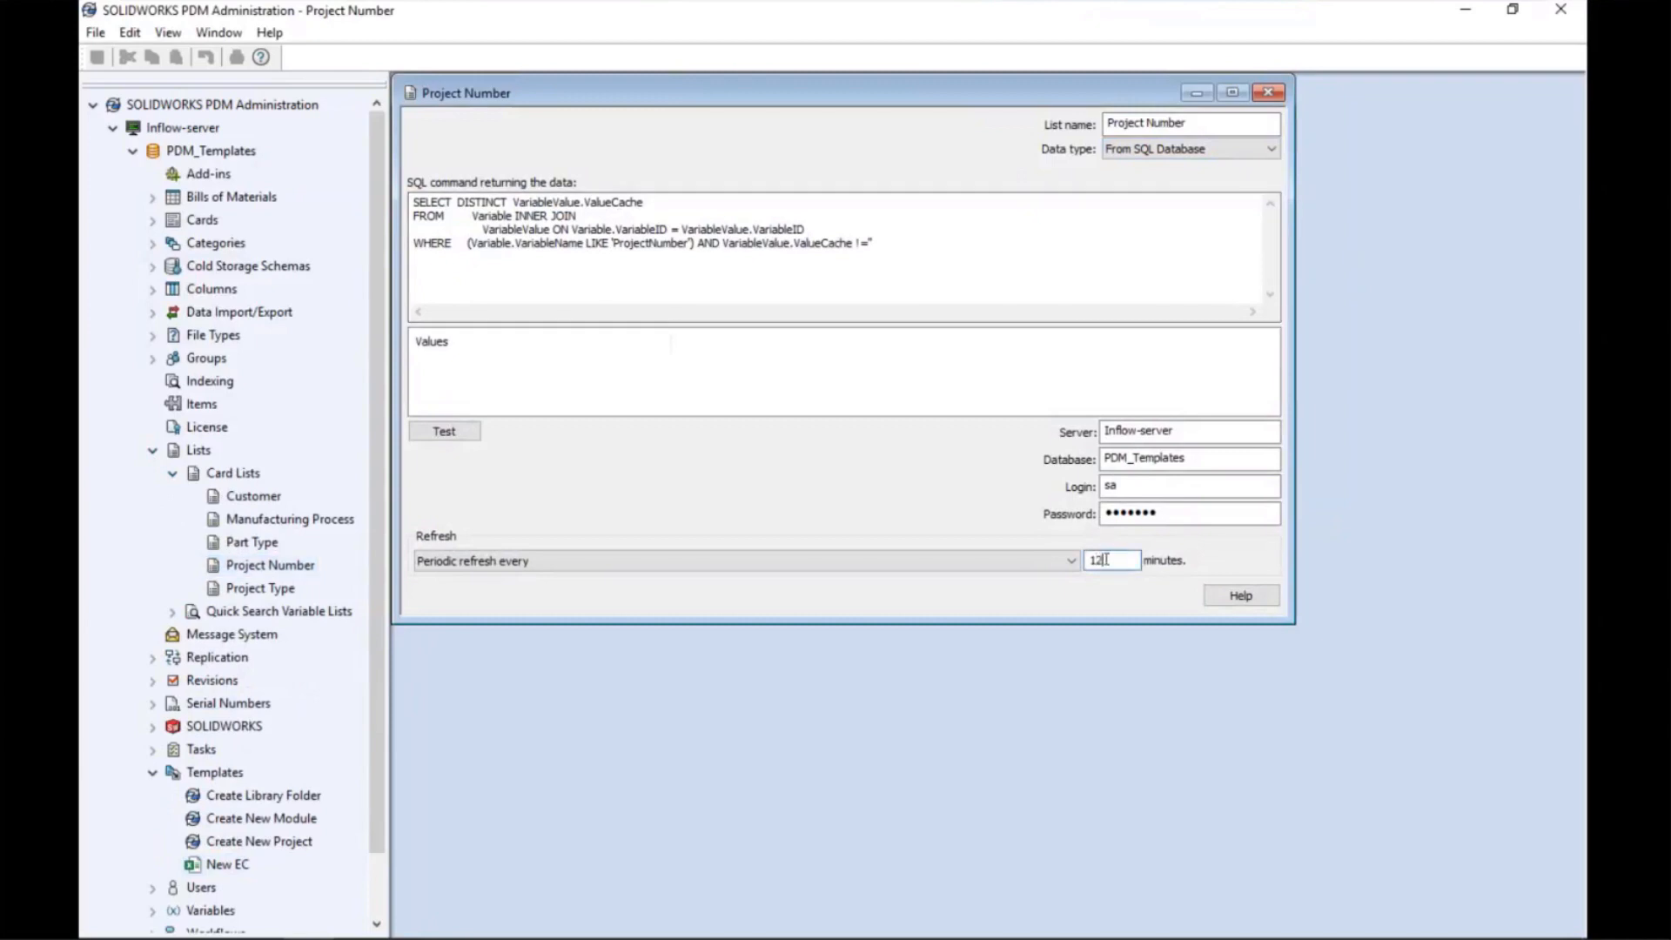
text(2)
key(ctrl+s)
key(BackSpace)
click(443, 431)
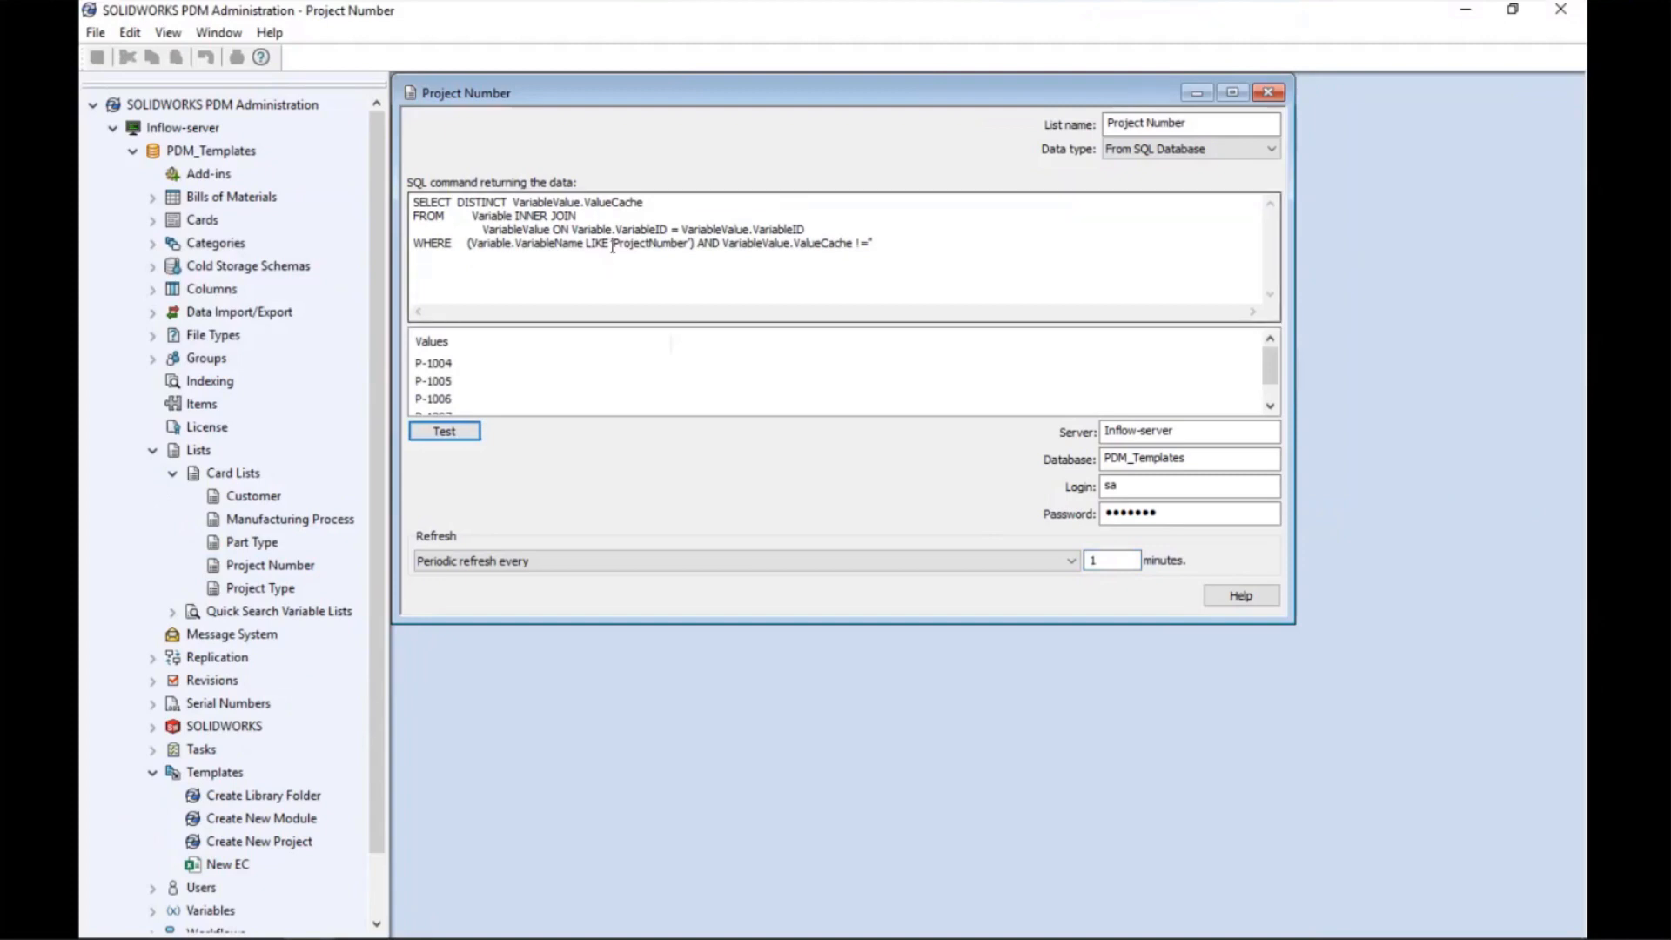
drag(614, 243, 690, 244)
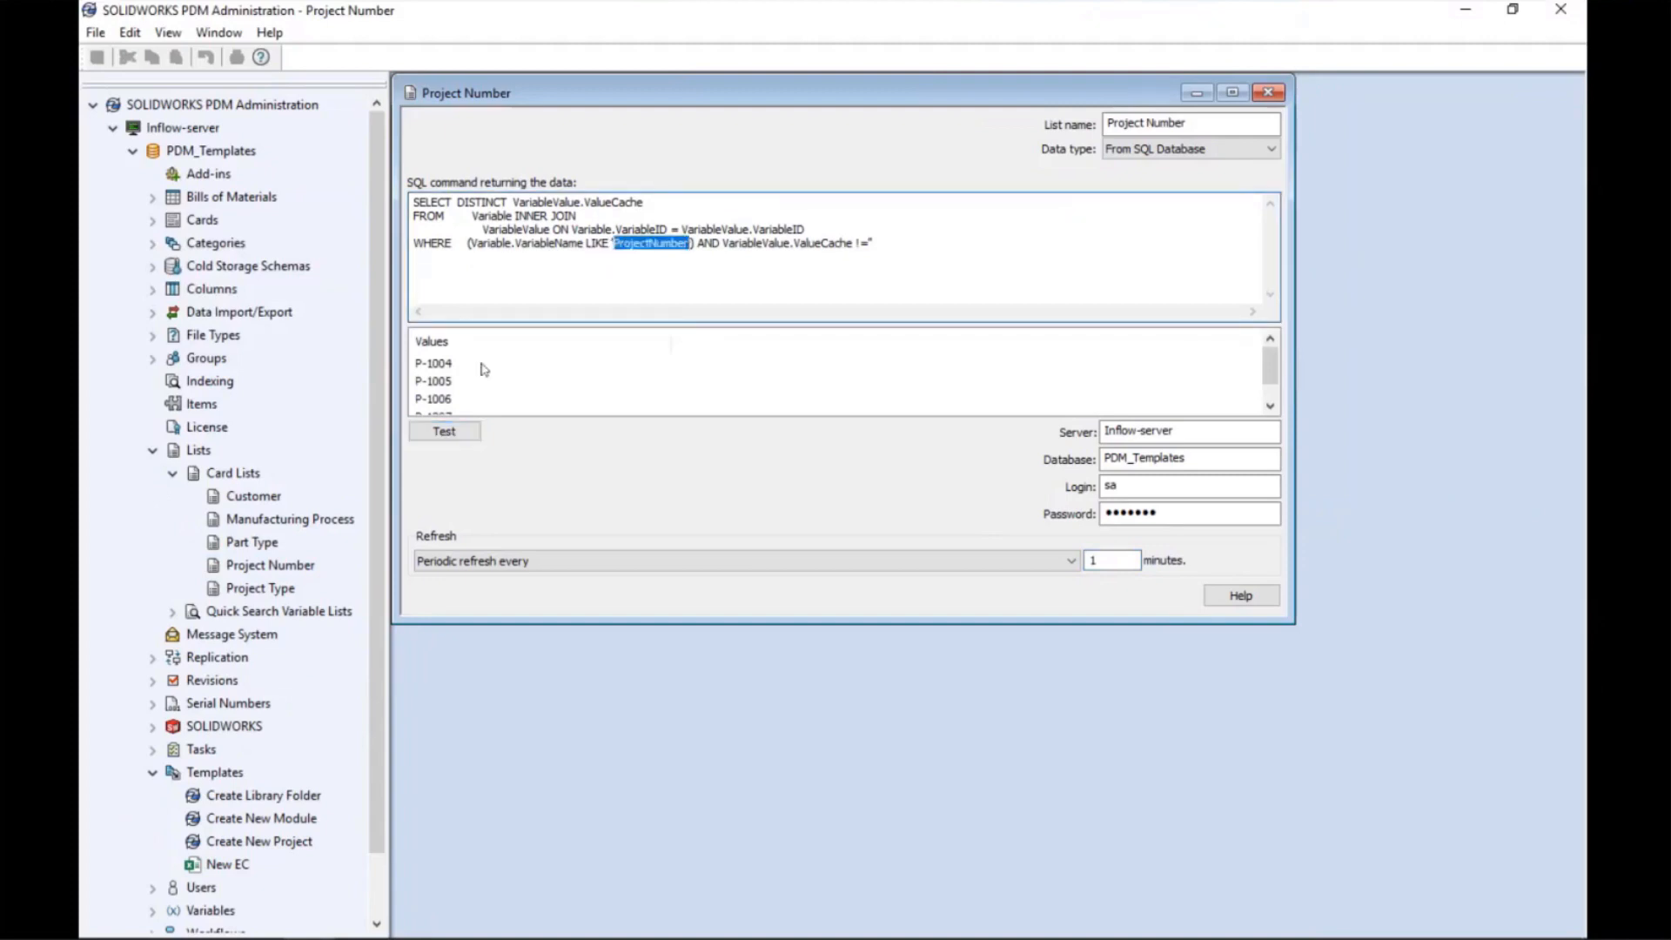
scroll(481, 370, down, 1)
scroll(454, 402, up, 1)
click(1269, 93)
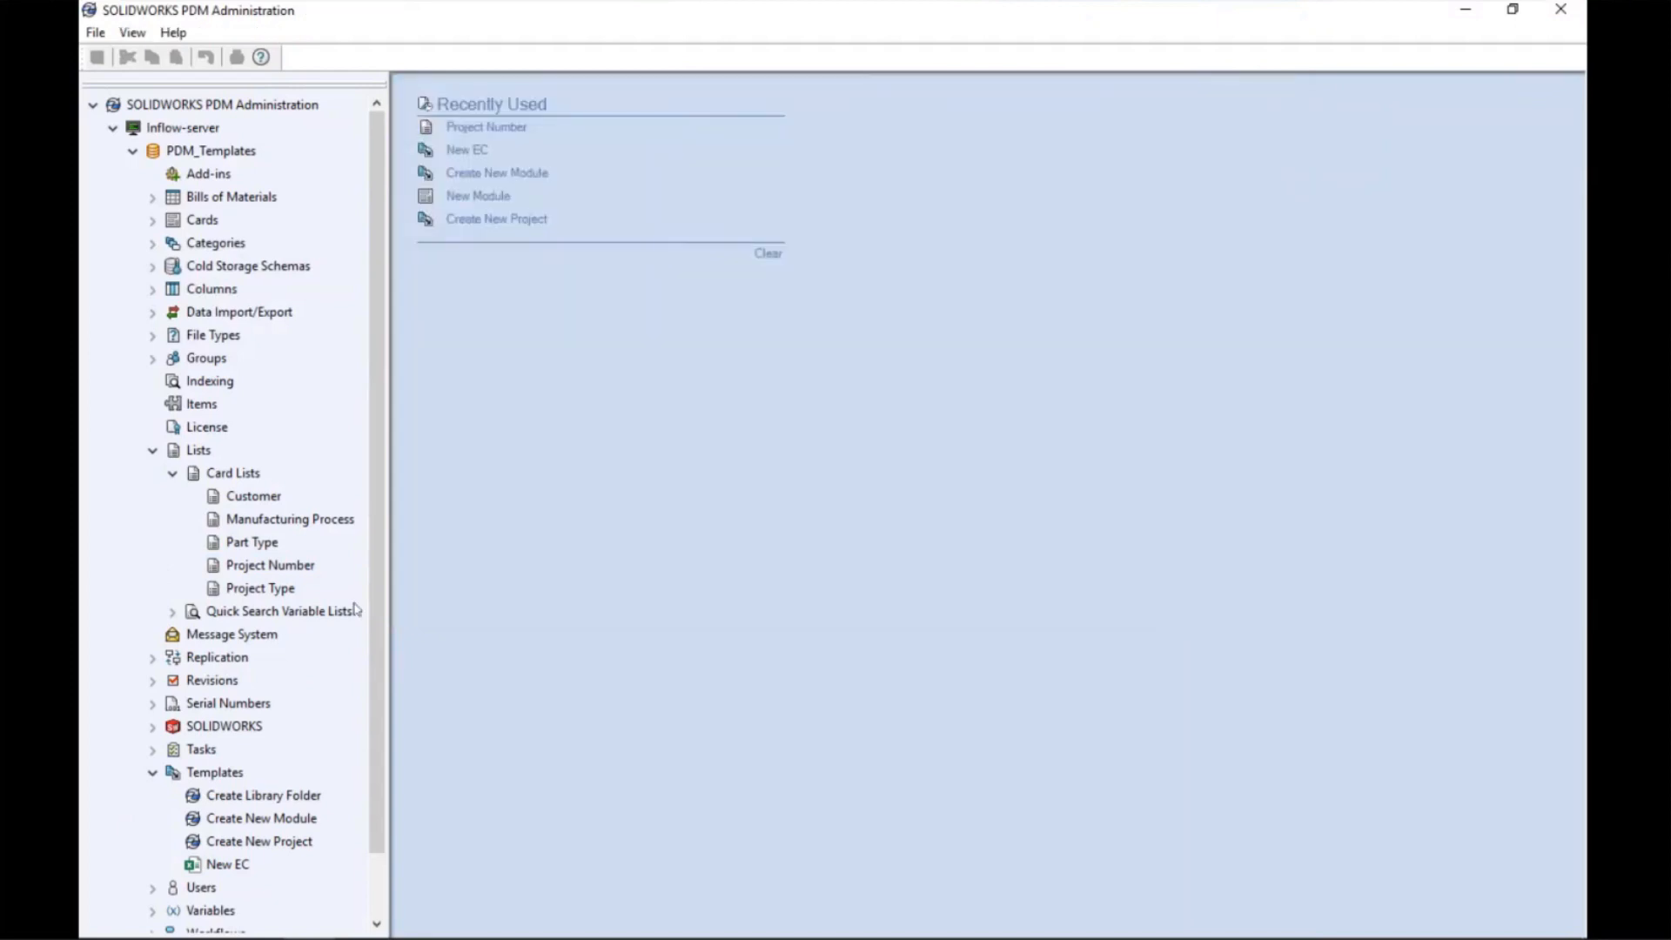
Open New EC's Files and Folders, expand to Eng-Mech, and open the %t_ECNNumber%.xlsx settings.
double_click(228, 864)
click(489, 383)
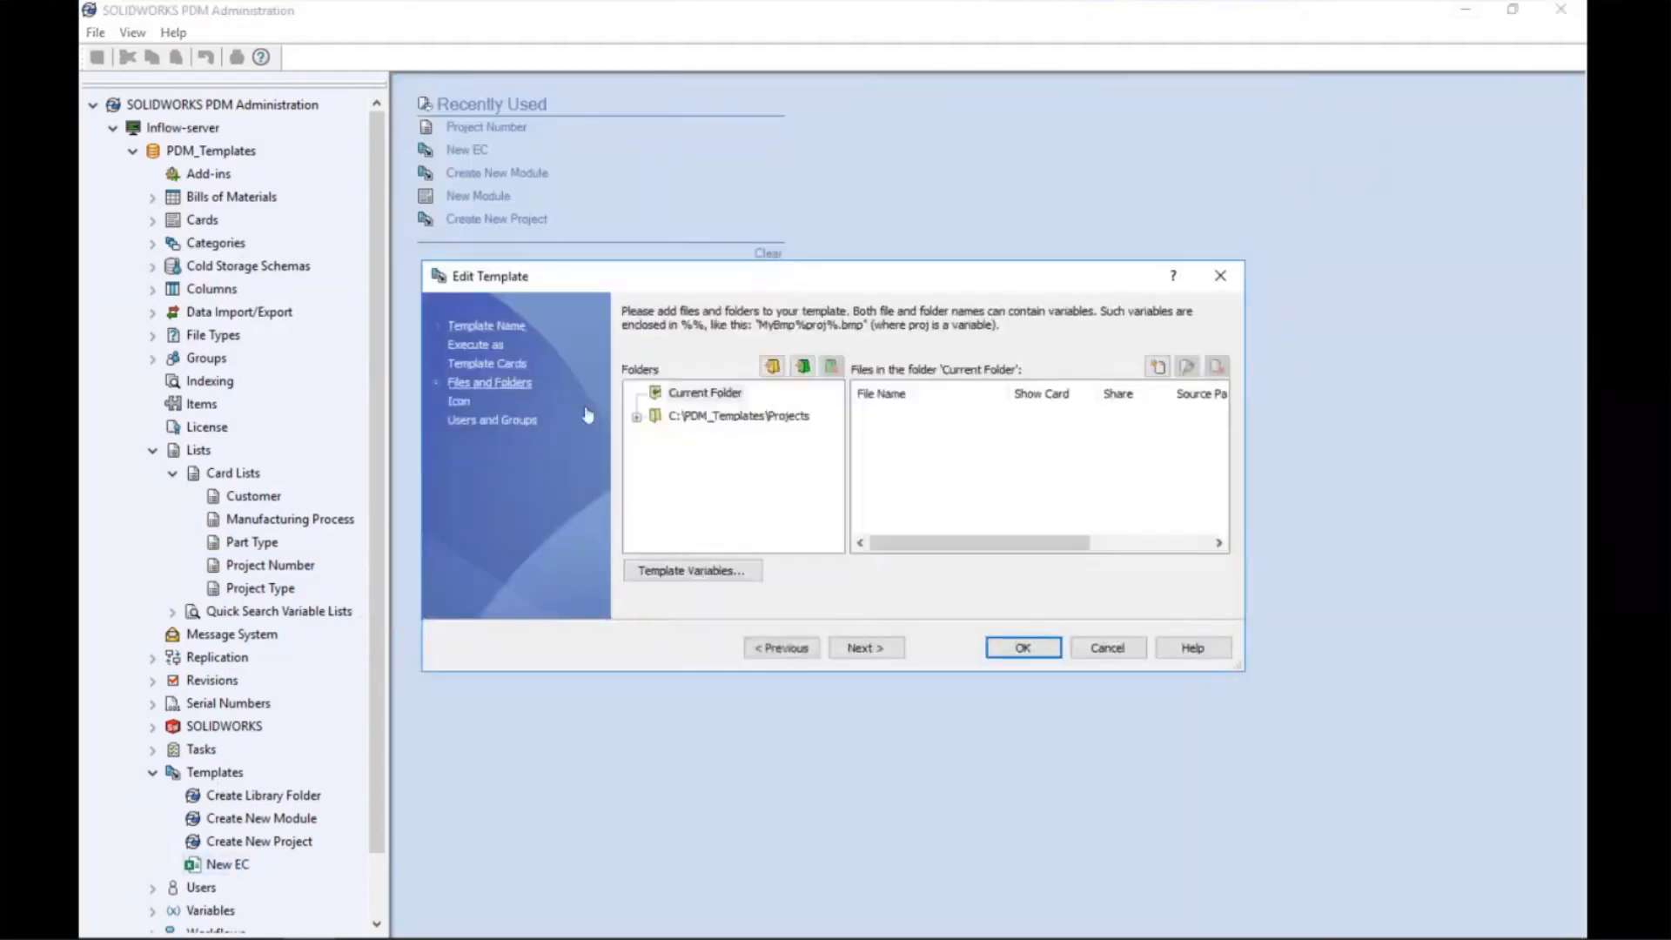
click(636, 416)
click(658, 440)
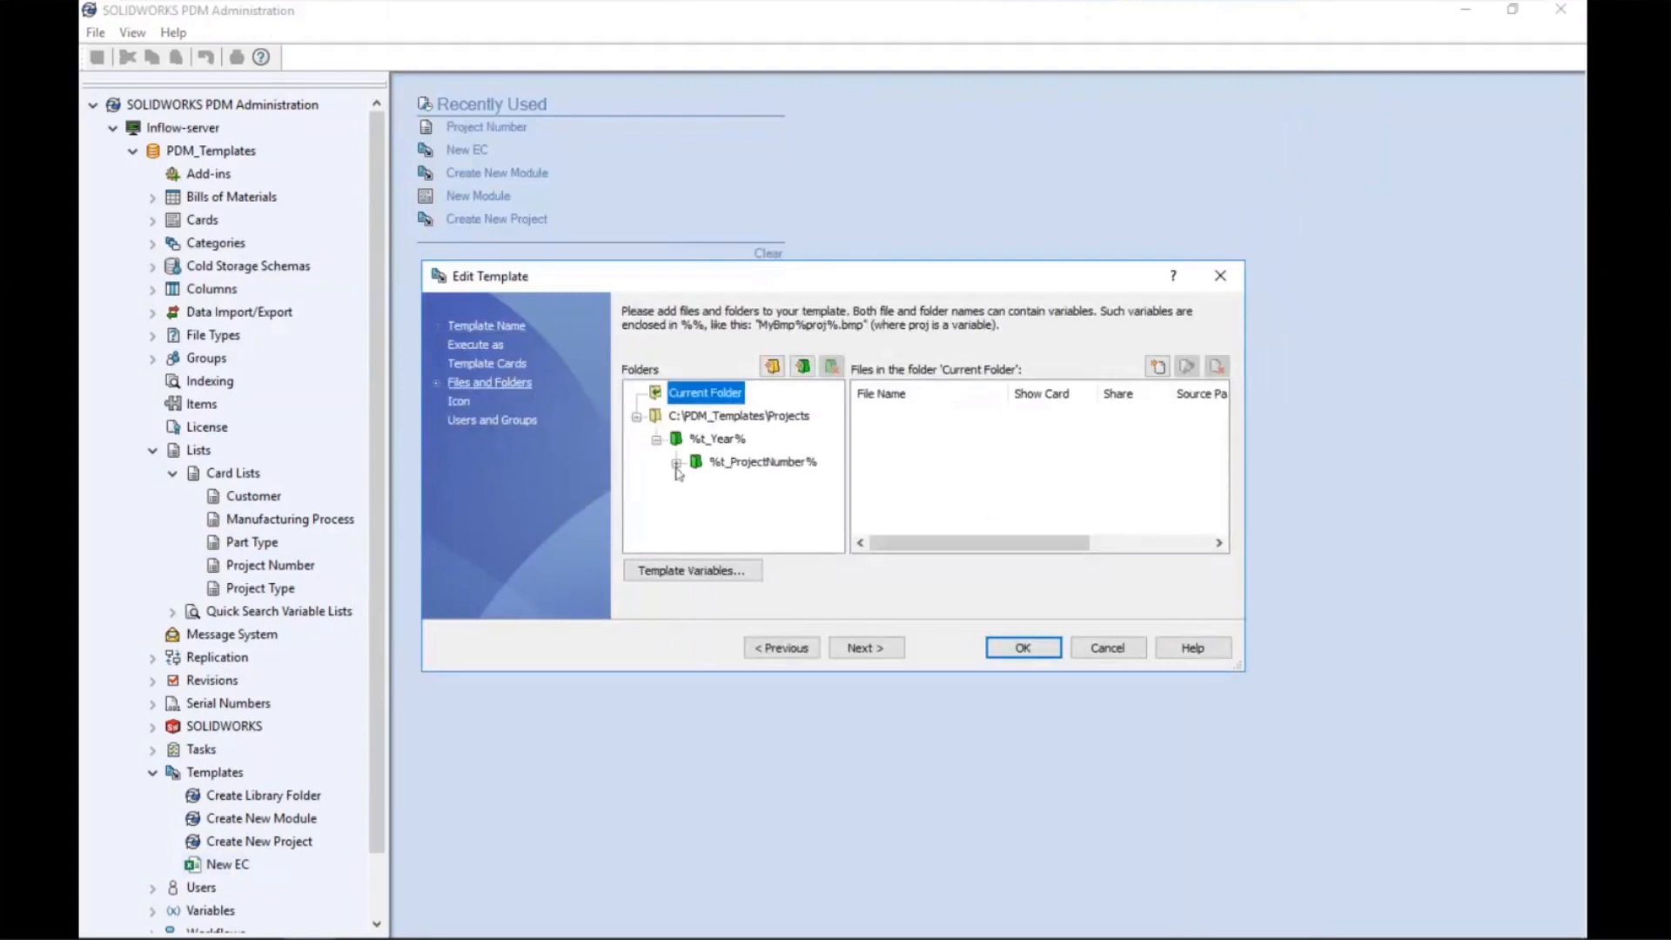
click(676, 462)
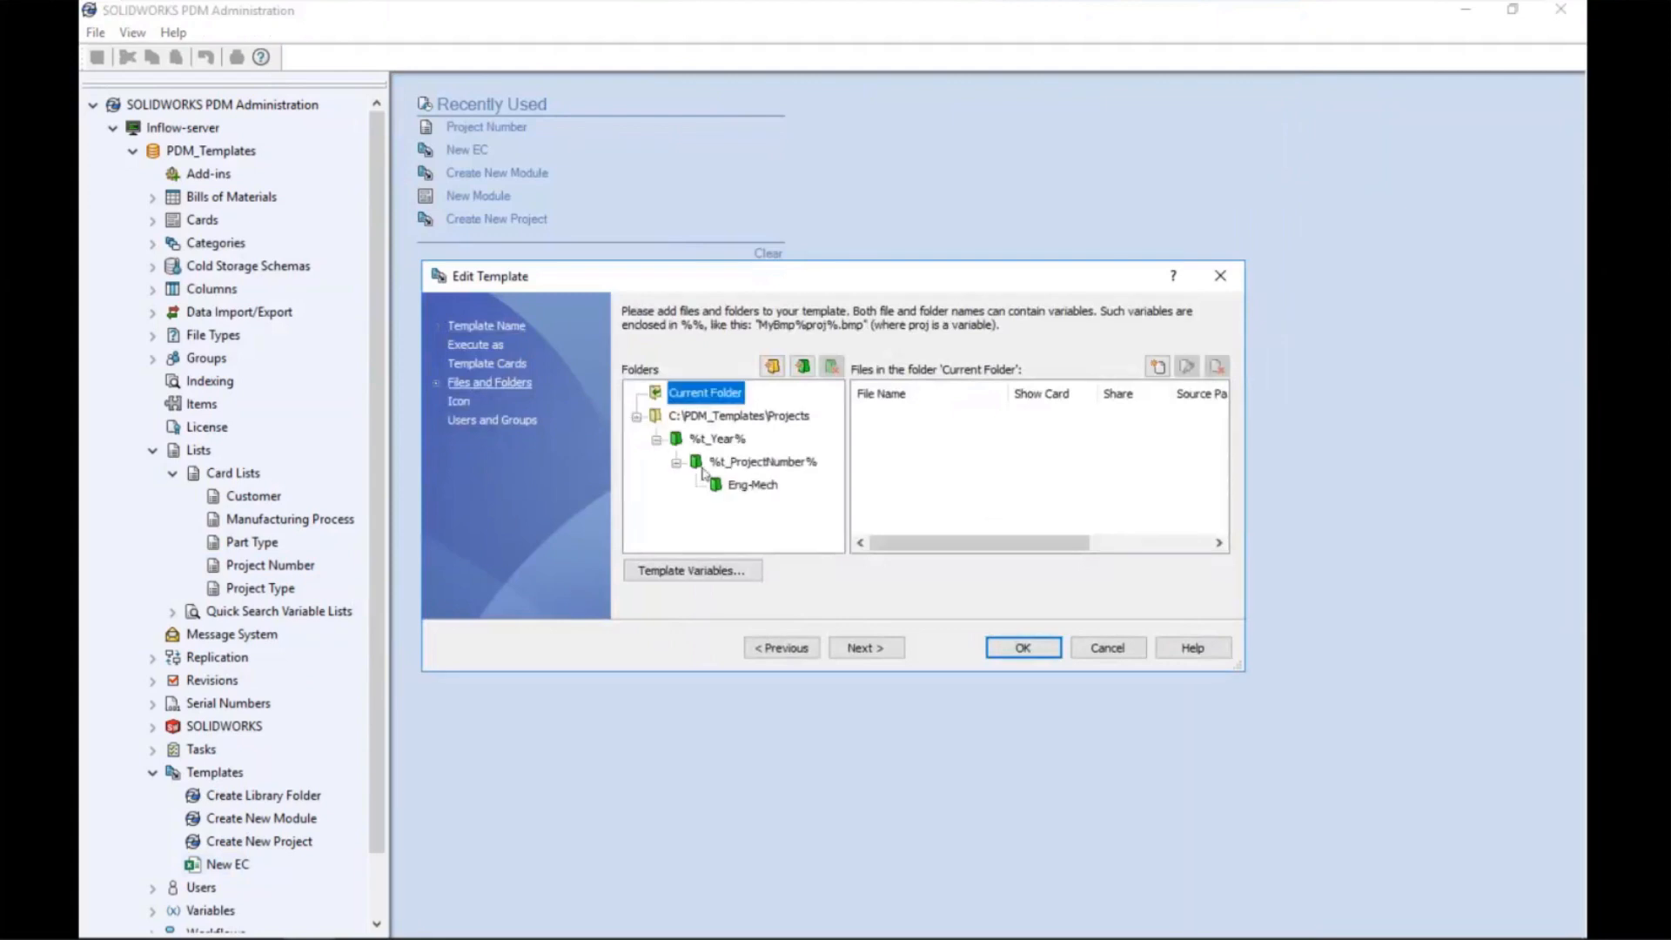
click(765, 469)
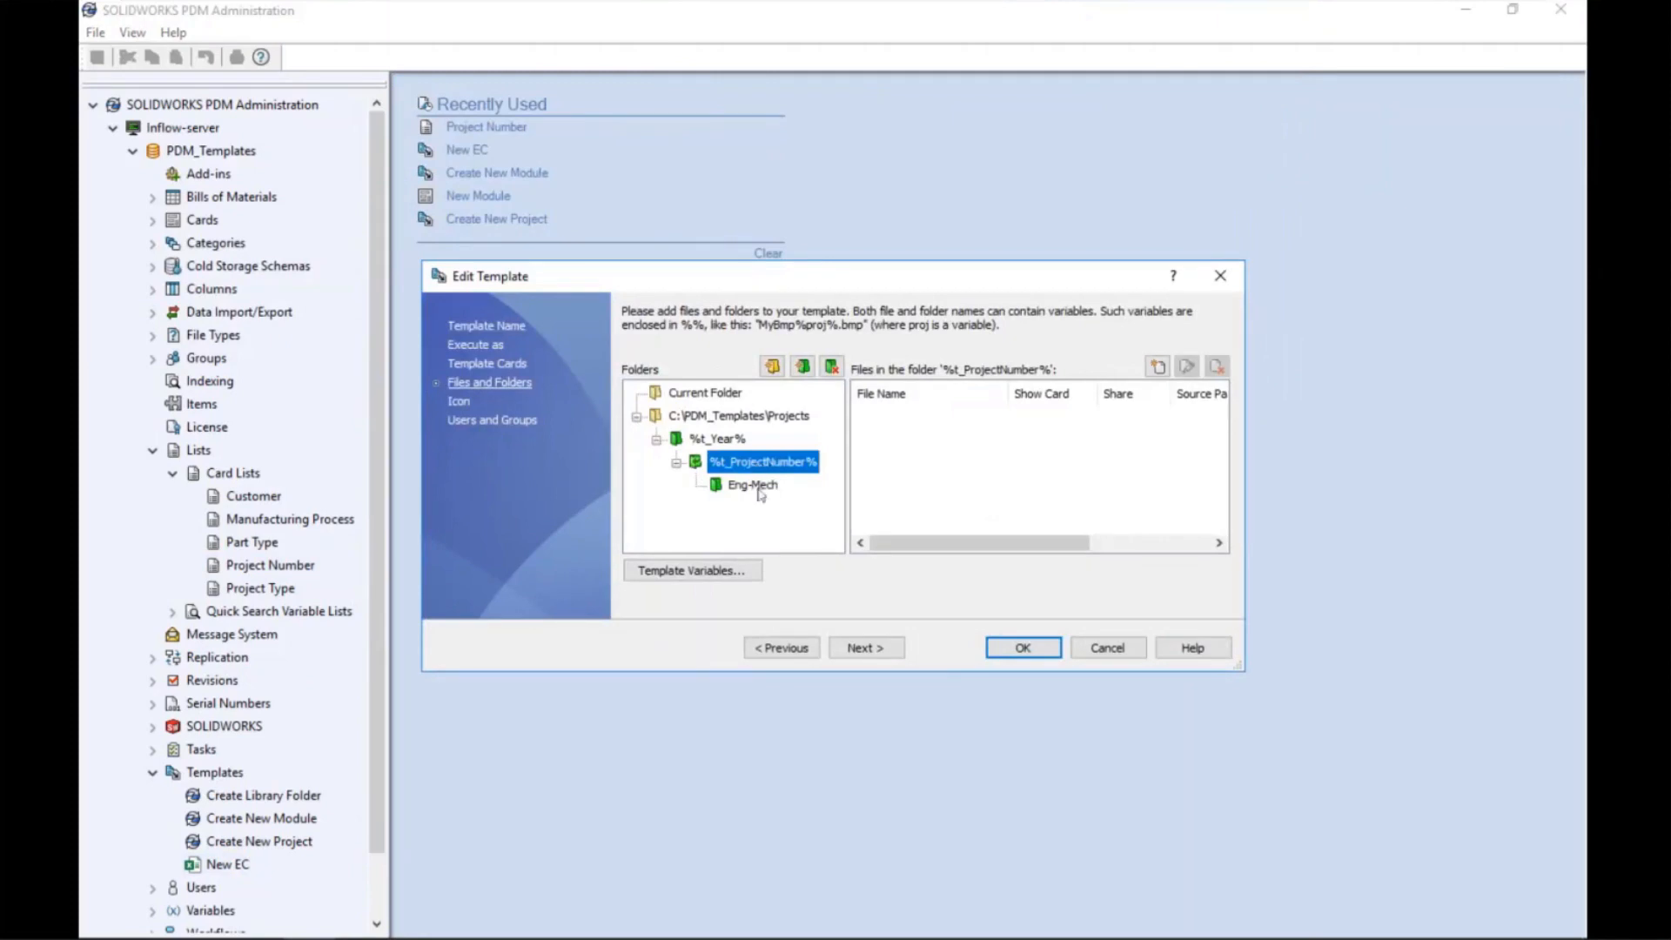
click(759, 492)
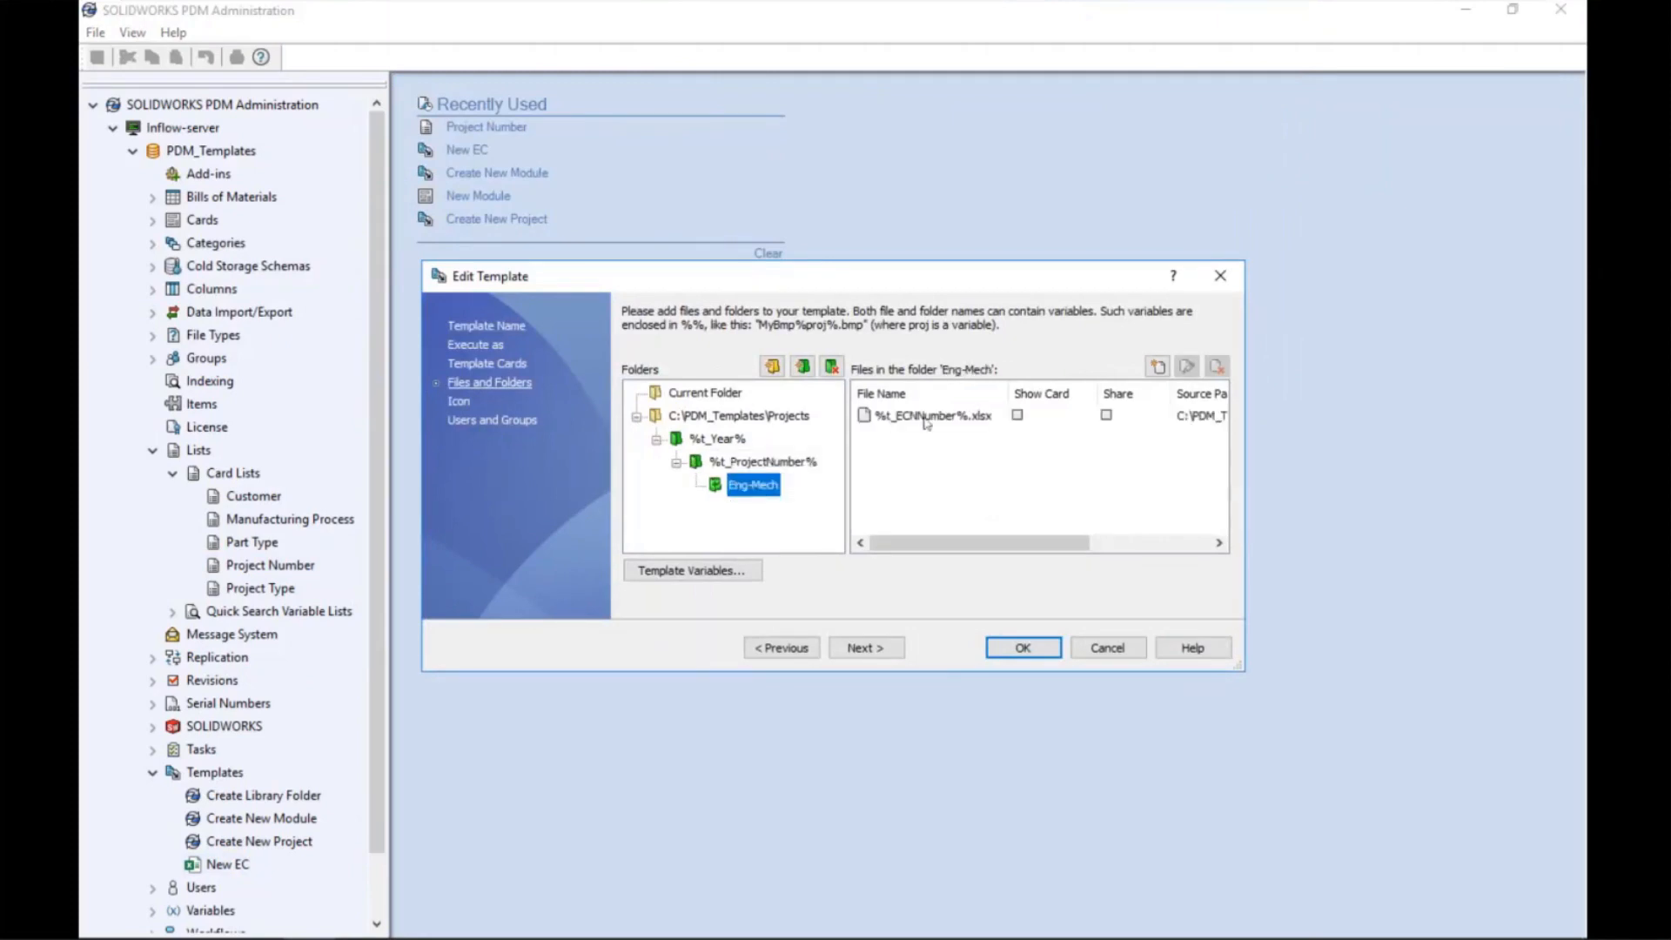
click(965, 418)
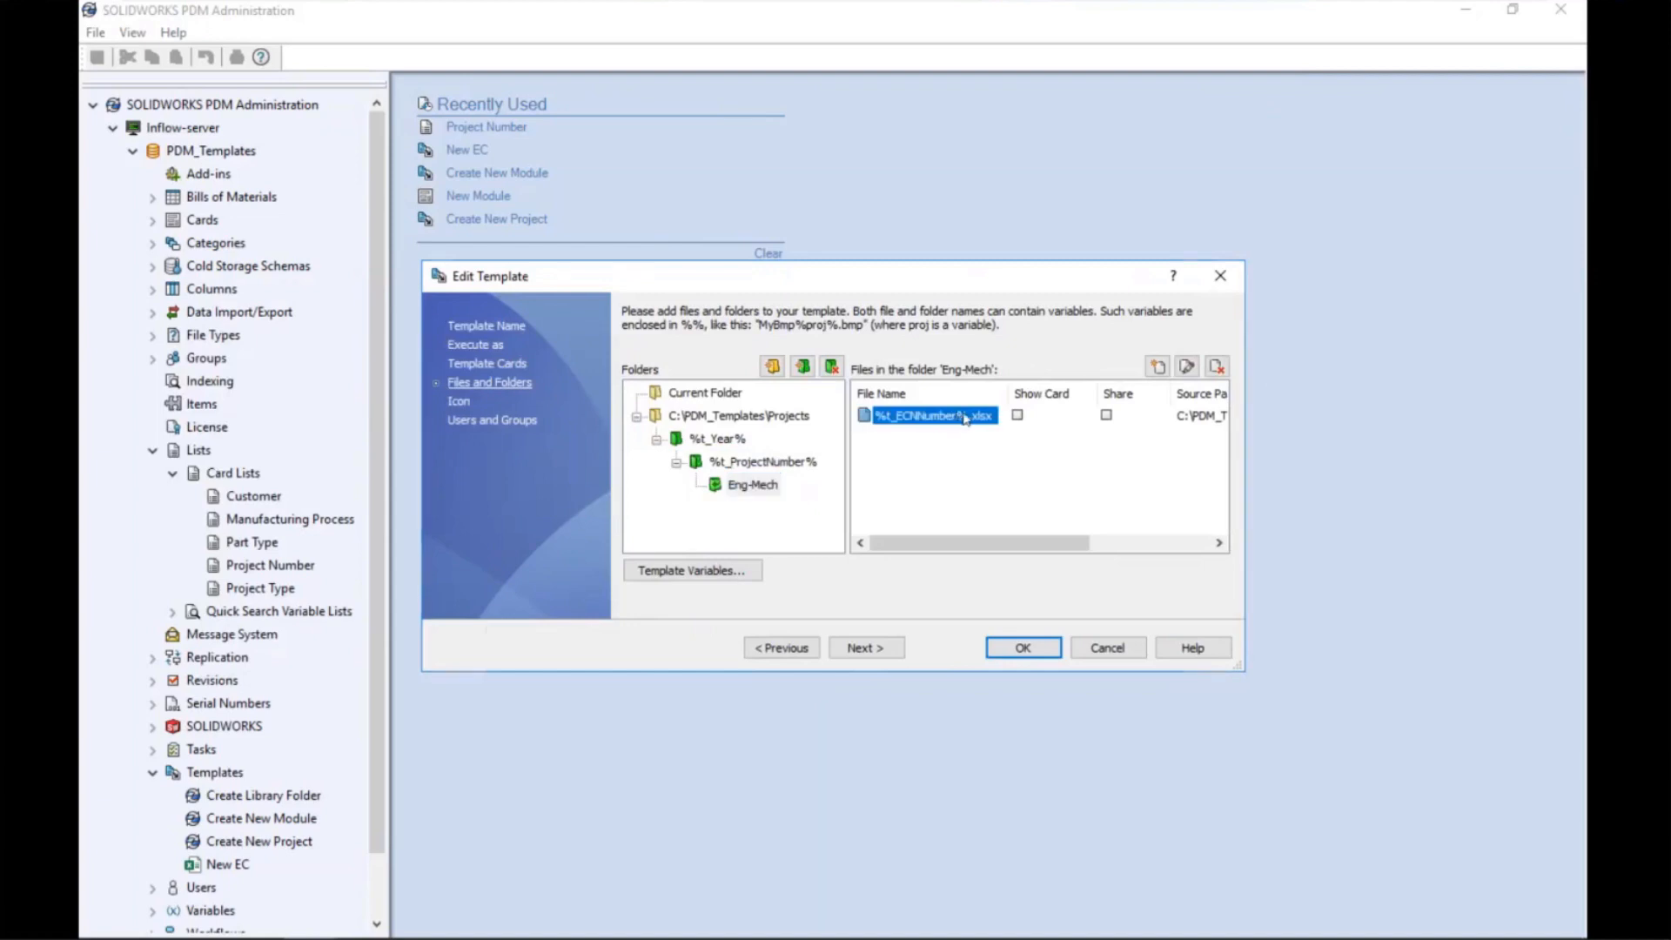
double_click(965, 418)
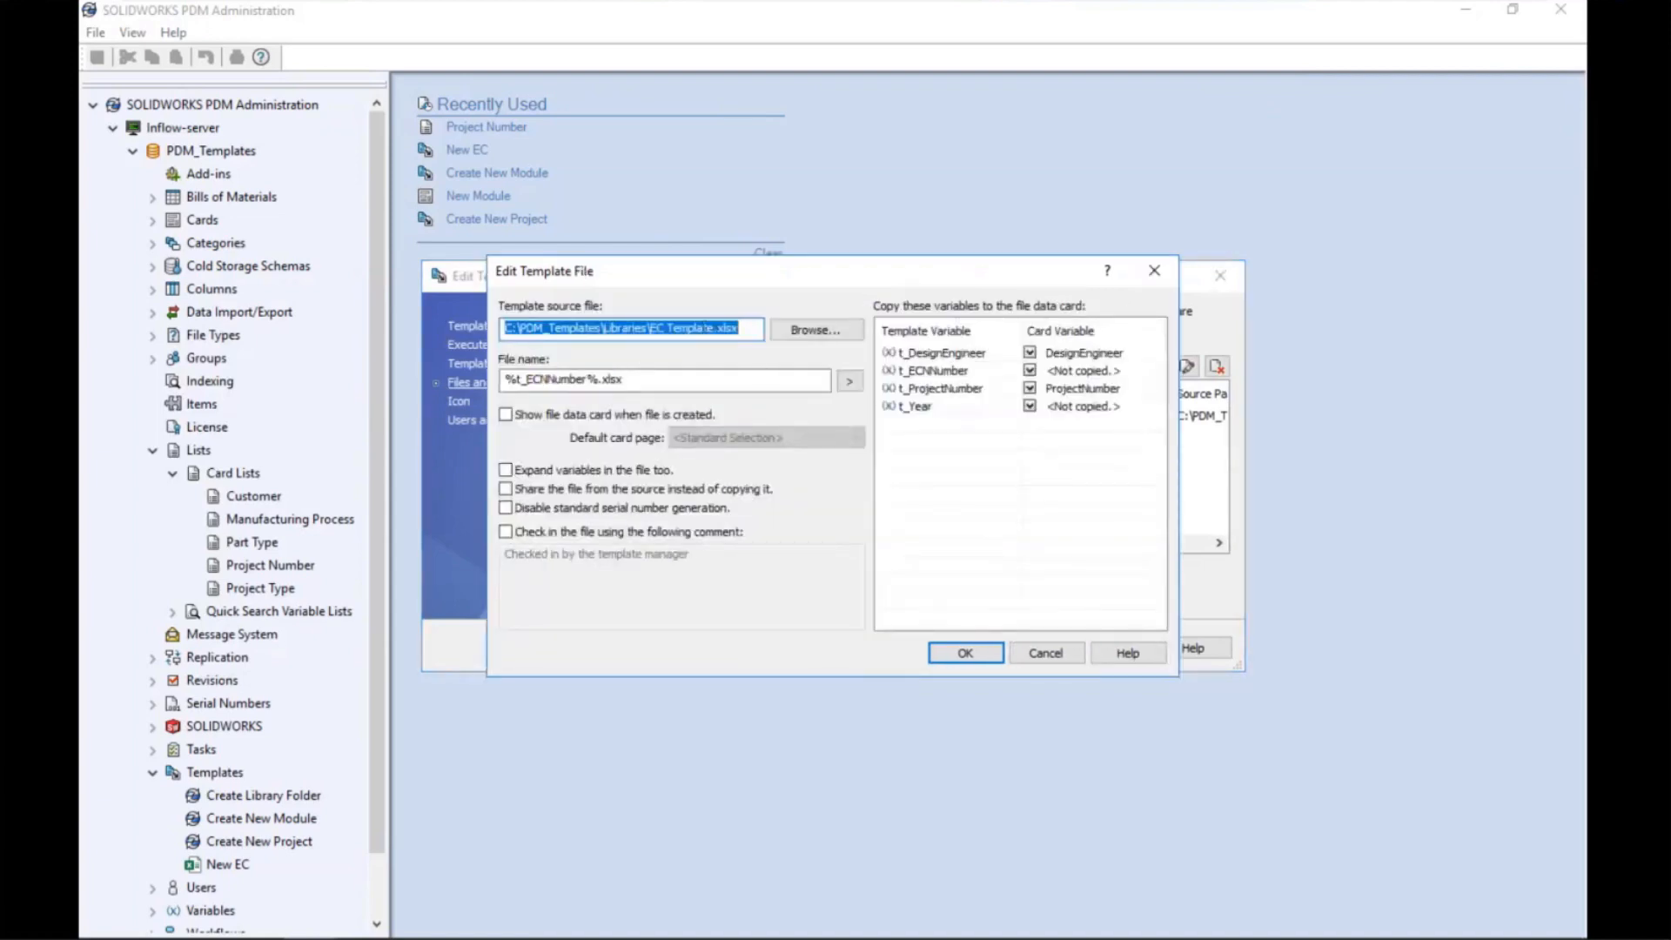
Inspect the EC Template.xlsx source path and the %t_ECNNumber%.xlsx file name.
drag(714, 328, 502, 329)
drag(596, 381, 489, 381)
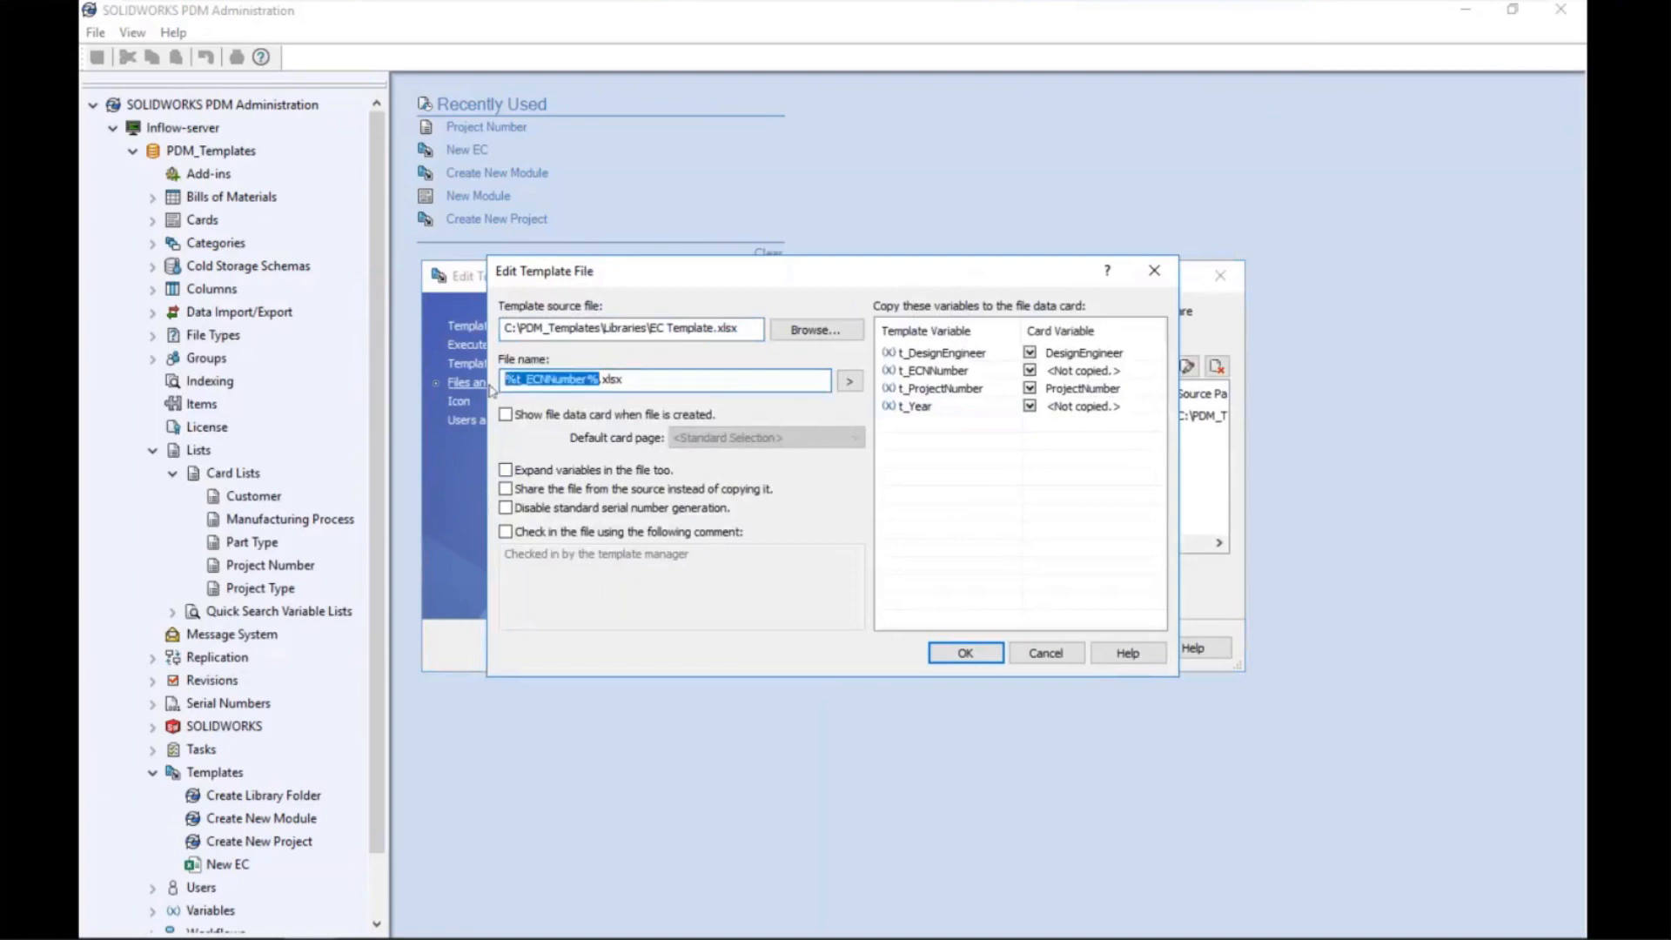
drag(624, 381, 598, 381)
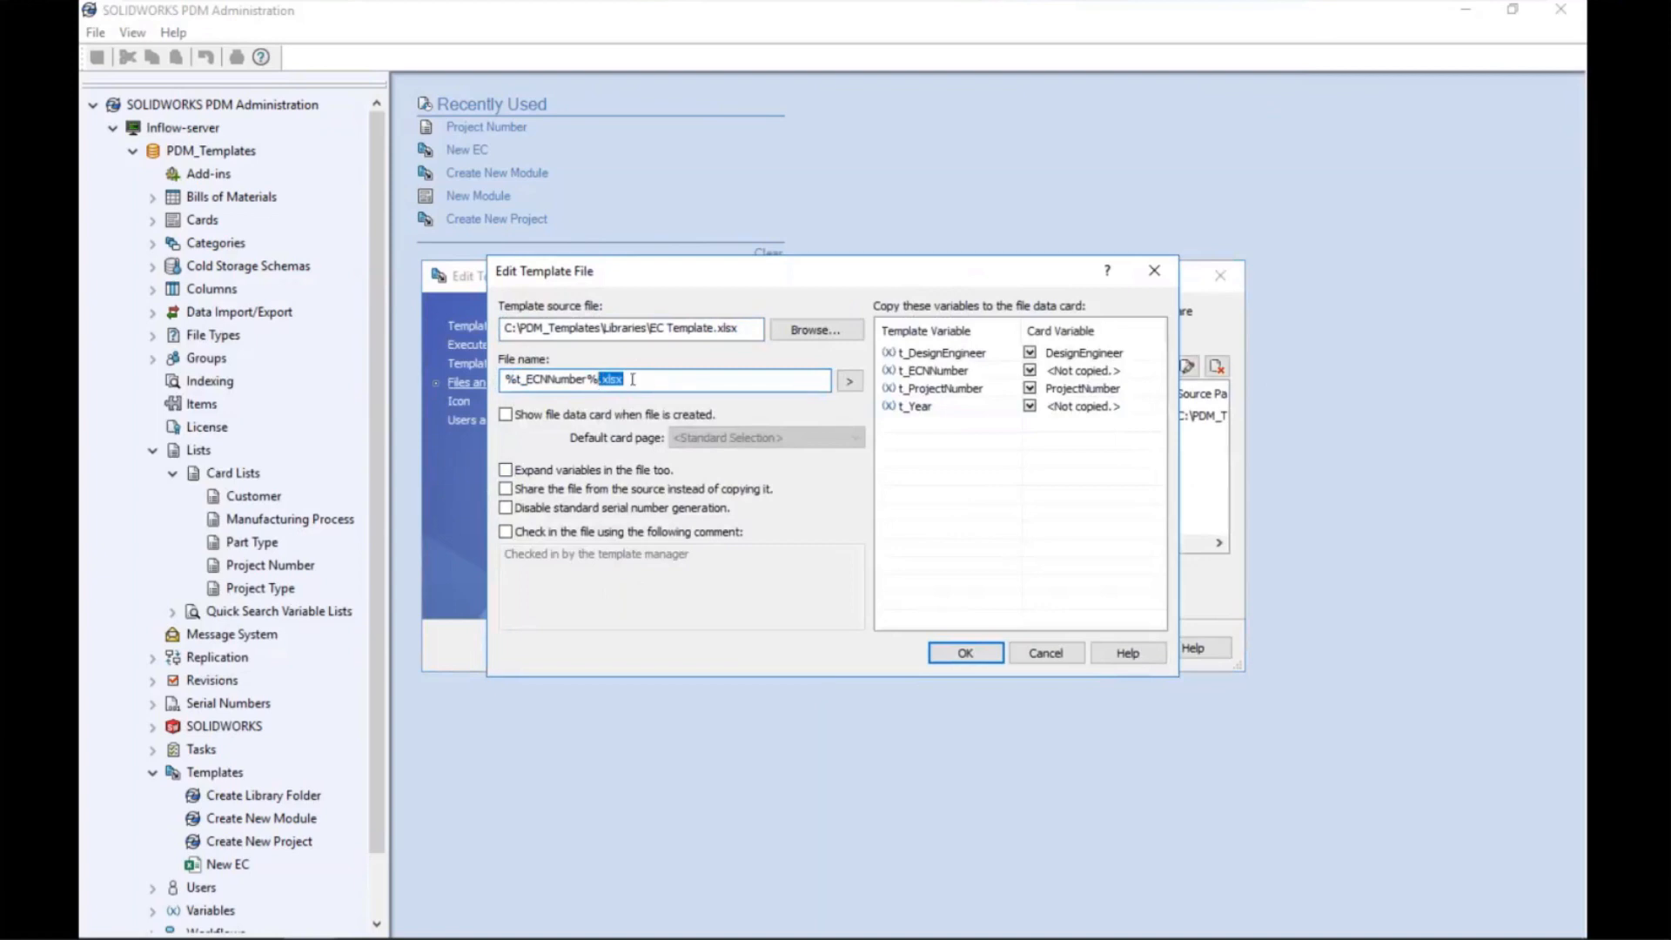
click(632, 380)
drag(599, 379, 502, 379)
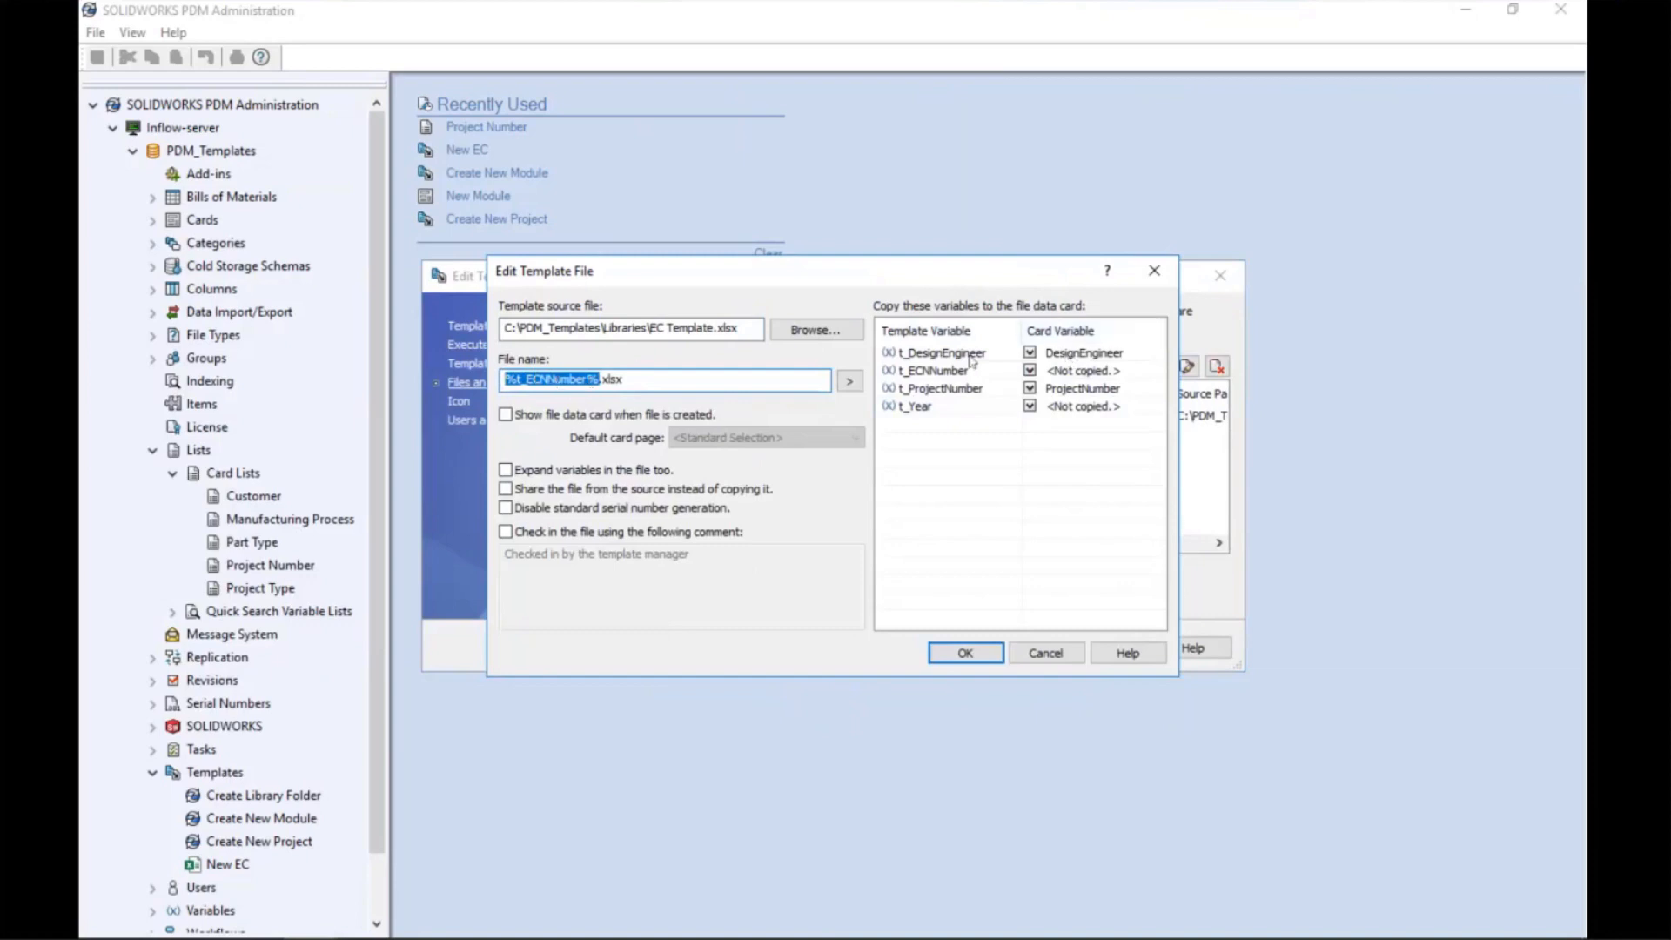
Map t_ECNNumber to the ECNNumber card variable, disable standard serial numbering, and confirm.
click(1032, 375)
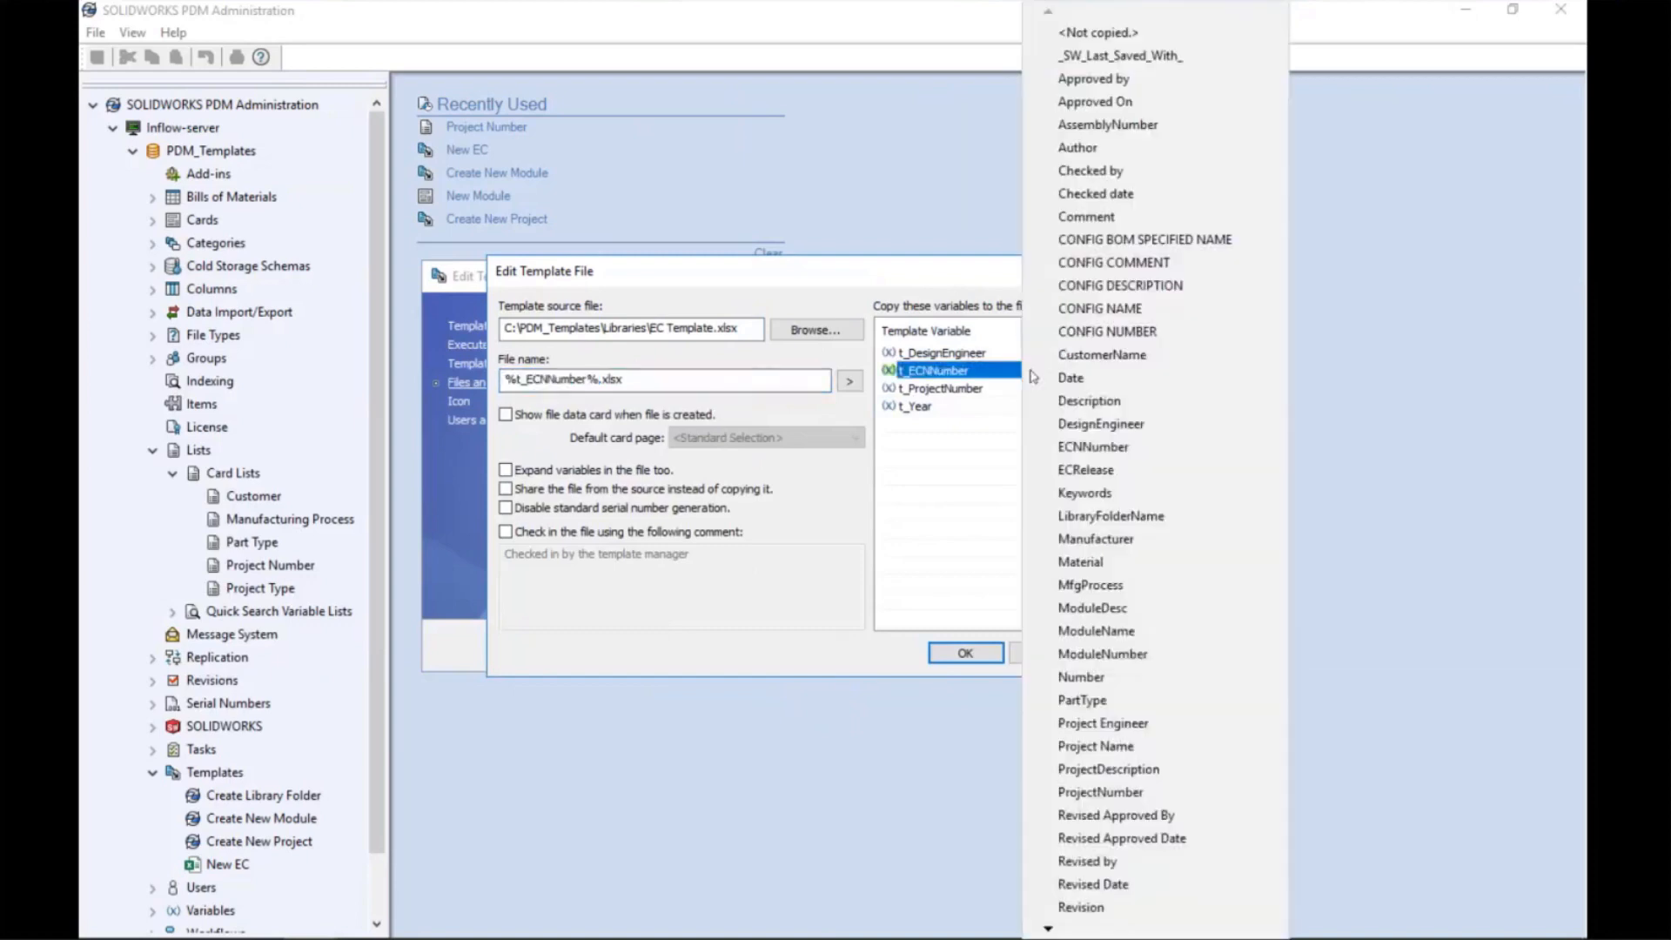
click(1086, 446)
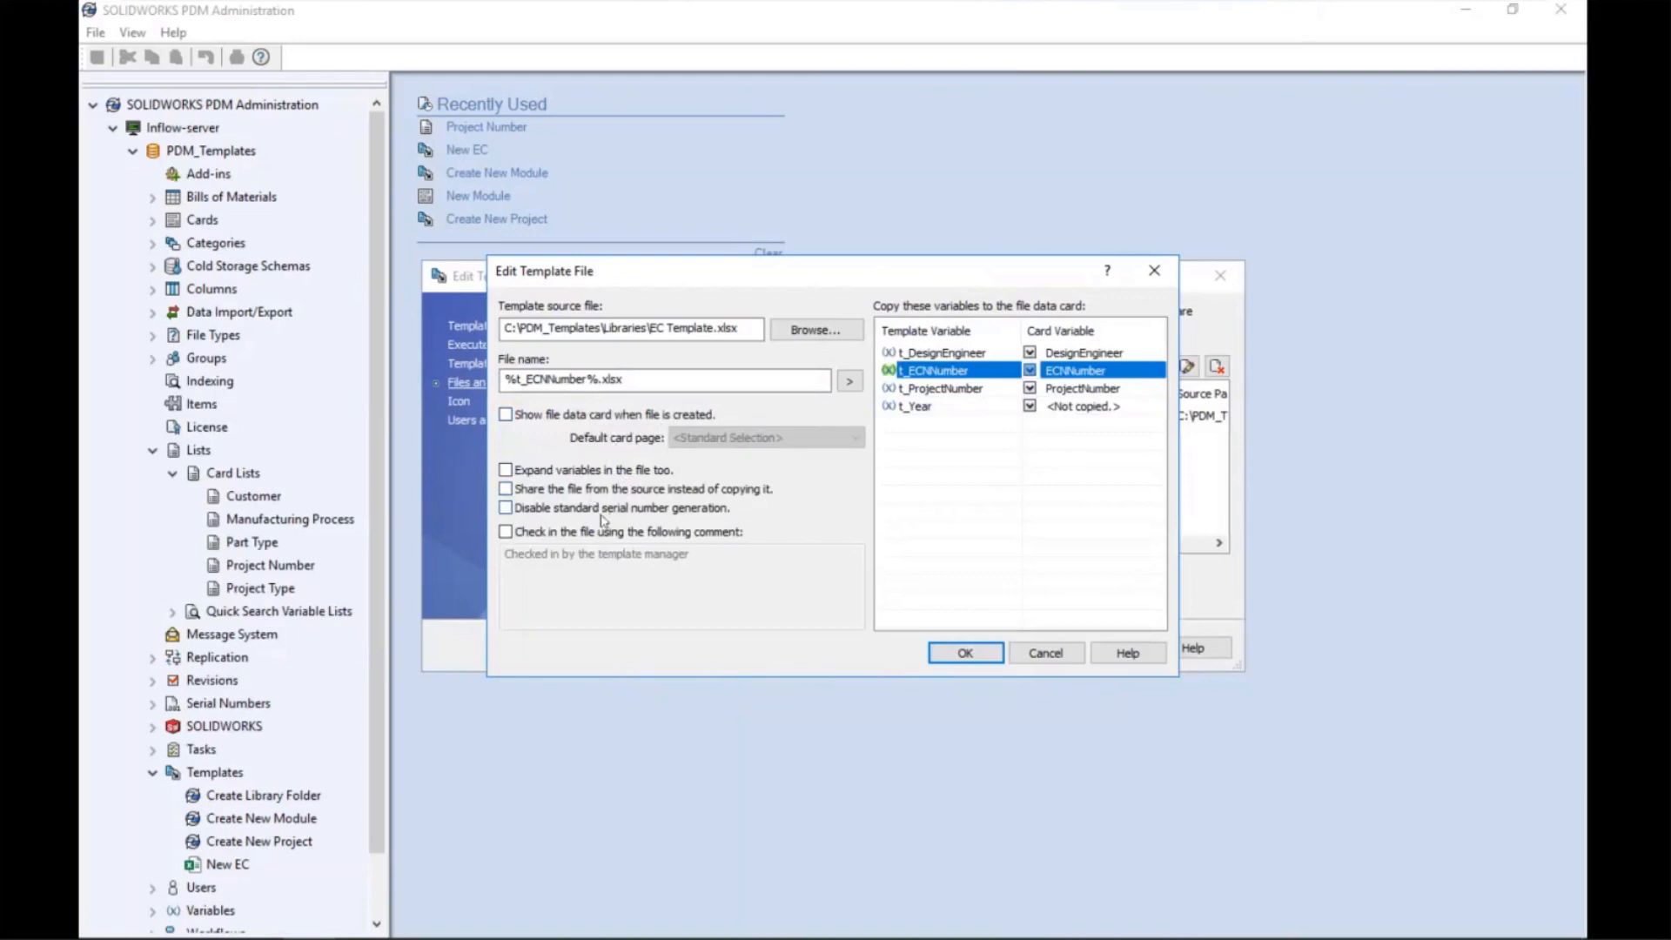
click(672, 512)
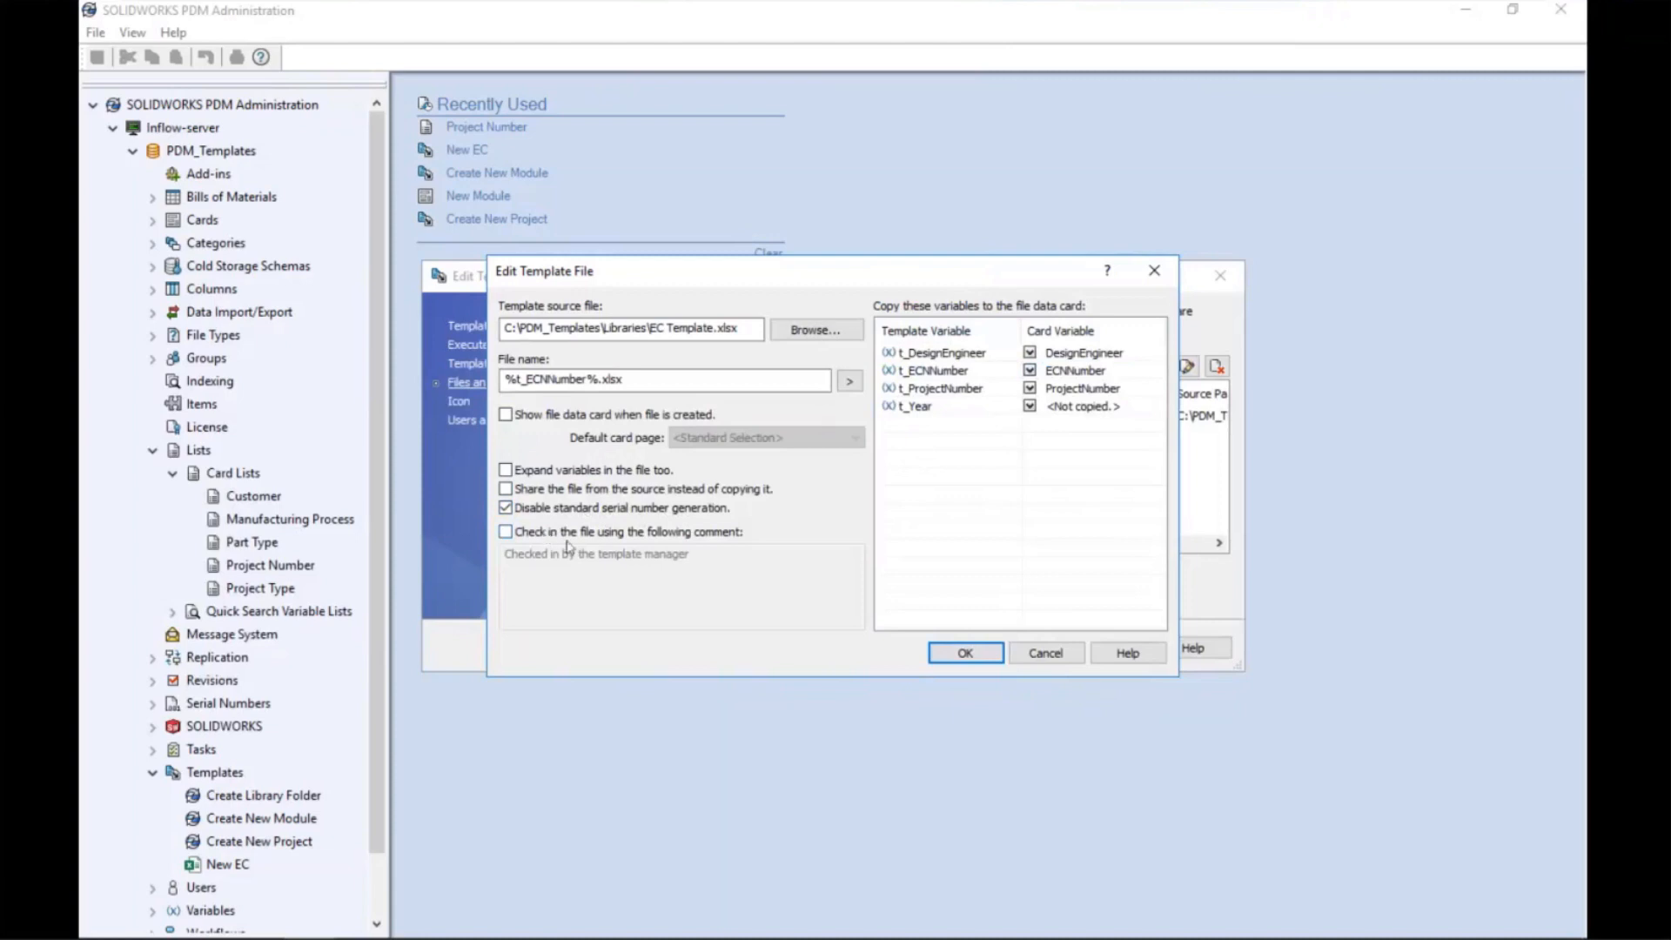
click(965, 653)
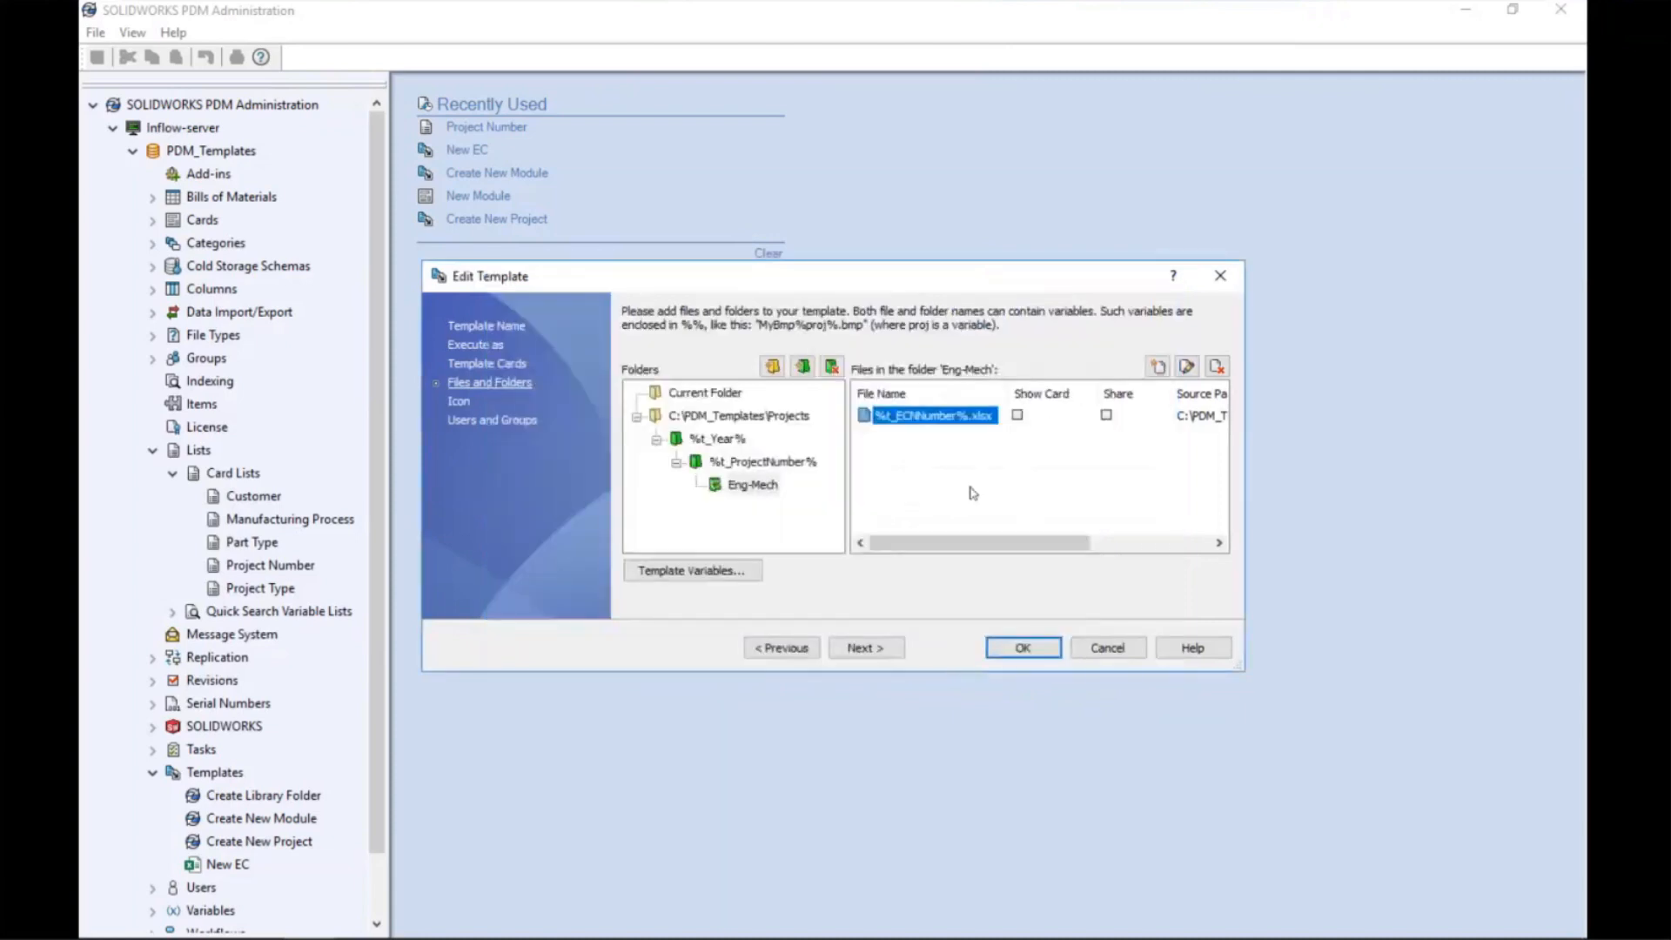
Skip the Icon and Users and Groups pages, save the New EC template, and open the vault folder.
click(874, 647)
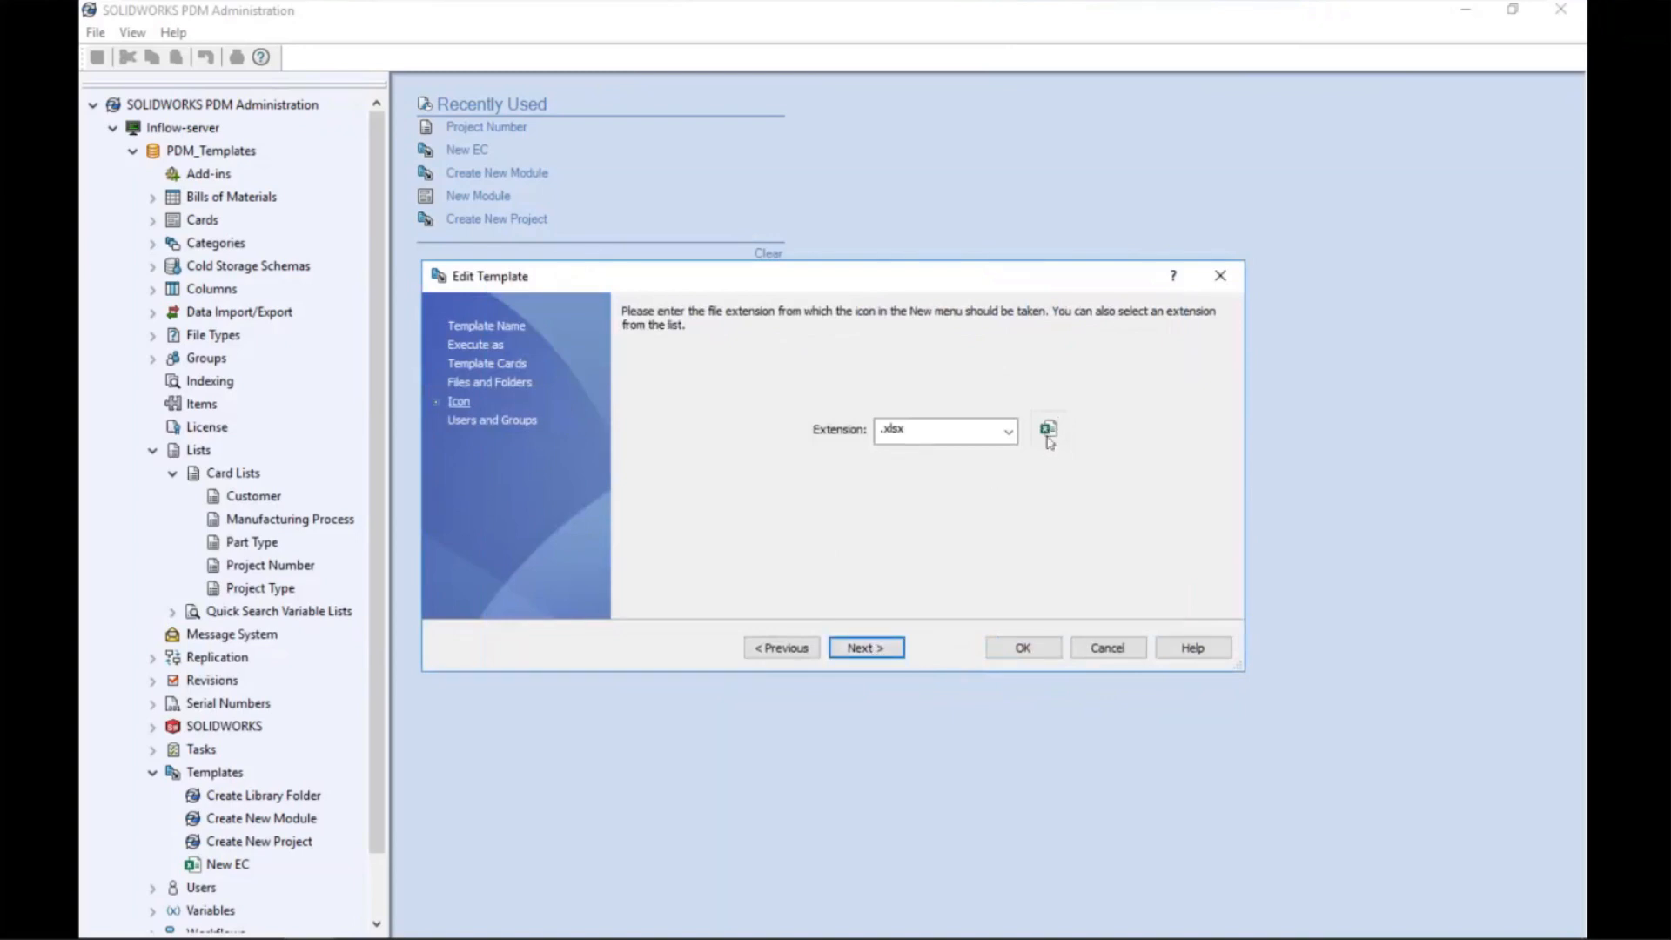
click(871, 648)
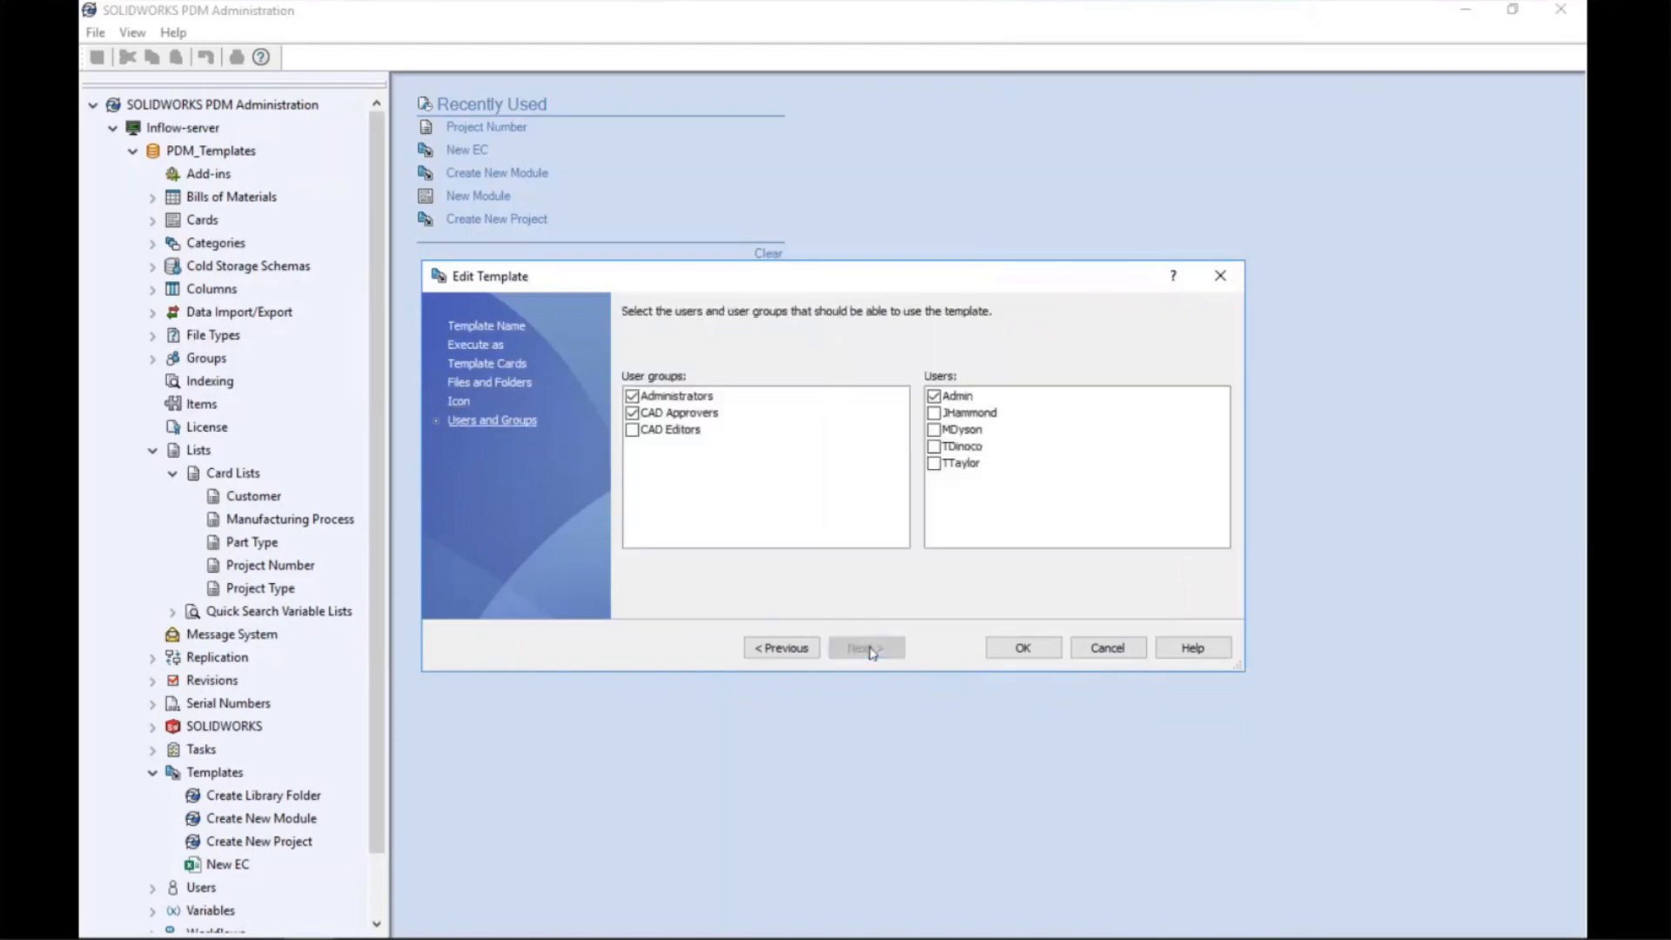
click(1000, 649)
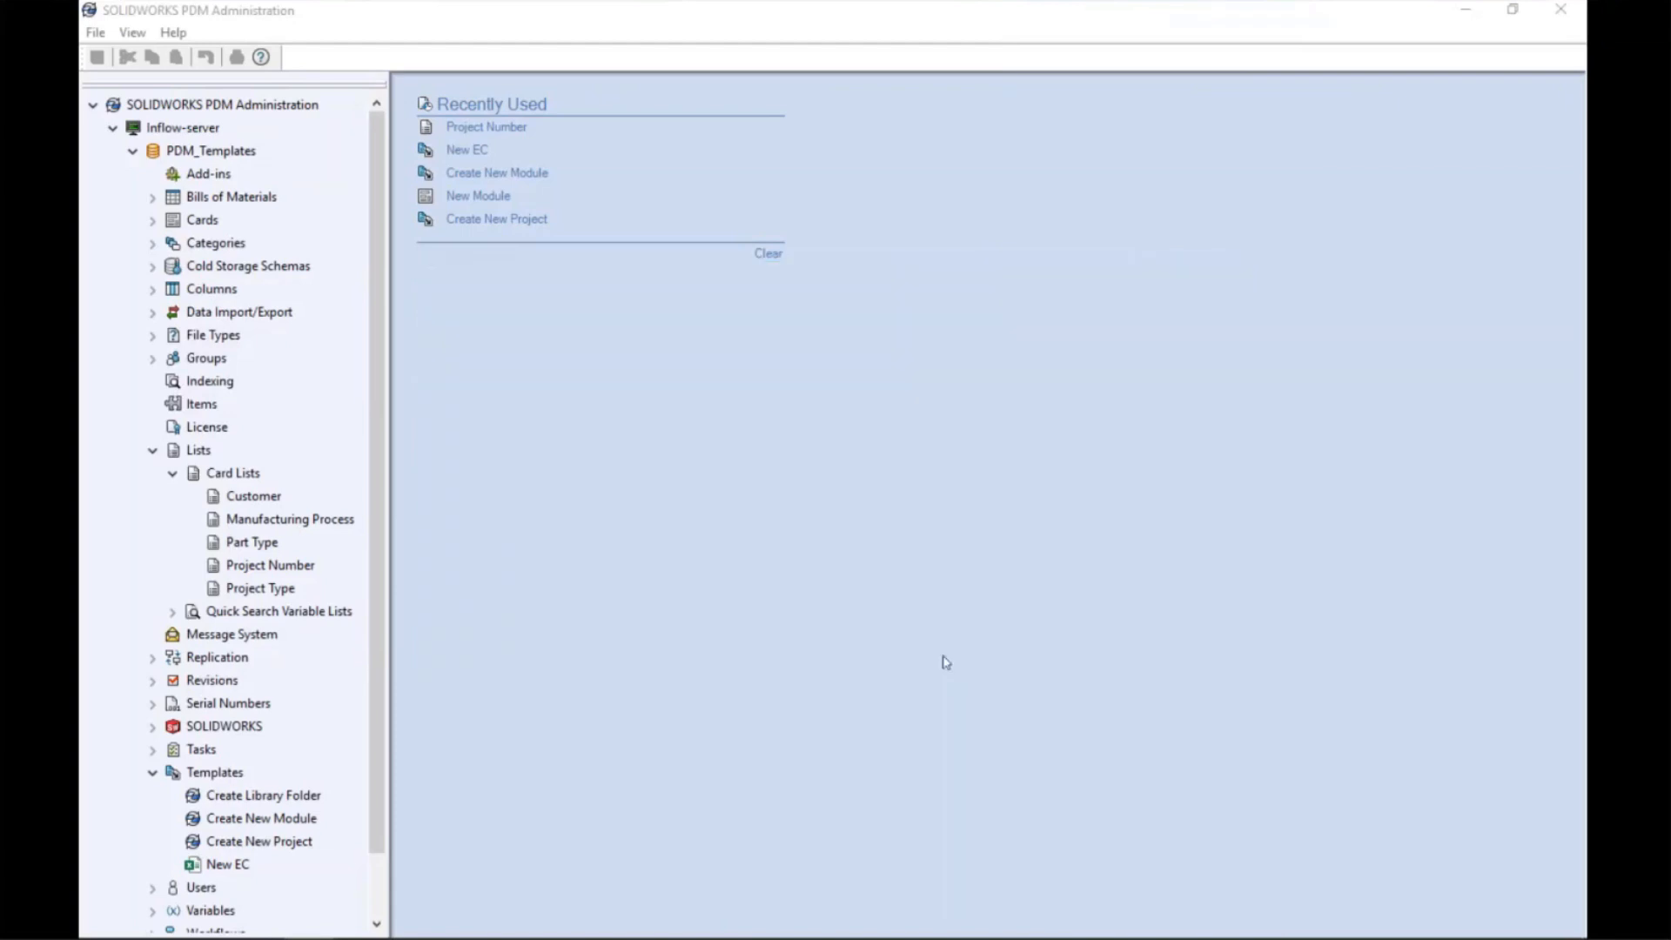
click(263, 931)
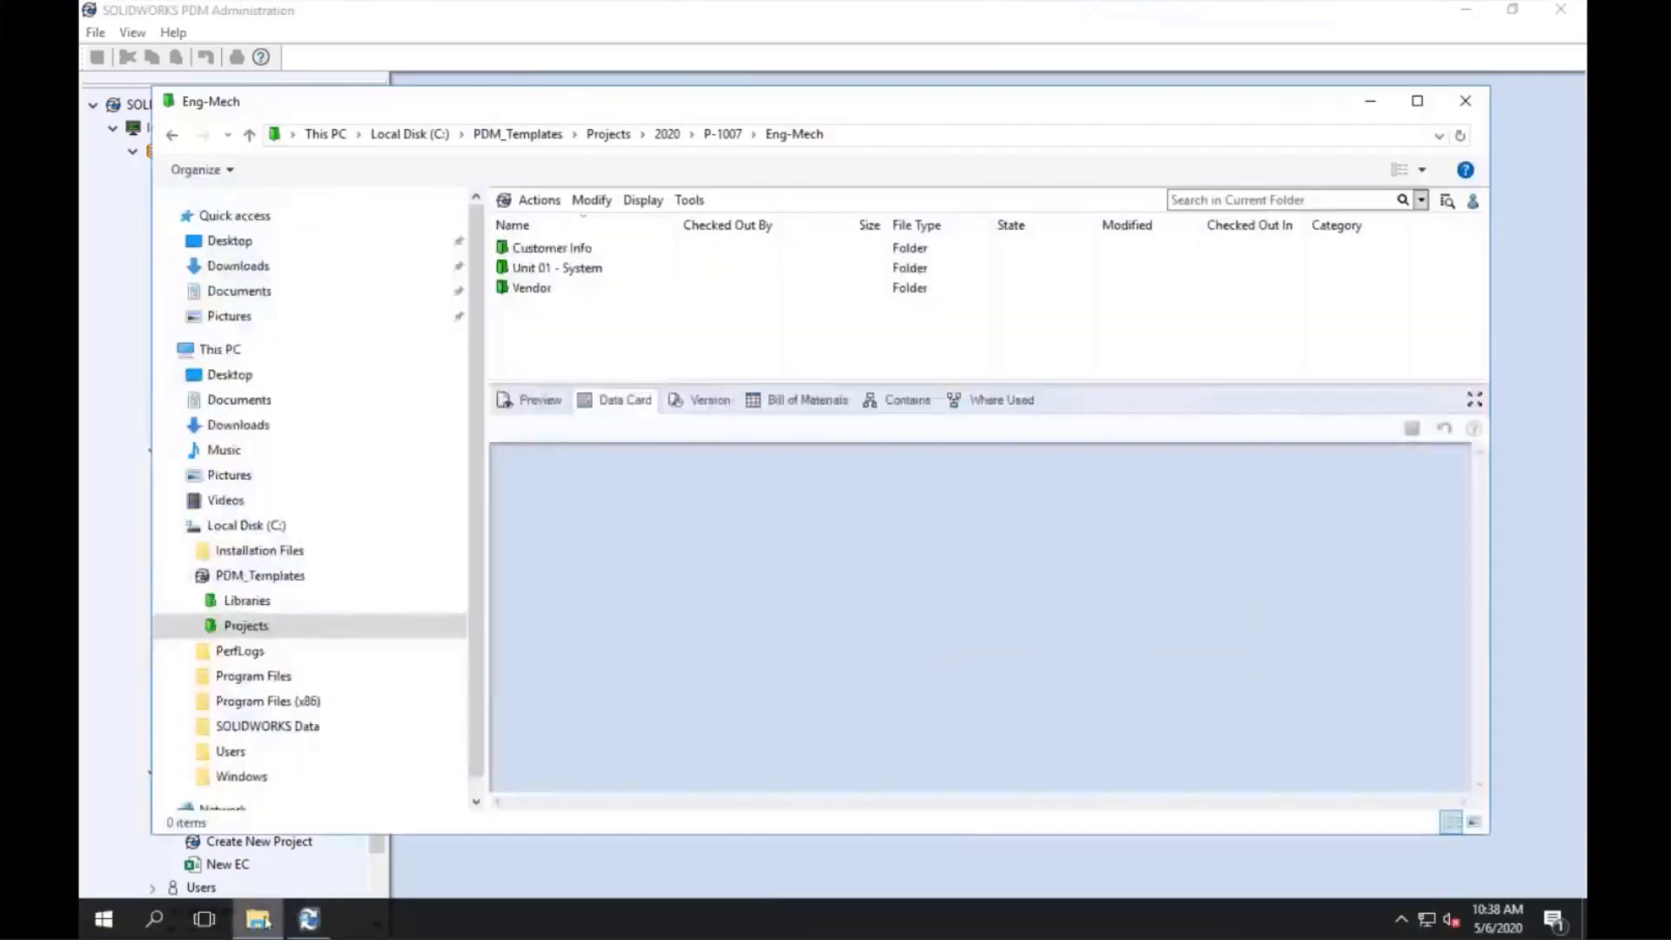
From the 2020 folder, create a New EC with a design engineer and project P-1007.
click(723, 135)
click(677, 140)
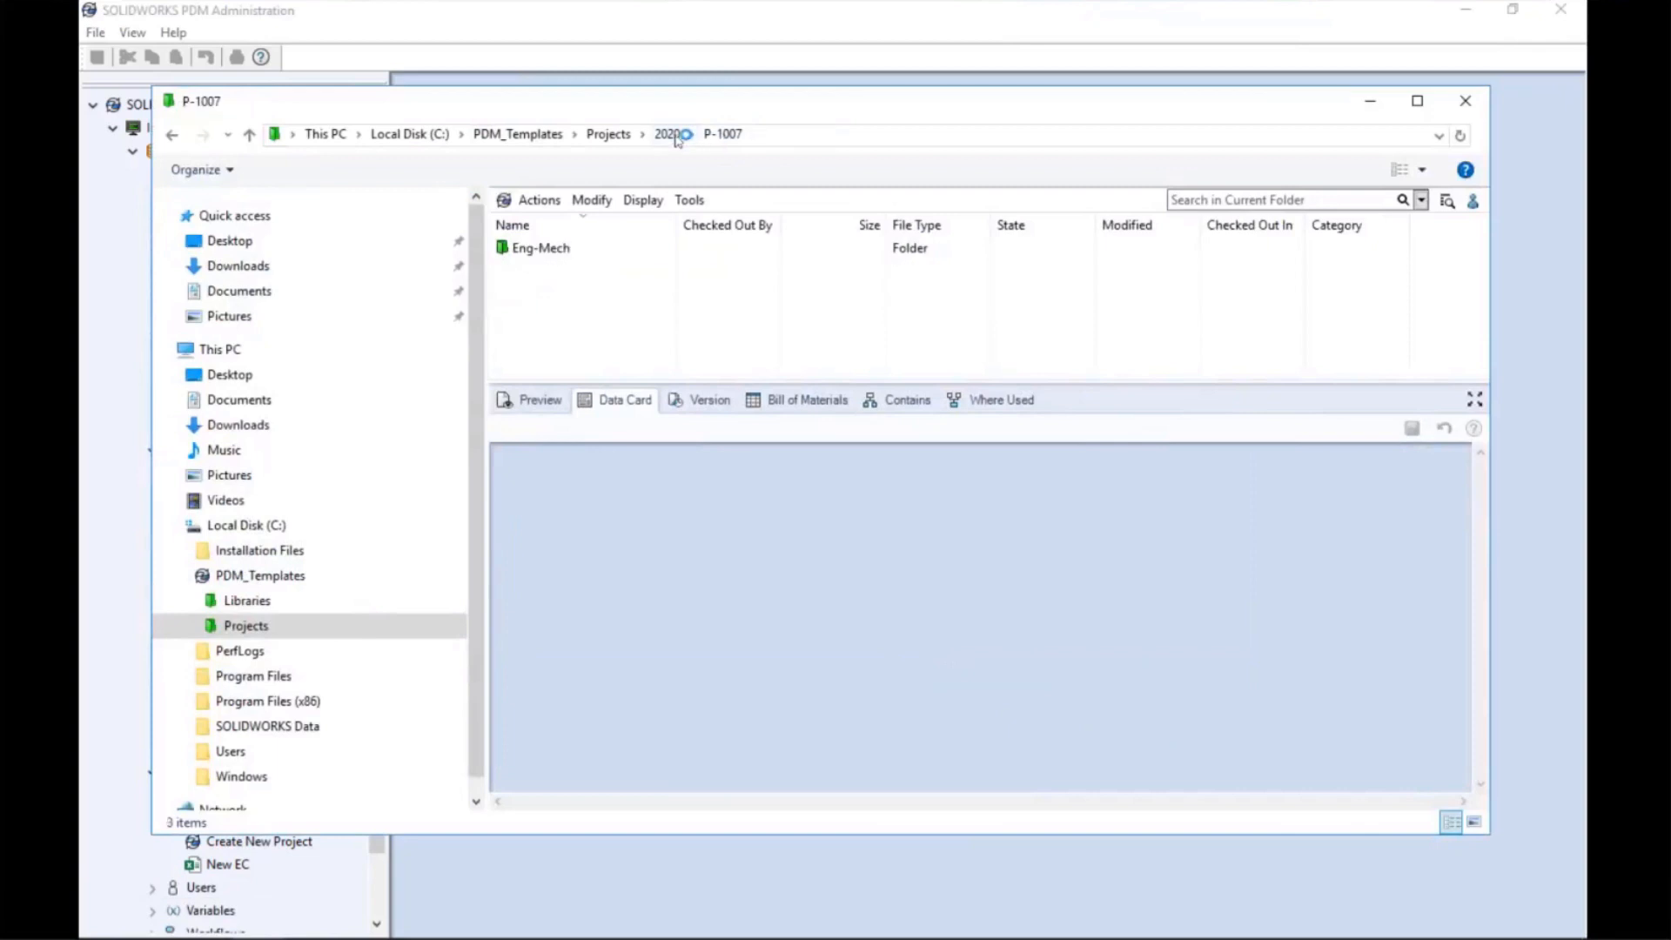
right_click(555, 340)
mouse_move(676, 490)
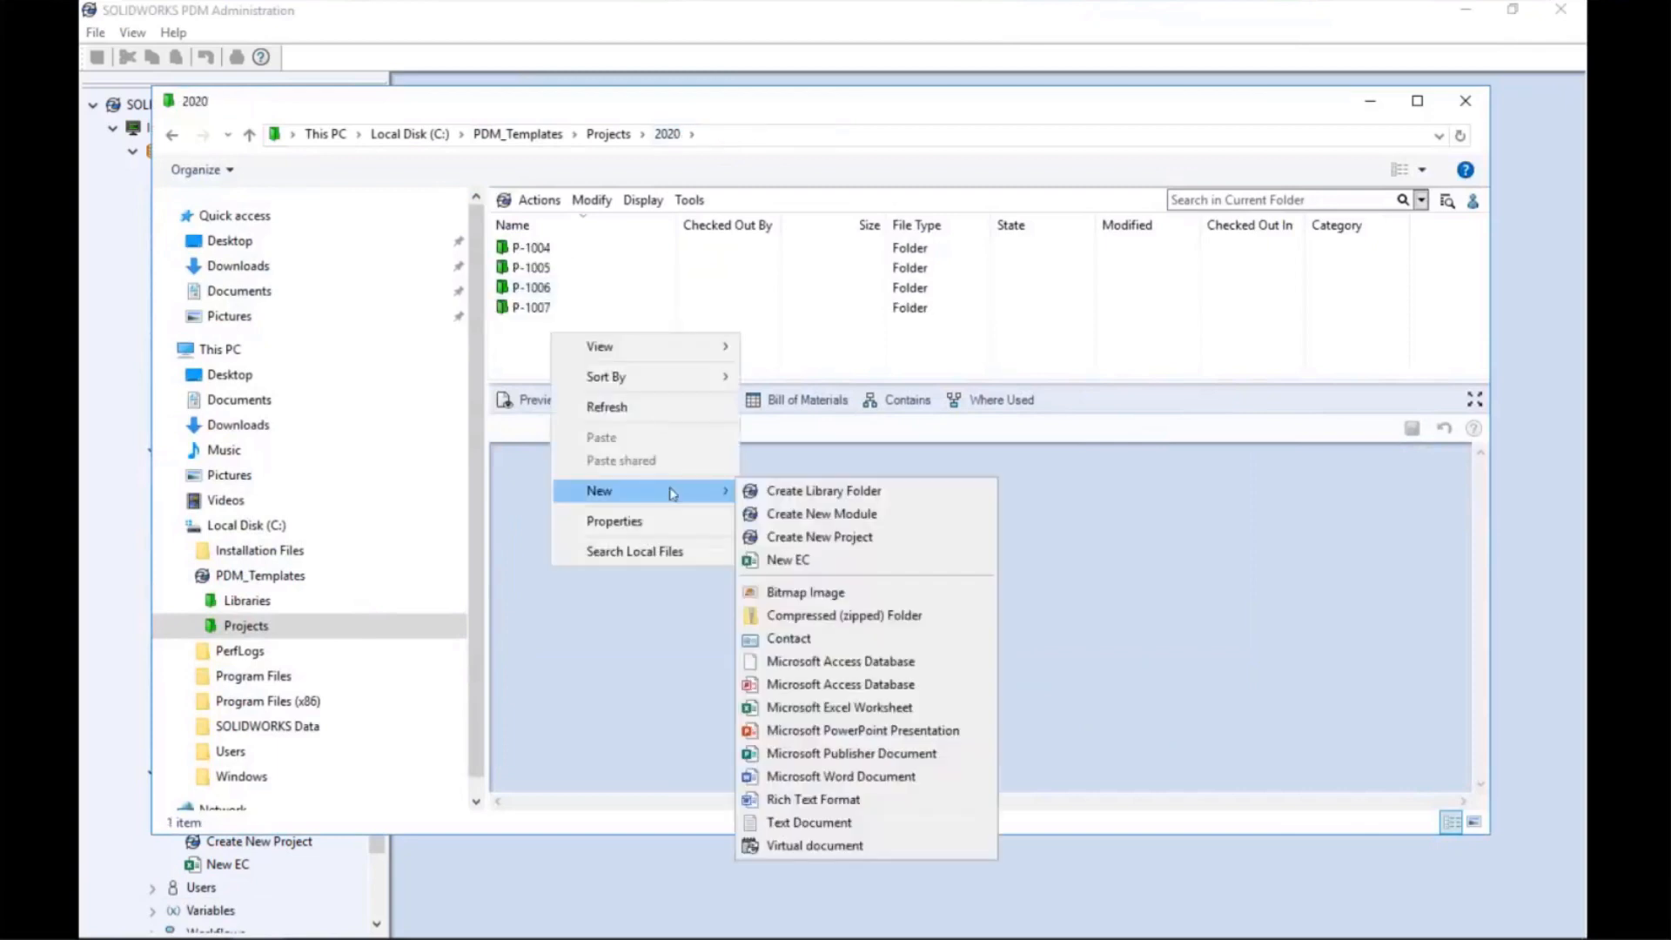
click(792, 559)
click(945, 489)
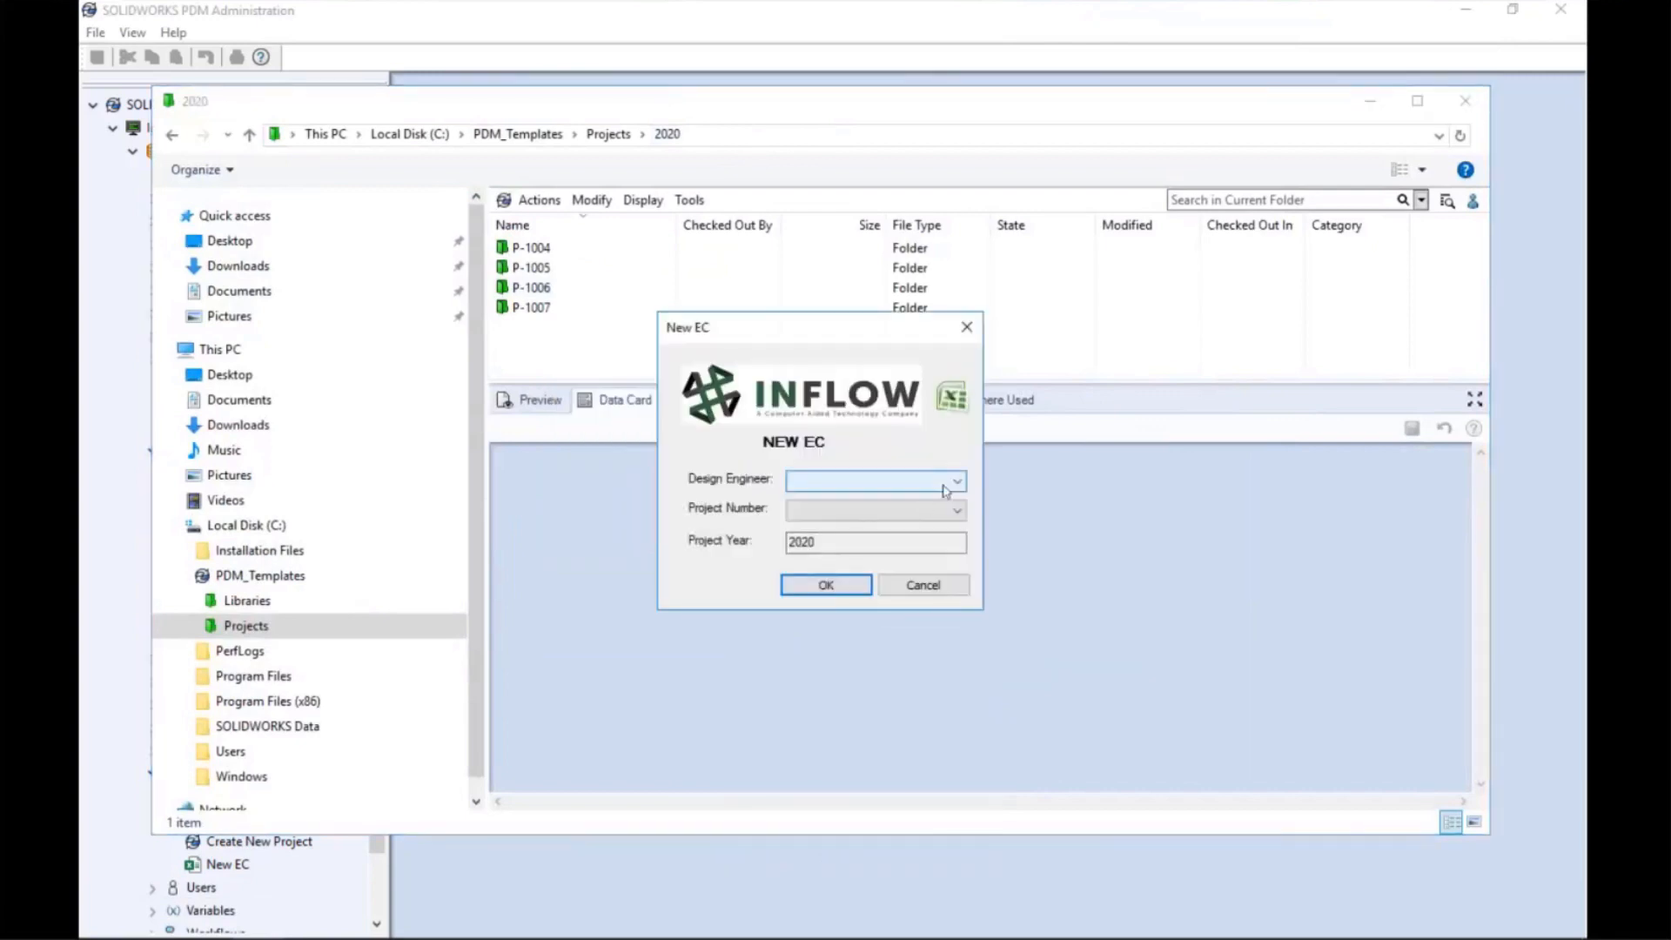
click(948, 487)
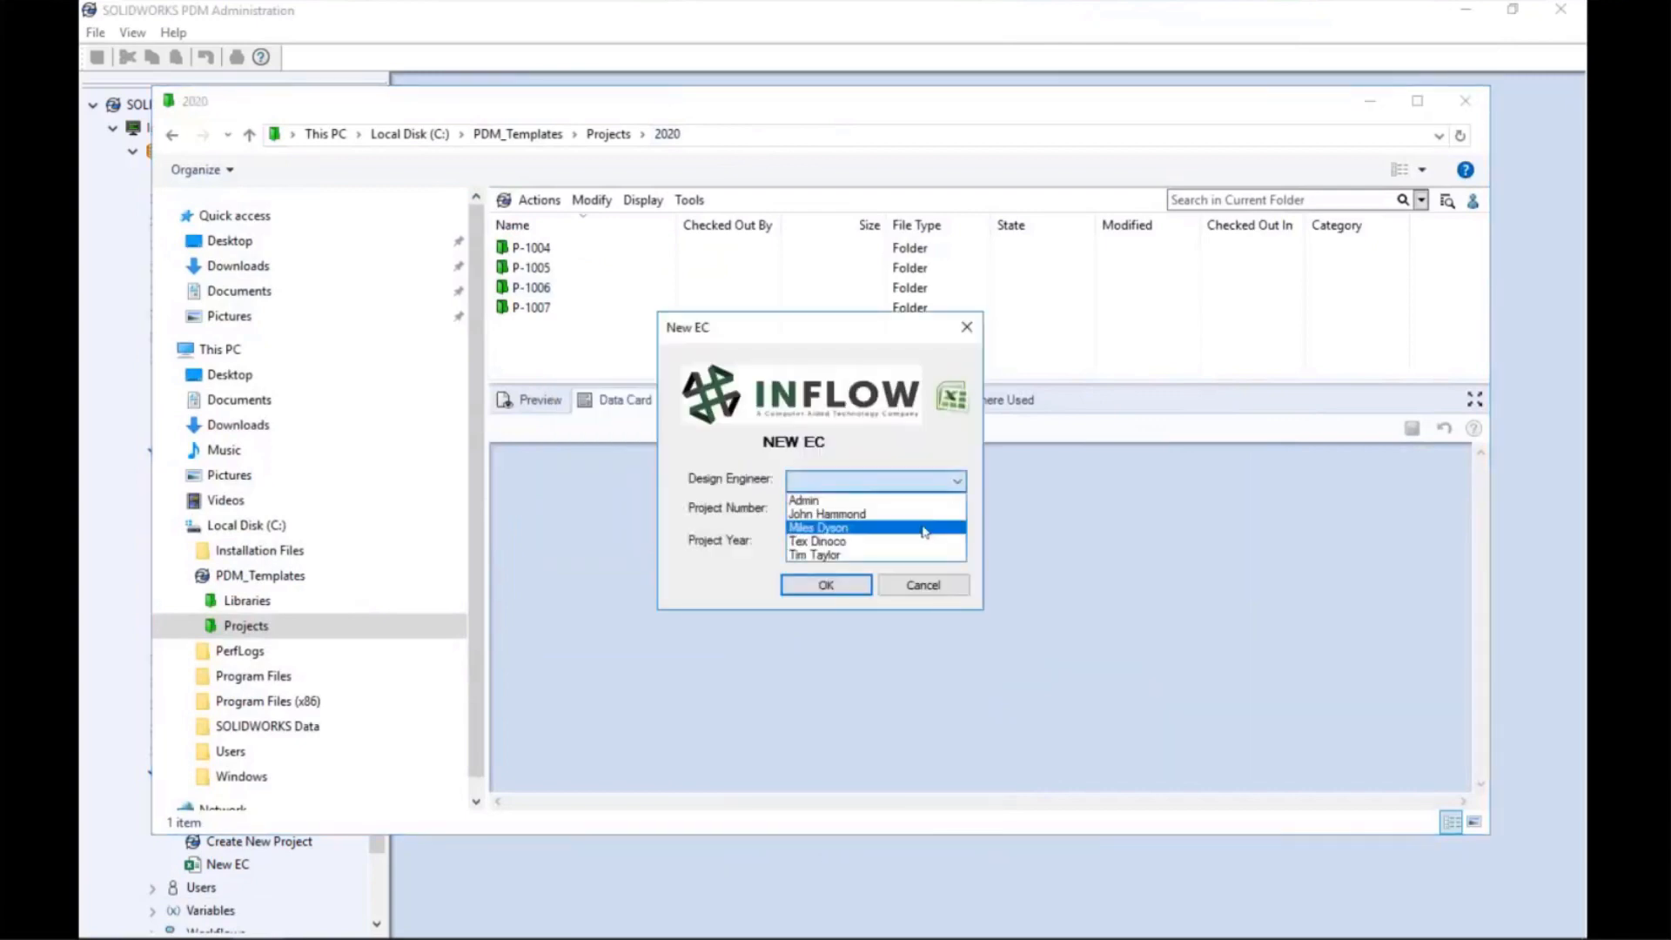
click(928, 524)
click(928, 521)
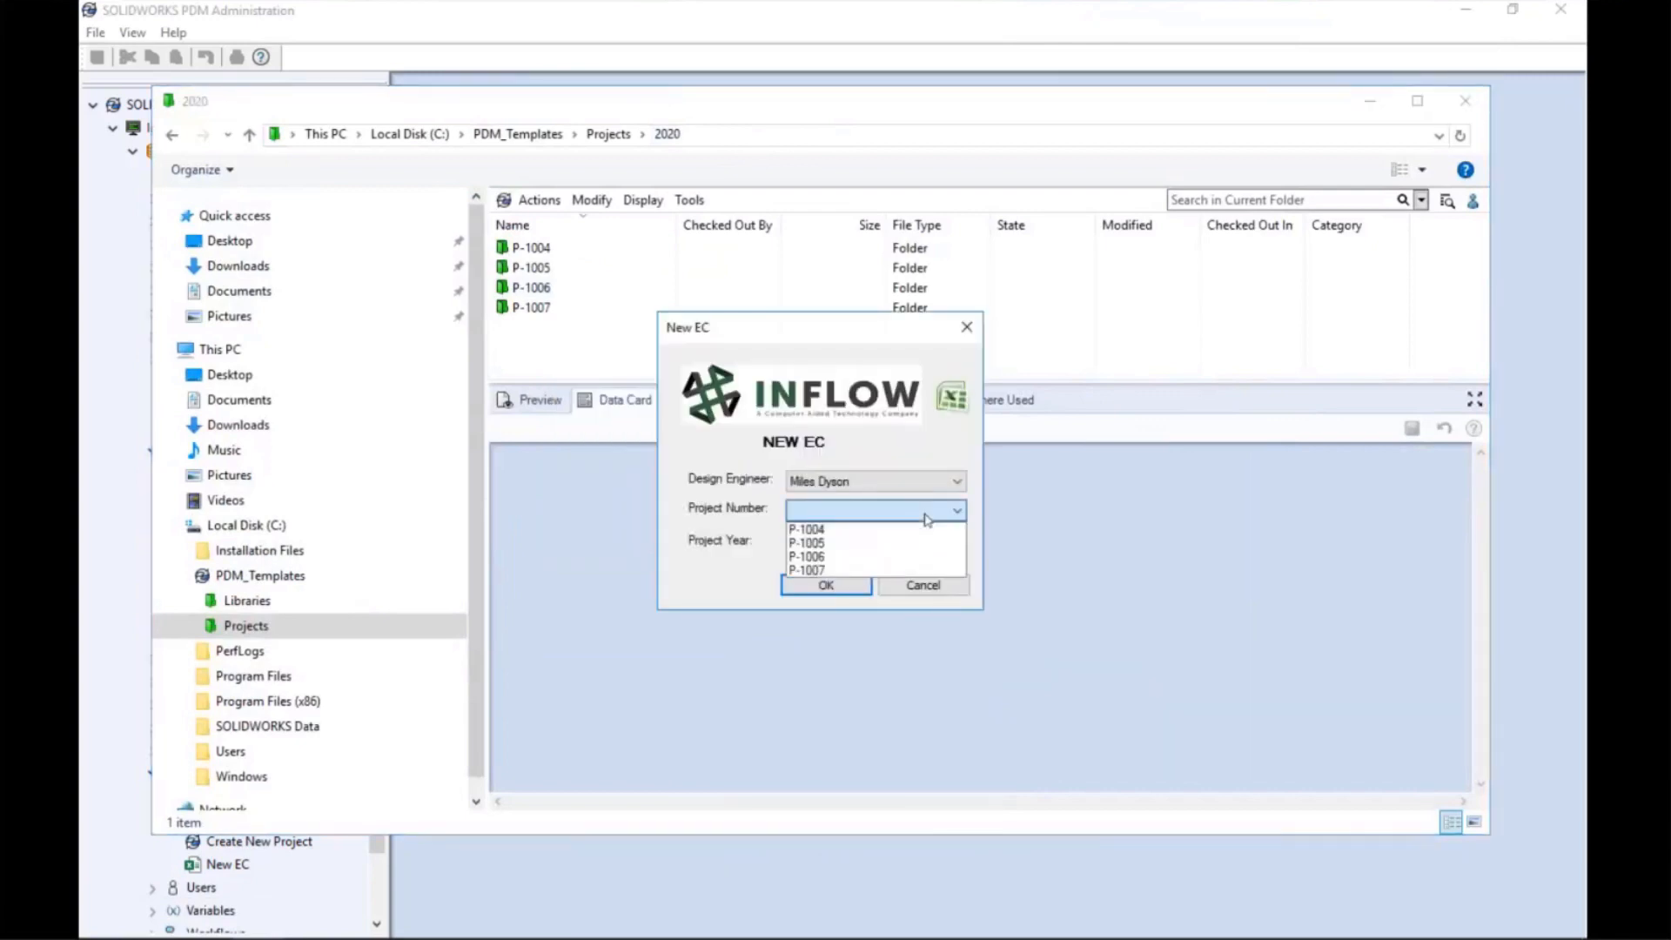
click(823, 572)
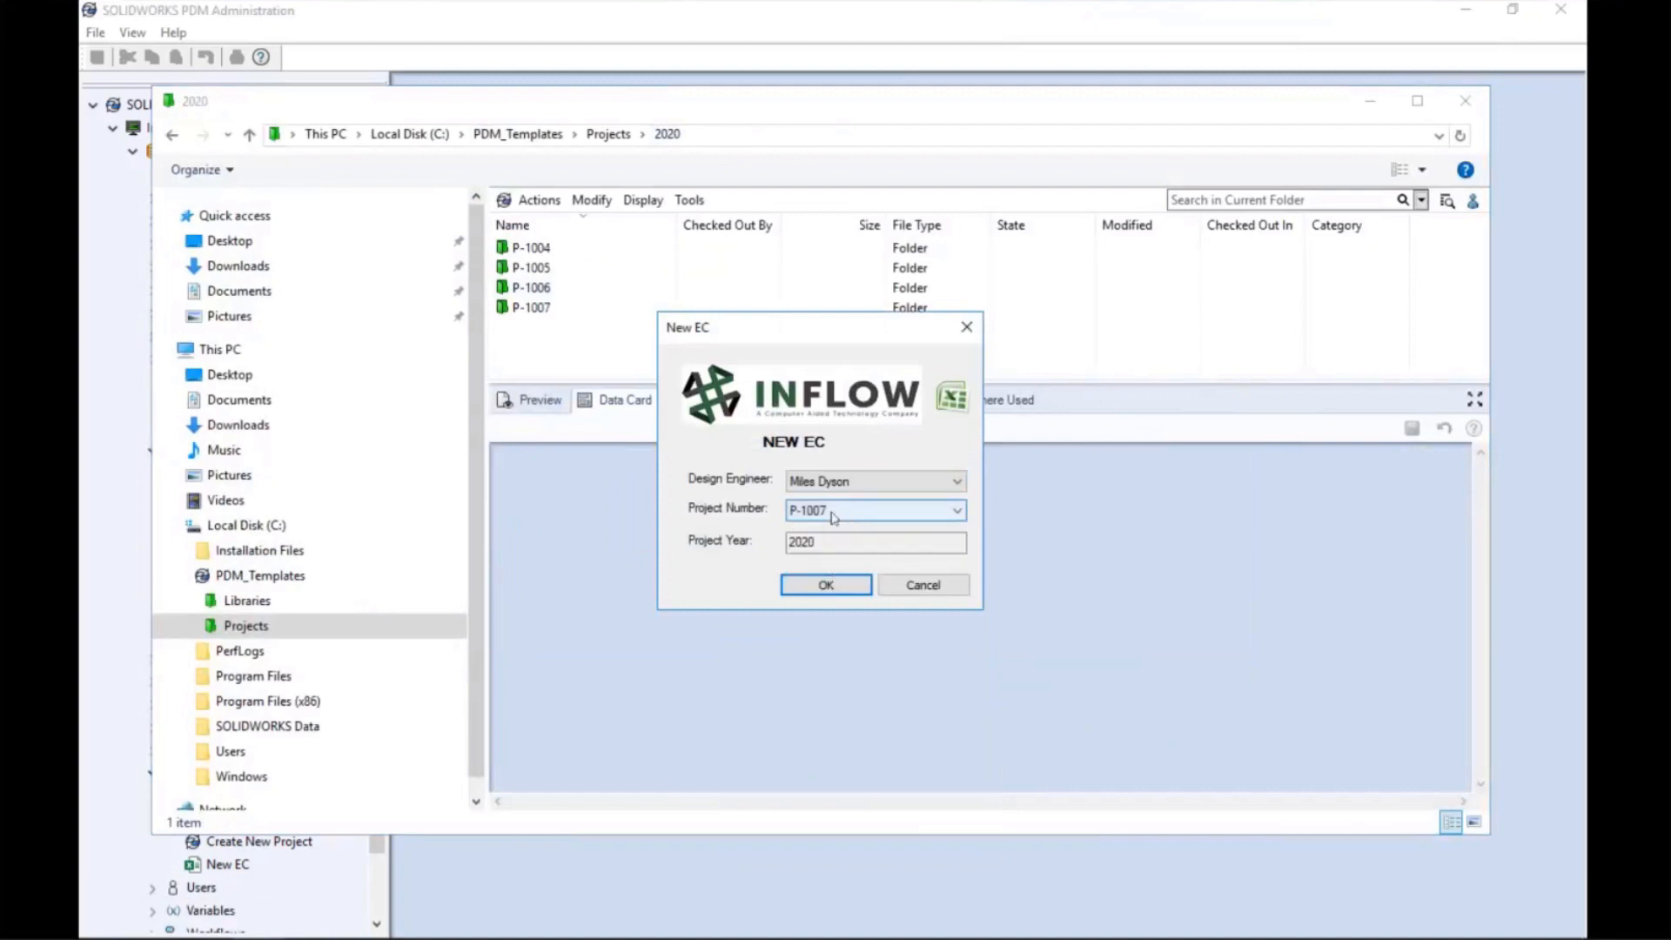
click(825, 583)
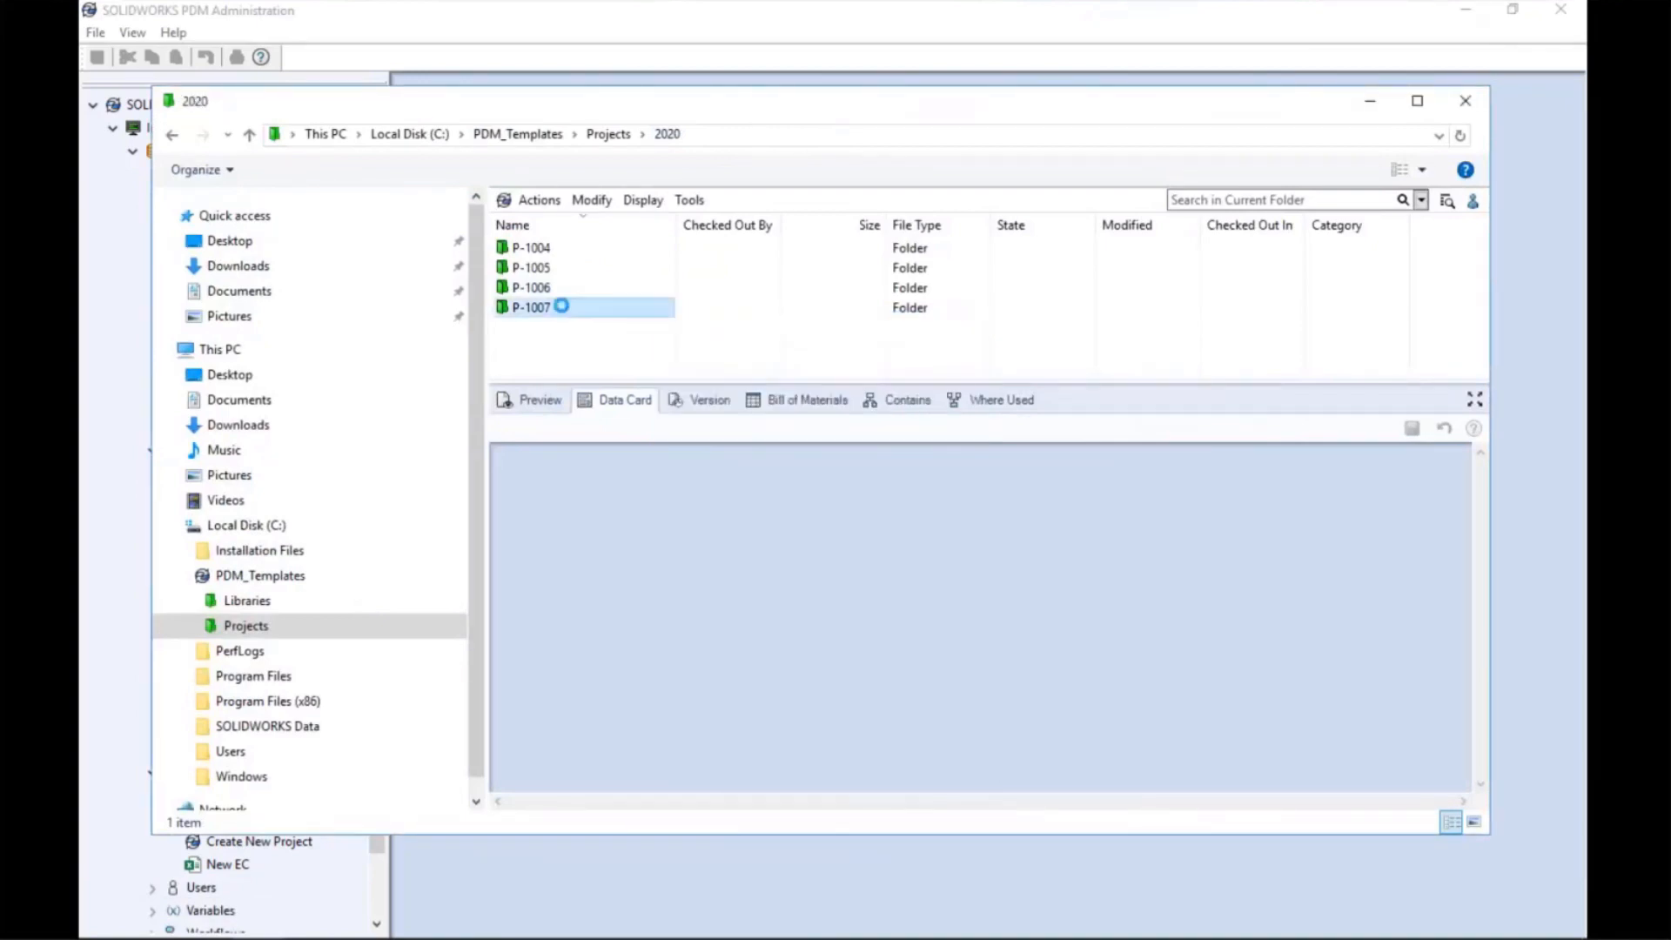
Open P-1007 > Eng-Mech and check EC-01028.xlsx's ECO card showing ECN Number EC-01028.
double_click(526, 307)
double_click(541, 249)
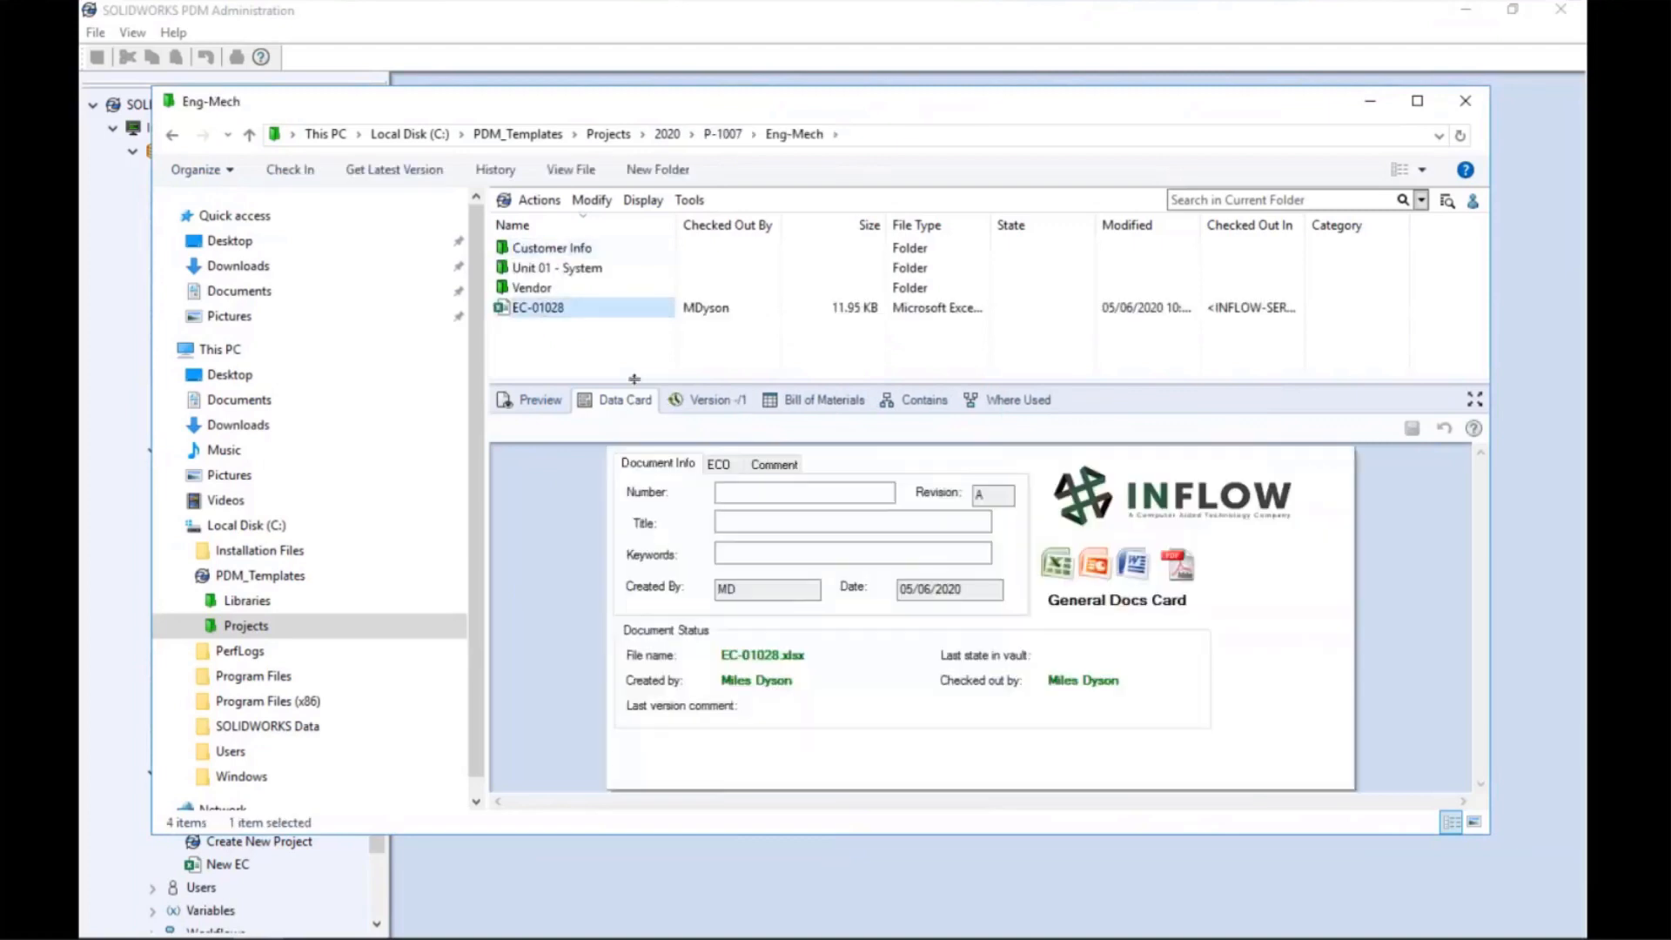
click(720, 464)
click(749, 493)
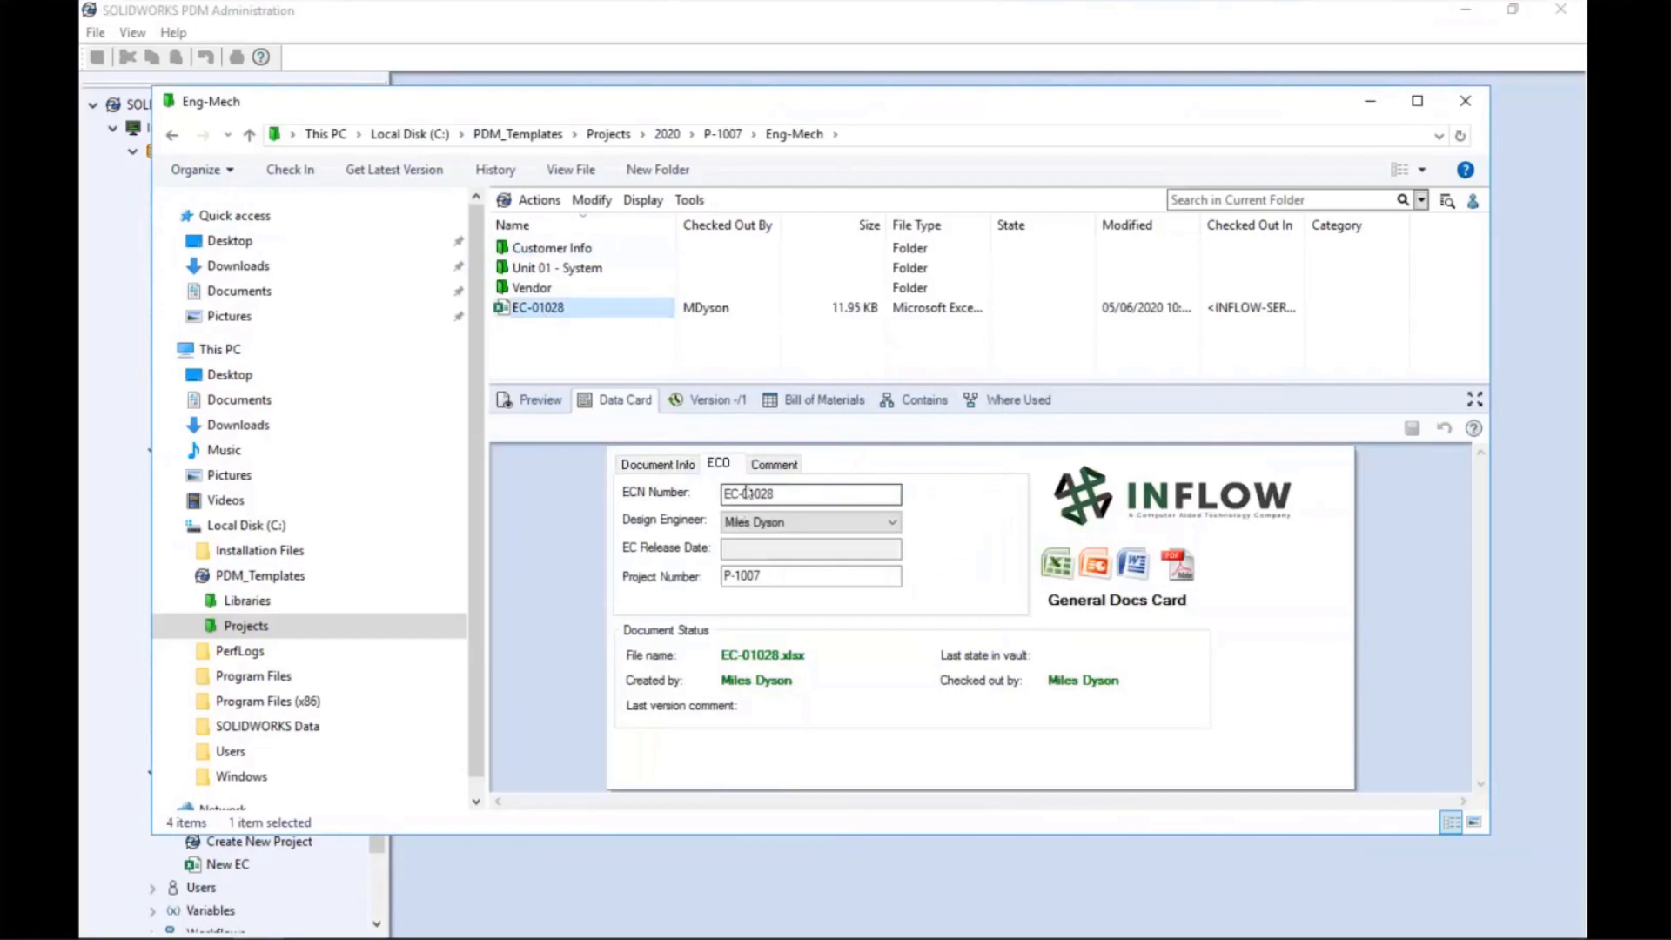
key(Tab)
click(546, 309)
Open EC-01028 in Excel and check cells E1, C5, C7 and C8 for the card values.
double_click(545, 308)
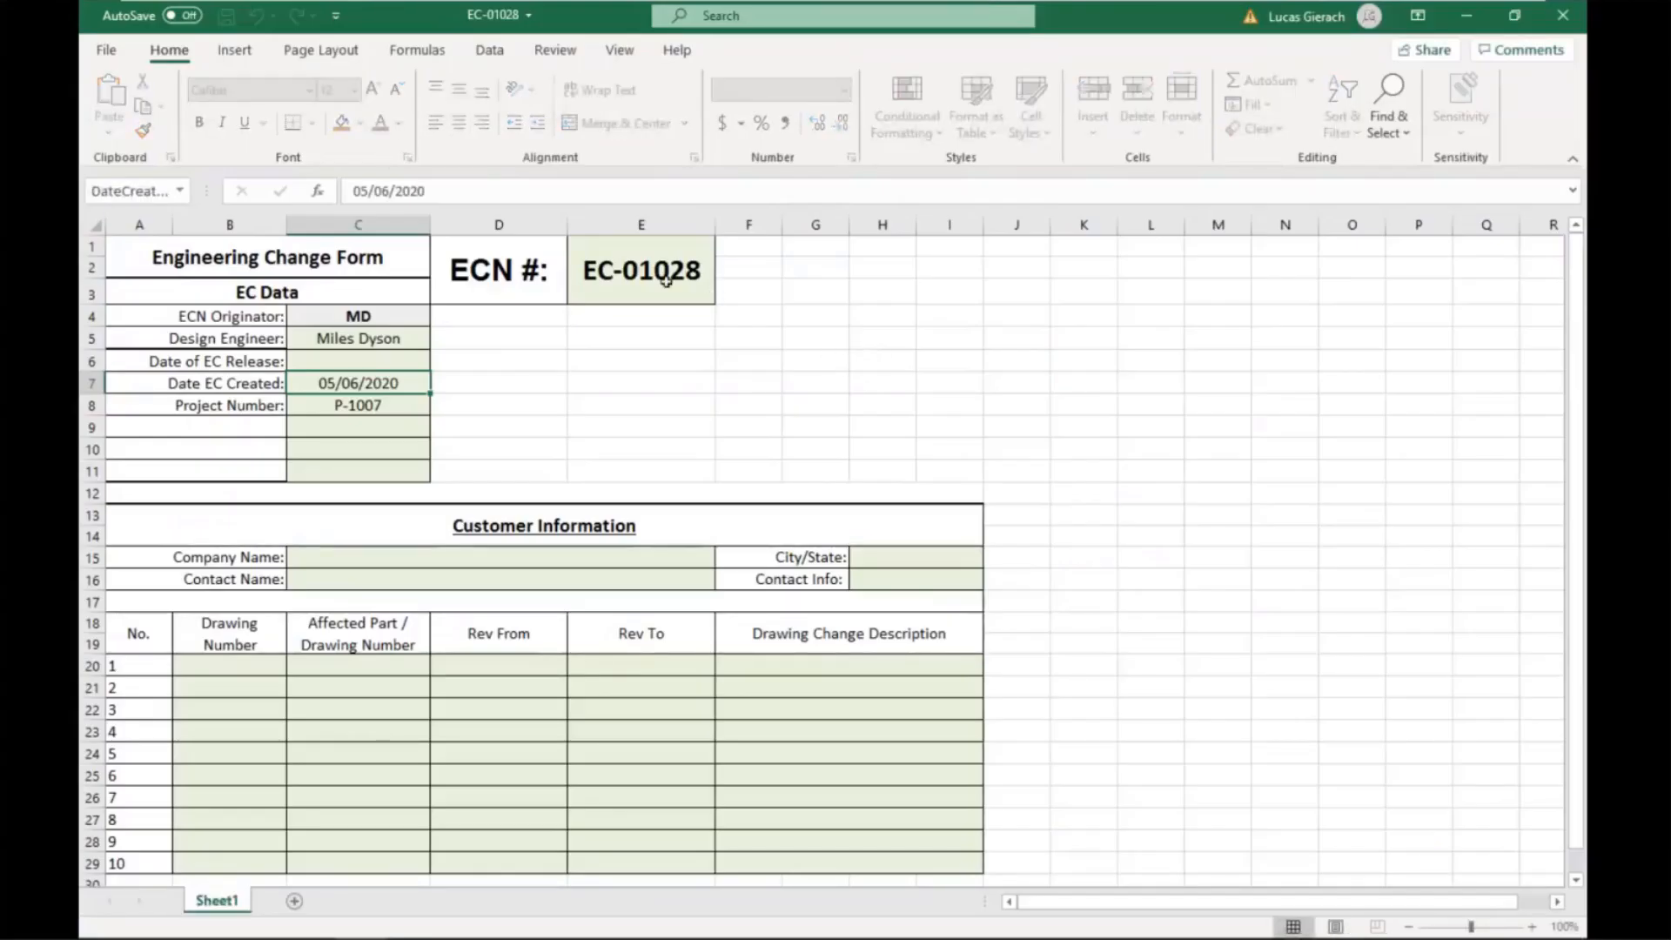
click(665, 278)
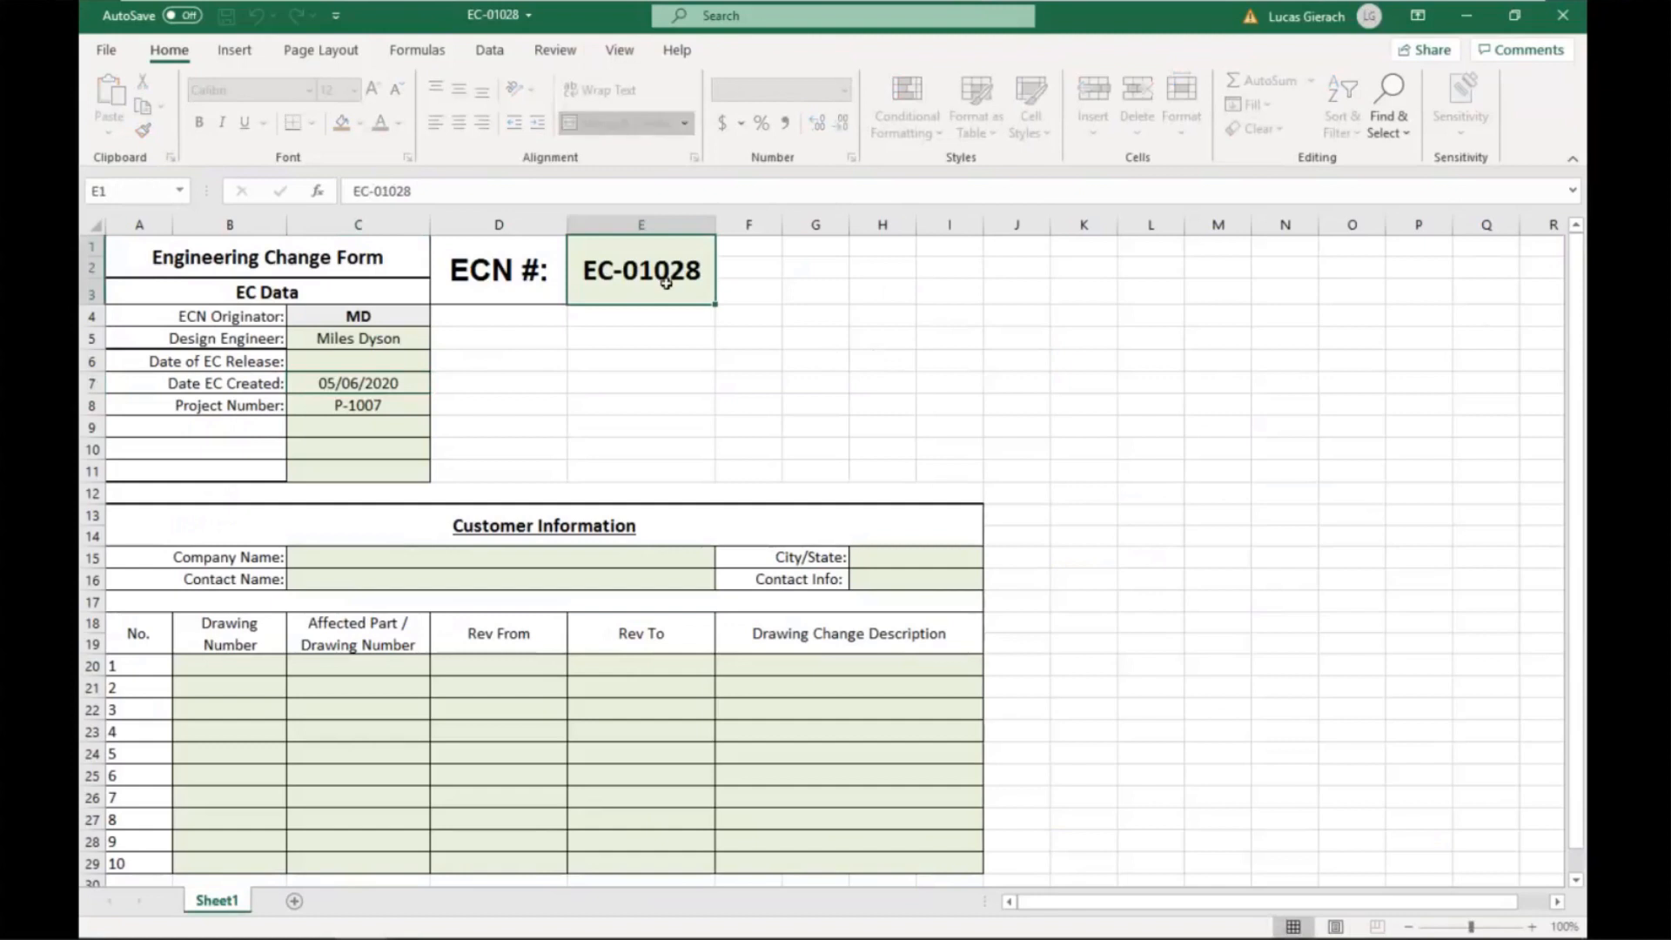
click(391, 339)
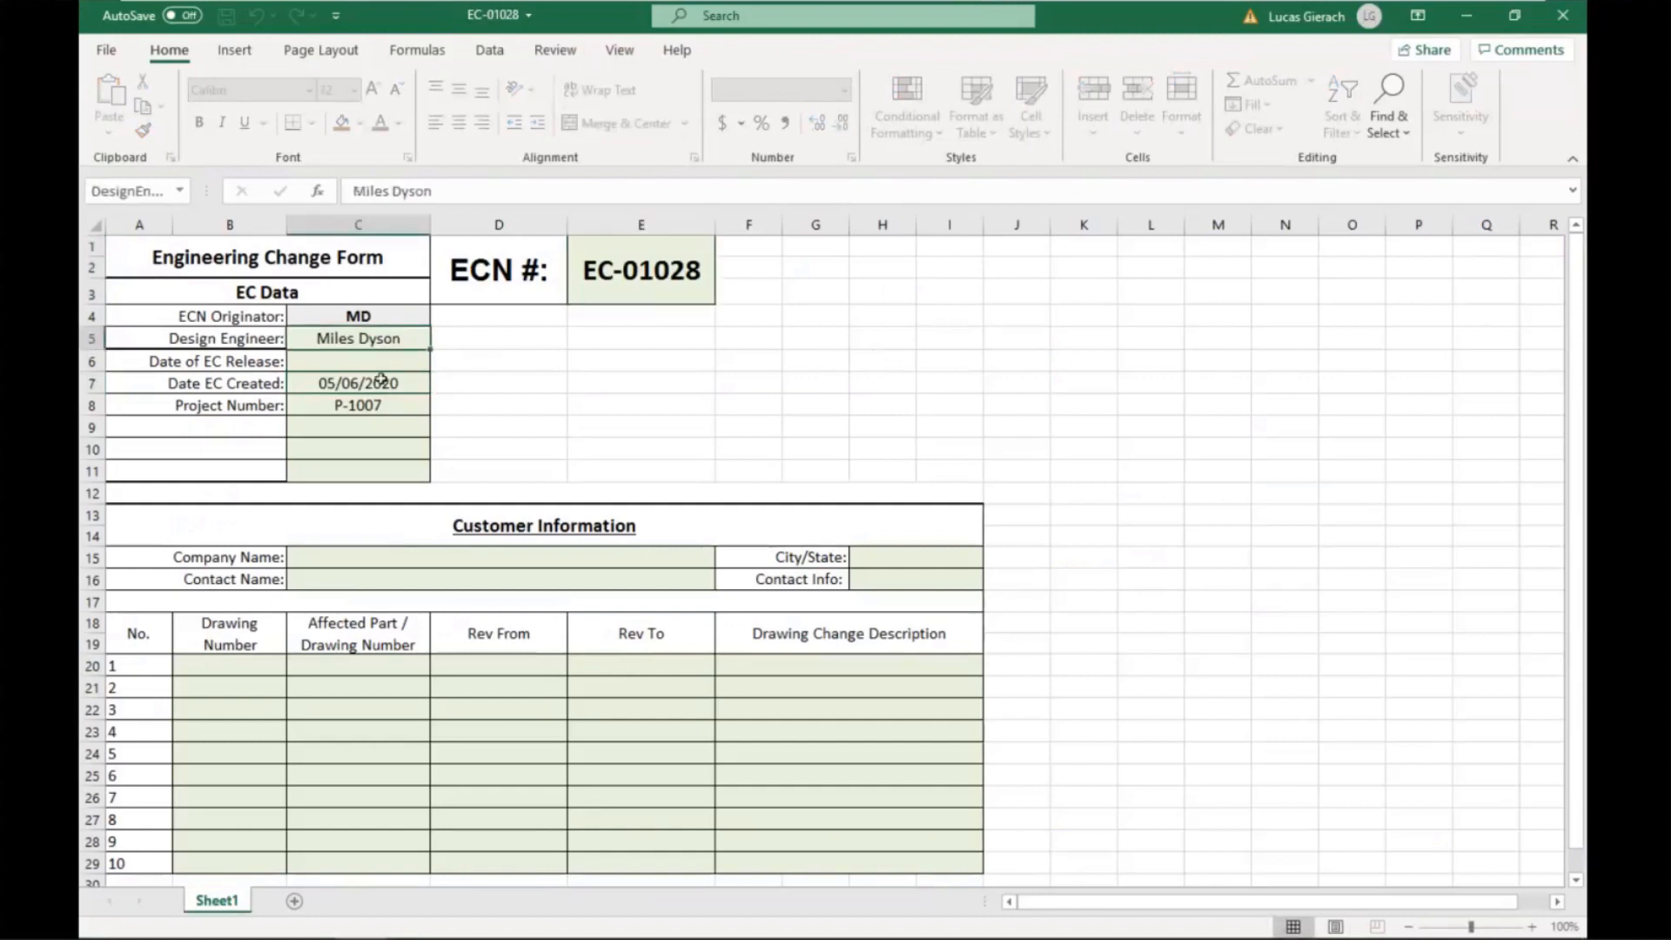
click(380, 380)
click(385, 403)
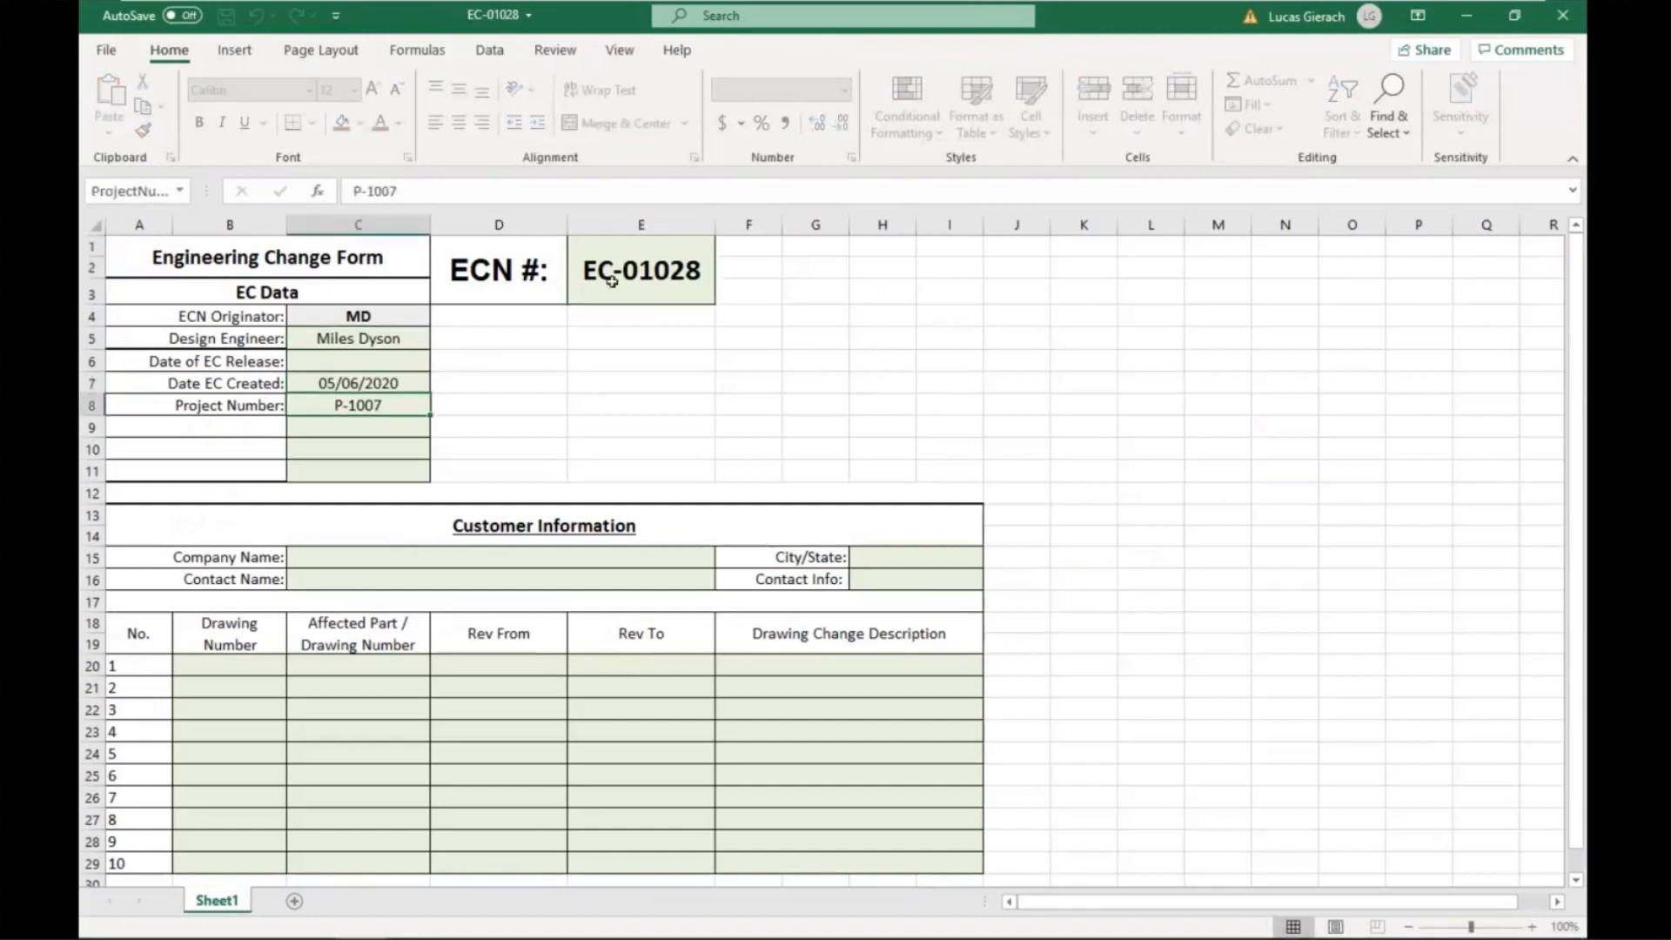
click(638, 277)
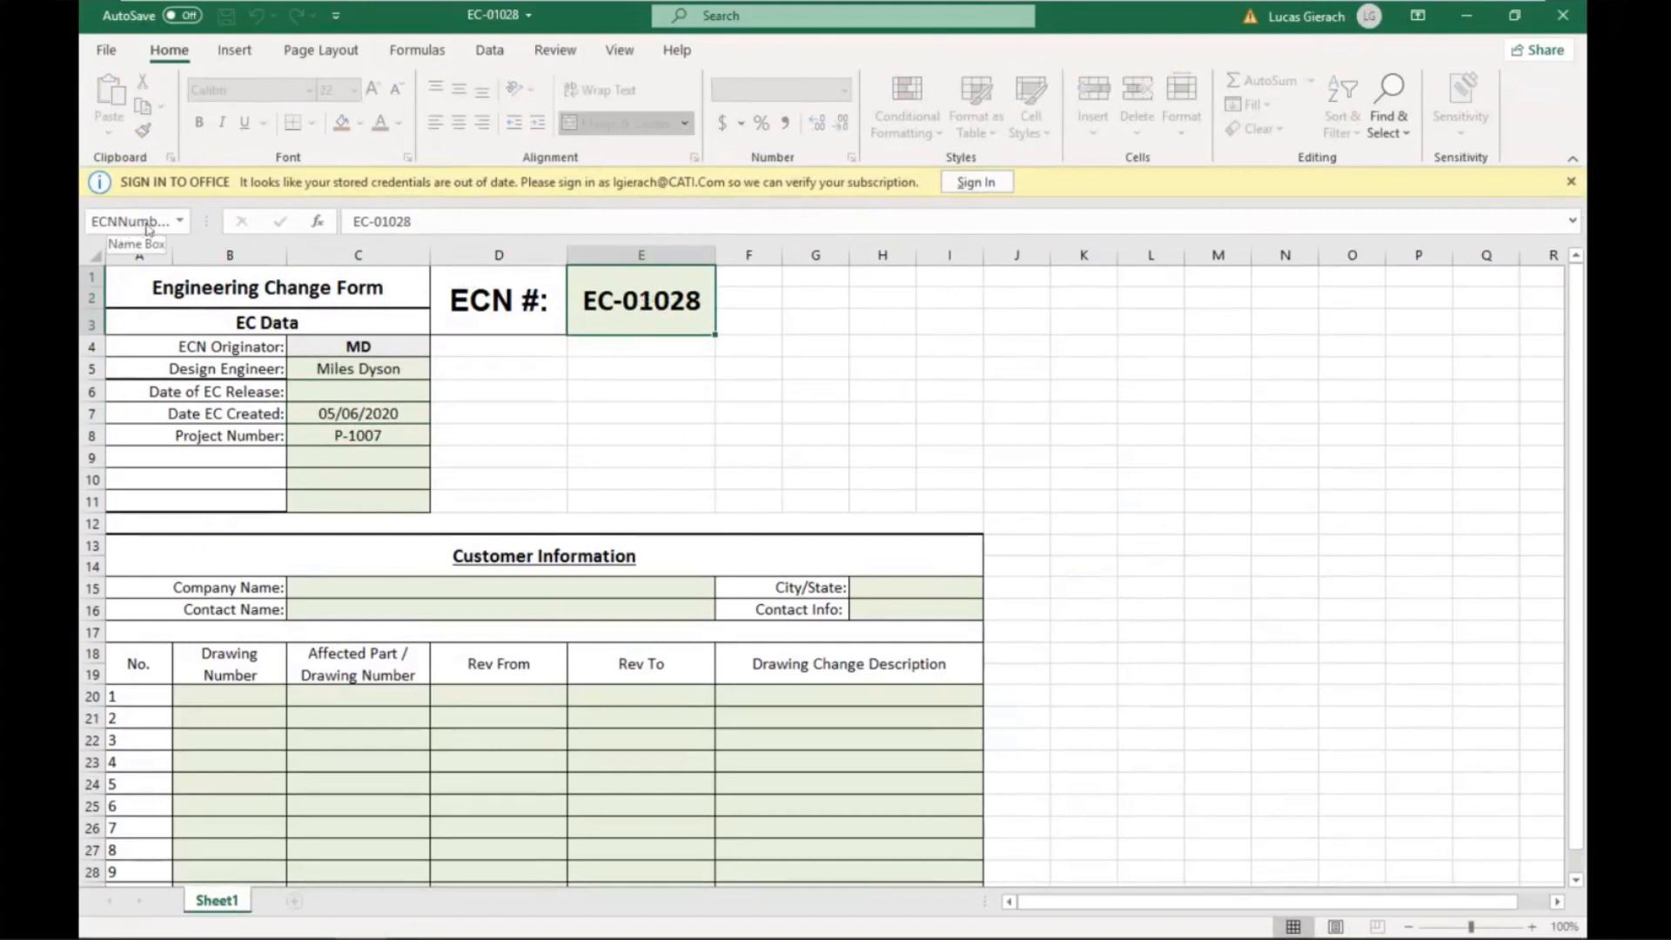
View the workbook's Info properties, then return to the worksheet.
click(108, 54)
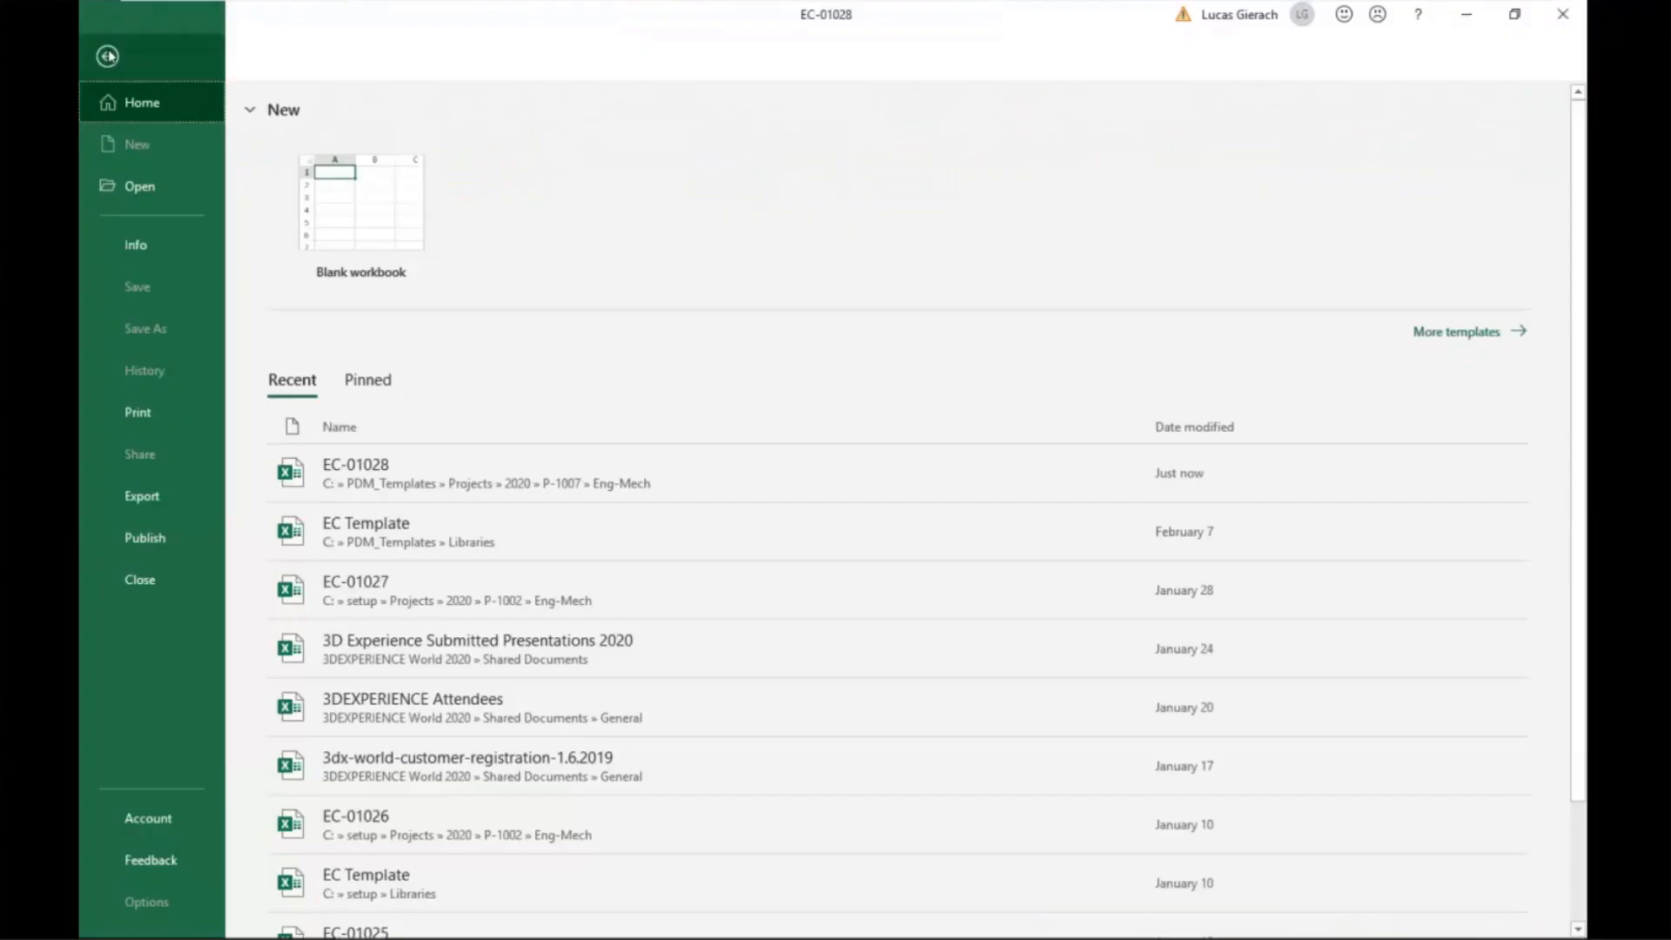
click(136, 245)
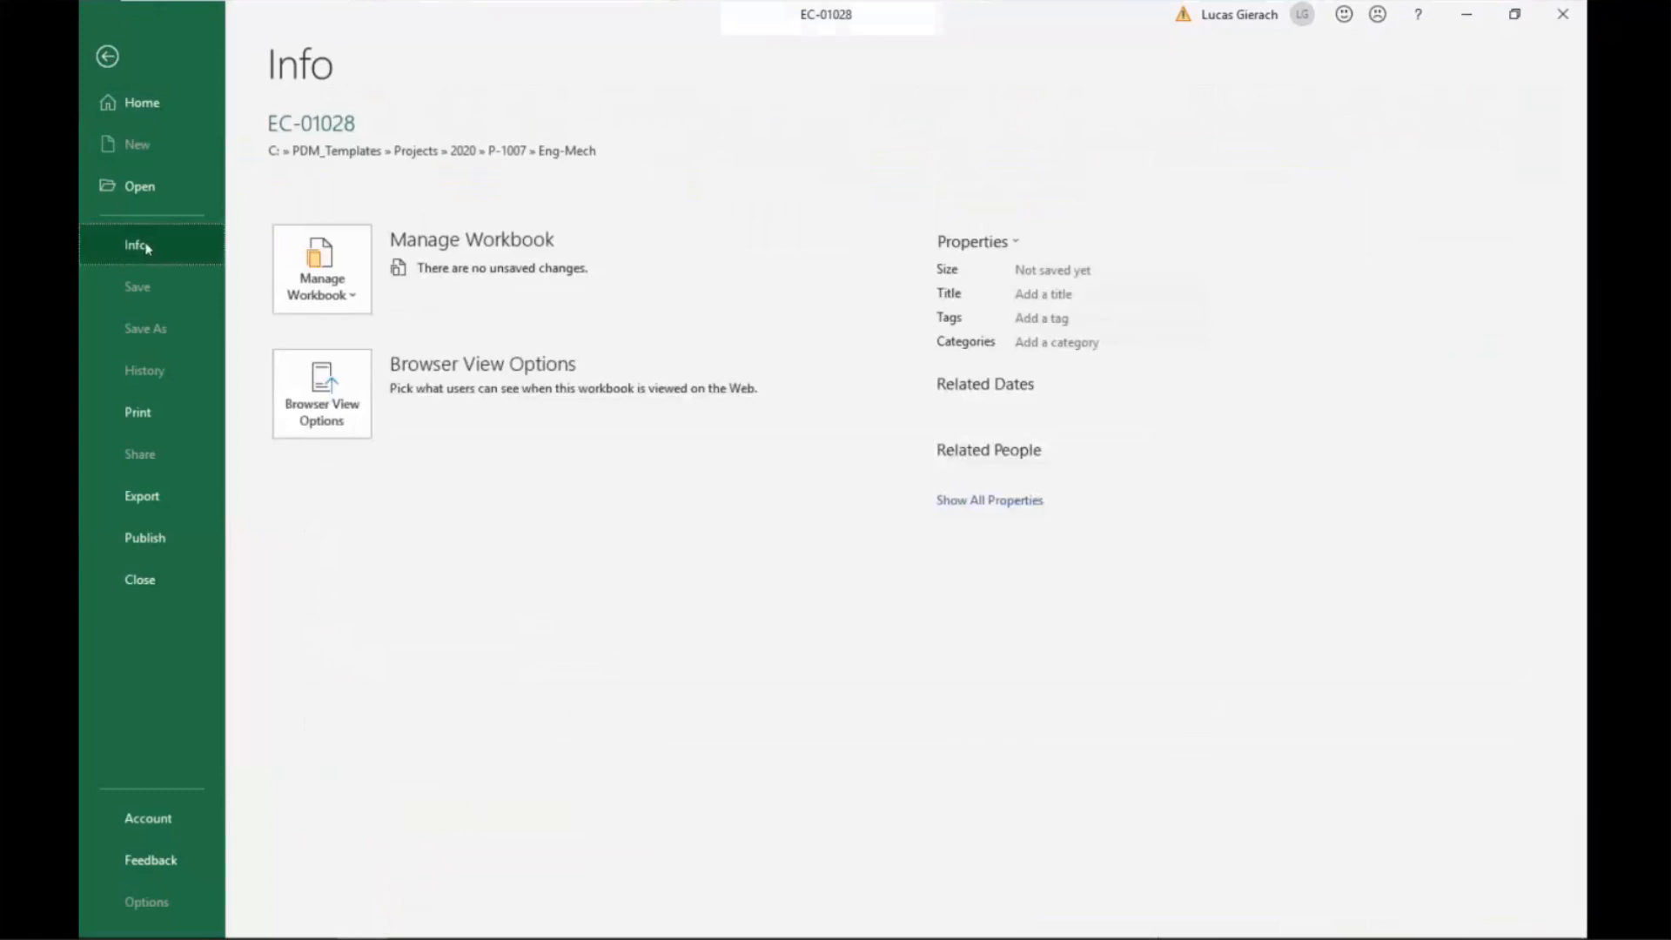
click(972, 255)
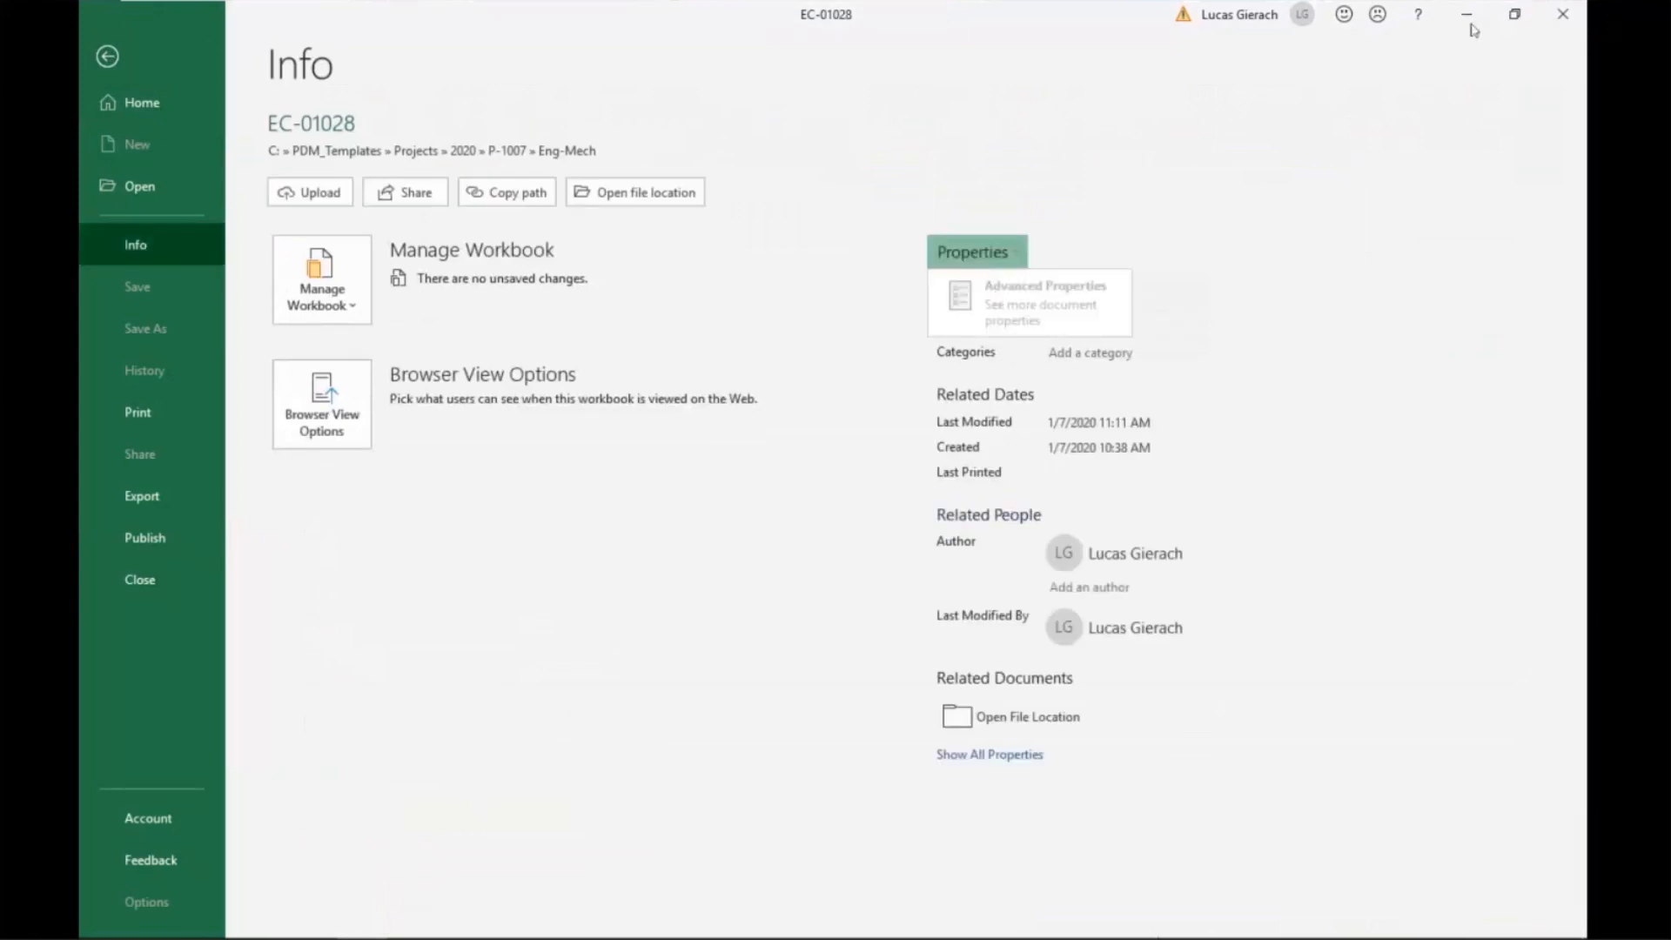
click(106, 57)
click(105, 57)
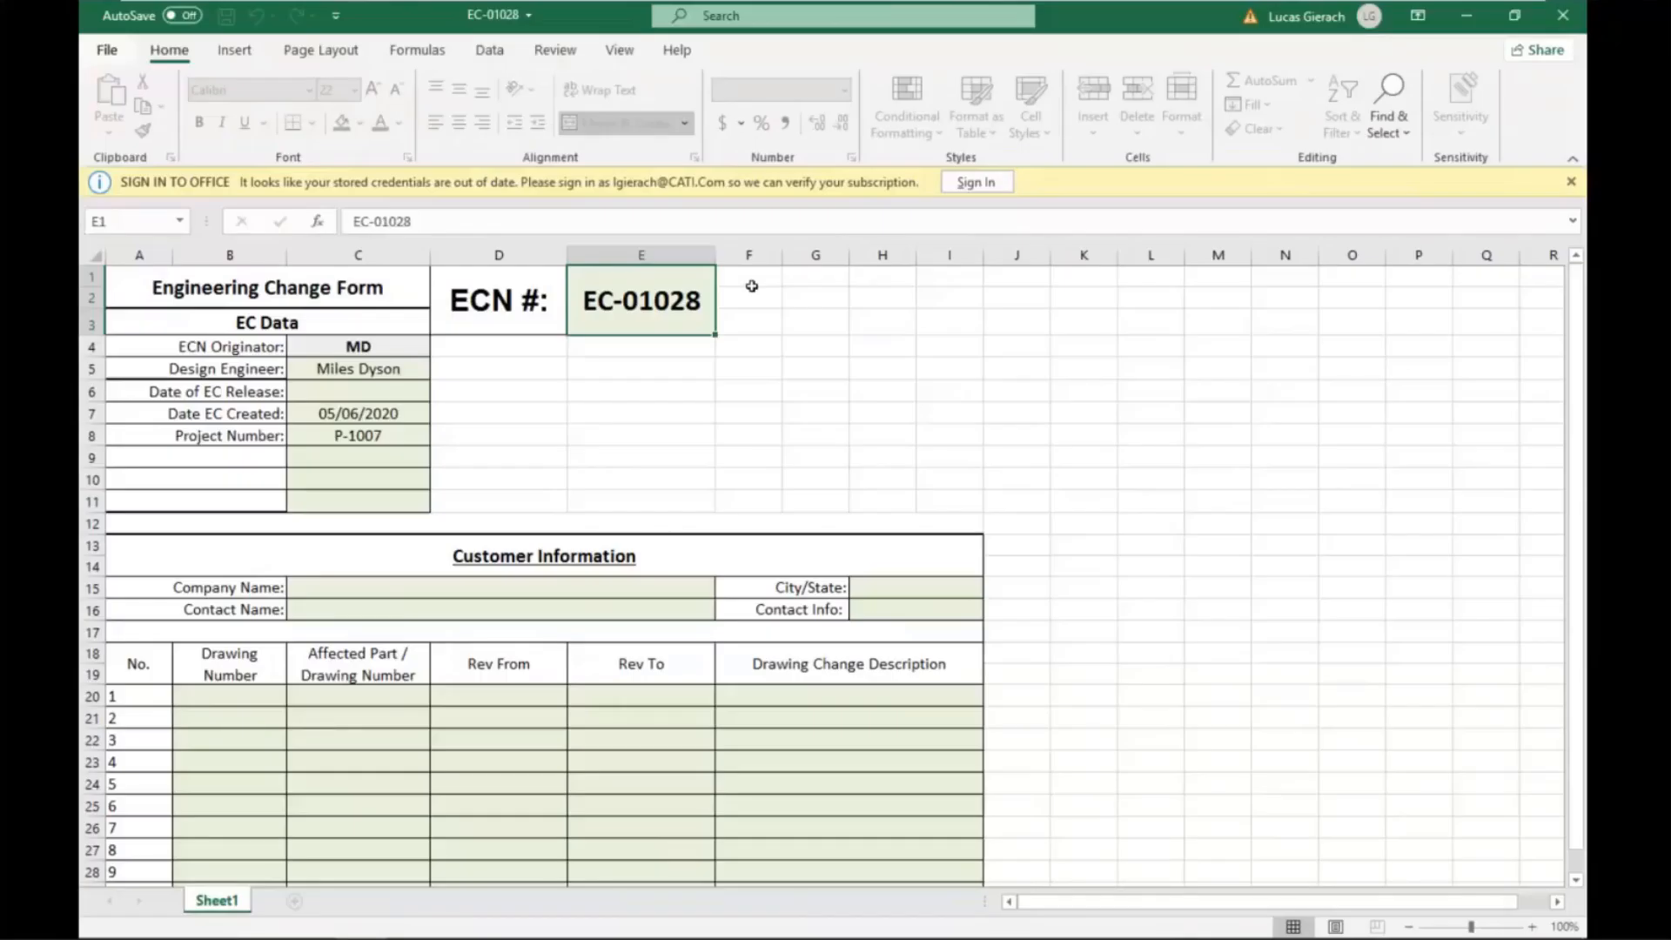
Sign in to Office with the account password and texted verification code, then dismiss the update notice.
click(974, 180)
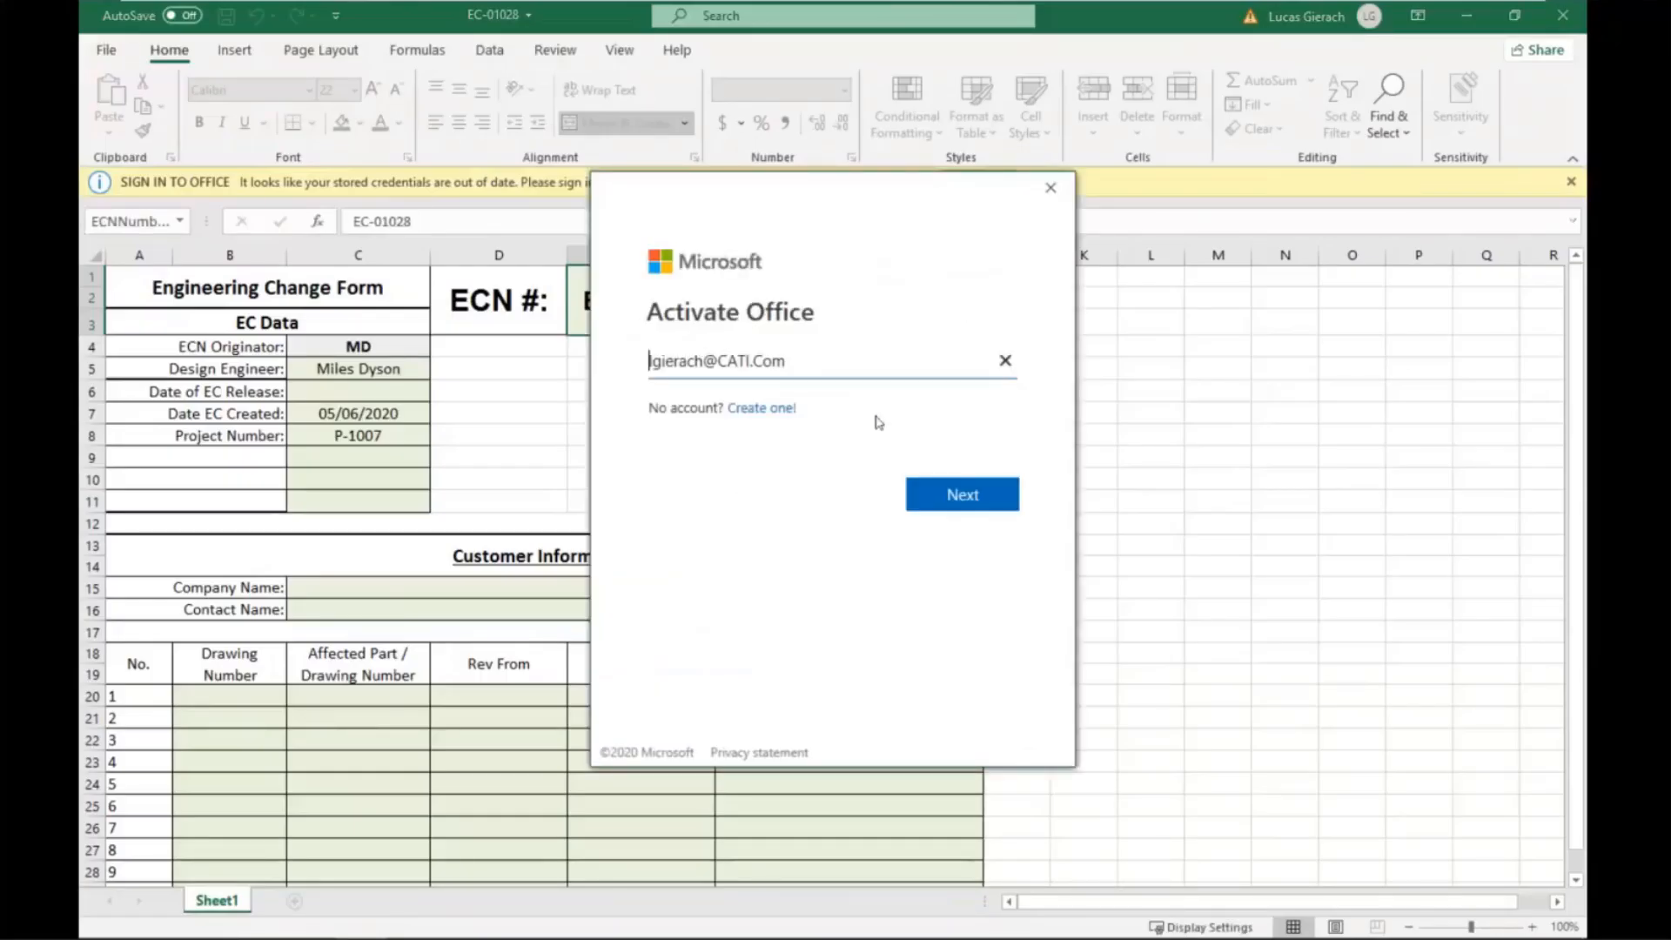
click(949, 493)
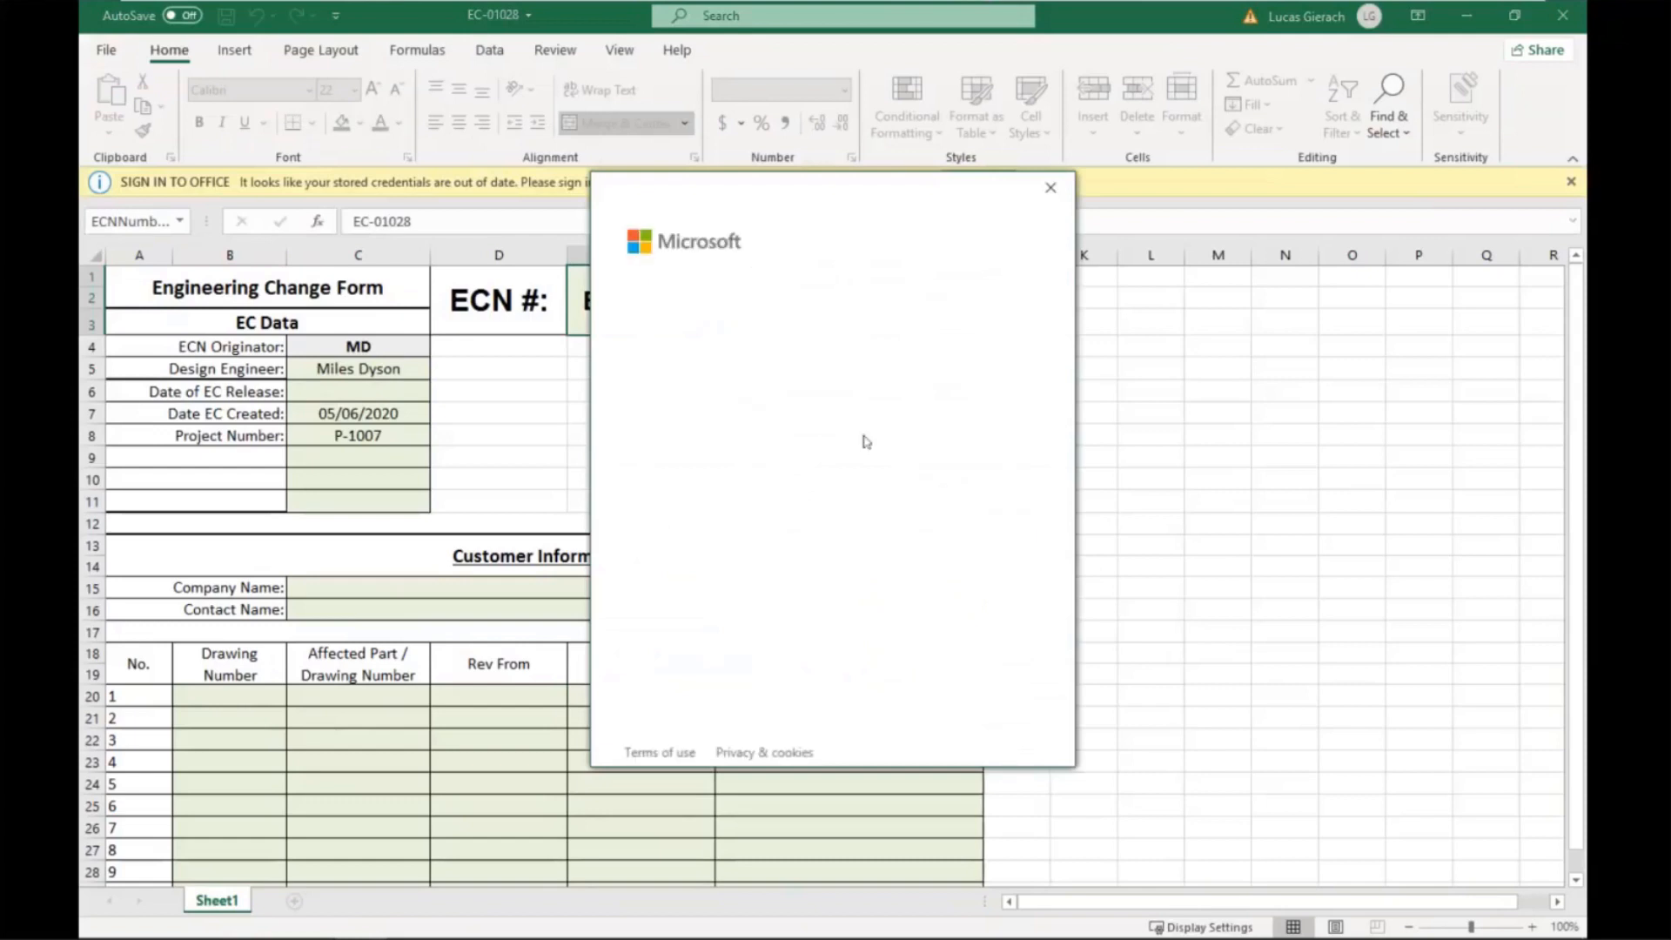
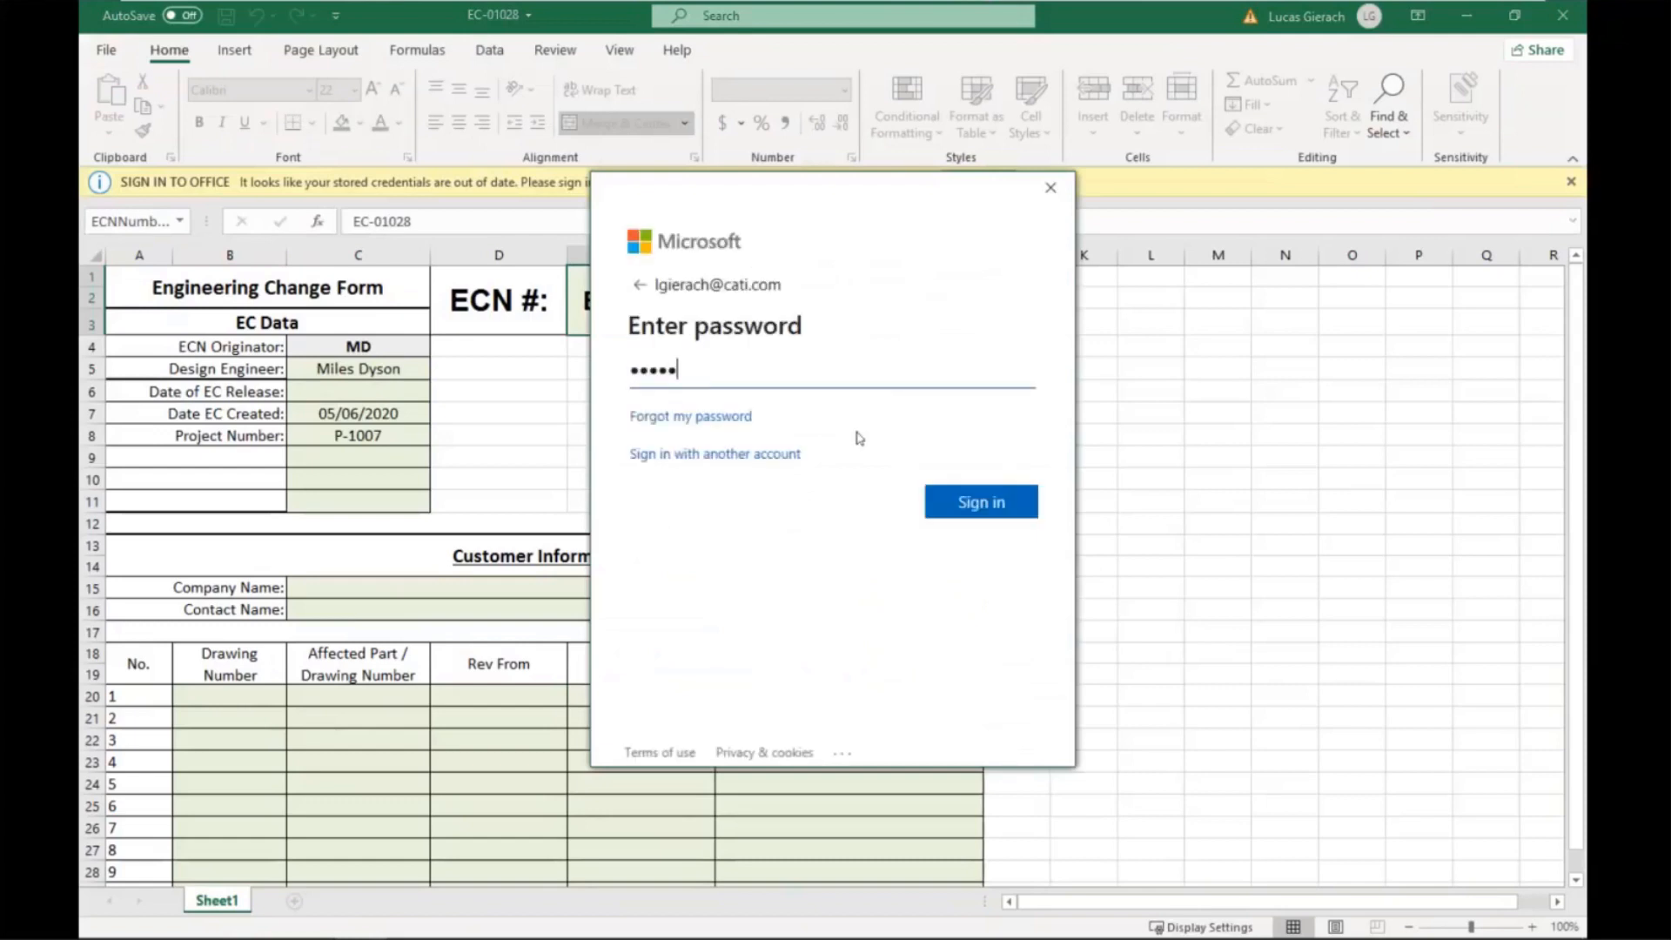
key(Return)
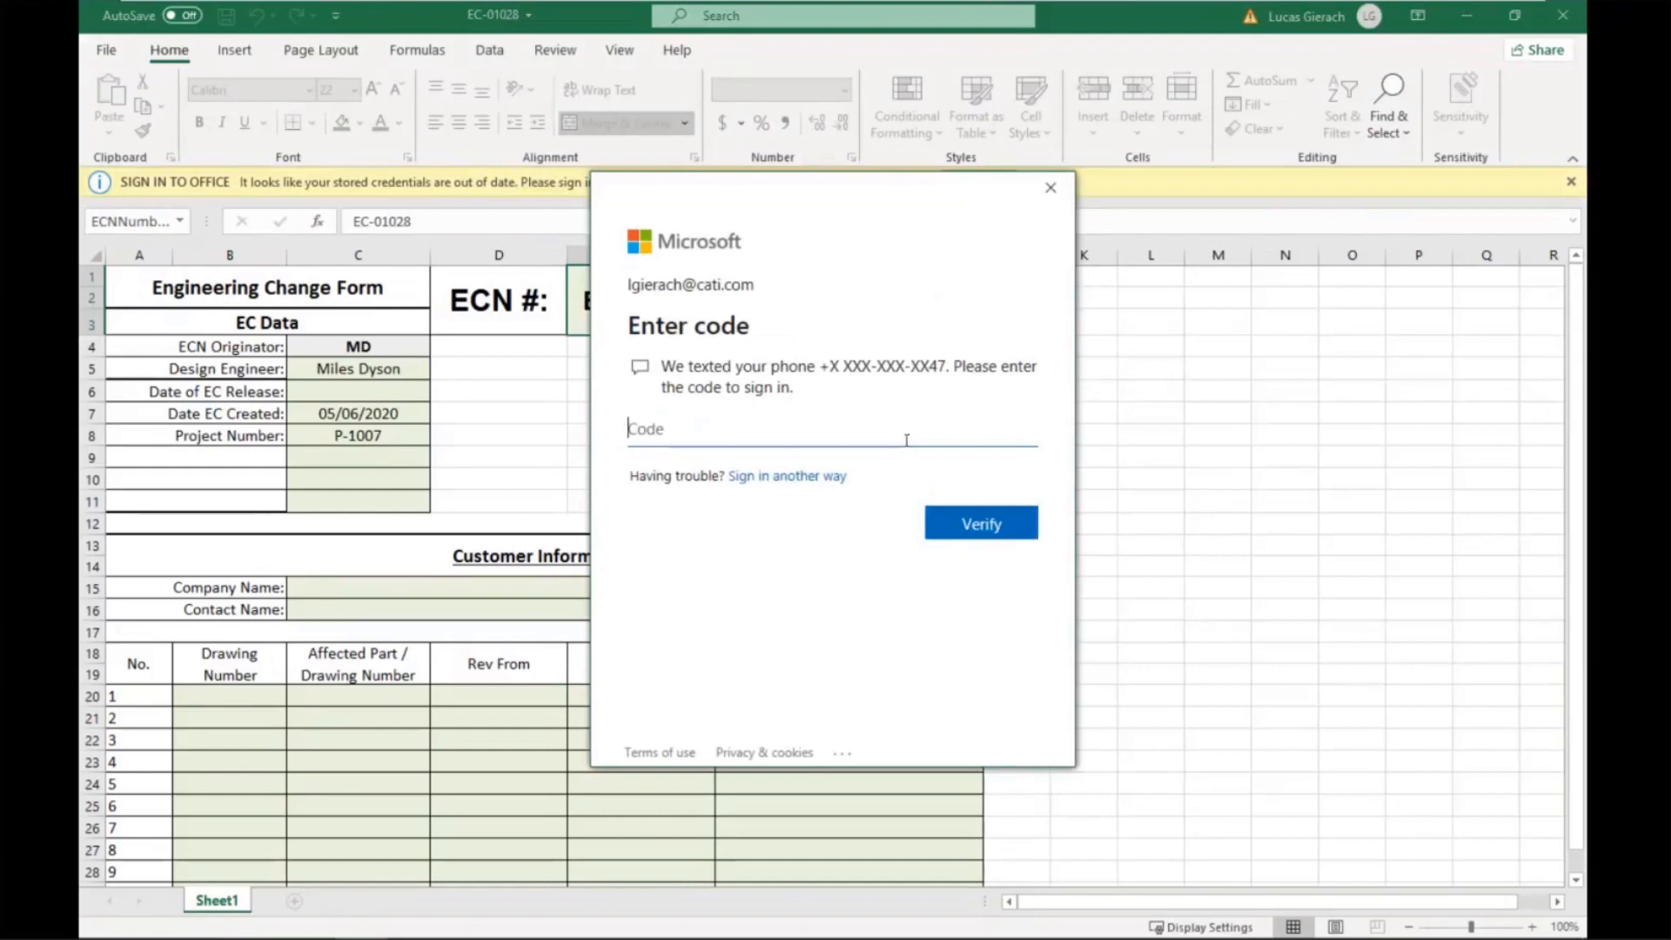
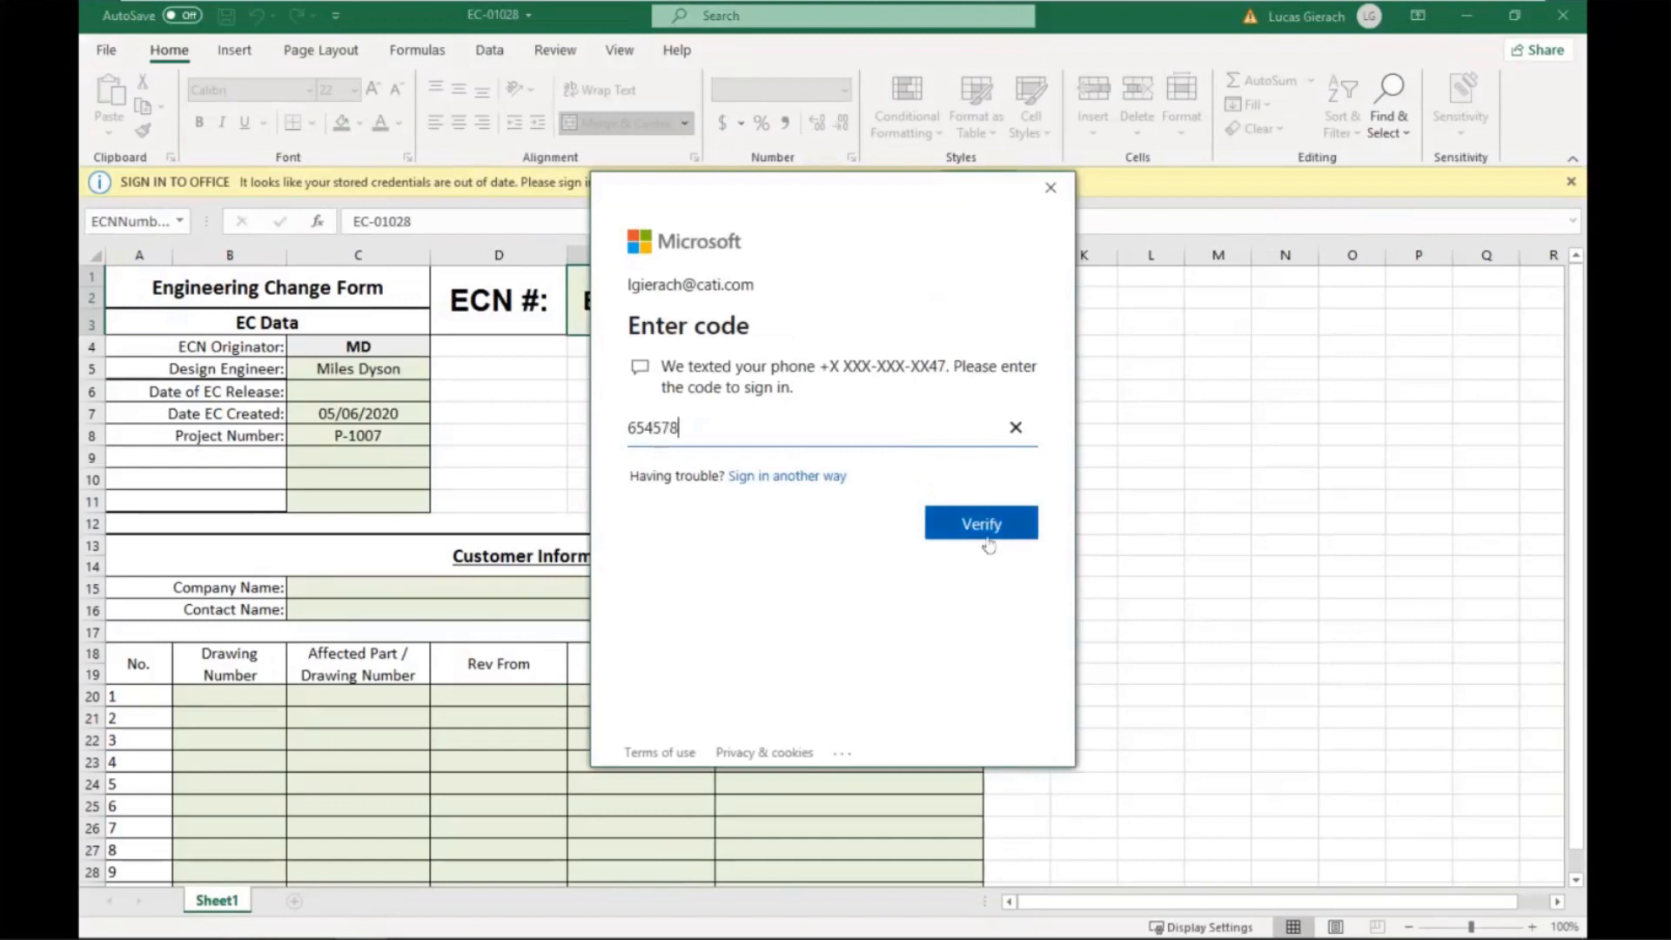
click(987, 538)
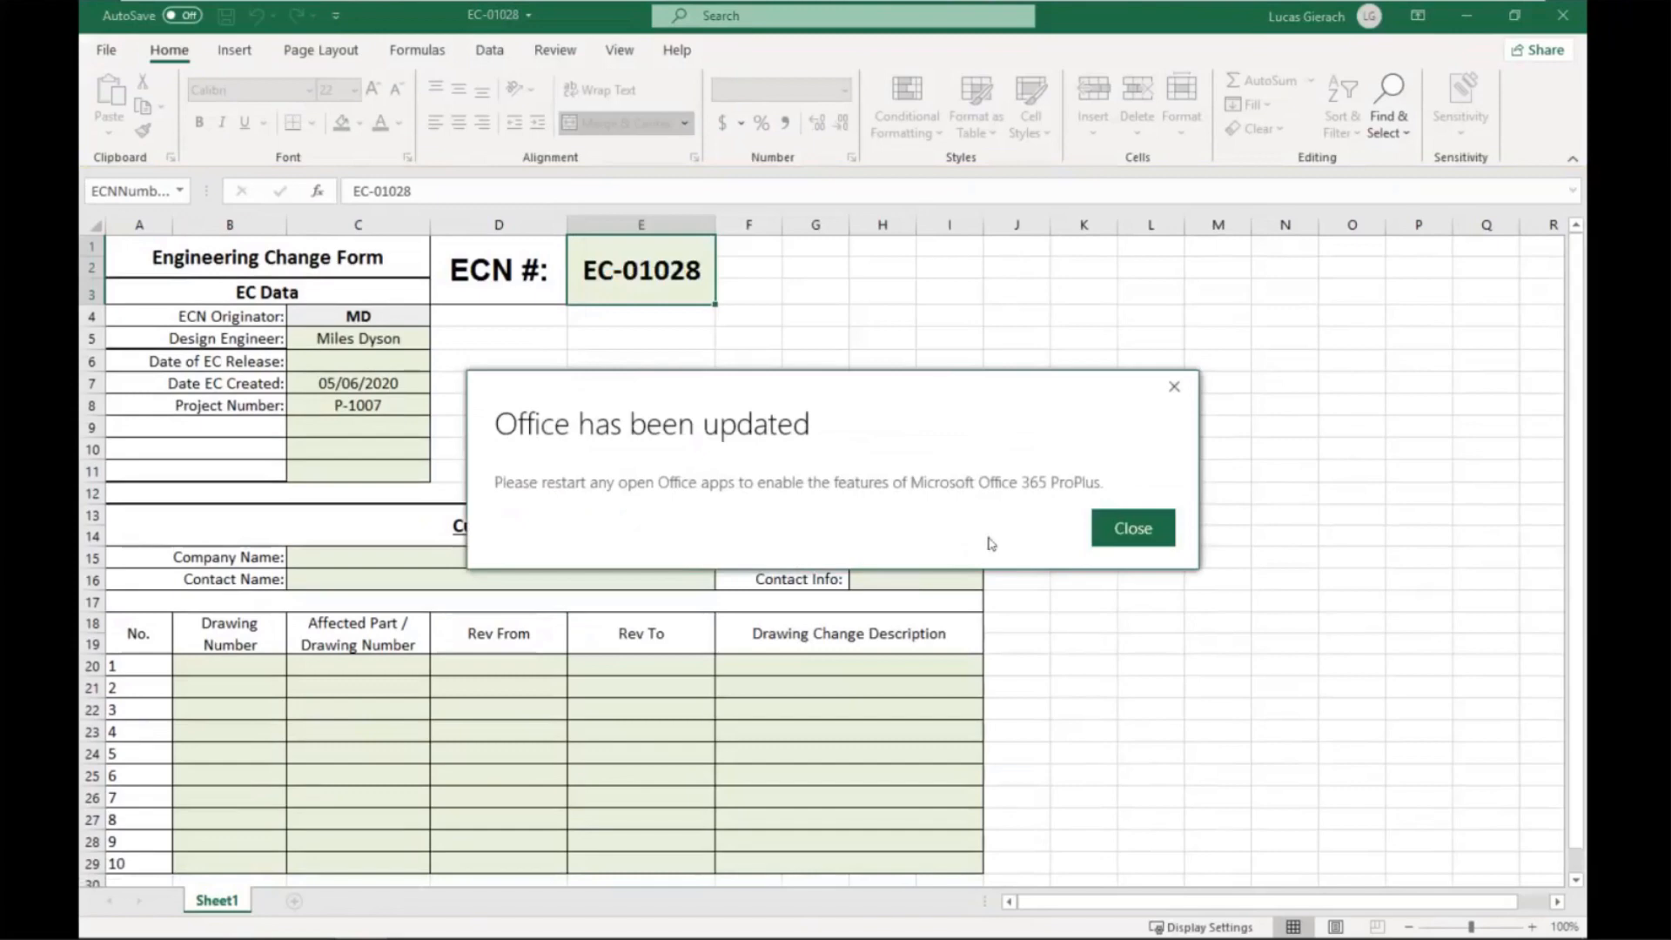
click(1134, 535)
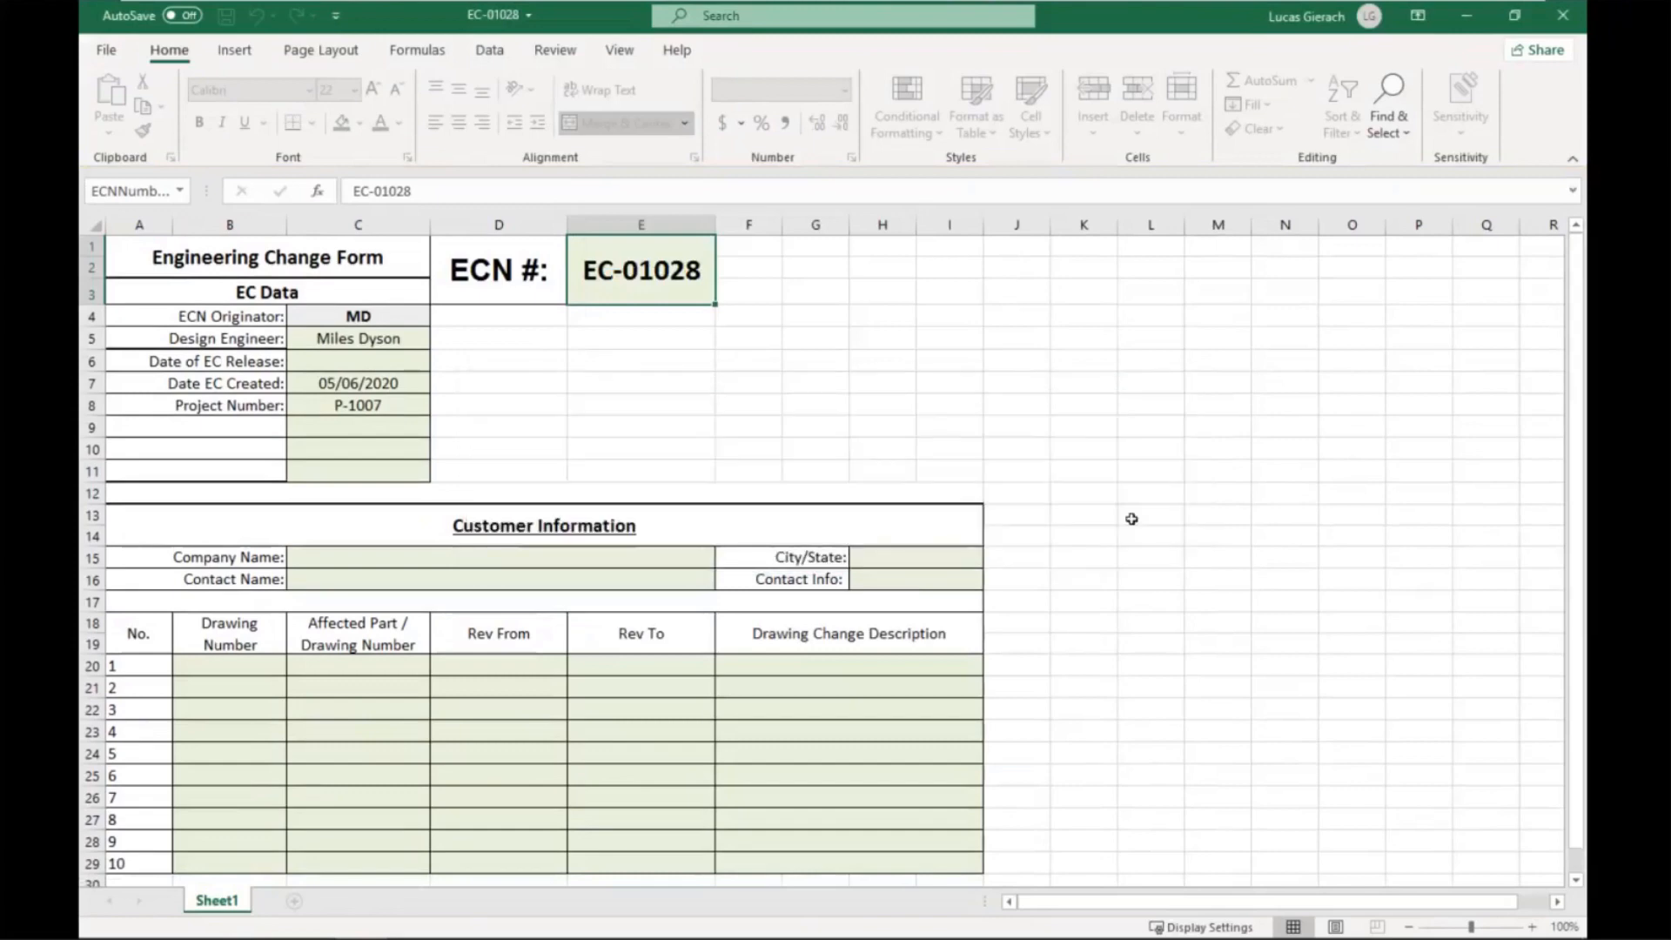
Close the workbook and reopen EC-01028 from the vault, checking its ECN number cell.
click(106, 49)
click(148, 242)
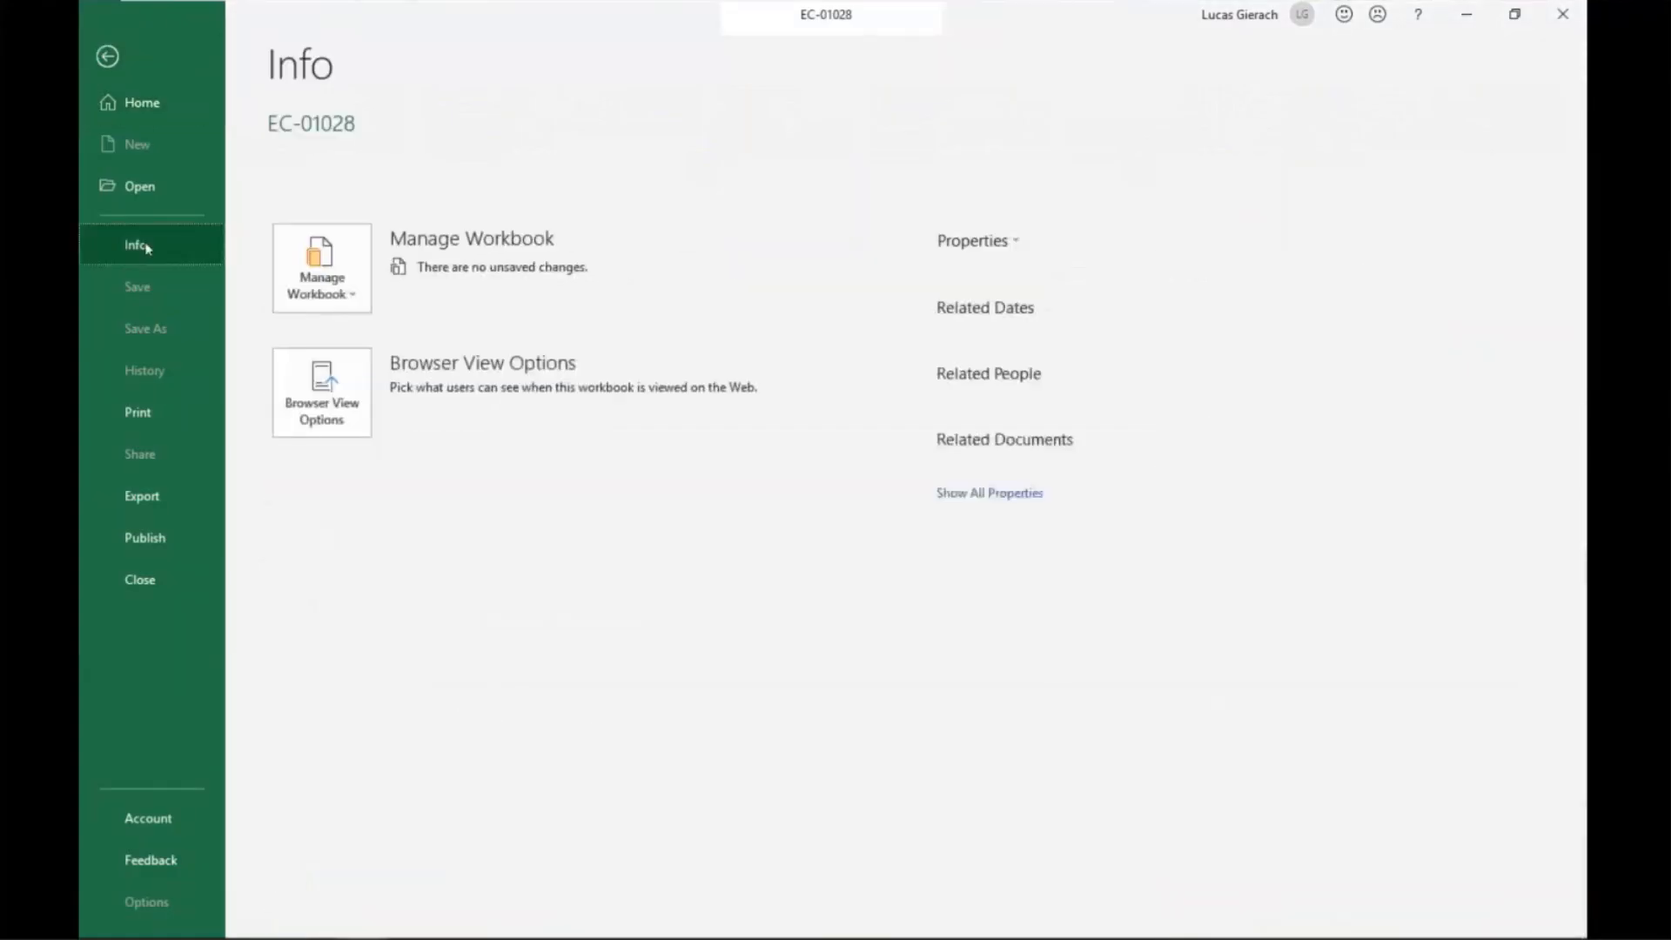
click(986, 251)
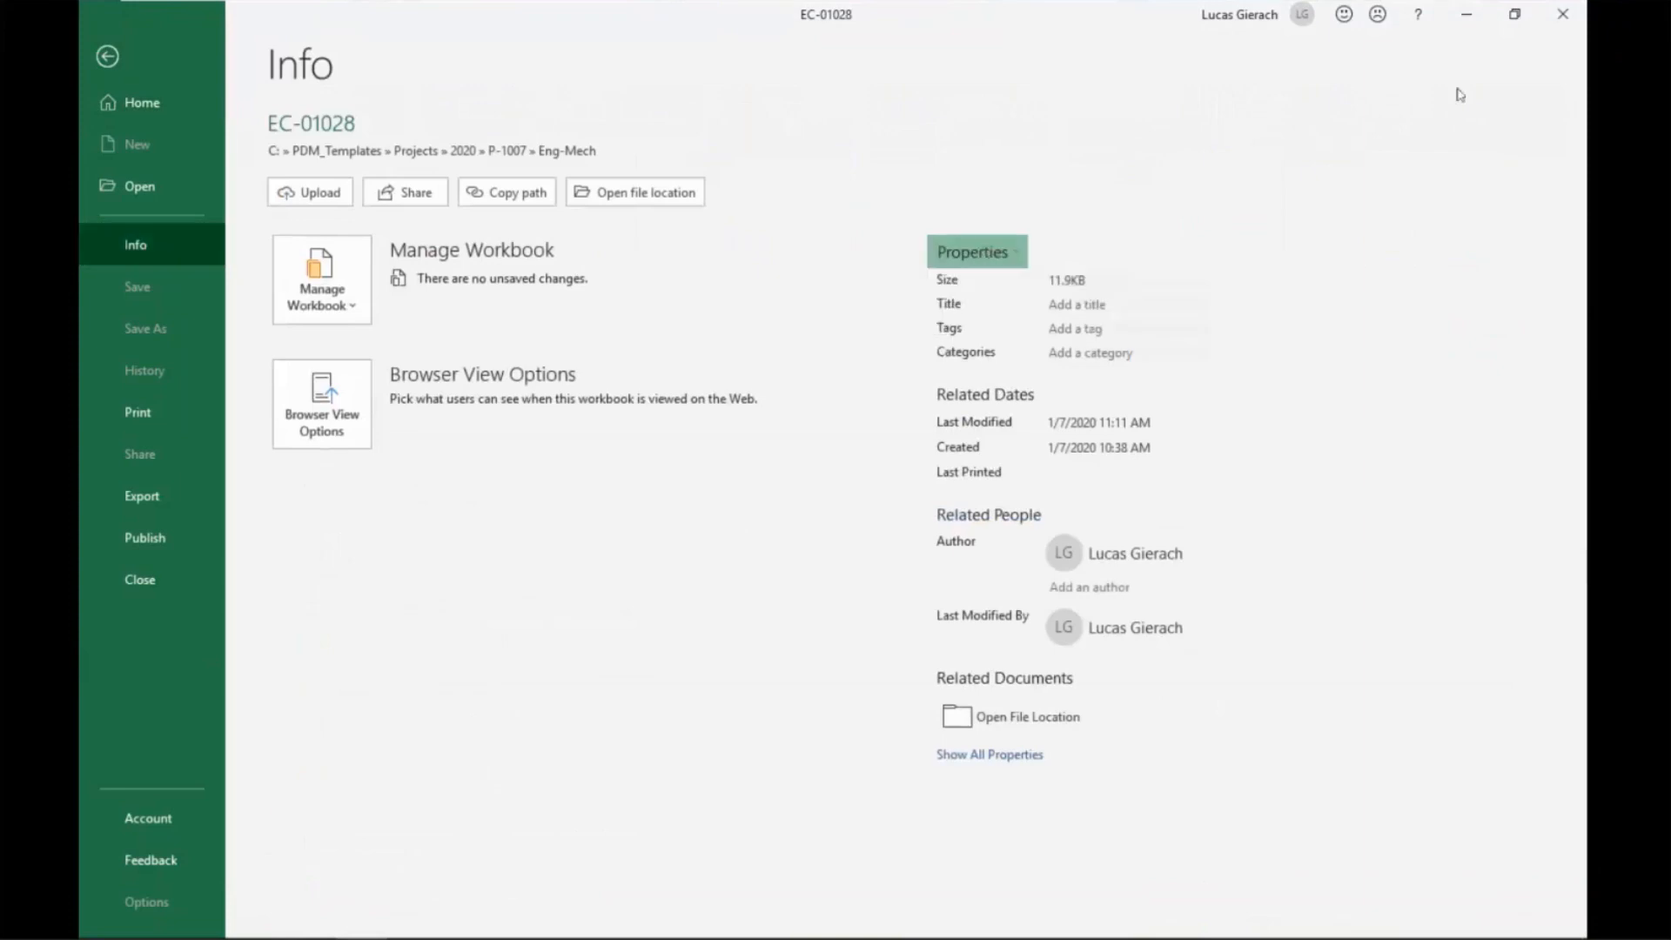
click(1564, 14)
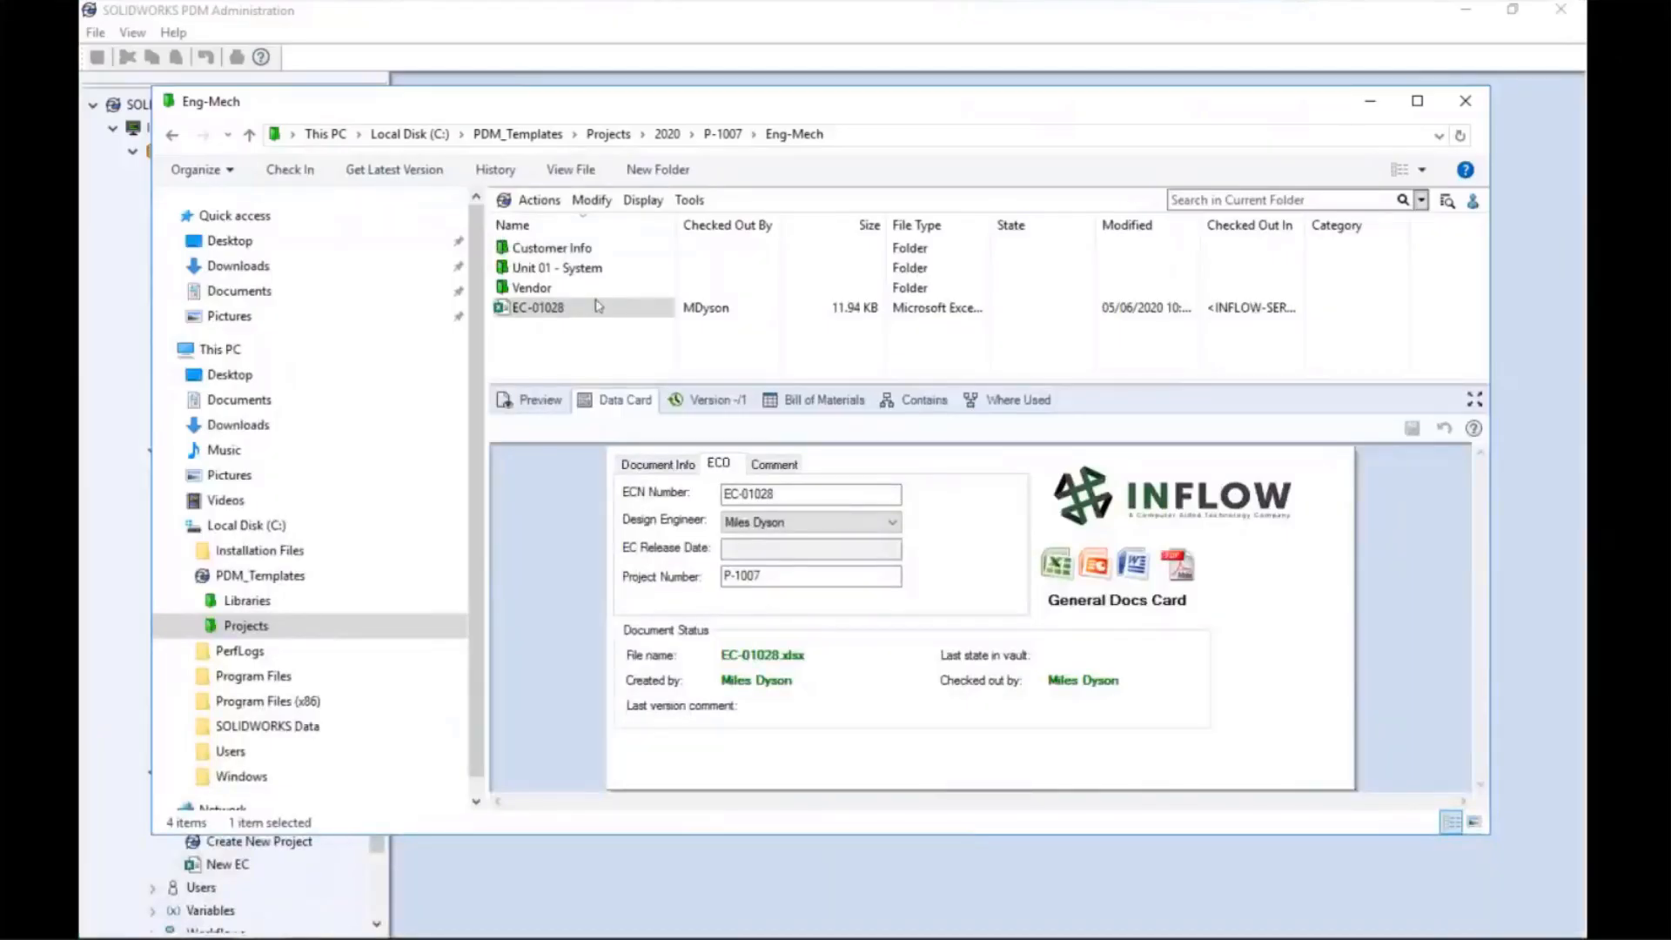
double_click(566, 306)
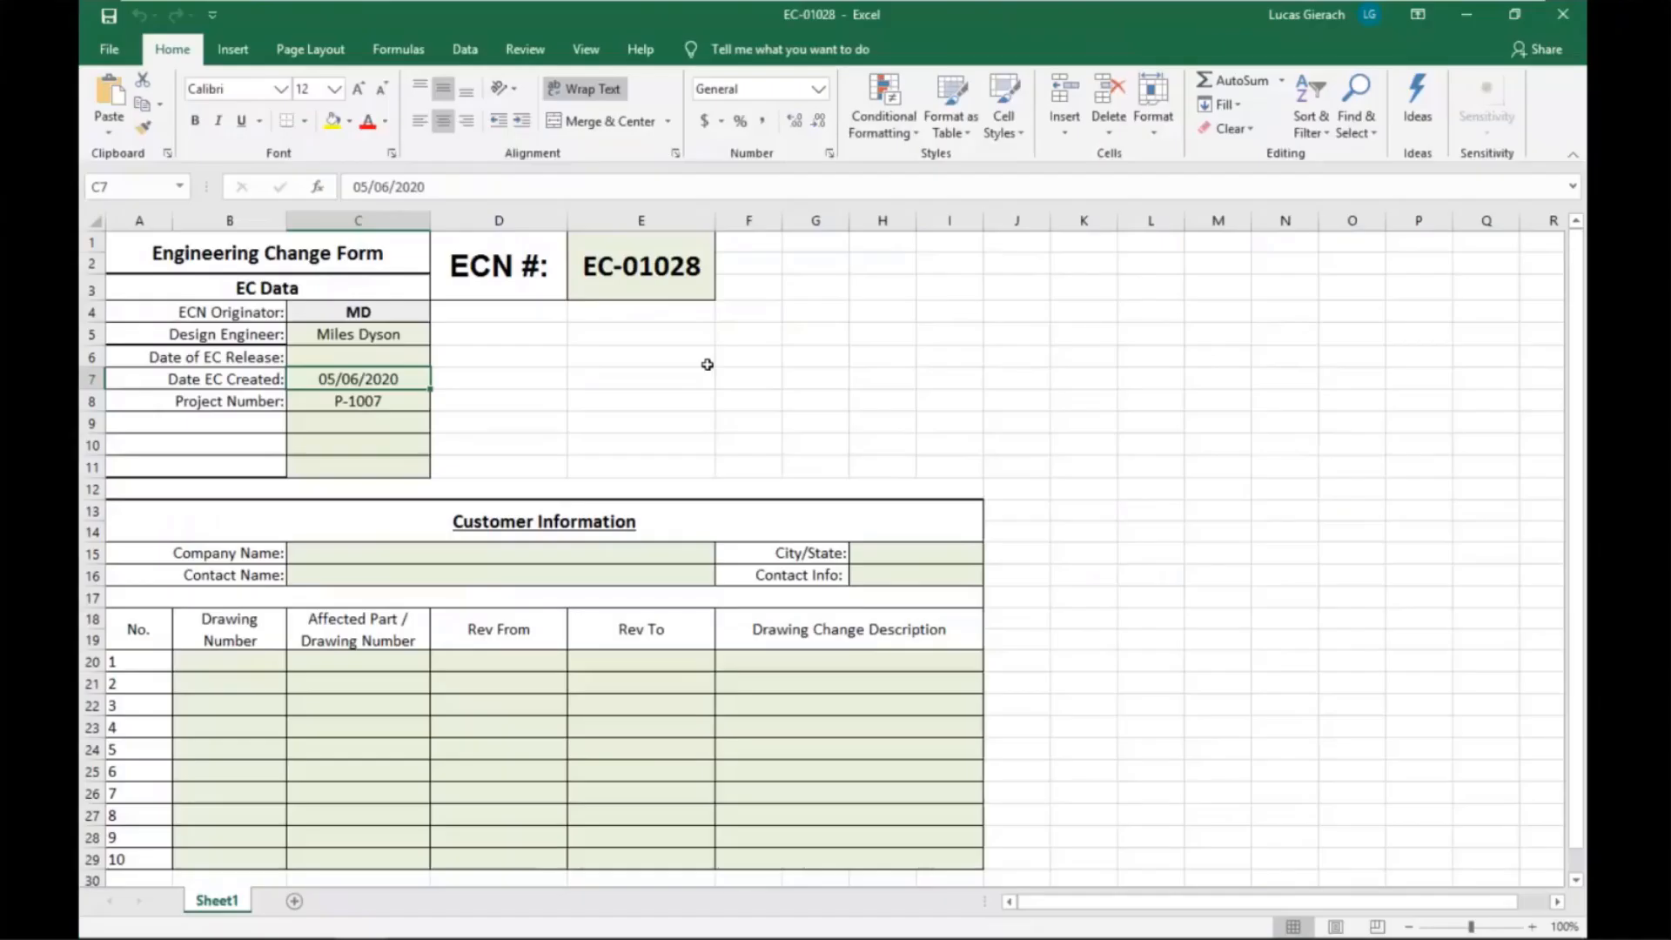
click(689, 266)
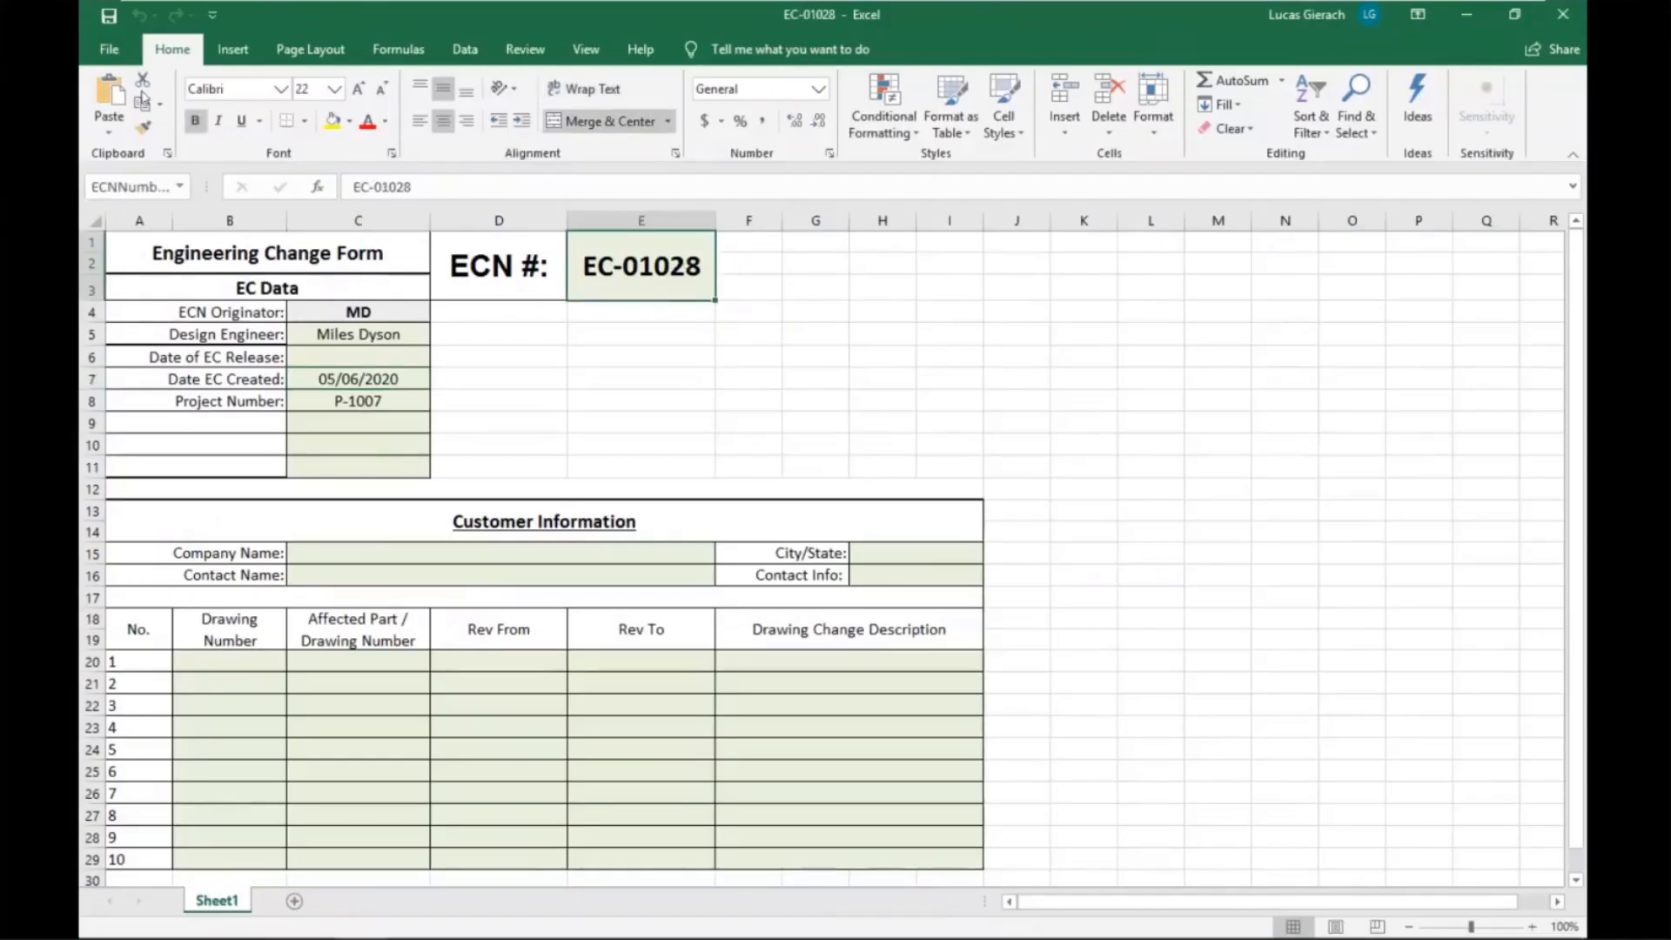
Inspect the content-linked ECNNumber custom property in Advanced Properties, cancel, and minimize Excel.
click(109, 49)
click(138, 245)
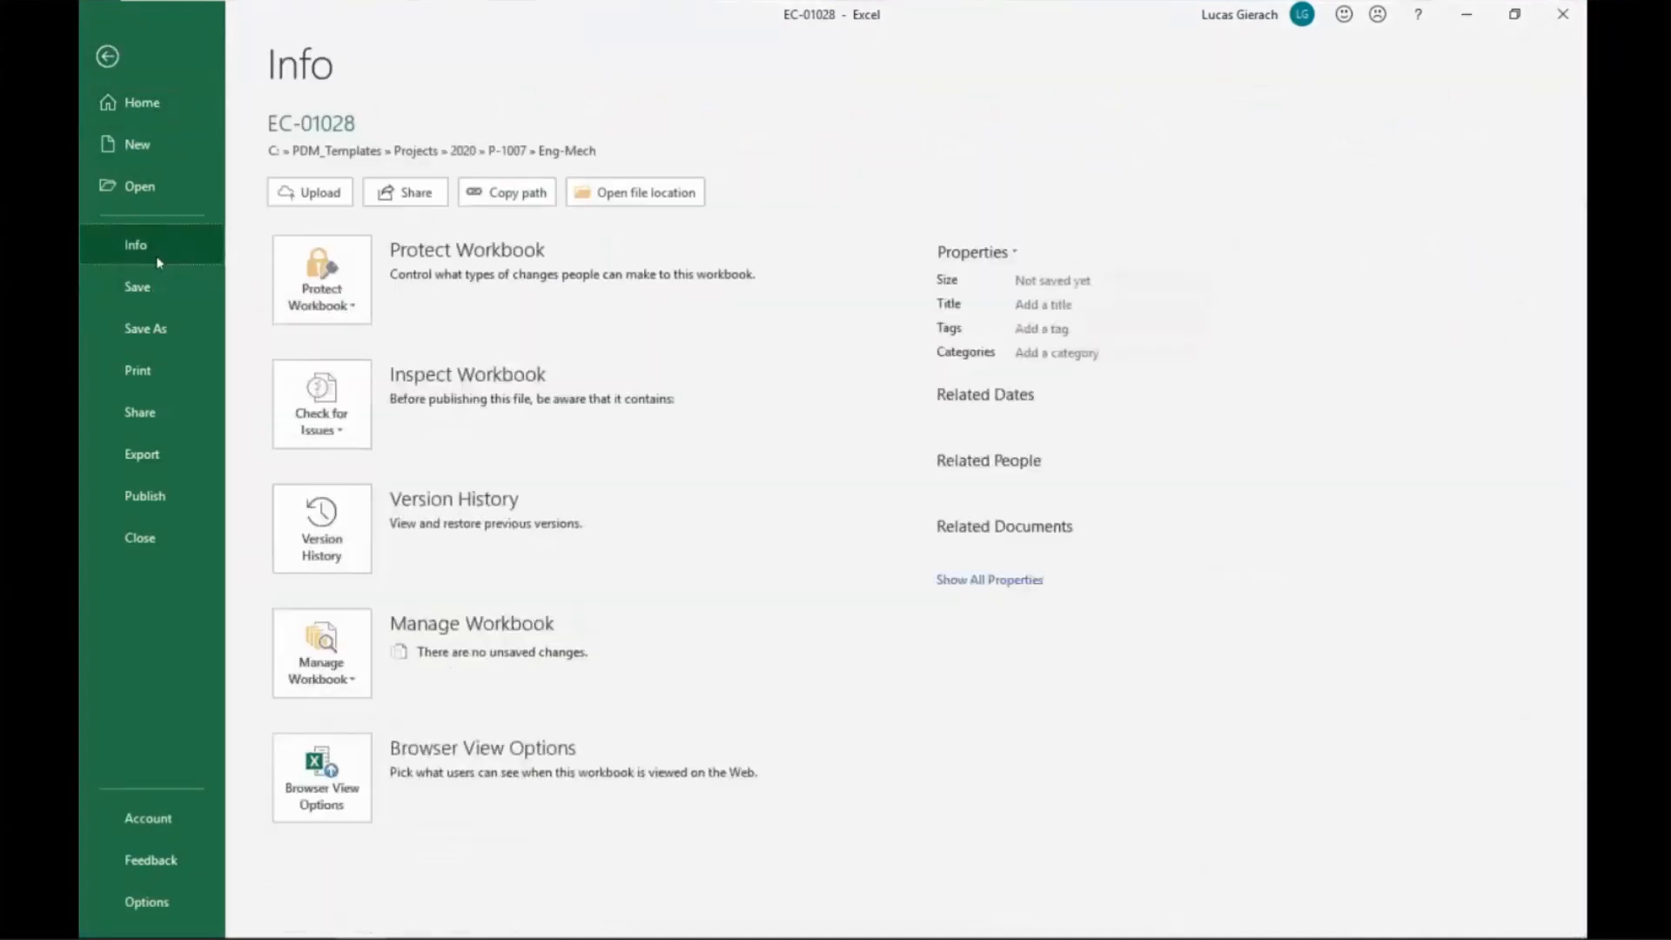
click(973, 252)
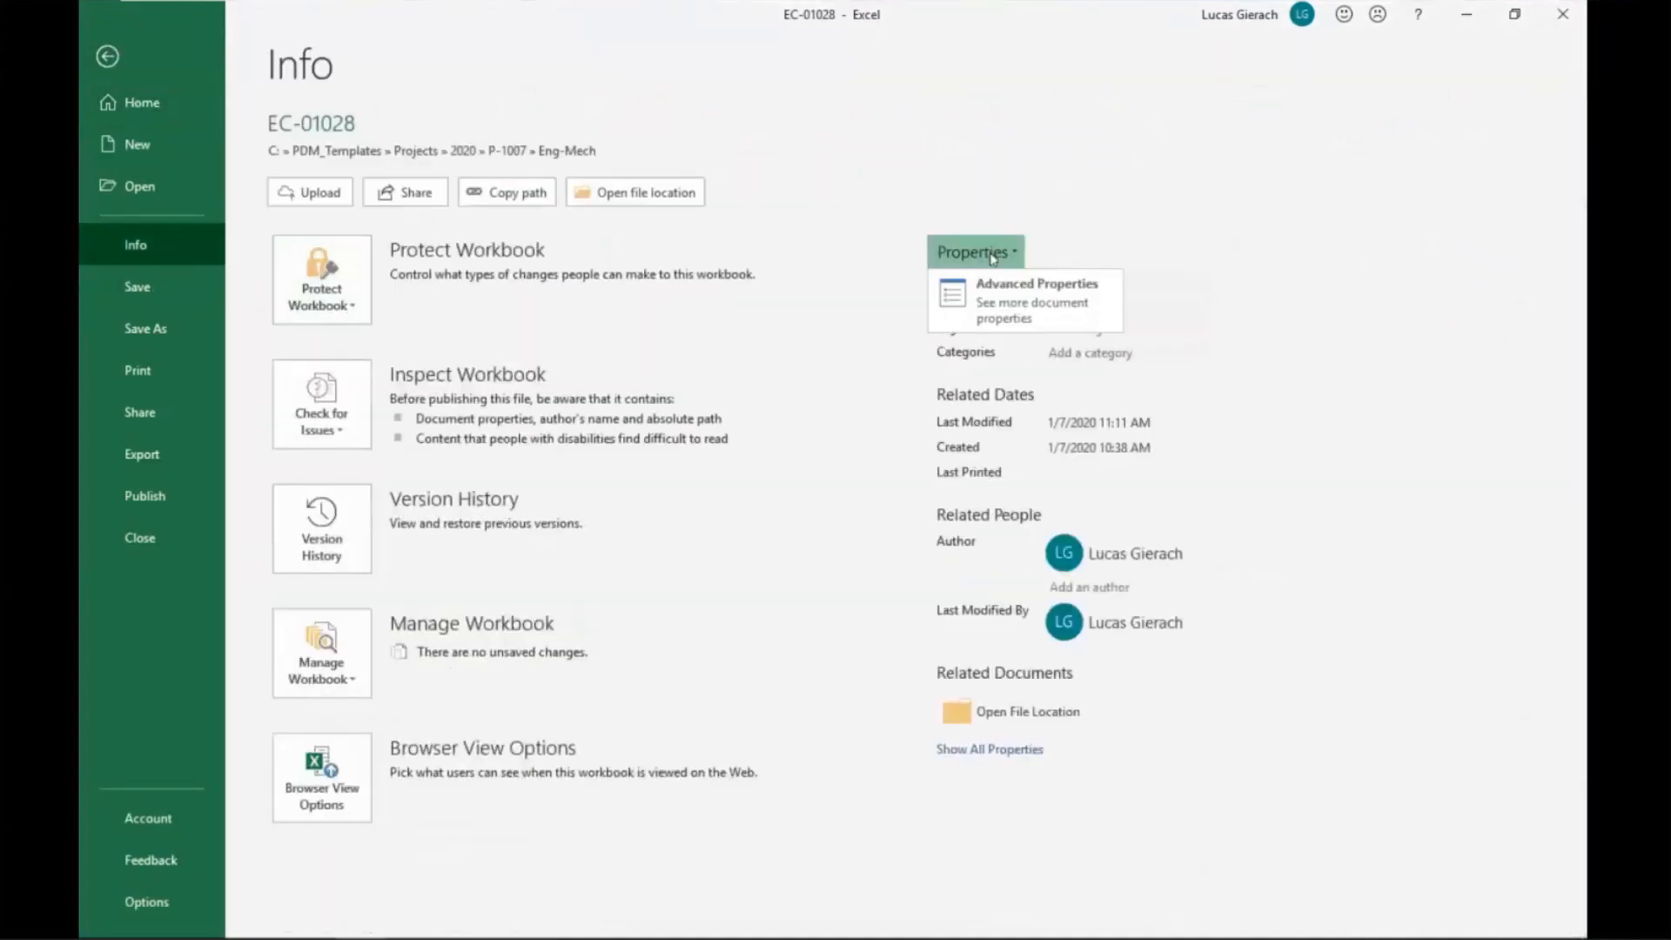
click(1047, 317)
click(958, 187)
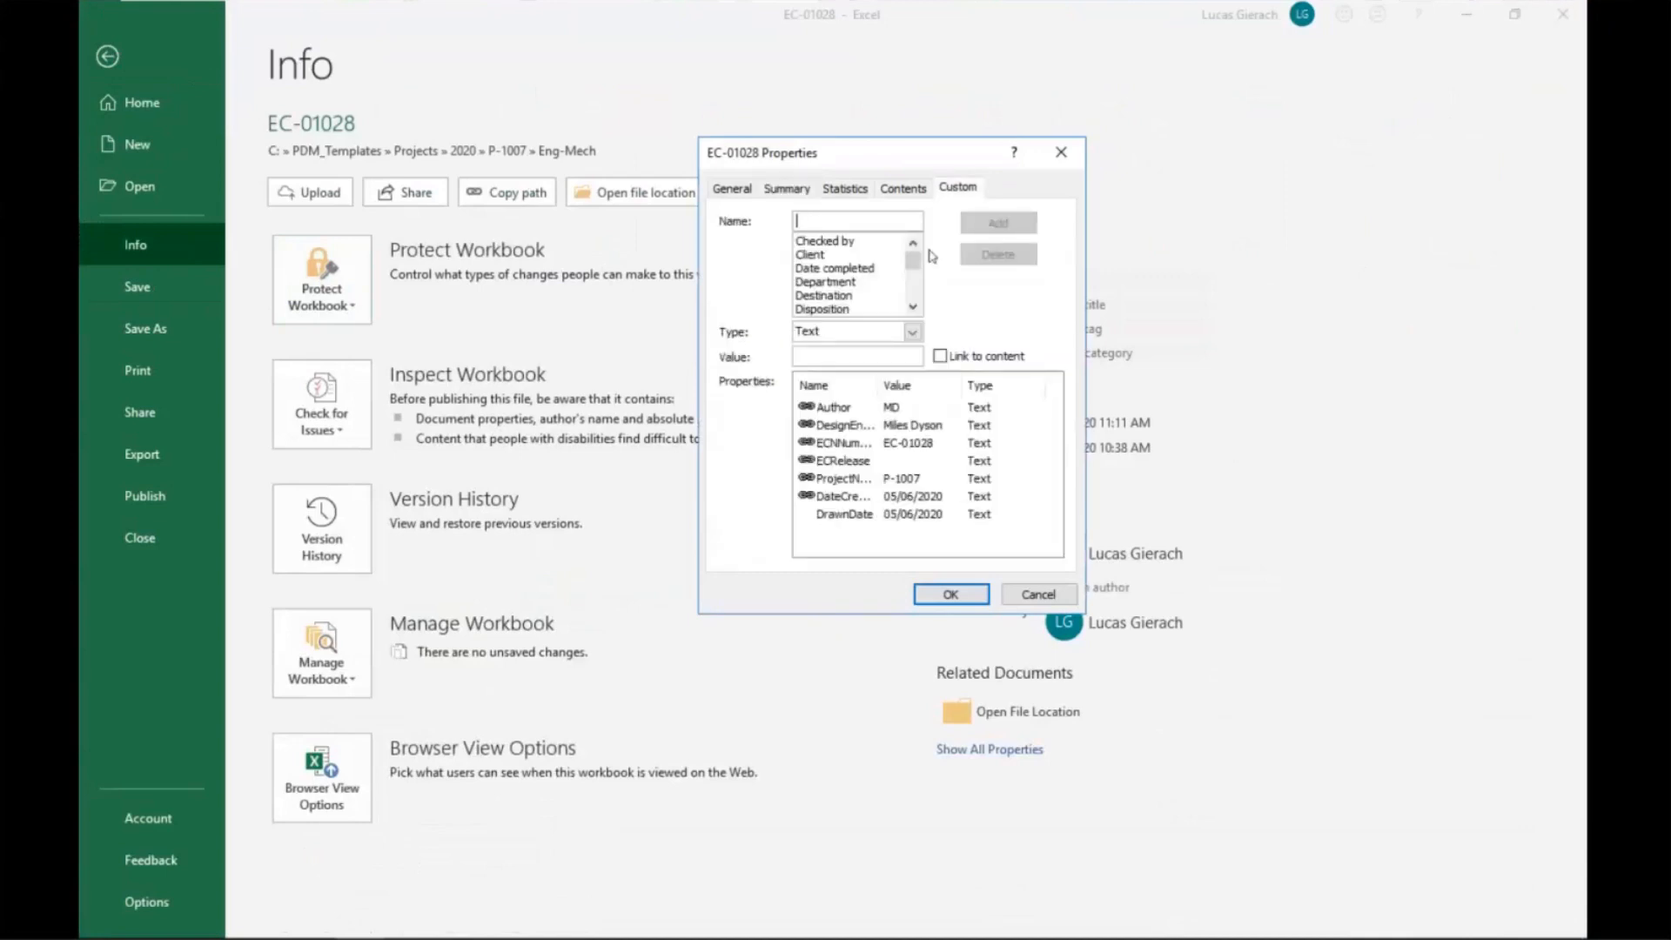
click(967, 359)
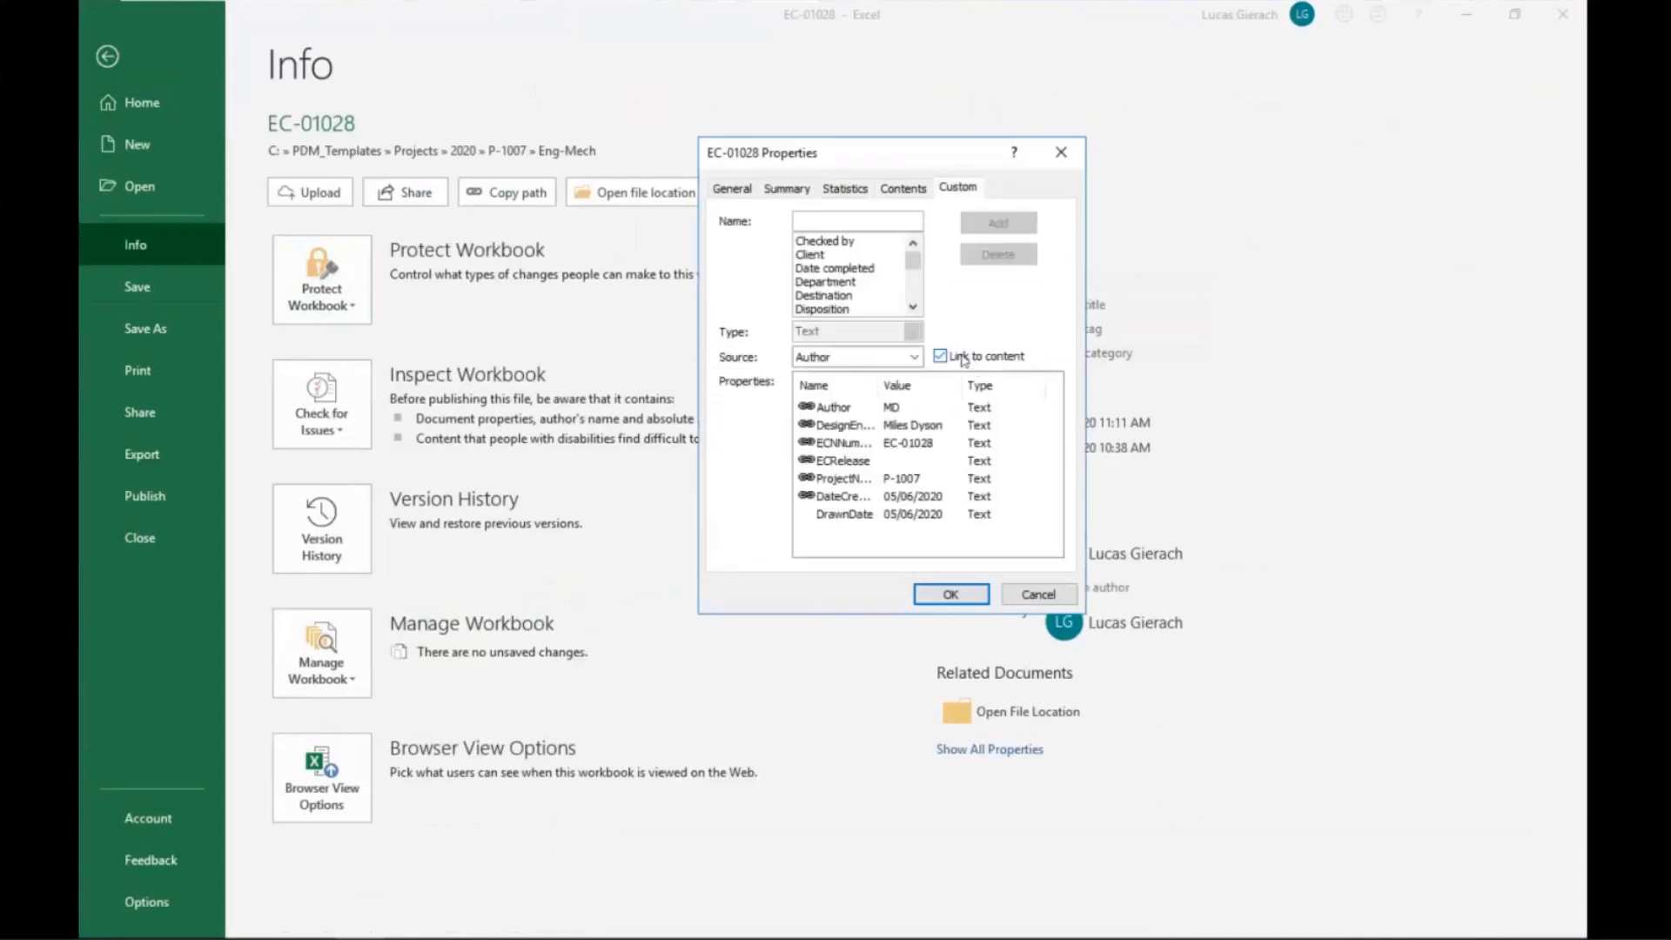
click(844, 445)
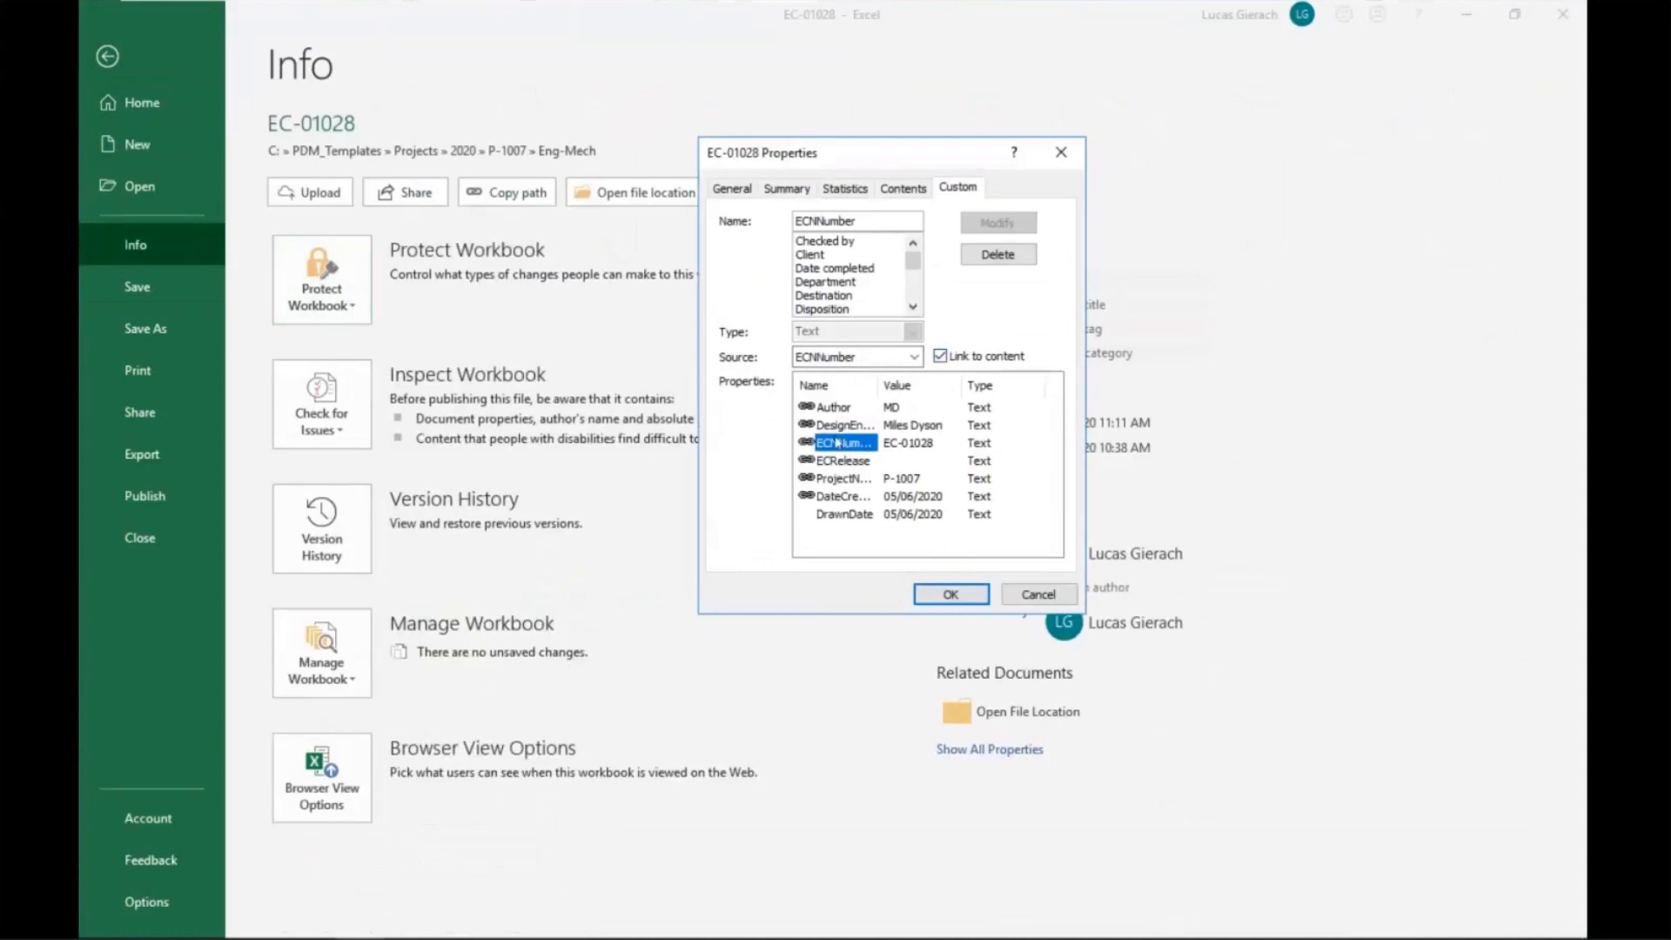
click(1038, 595)
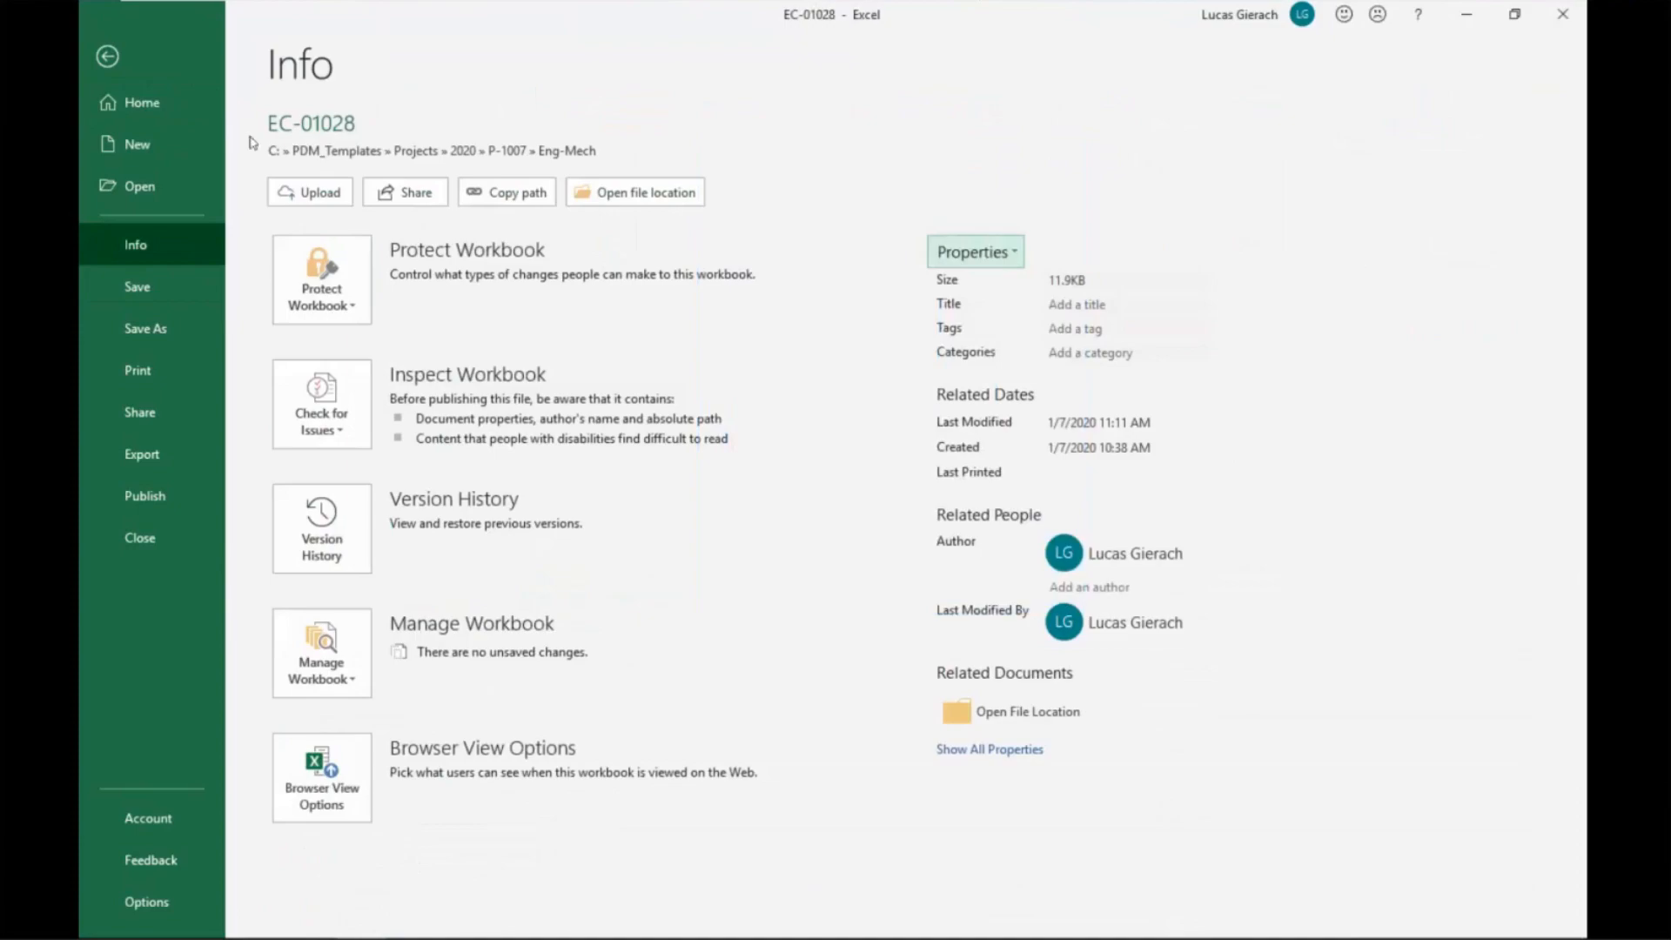
click(107, 56)
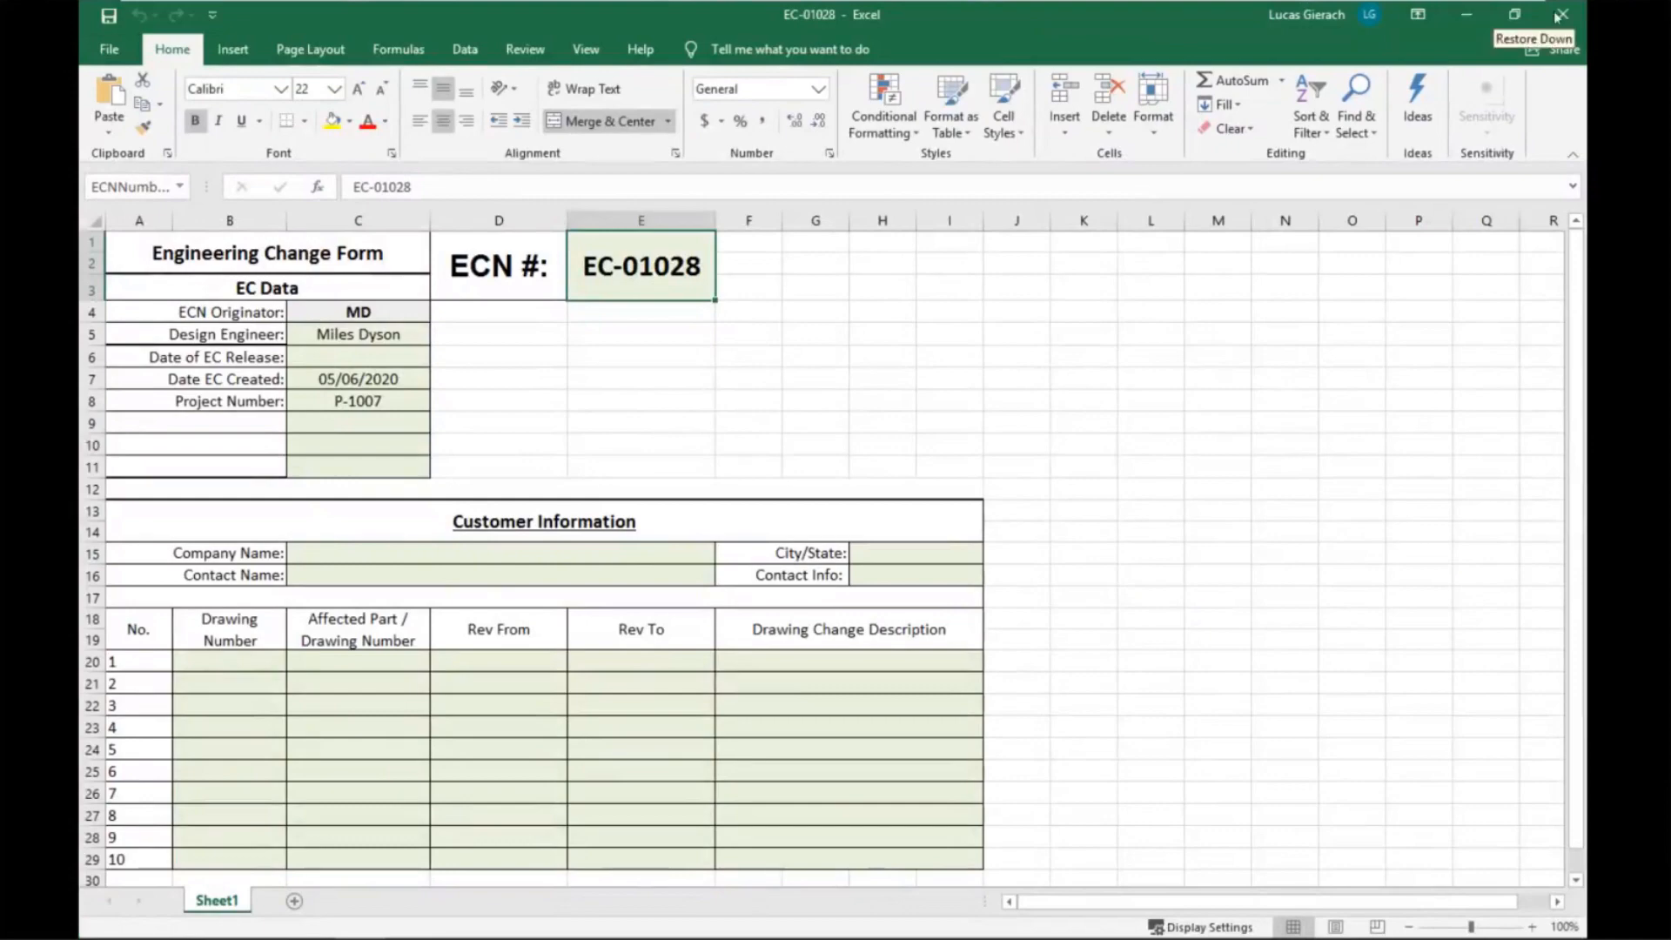
click(1470, 18)
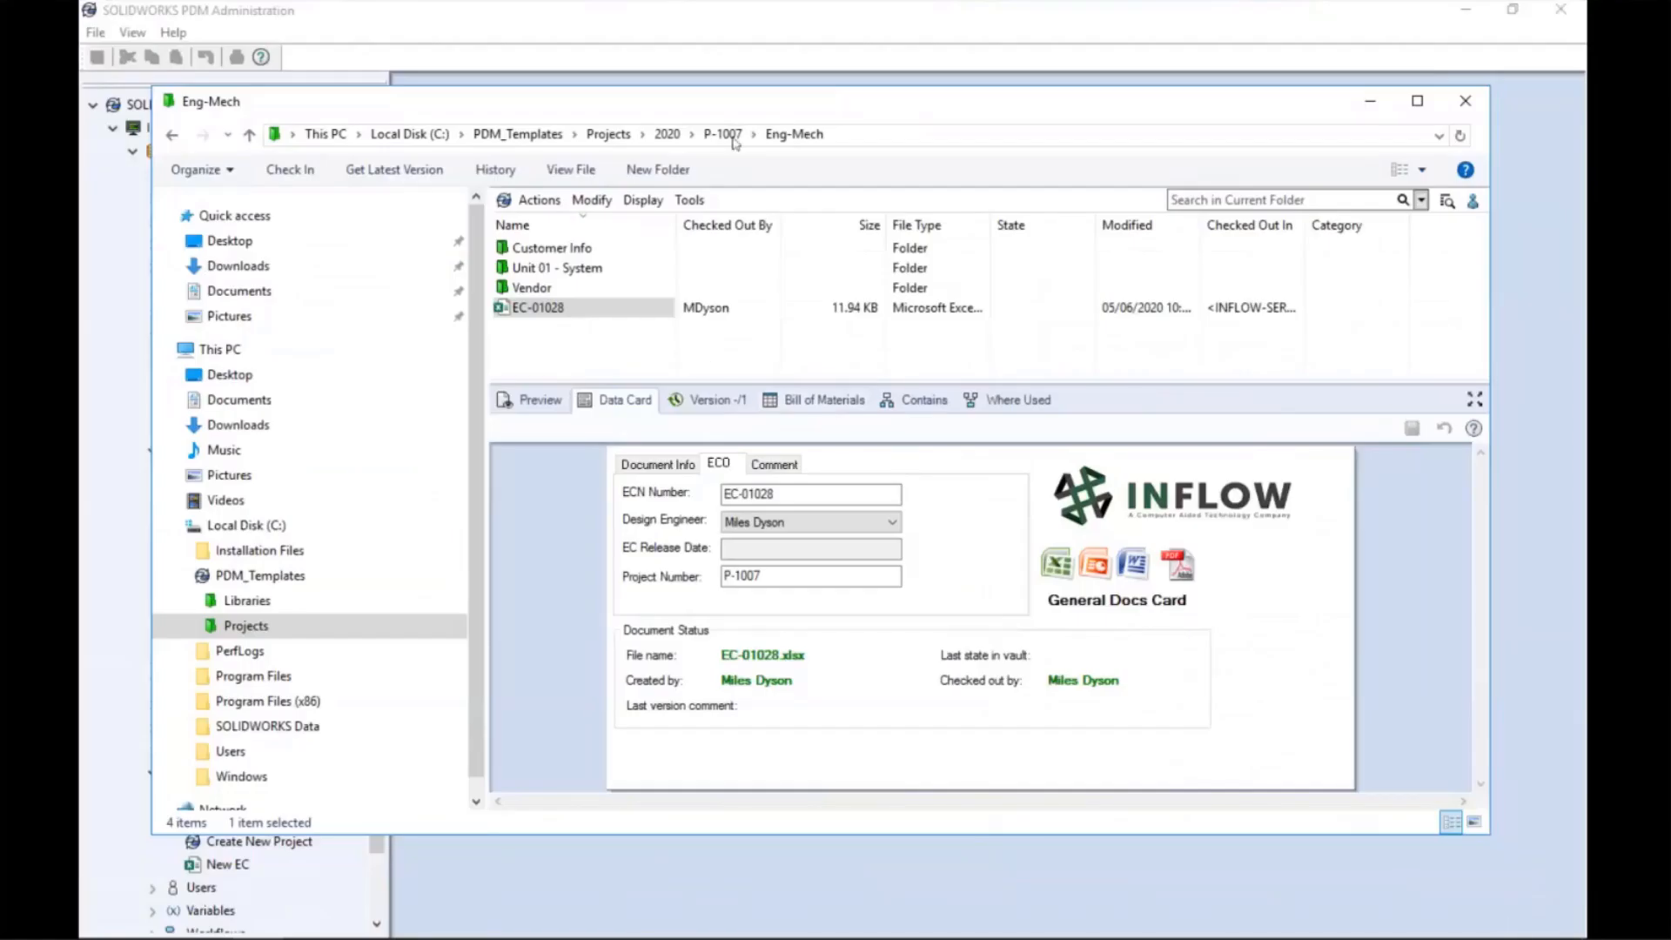
Select the Variable template in PDM_Templates to display its data card.
click(547, 137)
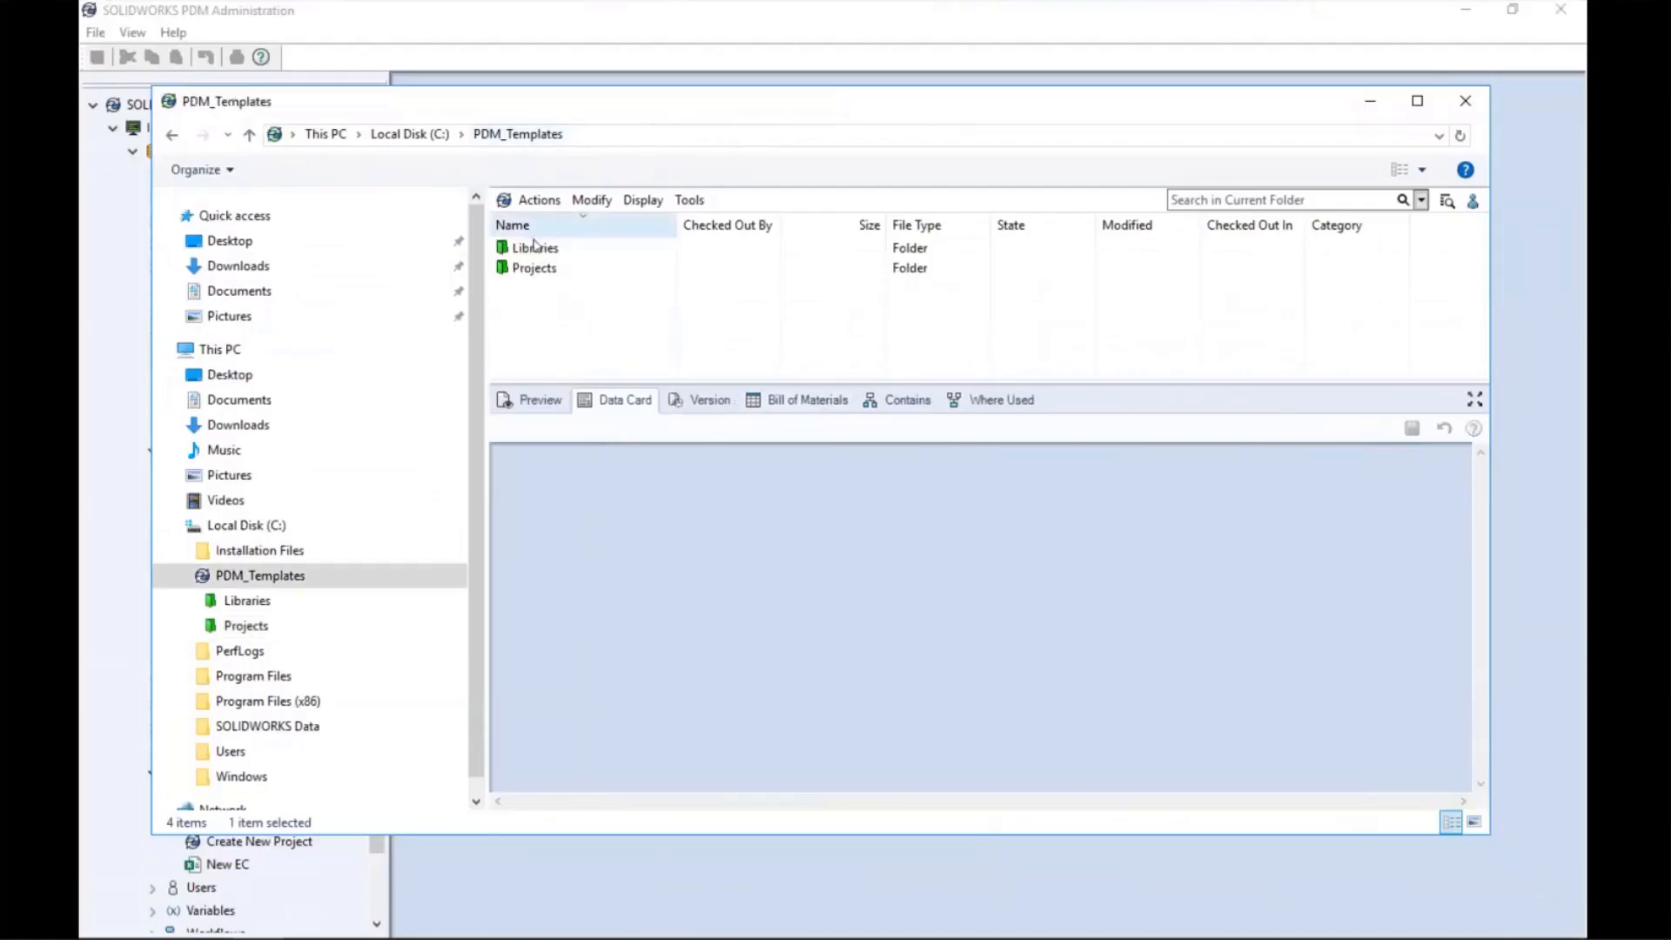
double_click(534, 250)
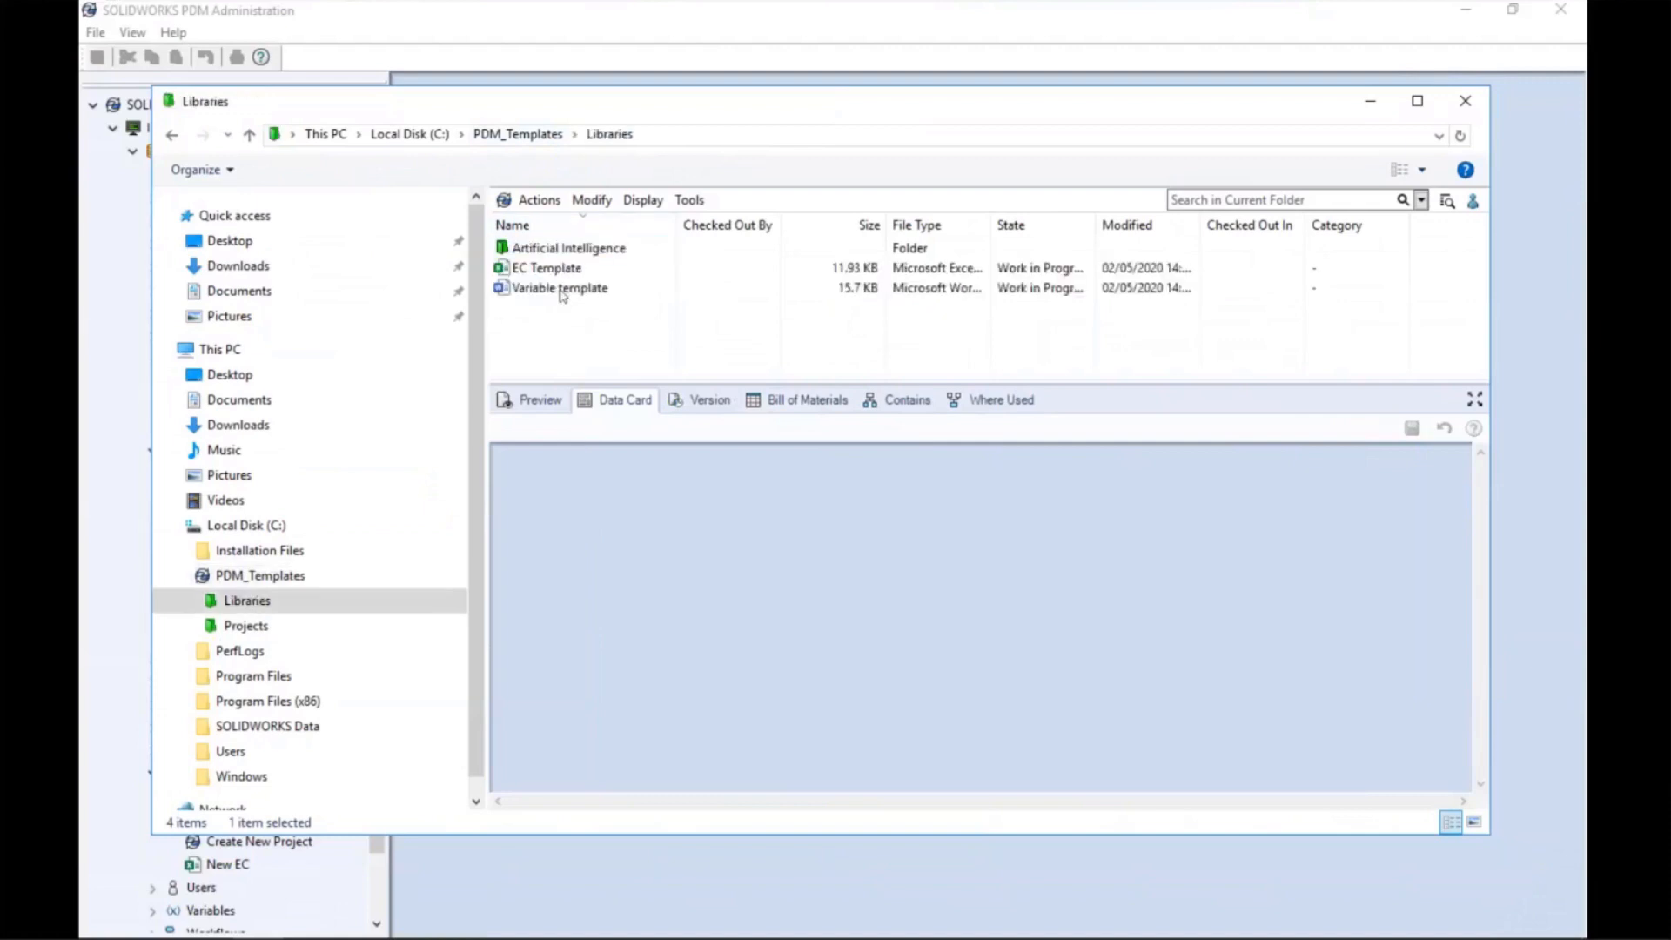
click(562, 288)
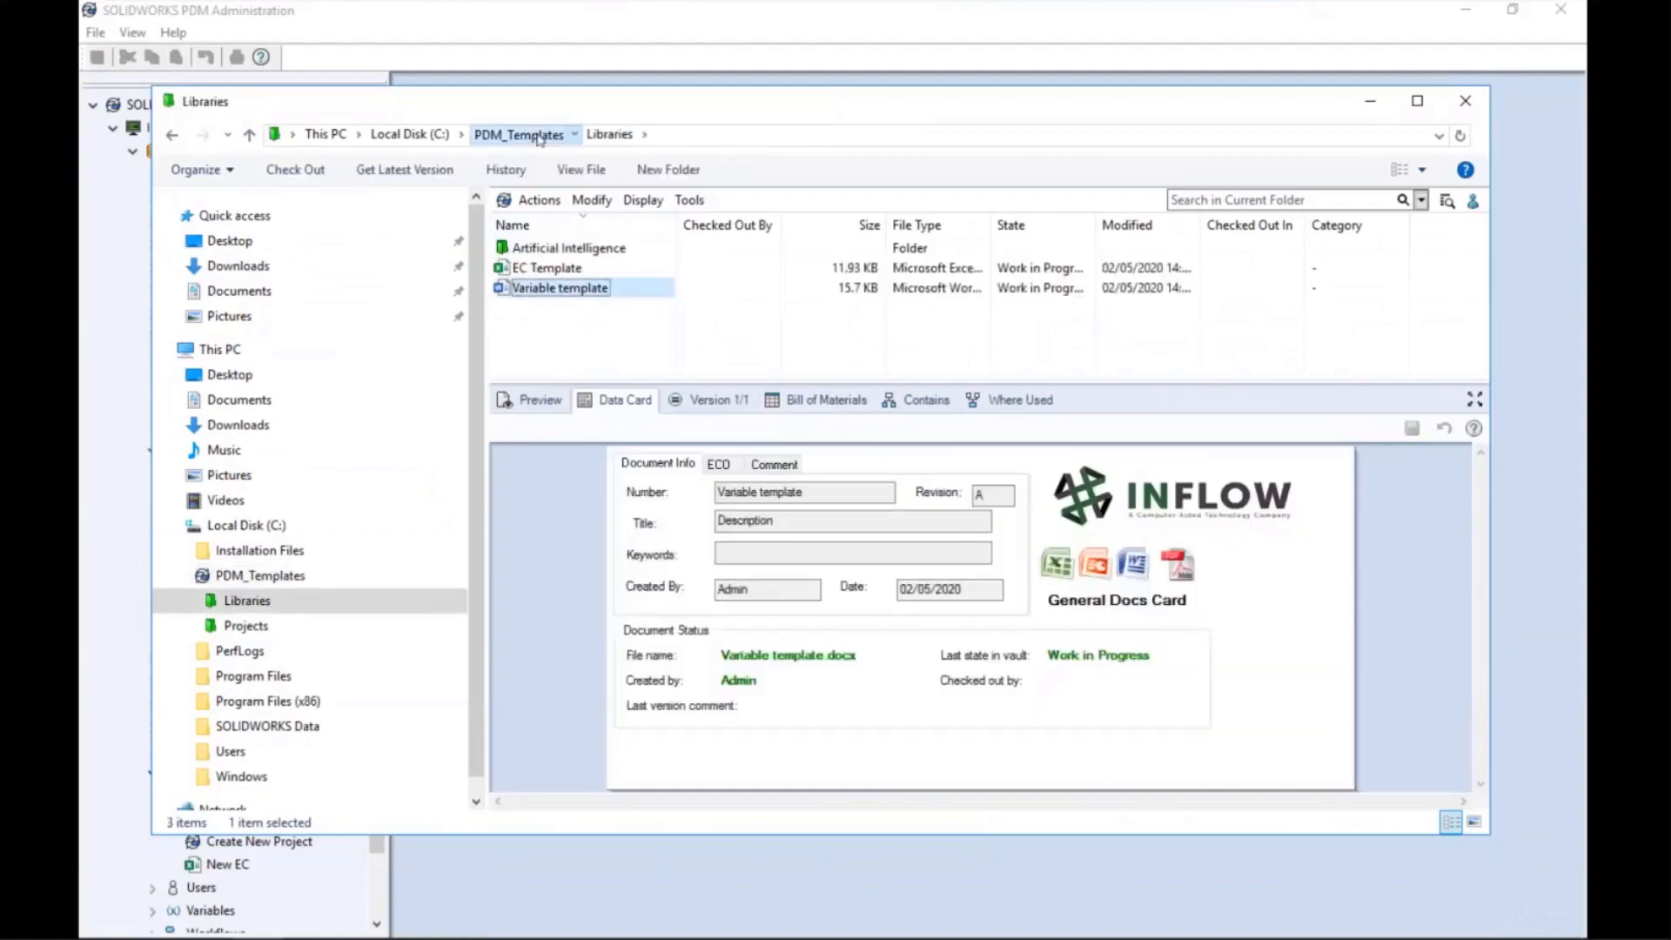
click(557, 137)
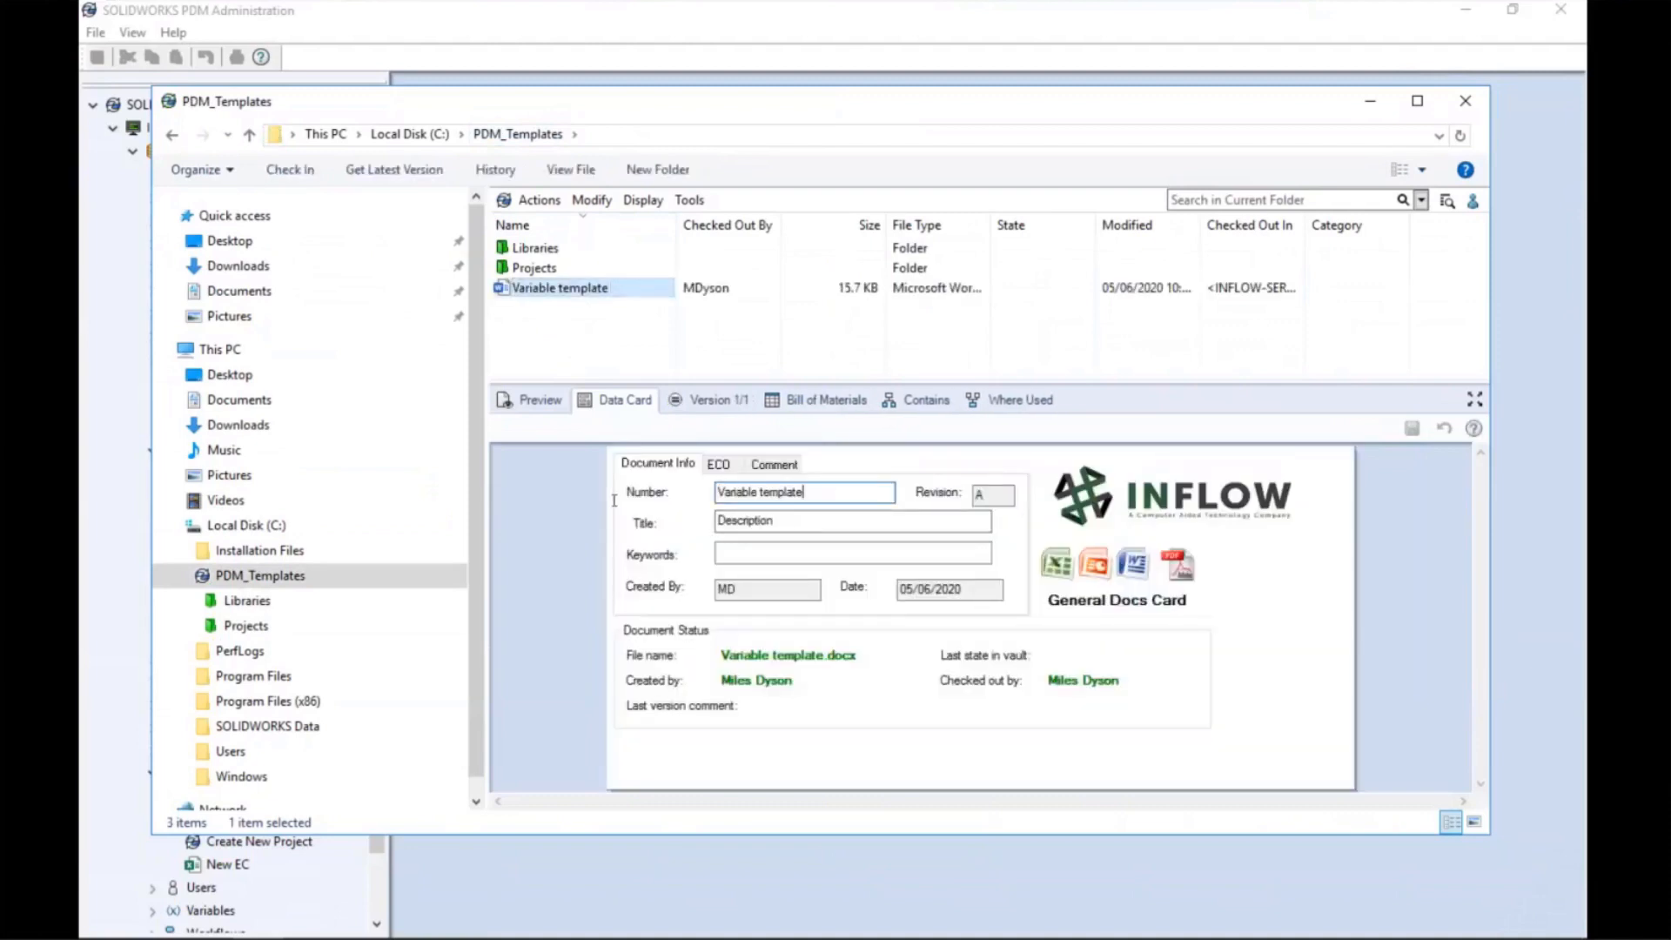
Enter Number 45624256 and Title Terminator on the data card and save it.
triple_click(829, 488)
text(45624256)
key(Tab)
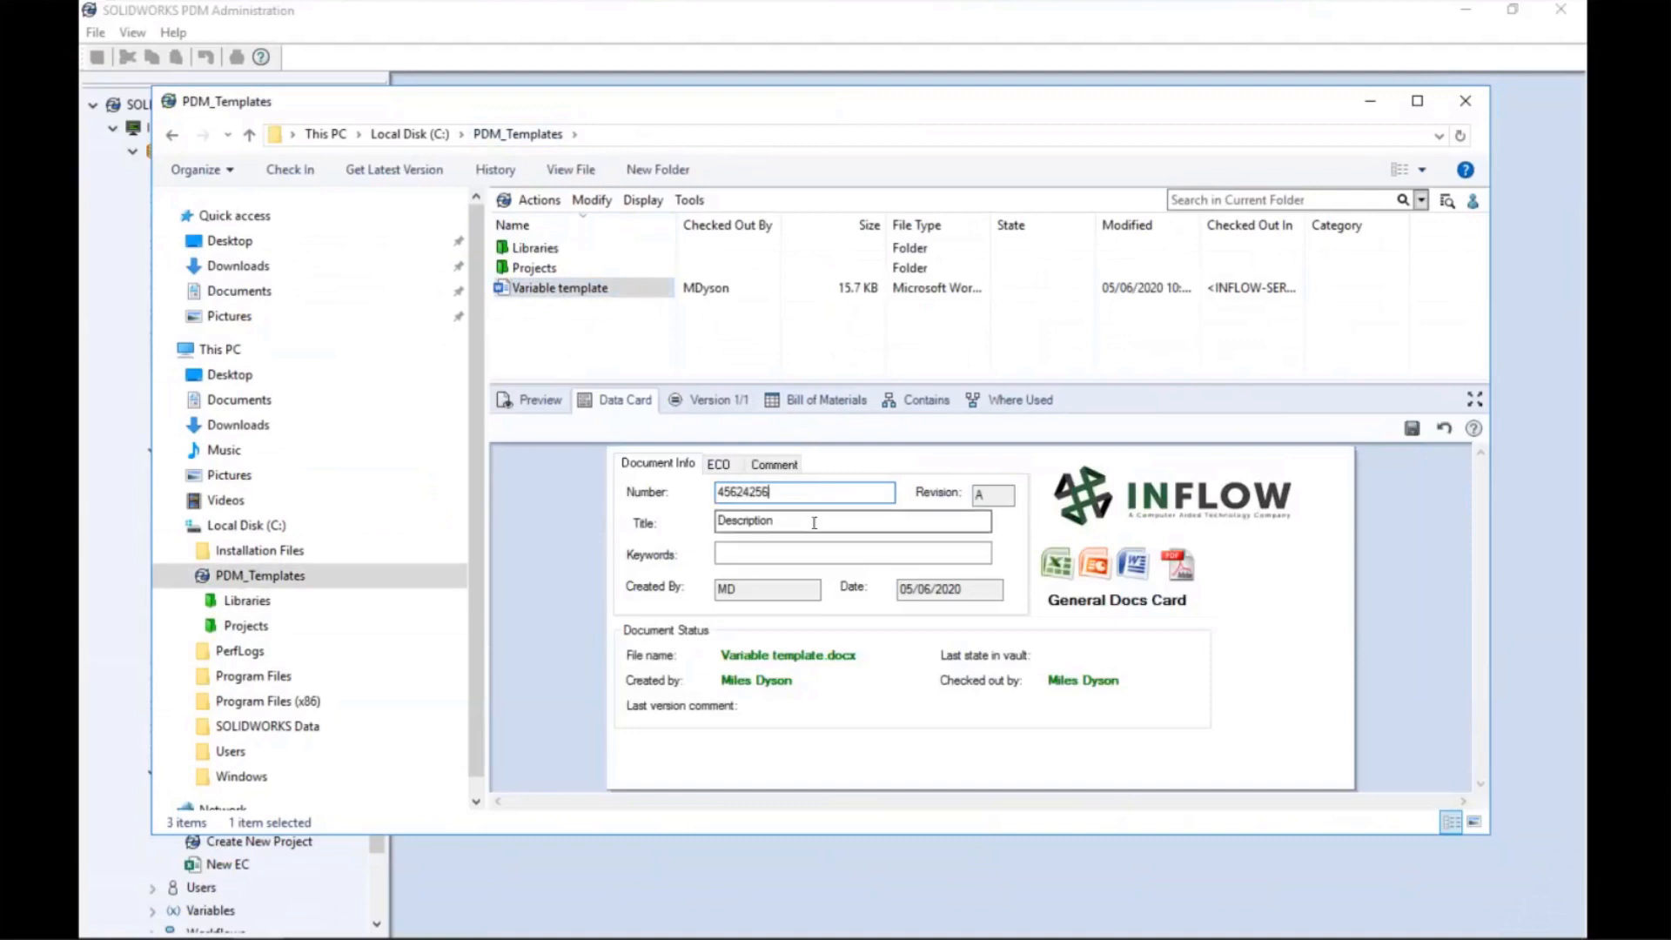
text(Terminator)
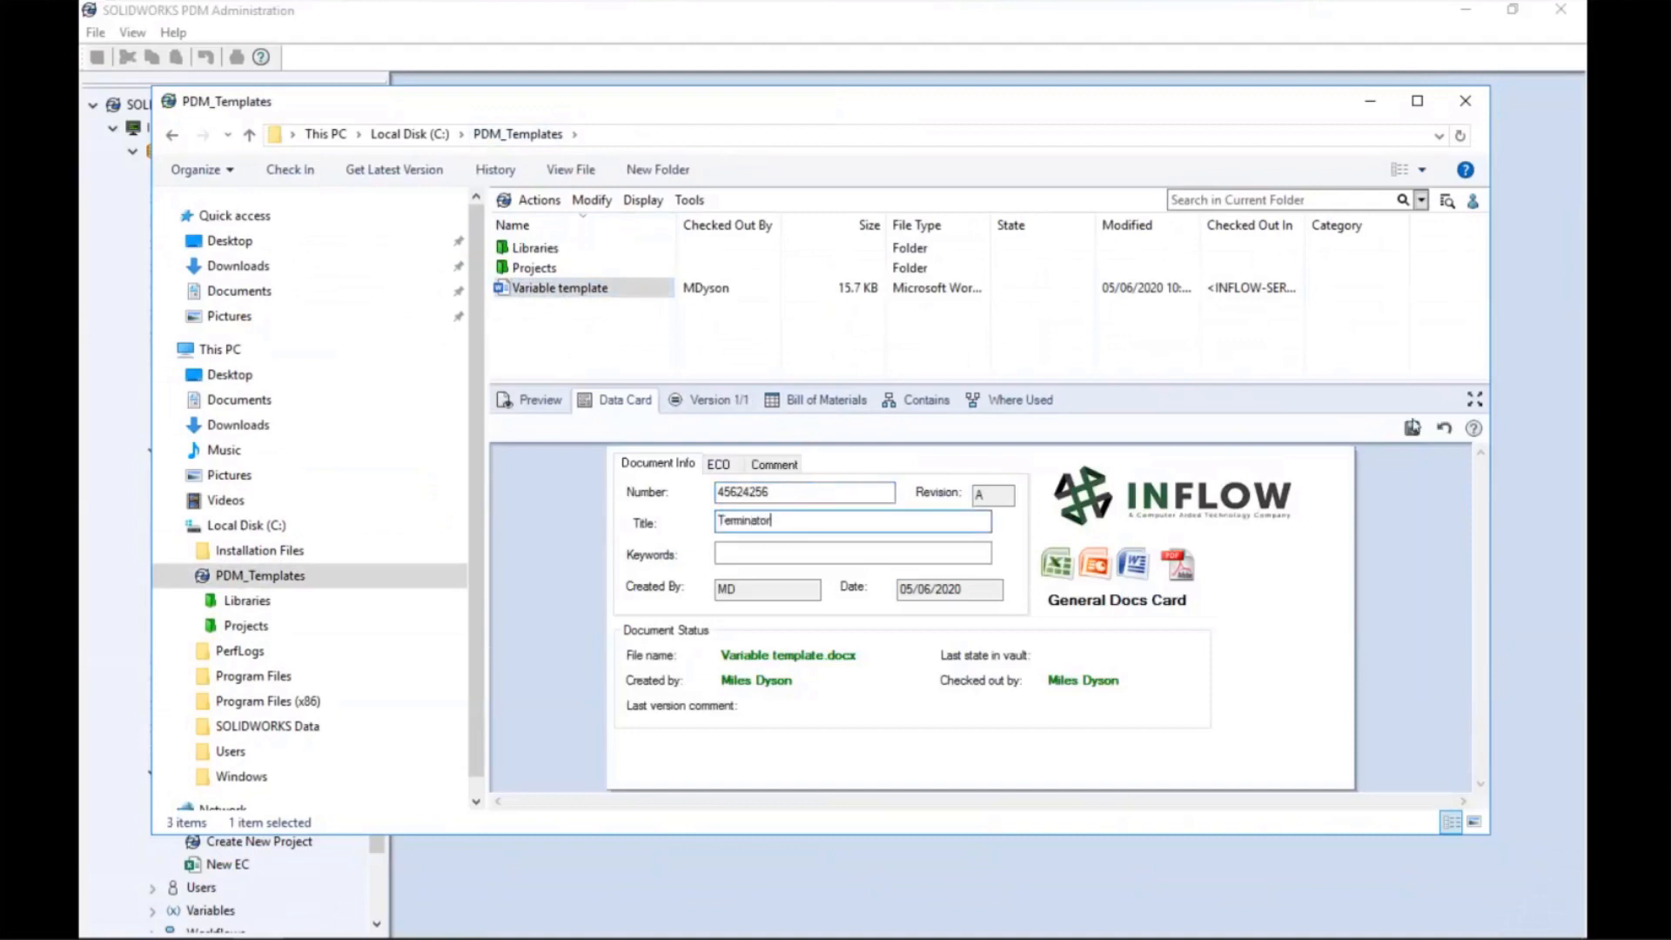
click(1412, 427)
Open the Variable template in Word and update its fields to 45624256, Terminator, 05/06/2020 and MD.
double_click(546, 289)
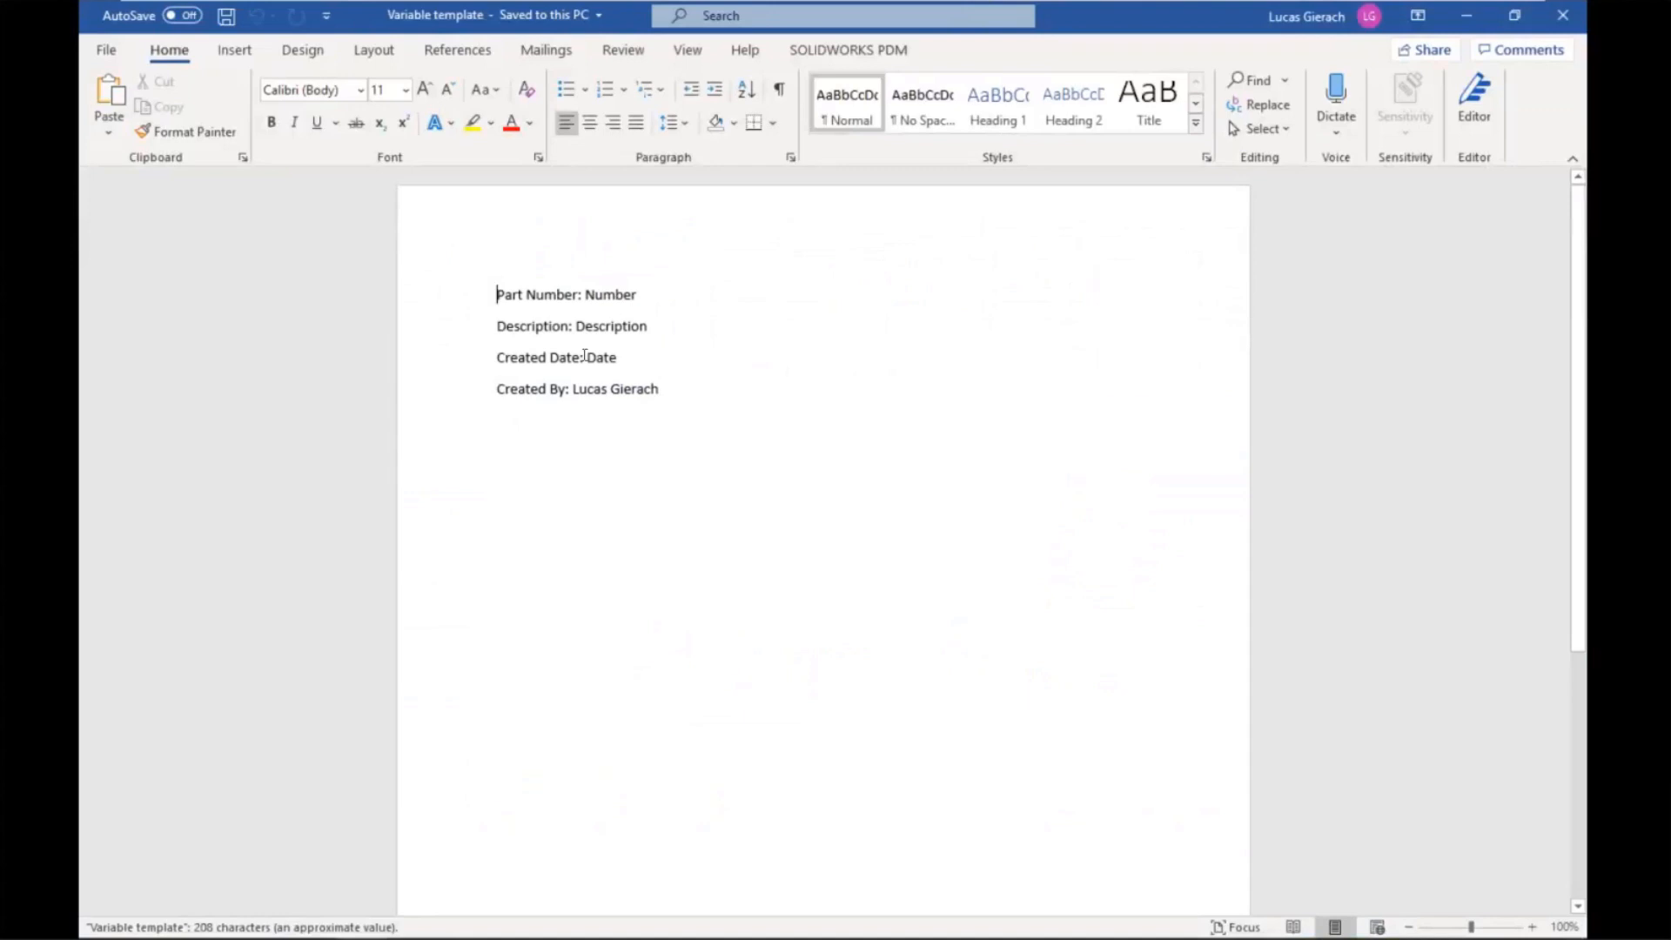
drag(494, 294, 723, 407)
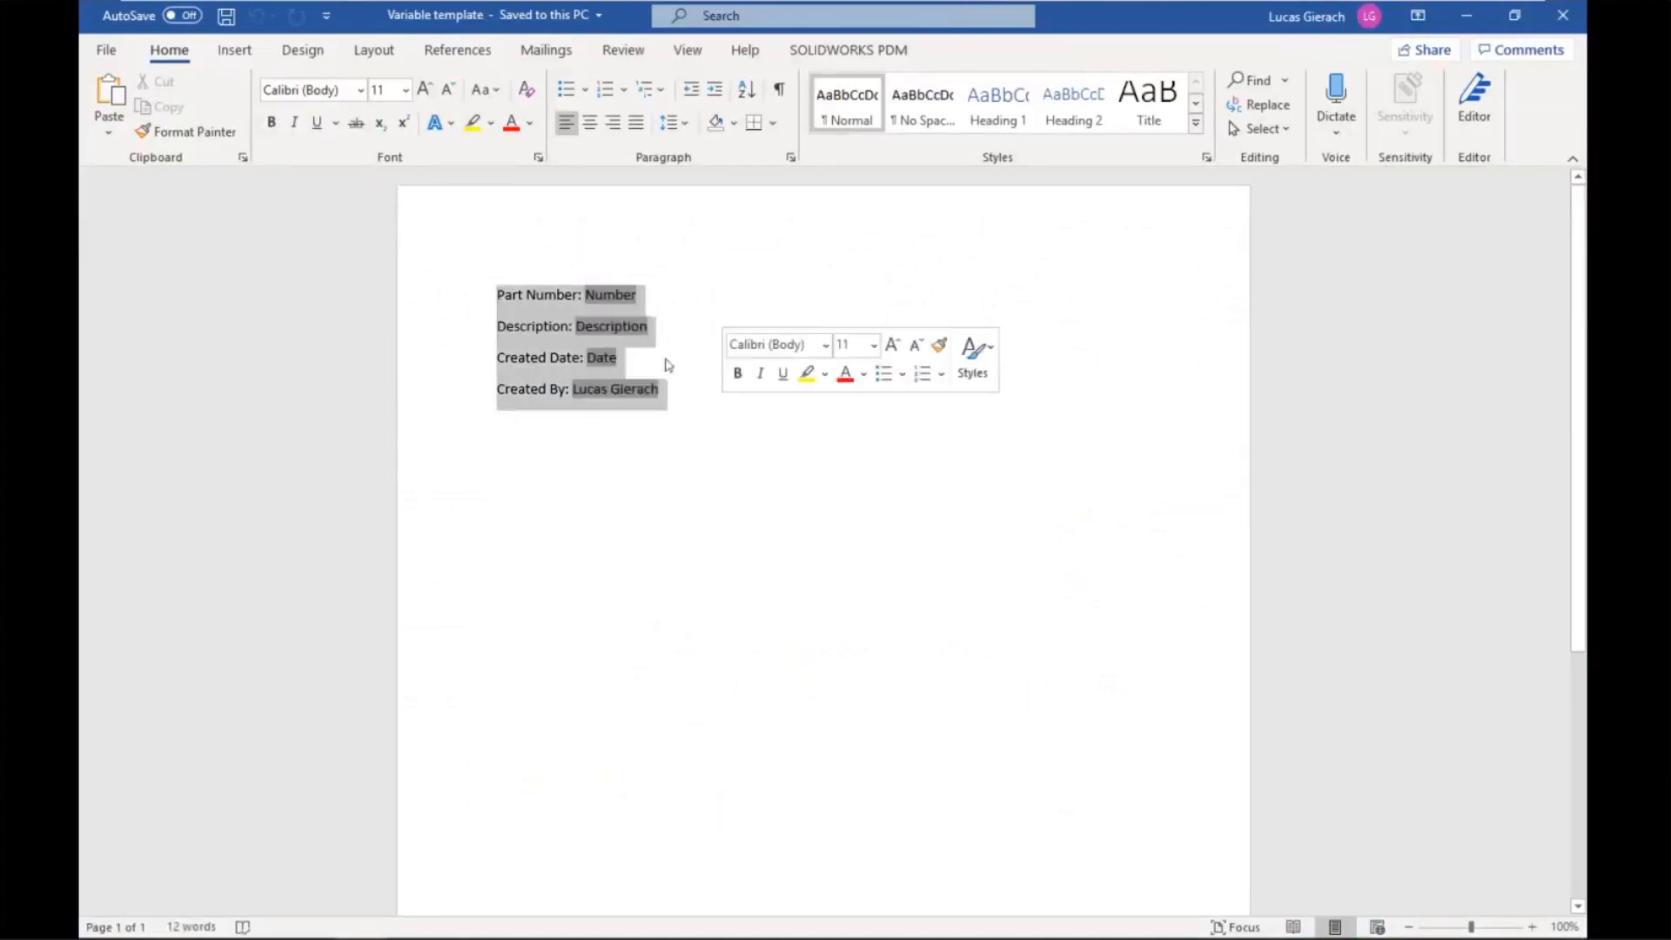
right_click(613, 300)
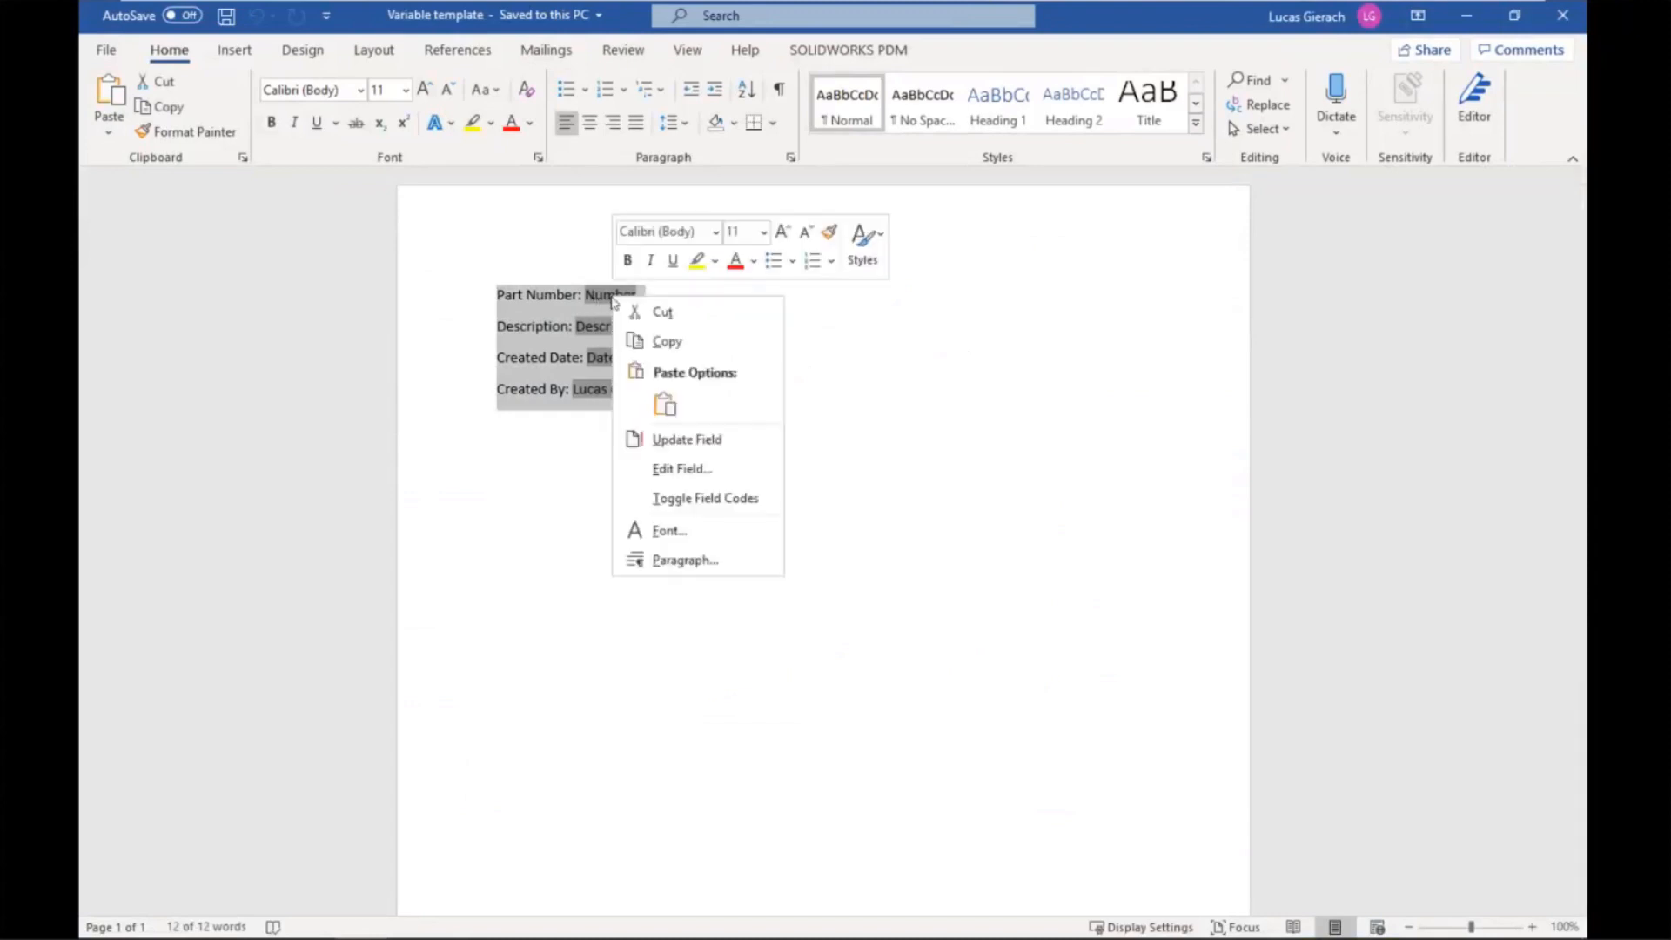
click(721, 440)
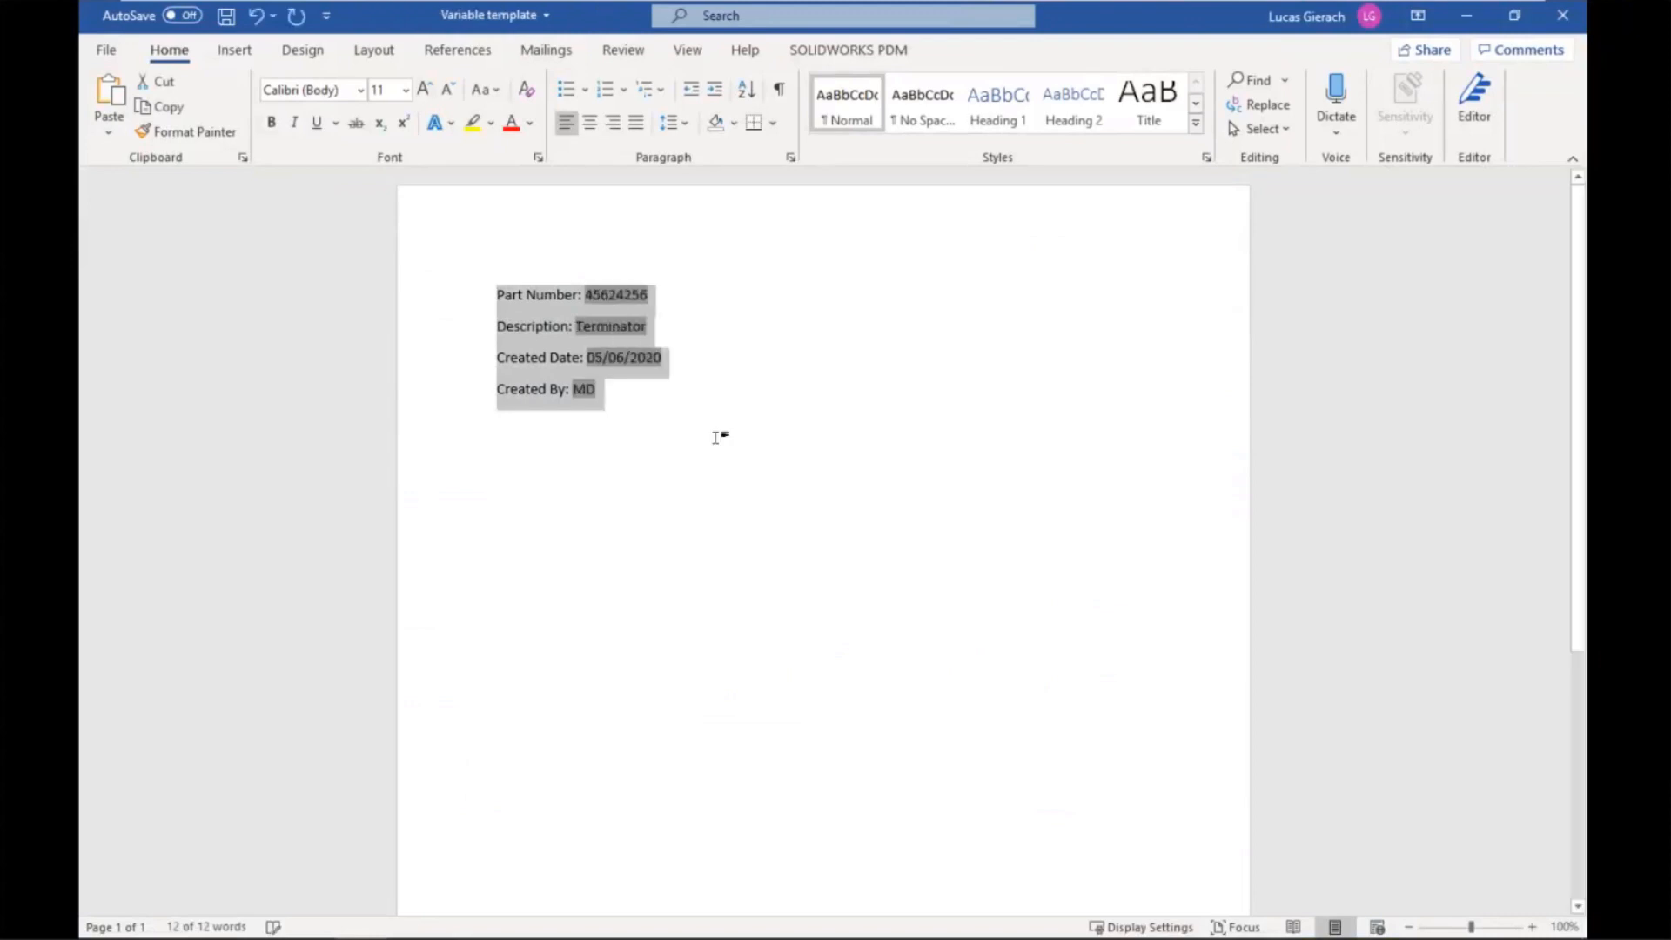
Deselect the updated fields and close Word without saving the document.
click(644, 295)
click(599, 391)
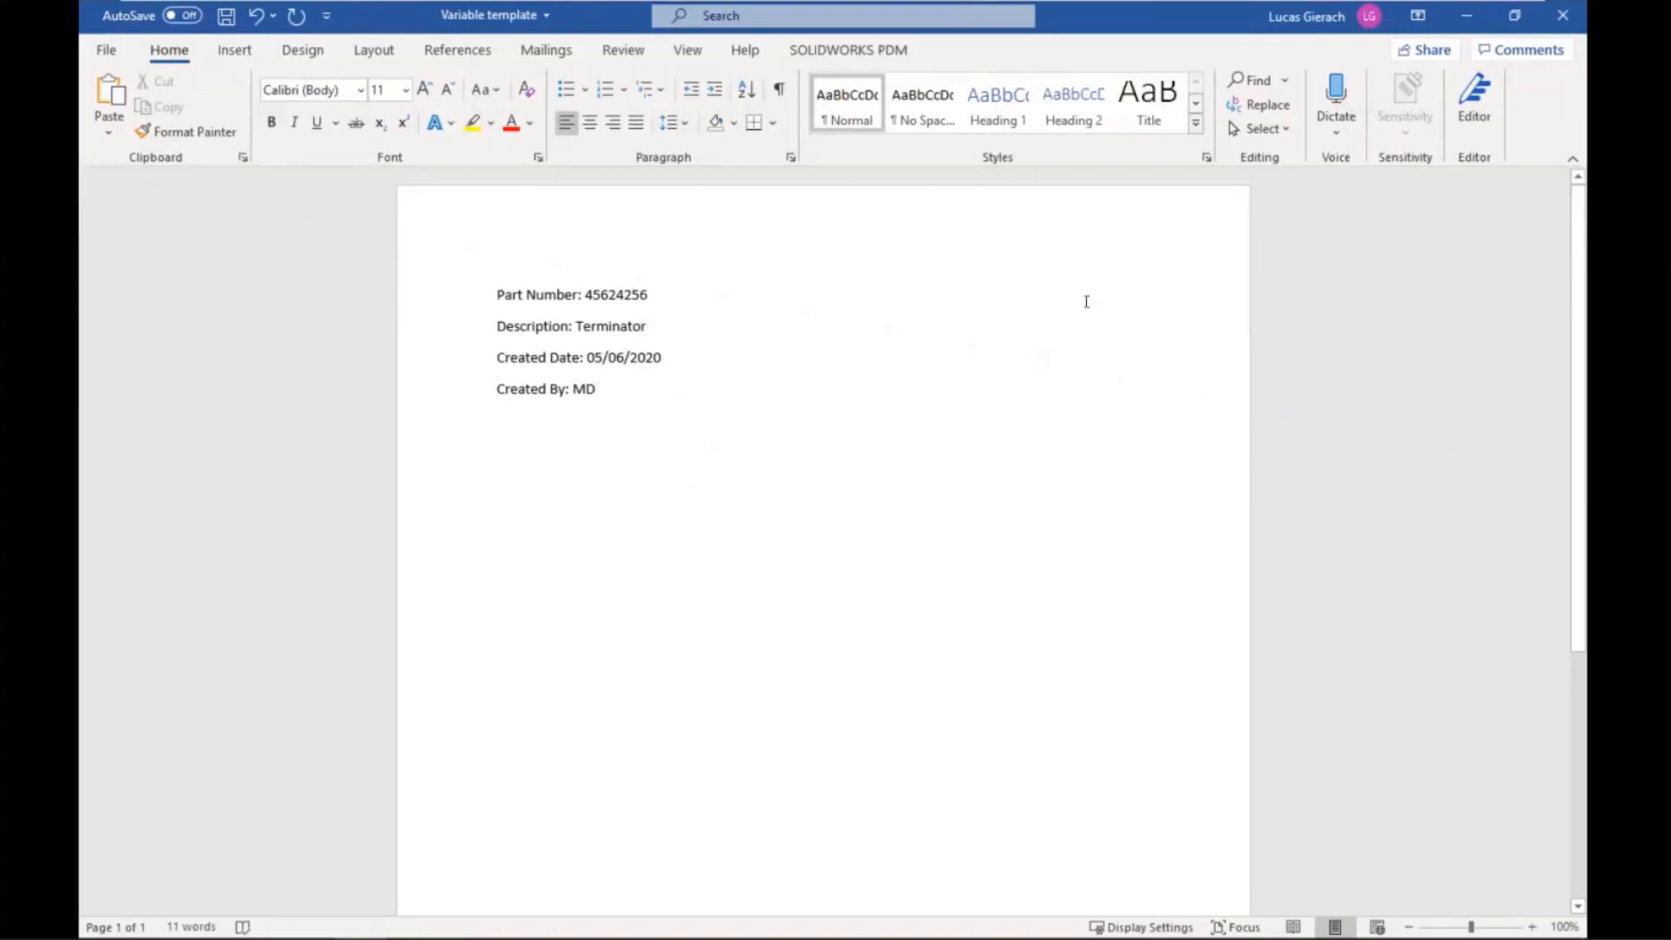
click(1562, 18)
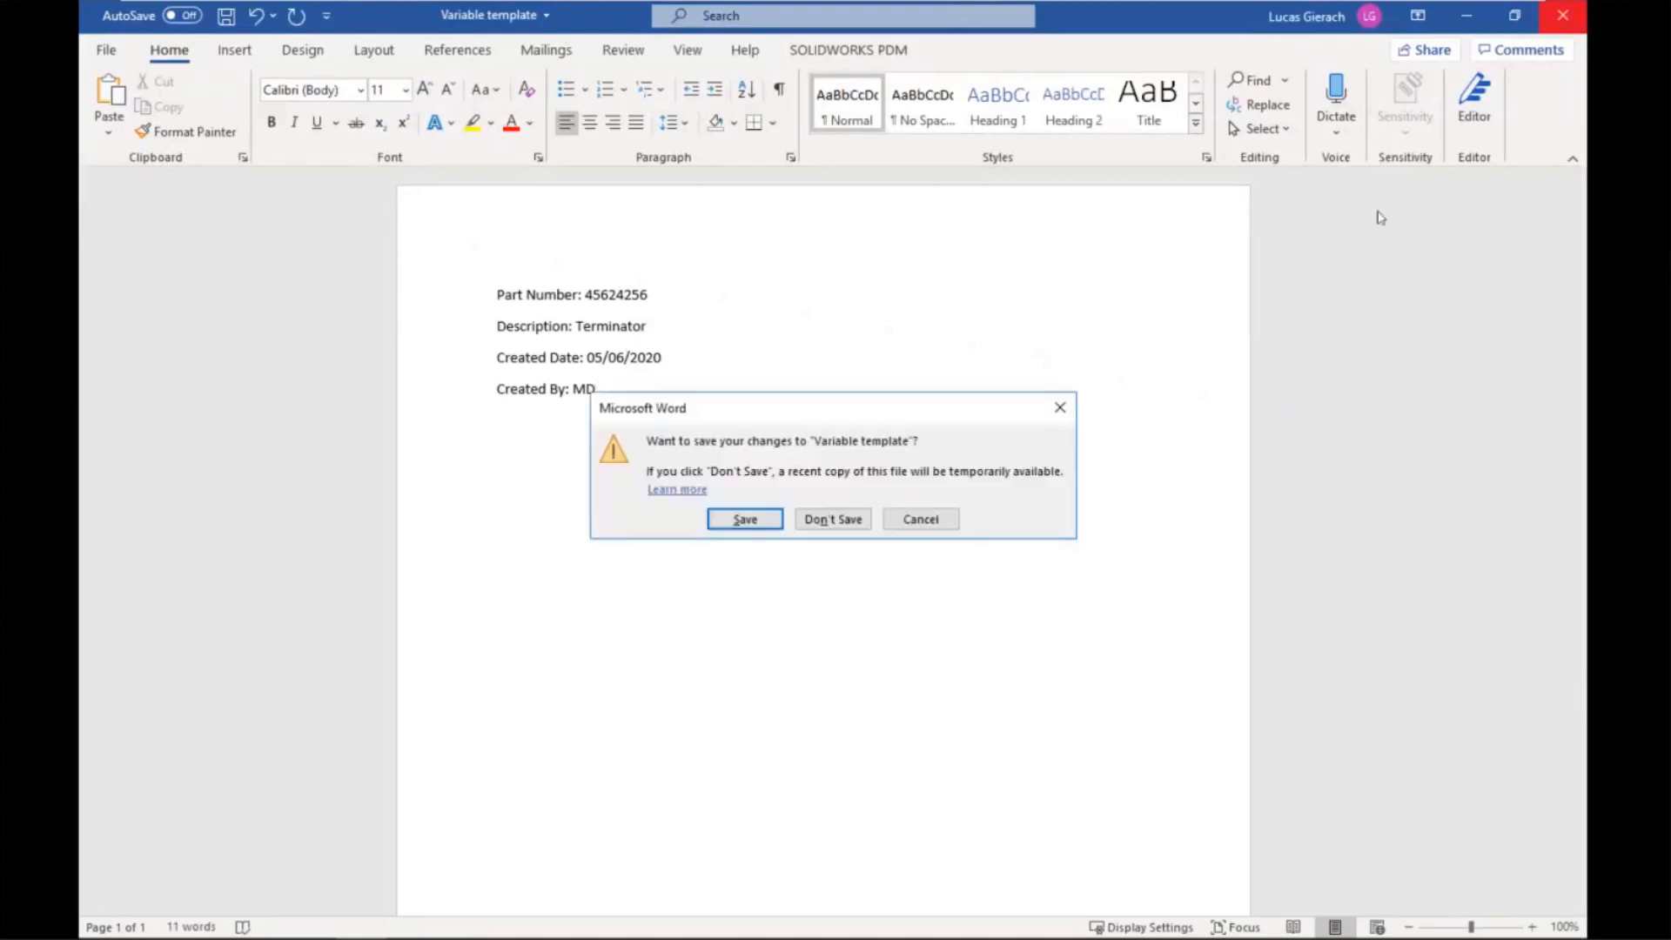
click(833, 519)
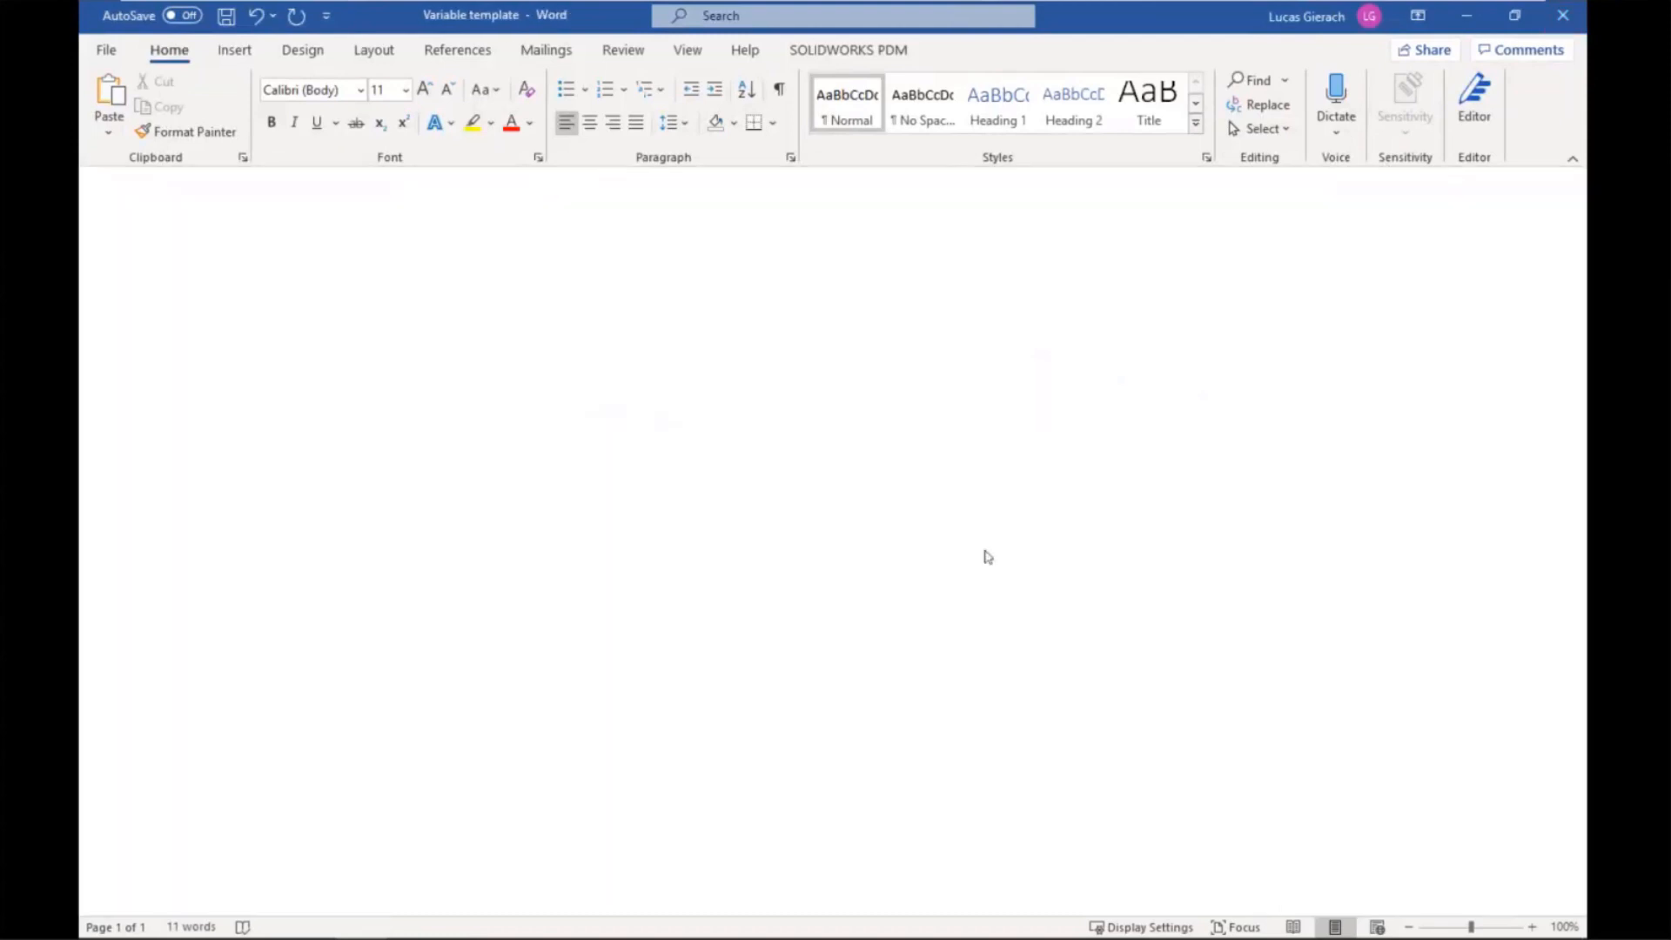